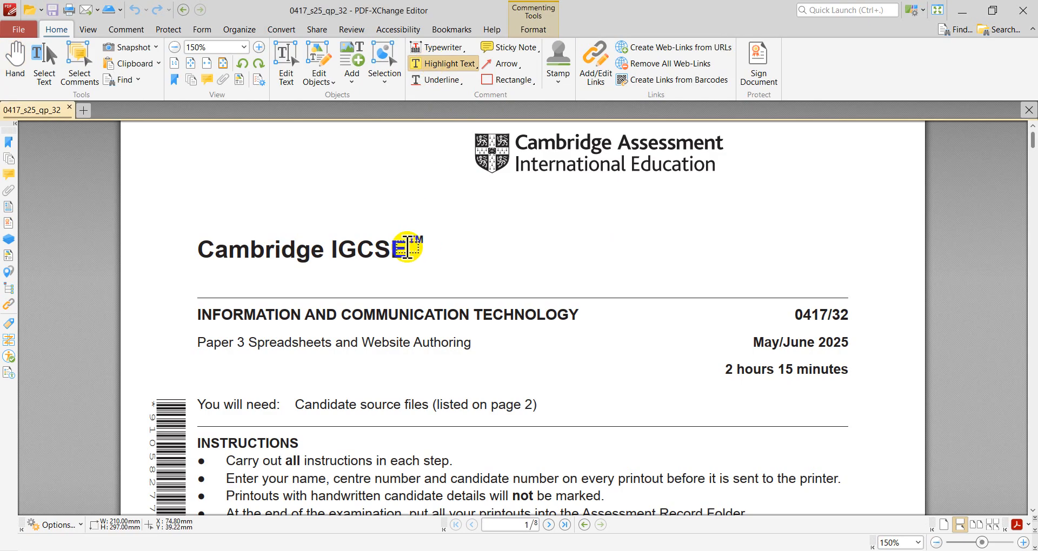
# - Highlight "Website Authoring" and "Spreadsheets" in the Paper 3 title on the exam paper's cover page
pyautogui.moveTo(363, 343); pyautogui.dragTo(507, 361)
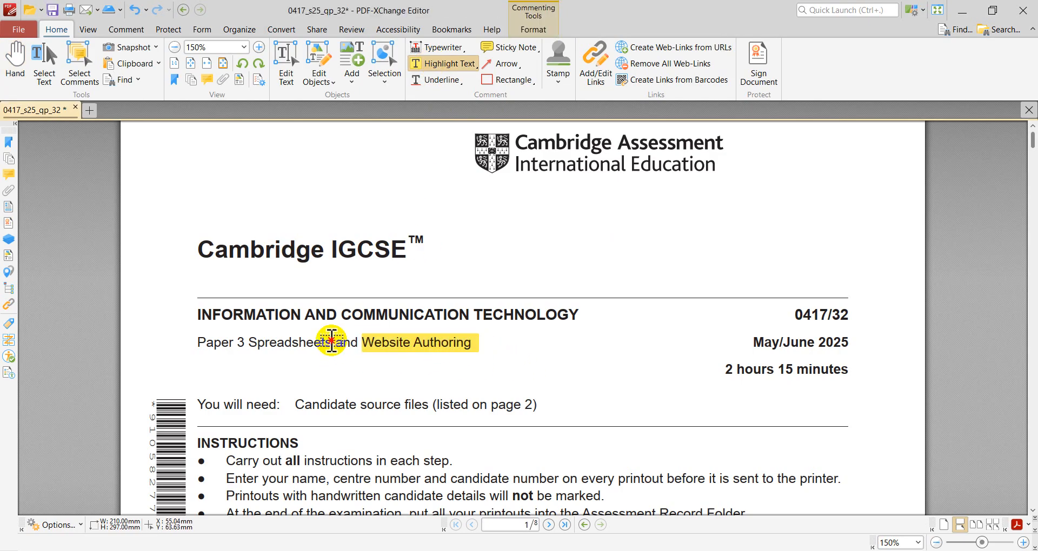
pyautogui.moveTo(333, 342); pyautogui.dragTo(247, 342)
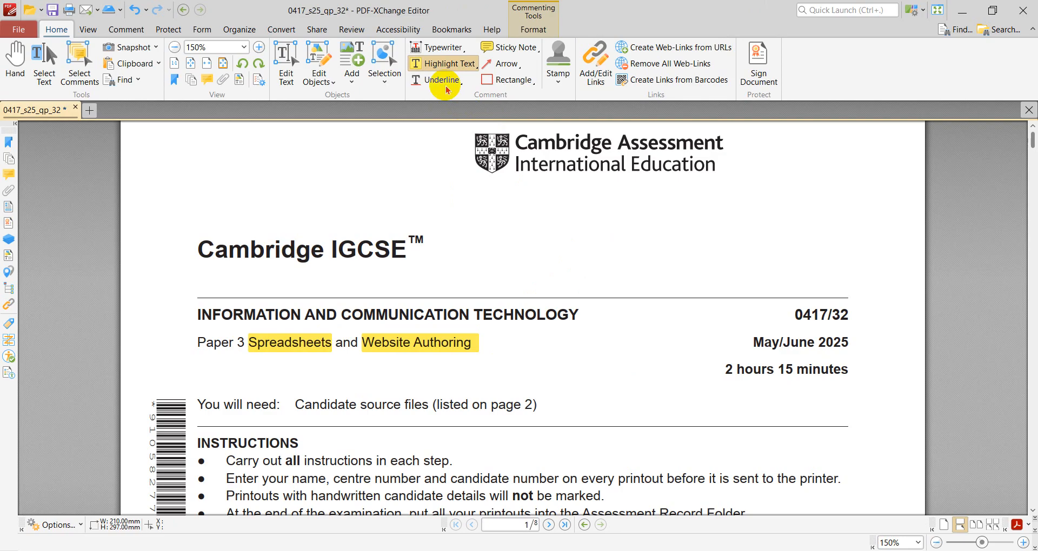
# - Draw a pencil tick mark beside the "Task 1 – Evidence Document" heading on page 2
pyautogui.scroll(-20, 707, 248)
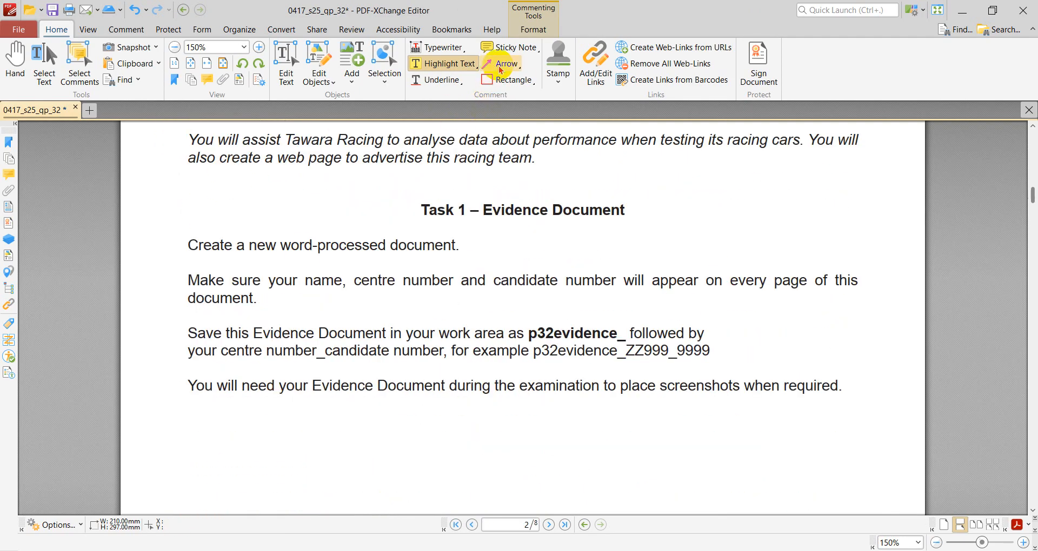
pyautogui.click(139, 30)
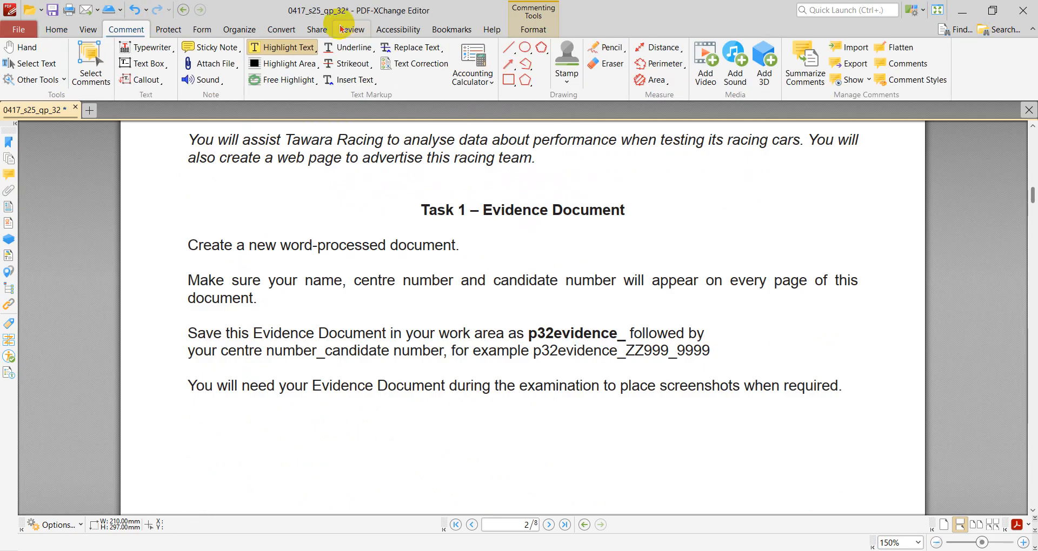
pyautogui.click(605, 47)
pyautogui.moveTo(655, 213); pyautogui.dragTo(719, 187)
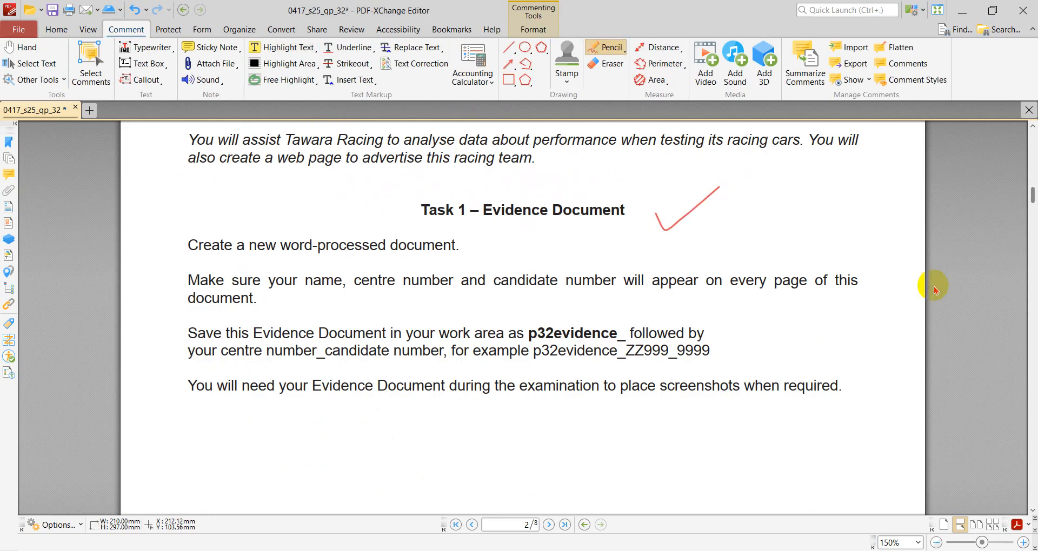
# - Highlight the words "Open" and "examine" in question 1 of Task 2 on page 3
pyautogui.scroll(-15, 936, 290)
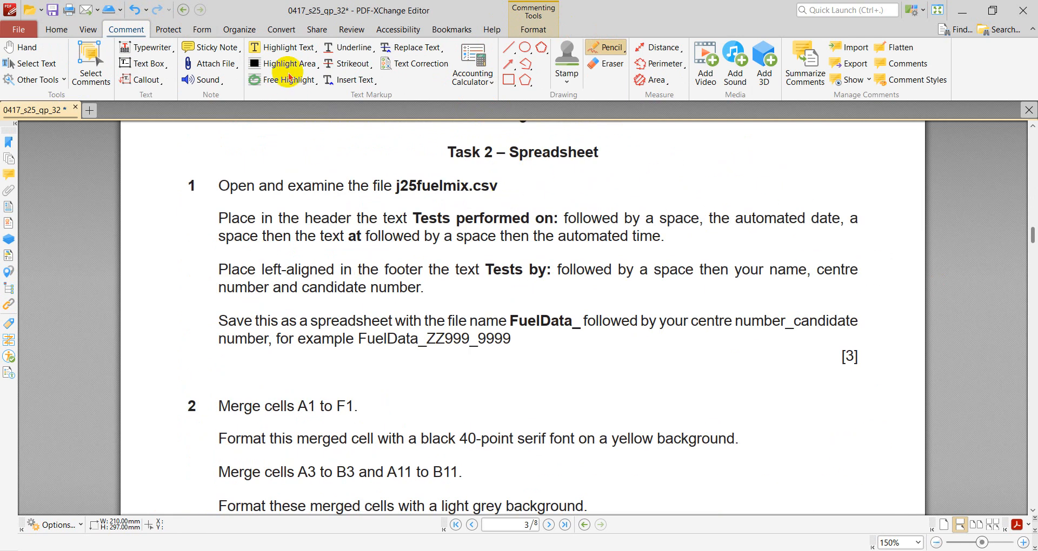
pyautogui.click(290, 52)
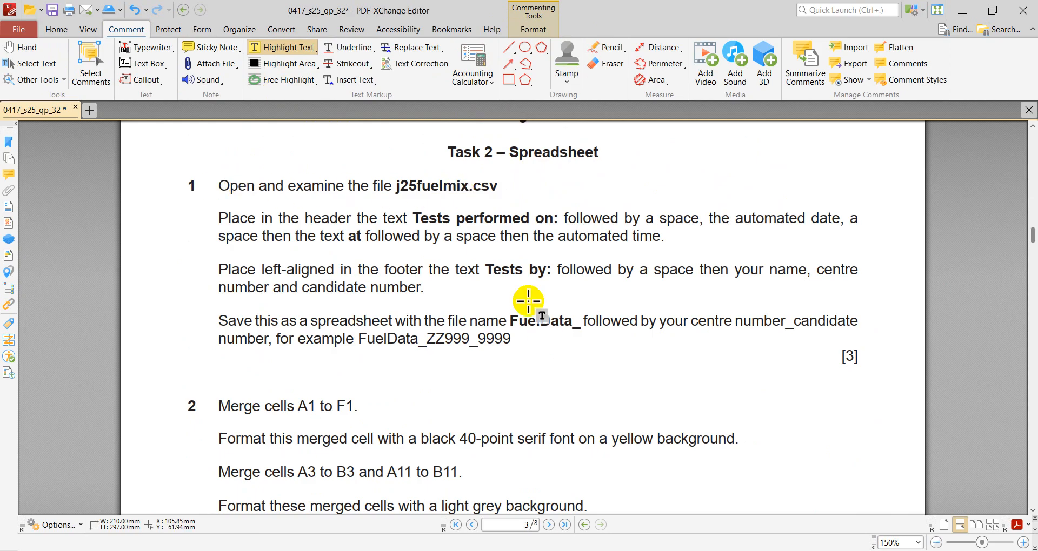
pyautogui.doubleClick(233, 185)
pyautogui.doubleClick(315, 186)
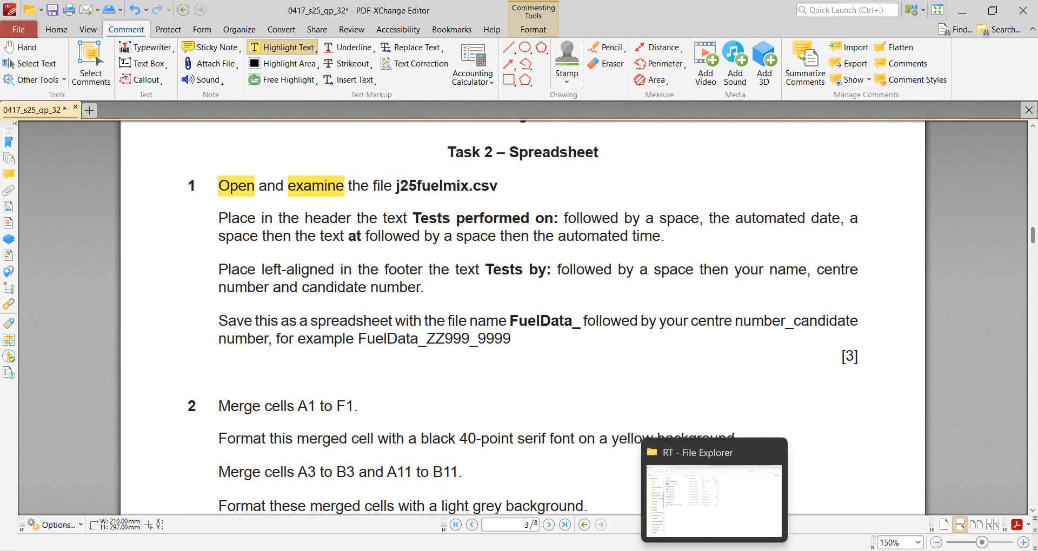
# - Open j25fuelmix.csv from the RT folder and autofit the width of all its columns
pyautogui.click(654, 506)
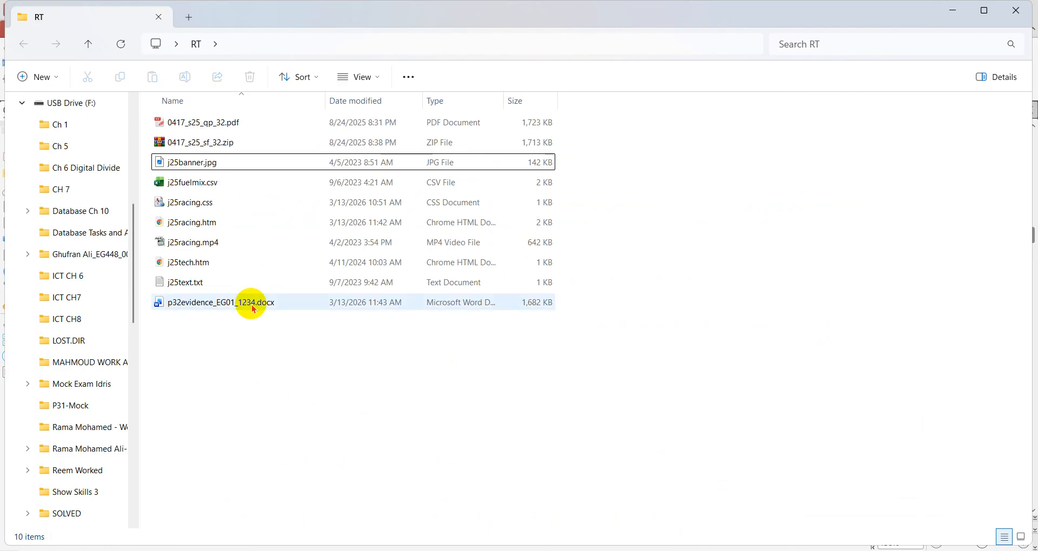
pyautogui.doubleClick(204, 185)
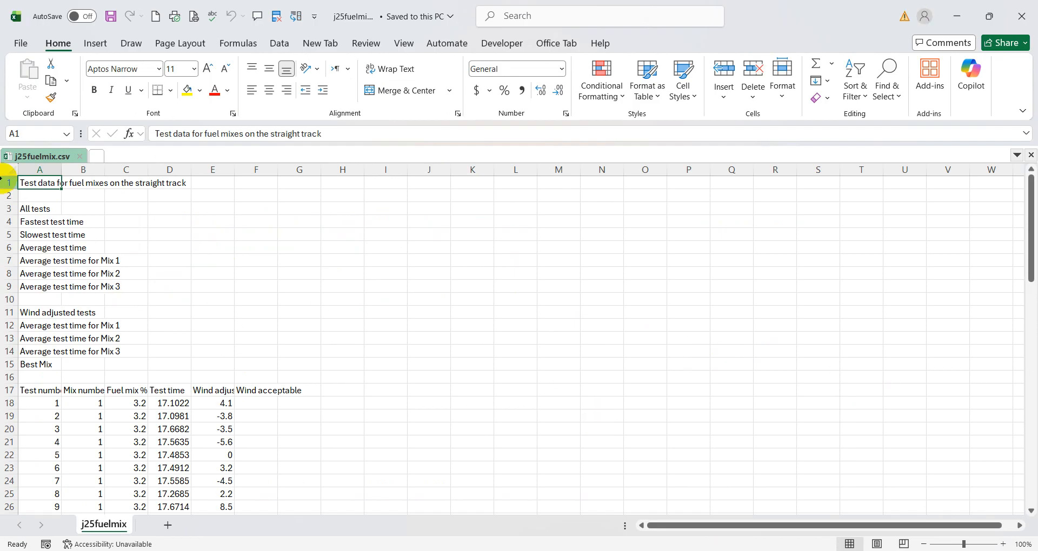
pyautogui.click(7, 168)
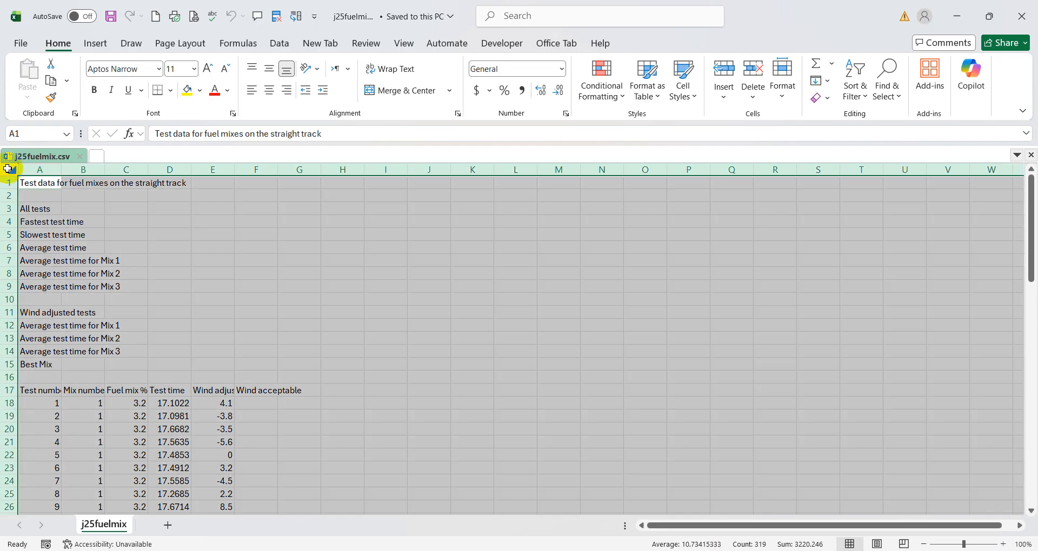
pyautogui.doubleClick(62, 171)
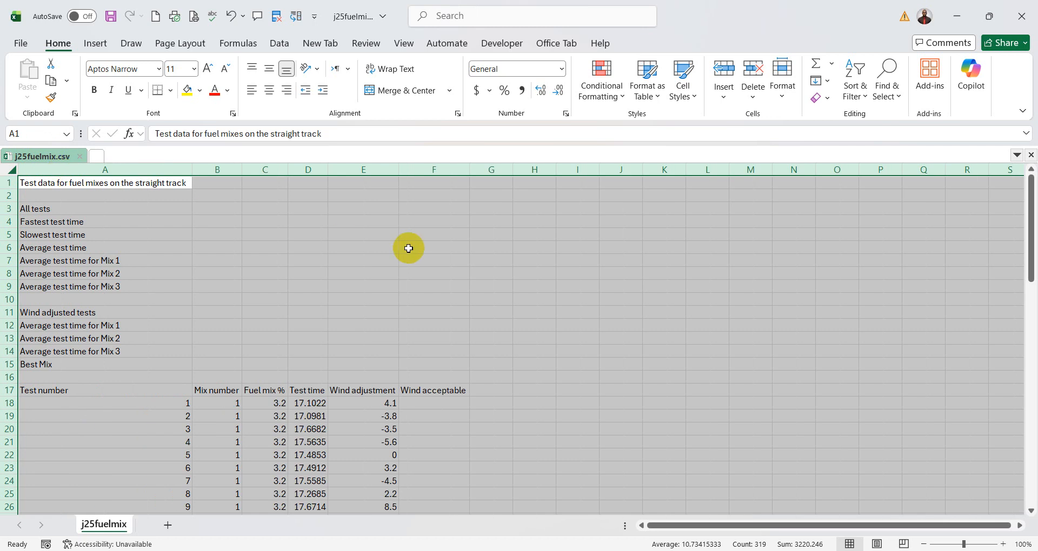
pyautogui.click(355, 276)
pyautogui.click(146, 169)
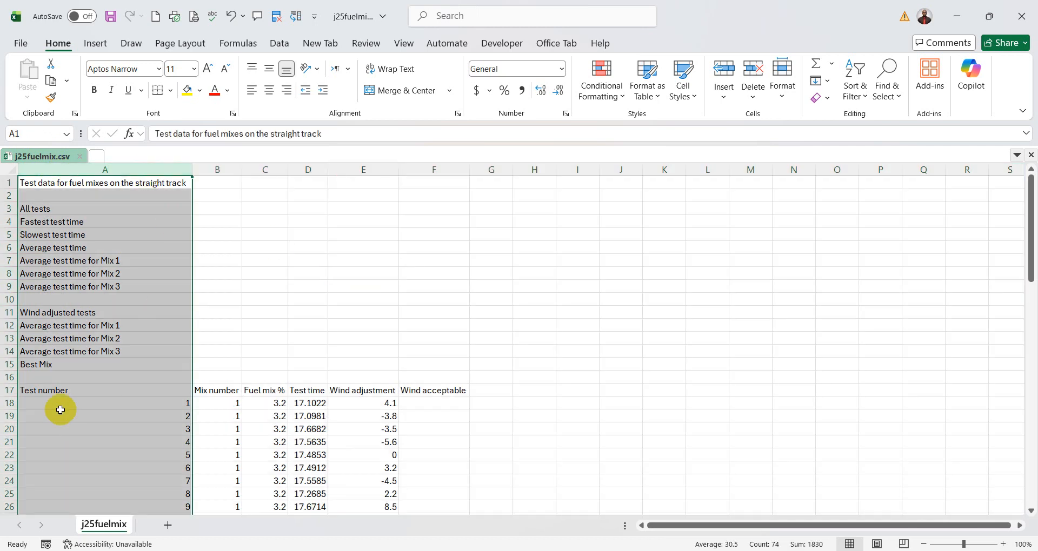
pyautogui.click(7, 378)
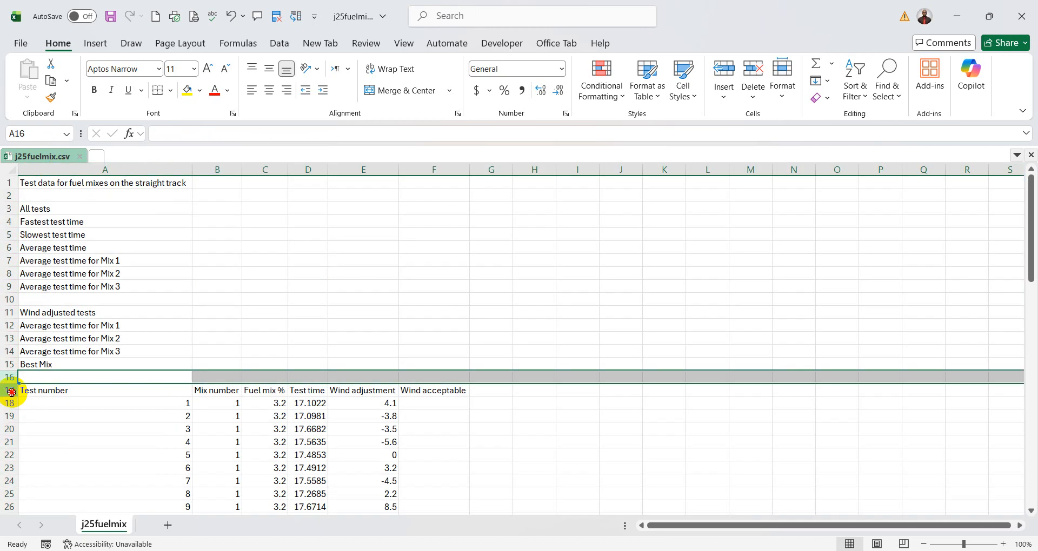
pyautogui.click(10, 391)
pyautogui.click(493, 287)
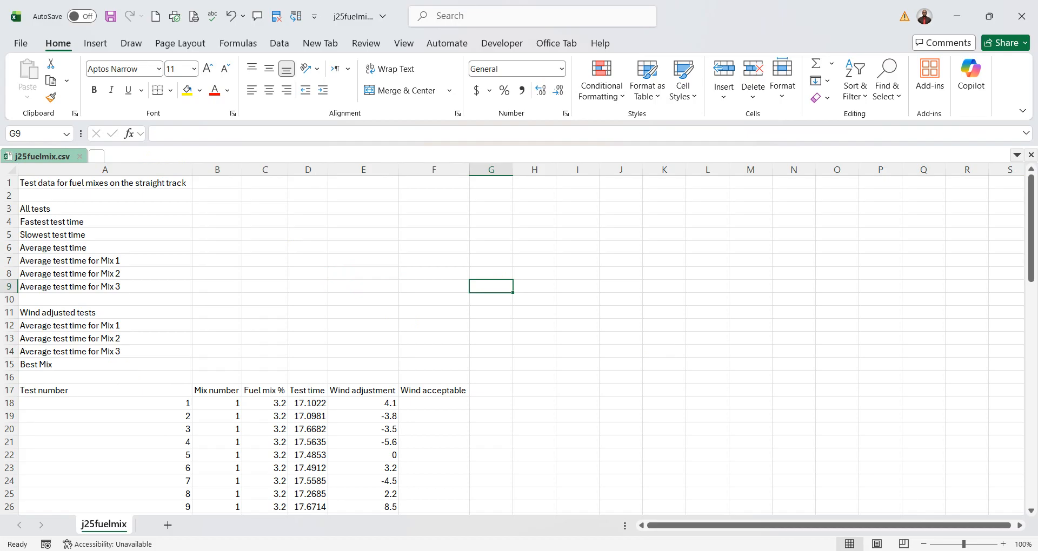
# - Switch to the exam paper in PDF-XChange Editor and highlight "Tests performed on", "automated date", "at" and "automated time" in the header instruction
pyautogui.hotkey('alt', 'Tab')
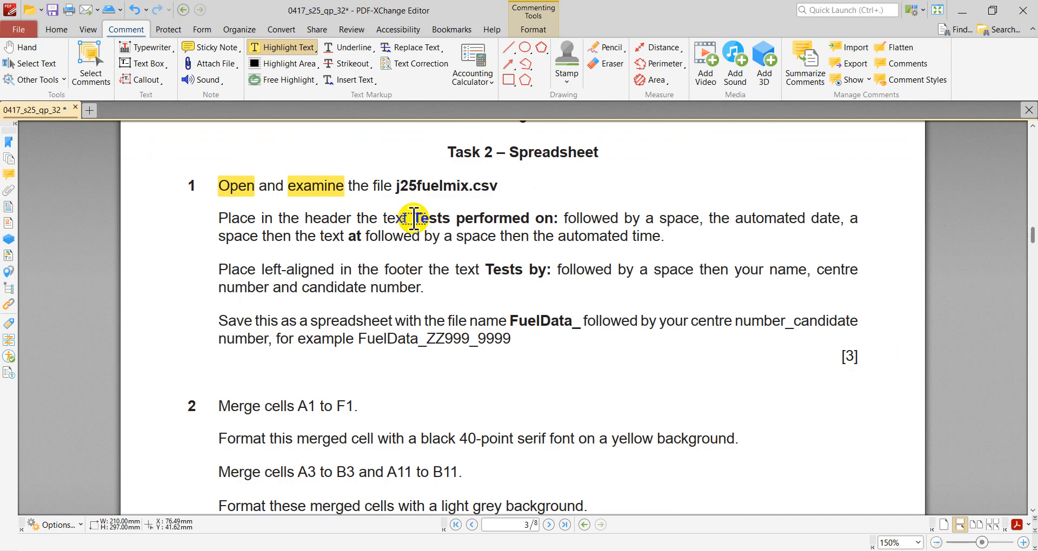
pyautogui.moveTo(414, 218); pyautogui.dragTo(550, 219)
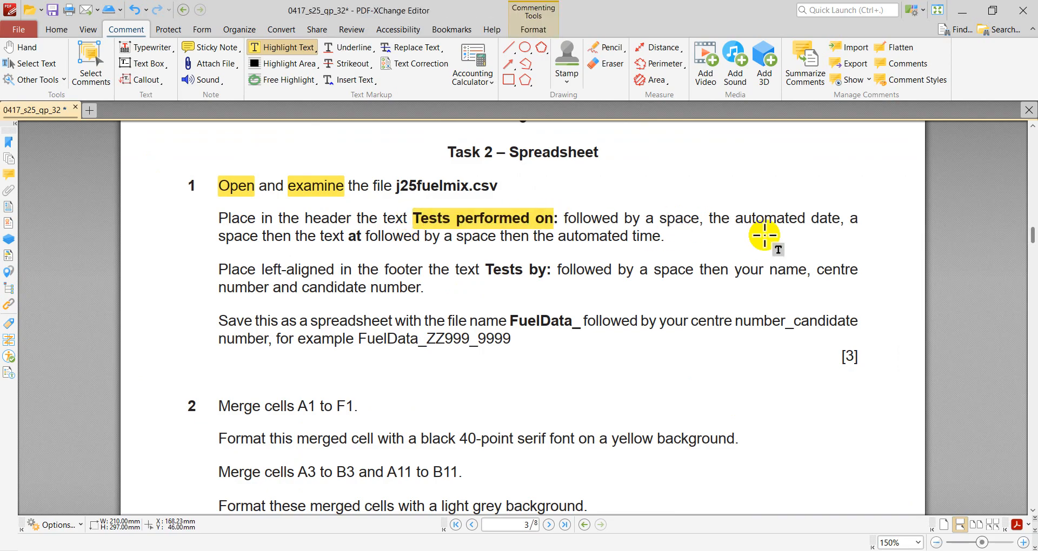
pyautogui.moveTo(729, 218); pyautogui.dragTo(841, 219)
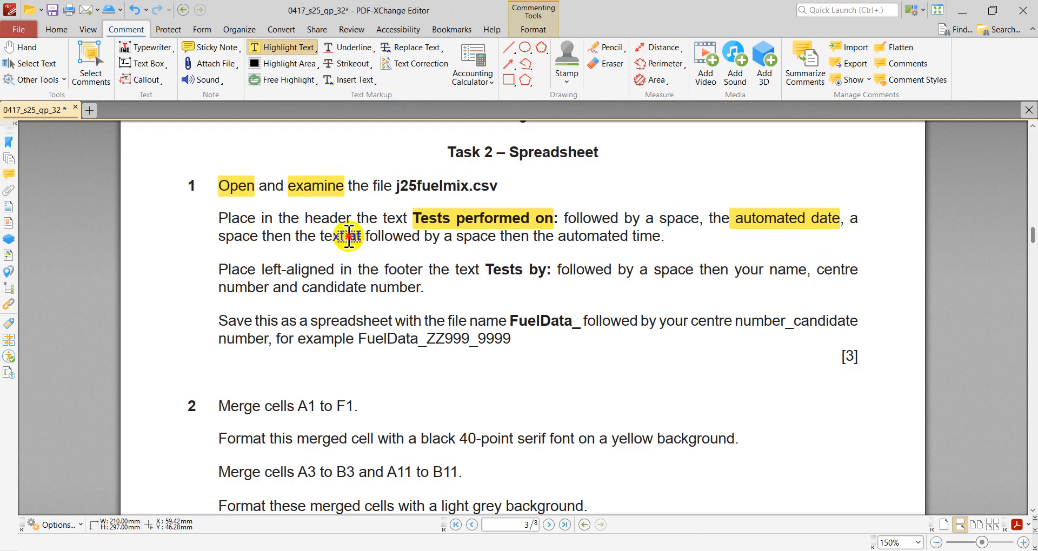
pyautogui.moveTo(348, 236); pyautogui.dragTo(361, 236)
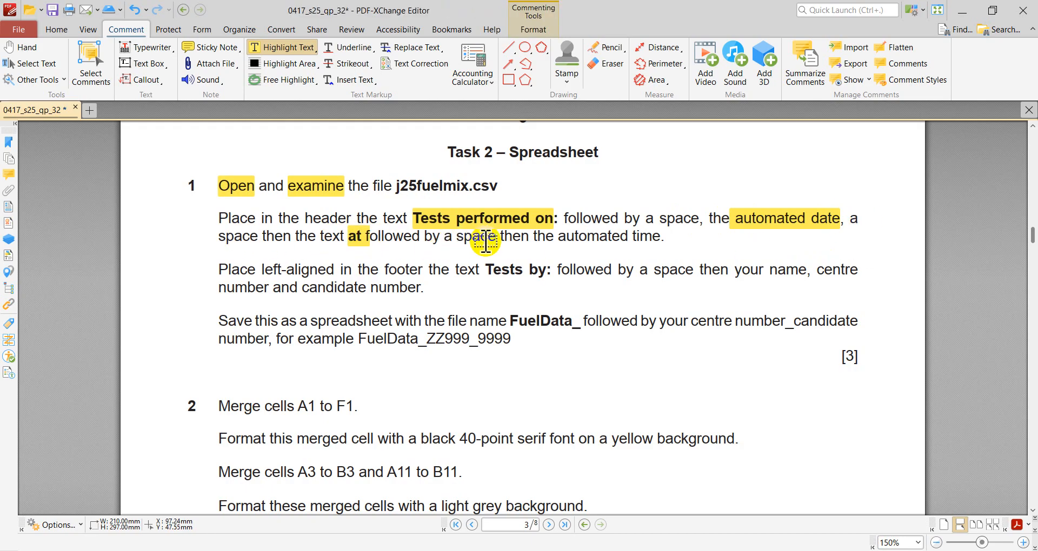
pyautogui.moveTo(556, 236); pyautogui.dragTo(668, 238)
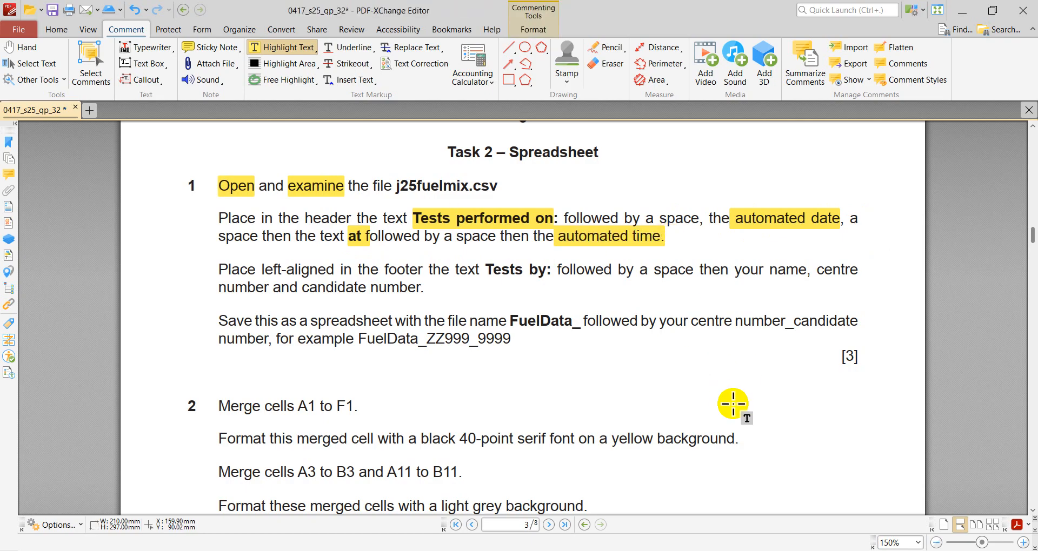
# - Switch to Excel and open the custom header editor in the page setup of j25fuelmix.csv
pyautogui.hotkey('alt', 'Tab')
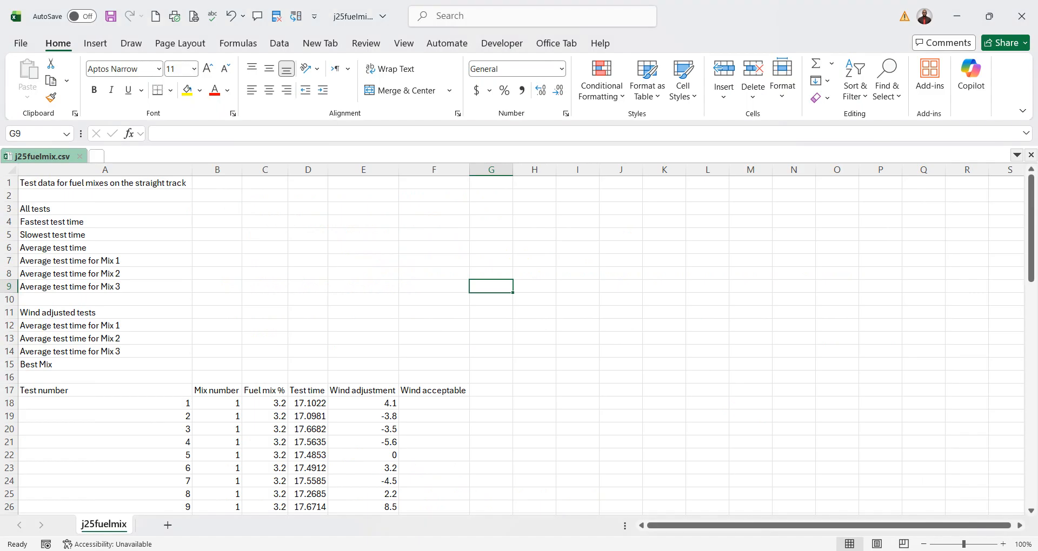
pyautogui.click(21, 43)
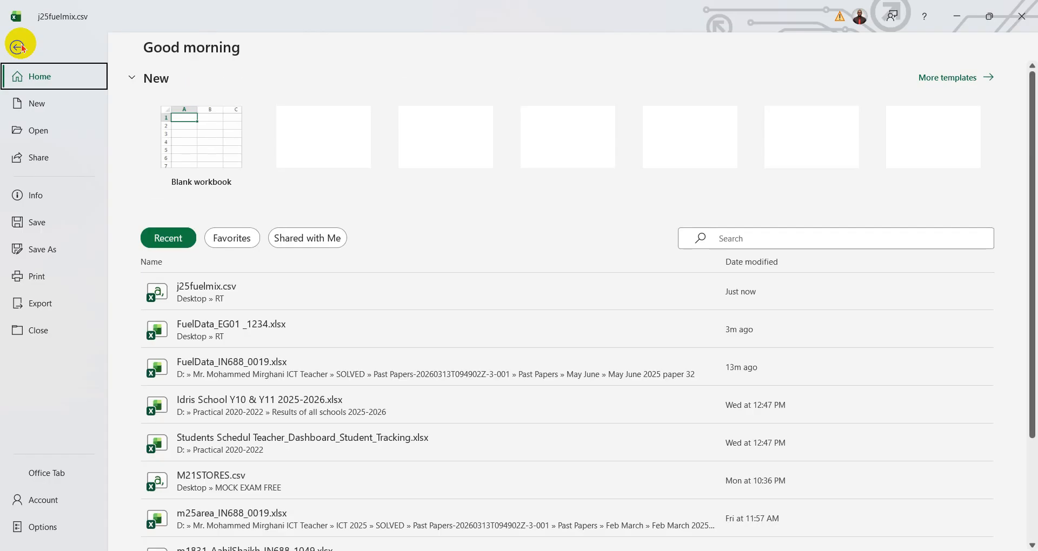
pyautogui.click(44, 276)
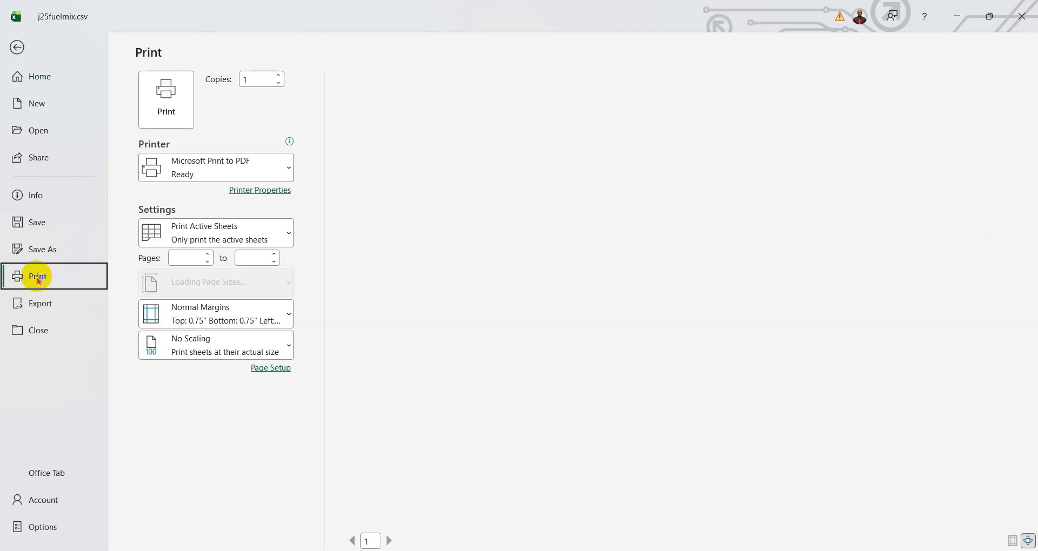
pyautogui.click(268, 432)
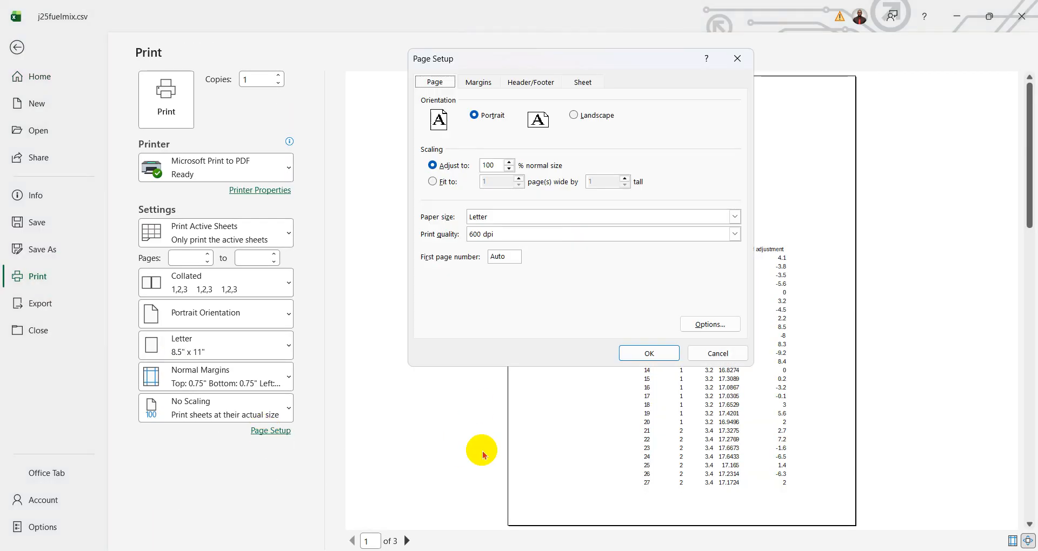
pyautogui.click(535, 85)
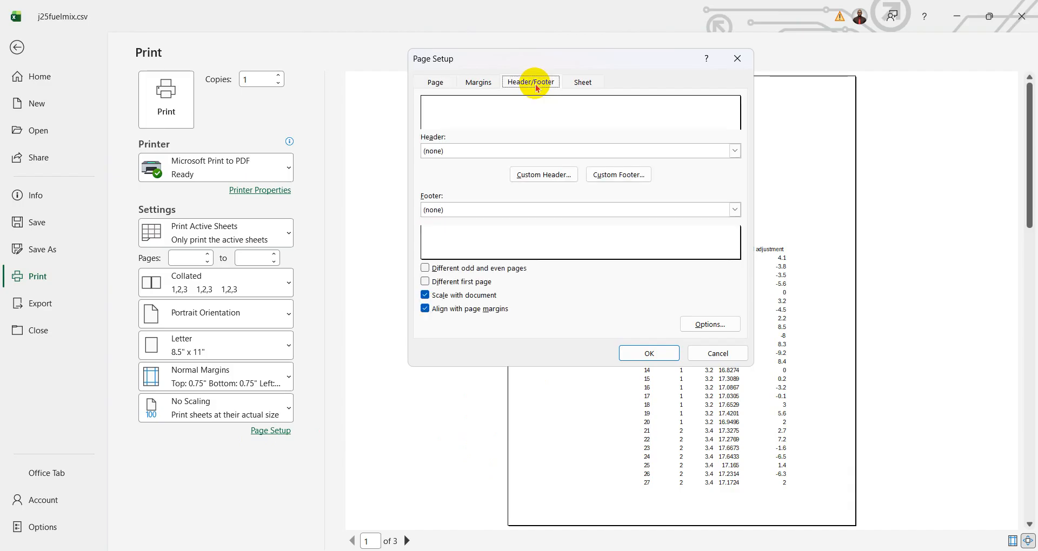
pyautogui.click(543, 175)
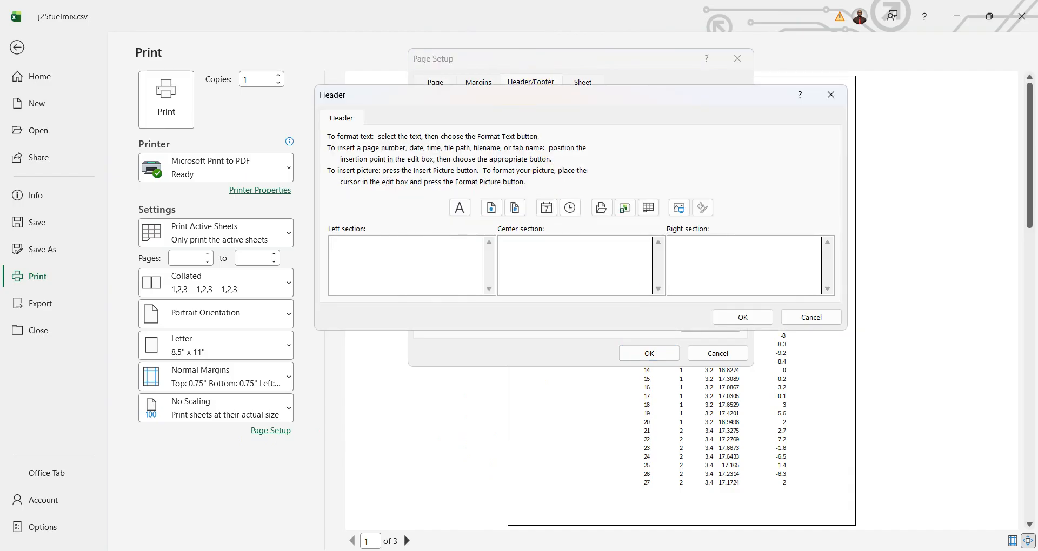
# - Copy "Tests performed on" from the exam paper PDF into the left section of the Excel header
pyautogui.hotkey('alt', 'Tab')
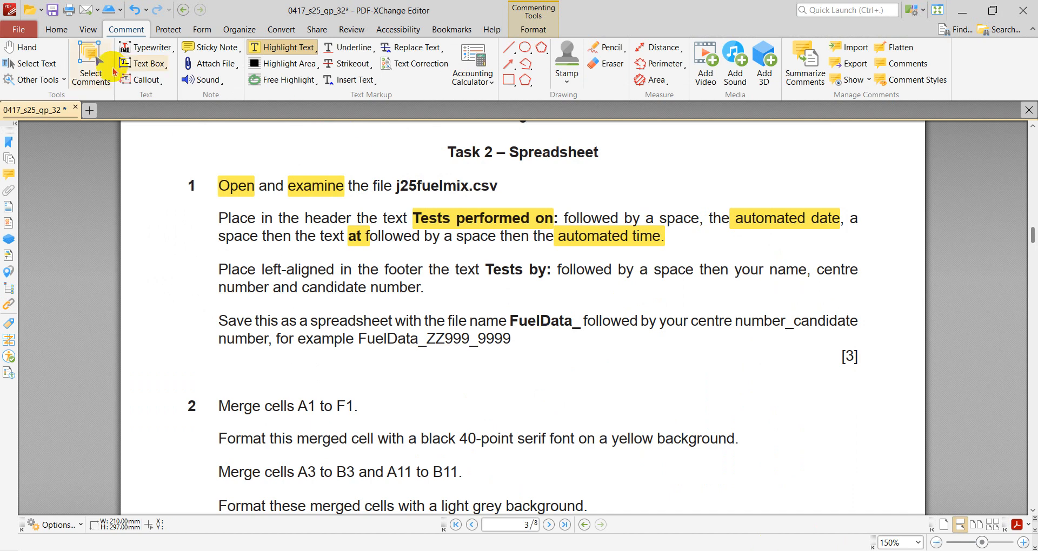
pyautogui.click(51, 30)
pyautogui.click(284, 64)
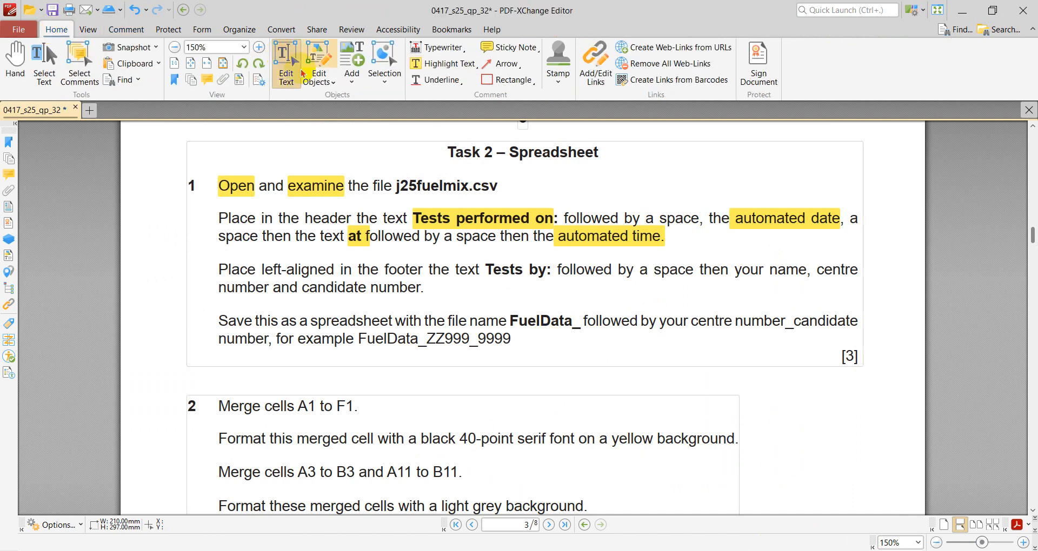
pyautogui.click(443, 237)
pyautogui.click(441, 234)
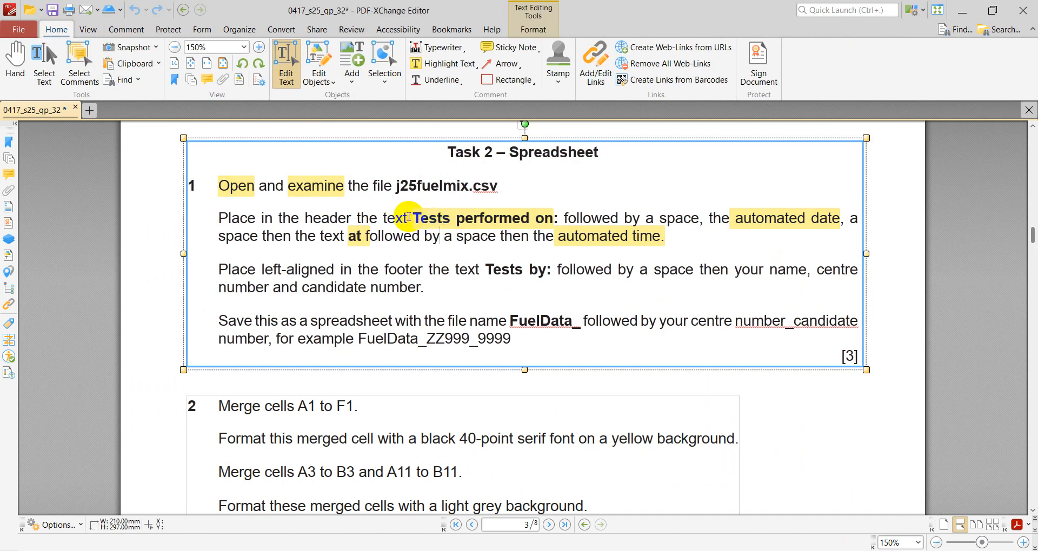
pyautogui.moveTo(408, 217); pyautogui.dragTo(555, 218)
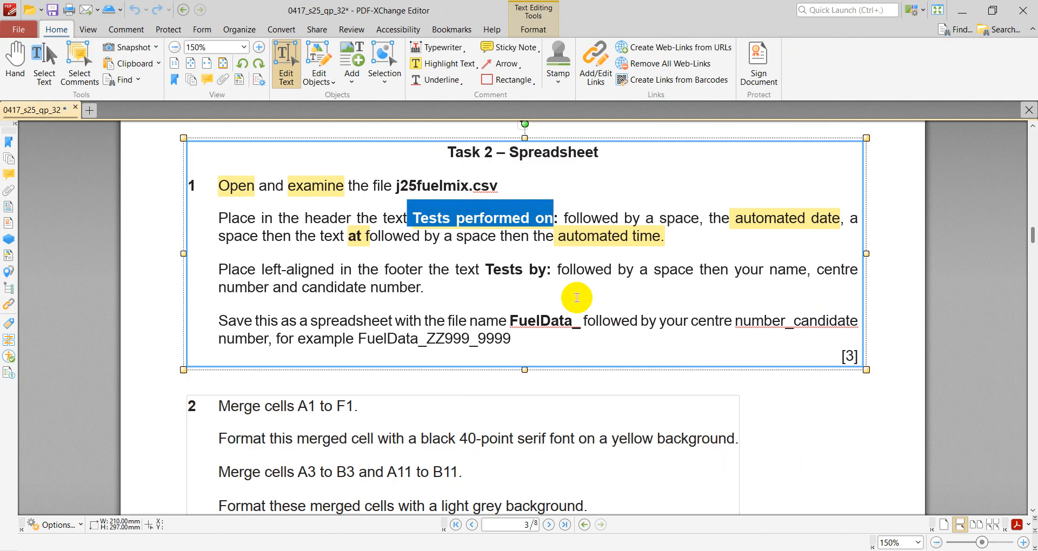
pyautogui.click(765, 550)
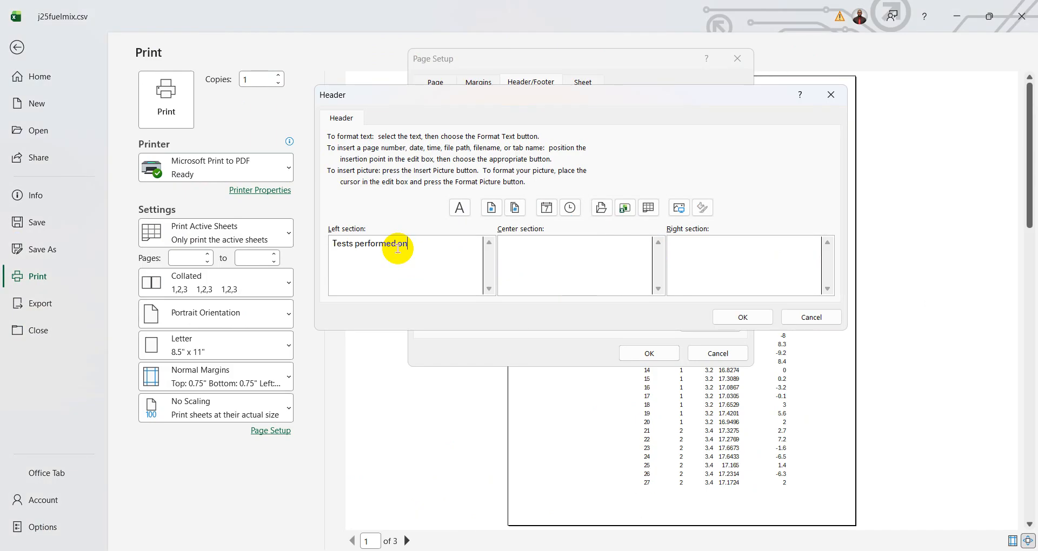
# - Check the header instruction in the PDF, then add the automated date code, preceded by a space, after the text in Excel's left header section
pyautogui.click(757, 550)
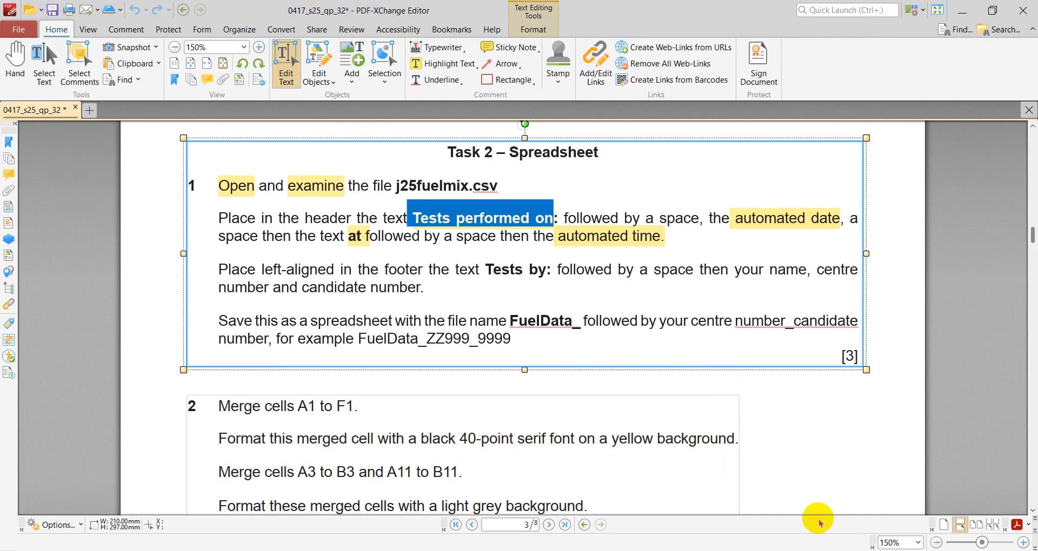
pyautogui.click(789, 550)
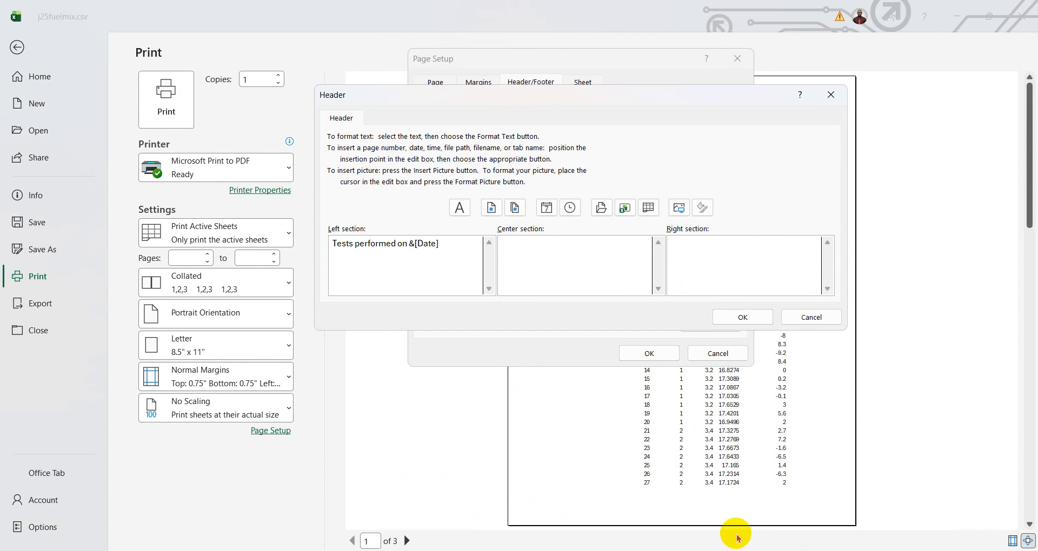
pyautogui.click(406, 244)
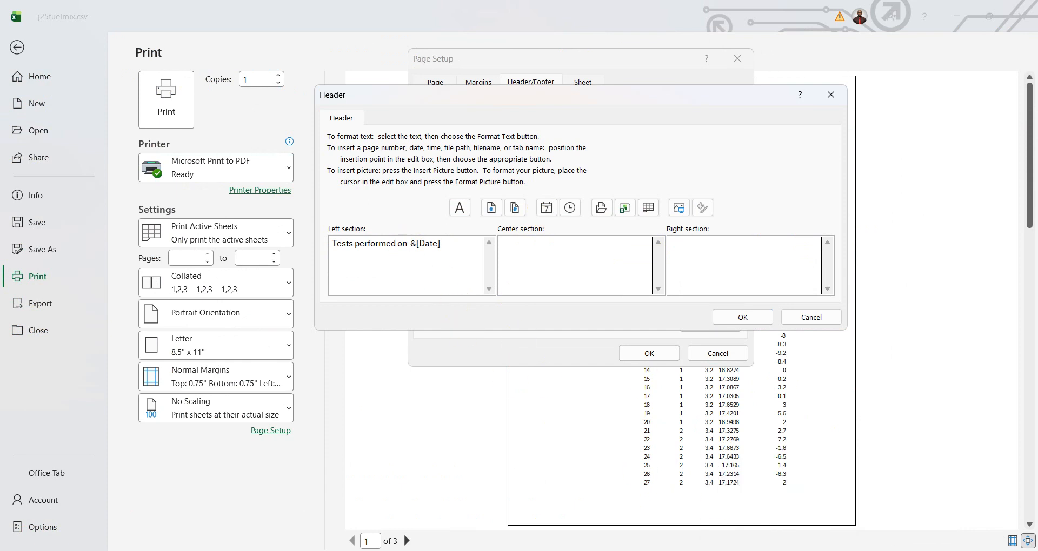
# - Check the header instruction in the exam paper PDF, then add a space and the automated time code after the date in Excel's left header section
pyautogui.hotkey('alt', 'Tab')
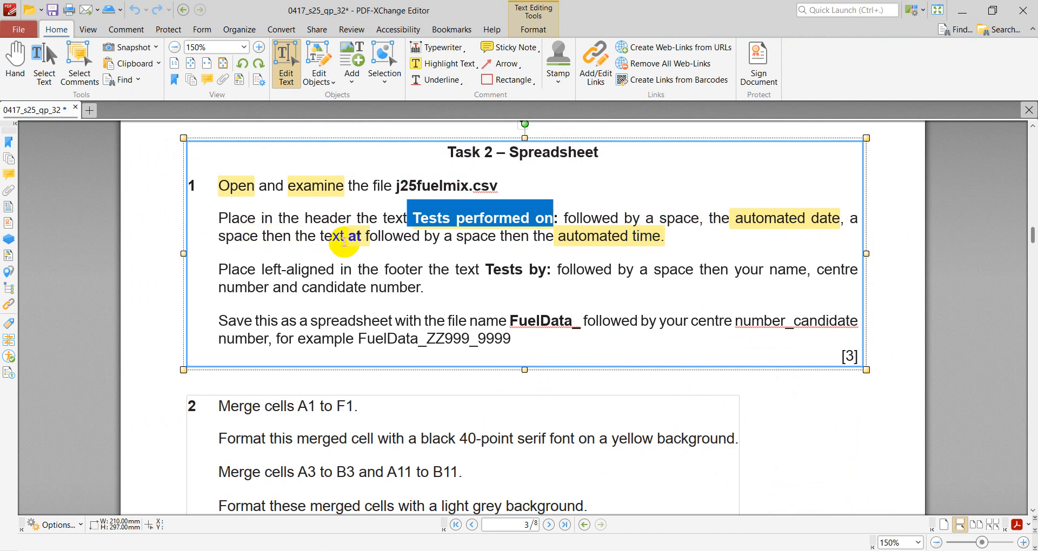
pyautogui.click(781, 550)
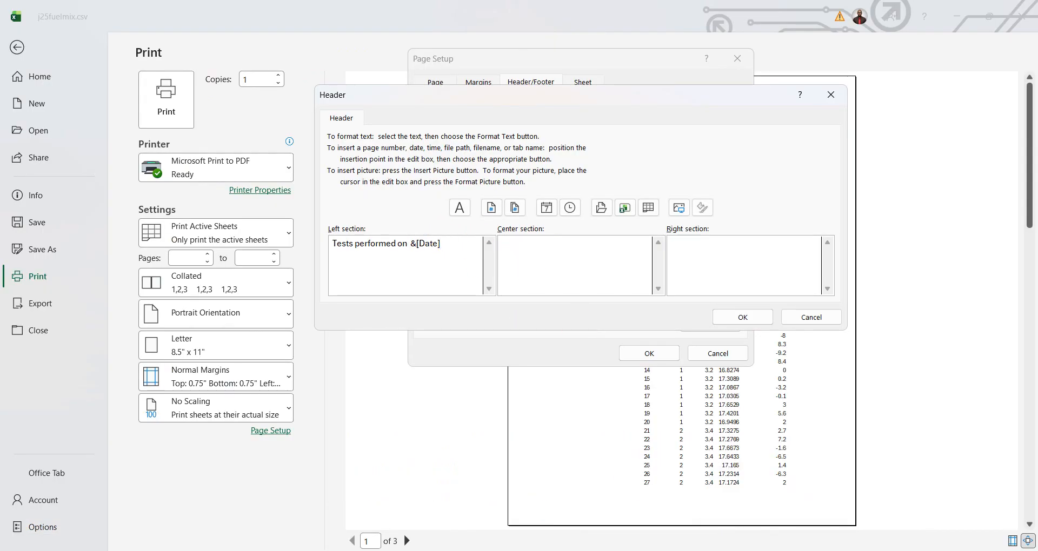
pyautogui.click(768, 550)
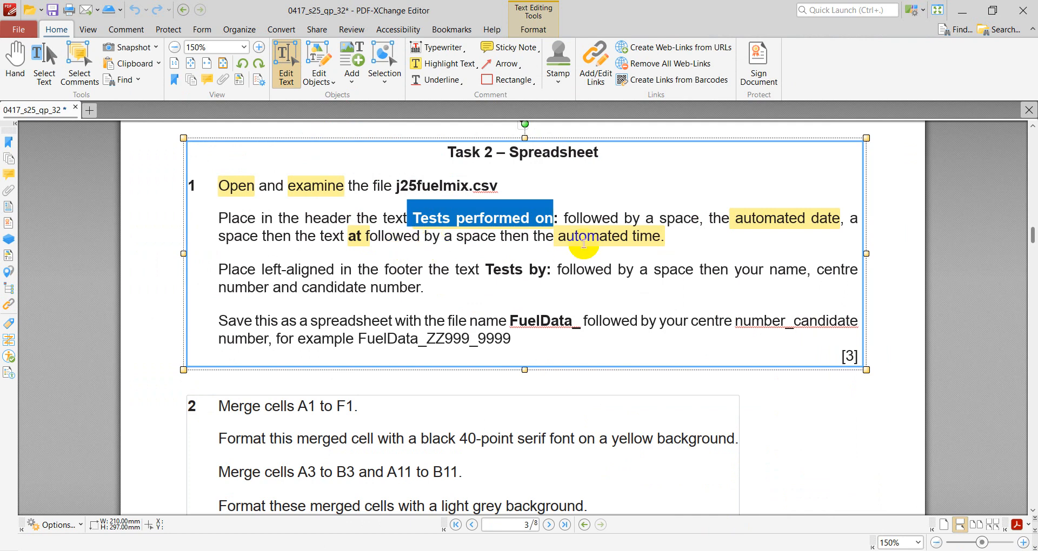
pyautogui.click(779, 550)
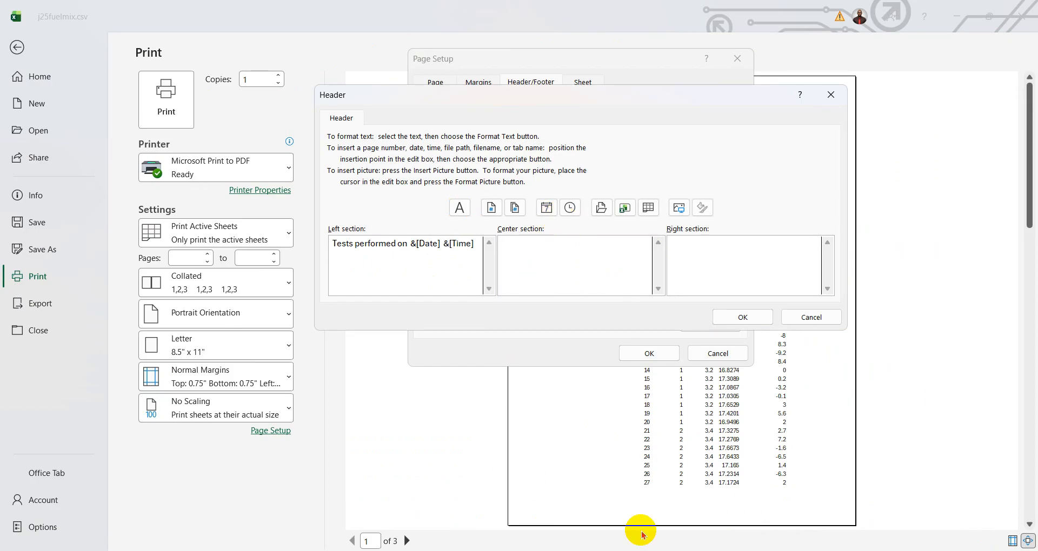
# - Switch to PDF-XChange Editor and highlight "left", "footer", "Tests by", "name", "centre" and "candidate" in the footer instruction
pyautogui.click(778, 550)
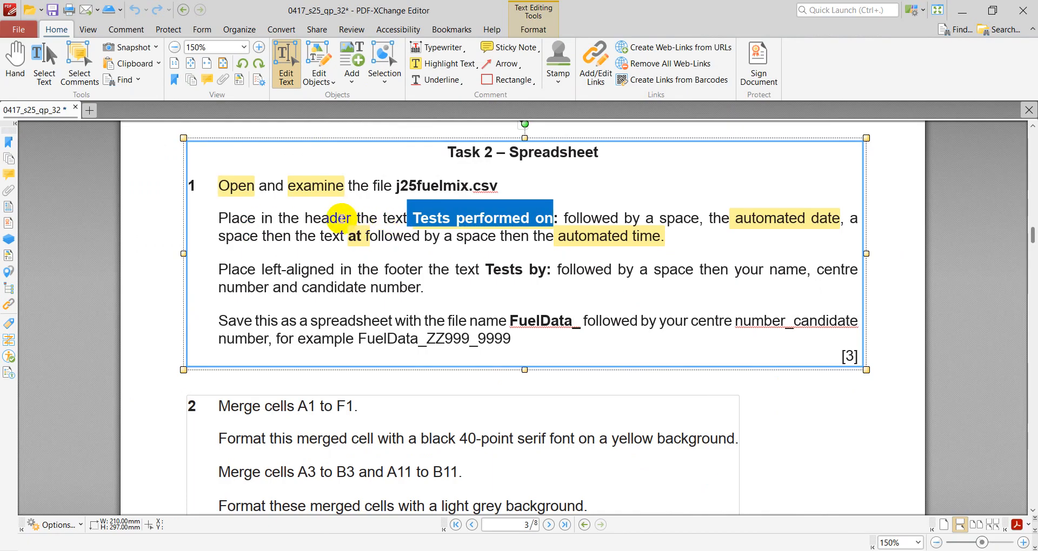
pyautogui.doubleClick(328, 218)
pyautogui.click(3, 80)
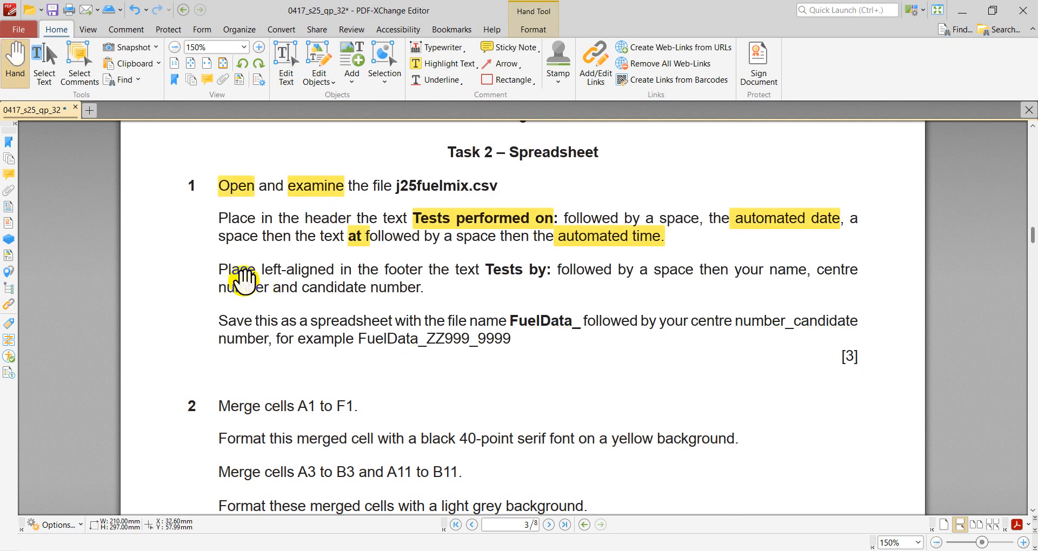
pyautogui.click(444, 63)
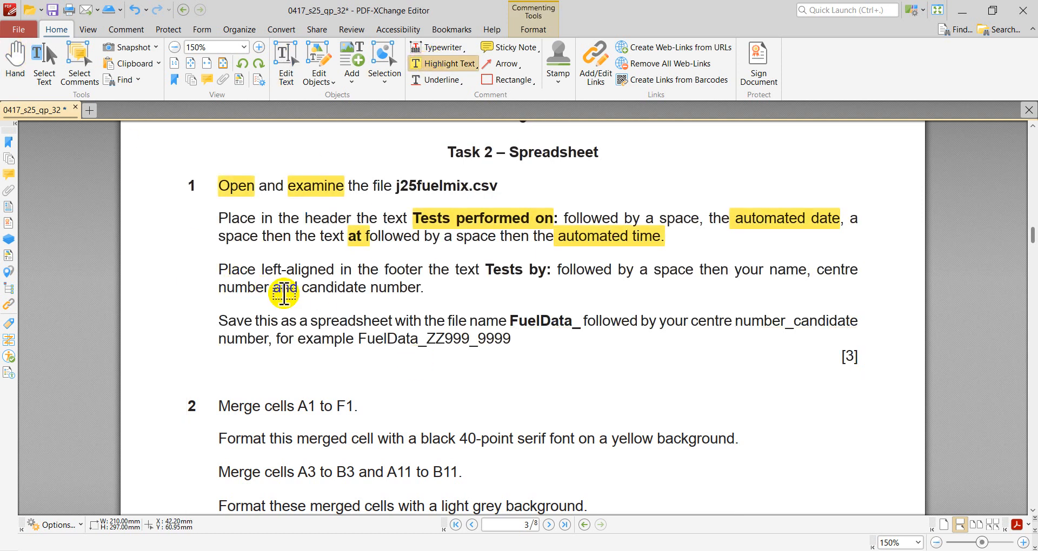
pyautogui.click(272, 269)
pyautogui.click(403, 269)
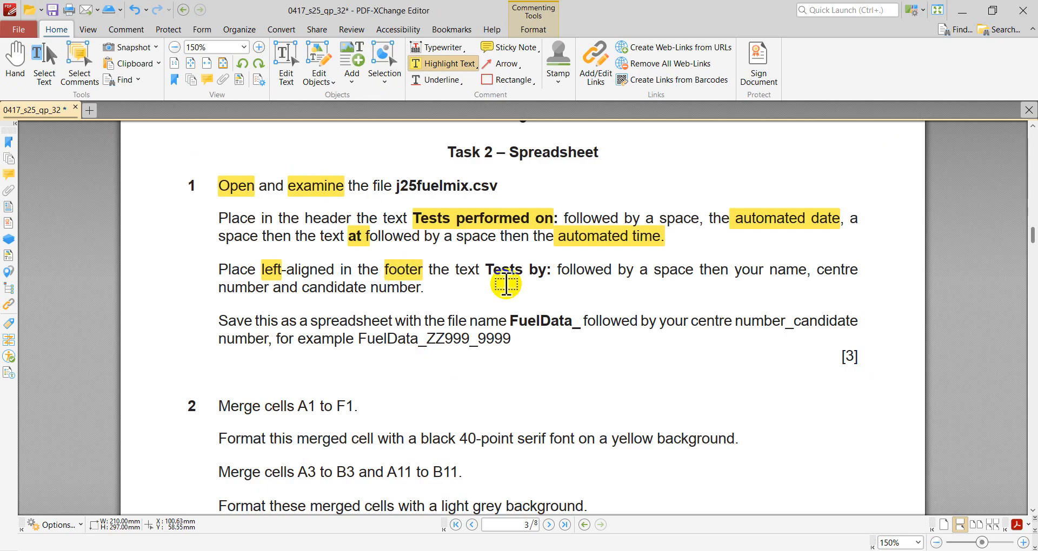
pyautogui.moveTo(489, 269); pyautogui.dragTo(547, 269)
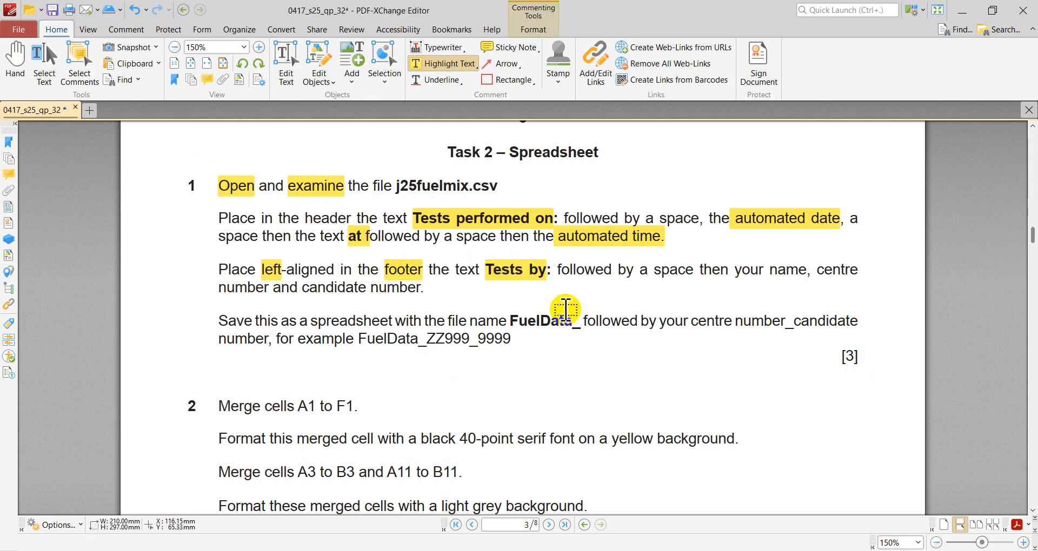
pyautogui.click(785, 269)
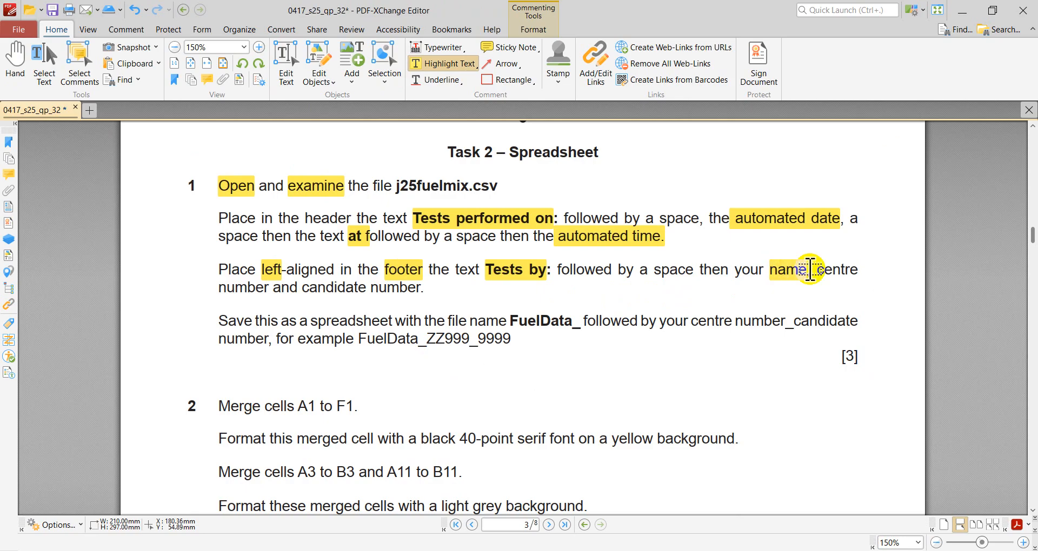
pyautogui.click(837, 270)
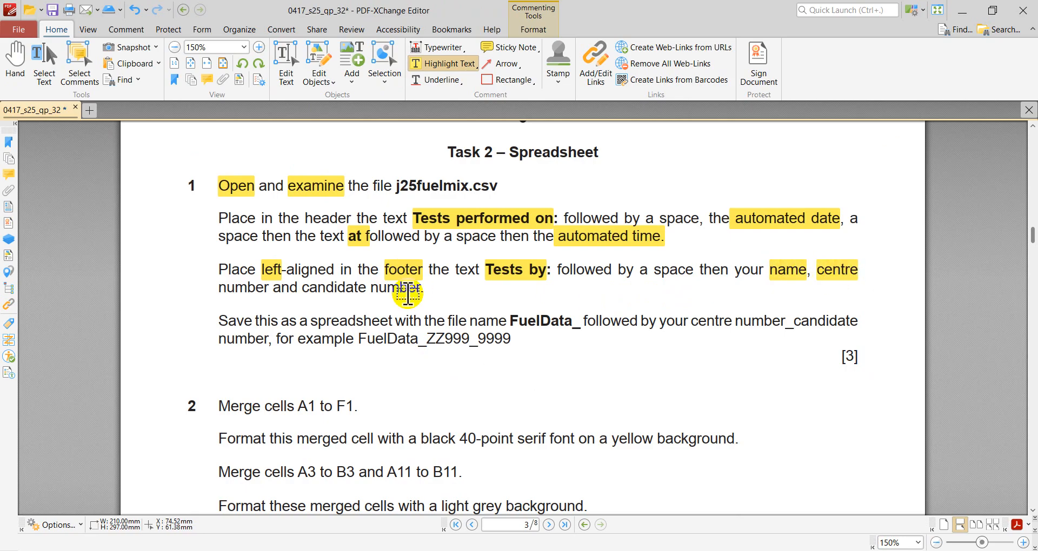
pyautogui.click(332, 288)
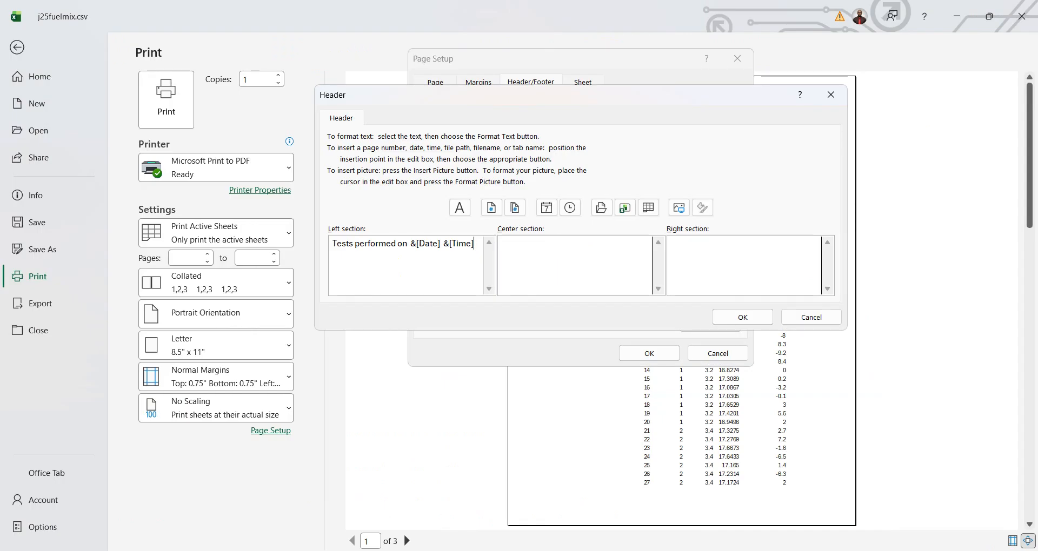
# - Switch to Excel, accept the header, and set the left footer section to "Tests by:" followed by the candidate's name, centre number and candidate number
pyautogui.click(748, 321)
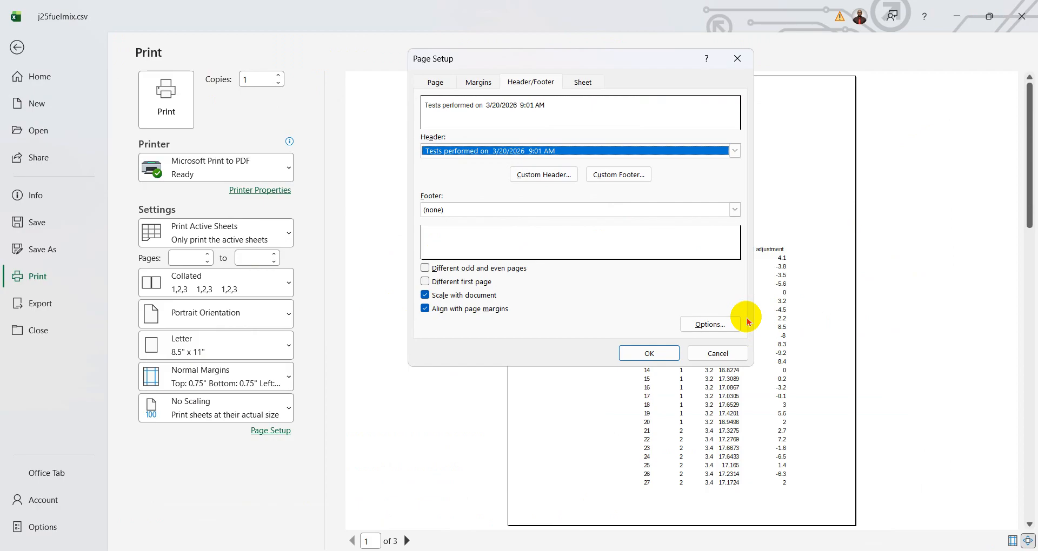
pyautogui.click(626, 175)
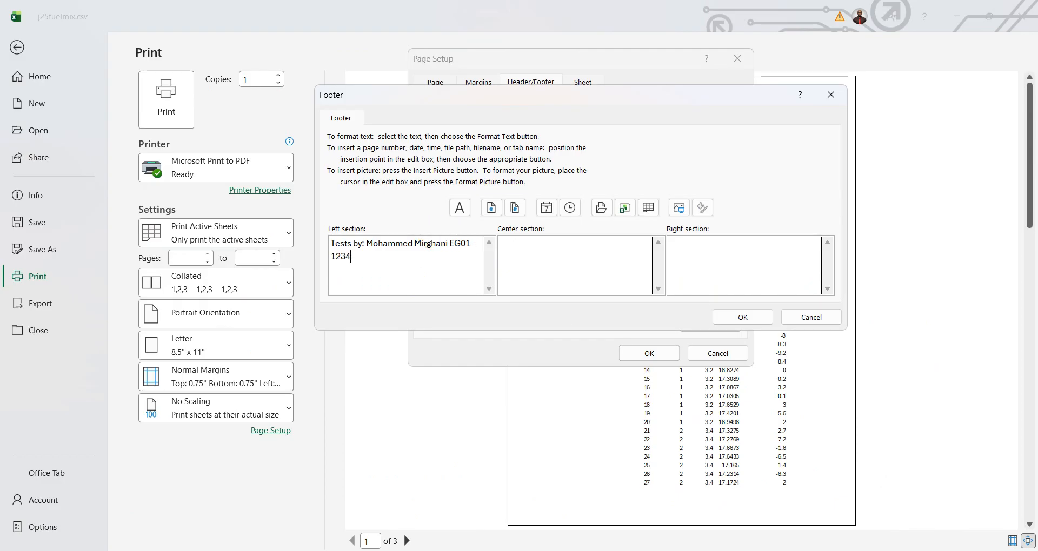
pyautogui.hotkey('alt', 'Tab')
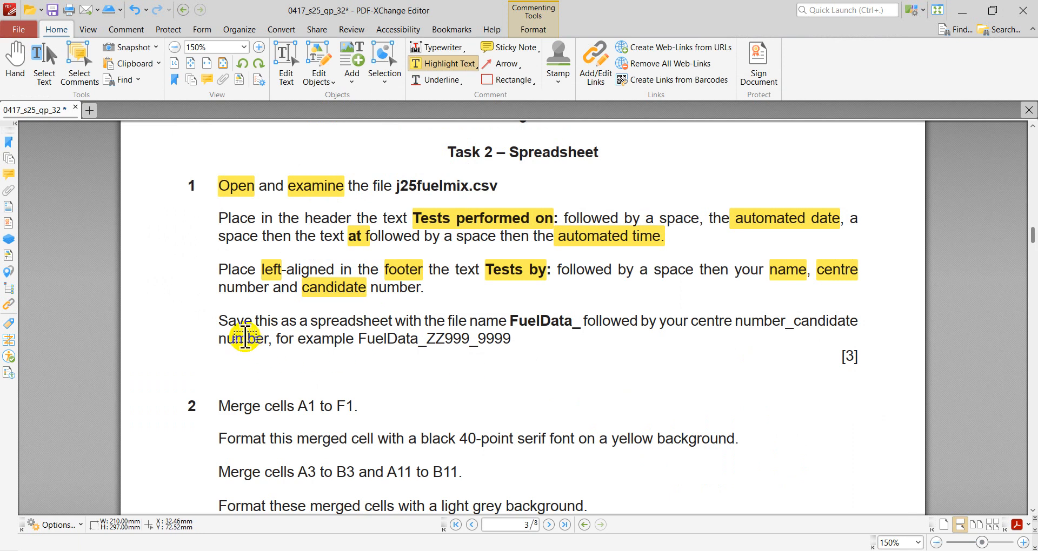
pyautogui.click(779, 550)
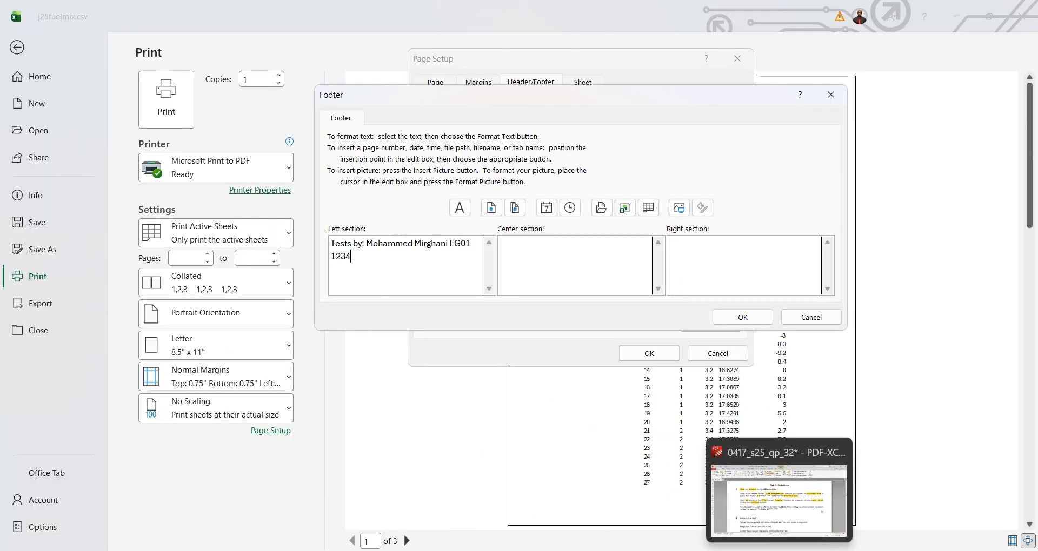
pyautogui.click(742, 319)
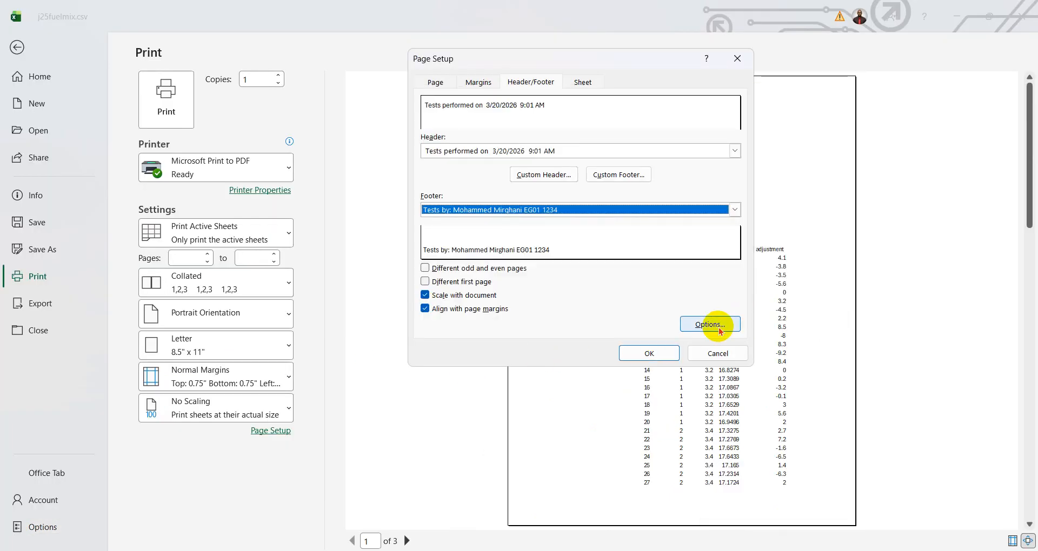
pyautogui.click(649, 353)
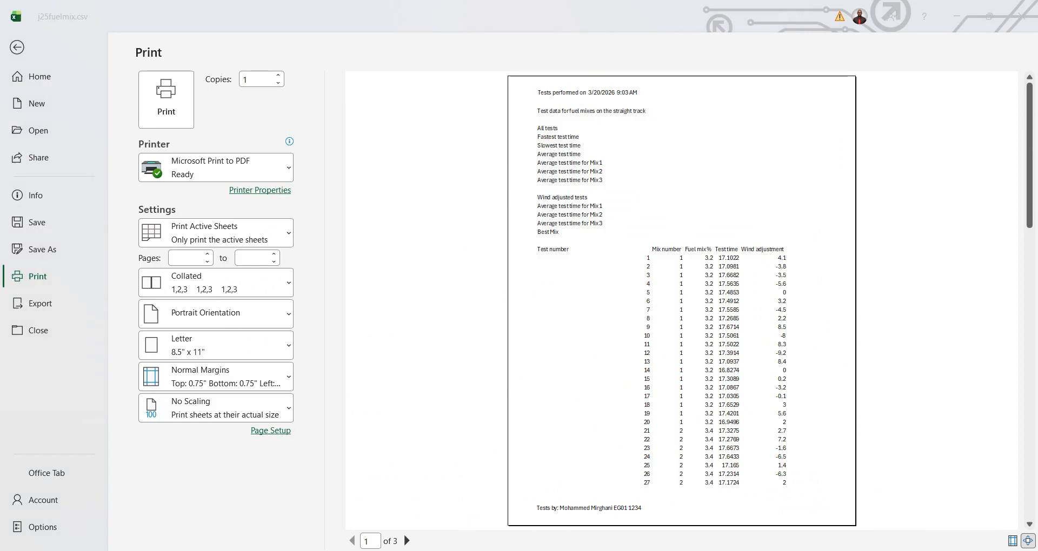
# - Switch to the exam paper PDF, highlight the word "spreadsheet" in the save instruction and copy the file name prefix "FuelData_"
pyautogui.hotkey('alt', 'Tab')
pyautogui.moveTo(309, 321); pyautogui.dragTo(380, 321)
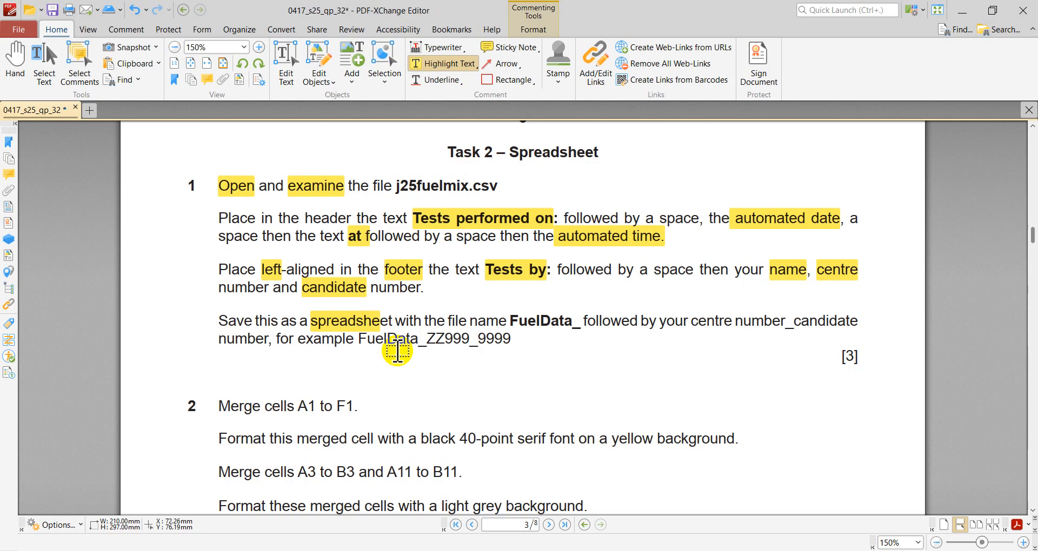
pyautogui.click(286, 64)
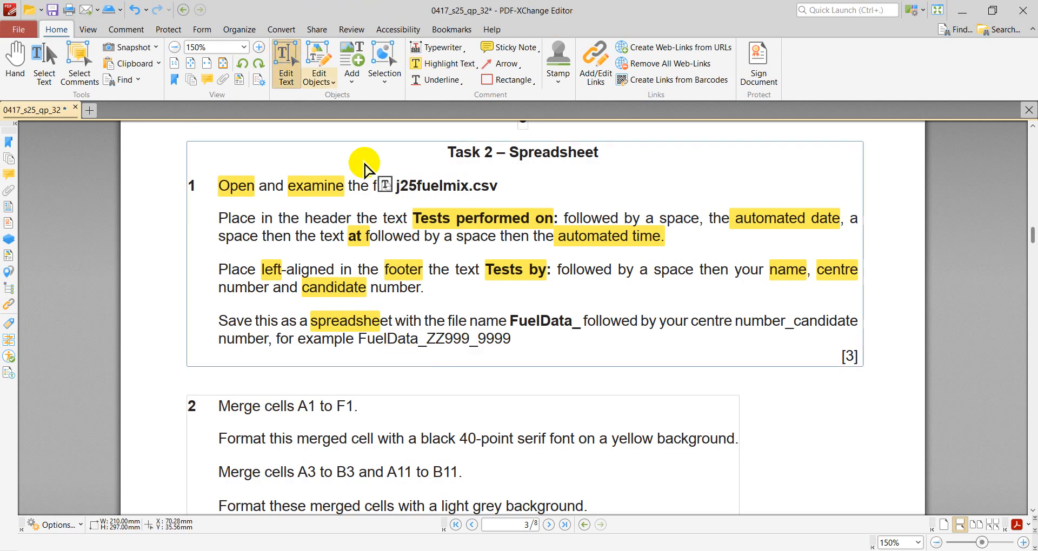
pyautogui.click(511, 322)
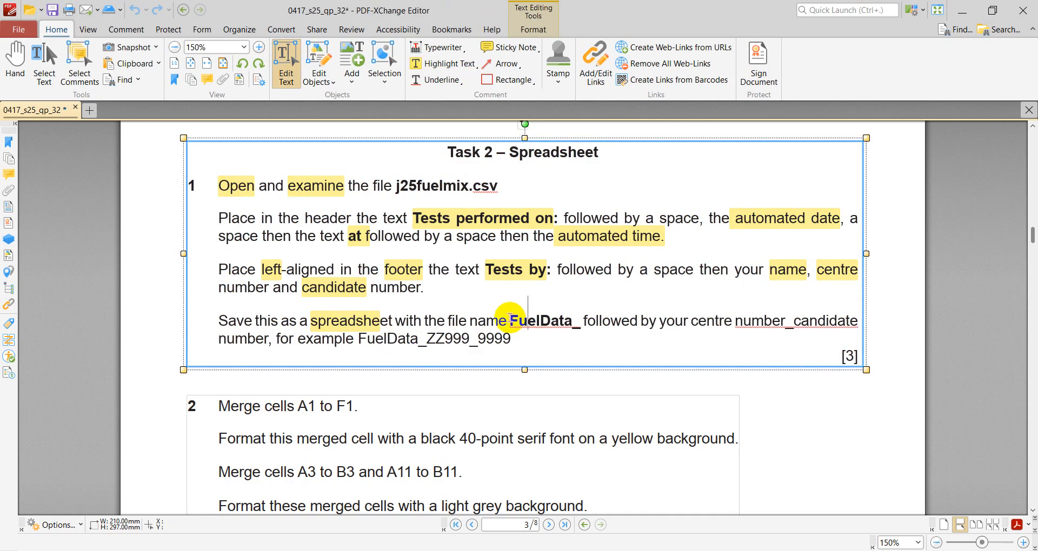
pyautogui.moveTo(510, 321); pyautogui.dragTo(577, 319)
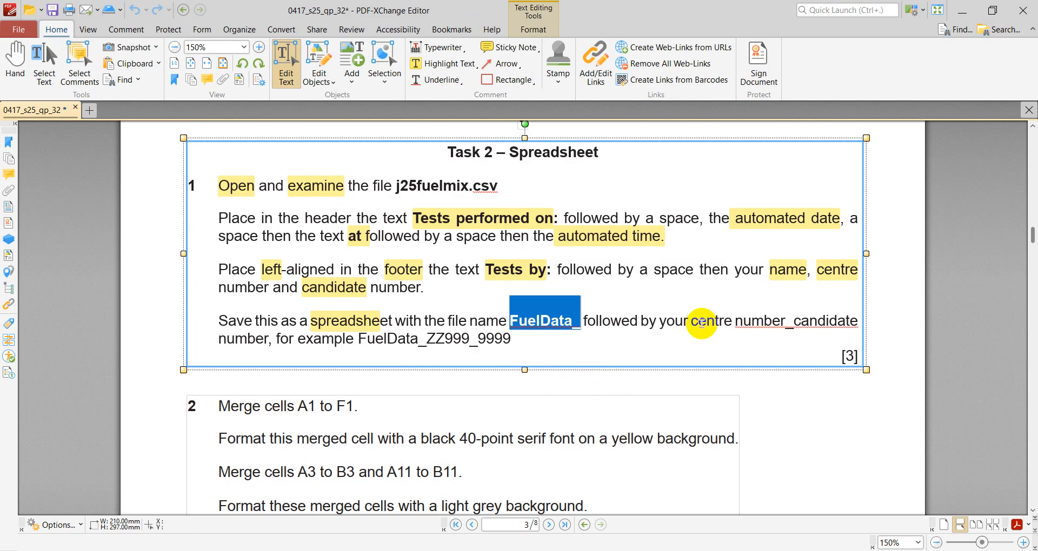
# - Highlight "centre", "candidate" and the example file name "FuelData_ZZ999_9999" in the save instruction
pyautogui.click(443, 63)
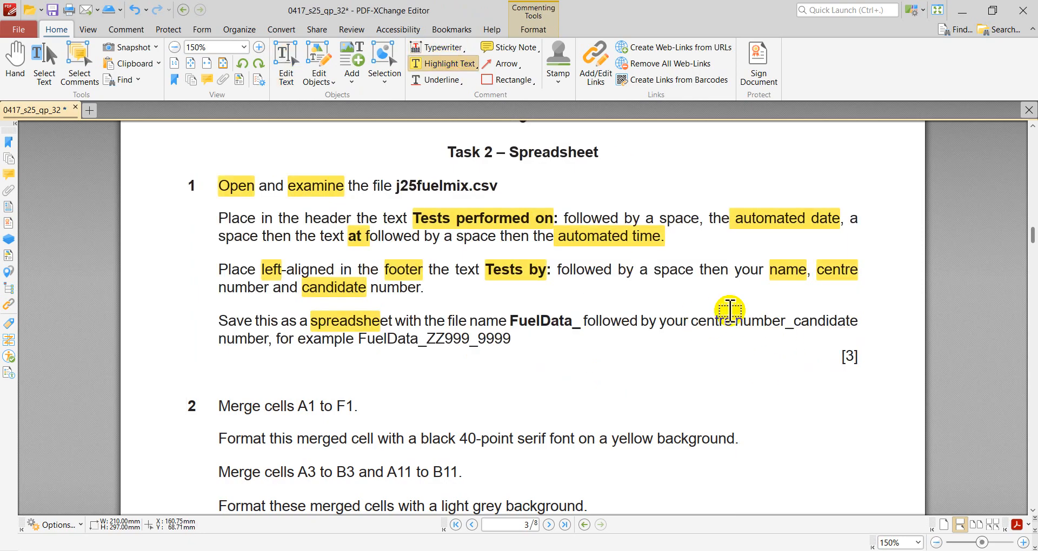
pyautogui.moveTo(691, 321); pyautogui.dragTo(733, 324)
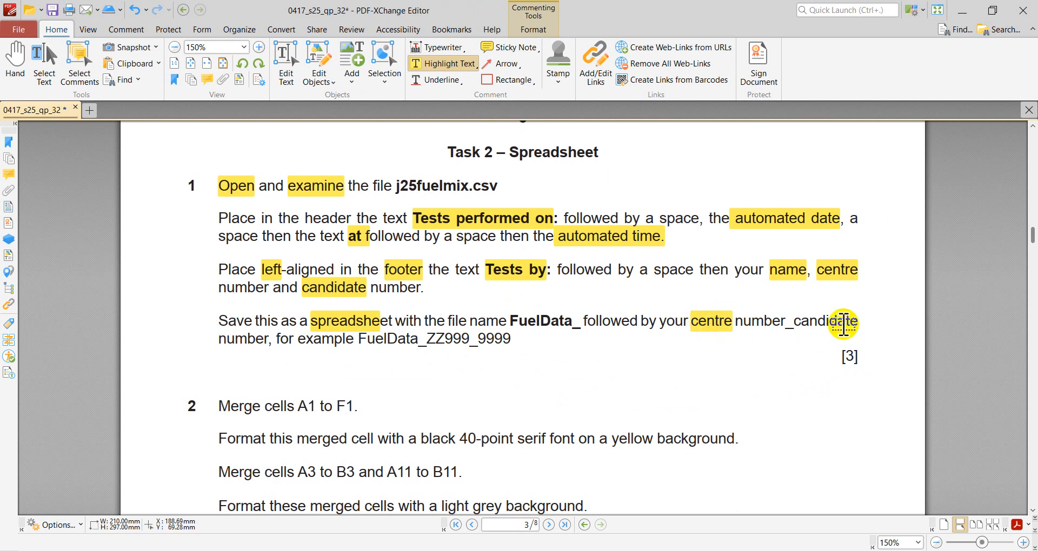
pyautogui.moveTo(843, 325); pyautogui.dragTo(790, 327)
pyautogui.moveTo(367, 339); pyautogui.dragTo(510, 342)
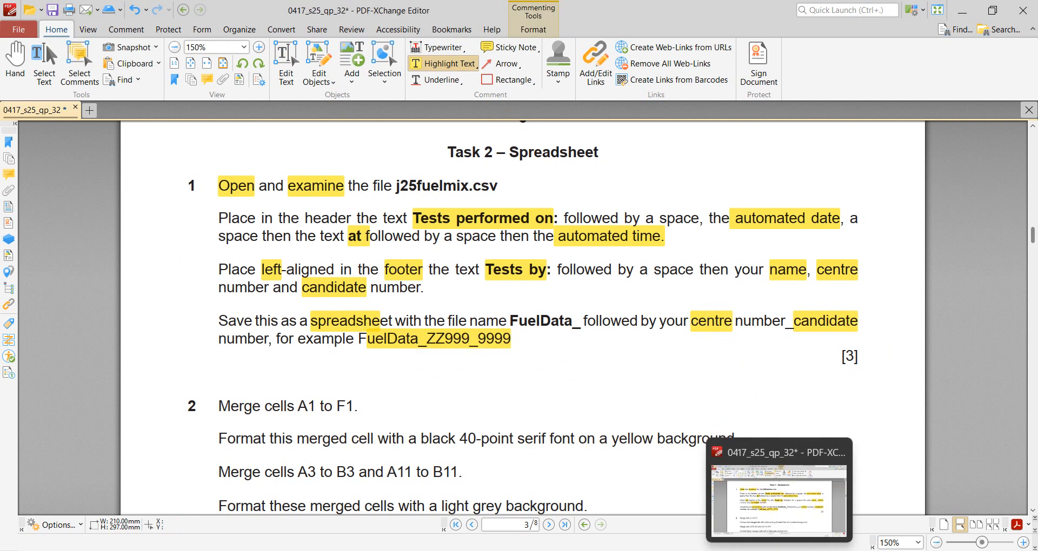
# - Switch to Excel, start saving a copy in the RT folder, and name it "FuelData_" followed by the centre number, an underscore and the candidate number
pyautogui.click(779, 550)
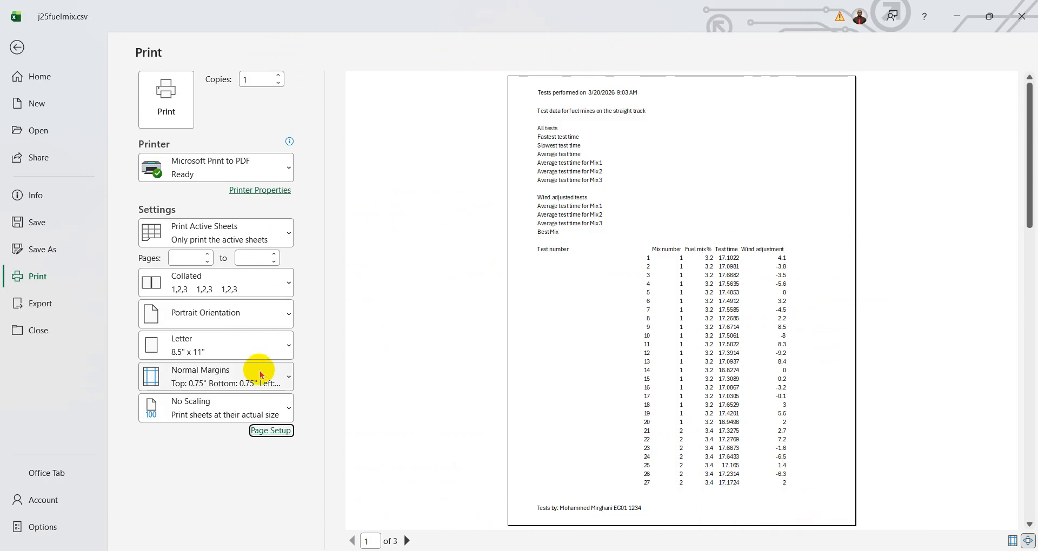
pyautogui.click(45, 249)
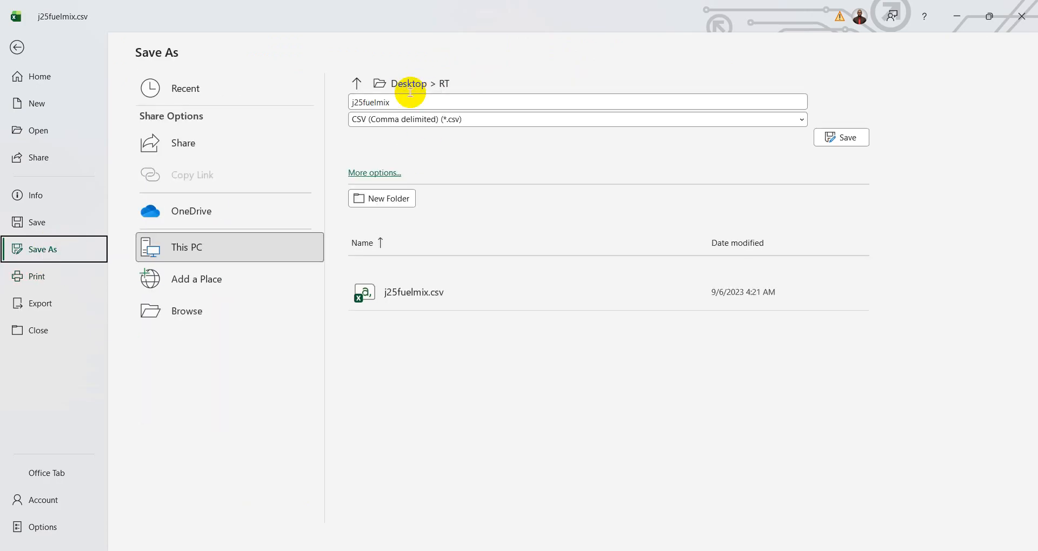
pyautogui.click(190, 311)
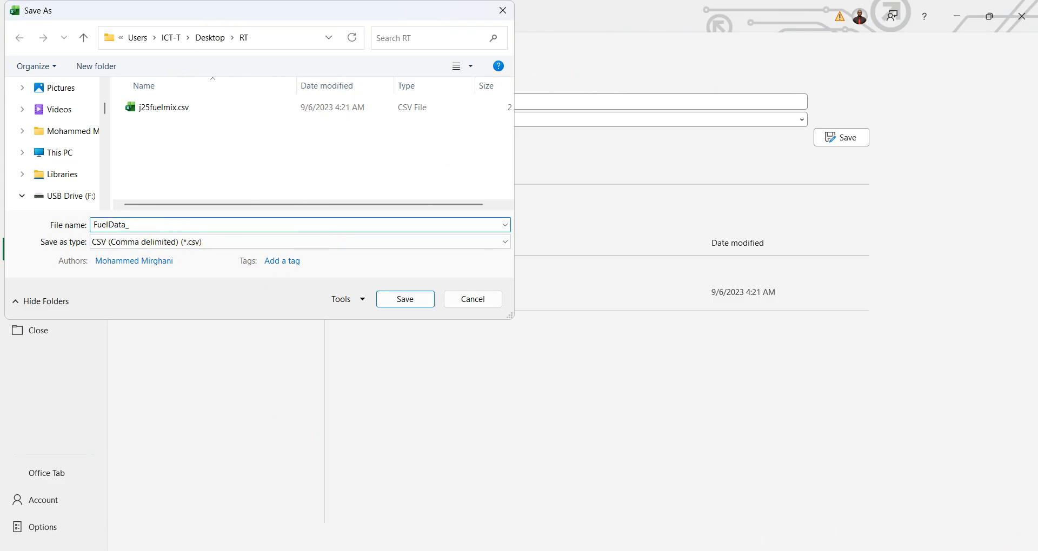
pyautogui.hotkey('alt', 'Tab')
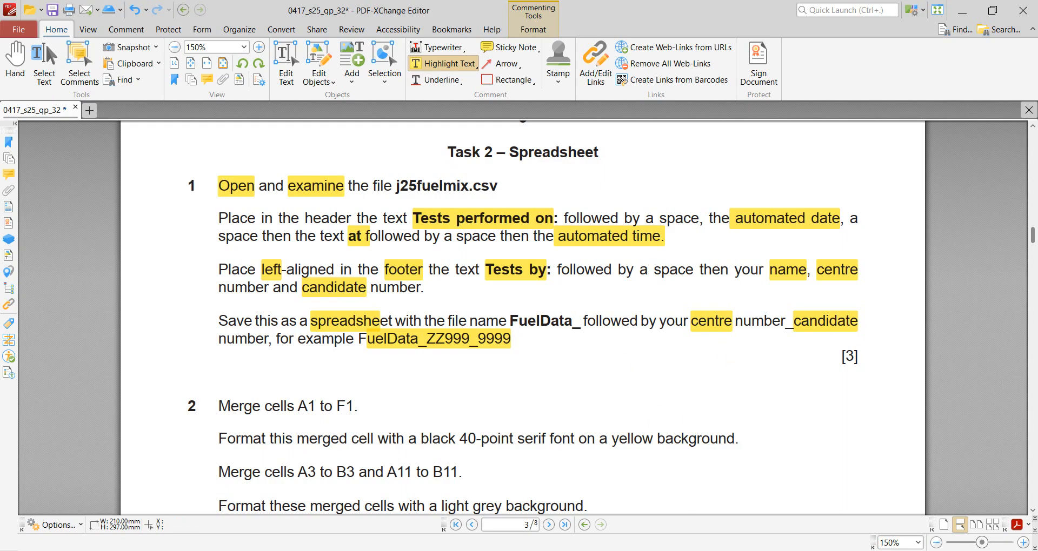
pyautogui.hotkey('alt', 'Tab')
pyautogui.click(139, 225)
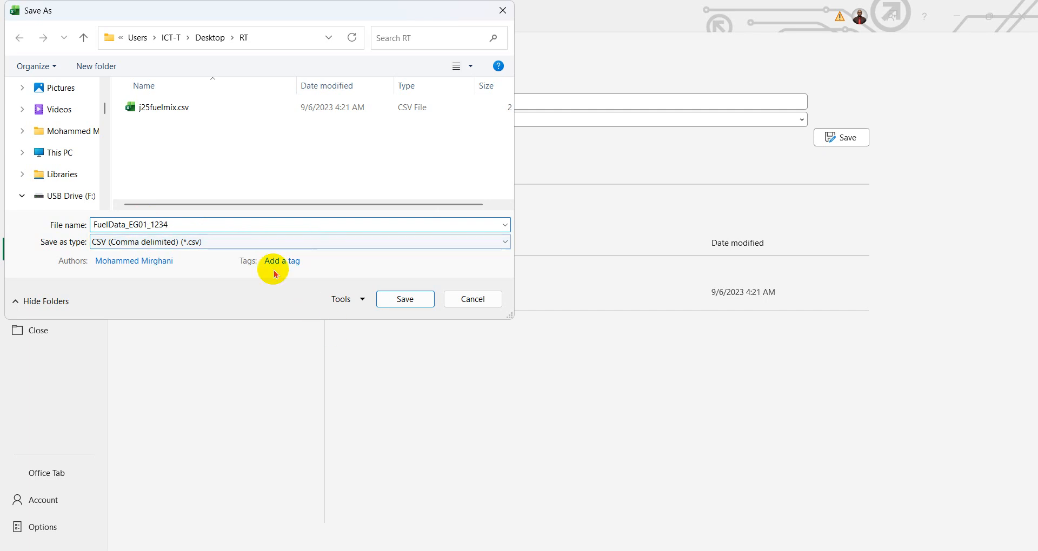
# - Choose the Excel Workbook (*.xlsx) file type, recheck the save instruction in the PDF, and save the file
pyautogui.click(226, 242)
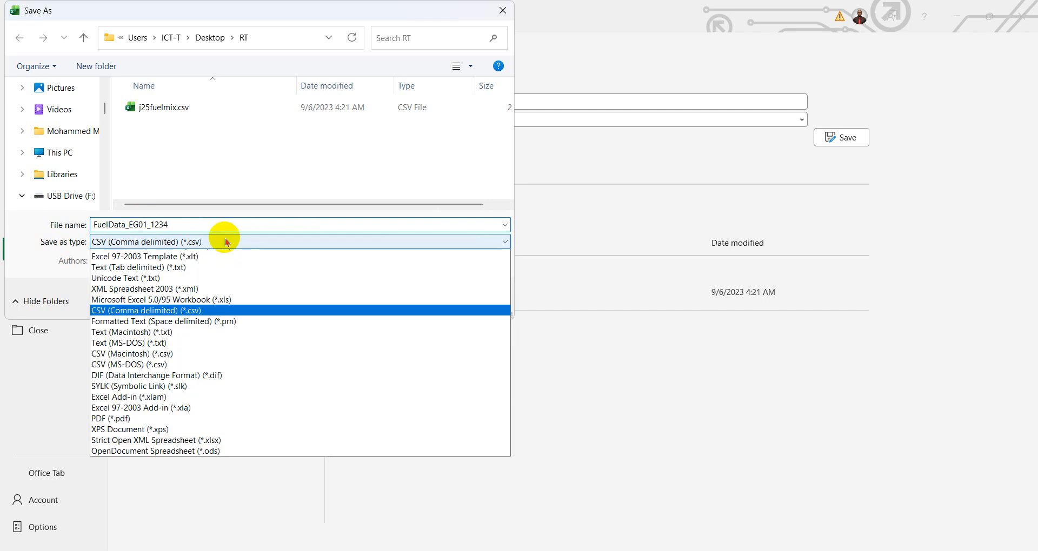
pyautogui.click(214, 255)
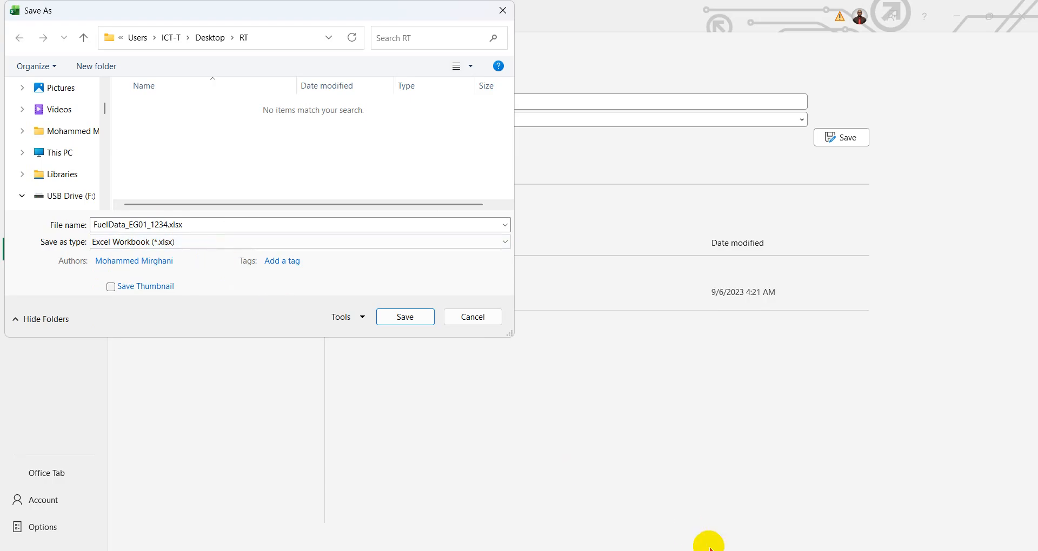
pyautogui.click(761, 550)
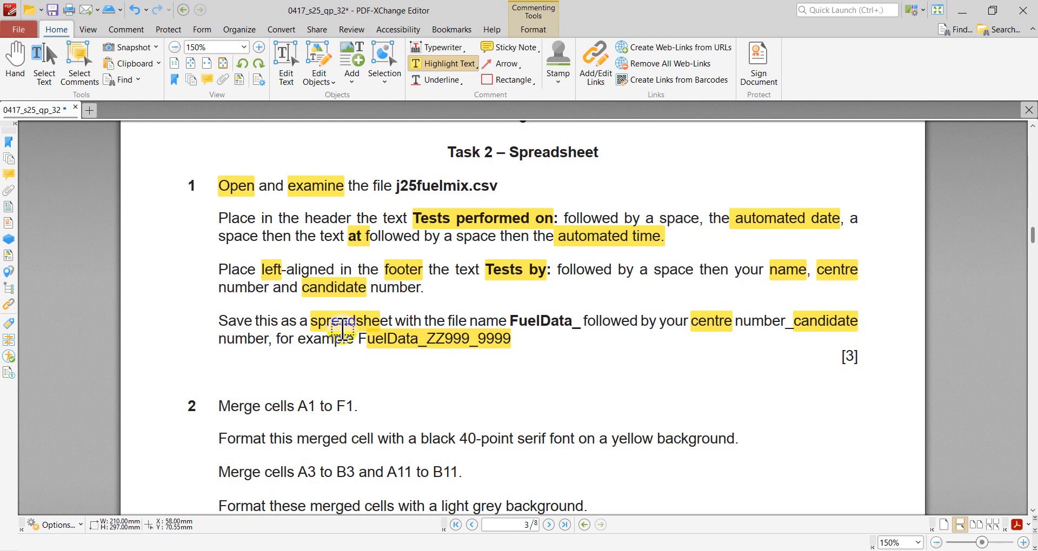
pyautogui.click(776, 550)
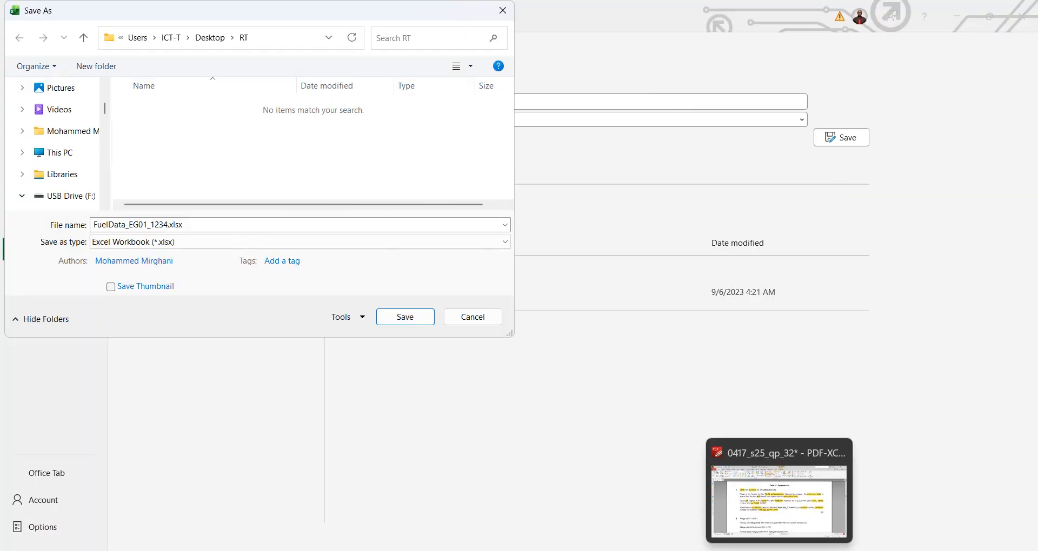
pyautogui.click(406, 317)
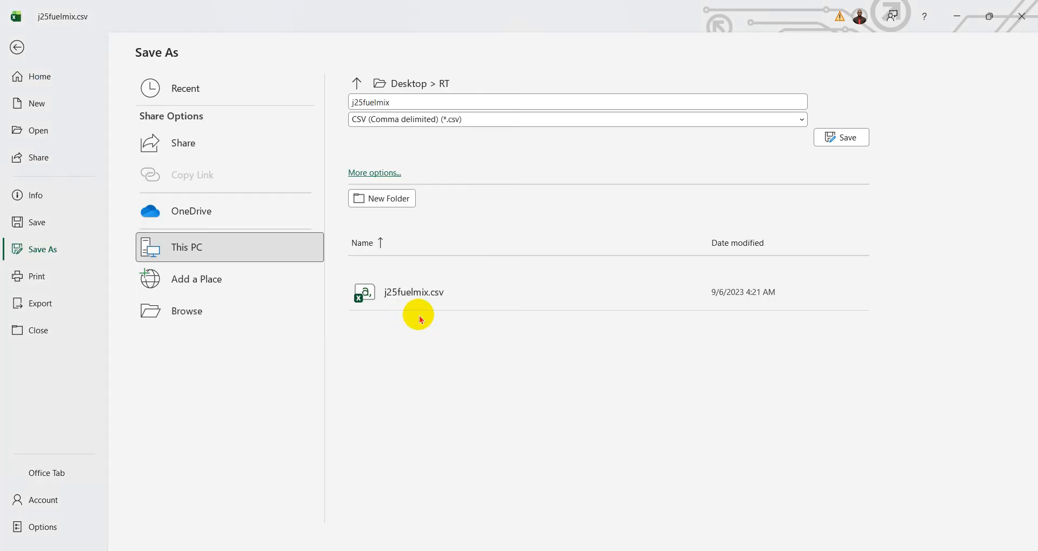
# - Switch to the exam paper PDF, review the save instruction in question 1, and activate the Pencil drawing tool
pyautogui.hotkey('alt', 'Tab')
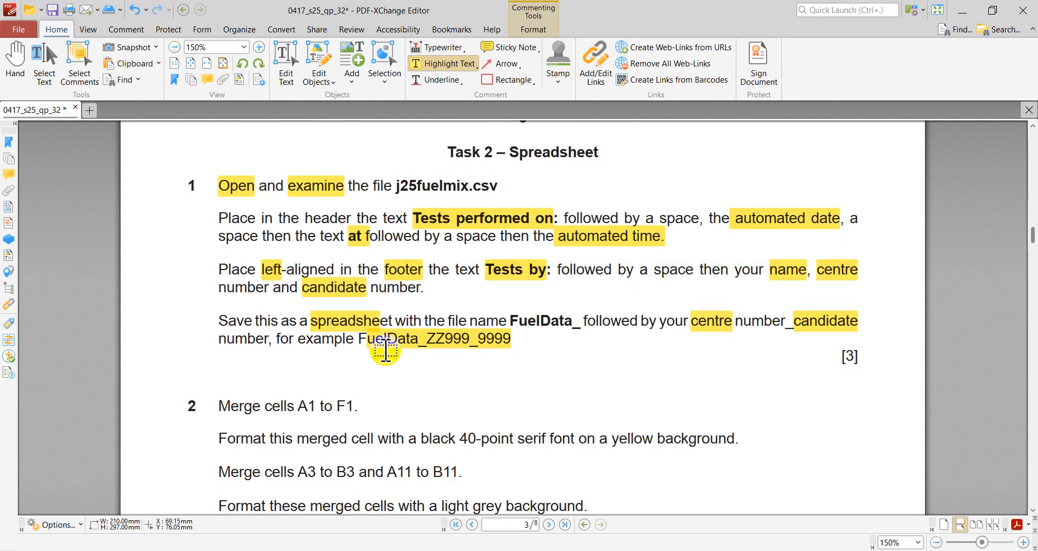
pyautogui.scroll(-2, 377, 362)
pyautogui.scroll(2, 377, 364)
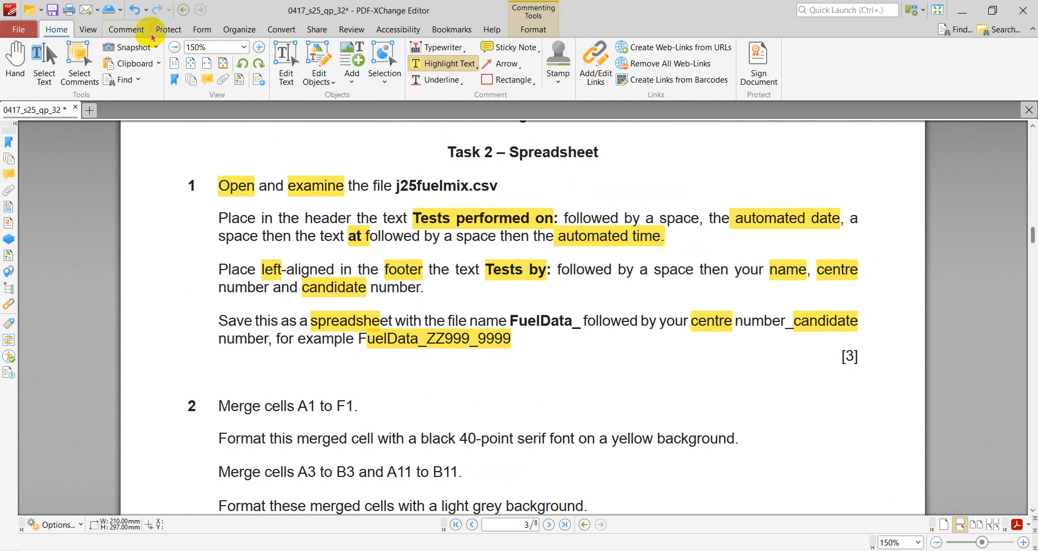
pyautogui.click(126, 30)
pyautogui.click(606, 48)
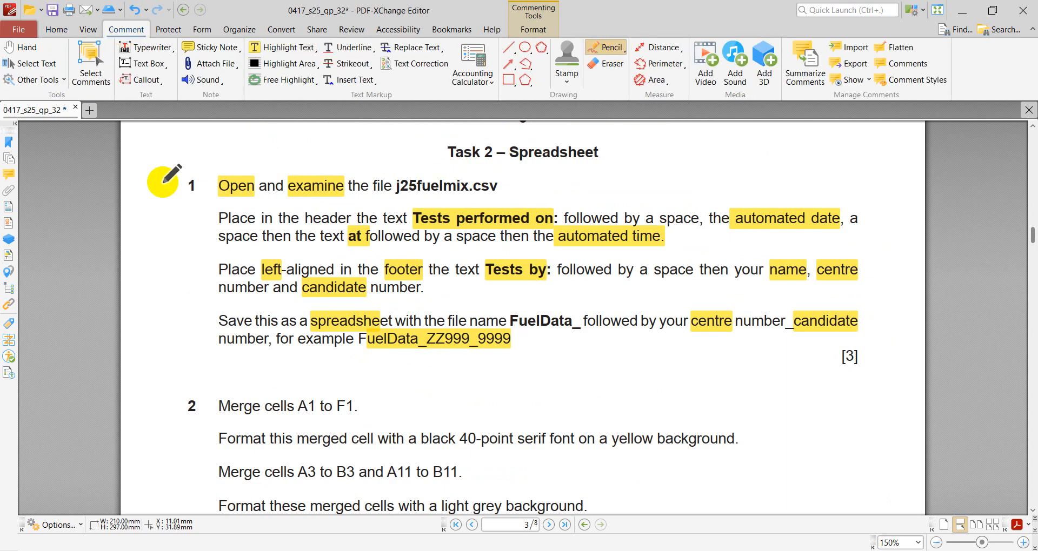
# - Examine question 2's merging and formatting instructions and the sample layout for rows 1 to 18
pyautogui.scroll(-3, 349, 203)
pyautogui.scroll(-1, 350, 203)
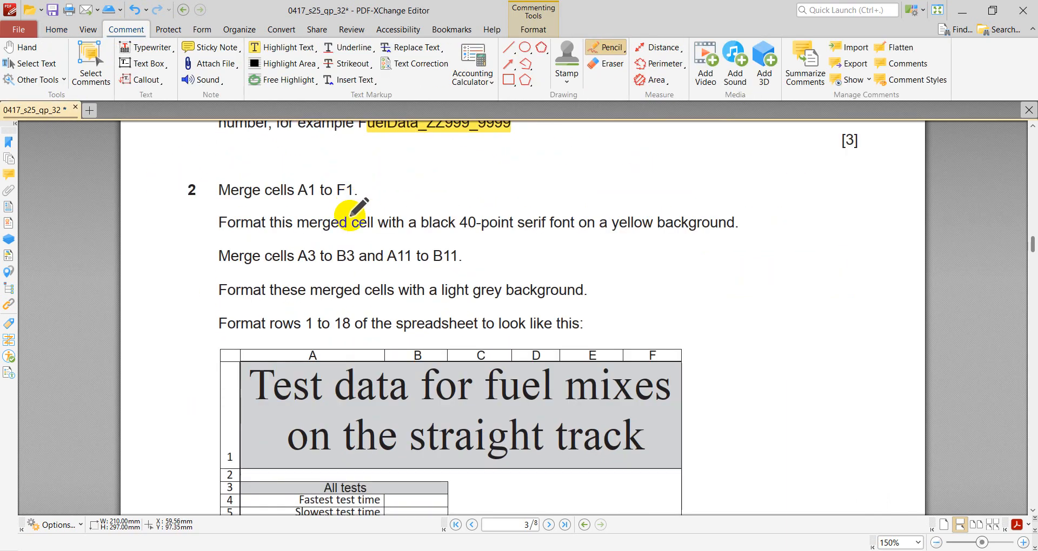
pyautogui.scroll(-1, 476, 253)
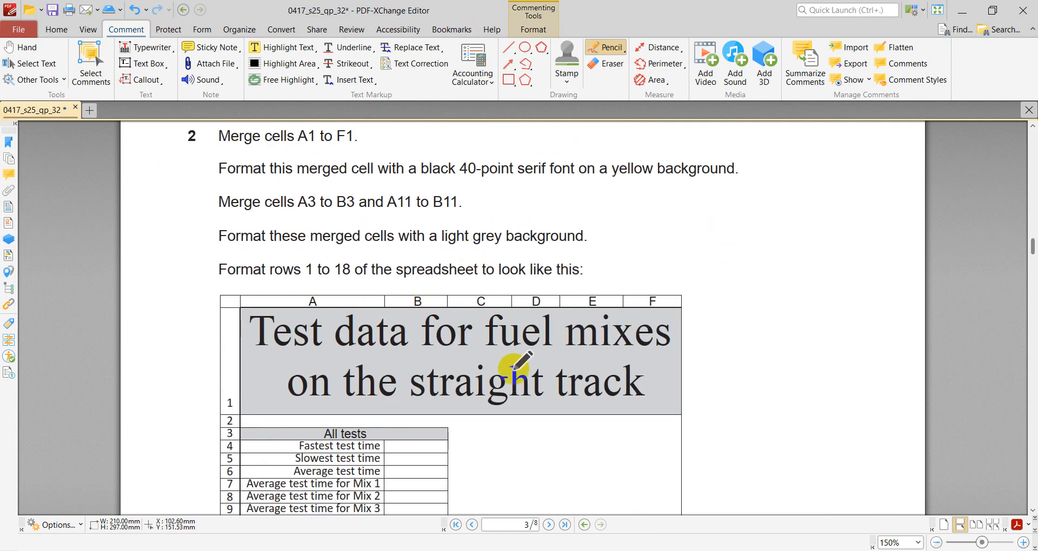
pyautogui.scroll(-1, 511, 363)
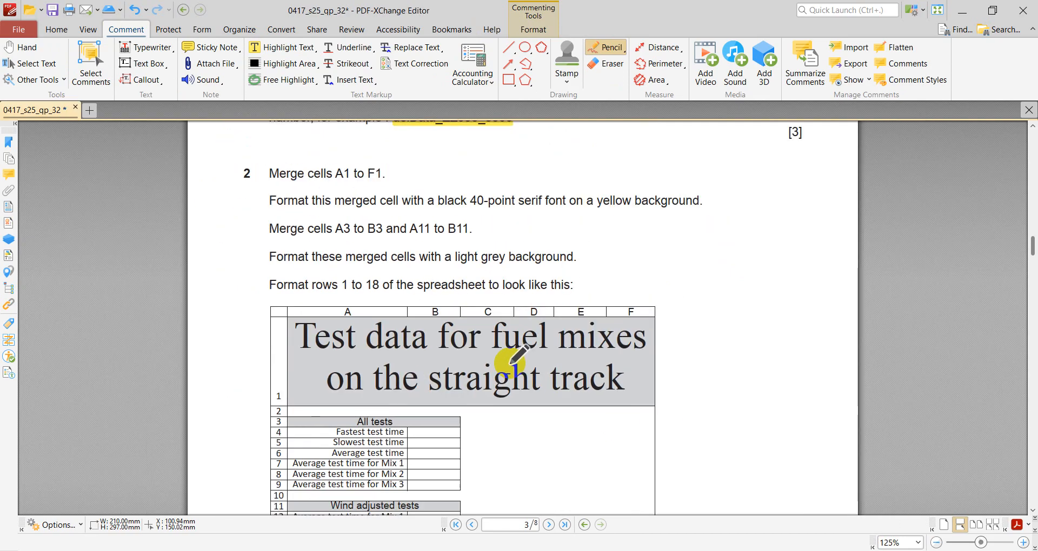
pyautogui.scroll(-2, 527, 349)
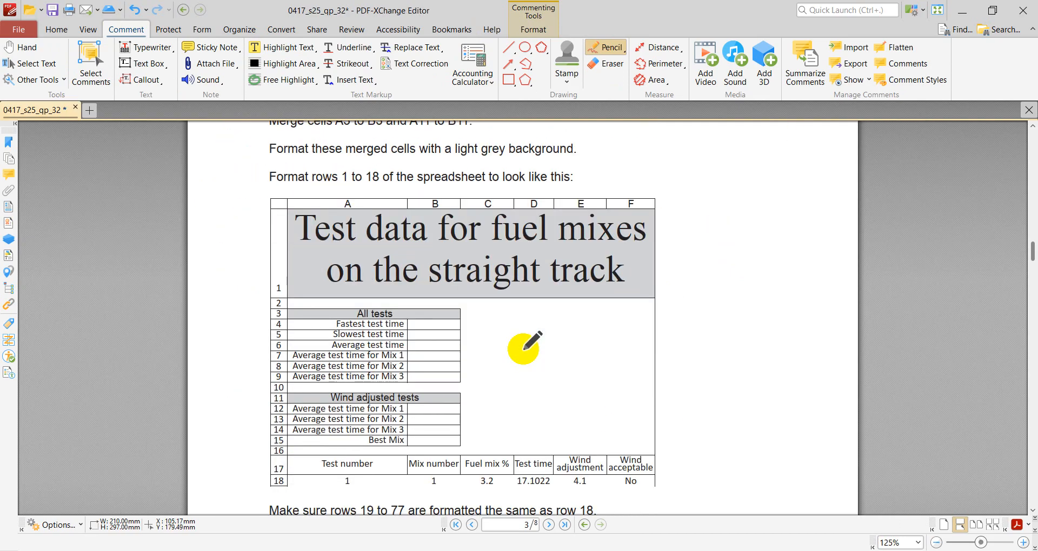
pyautogui.scroll(1, 524, 348)
pyautogui.scroll(1, 533, 341)
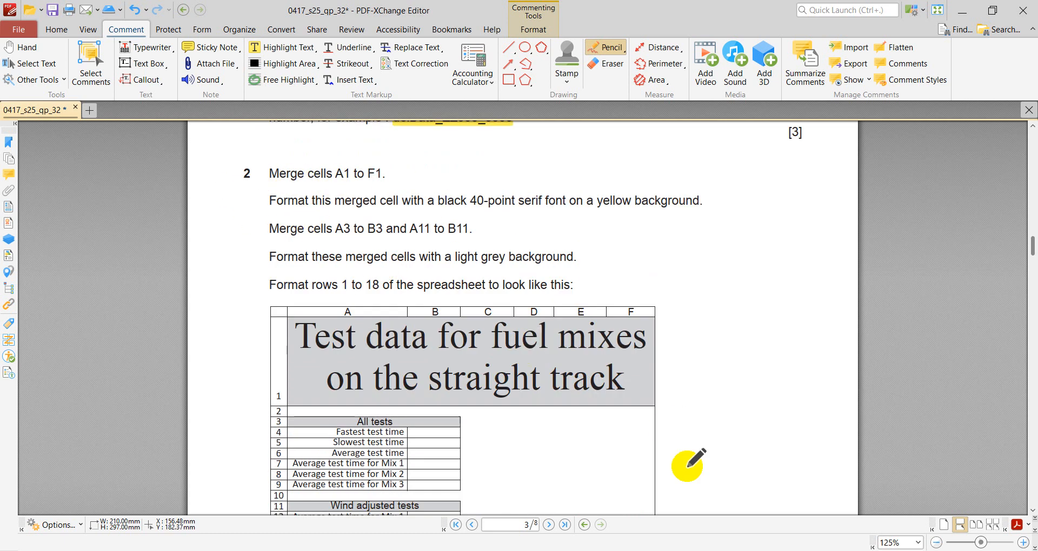
# - Switch to Excel and merge and centre the title across cells A1 to F1
pyautogui.click(779, 550)
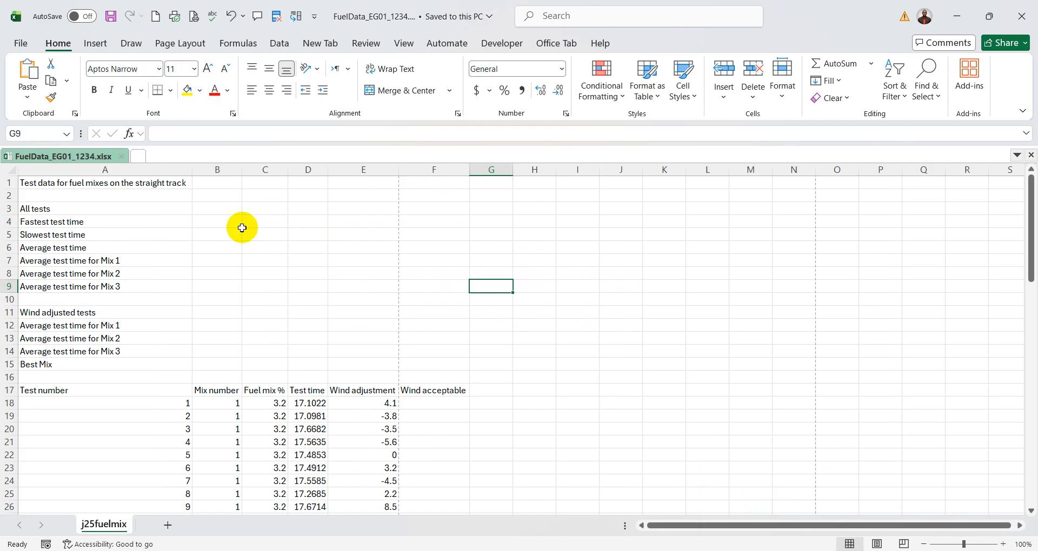
pyautogui.click(225, 224)
pyautogui.click(98, 184)
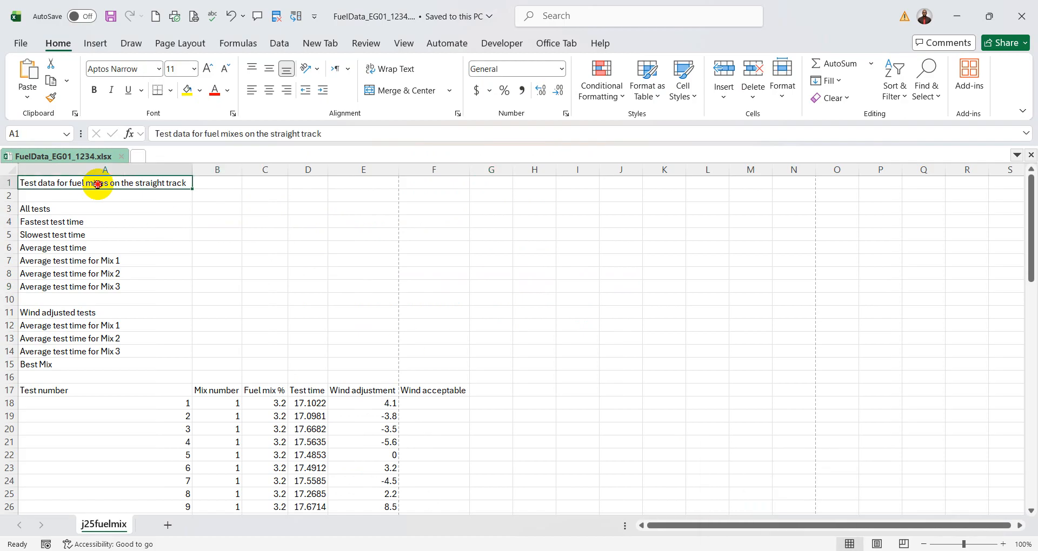
pyautogui.moveTo(98, 184); pyautogui.dragTo(419, 185)
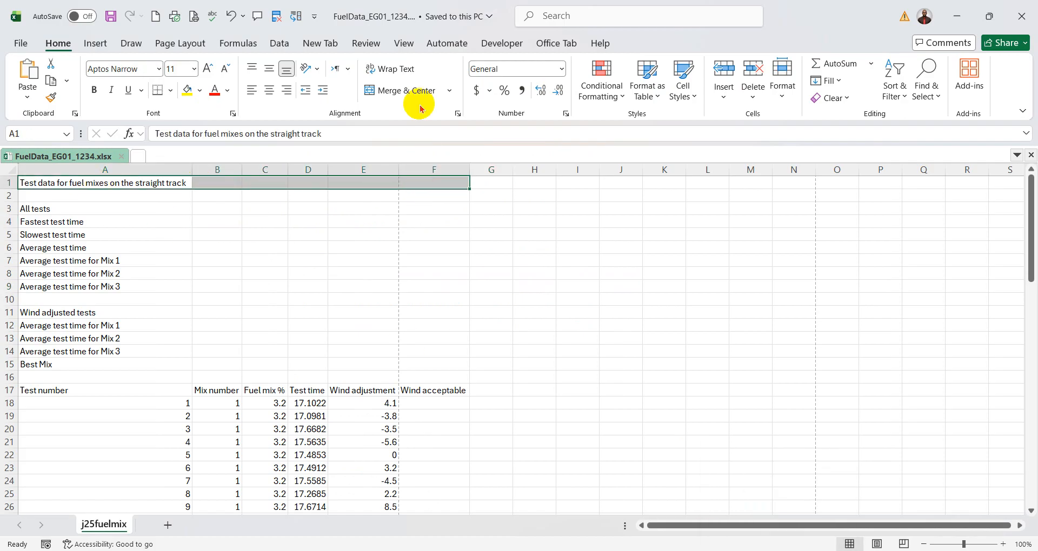
pyautogui.click(405, 90)
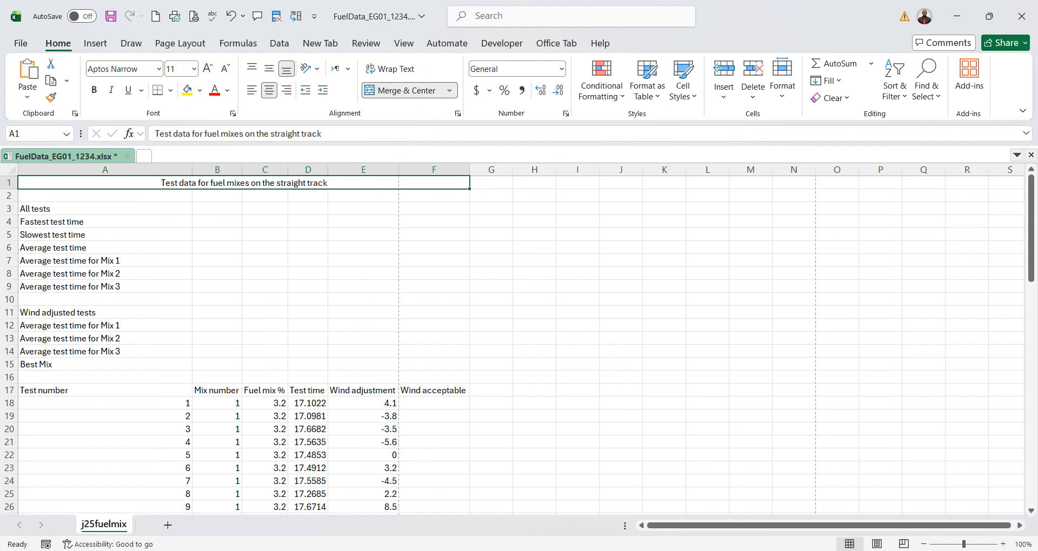
# - Switch to the exam paper PDF and underline "black", "point", "serif" and "yellow background" in question 2 with freehand pencil strokes
pyautogui.hotkey('alt', 'Tab')
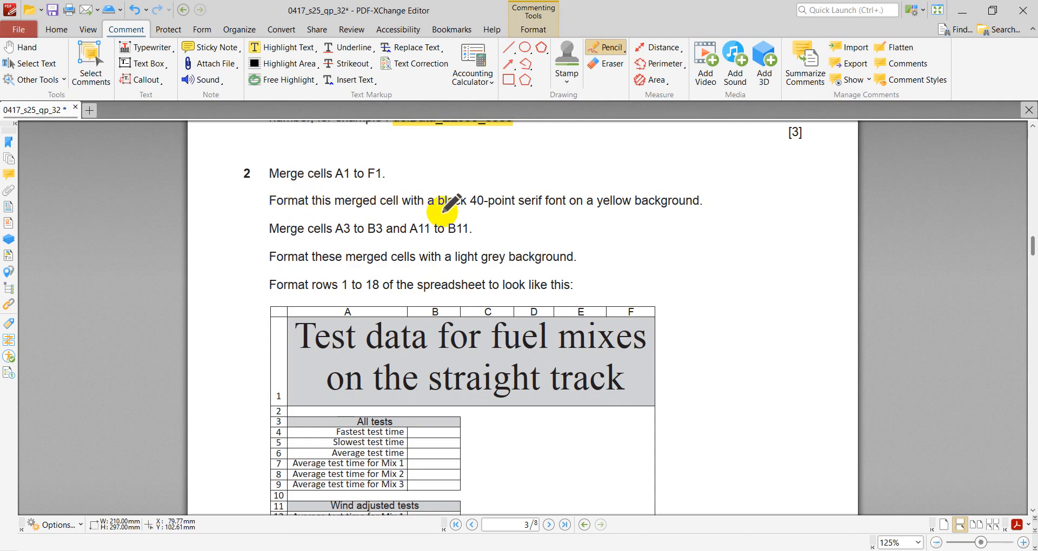
pyautogui.moveTo(431, 212); pyautogui.dragTo(702, 212)
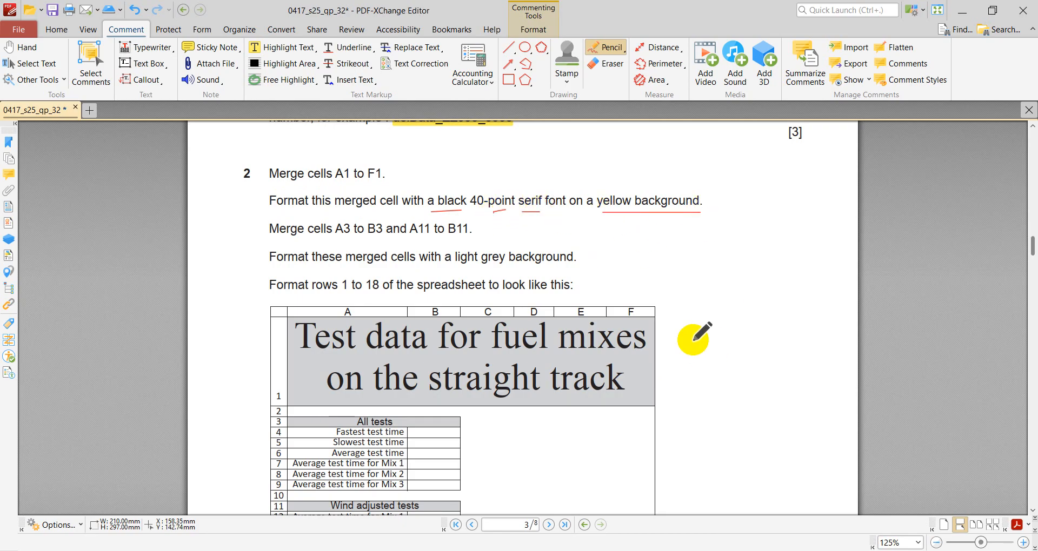
# - Switch to Excel and format the merged title cell with 40-point Times New Roman and a yellow fill
pyautogui.hotkey('alt', 'Tab')
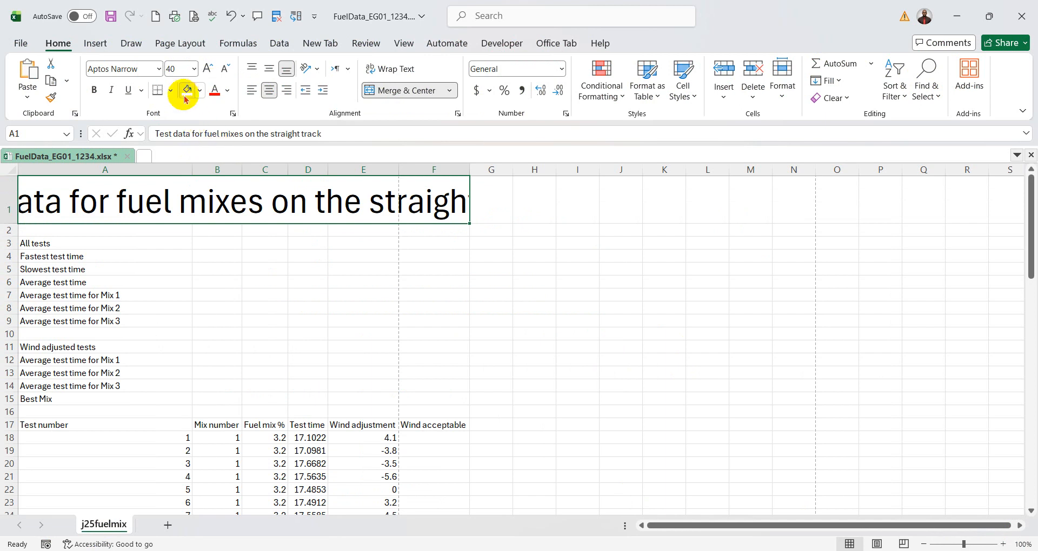
pyautogui.click(185, 91)
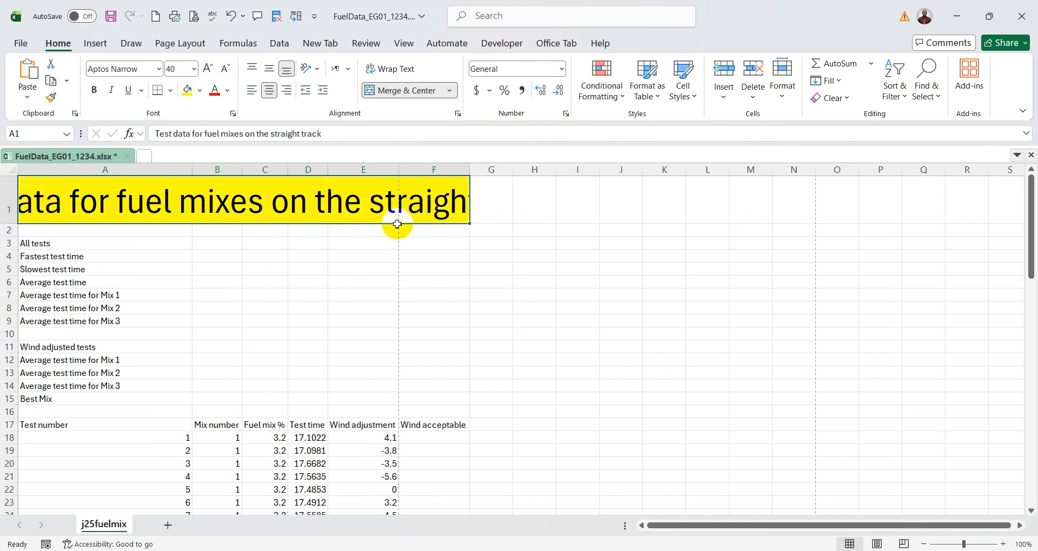
pyautogui.click(113, 69)
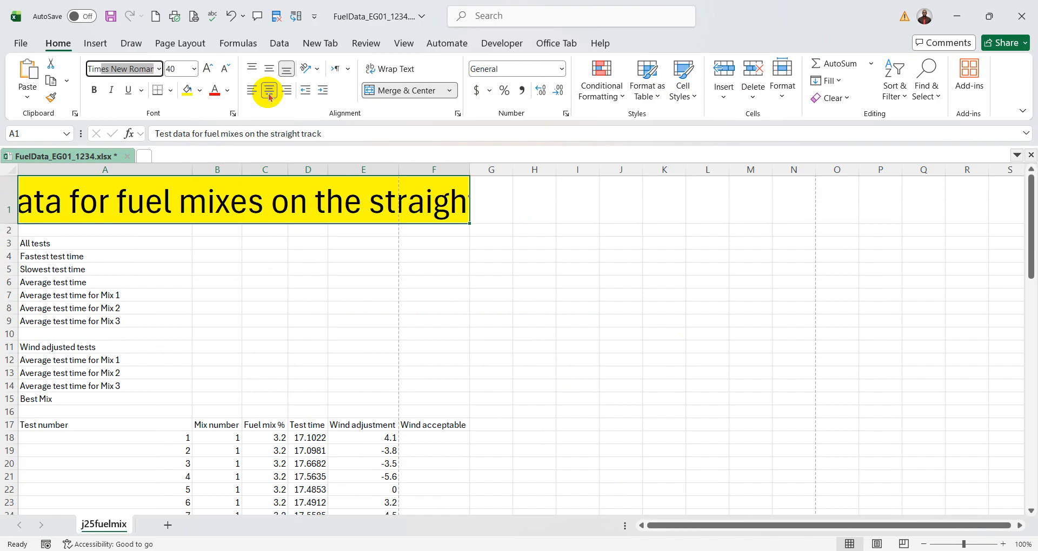
pyautogui.press('Return')
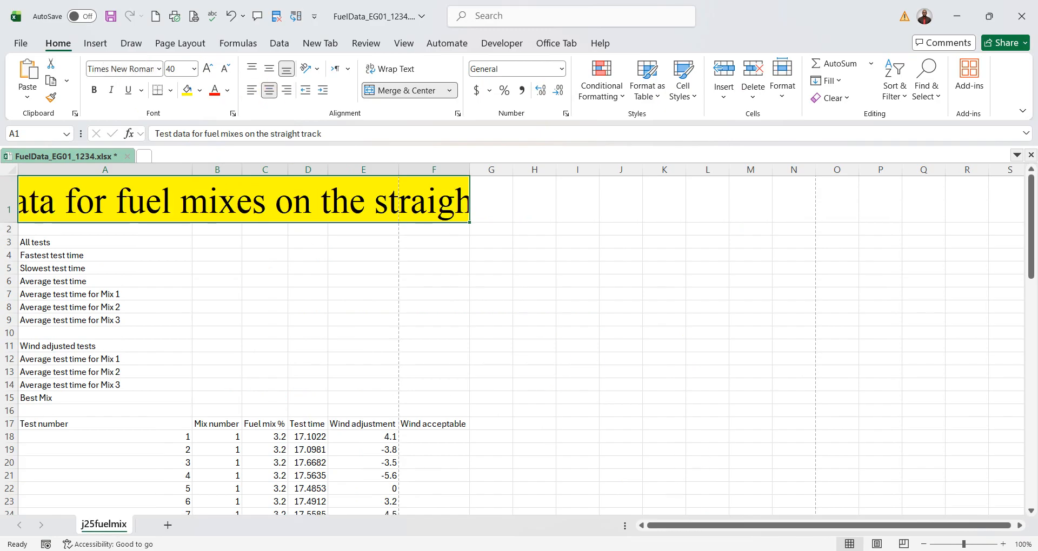
# - Check the sample layout in the PDF, return to Excel, increase row 1 to about twice its height and middle-align the title vertically
pyautogui.hotkey('alt', 'Tab')
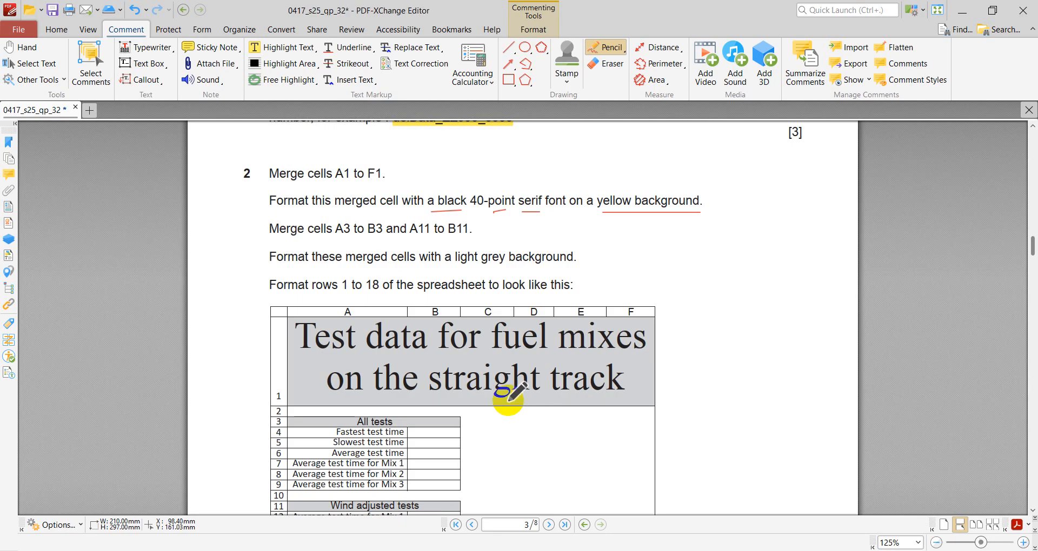
pyautogui.hotkey('alt', 'Tab')
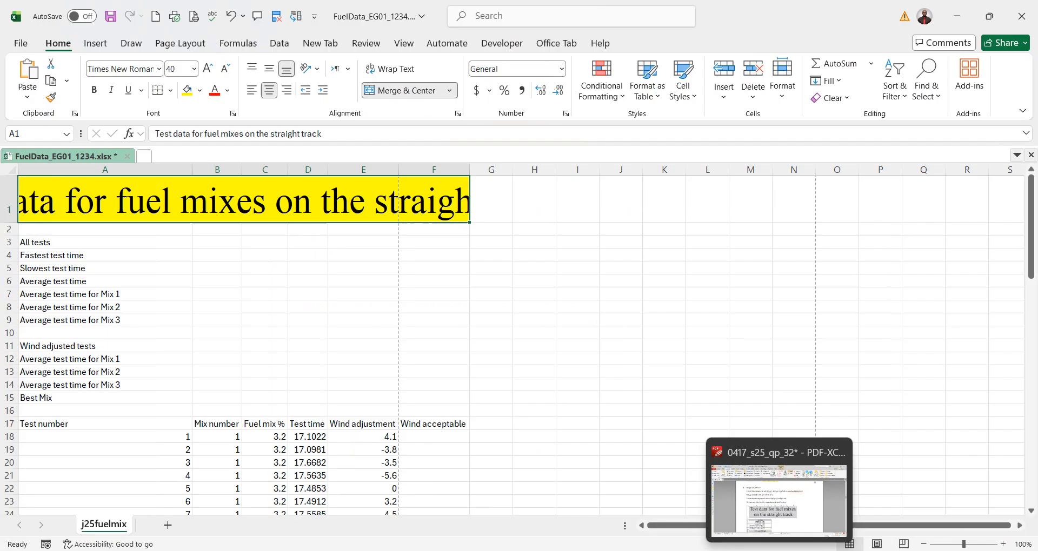
pyautogui.moveTo(13, 222); pyautogui.dragTo(15, 270)
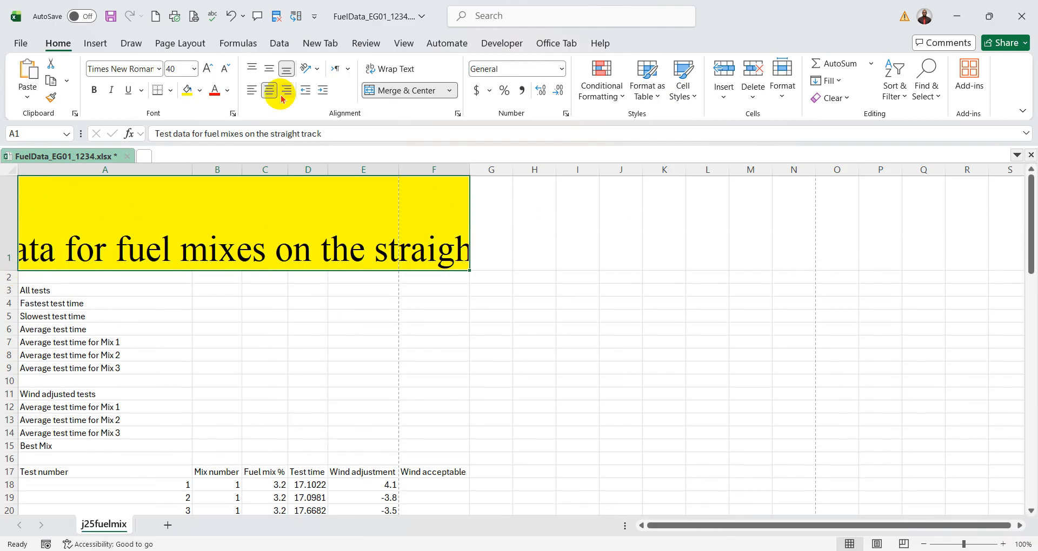
pyautogui.click(268, 69)
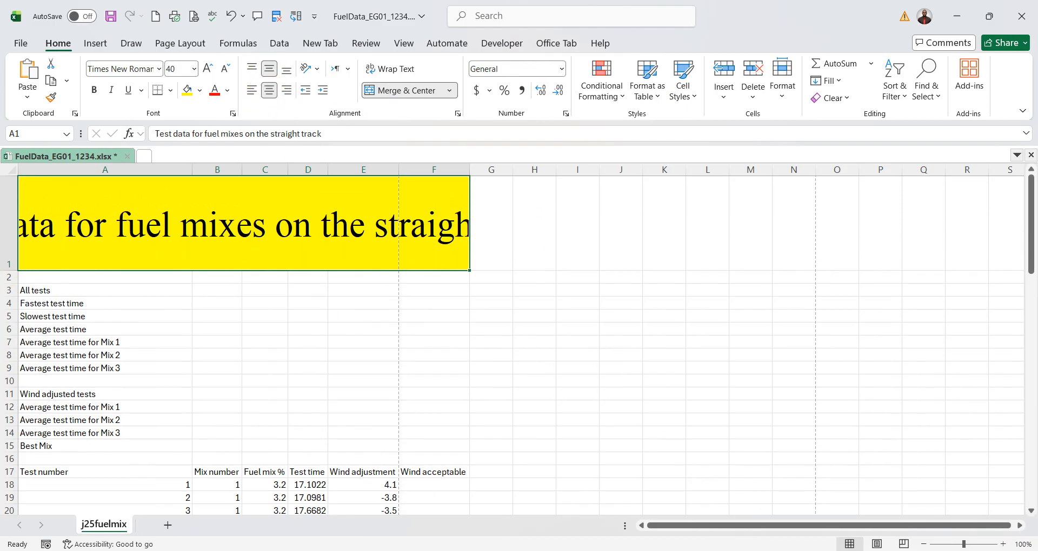
# - Compare the title with the PDF sample, return to Excel, and wrap the title text within the merged cell
pyautogui.hotkey('alt', 'Tab')
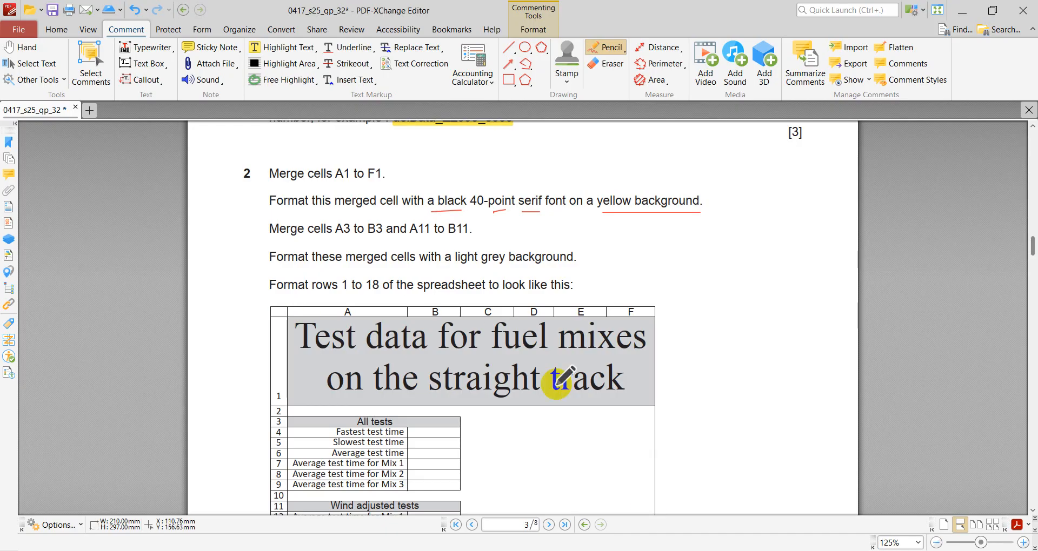
pyautogui.hotkey('alt', 'Tab')
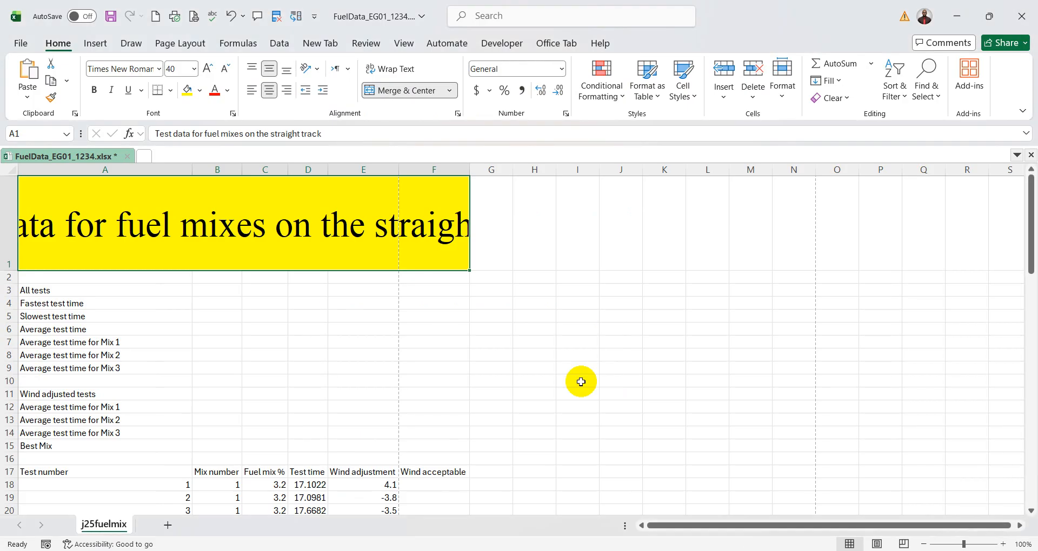
pyautogui.click(394, 70)
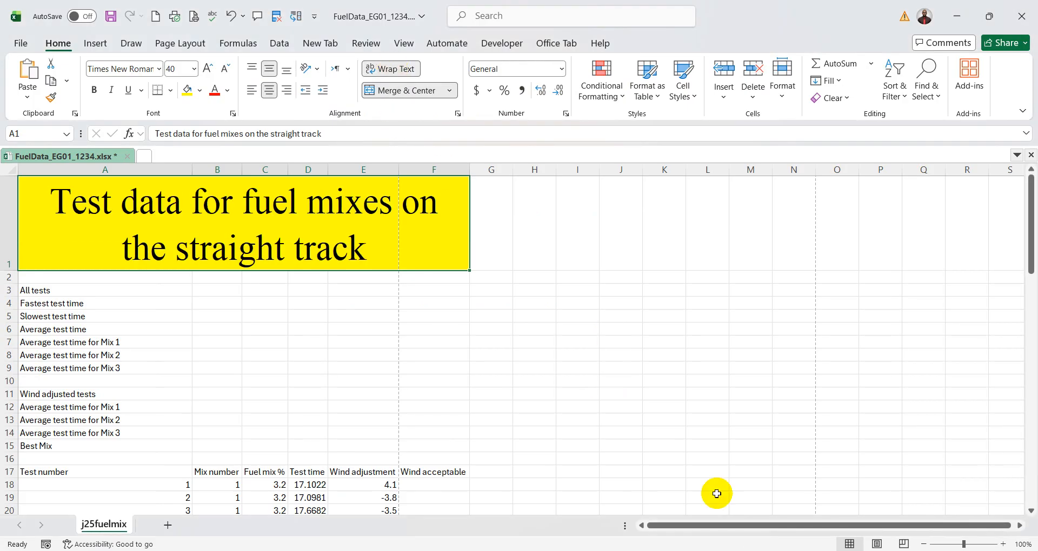
# - Switch to the exam paper PDF and underline A3, B3, A11 and B11 in the merge instruction with pencil strokes
pyautogui.hotkey('alt', 'Tab')
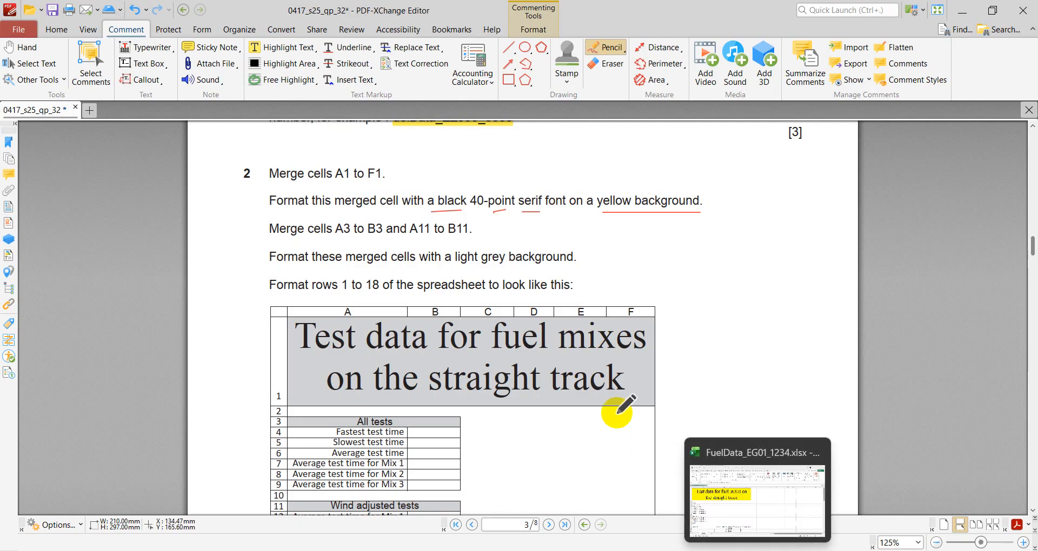
pyautogui.scroll(-1, 617, 411)
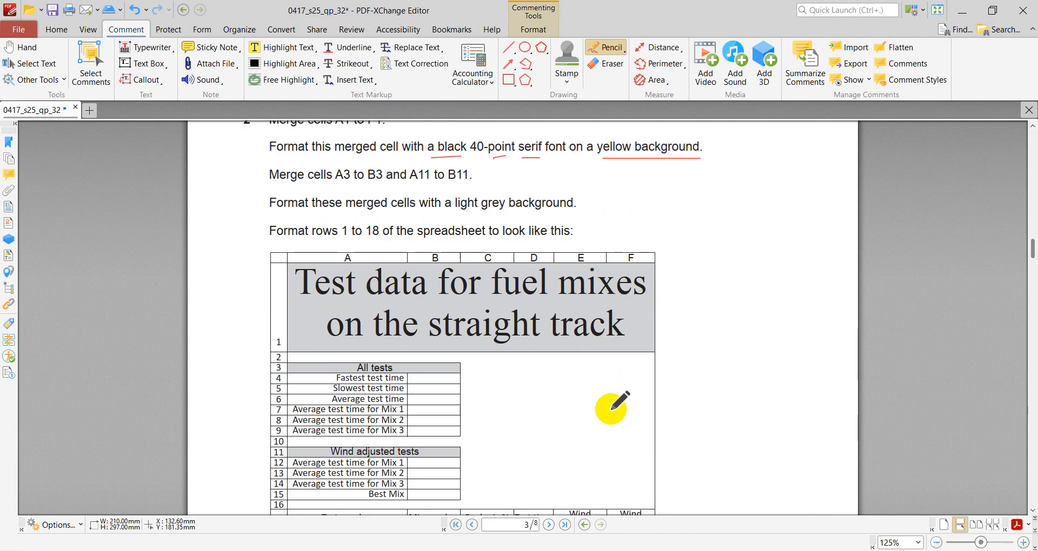
pyautogui.scroll(1, 611, 408)
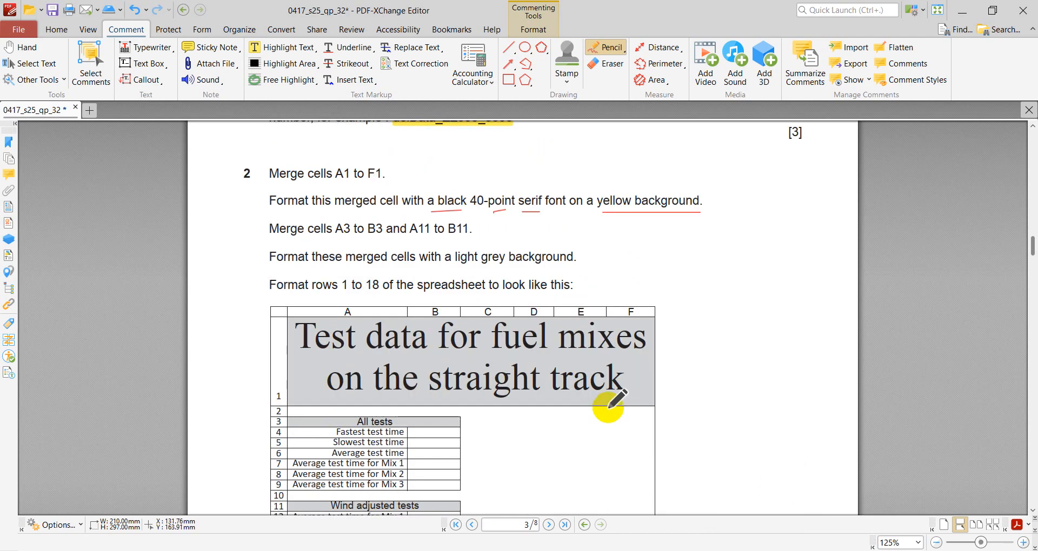
pyautogui.moveTo(327, 240); pyautogui.dragTo(432, 240)
pyautogui.moveTo(442, 241); pyautogui.dragTo(461, 241)
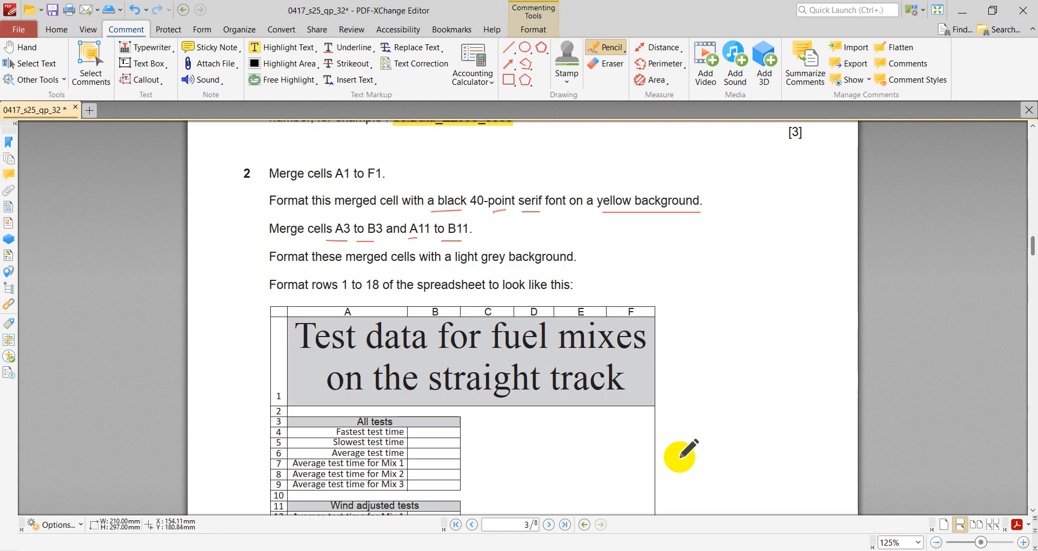
# - Switch to Excel and merge and centre cells A3 to B3 and cells A11 to B11
pyautogui.click(768, 550)
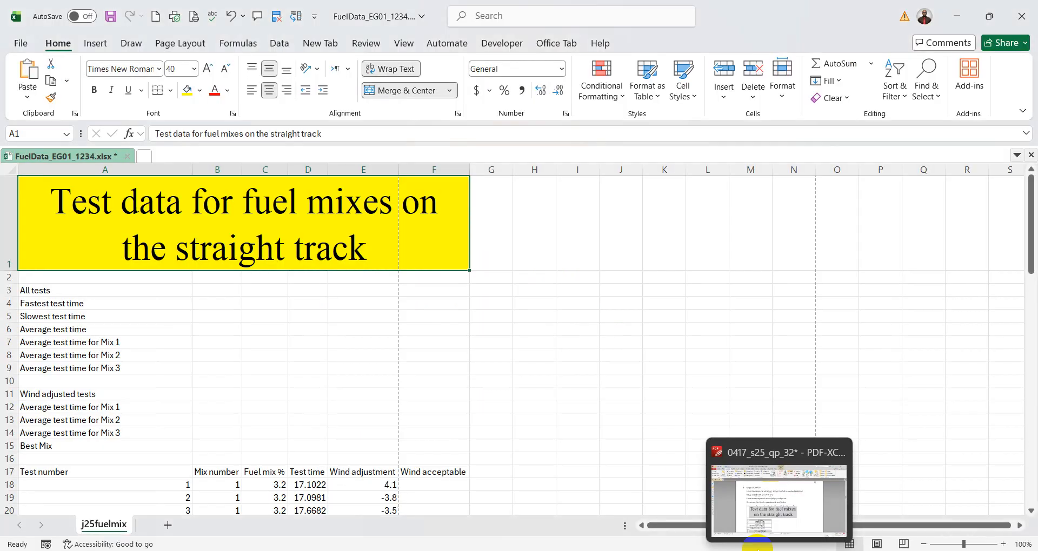
pyautogui.moveTo(59, 293); pyautogui.dragTo(195, 293)
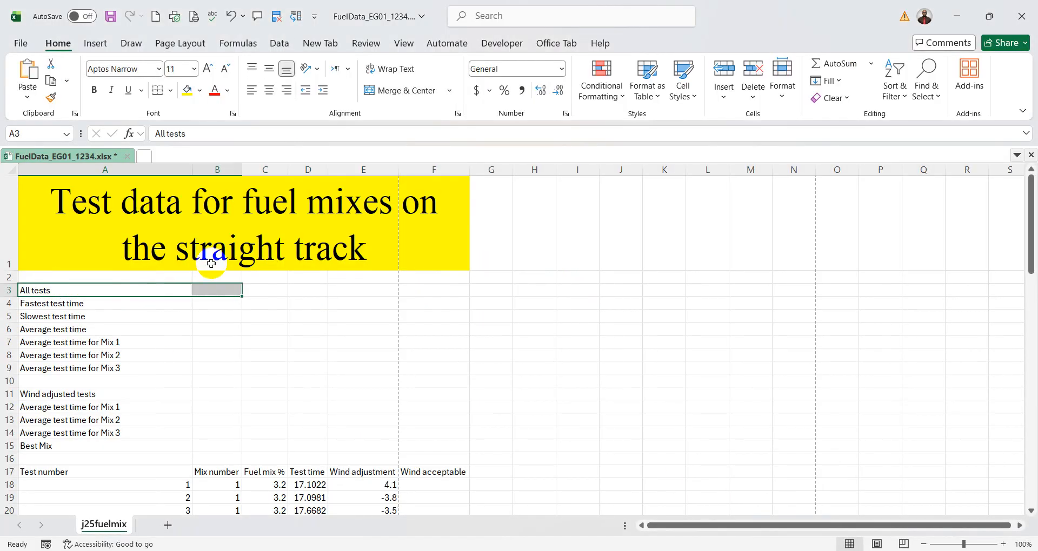
pyautogui.click(387, 96)
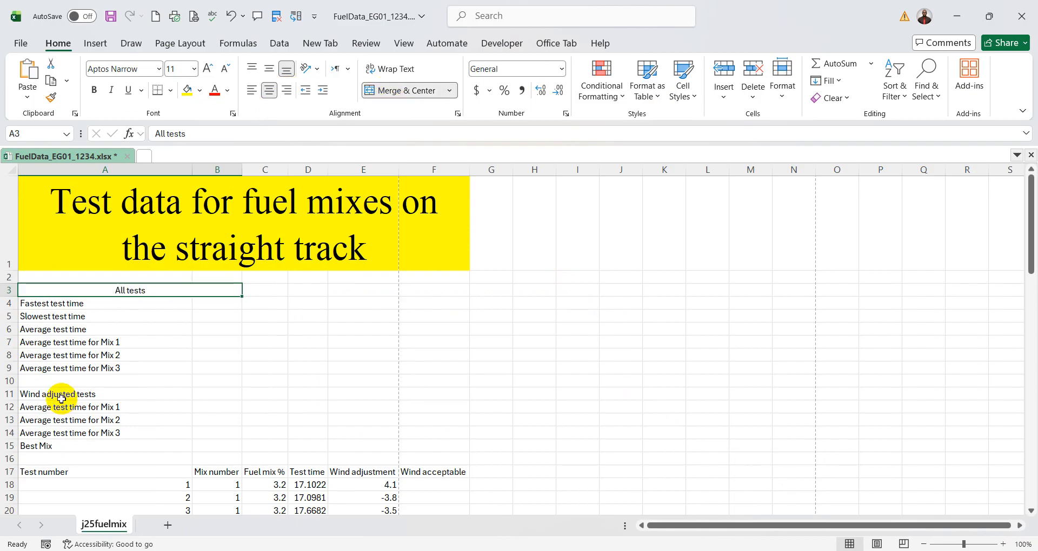
pyautogui.moveTo(61, 399); pyautogui.dragTo(210, 395)
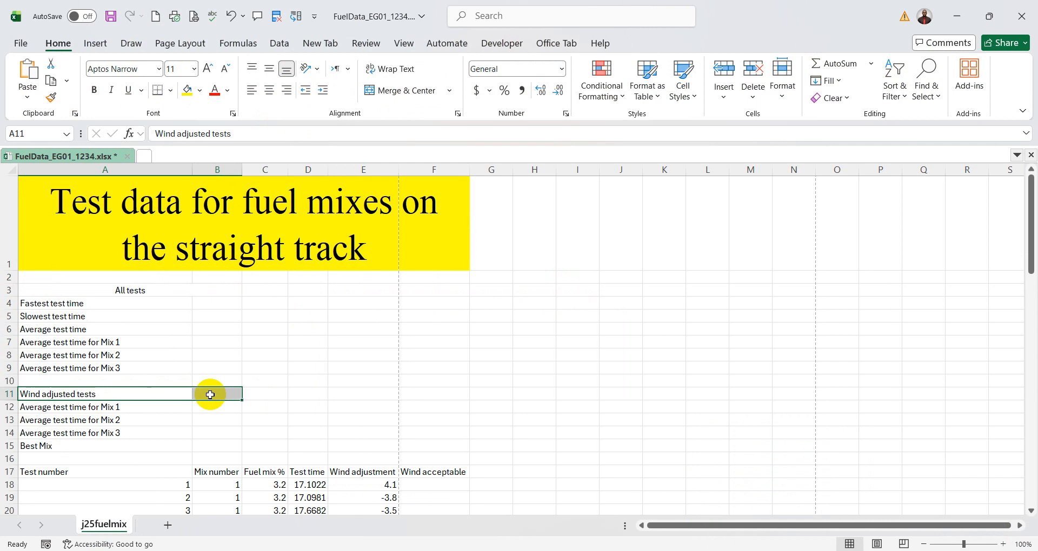
pyautogui.click(399, 95)
# - Switch to the exam paper PDF, underline "merged cells" and "light grey background" in the formatting instruction with pencil strokes, and return to Excel
pyautogui.click(209, 287)
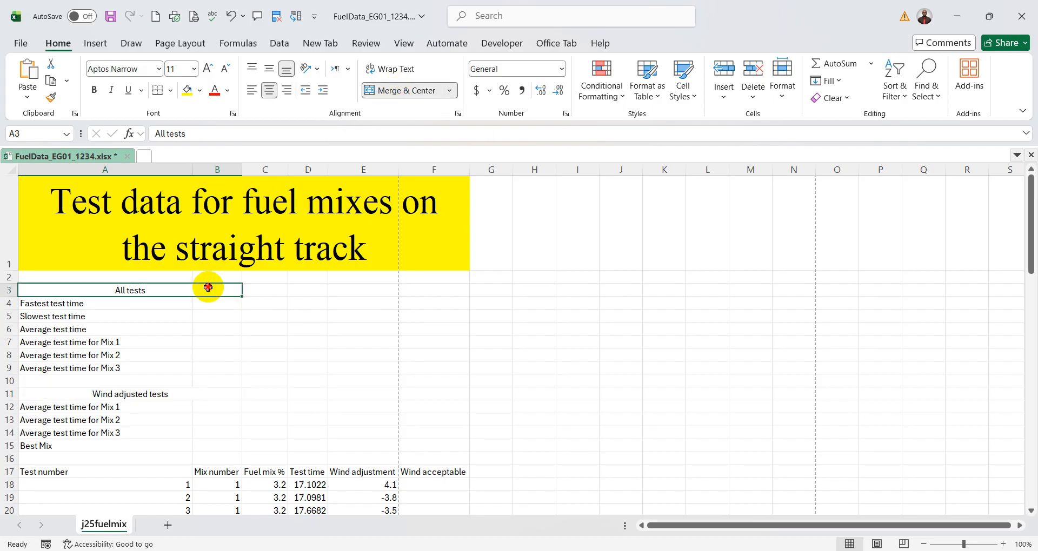
pyautogui.click(204, 395)
pyautogui.click(203, 287)
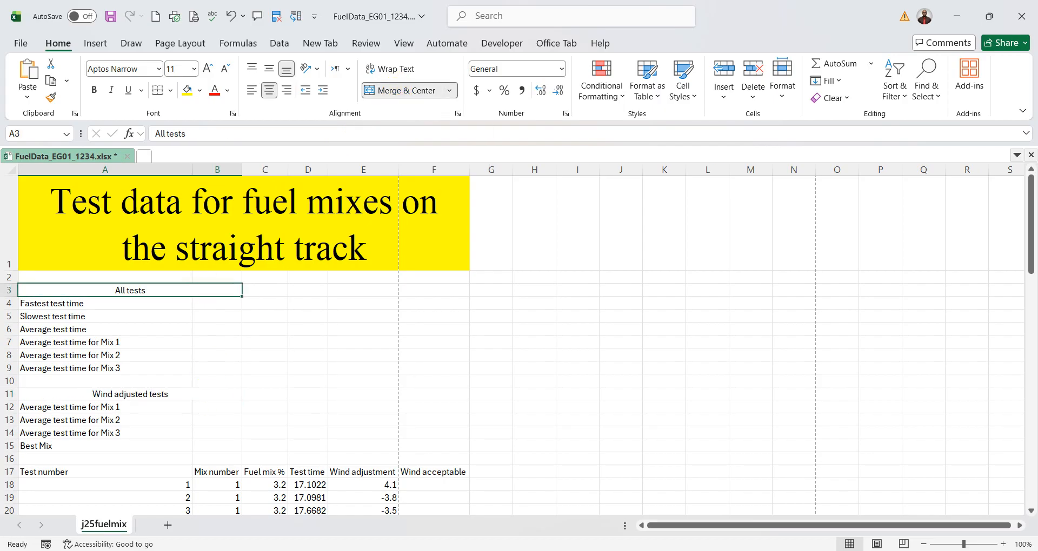
pyautogui.hotkey('alt', 'Tab')
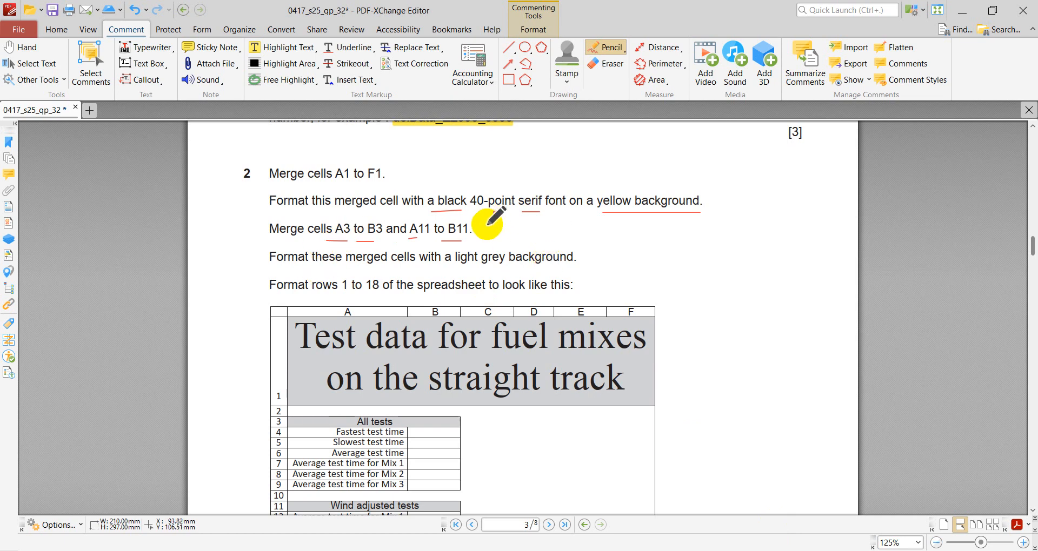
pyautogui.moveTo(363, 266); pyautogui.dragTo(586, 268)
pyautogui.click(738, 550)
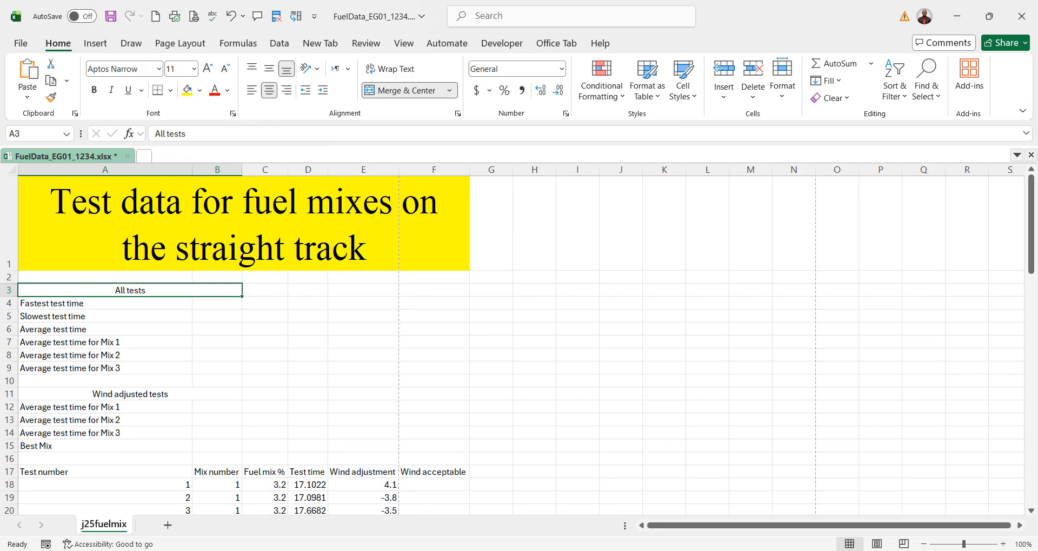
# - Fill the merged heading cells A3:B3 and A11:B11 with the lightest grey theme colour
pyautogui.keyDown('ctrl'); pyautogui.click(148, 394); pyautogui.keyUp('ctrl')
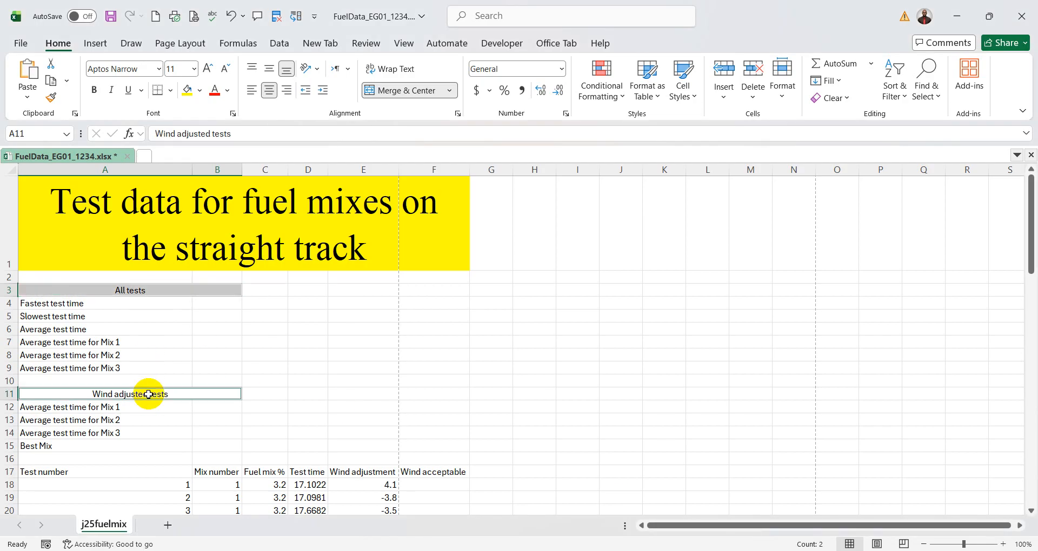
pyautogui.click(201, 90)
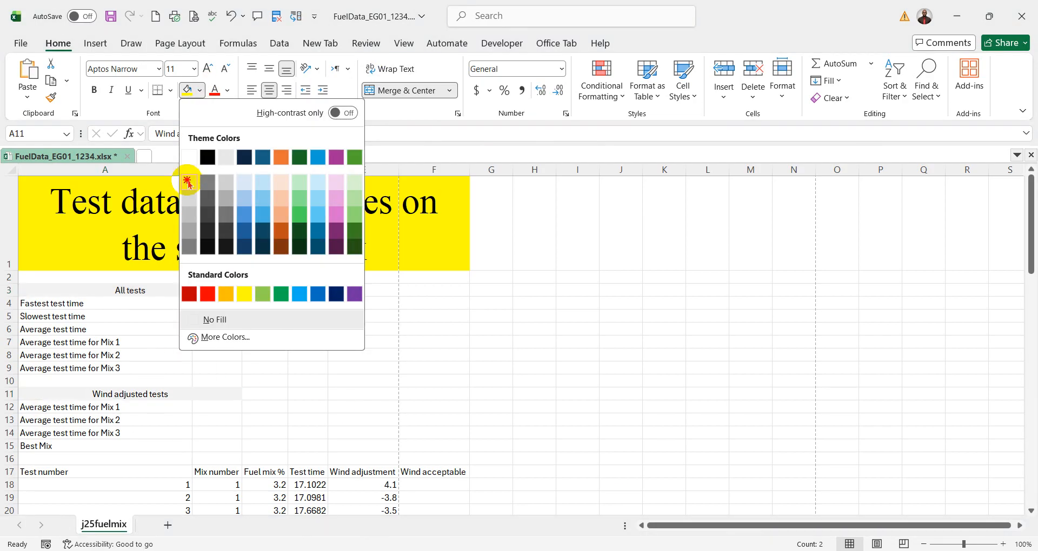
pyautogui.click(188, 183)
pyautogui.click(392, 354)
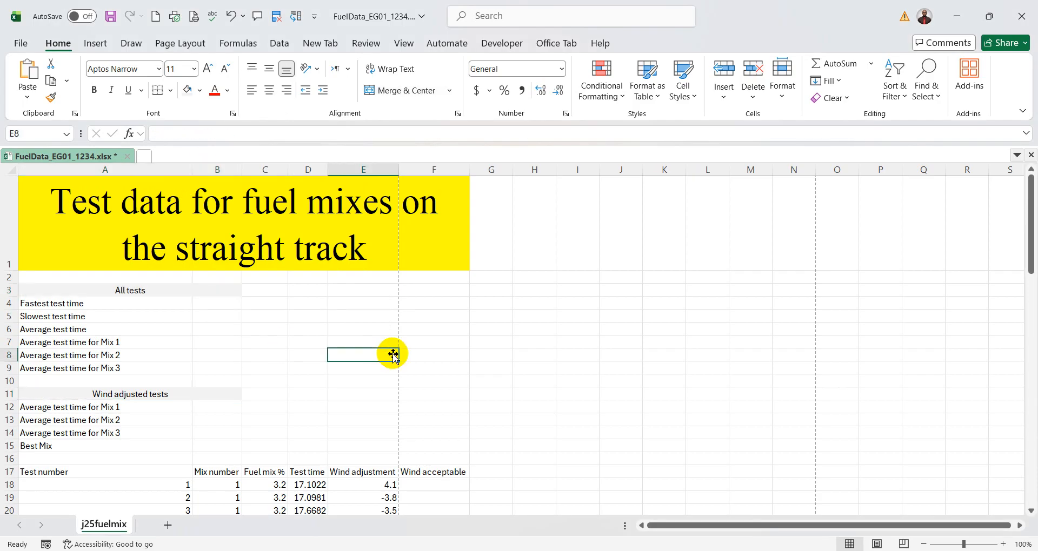
# - Fill the merged headings "All tests" and "Wind adjusted tests" with the third grey shade below white in the theme colours
pyautogui.click(201, 291)
pyautogui.keyDown('ctrl'); pyautogui.click(206, 393); pyautogui.keyUp('ctrl')
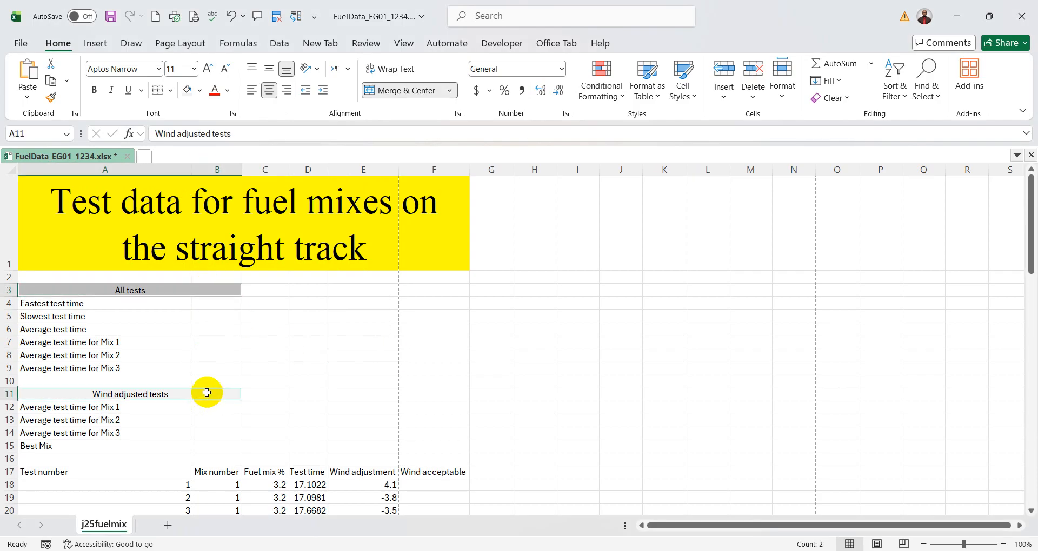
pyautogui.click(200, 91)
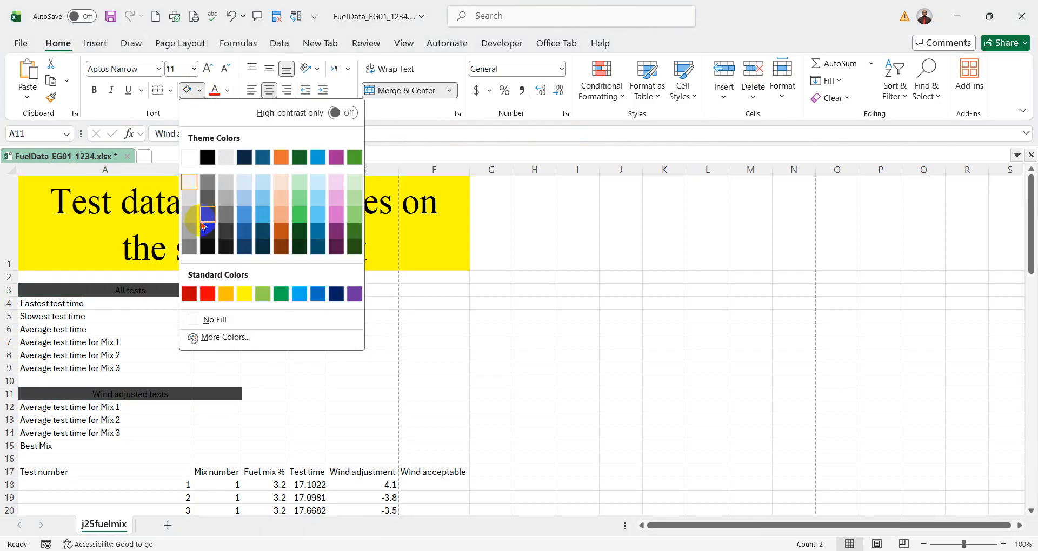
pyautogui.click(190, 214)
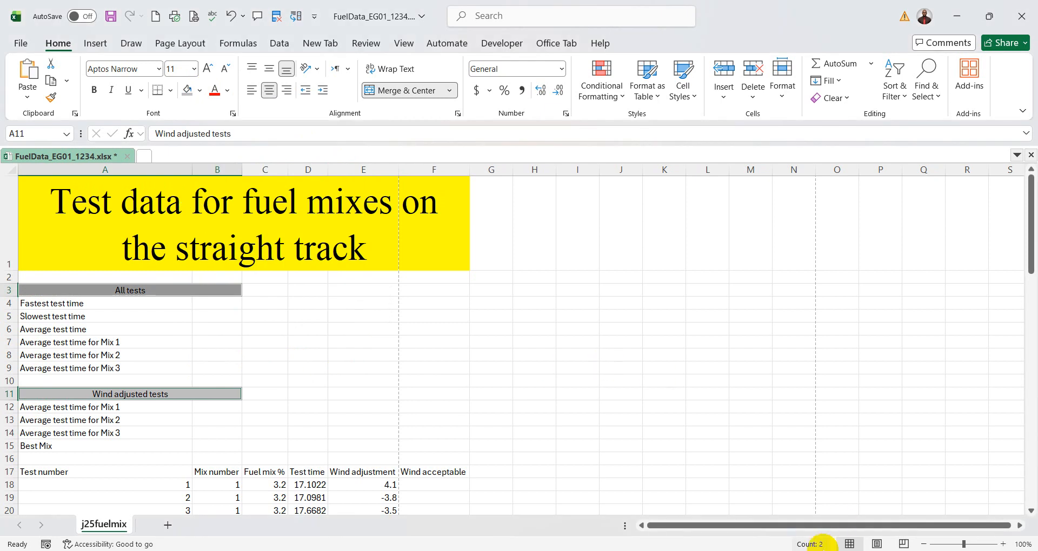
# - Compare the worksheet with the sample layout for rows 1 to 18 in the exam paper PDF and return to Excel
pyautogui.hotkey('alt', 'Tab')
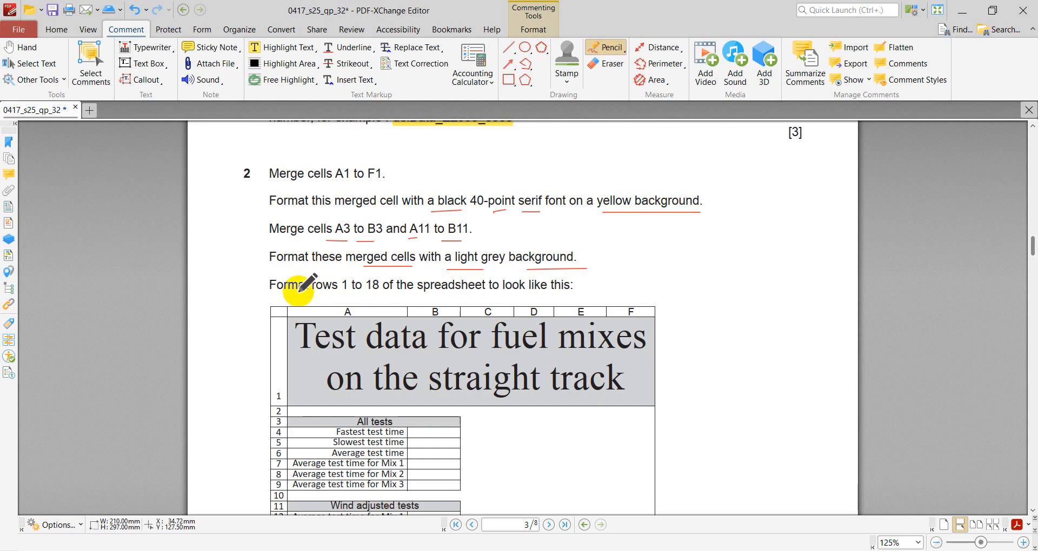
pyautogui.scroll(-2, 445, 286)
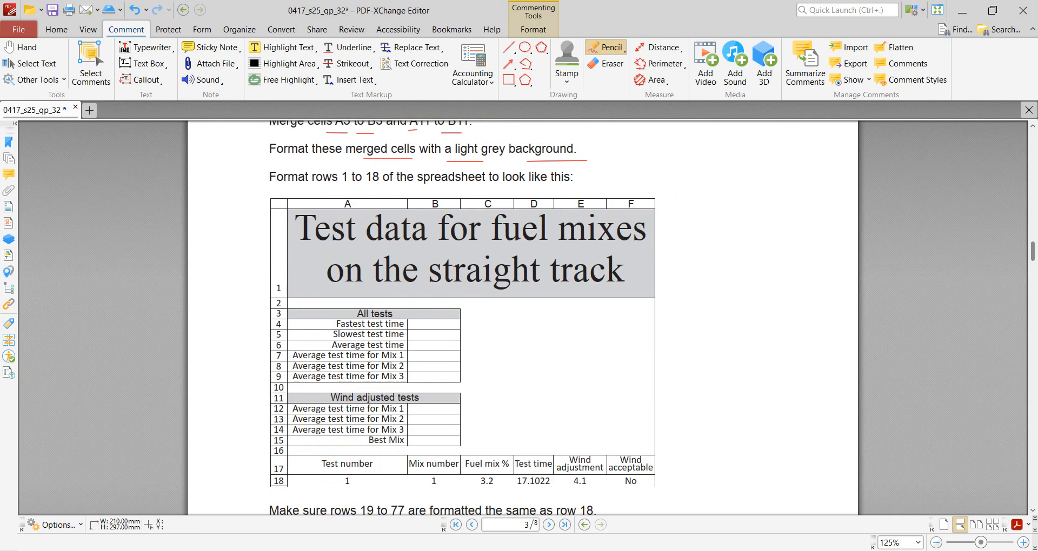
pyautogui.click(706, 536)
pyautogui.click(321, 366)
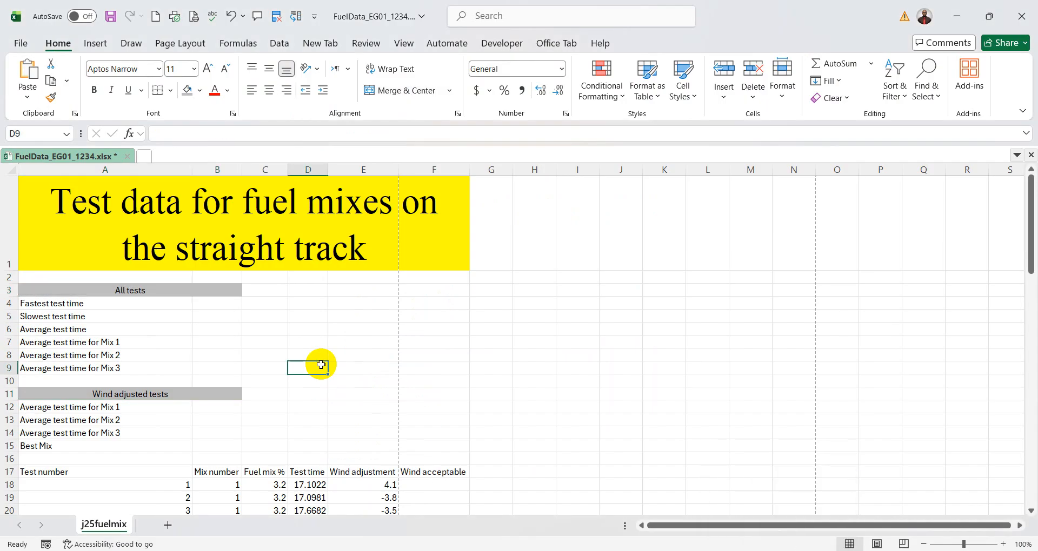
pyautogui.scroll(1, 378, 353)
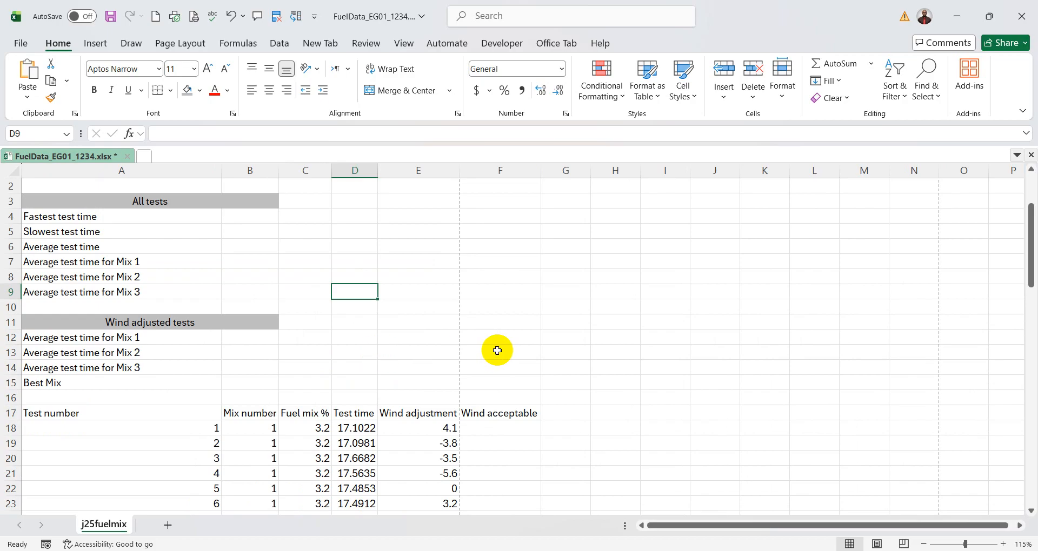
pyautogui.scroll(3, 497, 350)
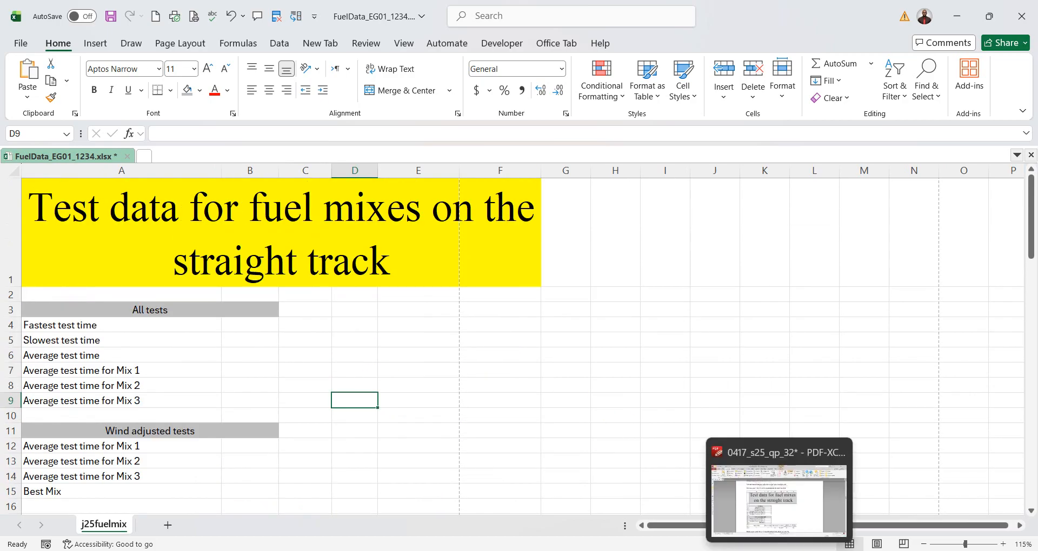
pyautogui.click(739, 498)
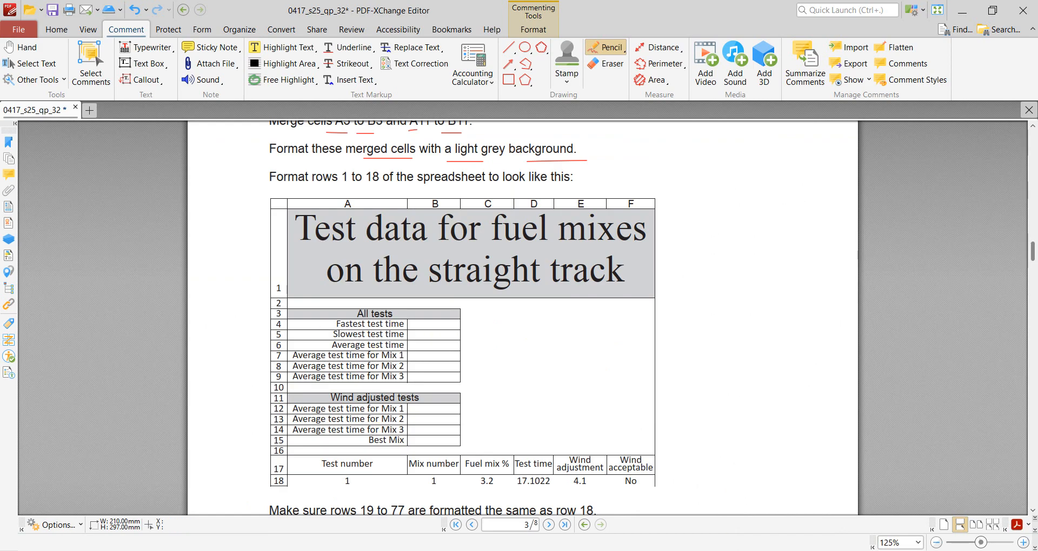
pyautogui.hotkey('alt', 'Tab')
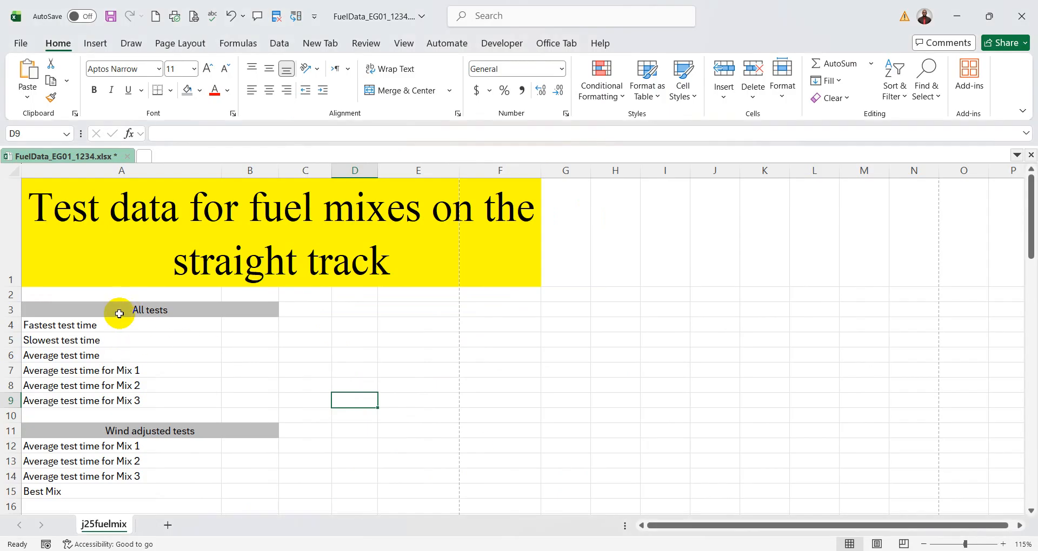
# - Apply all borders to the "All tests" table A3:B9 and the "Wind adjusted tests" table A11:B15
pyautogui.moveTo(119, 313); pyautogui.dragTo(208, 400)
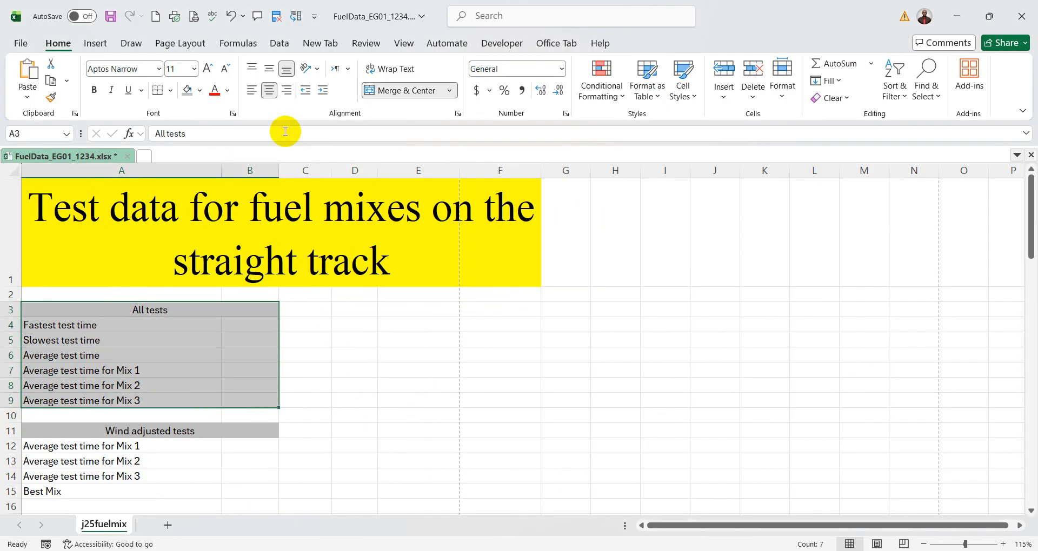
pyautogui.click(170, 92)
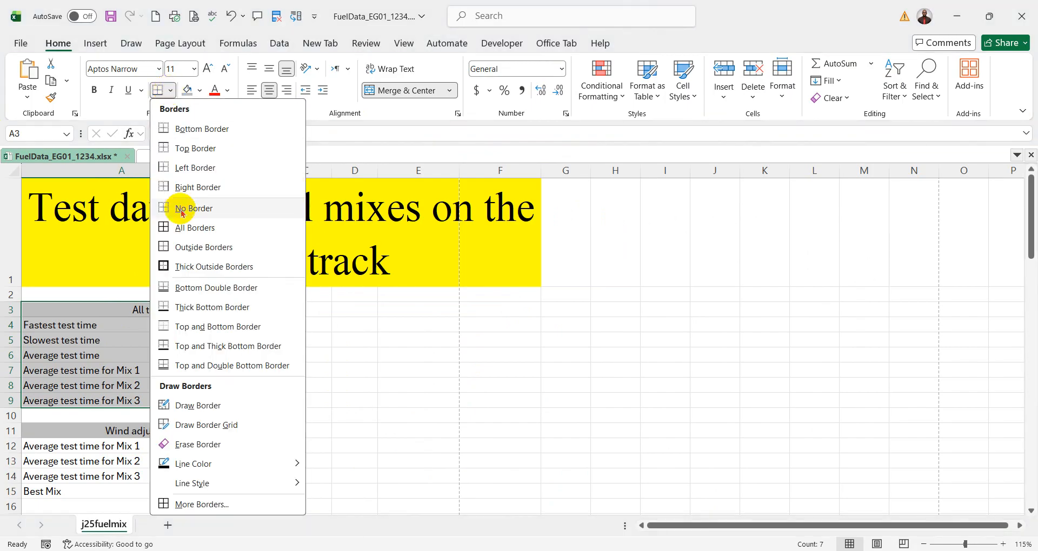
pyautogui.click(182, 229)
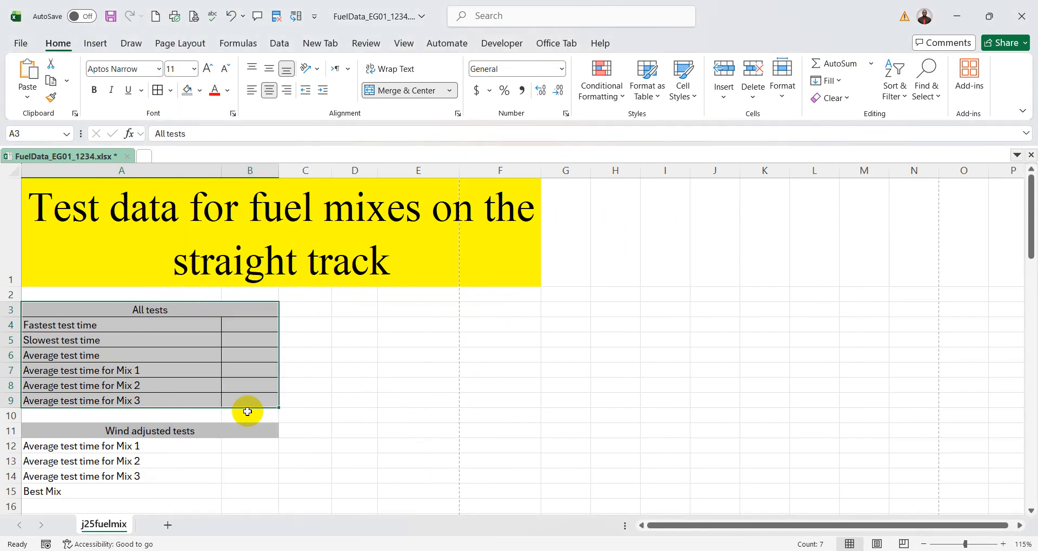
pyautogui.moveTo(102, 432); pyautogui.dragTo(121, 490)
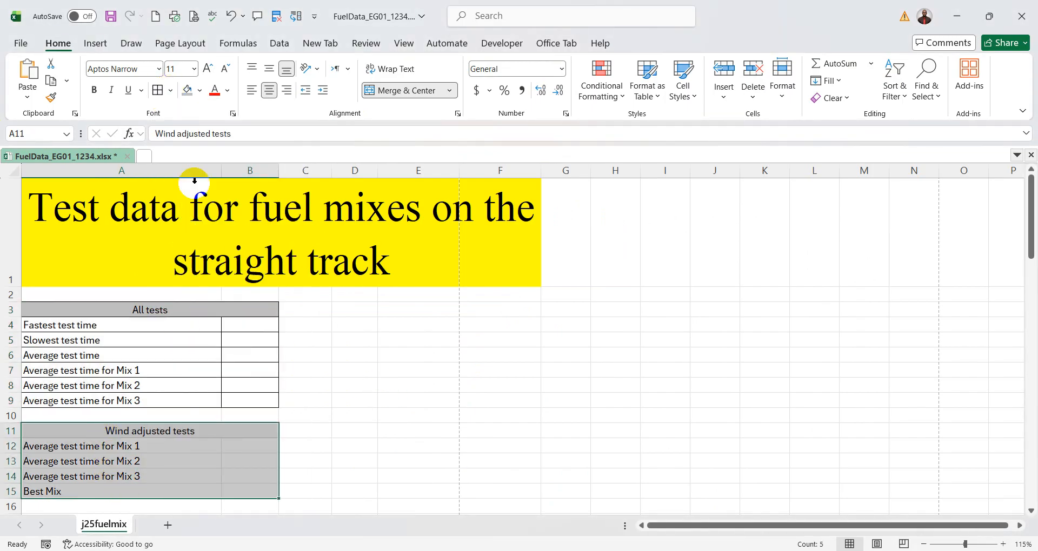
pyautogui.click(157, 90)
pyautogui.click(515, 393)
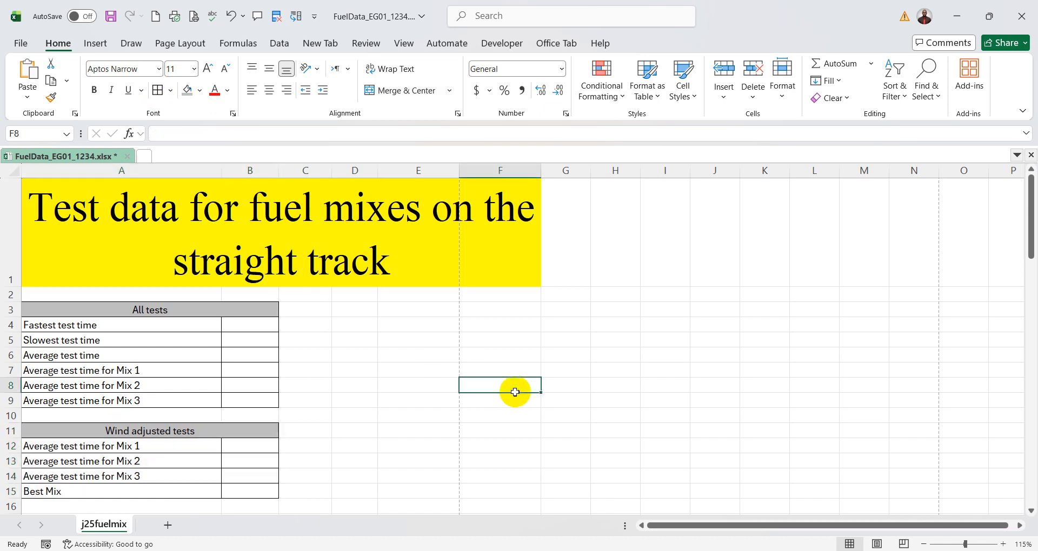
# - Check the PDF sample, return to Excel, and narrow columns A, B and F so the title's second line reads "on the straight track"
pyautogui.hotkey('alt', 'Tab')
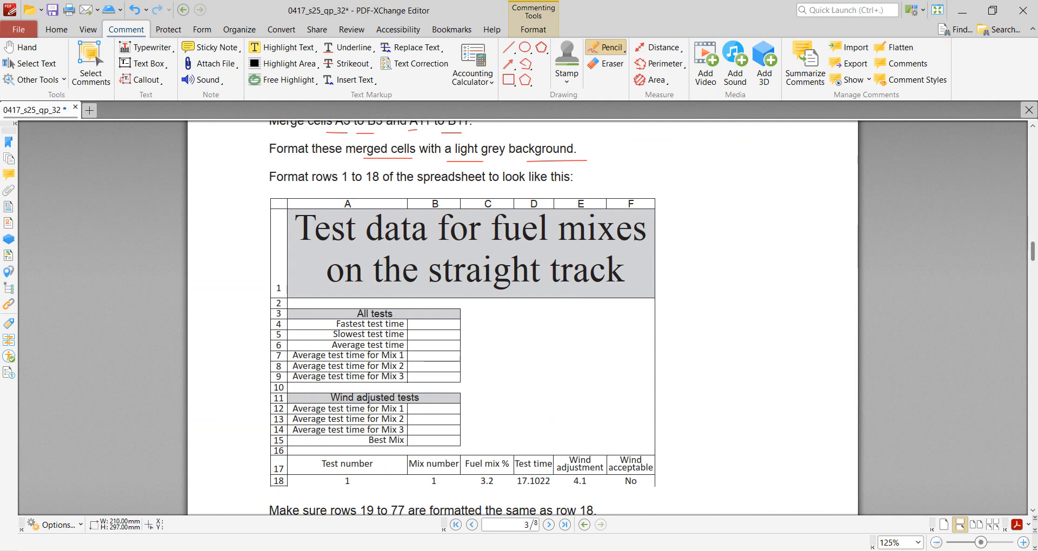
pyautogui.click(727, 548)
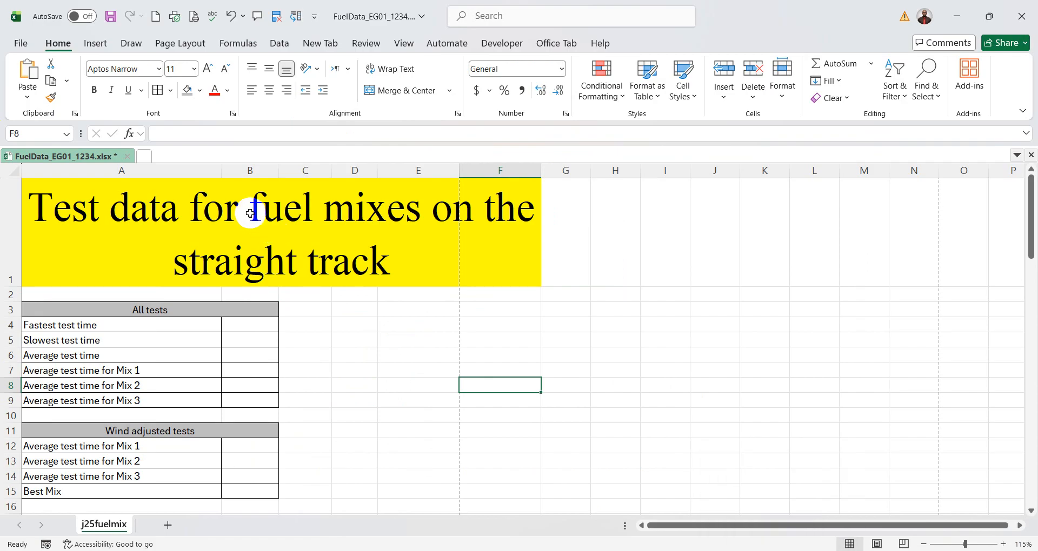
pyautogui.moveTo(220, 172); pyautogui.dragTo(247, 172)
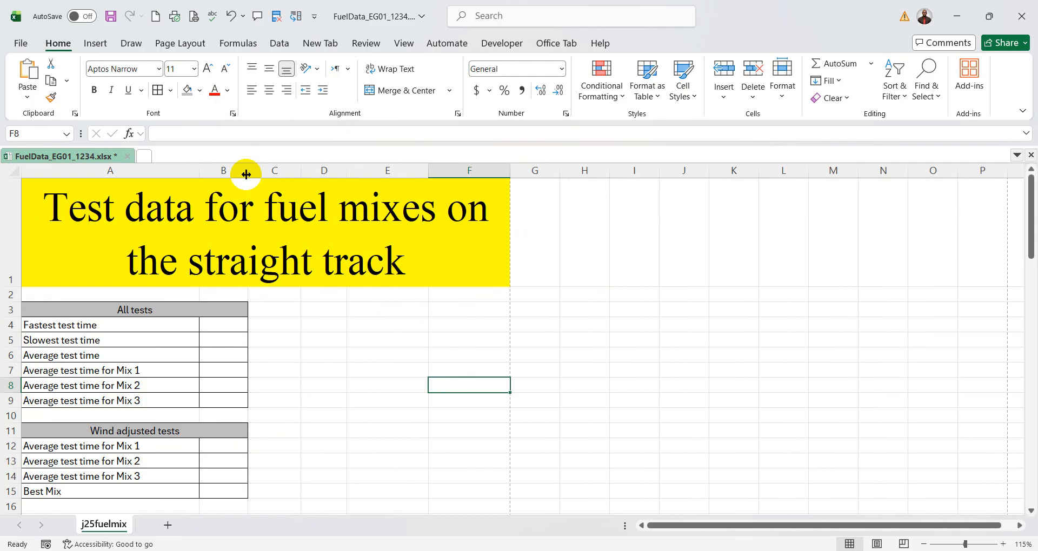
pyautogui.moveTo(509, 172); pyautogui.dragTo(468, 174)
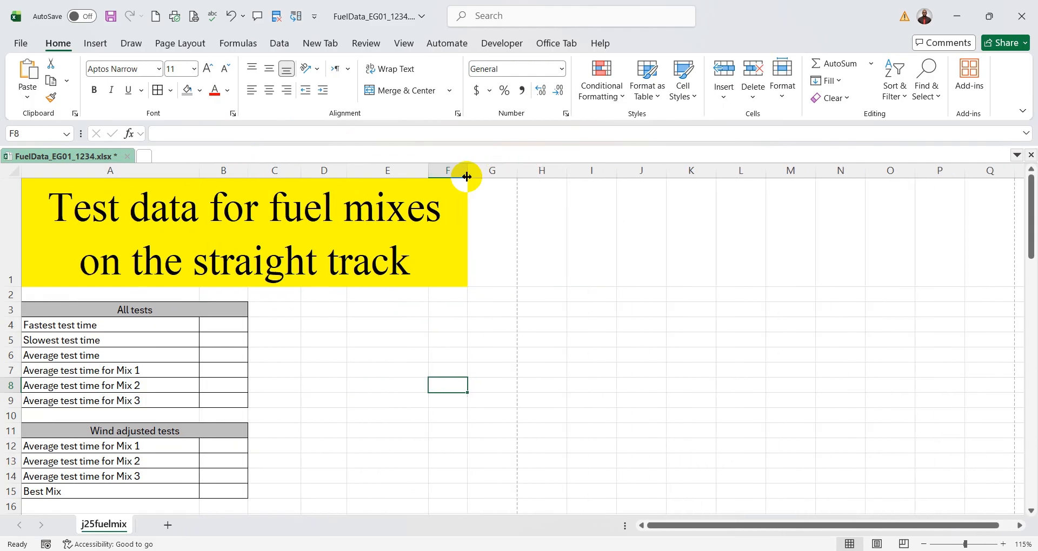
pyautogui.scroll(-3, 619, 363)
pyautogui.scroll(3, 619, 363)
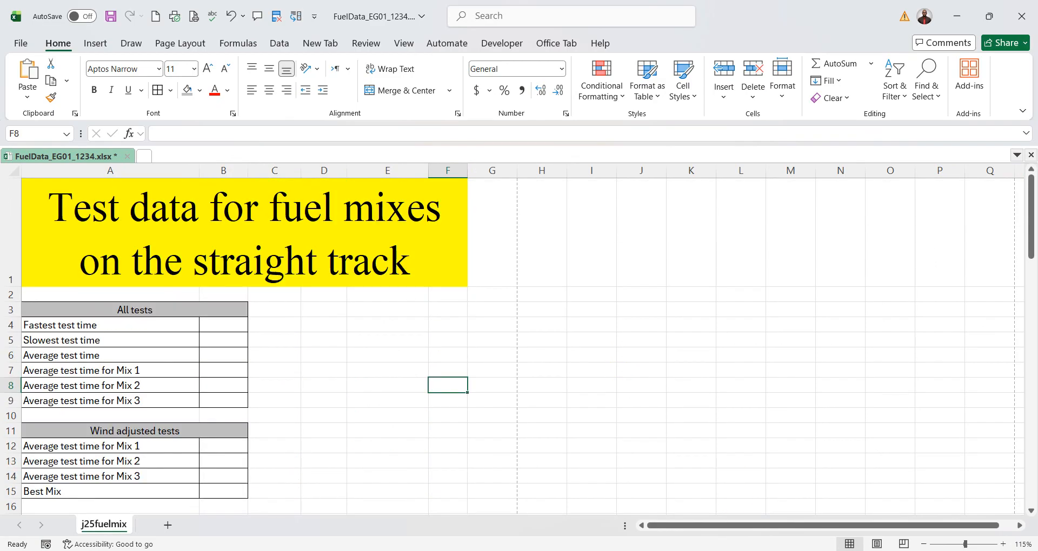
# - Switch to the exam paper PDF, underline 1 and 18 in the row-formatting instruction, and examine rows 17 and 18 of the sample layout
pyautogui.click(805, 550)
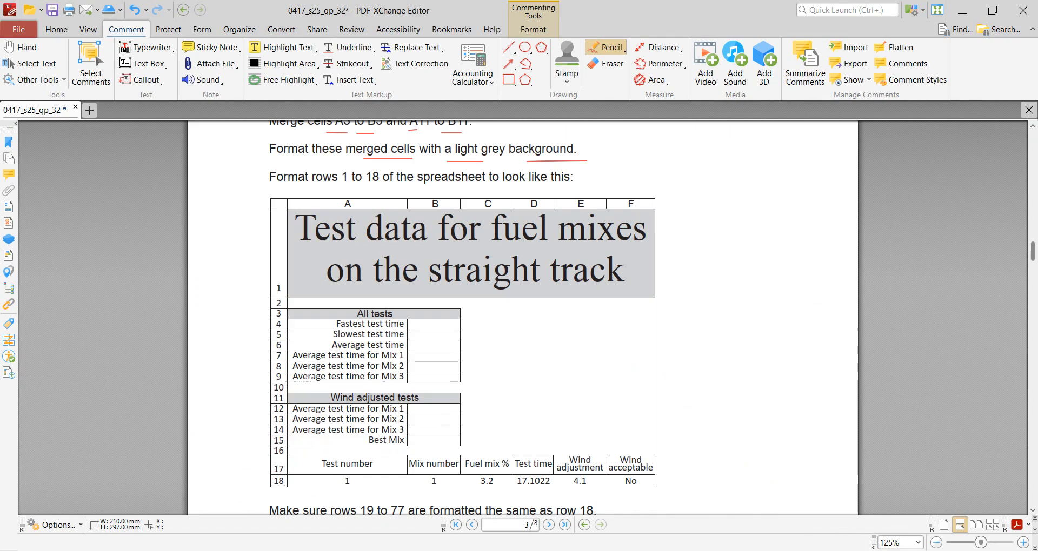
pyautogui.hotkey('alt', 'Tab')
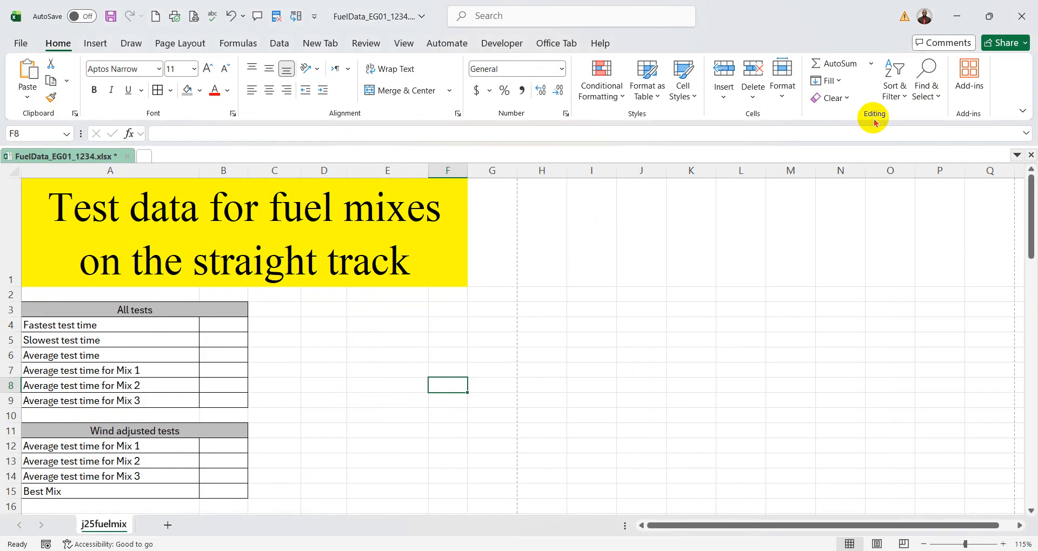
pyautogui.hotkey('alt', 'Tab')
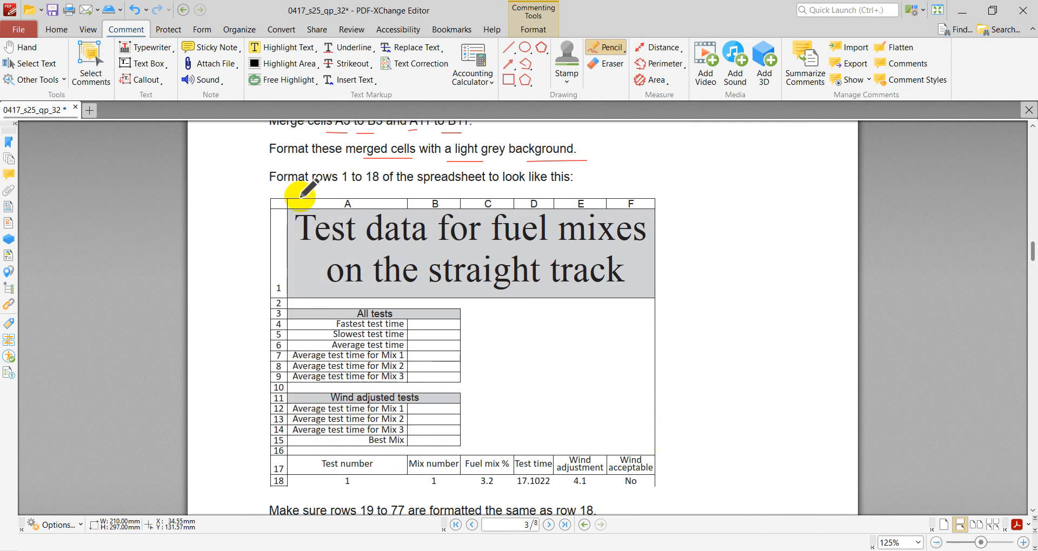
pyautogui.click(334, 189)
pyautogui.moveTo(361, 188); pyautogui.dragTo(383, 188)
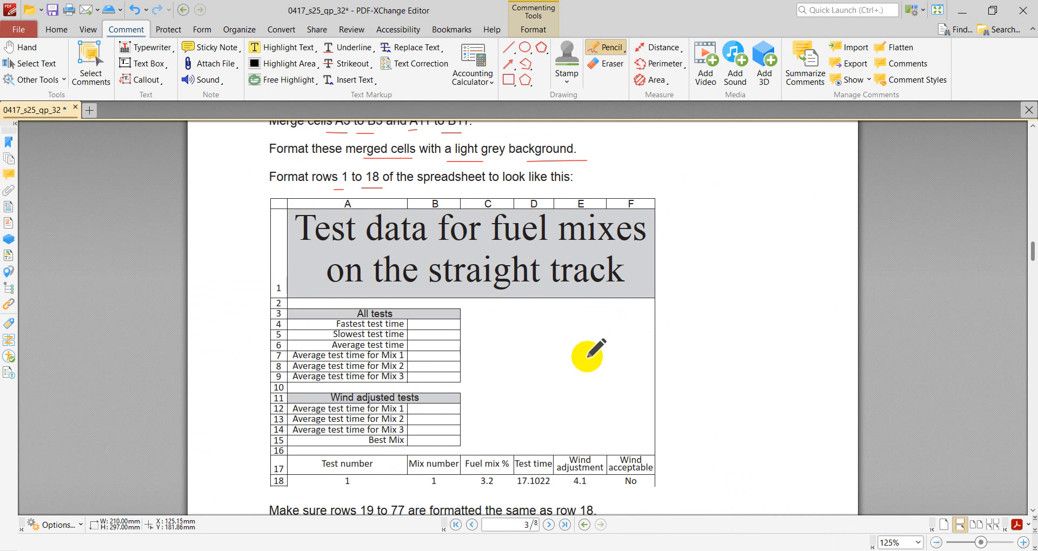
pyautogui.scroll(-1, 668, 401)
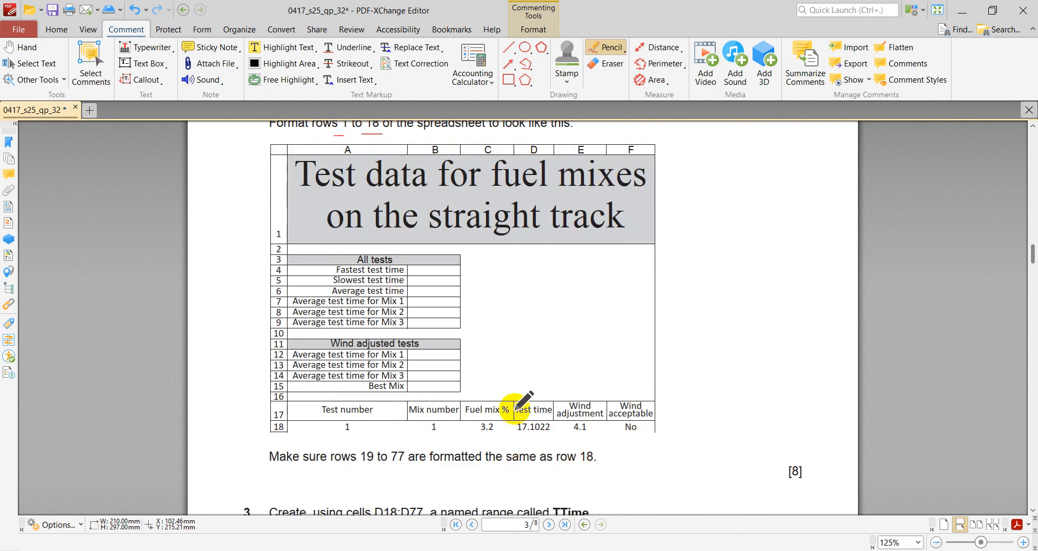
pyautogui.scroll(2, 533, 409)
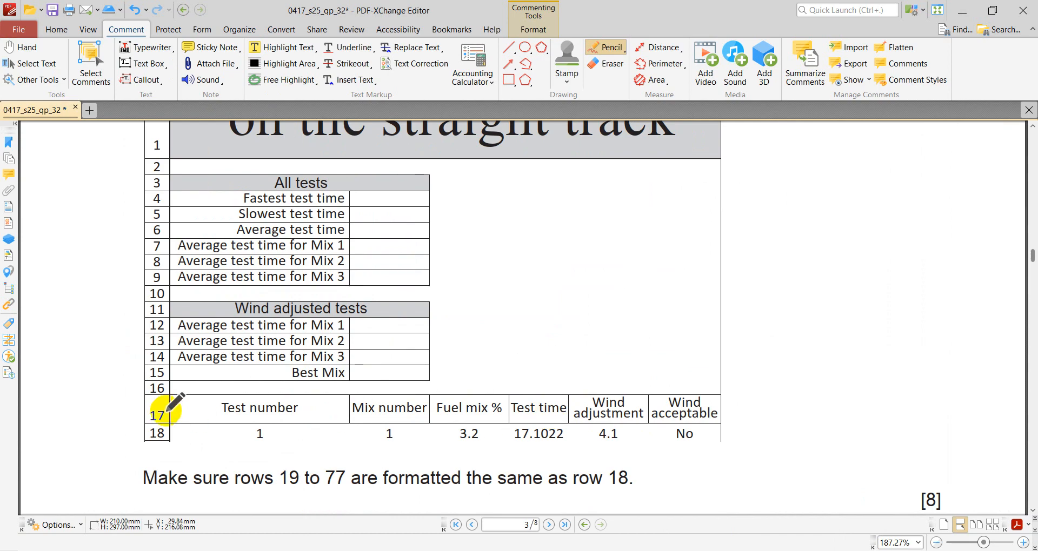
# - Return to Excel, centre the headings in A17:G17 horizontally and vertically, increase row 17's height, and check the PDF sample
pyautogui.click(778, 550)
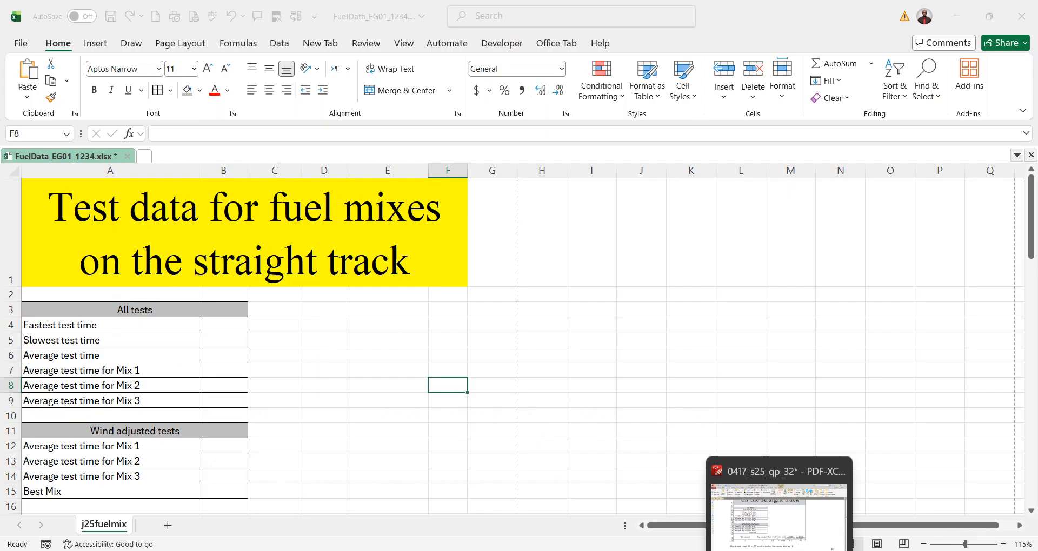
pyautogui.scroll(-3, 545, 418)
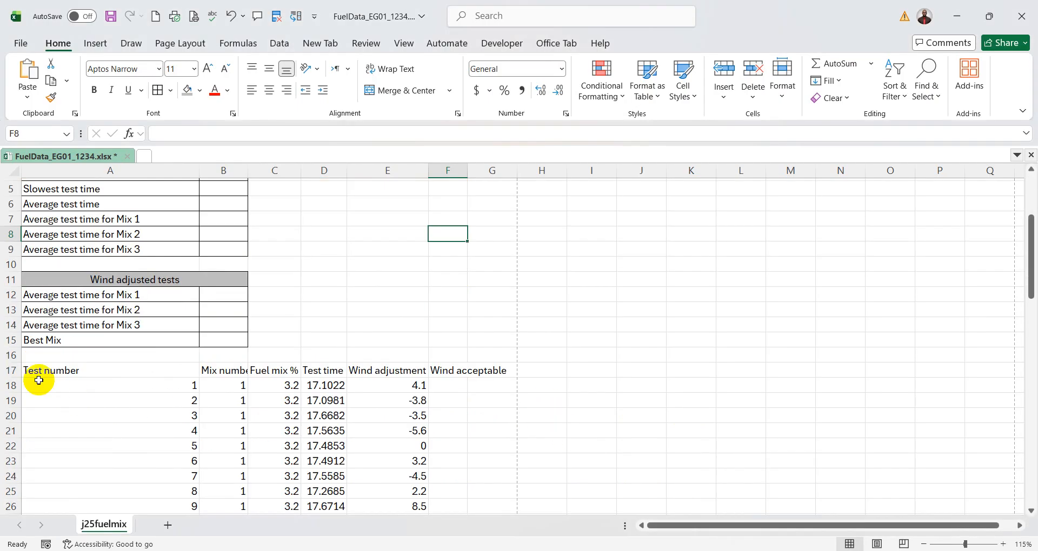
pyautogui.moveTo(39, 373); pyautogui.dragTo(477, 370)
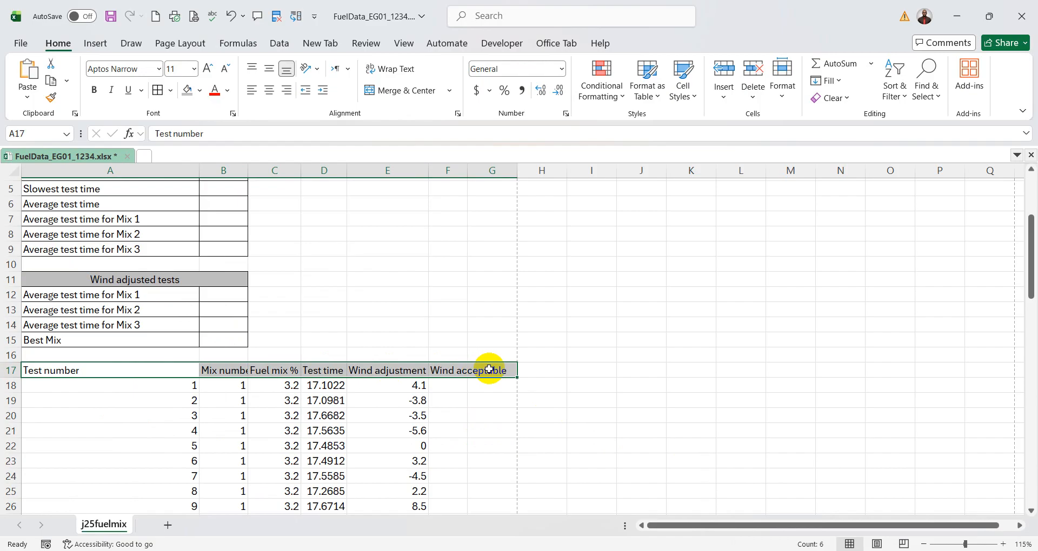
pyautogui.click(269, 89)
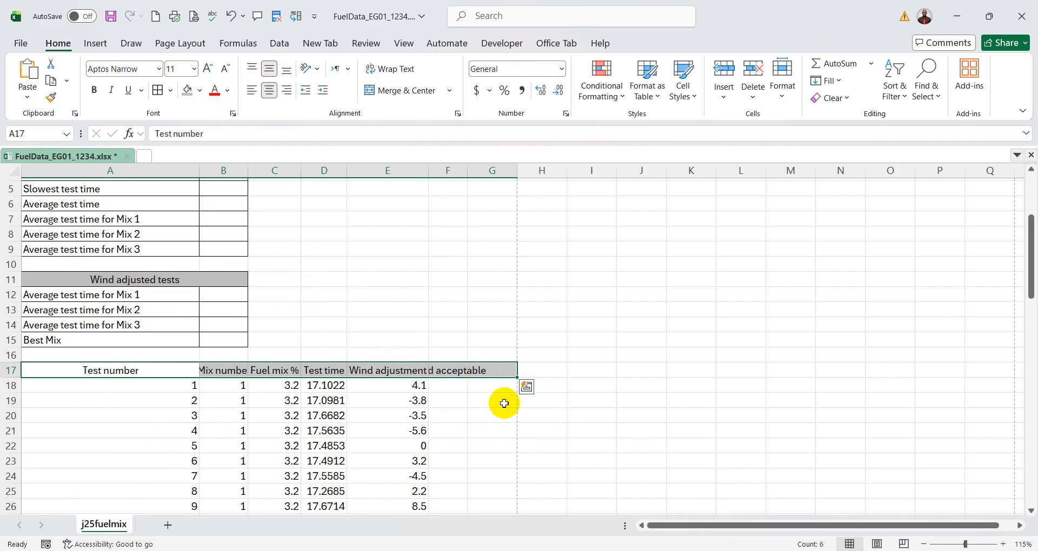
pyautogui.moveTo(18, 377); pyautogui.dragTo(16, 384)
pyautogui.hotkey('alt', 'Tab')
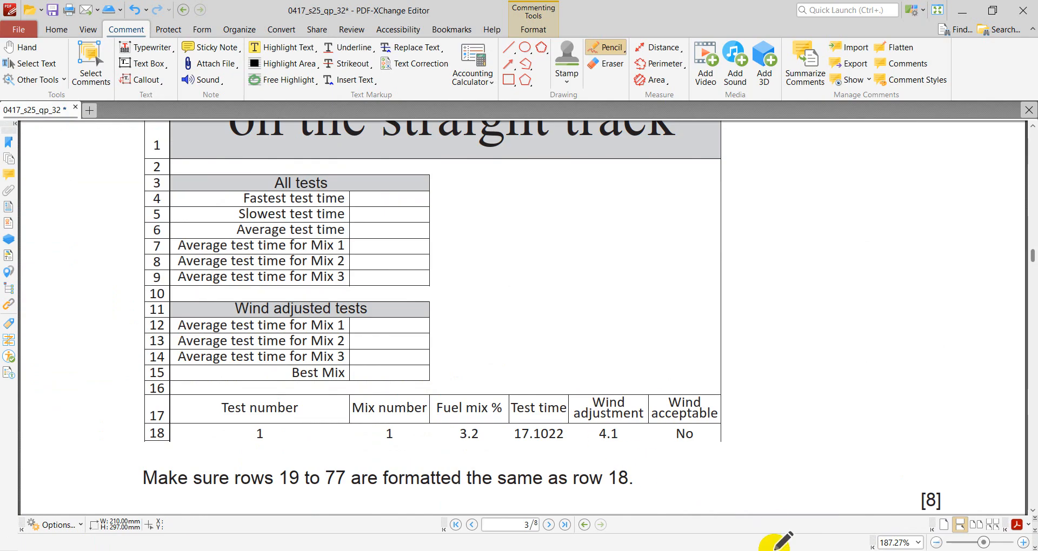
pyautogui.hotkey('alt', 'Tab')
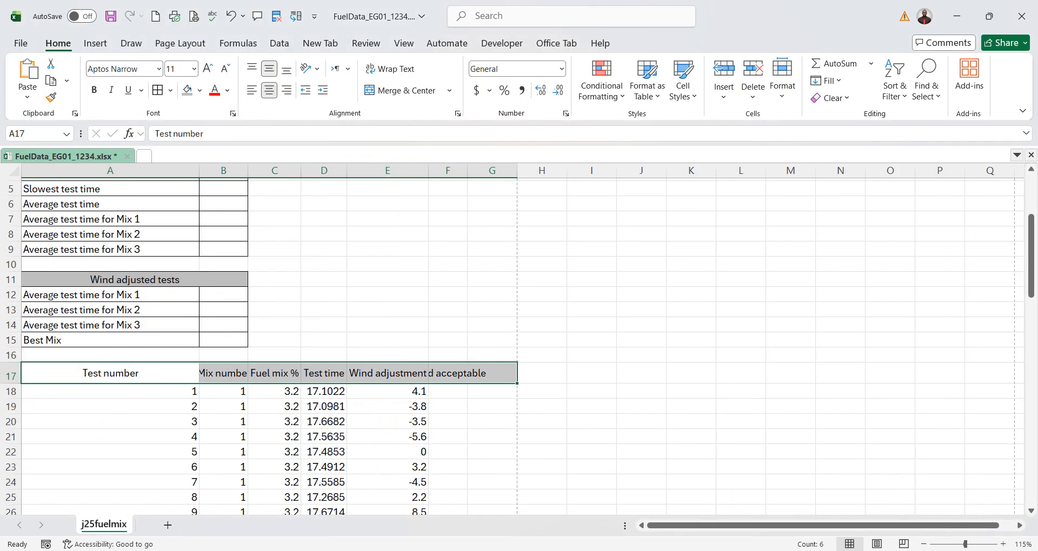
# - Wrap the text of the "Wind adjustment" and "Wind acceptable" headings in E17:F17
pyautogui.click(395, 375)
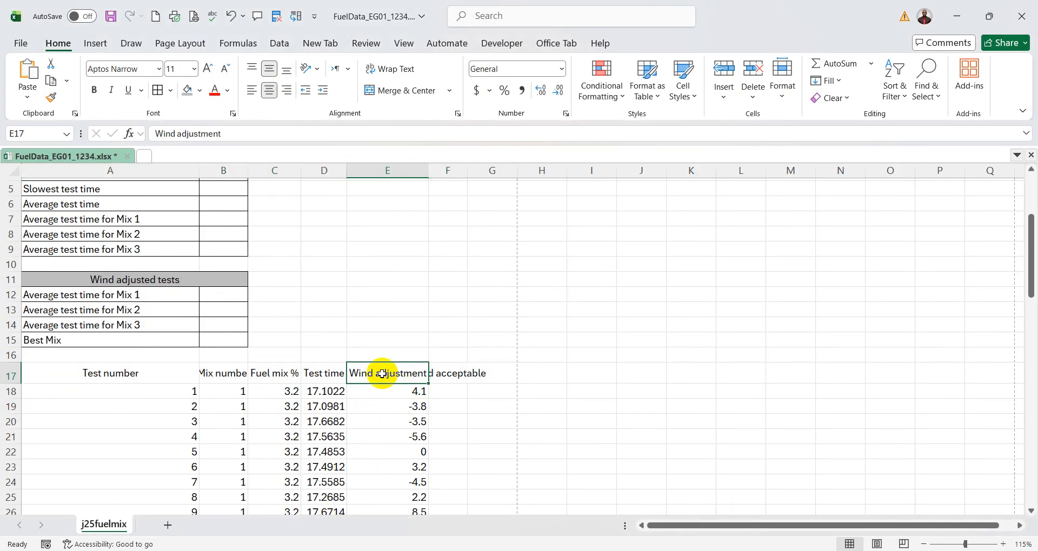
pyautogui.moveTo(382, 374); pyautogui.dragTo(480, 376)
pyautogui.moveTo(375, 372); pyautogui.dragTo(441, 372)
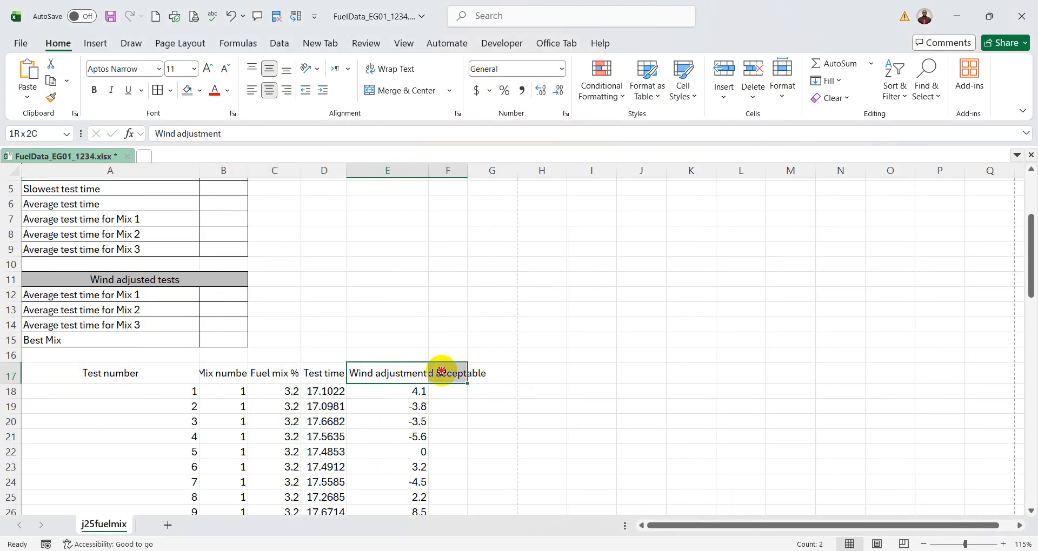
pyautogui.click(395, 71)
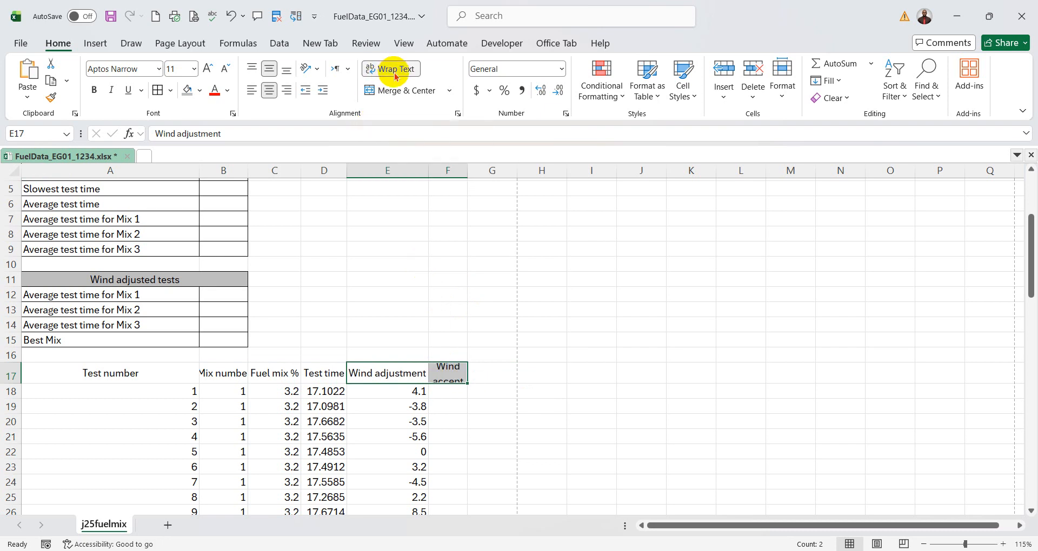
pyautogui.click(538, 266)
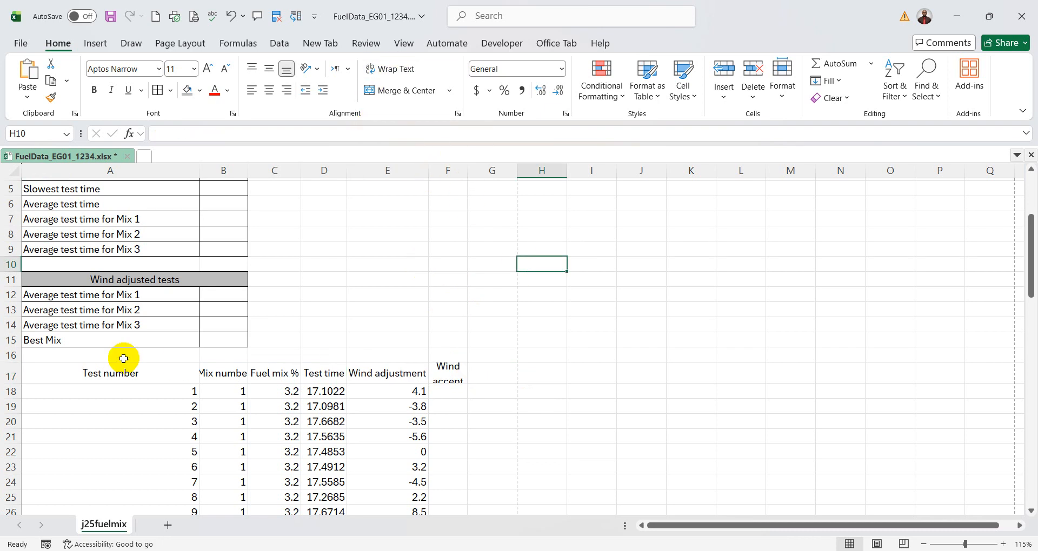
# - Make row 17 tall enough for two lines and narrow column E so "Wind adjustment" splits over two lines
pyautogui.moveTo(14, 383); pyautogui.dragTo(14, 392)
pyautogui.click(399, 247)
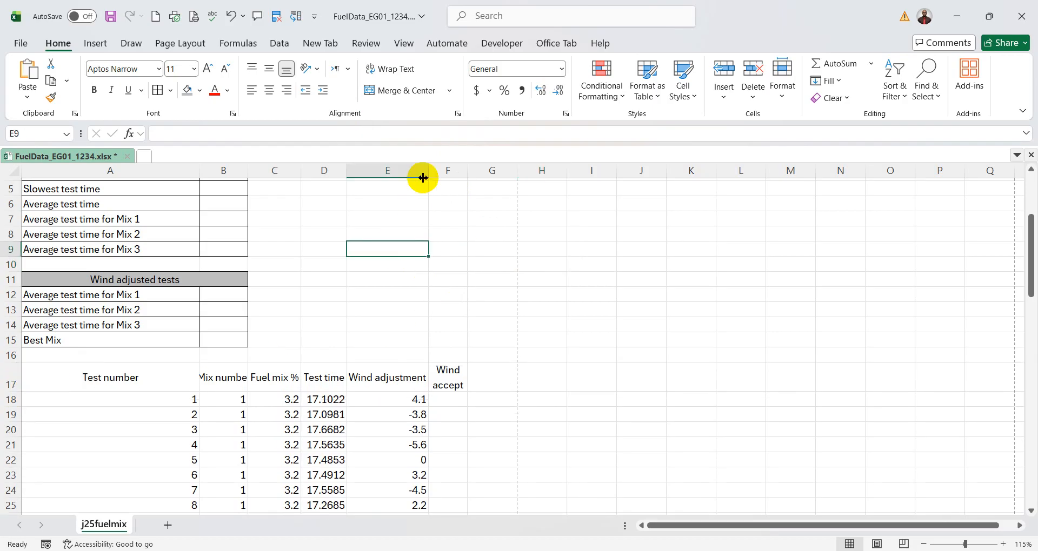
pyautogui.moveTo(429, 168); pyautogui.dragTo(417, 168)
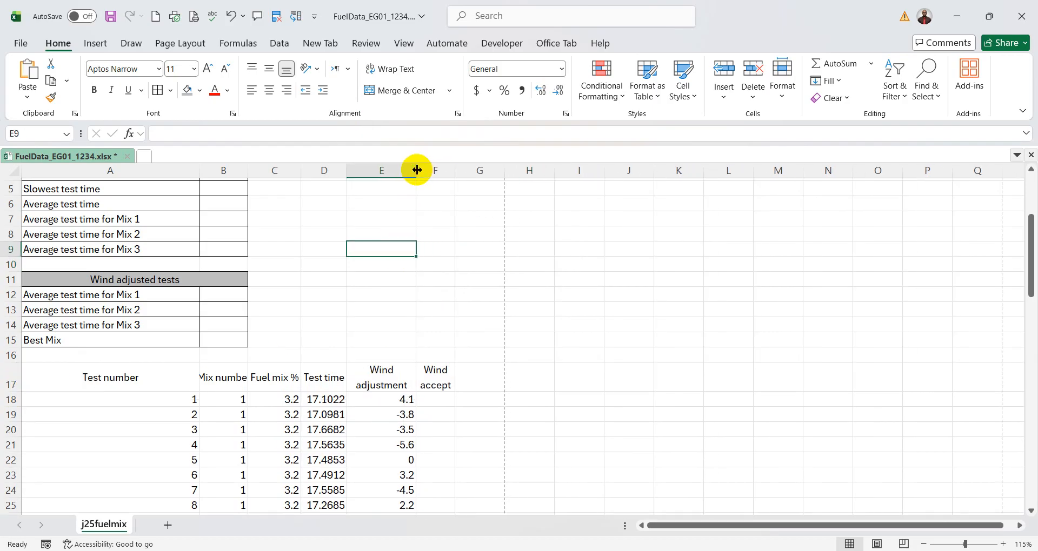
# - Compare the layout with the PDF sample, return to Excel, and widen column B so "Mix number" fits on one line
pyautogui.scroll(2, 658, 364)
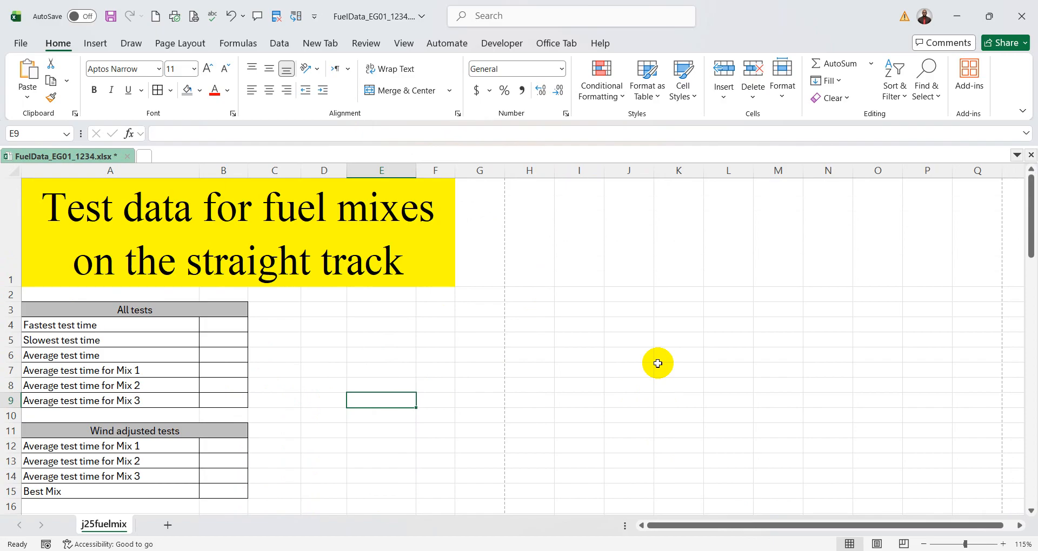
pyautogui.scroll(-3, 657, 363)
pyautogui.hotkey('alt', 'Tab')
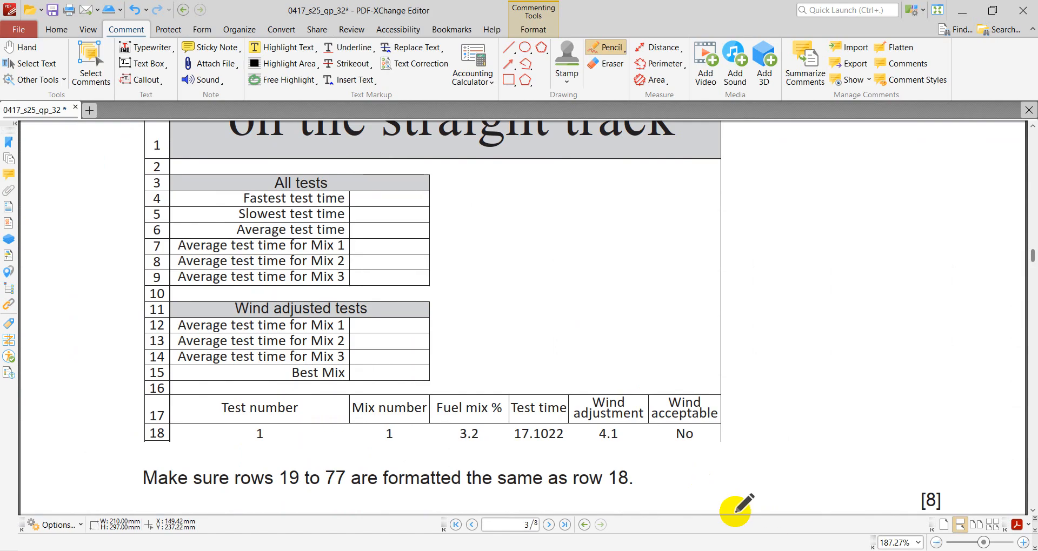
pyautogui.click(723, 544)
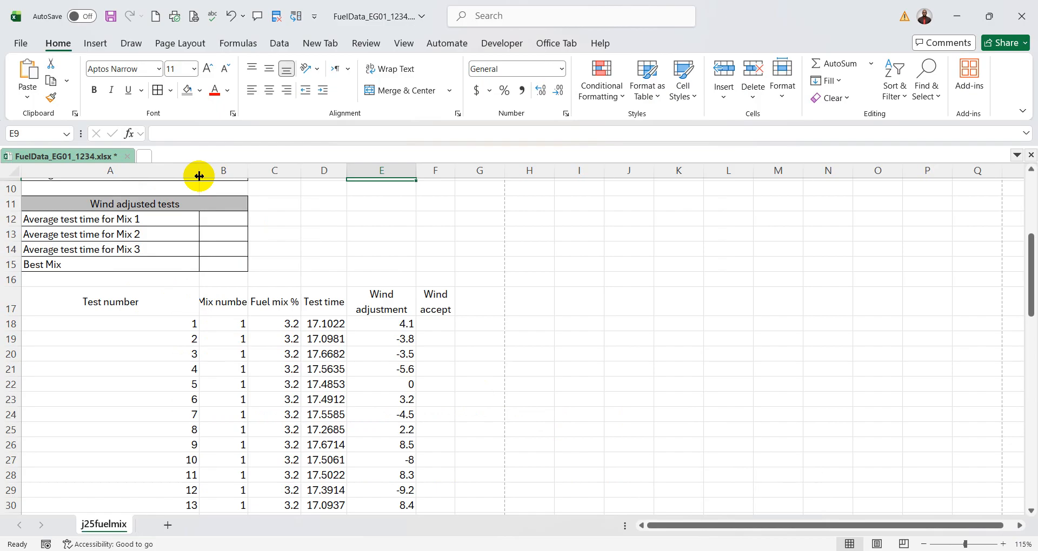
pyautogui.moveTo(245, 175); pyautogui.dragTo(253, 174)
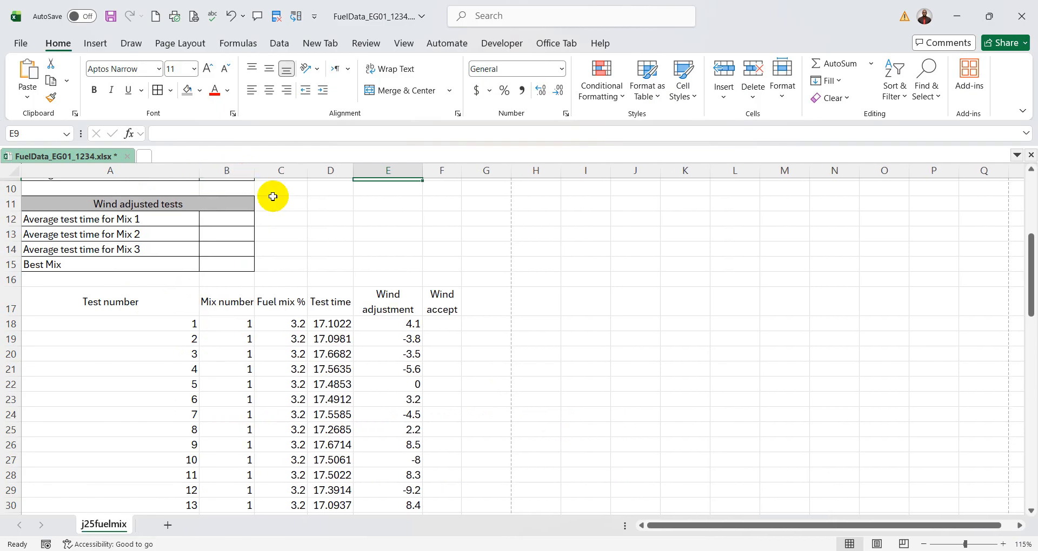
# - Switch to the exam paper PDF and, in the instruction below the sample, underline 19 and 77 and circle row number 18
pyautogui.hotkey('alt', 'Tab')
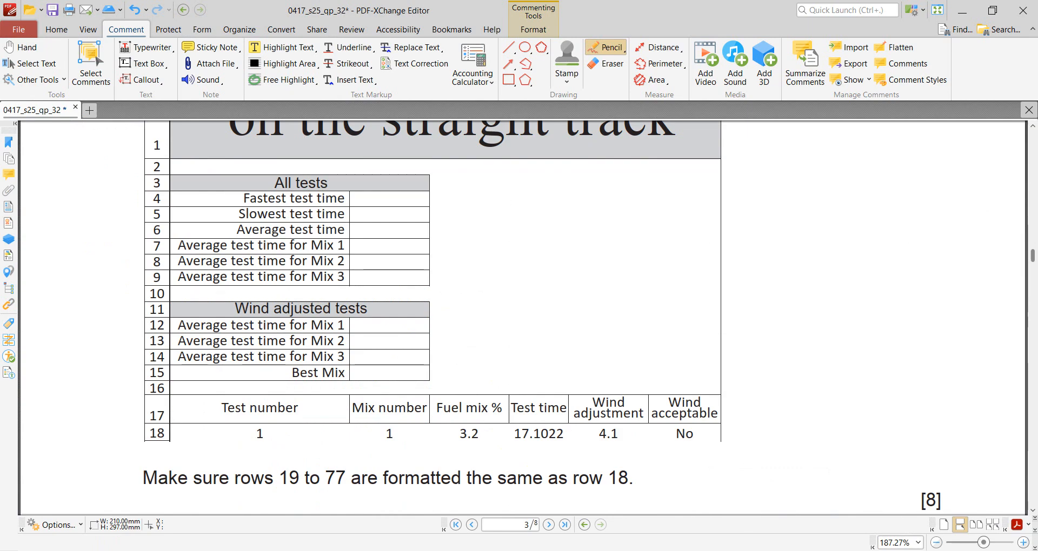
pyautogui.hotkey('alt', 'Tab')
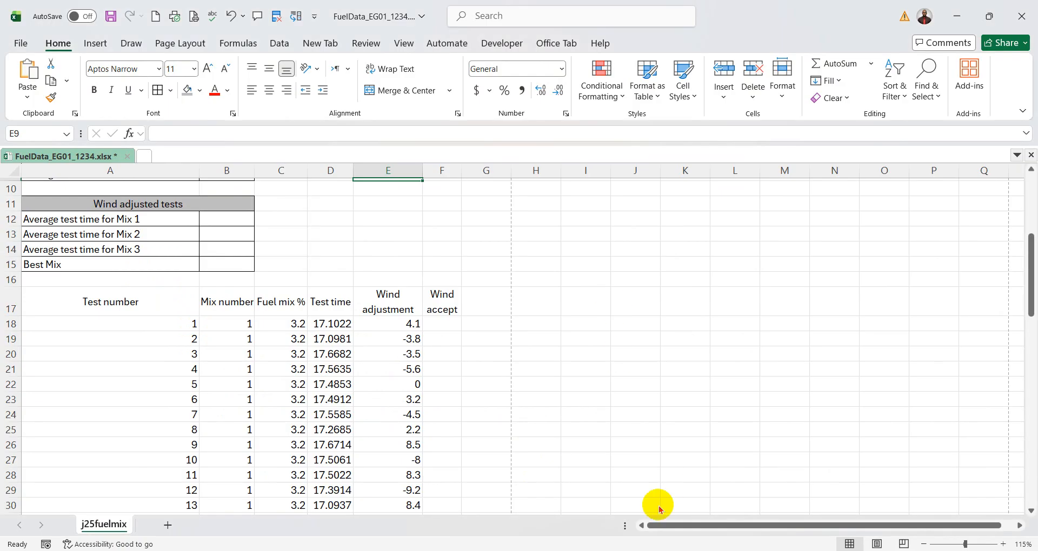
pyautogui.hotkey('alt', 'Tab')
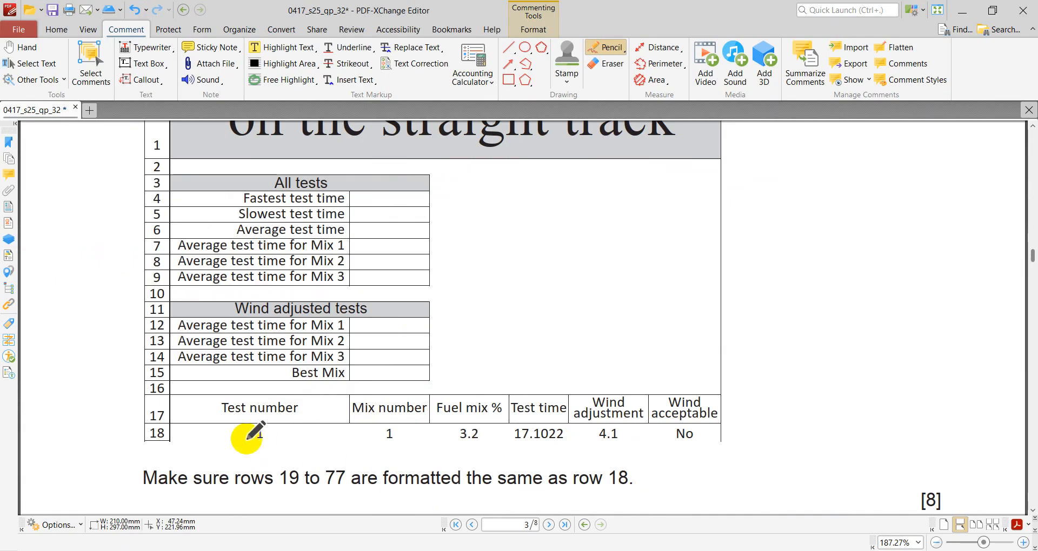
pyautogui.scroll(-2, 557, 444)
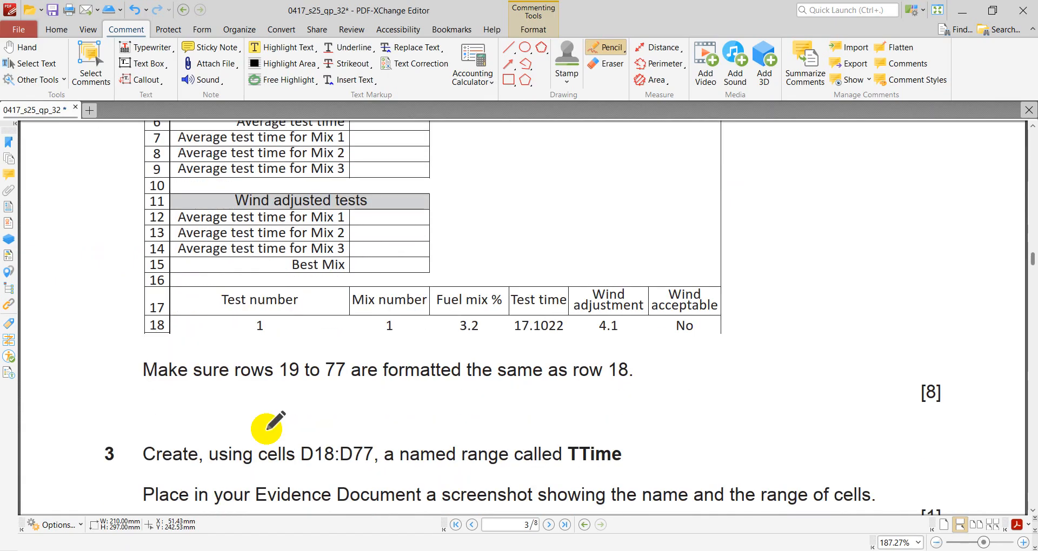
pyautogui.moveTo(266, 381); pyautogui.dragTo(372, 386)
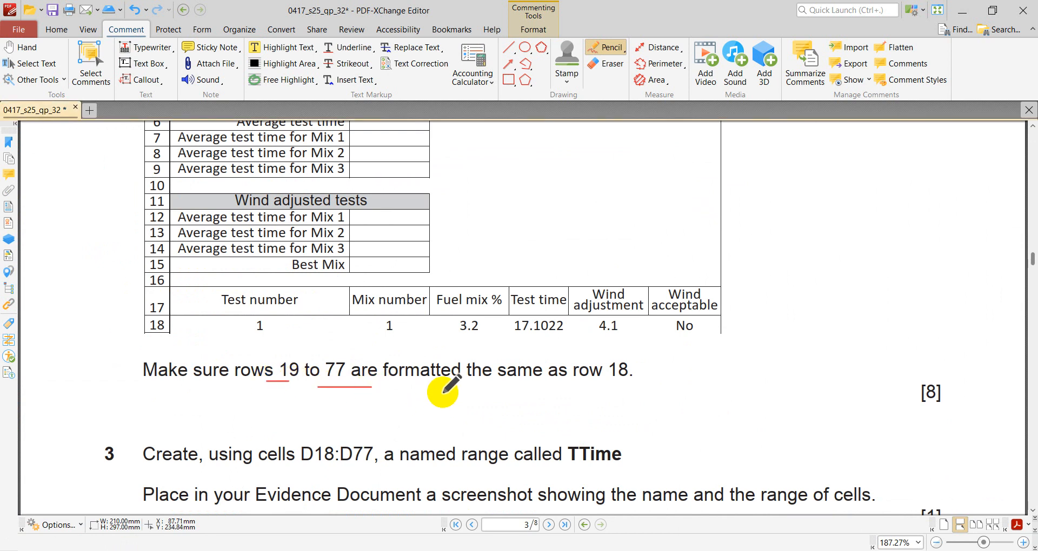
pyautogui.moveTo(612, 355)
pyautogui.mouseDown()
pyautogui.moveTo(621, 366)
pyautogui.moveTo(616, 354)
pyautogui.mouseUp()
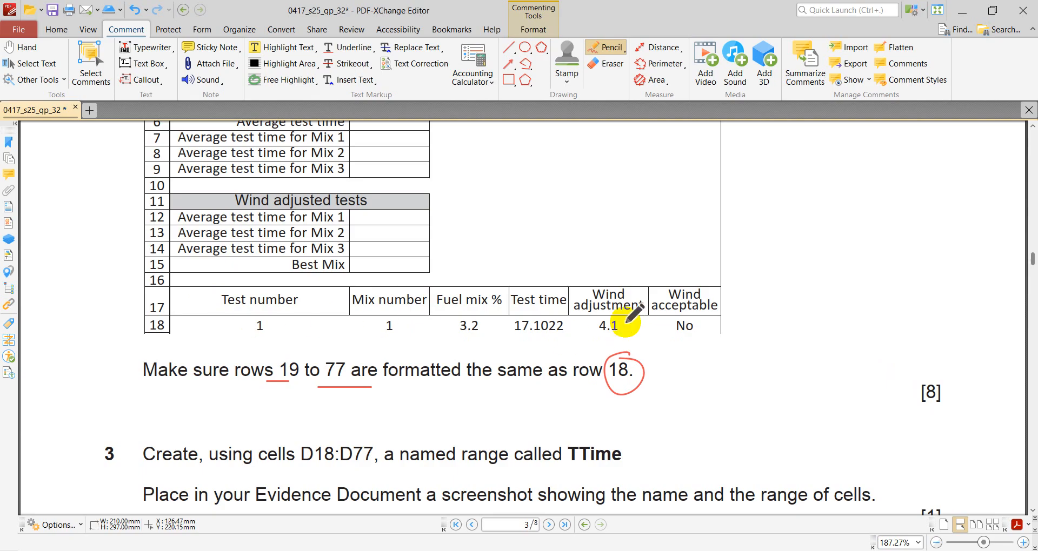
# - Return to Excel and centre the test data in A18:E77 horizontally and vertically
pyautogui.click(775, 550)
pyautogui.scroll(-2, 600, 373)
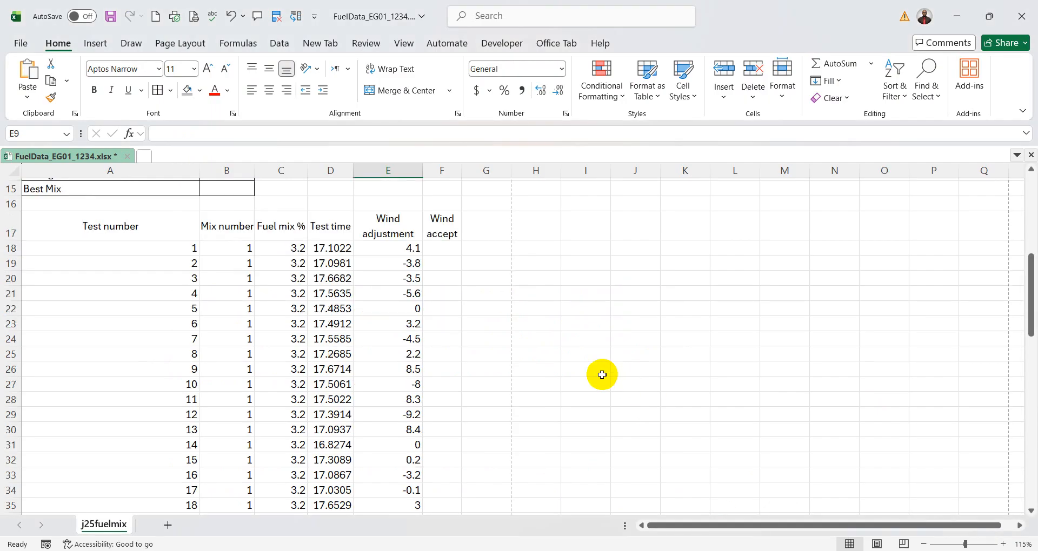
pyautogui.moveTo(130, 246); pyautogui.dragTo(419, 481)
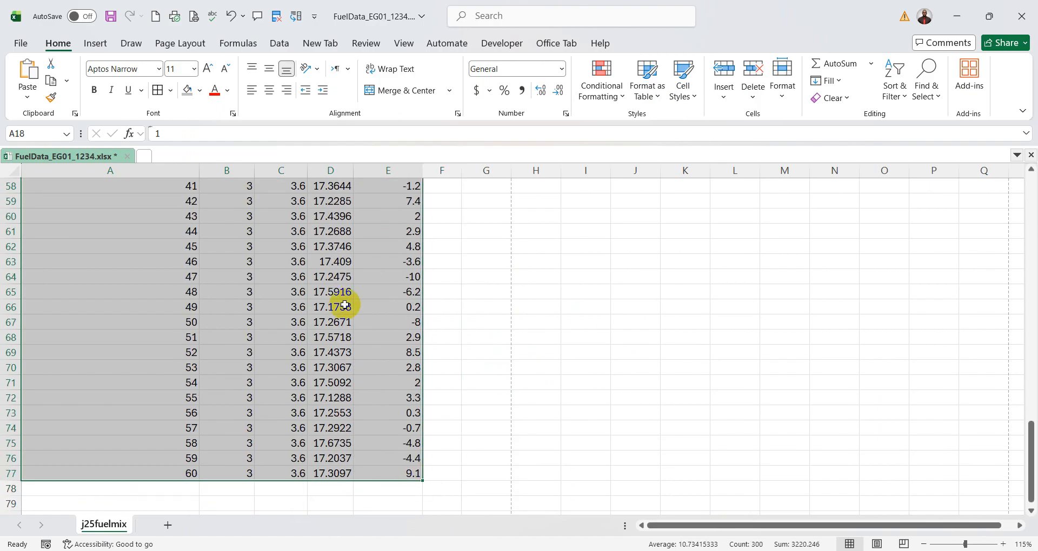
pyautogui.click(270, 91)
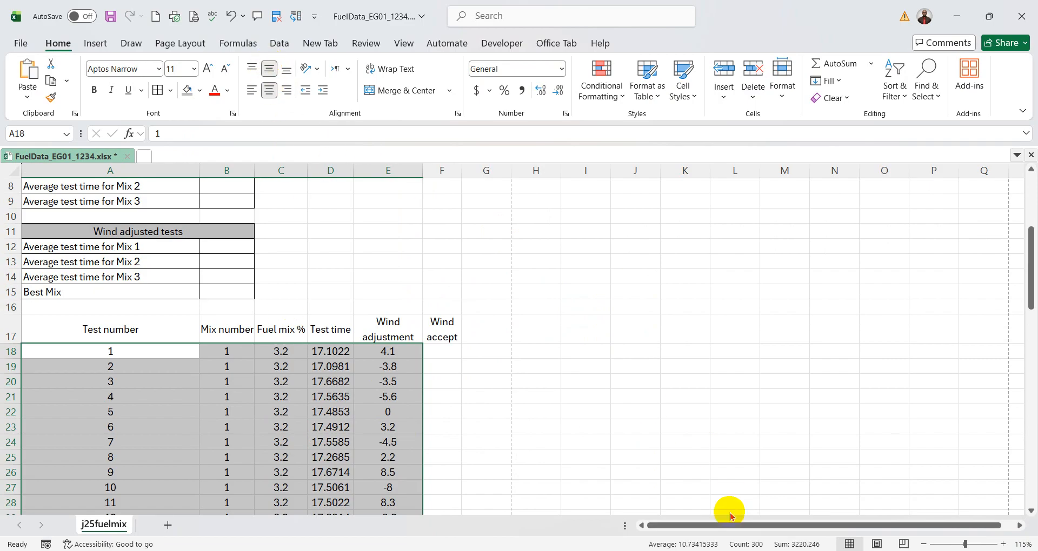
# - Compare the headings in A17:F17 and the data row below with rows 17 and 18 of the PDF sample
pyautogui.click(779, 550)
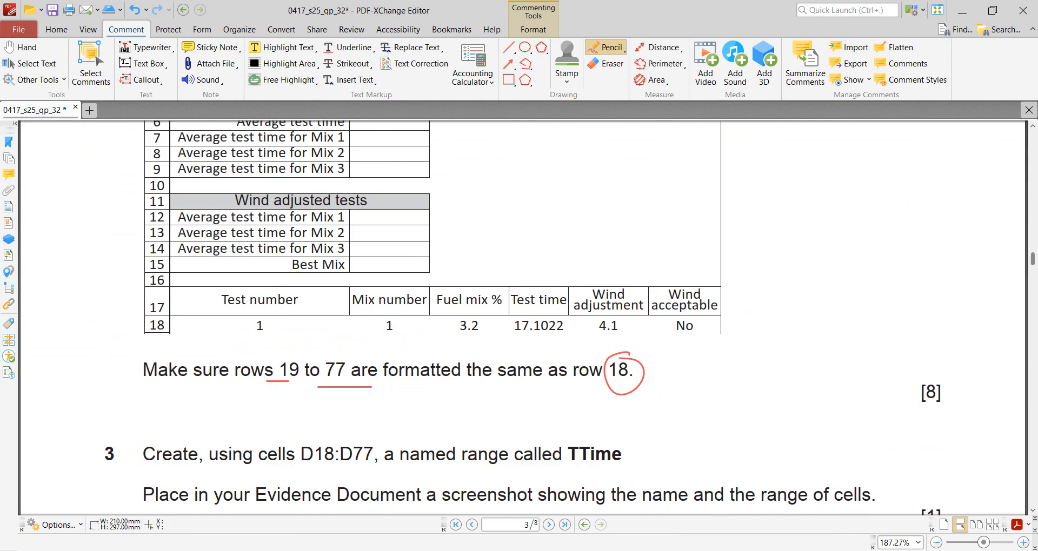
pyautogui.click(751, 550)
pyautogui.hotkey('alt', 'Tab')
pyautogui.hotkey('alt', 'Tab')
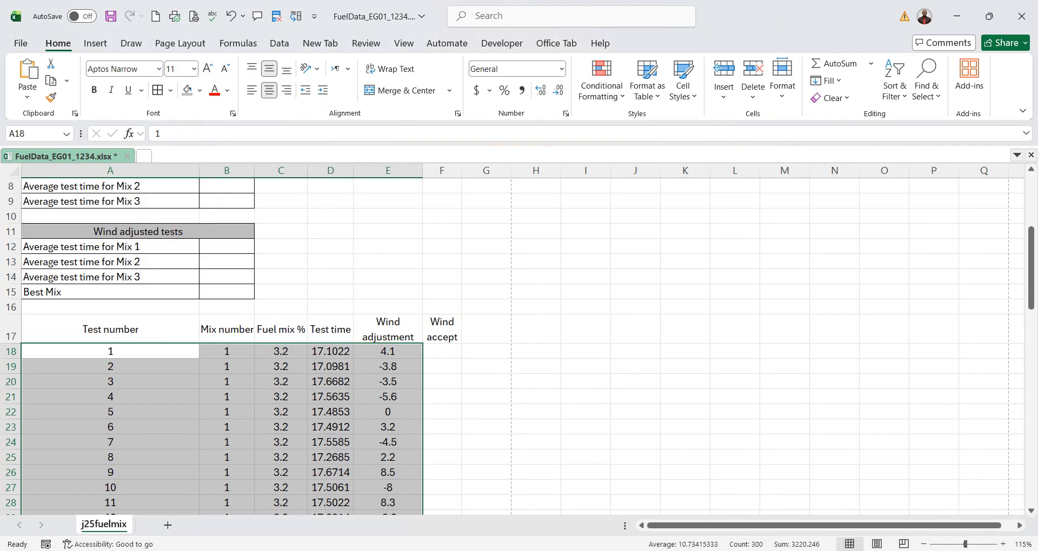
pyautogui.click(106, 328)
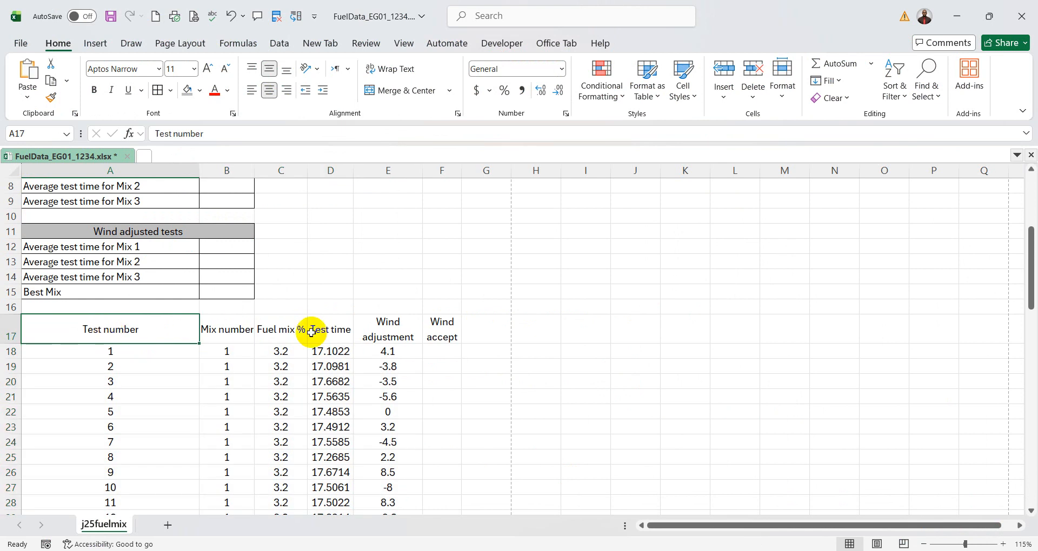
pyautogui.moveTo(133, 330); pyautogui.dragTo(442, 330)
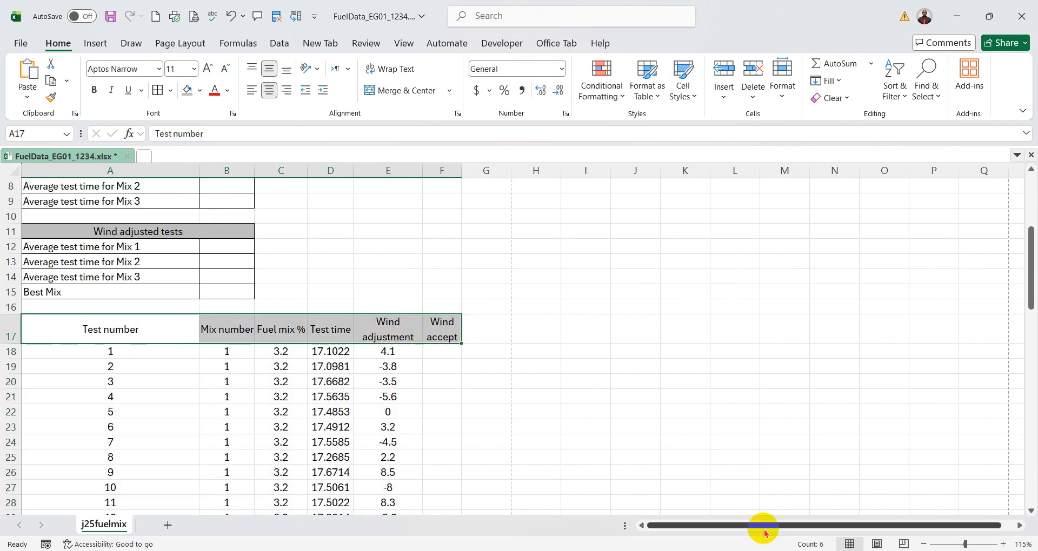
pyautogui.hotkey('alt', 'Tab')
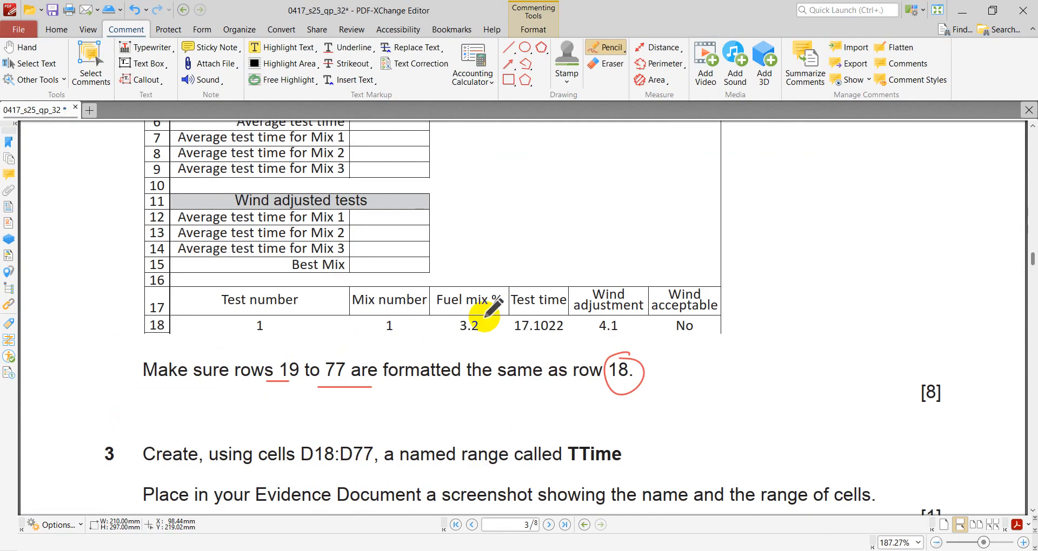
pyautogui.click(779, 549)
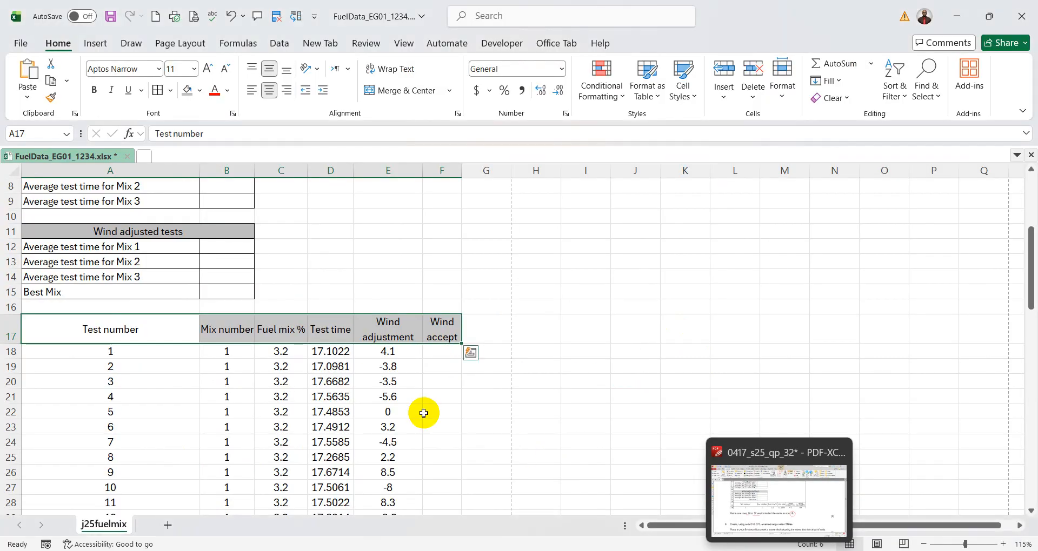
# - Compare the title in row 1 and the "All tests" table's layout with the sample in the exam paper PDF
pyautogui.scroll(3, 423, 414)
pyautogui.click(358, 258)
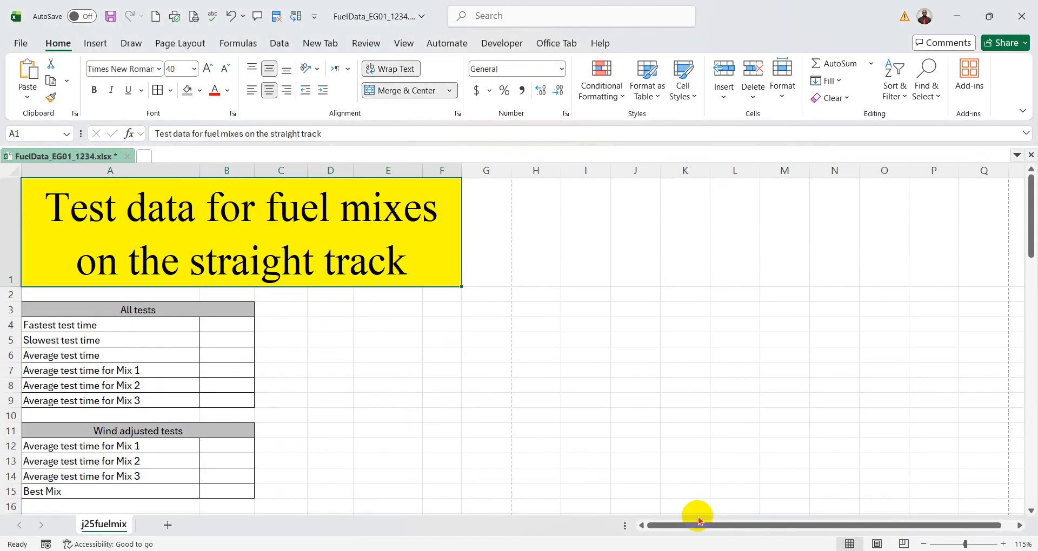
pyautogui.hotkey('alt', 'Tab')
pyautogui.scroll(5, 630, 368)
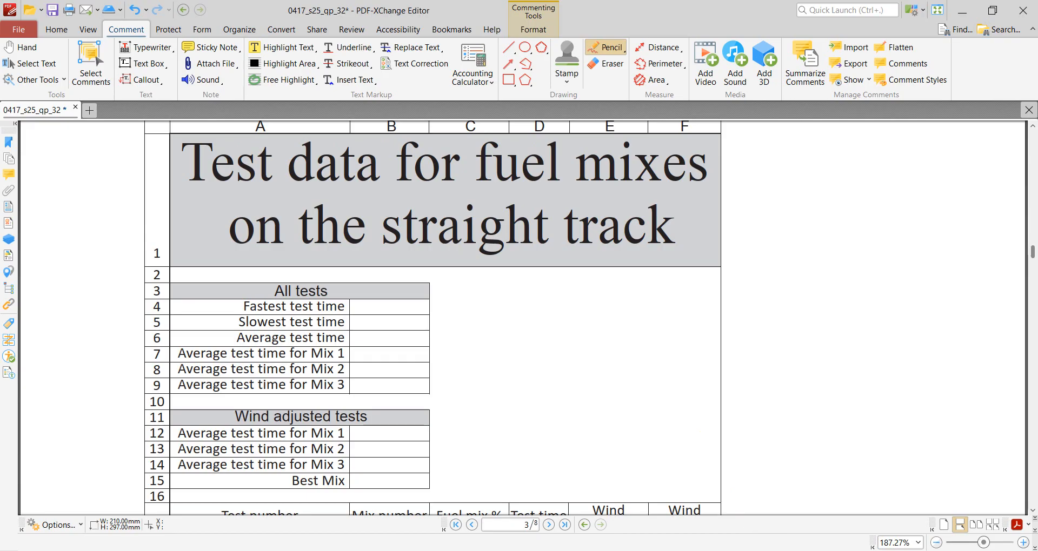
pyautogui.click(779, 548)
pyautogui.scroll(2, 480, 356)
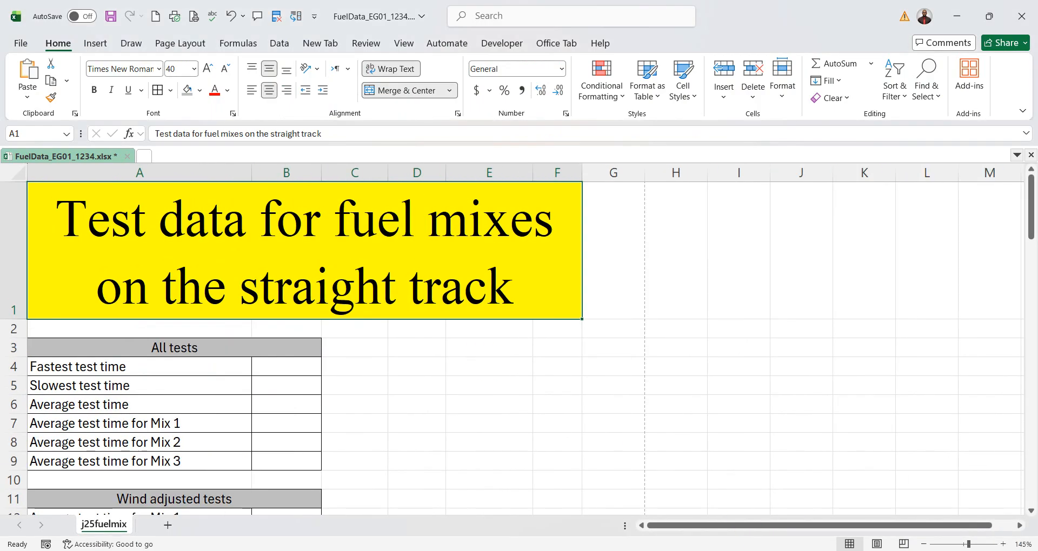
pyautogui.hotkey('alt', 'Tab')
pyautogui.hotkey('alt', 'Tab')
pyautogui.hotkey('alt', 'Tab')
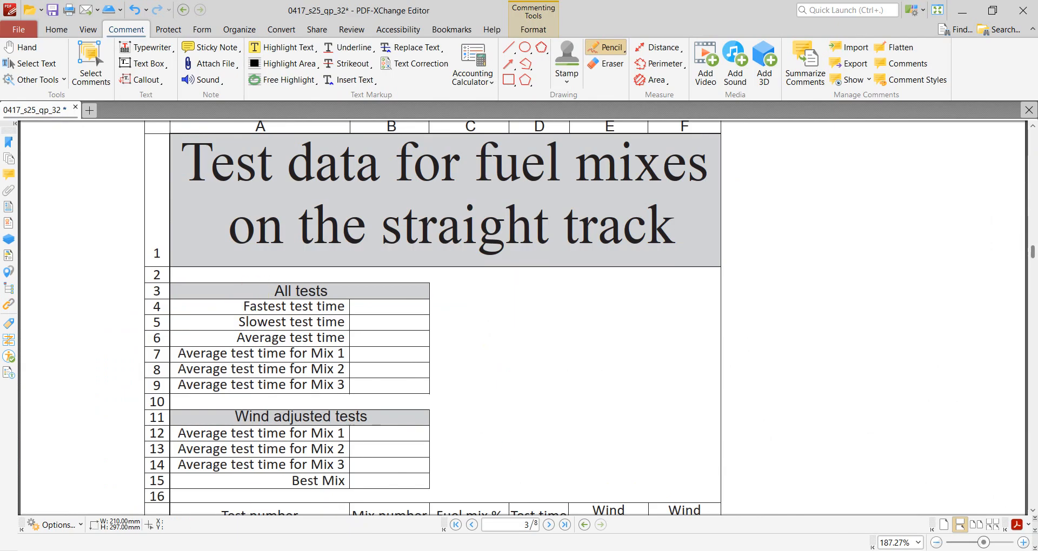
# - Return to Excel and right-align the row labels of both summary tables, in A4:A9 and A12:A15
pyautogui.hotkey('alt', 'Tab')
pyautogui.moveTo(206, 371); pyautogui.dragTo(202, 459)
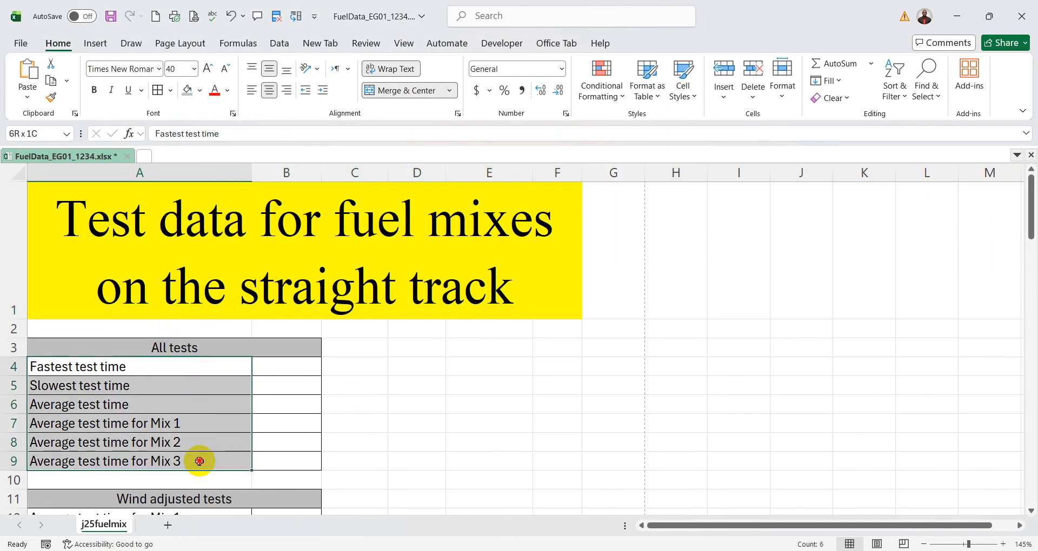
pyautogui.click(287, 90)
pyautogui.scroll(-2, 496, 359)
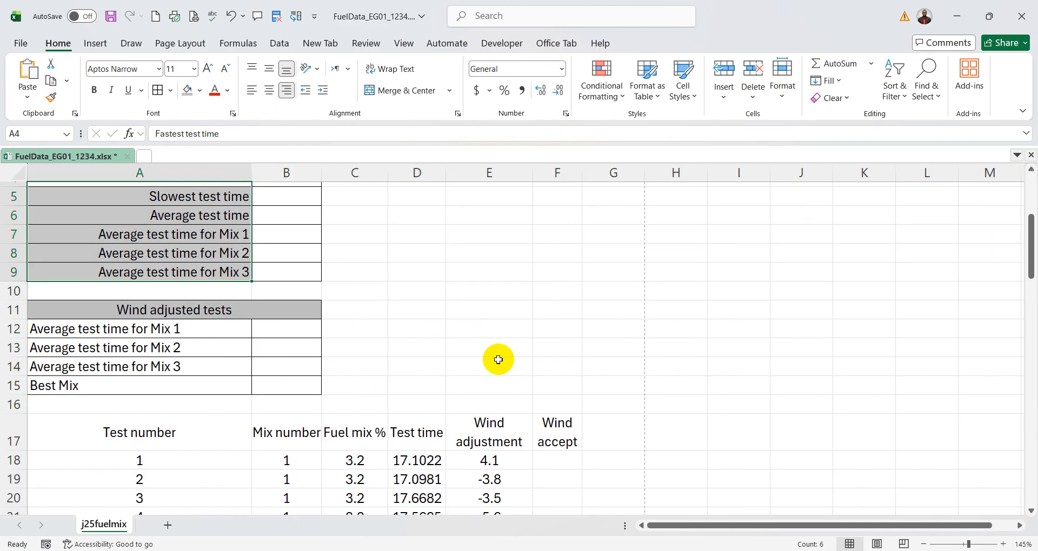
pyautogui.moveTo(211, 329); pyautogui.dragTo(222, 385)
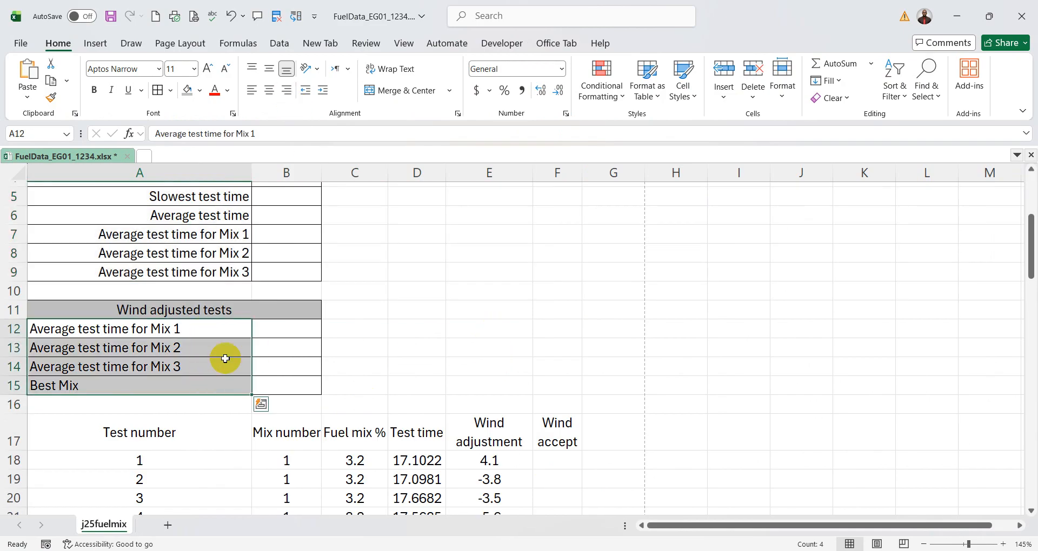
pyautogui.click(286, 90)
# - Compare the layout of the title, both summary tables and the test data headings with the exam paper's sample
pyautogui.hotkey('alt', 'Tab')
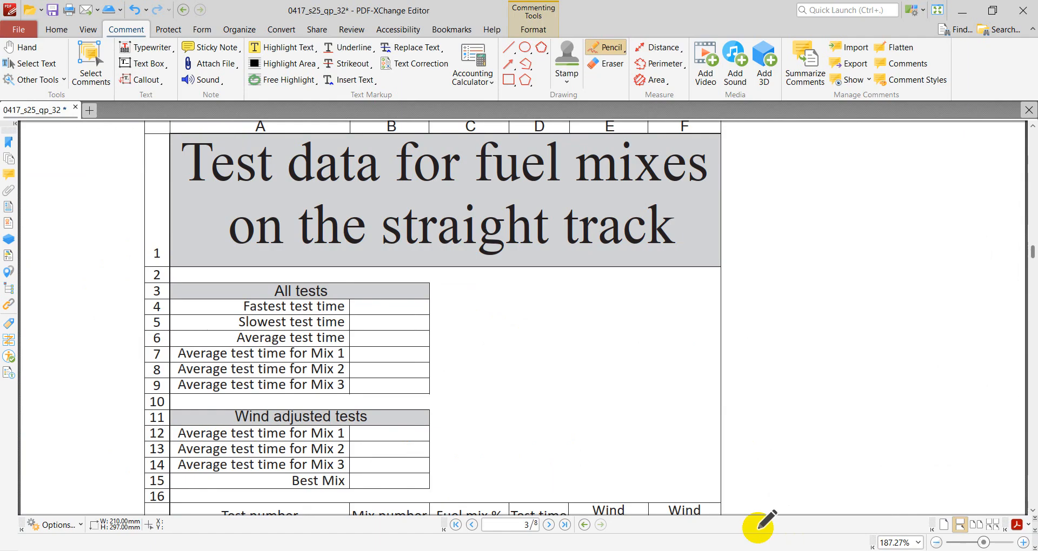
pyautogui.scroll(-2, 610, 401)
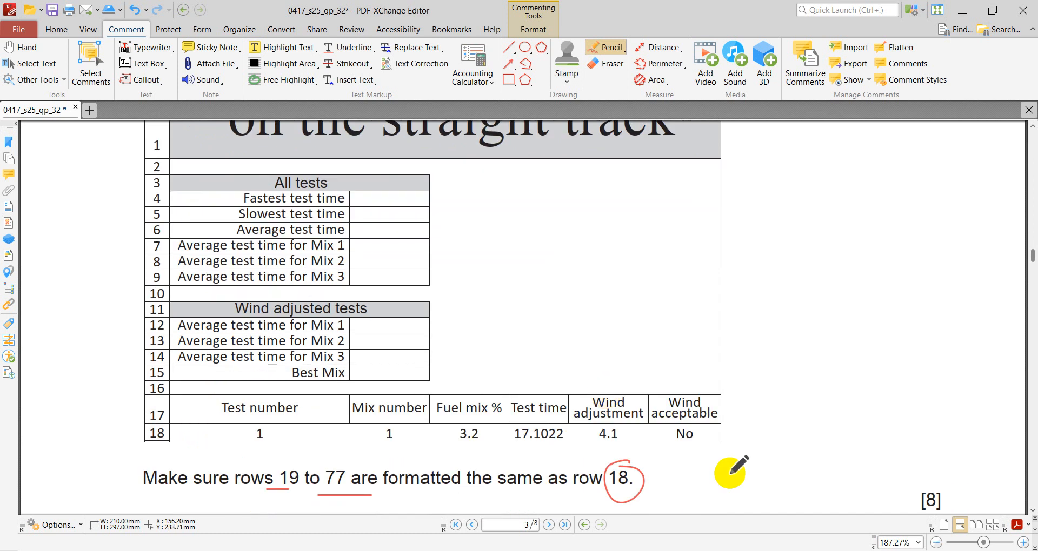
pyautogui.hotkey('alt', 'Tab')
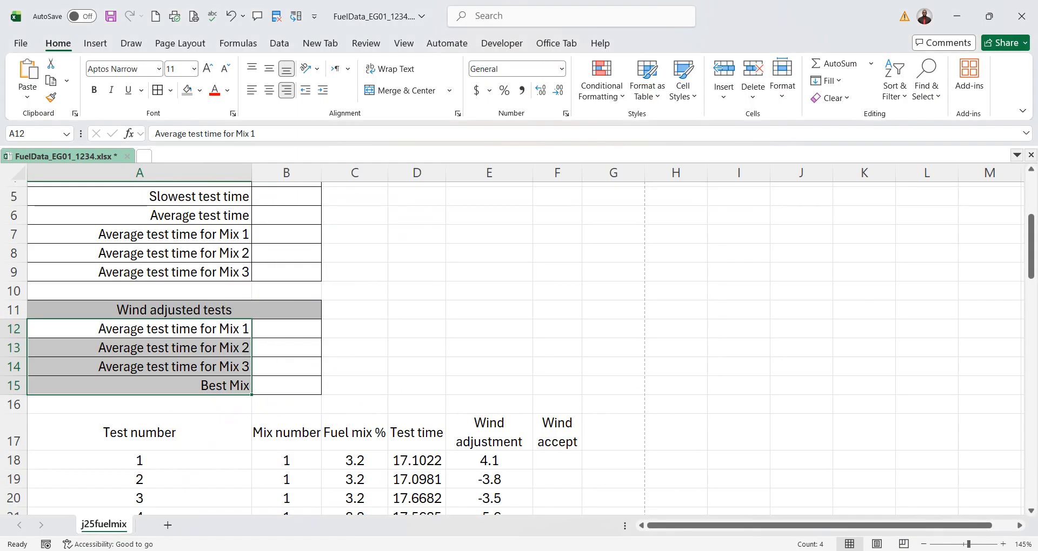
pyautogui.scroll(-3, 698, 412)
pyautogui.scroll(1, 698, 413)
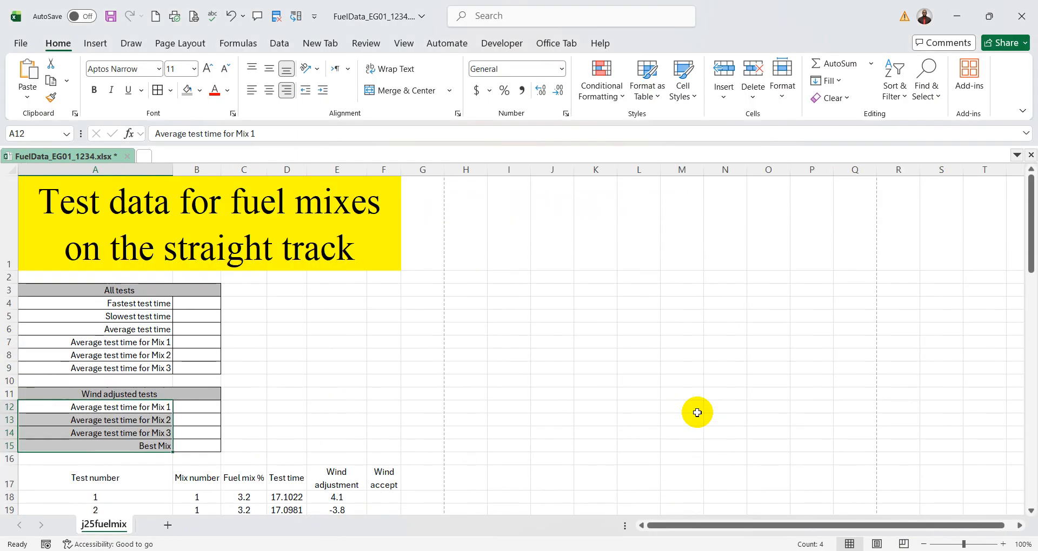
pyautogui.scroll(-1, 643, 406)
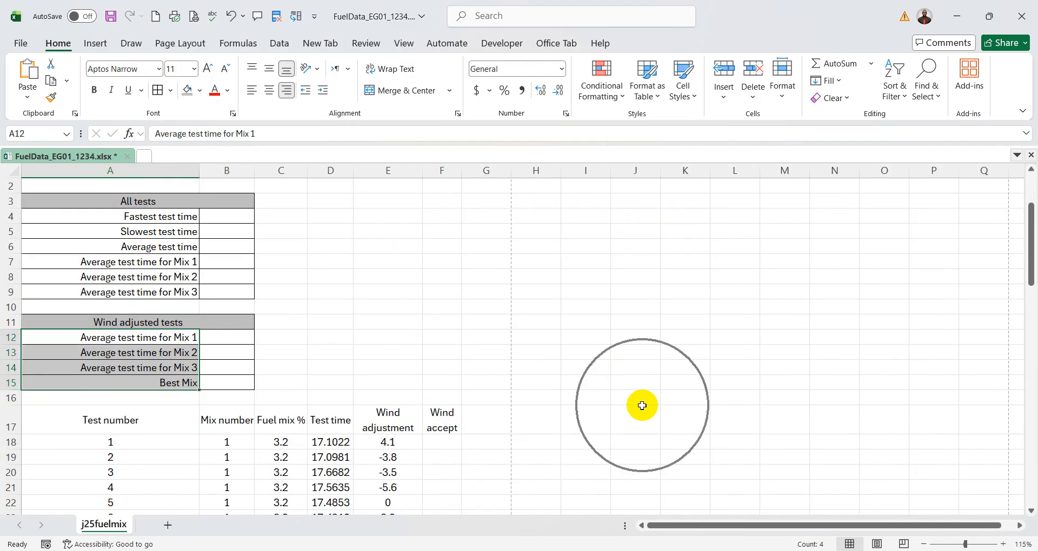
pyautogui.scroll(1, 642, 405)
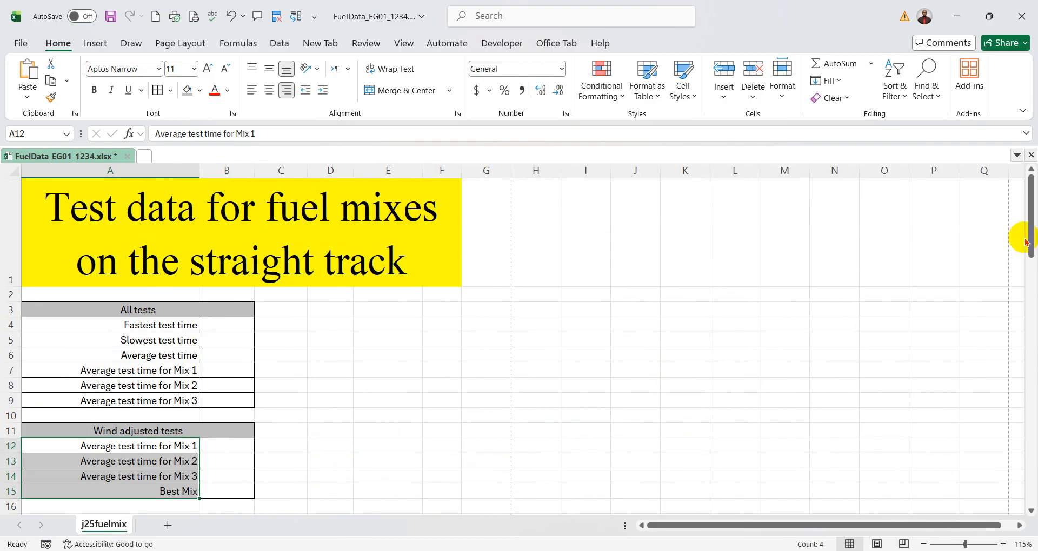
pyautogui.moveTo(1031, 245); pyautogui.dragTo(1031, 250)
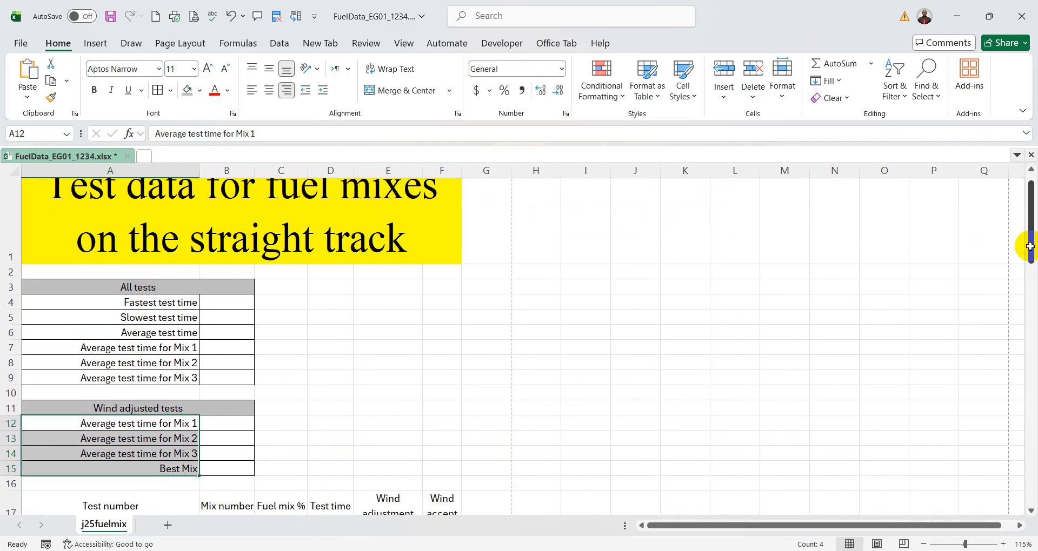
pyautogui.scroll(-1, 793, 287)
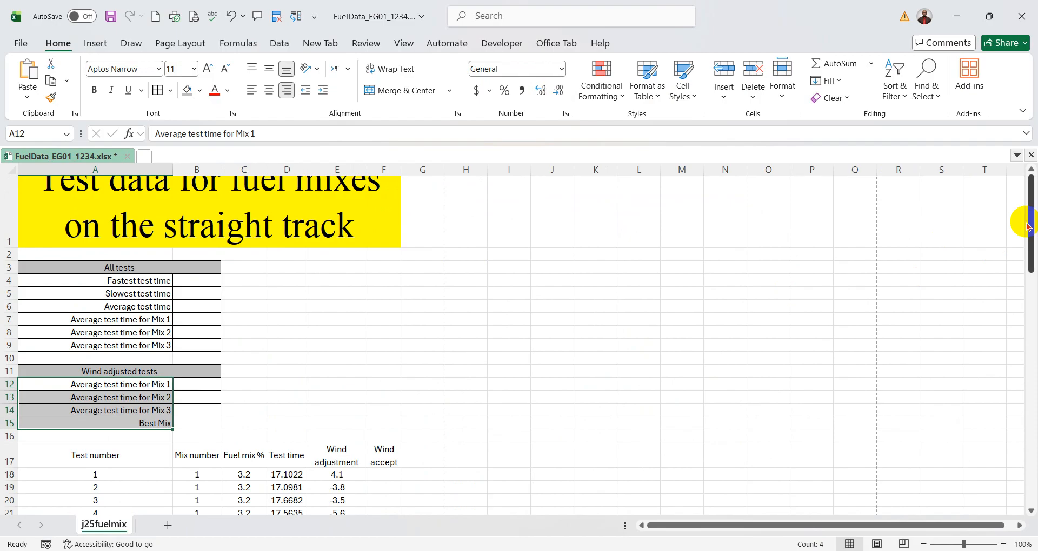
pyautogui.moveTo(1029, 227); pyautogui.dragTo(1029, 215)
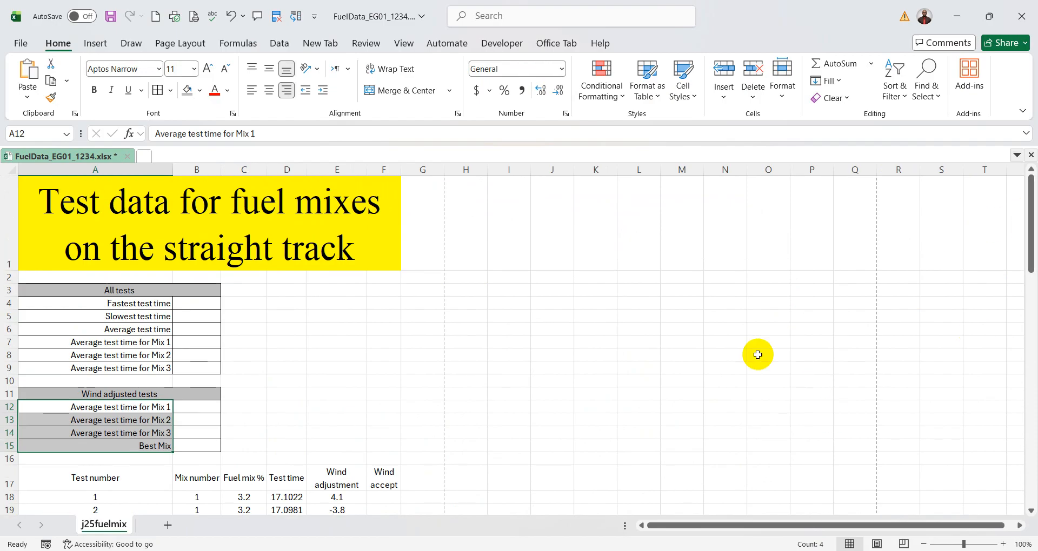
pyautogui.scroll(1, 744, 348)
pyautogui.scroll(1, 745, 347)
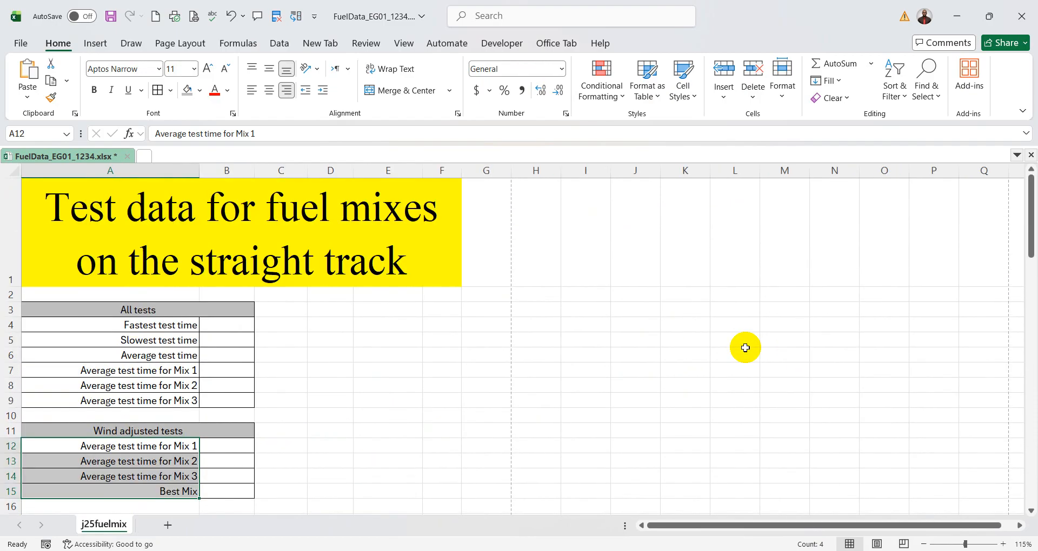
pyautogui.scroll(-1, 745, 348)
pyautogui.scroll(1, 745, 347)
pyautogui.scroll(-1, 745, 347)
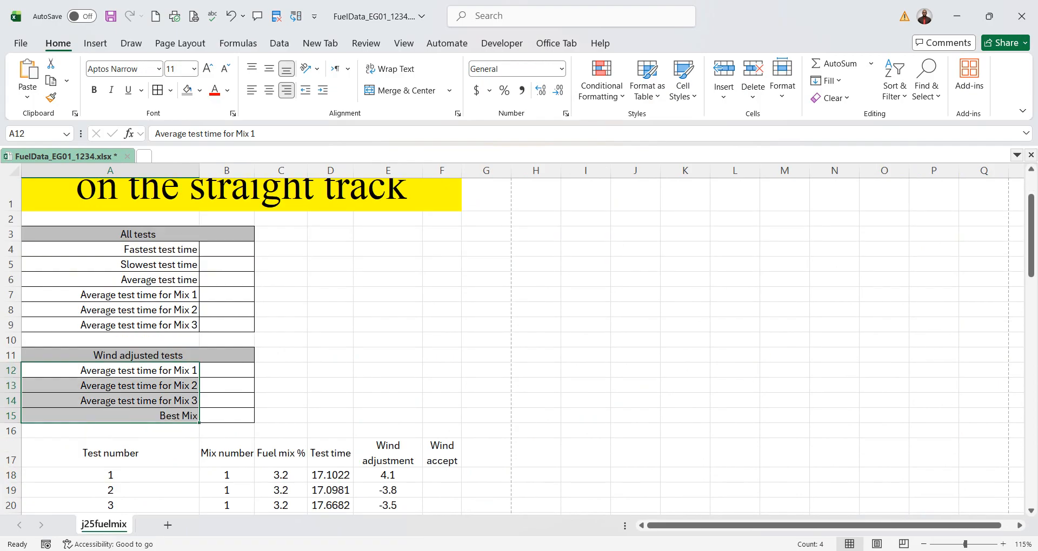
# - Check the heading row in the PDF sample and slightly reduce the height of row 17 in the worksheet
pyautogui.hotkey('alt', 'Tab')
pyautogui.hotkey('alt', 'Tab')
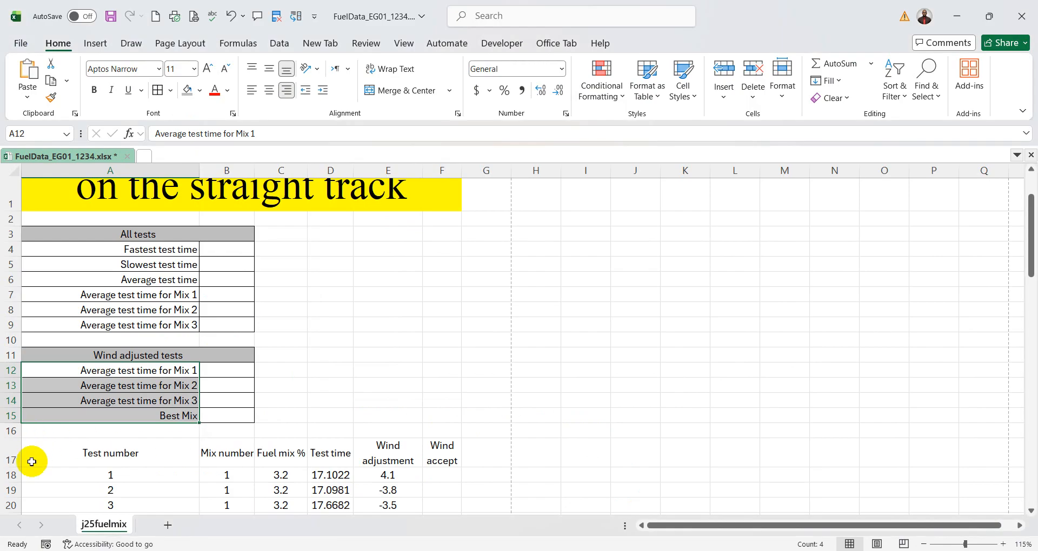
pyautogui.moveTo(18, 467); pyautogui.dragTo(14, 462)
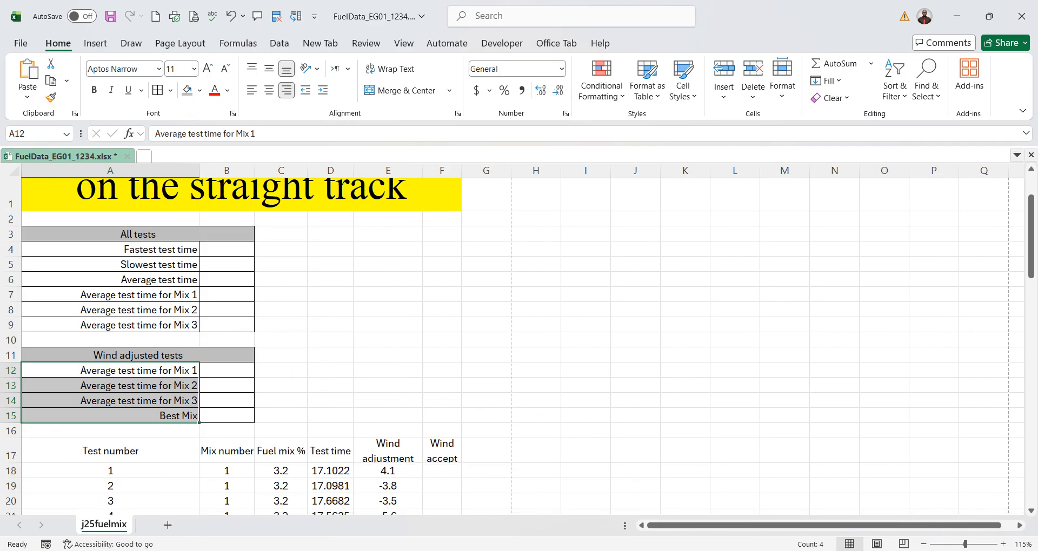
pyautogui.hotkey('alt', 'Tab')
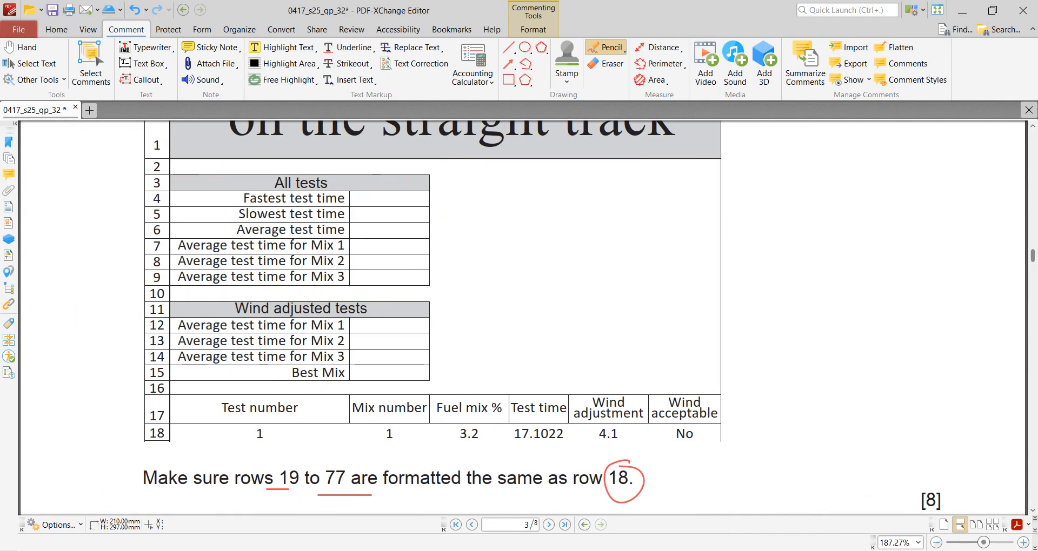
pyautogui.hotkey('alt', 'Tab')
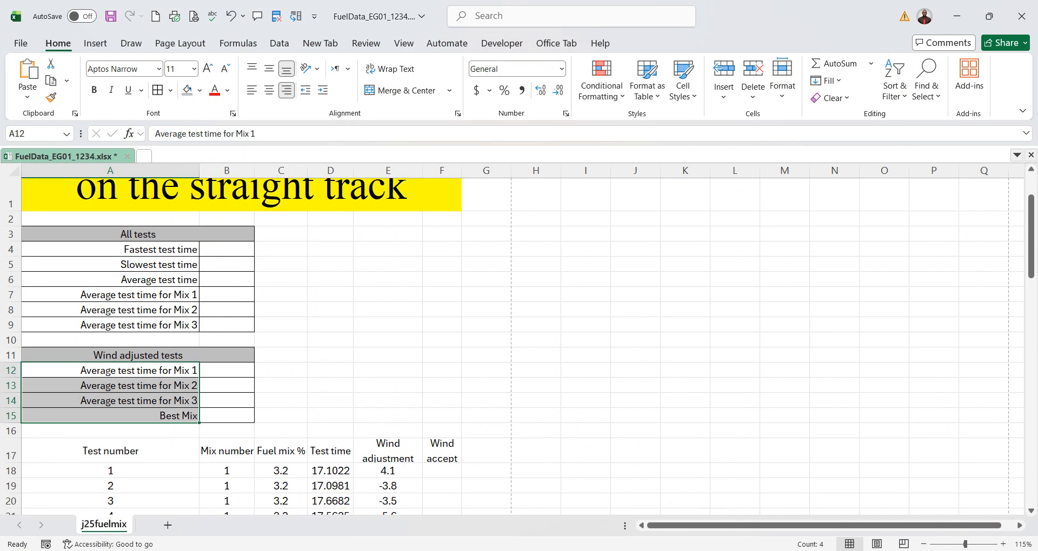
# - Switch to the exam paper PDF, then circle and tick the [8] mark at the end of question 2
pyautogui.hotkey('alt', 'Tab')
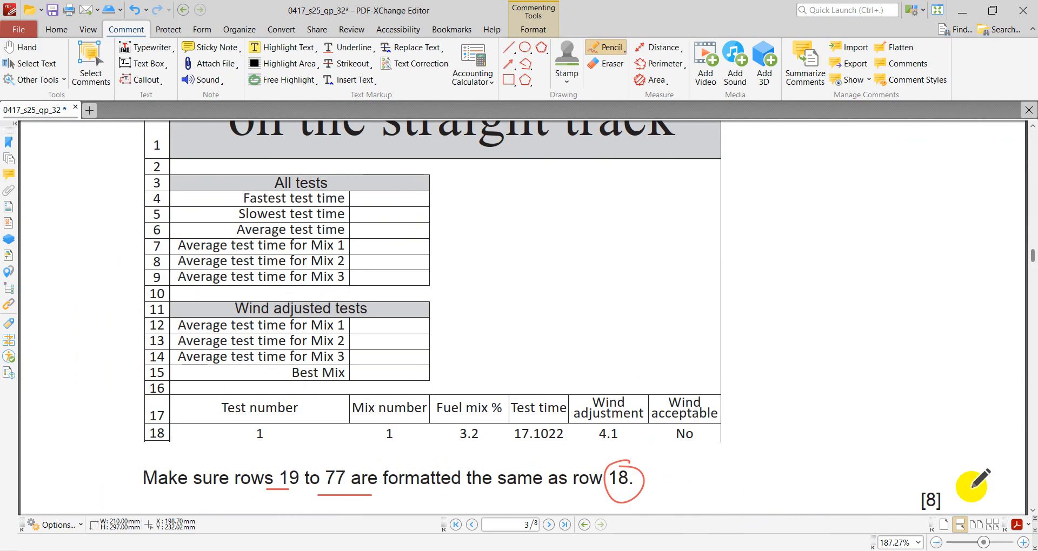
pyautogui.scroll(-1, 926, 473)
pyautogui.moveTo(932, 422)
pyautogui.mouseDown()
pyautogui.moveTo(928, 470)
pyautogui.moveTo(960, 356)
pyautogui.mouseUp()
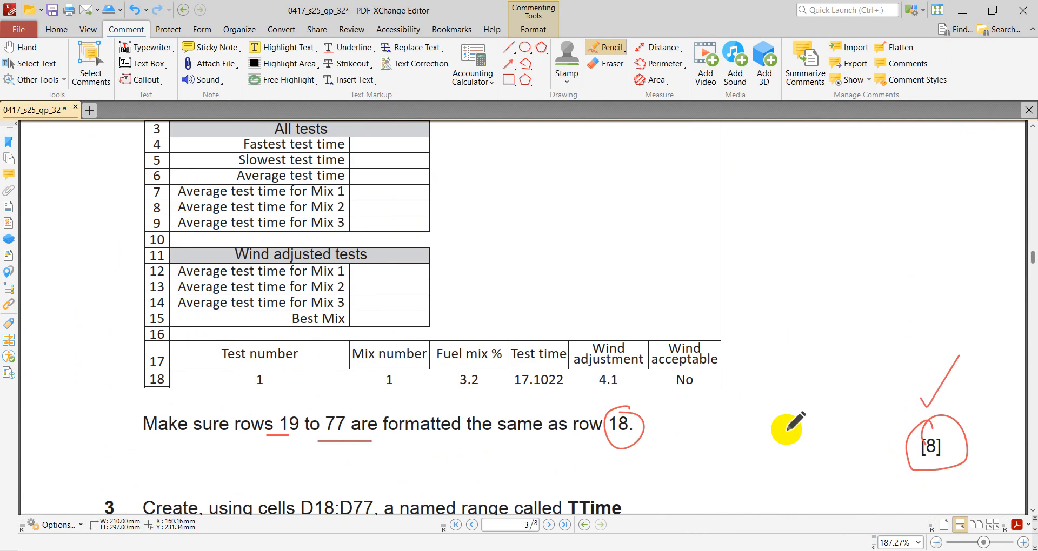
# - In question 3 of the exam paper, underline the range D18:D77 and circle the name TTime
pyautogui.scroll(4, 689, 408)
pyautogui.scroll(-1, 688, 409)
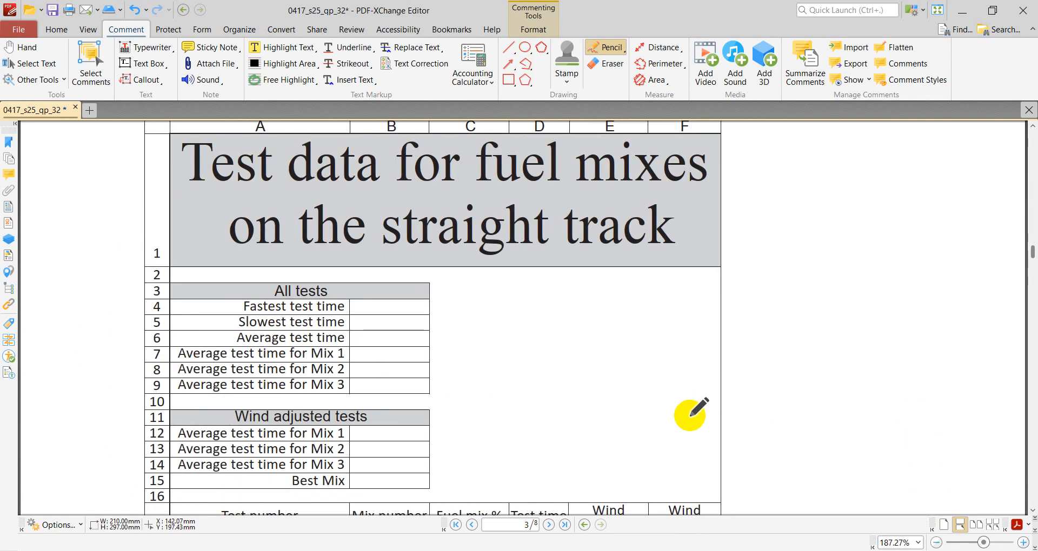
pyautogui.moveTo(779, 550)
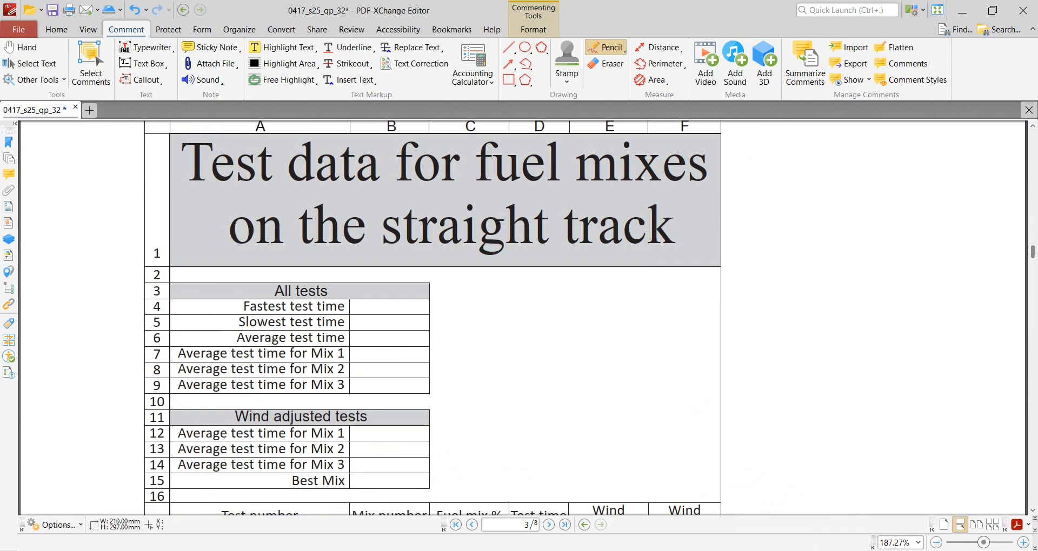
pyautogui.scroll(-5, 708, 380)
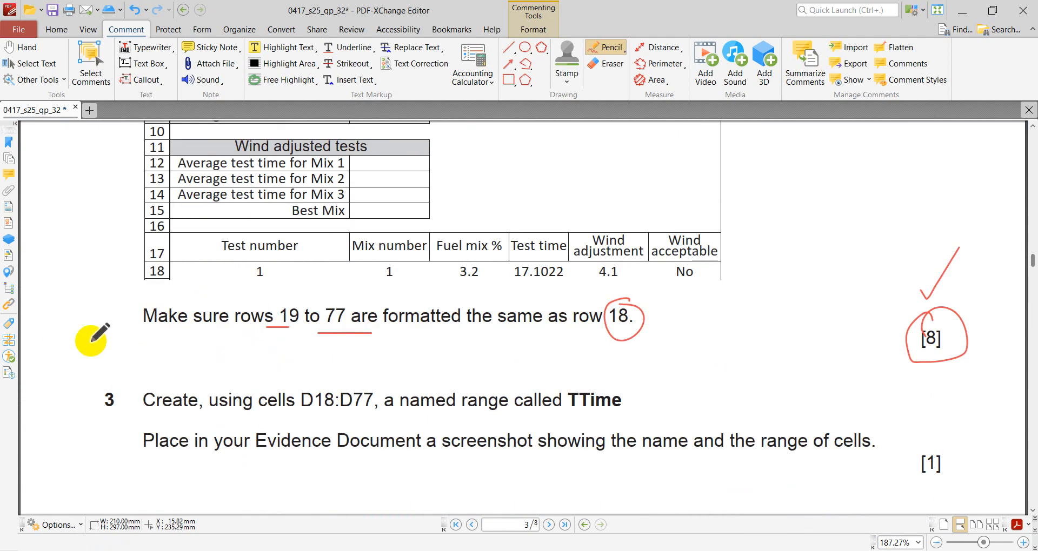
pyautogui.scroll(10, 116, 343)
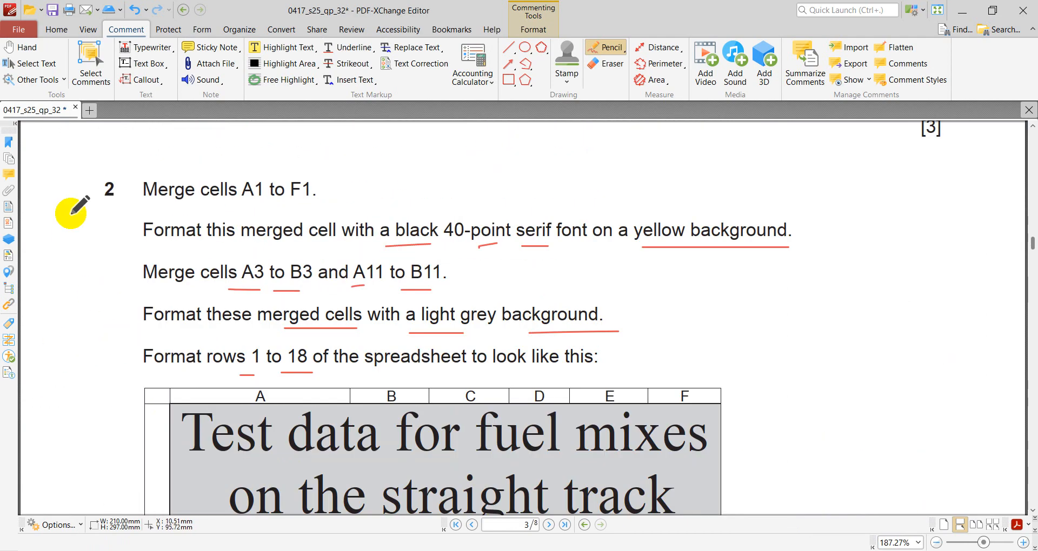
pyautogui.scroll(-10, 238, 292)
pyautogui.scroll(-2, 243, 297)
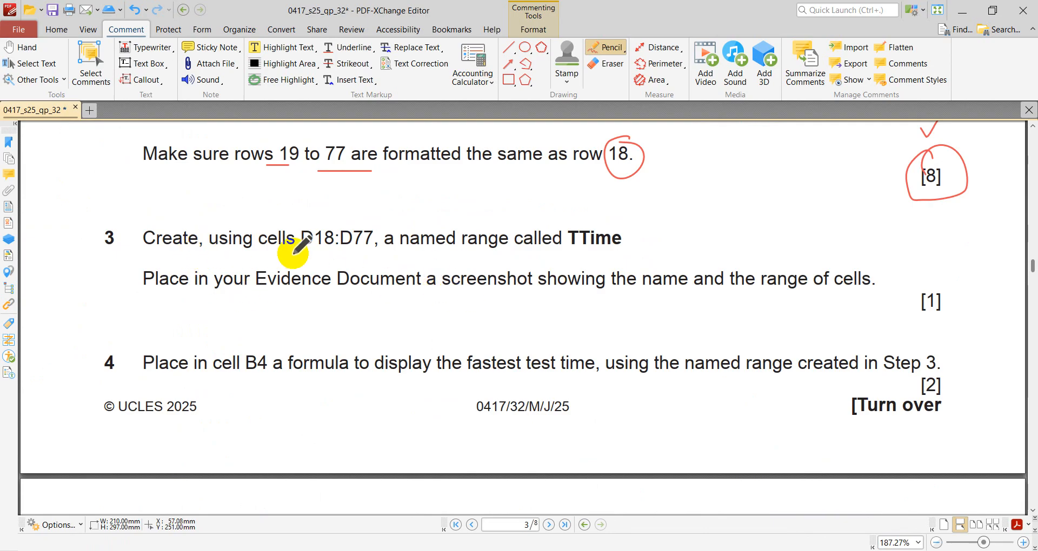
pyautogui.moveTo(308, 253); pyautogui.dragTo(397, 253)
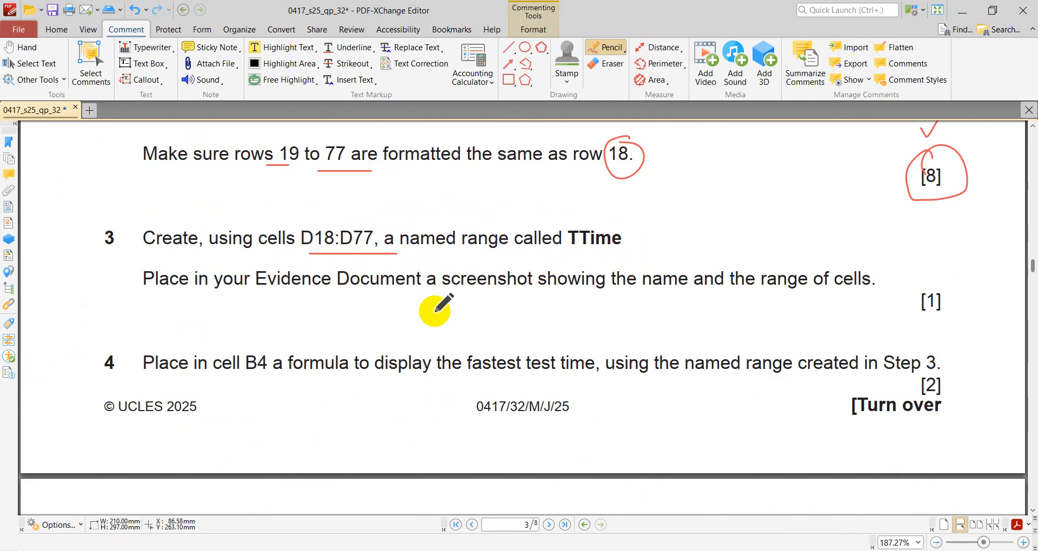
pyautogui.moveTo(620, 220)
pyautogui.mouseDown()
pyautogui.moveTo(563, 237)
pyautogui.moveTo(614, 249)
pyautogui.mouseUp()
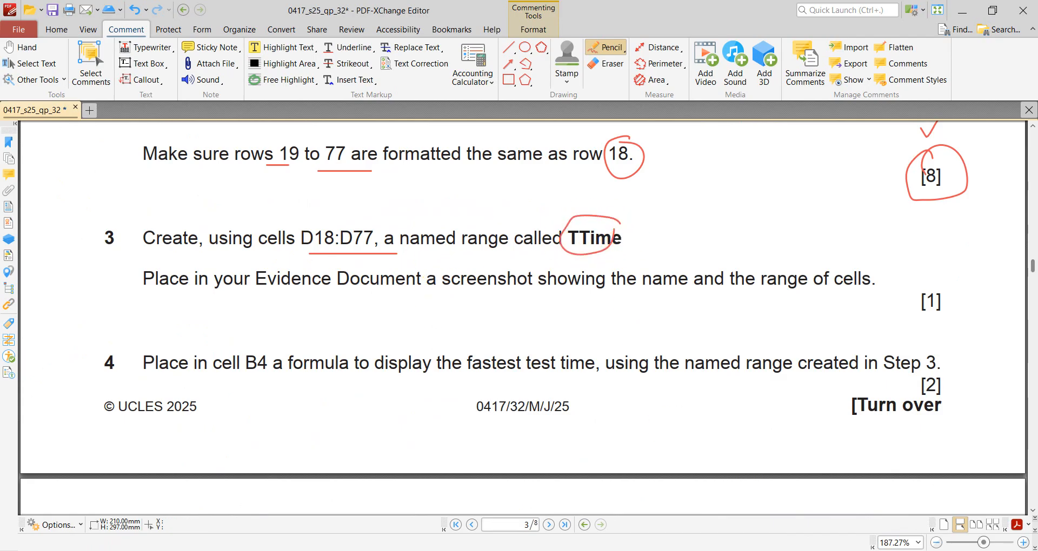
# - Switch to the FuelData workbook in Excel, select the test times D18:D77, and check the range against question 3 in the exam paper
pyautogui.click(779, 550)
pyautogui.scroll(-3, 425, 384)
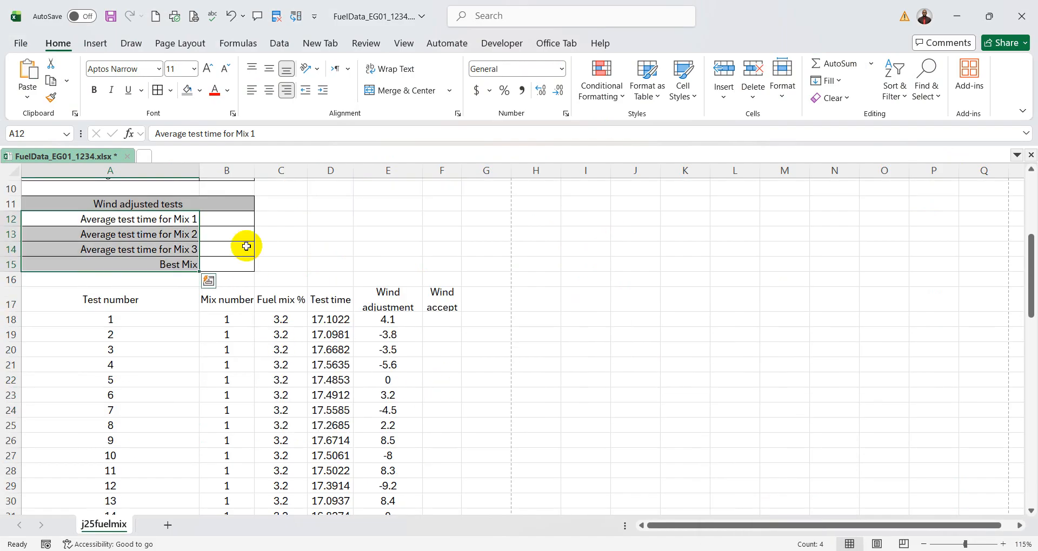
pyautogui.click(339, 321)
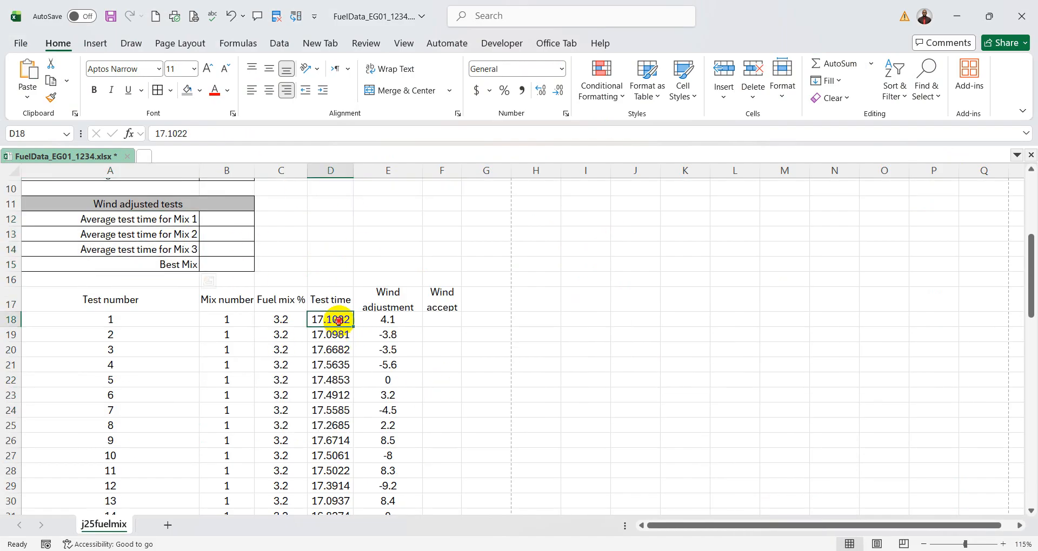
pyautogui.moveTo(339, 321); pyautogui.dragTo(327, 487)
pyautogui.scroll(17, 442, 434)
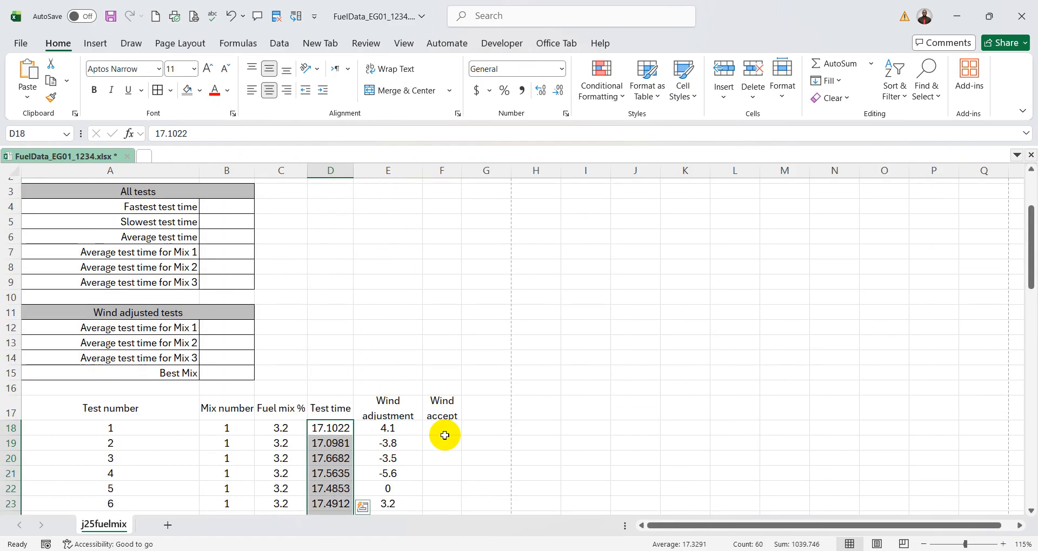
pyautogui.scroll(-2, 444, 435)
pyautogui.hotkey('alt', 'Tab')
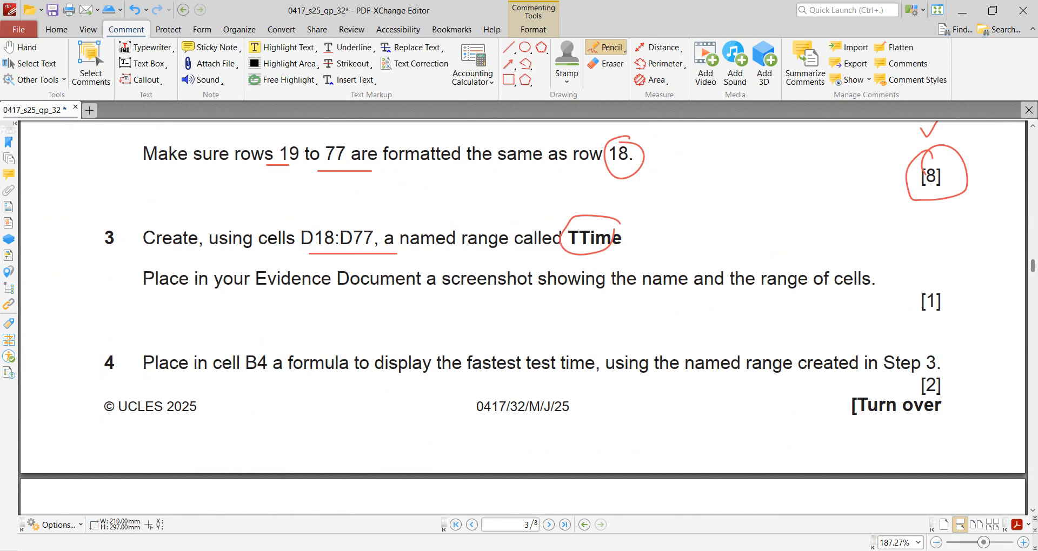
# - Return to the Excel workbook and define the selected test times D18:D77 as a workbook-scoped named range called TTime
pyautogui.click(779, 549)
pyautogui.scroll(-2, 396, 299)
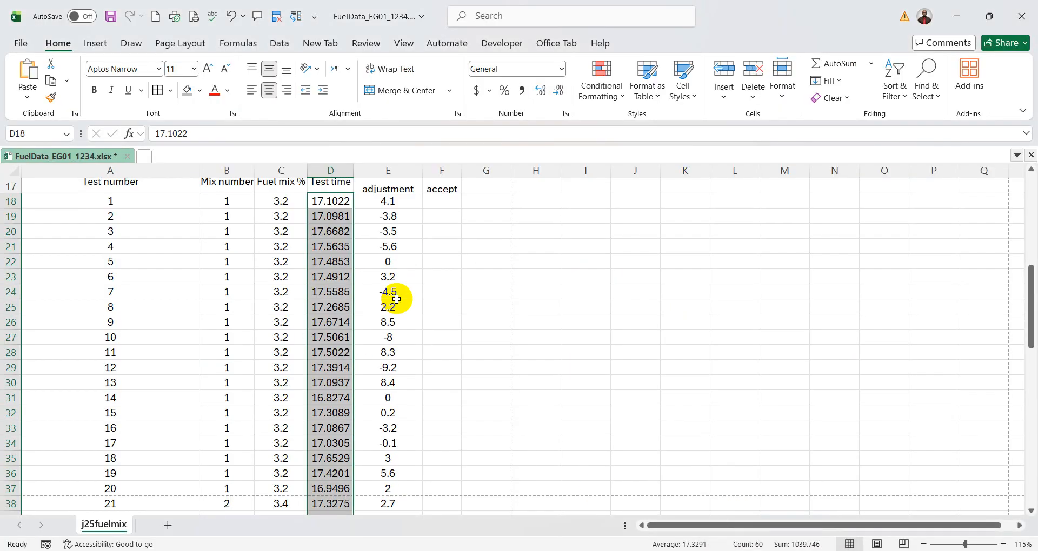
pyautogui.scroll(2, 396, 299)
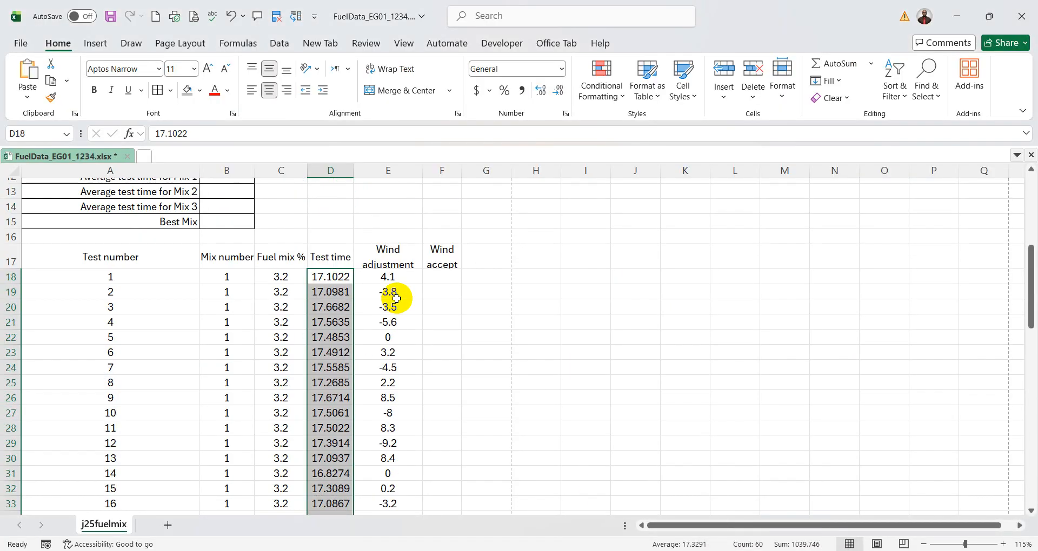
pyautogui.rightClick(334, 277)
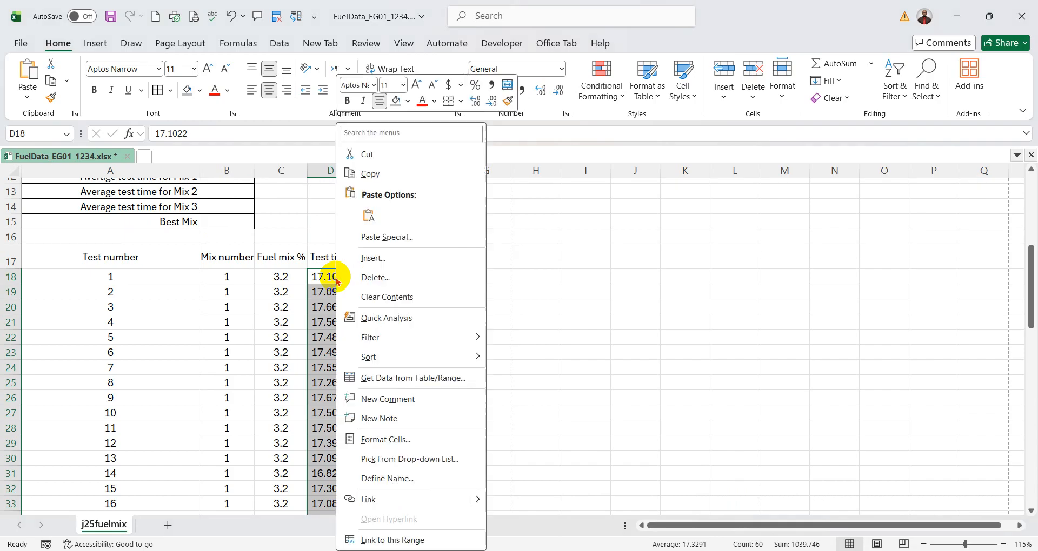
pyautogui.click(409, 479)
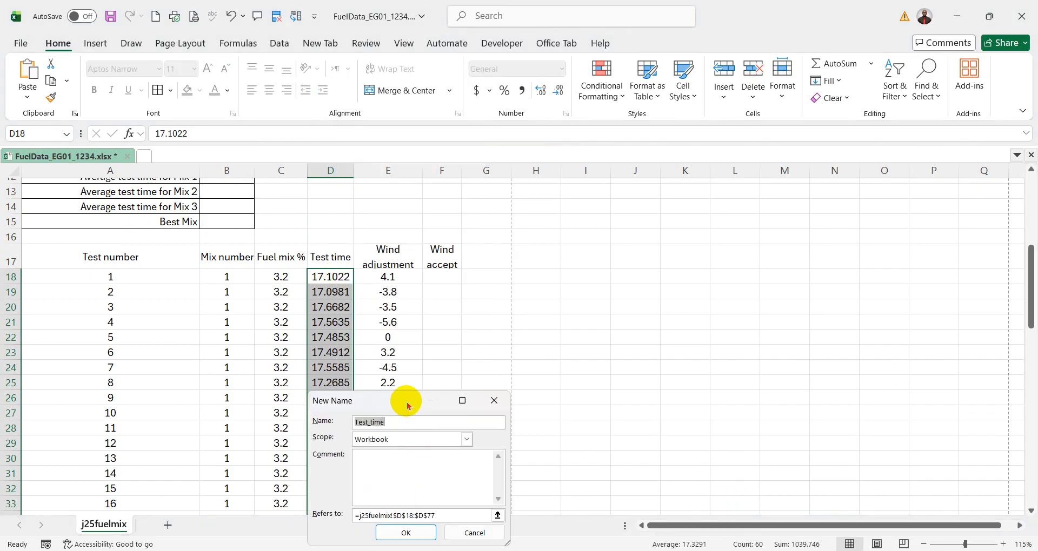
pyautogui.moveTo(405, 400); pyautogui.dragTo(461, 344)
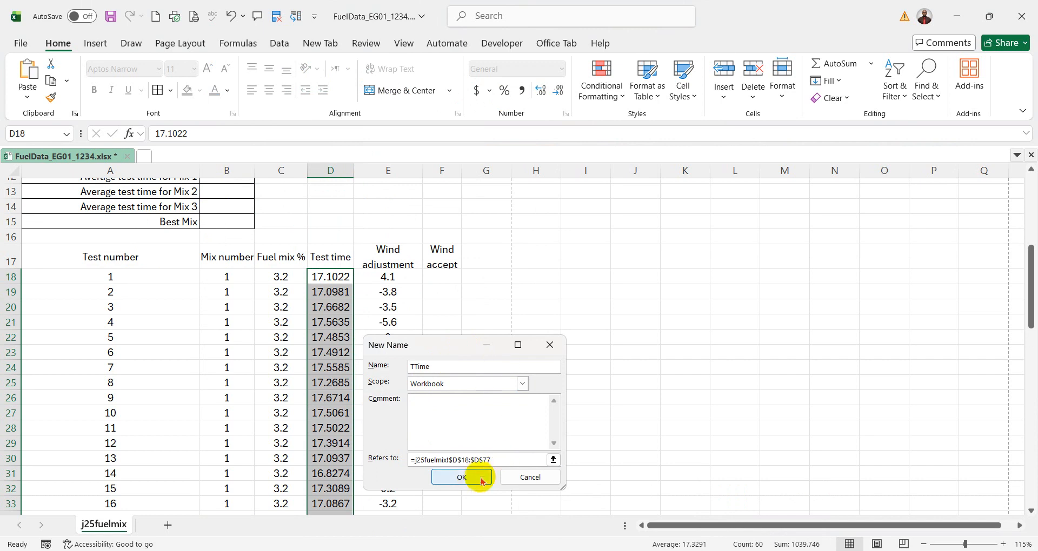
pyautogui.click(472, 477)
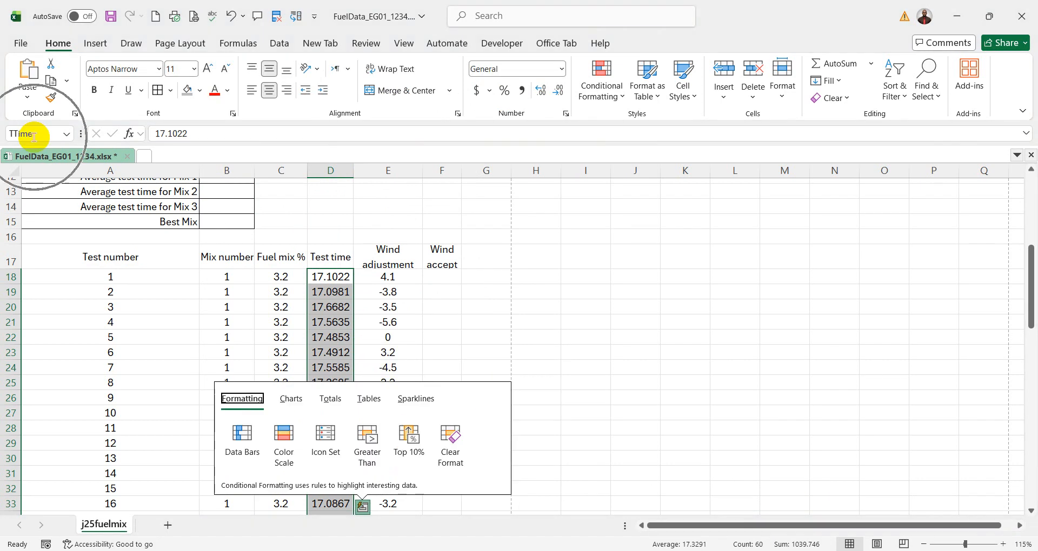
pyautogui.click(634, 304)
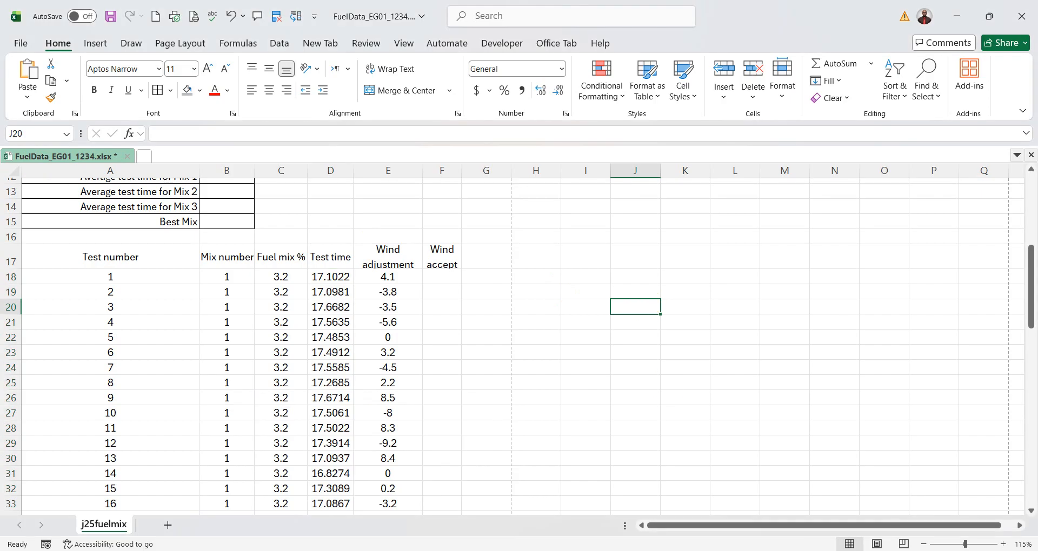
# - Switch to the exam paper PDF and underline "Evidence", "screenshot" and "name" in question 3's instruction
pyautogui.hotkey('alt', 'Tab')
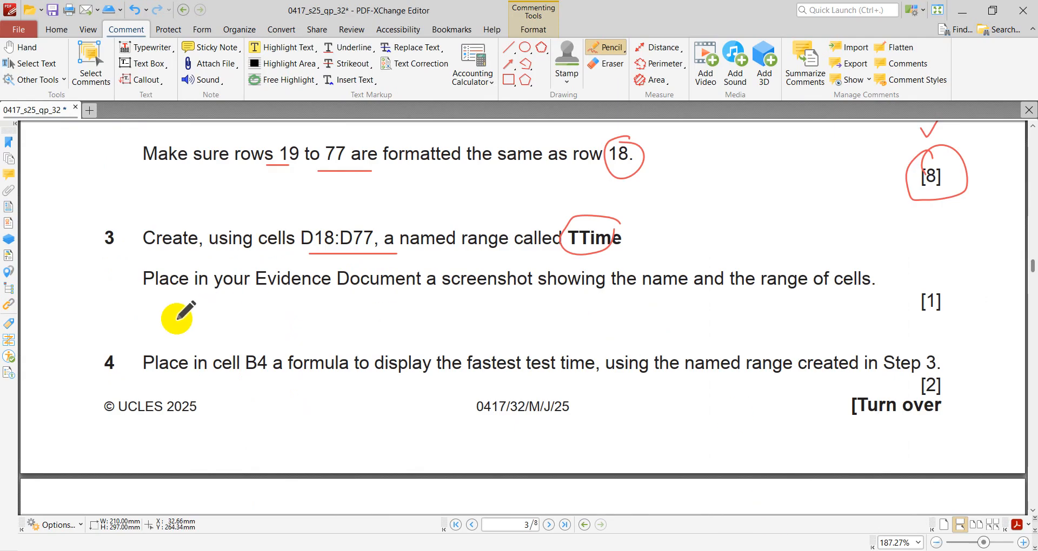
pyautogui.moveTo(260, 294); pyautogui.dragTo(329, 294)
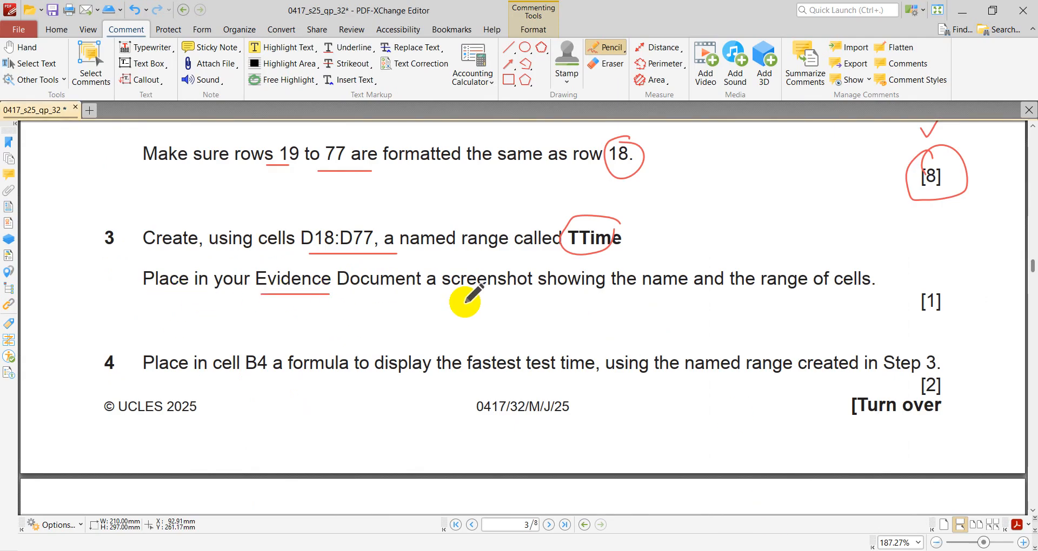
pyautogui.moveTo(440, 301); pyautogui.dragTo(506, 301)
pyautogui.moveTo(646, 297); pyautogui.dragTo(714, 297)
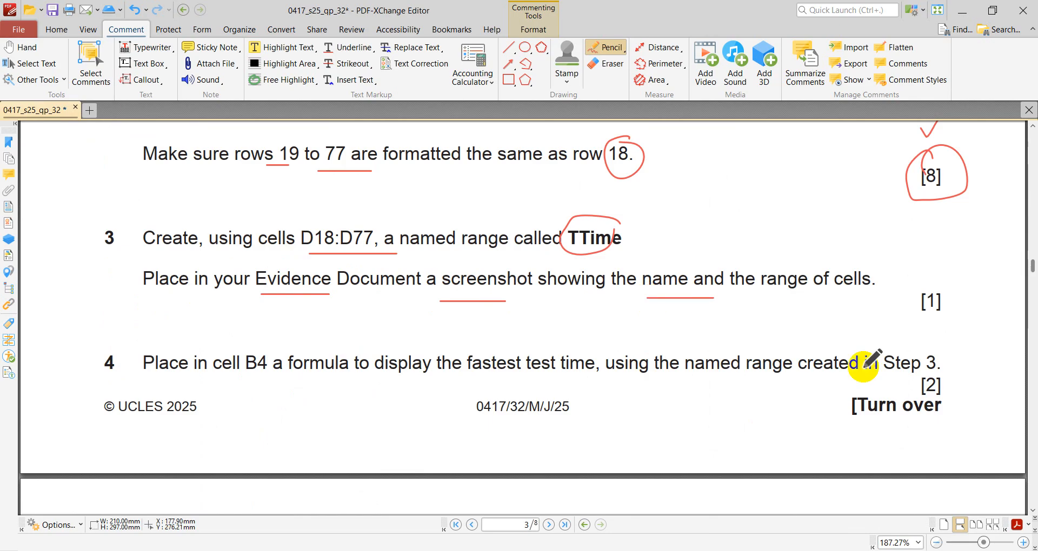
# - Switch to the Excel workbook and open the TTime named range's definition for editing, moving its dialog clear of the ribbon
pyautogui.click(779, 550)
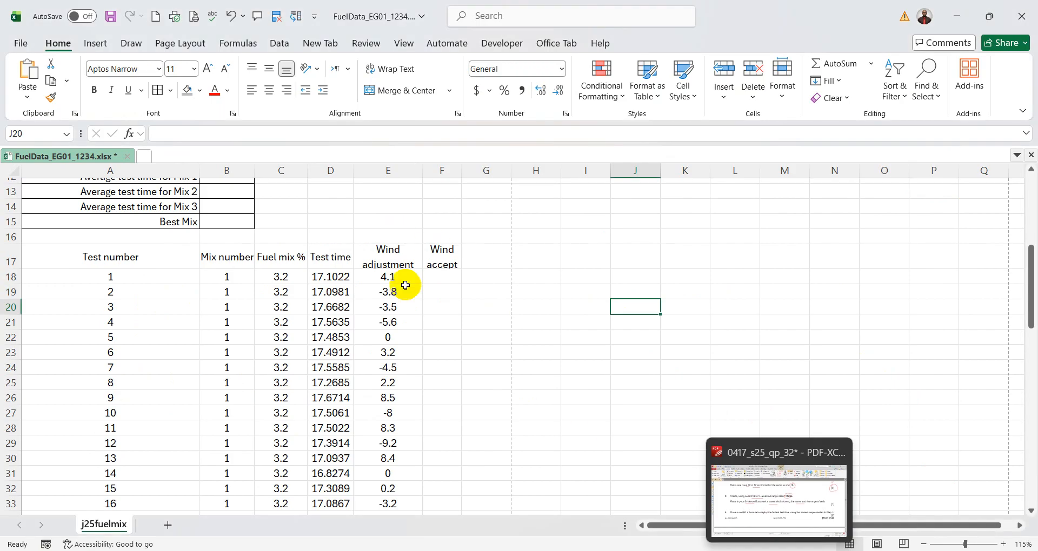
pyautogui.click(239, 45)
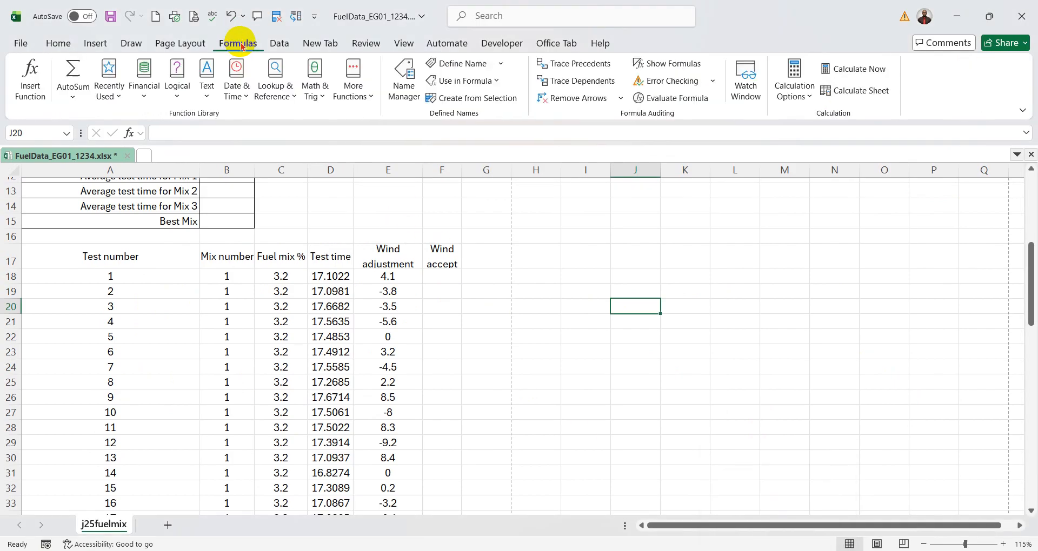
pyautogui.click(405, 80)
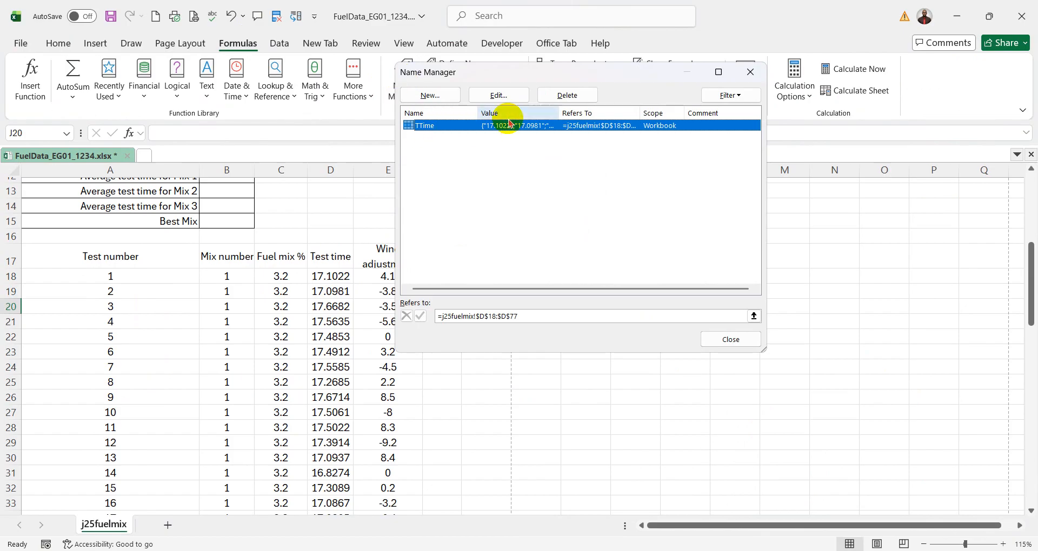
pyautogui.click(498, 95)
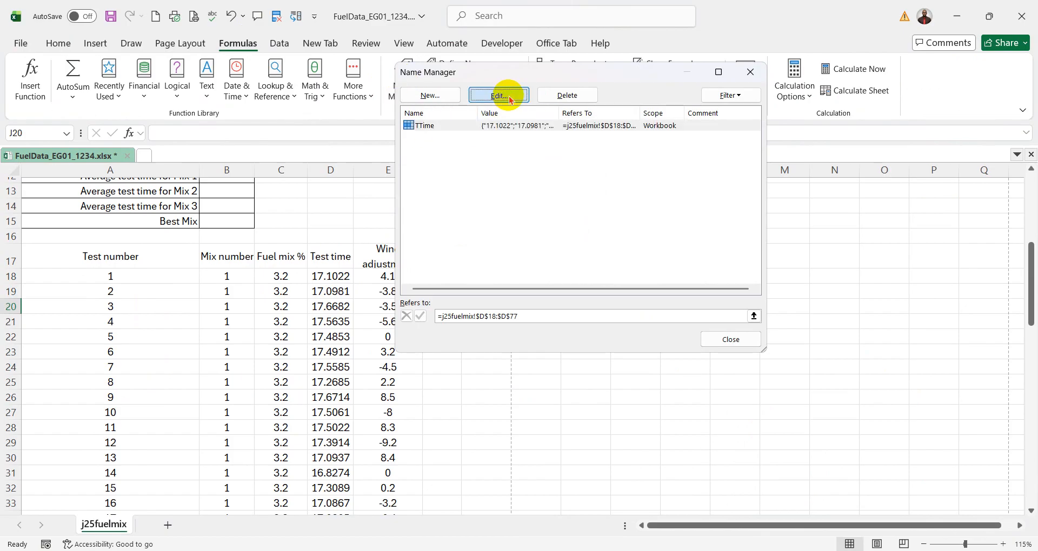
pyautogui.moveTo(576, 139); pyautogui.dragTo(477, 184)
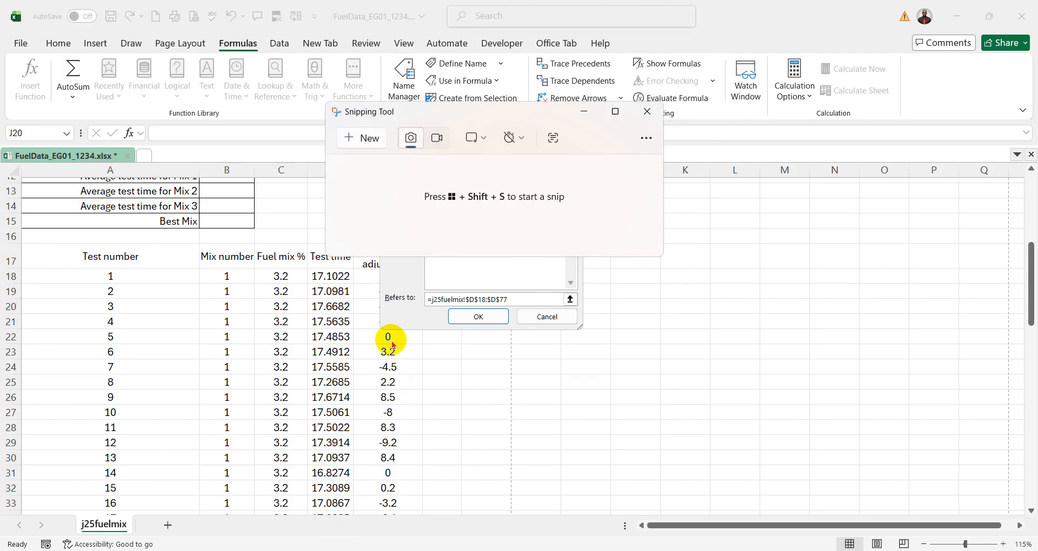
# - Snip the Edit Name dialog showing TTime and its cell range with Snipping Tool, and copy the screenshot
pyautogui.click(370, 139)
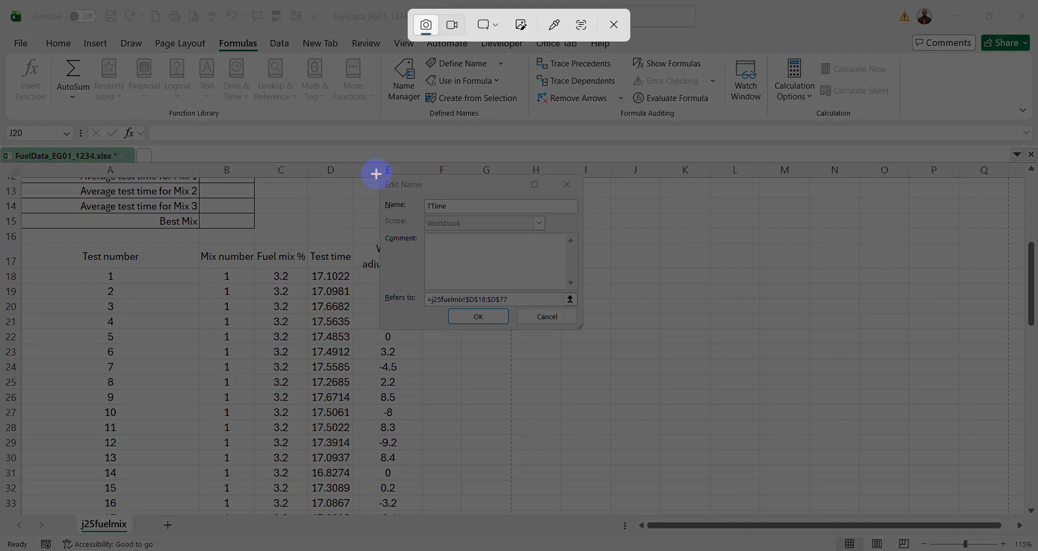
pyautogui.moveTo(379, 172); pyautogui.dragTo(587, 331)
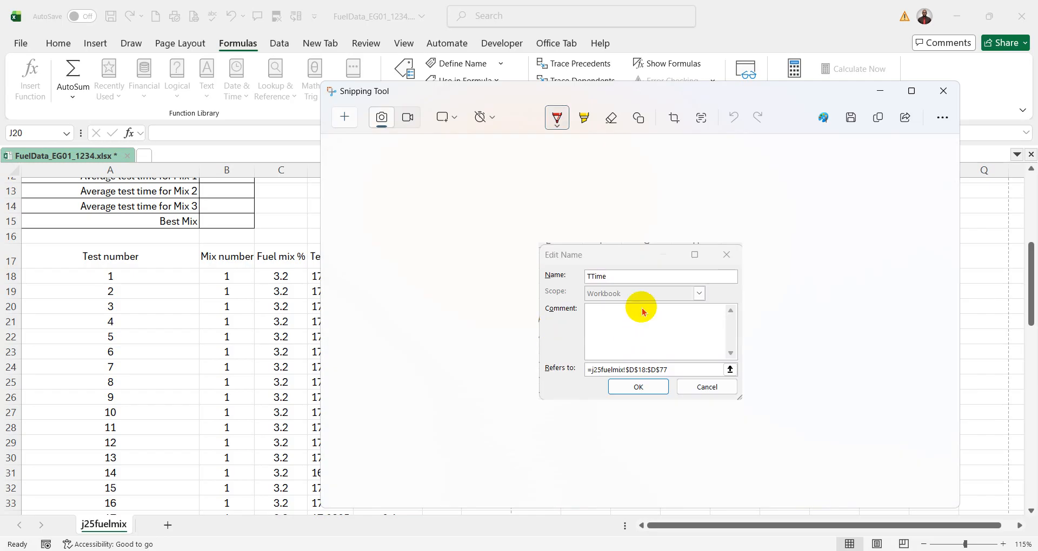
pyautogui.rightClick(630, 294)
pyautogui.click(660, 334)
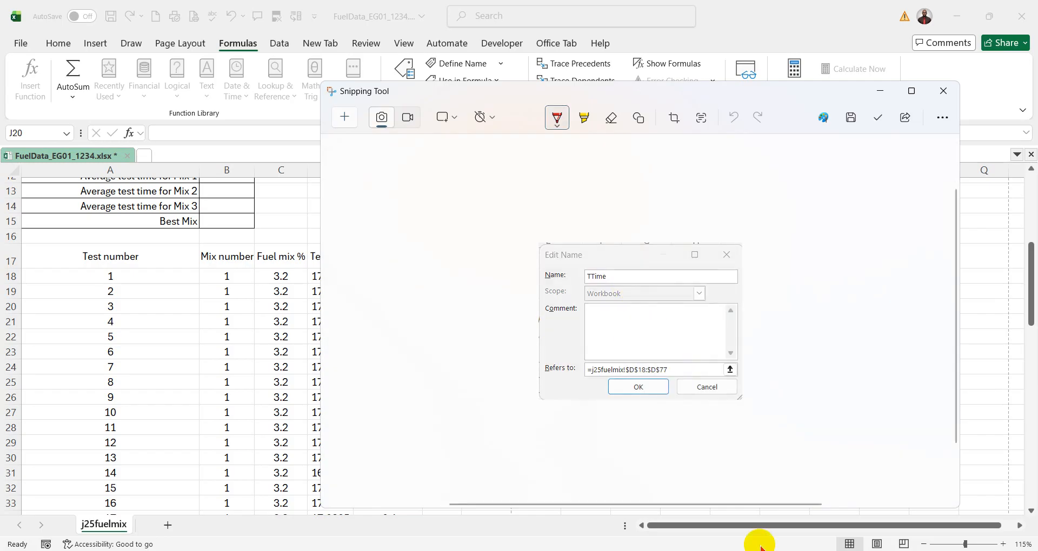
# - Switch to the exam paper PDF and tick question 3 beside its number
pyautogui.moveTo(736, 550)
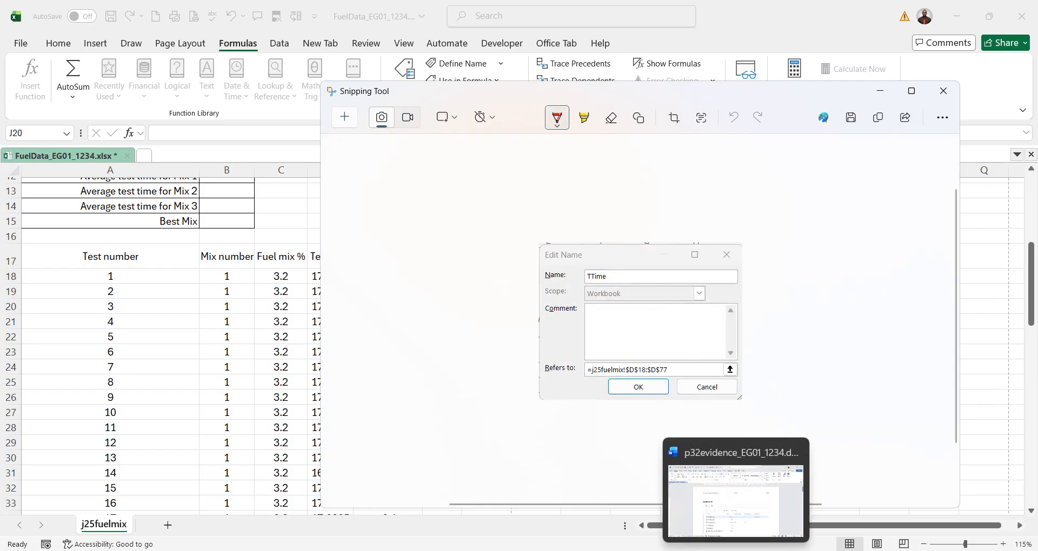
pyautogui.click(774, 550)
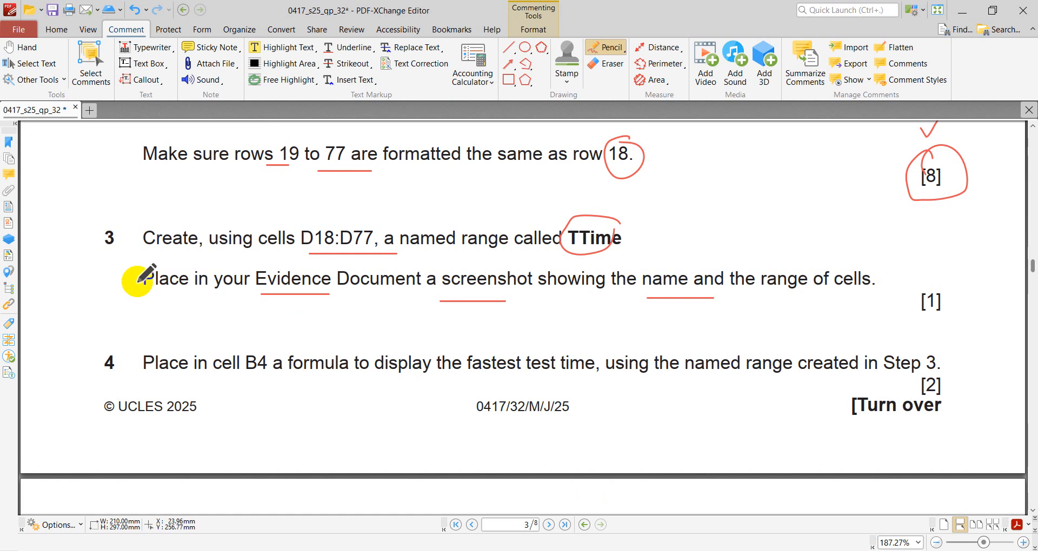
pyautogui.moveTo(72, 244); pyautogui.dragTo(125, 210)
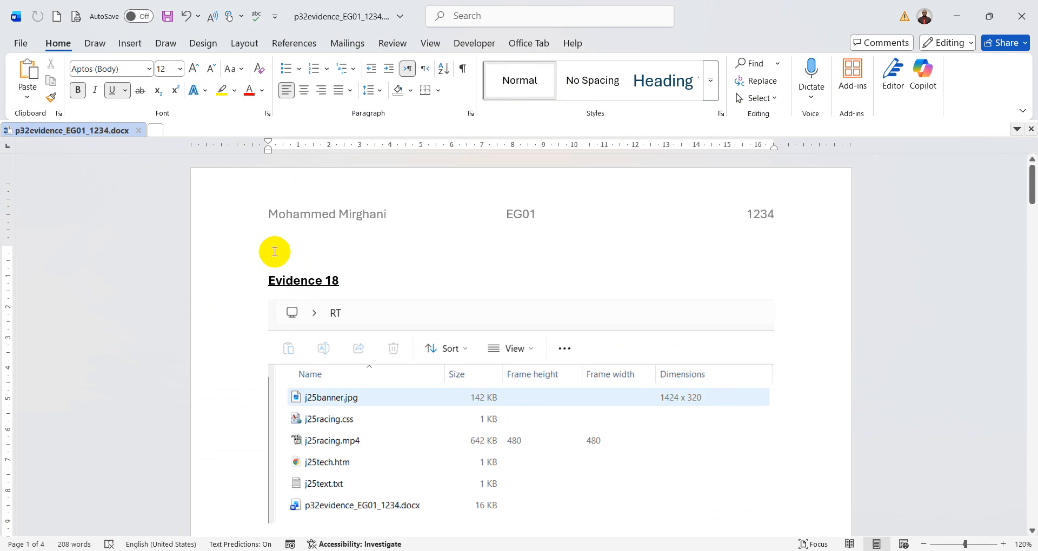
# - In the p32evidence Word document, add the heading "Question 3 Evidence" above Evidence 18, paste the screenshot beneath it, and save
pyautogui.write('Question 3 Evidence')
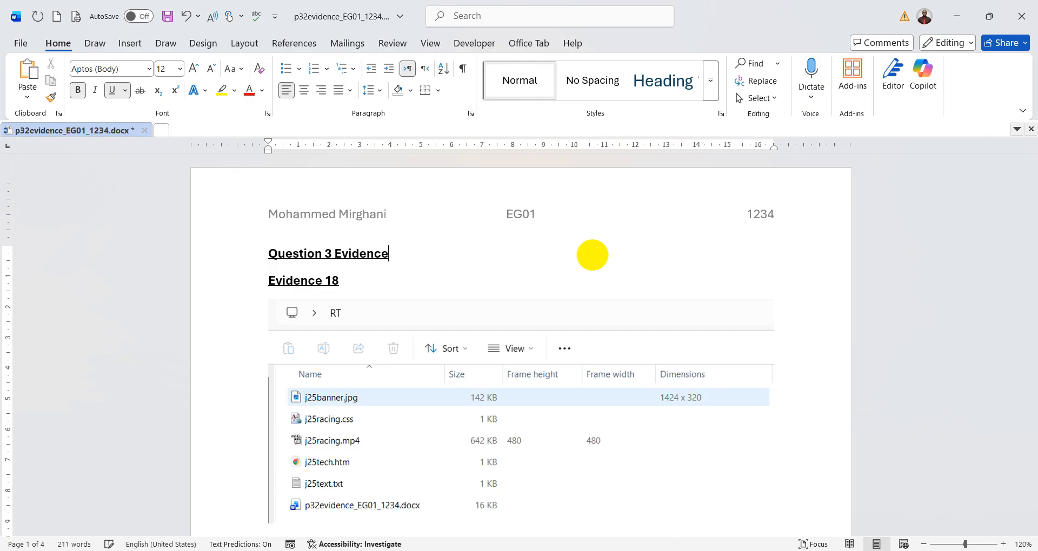
pyautogui.press('Return')
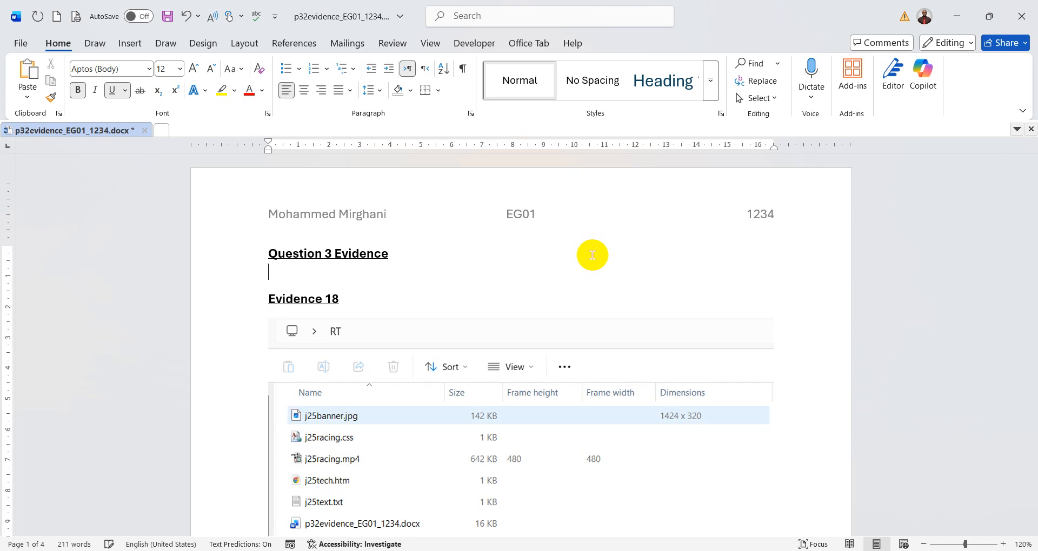
pyautogui.hotkey('ctrl', 'v')
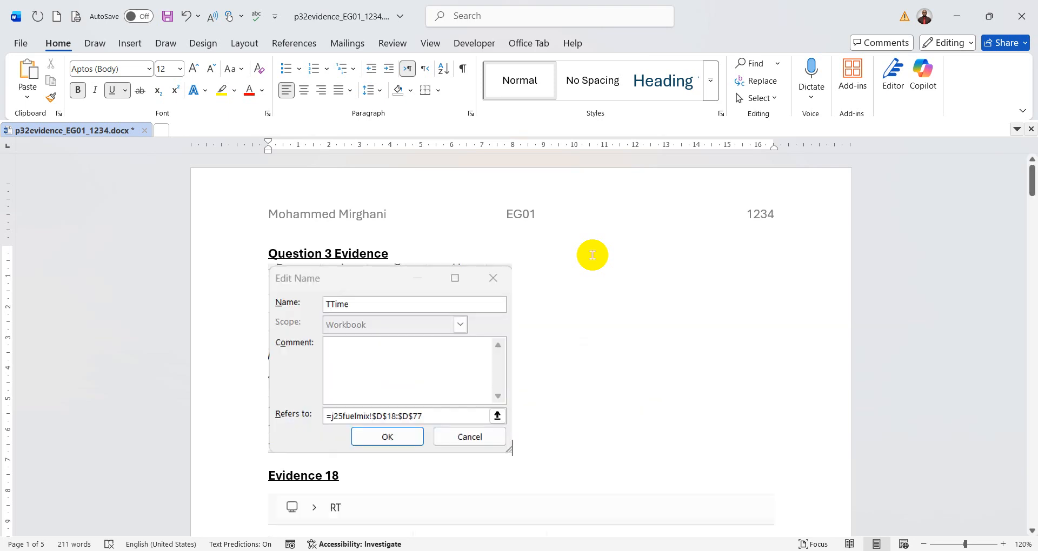
pyautogui.click(168, 17)
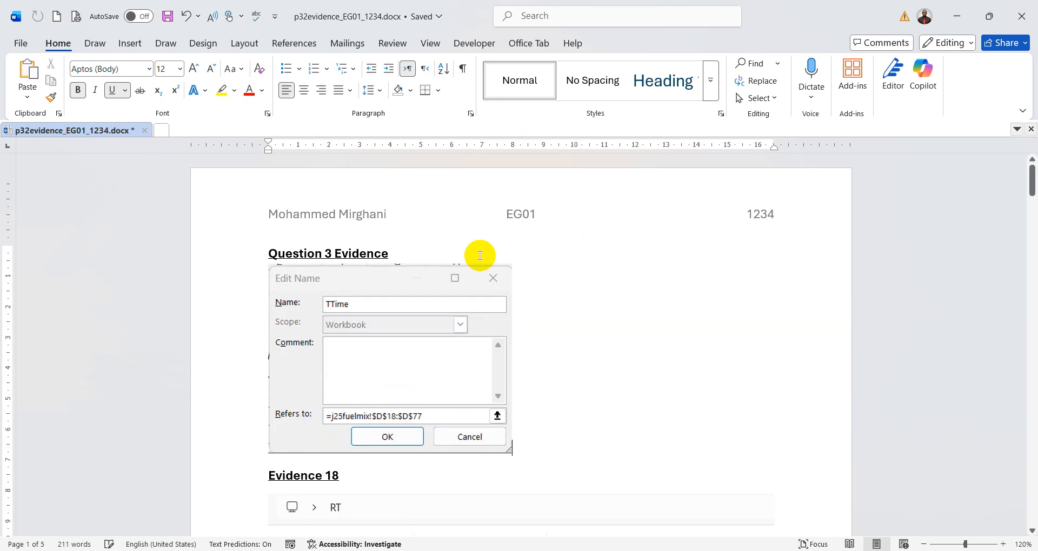
# - Switch to the exam paper PDF and underline "B4", "formula", "display", "fastest test" and "named range created" in question 4
pyautogui.hotkey('alt', 'Tab')
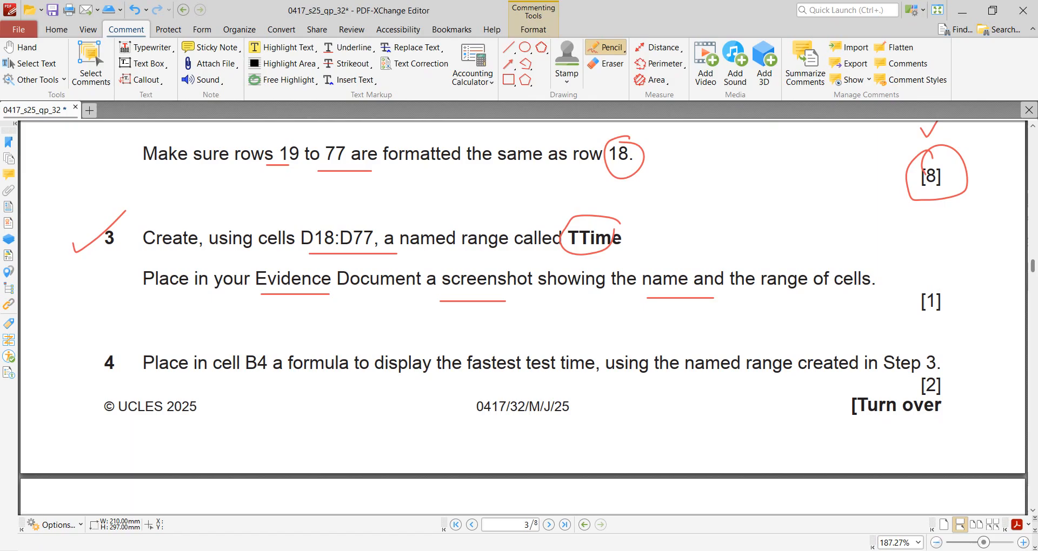
pyautogui.scroll(-1, 497, 343)
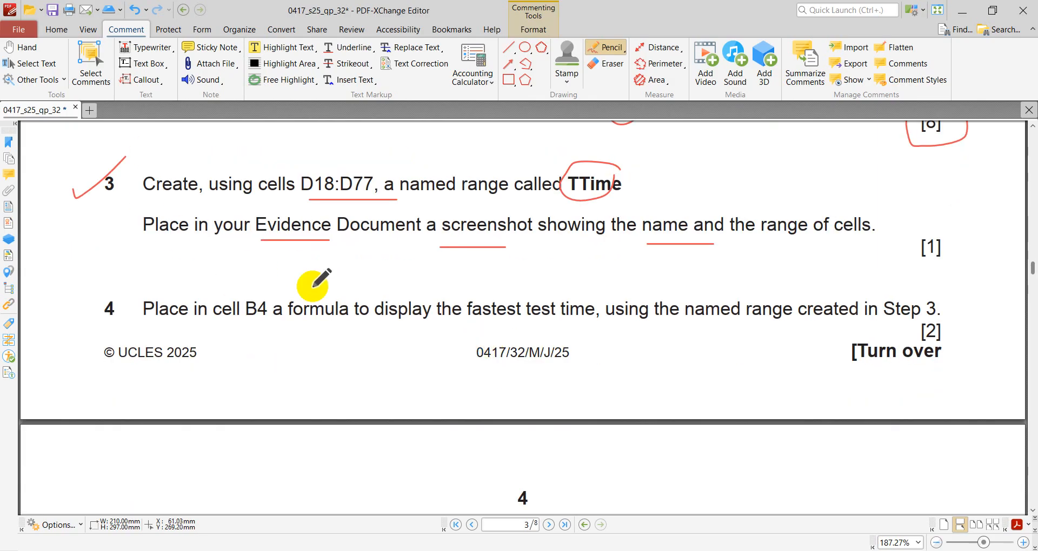
pyautogui.scroll(-1, 312, 287)
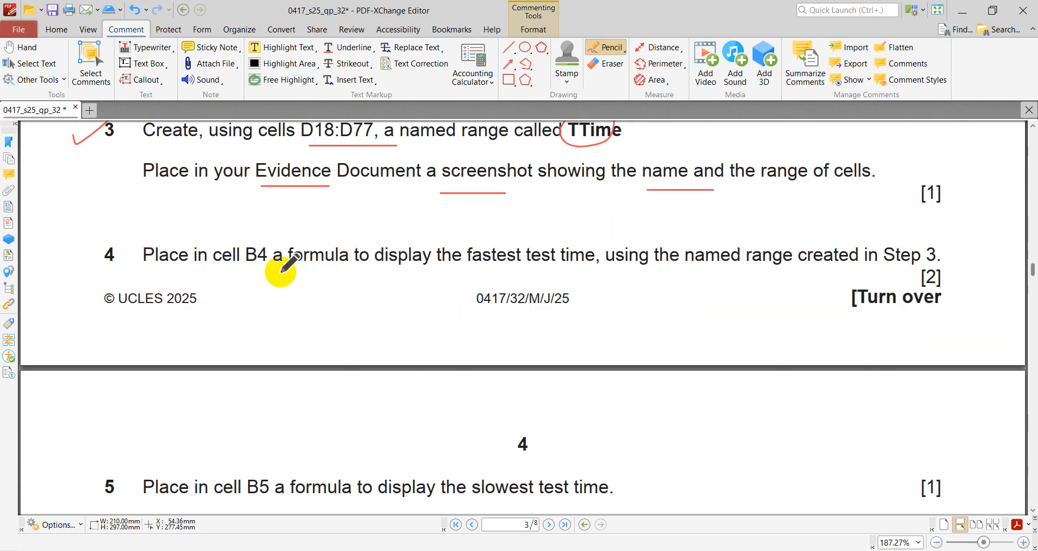
pyautogui.hotkey('alt', 'Tab')
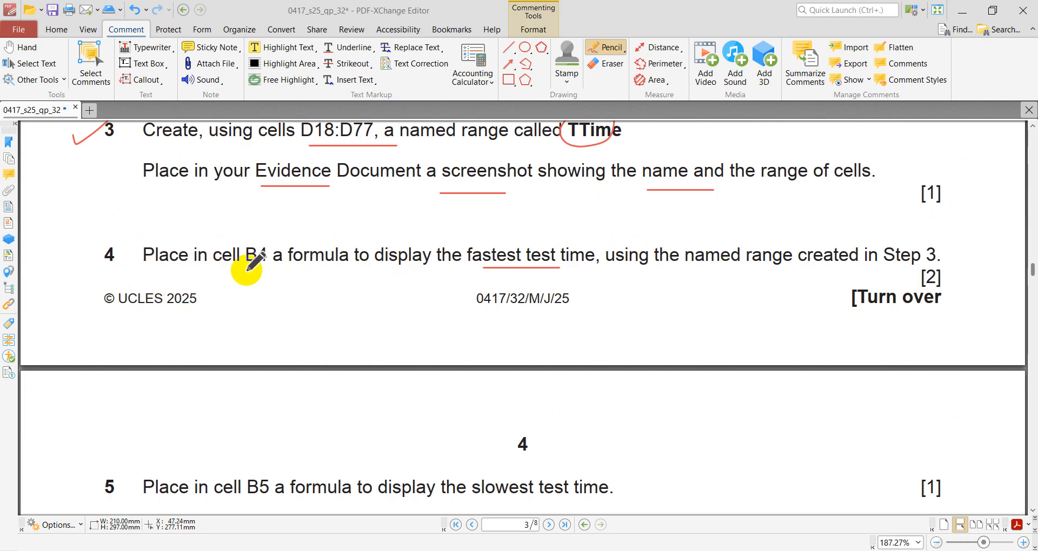
pyautogui.moveTo(242, 270); pyautogui.dragTo(347, 273)
pyautogui.moveTo(378, 278); pyautogui.dragTo(409, 277)
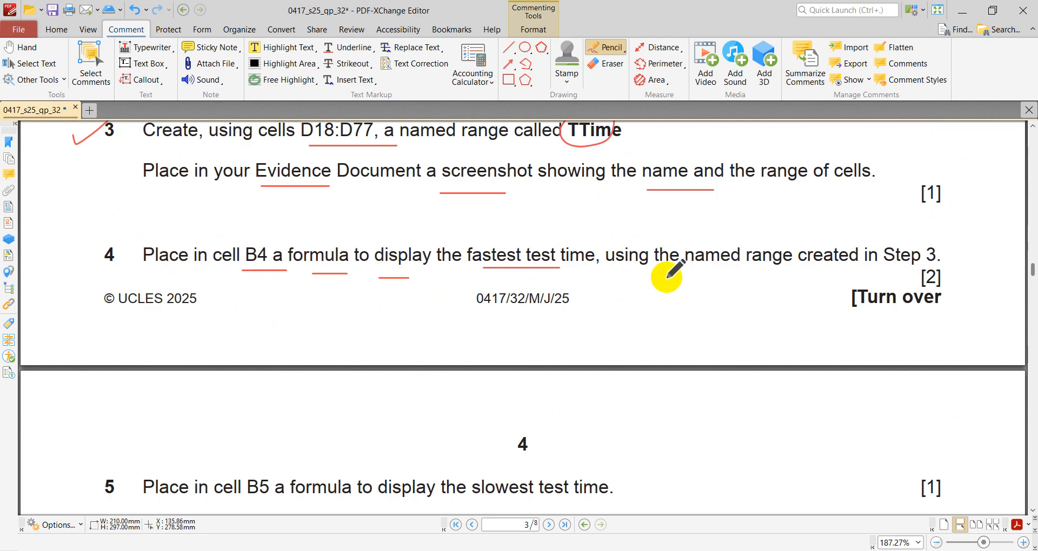
pyautogui.moveTo(713, 272); pyautogui.dragTo(821, 274)
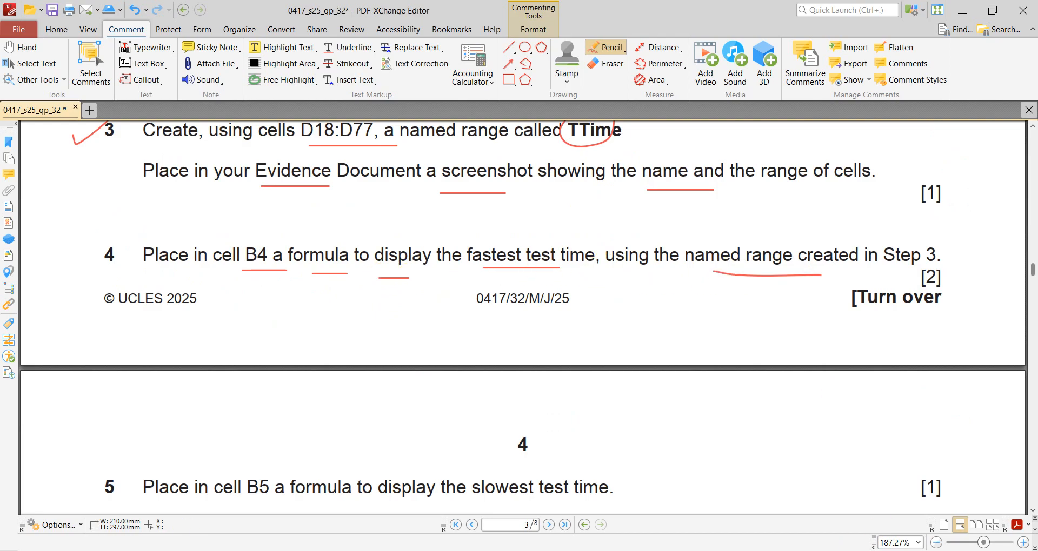
# - Switch to the FuelData_ workbook, select cell B4 beside Fastest test time, and examine the Test time data below
pyautogui.click(702, 550)
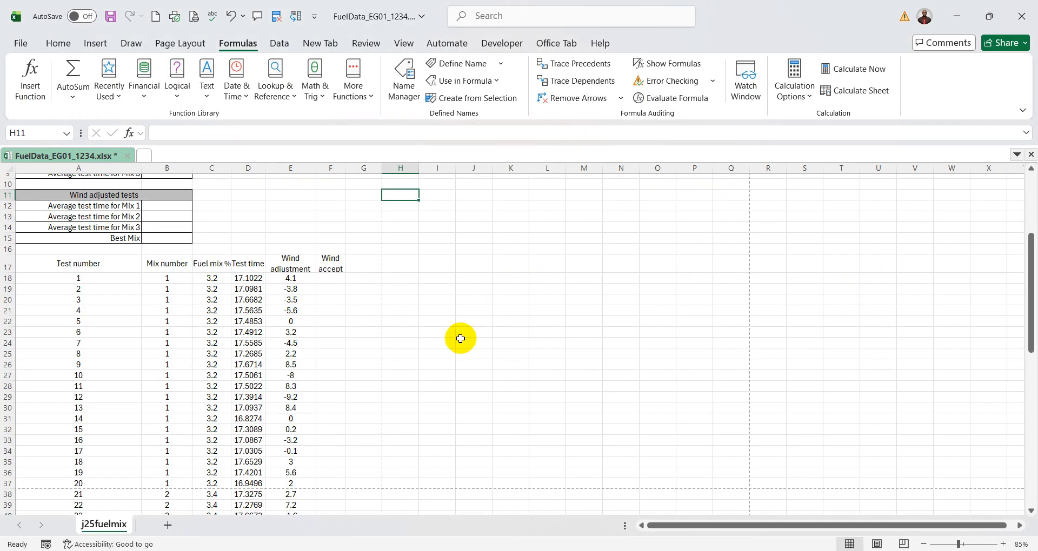
pyautogui.scroll(3, 460, 339)
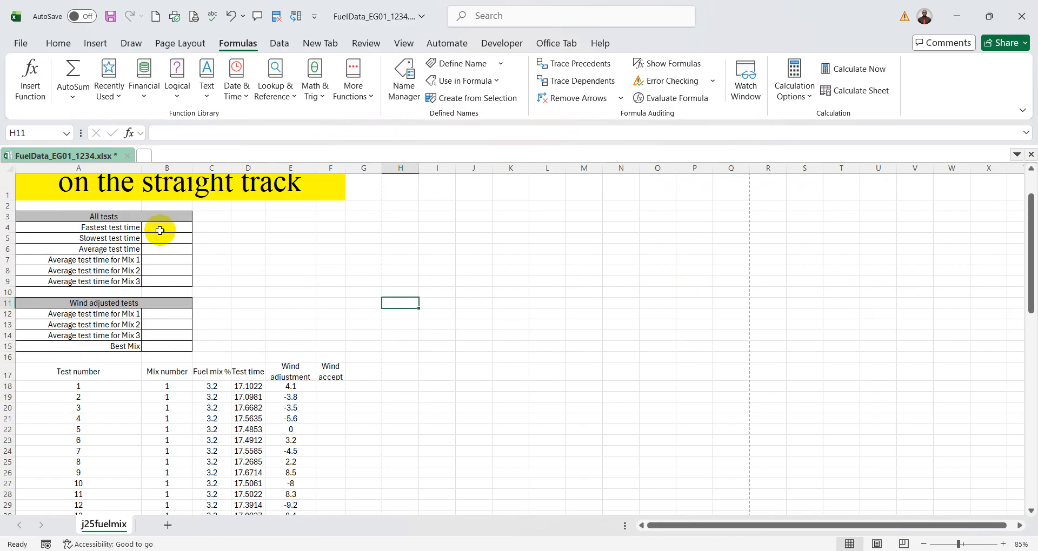
pyautogui.click(160, 231)
pyautogui.scroll(-3, 387, 325)
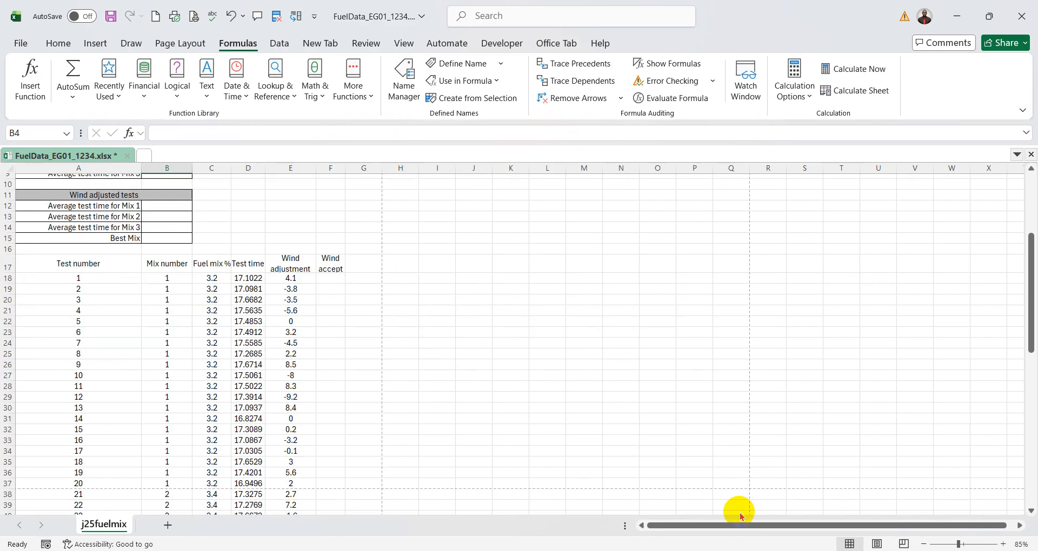
# - Switch to the exam paper PDF and circle "named range created" in question 4
pyautogui.click(727, 550)
pyautogui.moveTo(857, 230)
pyautogui.mouseDown()
pyautogui.moveTo(744, 227)
pyautogui.moveTo(855, 285)
pyautogui.moveTo(856, 228)
pyautogui.mouseUp()
# - Return to the FuelData_ workbook, review the Test time values from D18 downward against question 4, and select cell B4 for the fastest test time
pyautogui.hotkey('alt', 'Tab')
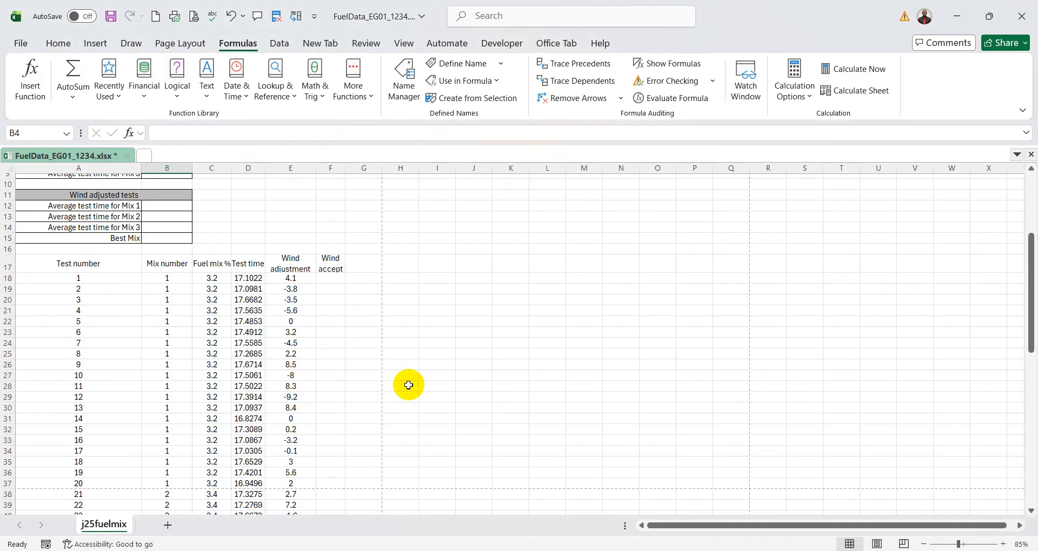
pyautogui.click(251, 277)
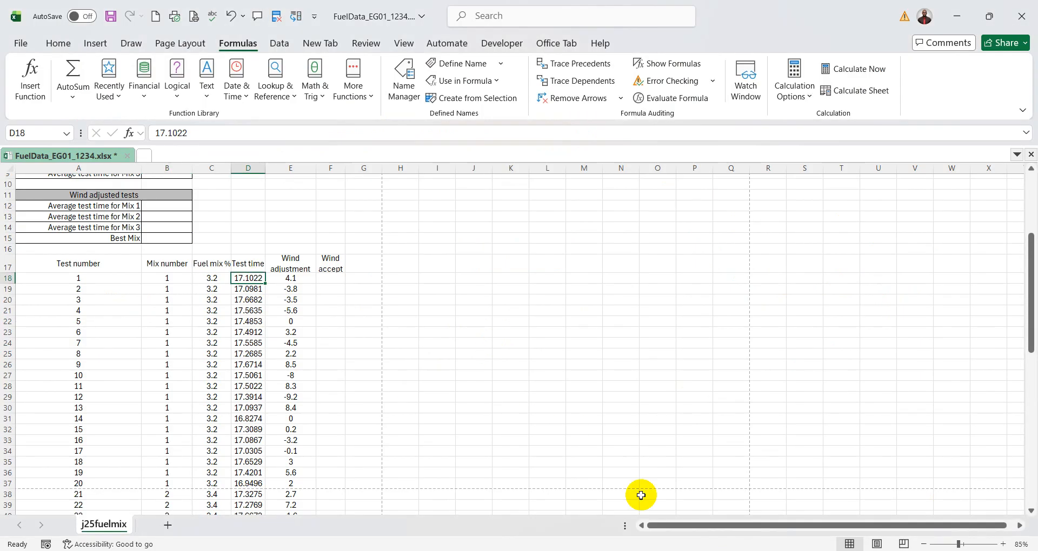
pyautogui.hotkey('alt', 'Tab')
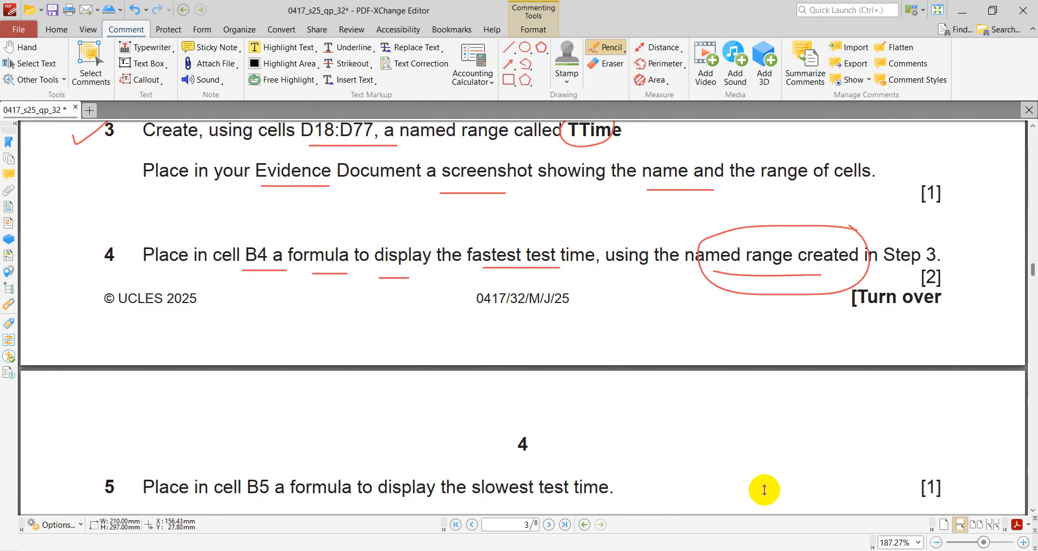
pyautogui.click(772, 550)
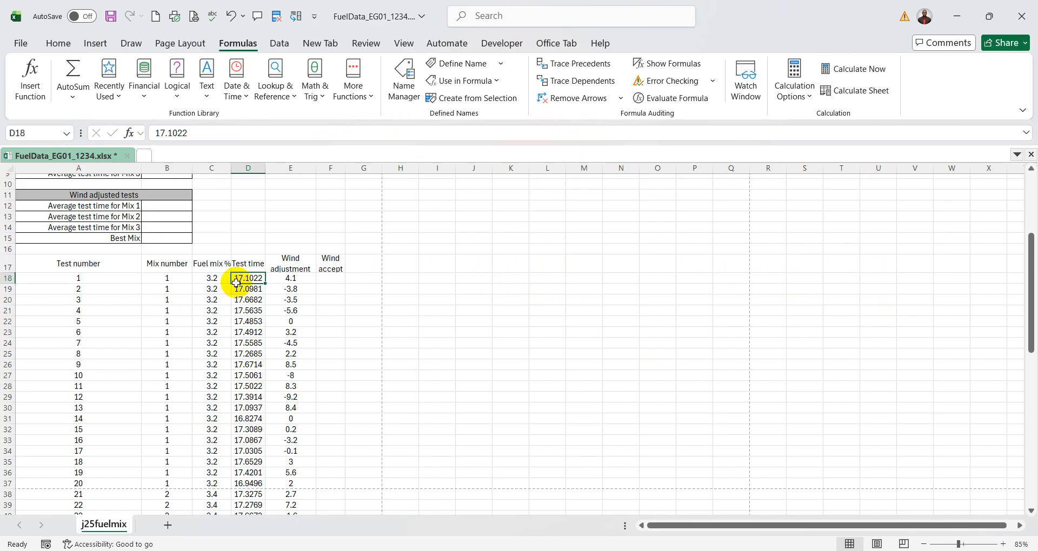
pyautogui.scroll(3, 257, 348)
pyautogui.scroll(-1, 257, 348)
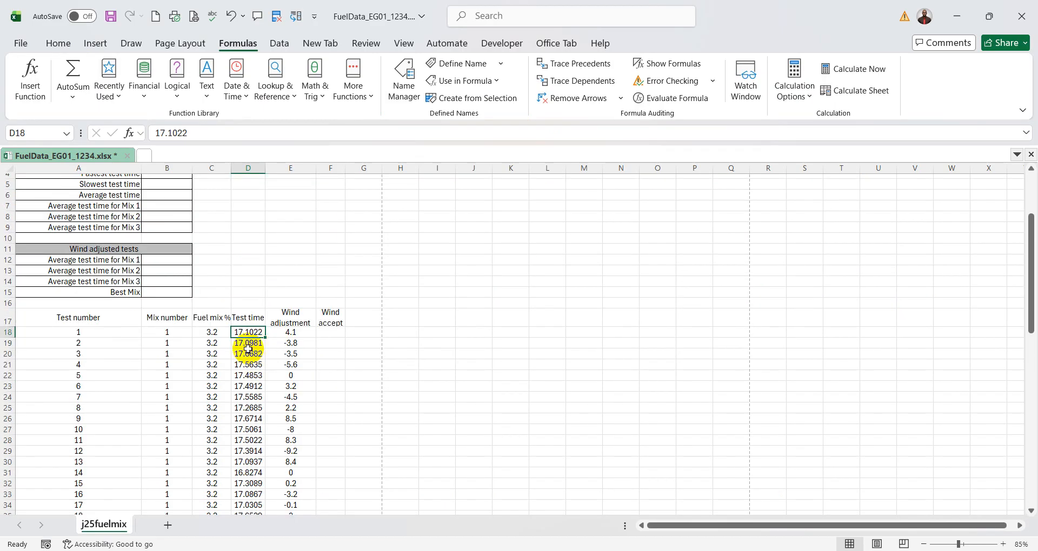
pyautogui.moveTo(248, 331); pyautogui.dragTo(238, 500)
pyautogui.scroll(12, 303, 457)
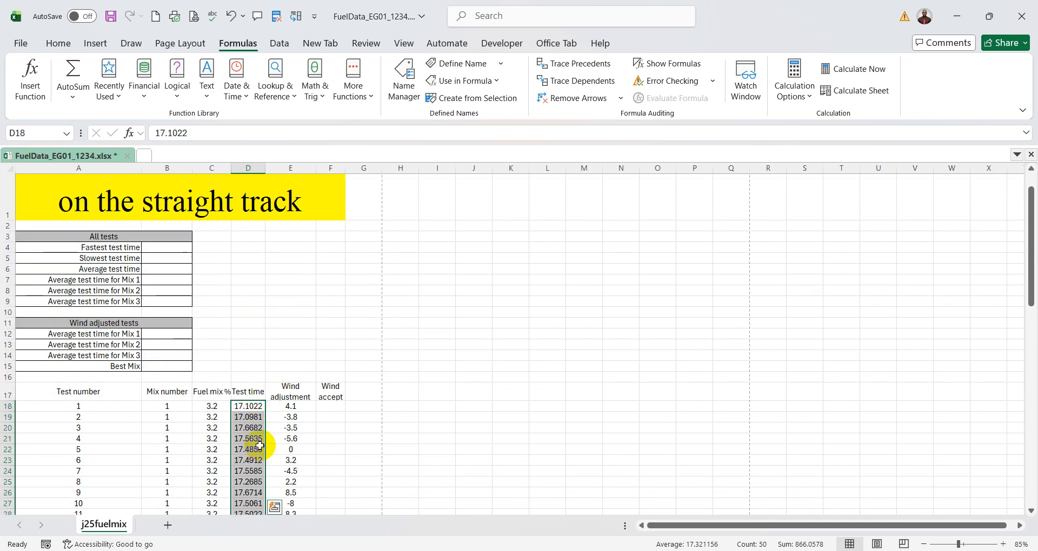
pyautogui.click(172, 247)
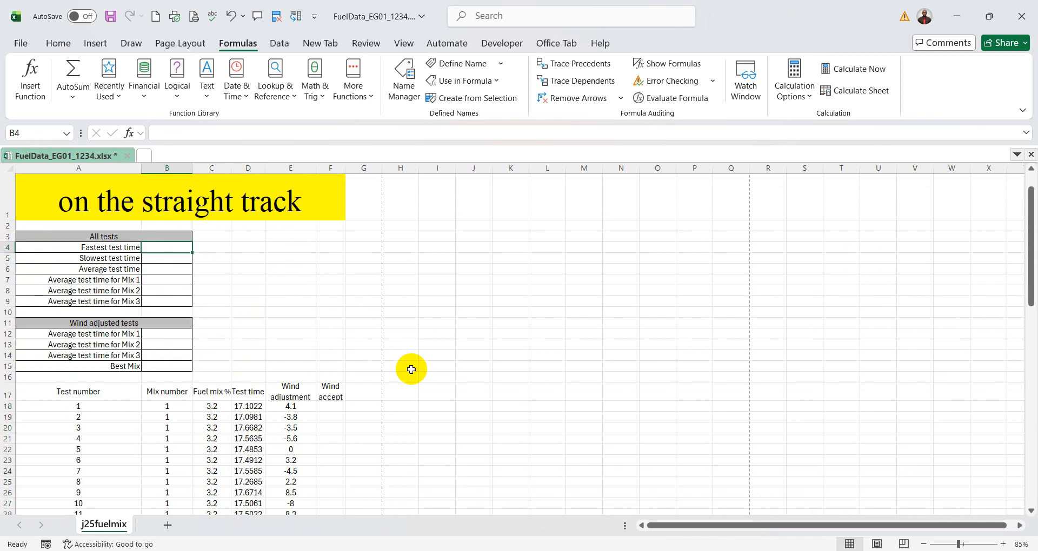
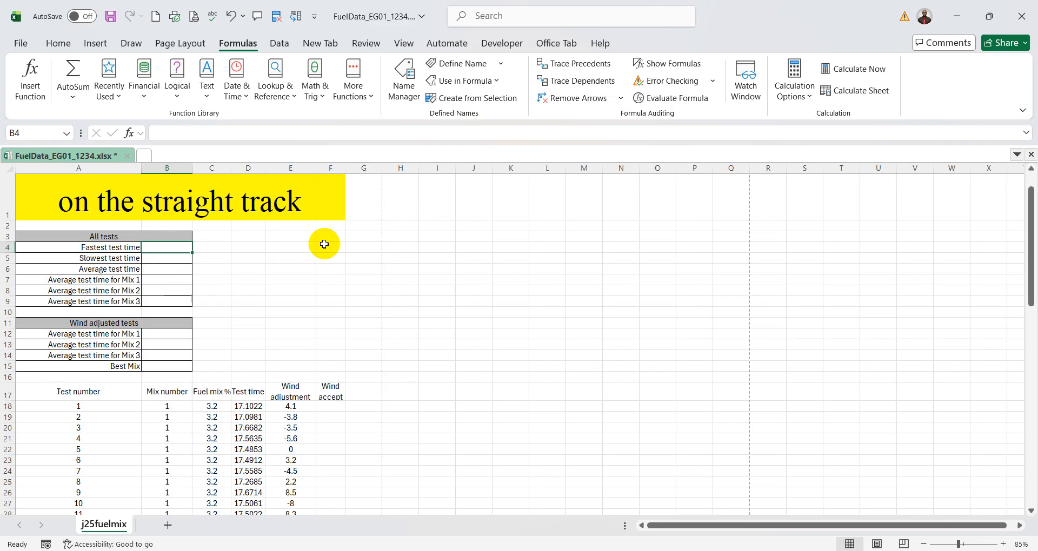
# - Enter a MIN formula in cell B4 for the fastest test time, using the named range TTime as its argument
pyautogui.write('=')
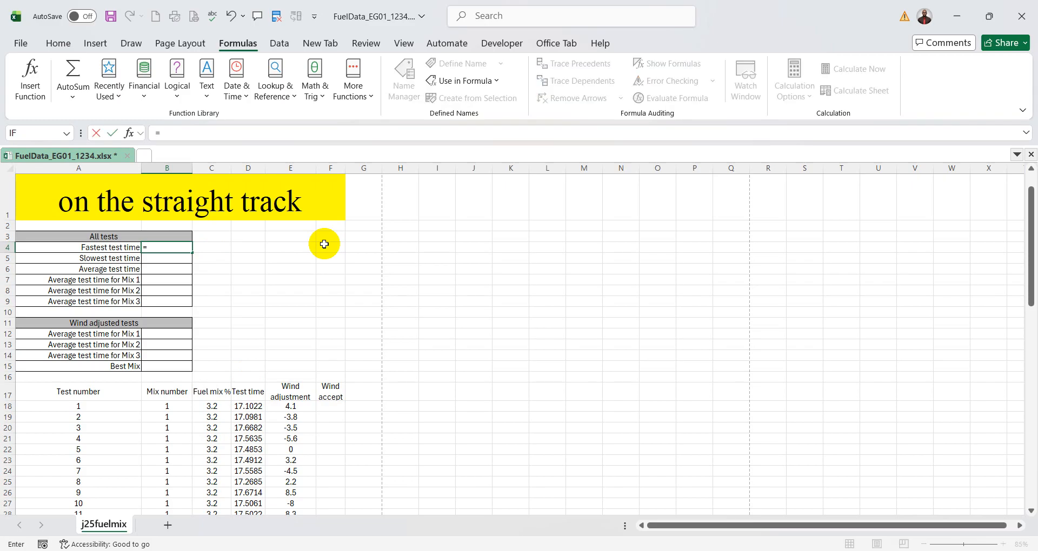
pyautogui.write('min')
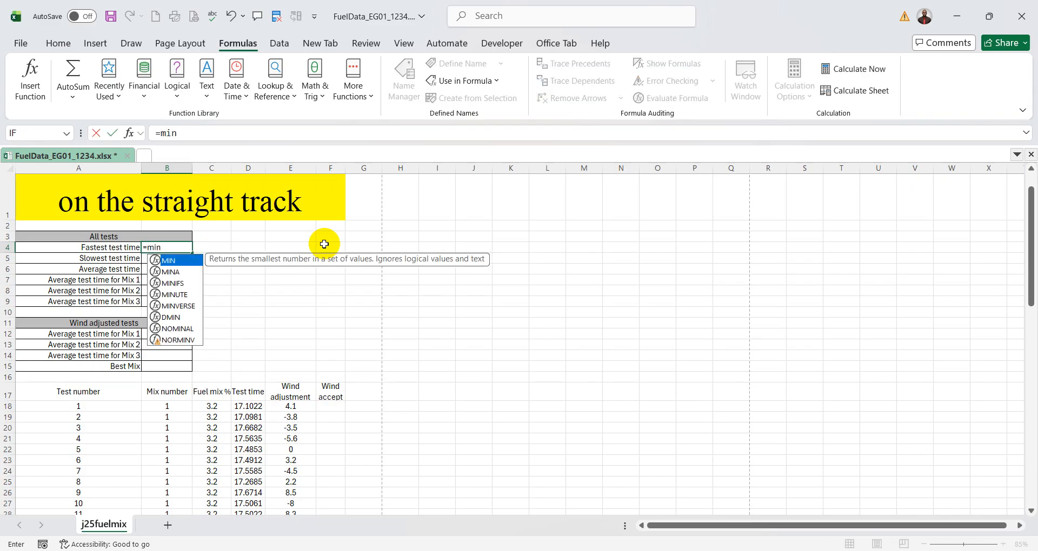
pyautogui.doubleClick(179, 265)
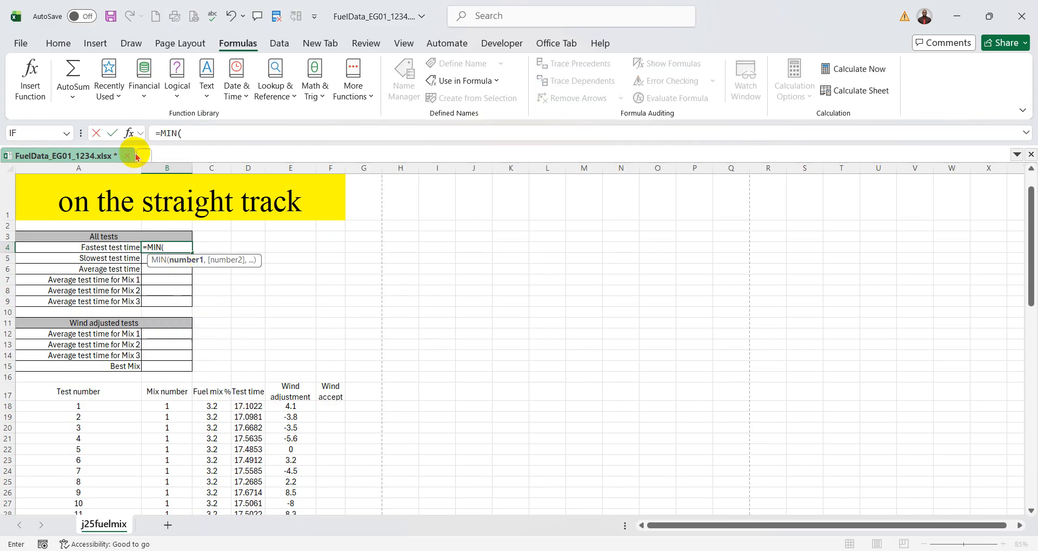
pyautogui.click(130, 134)
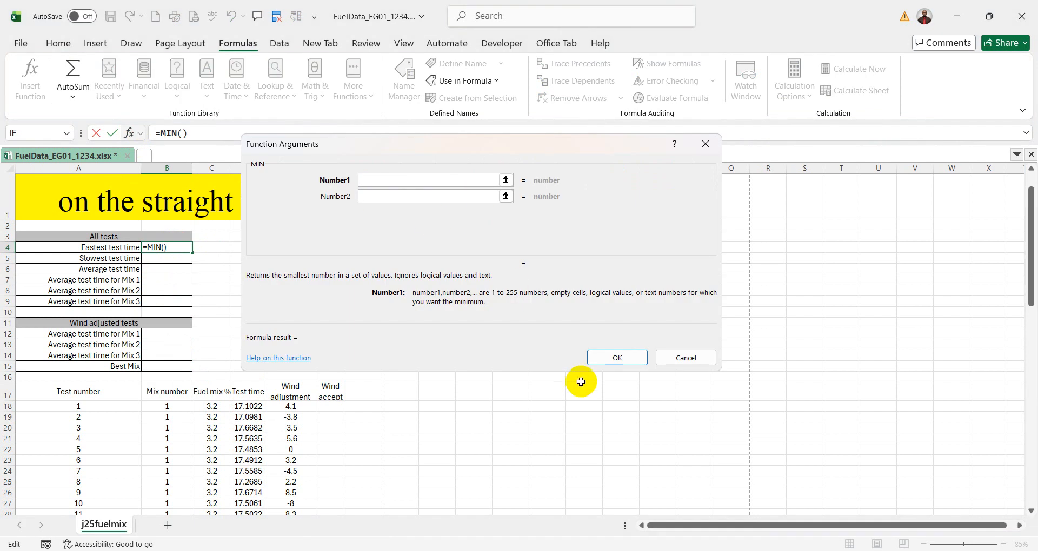
pyautogui.scroll(-1, 579, 383)
pyautogui.moveTo(498, 144); pyautogui.dragTo(638, 143)
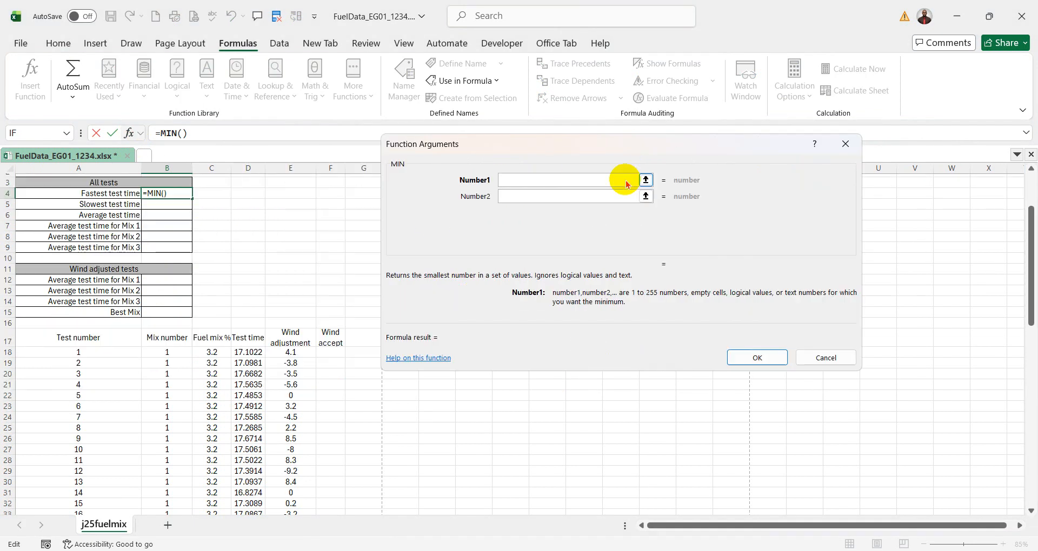
pyautogui.moveTo(251, 351); pyautogui.dragTo(253, 493)
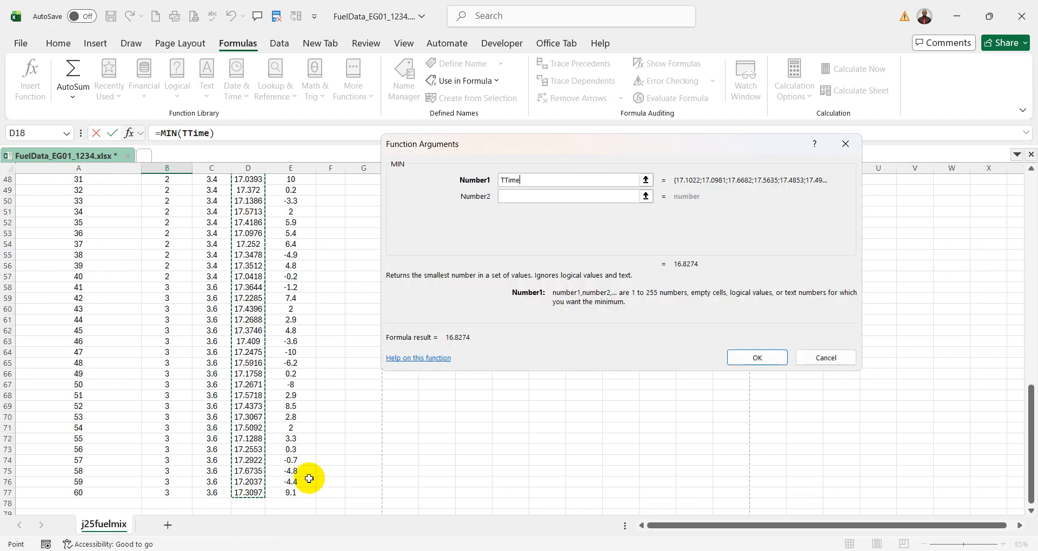
pyautogui.click(750, 359)
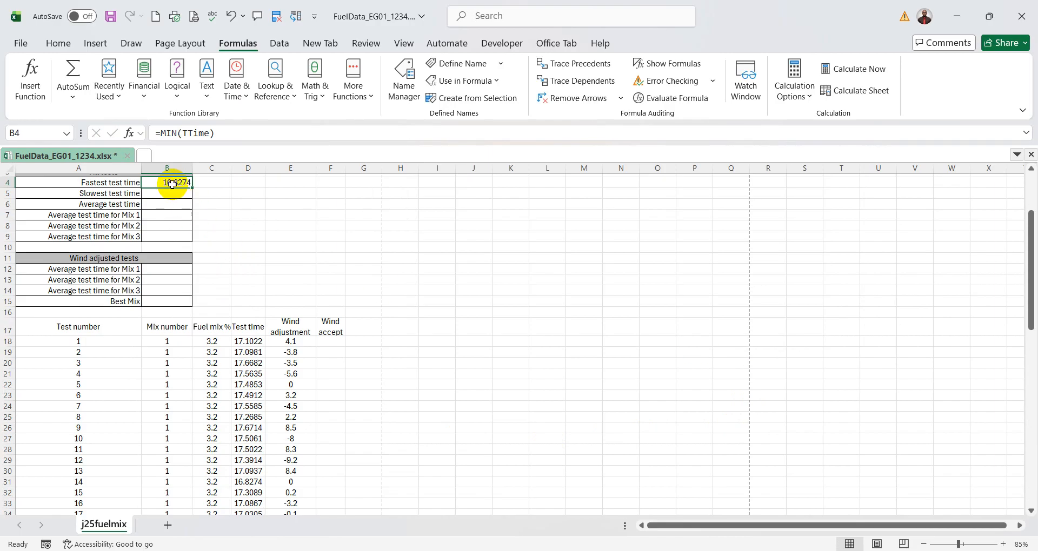
# - Review the Test time values down to row 77 against the fastest test time, and select cell B5 beside Slowest test time
pyautogui.scroll(-10, 275, 375)
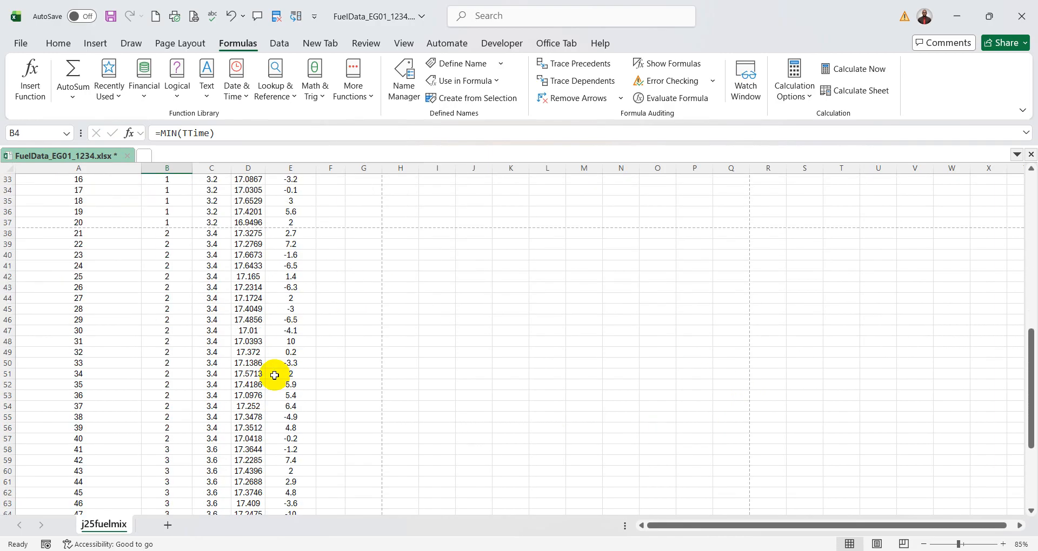
pyautogui.scroll(-7, 274, 375)
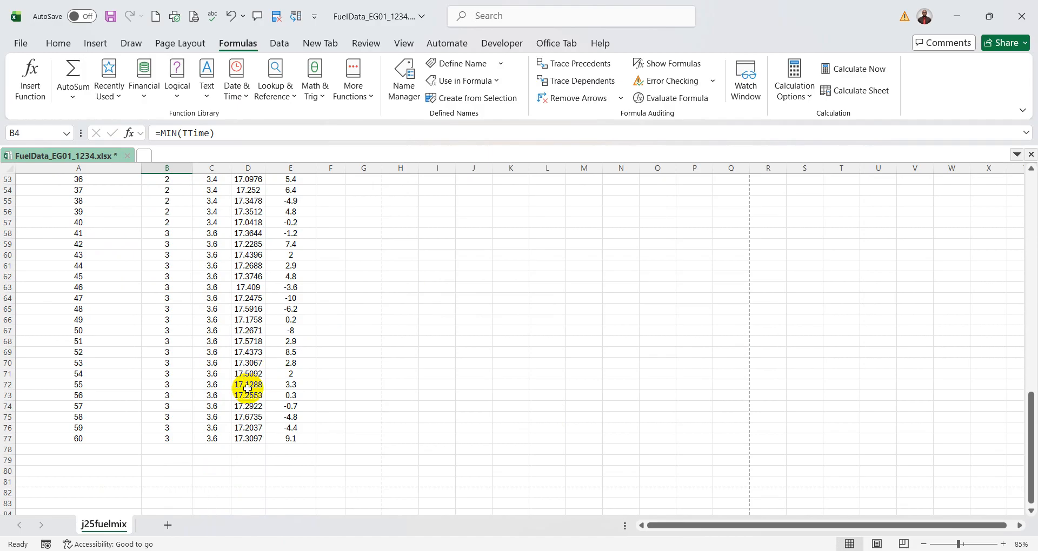
pyautogui.scroll(8, 248, 389)
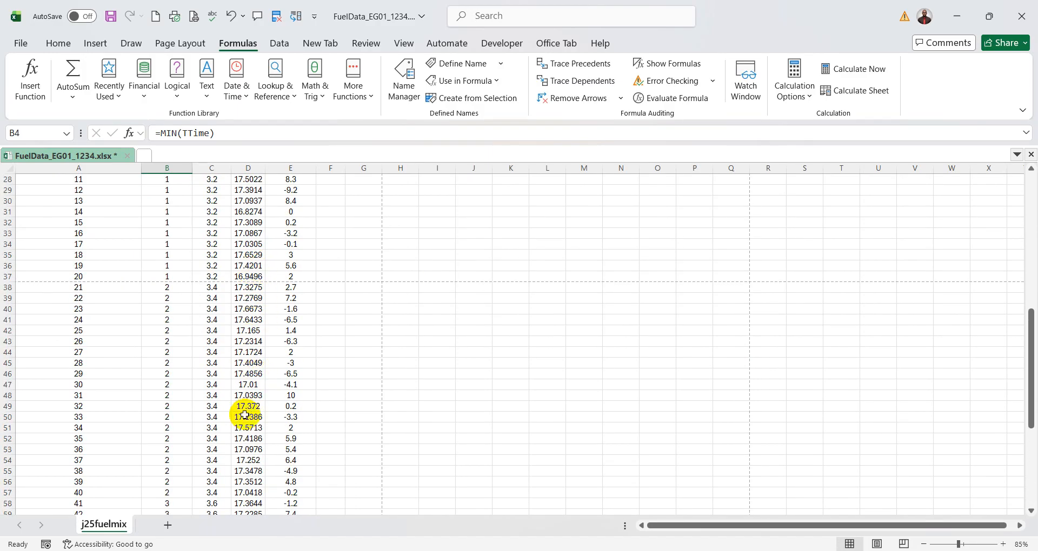
pyautogui.scroll(-5, 250, 400)
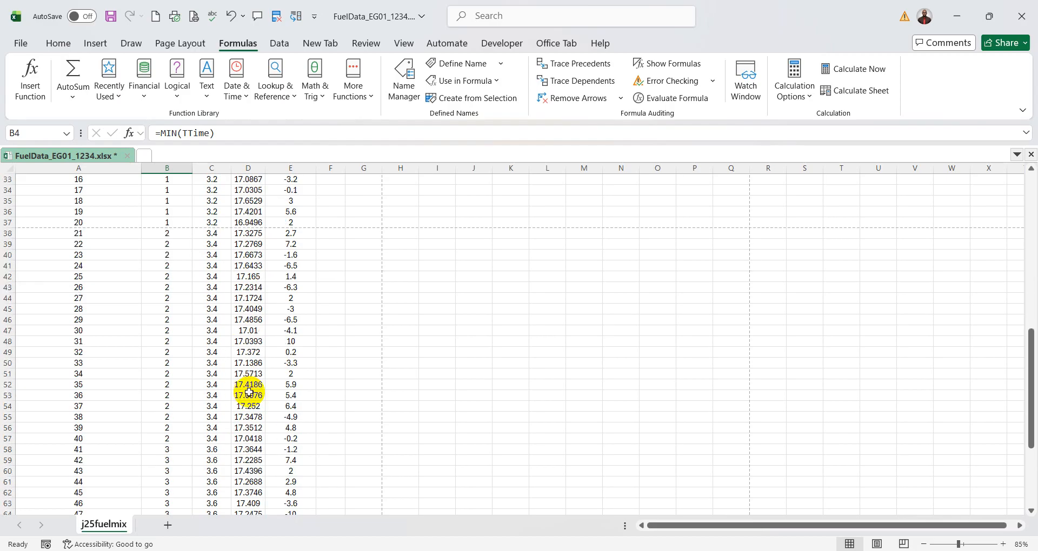
pyautogui.scroll(14, 249, 392)
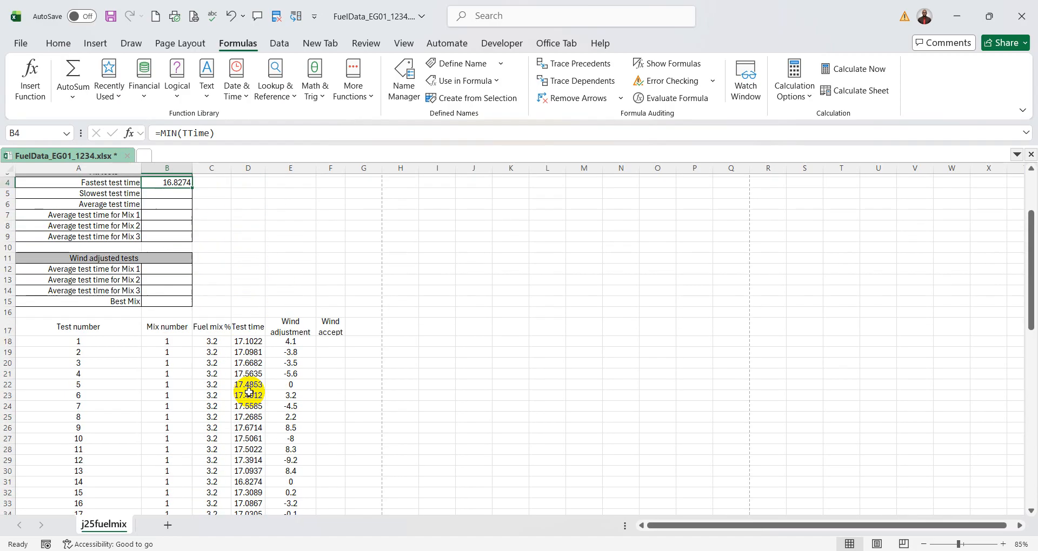
pyautogui.click(176, 296)
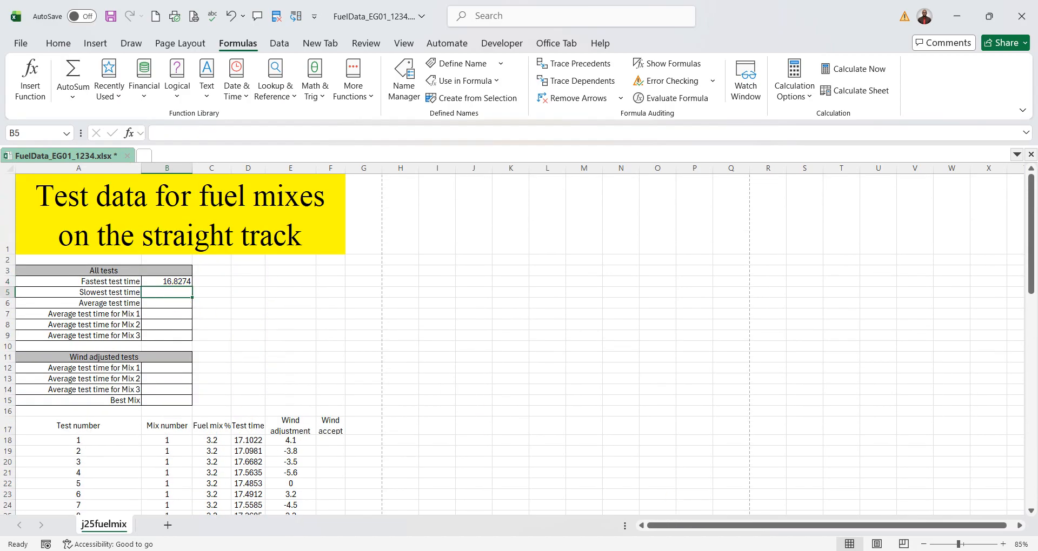
# - Switch to the exam paper PDF, underline "Place", "cell B5", "formula", "display" and "slowest" in question 5, and circle "test time"
pyautogui.click(749, 550)
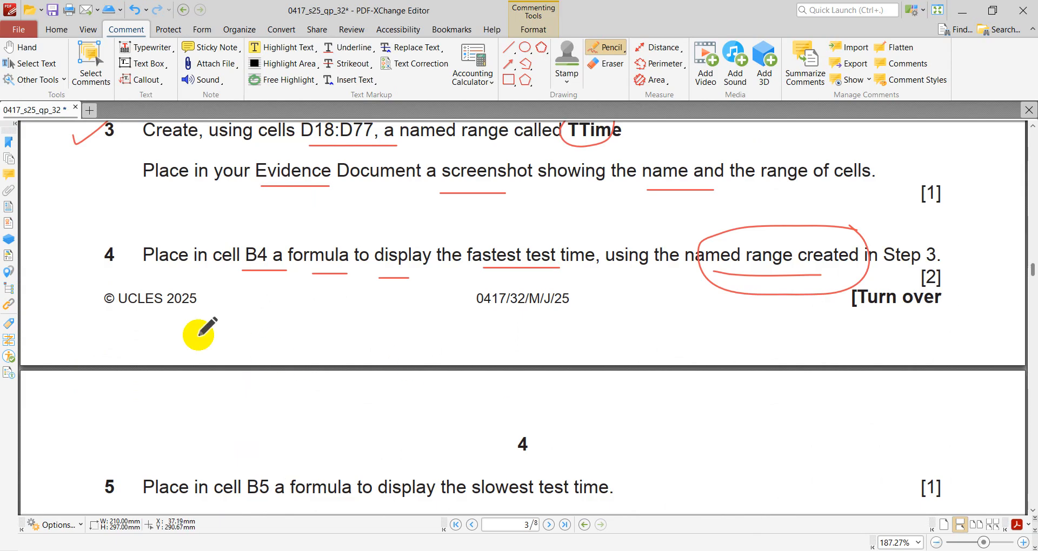
pyautogui.scroll(-2, 199, 334)
pyautogui.scroll(-2, 200, 334)
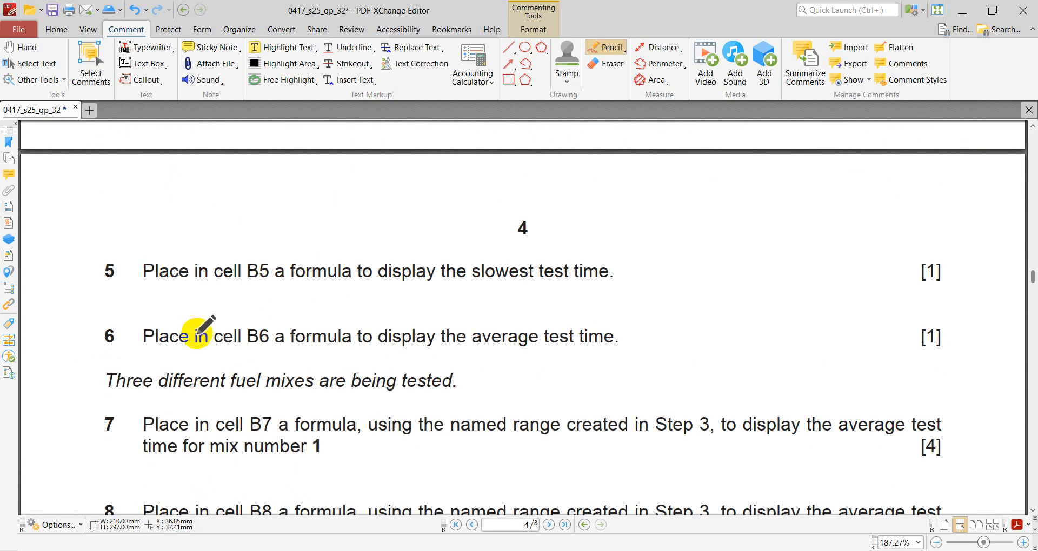
pyautogui.moveTo(150, 287); pyautogui.dragTo(517, 288)
pyautogui.moveTo(610, 273)
pyautogui.mouseDown()
pyautogui.moveTo(580, 254)
pyautogui.moveTo(609, 281)
pyautogui.moveTo(600, 262)
pyautogui.mouseUp()
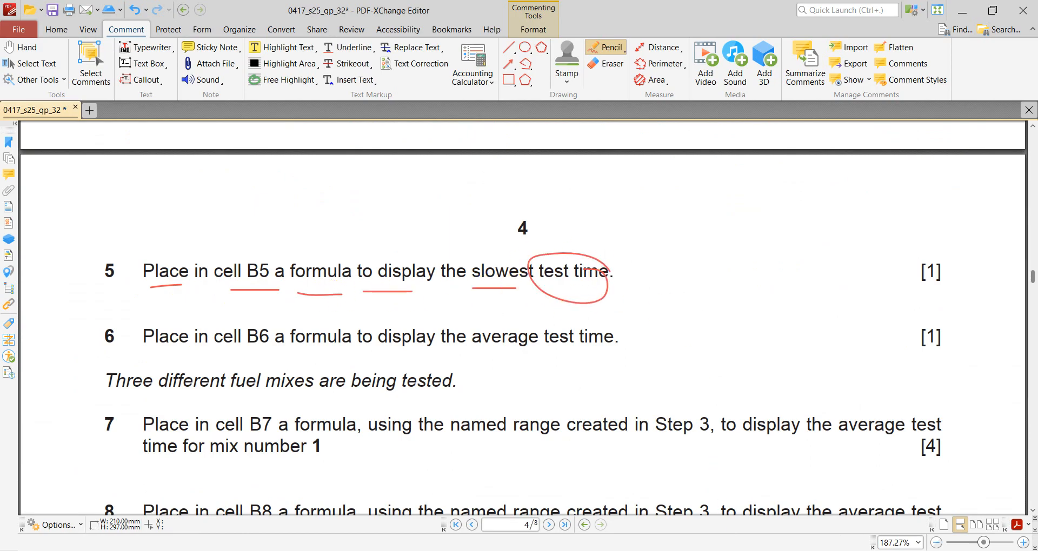
# - Return to the FuelData_ workbook and examine the Test time column for the values that question 5's slowest time draws on
pyautogui.click(779, 550)
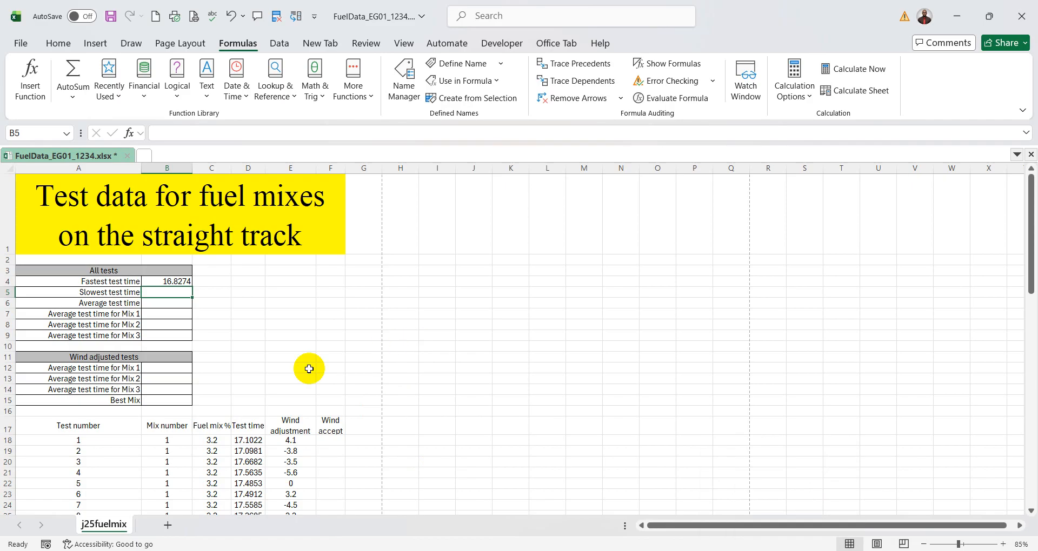
pyautogui.scroll(-1, 331, 408)
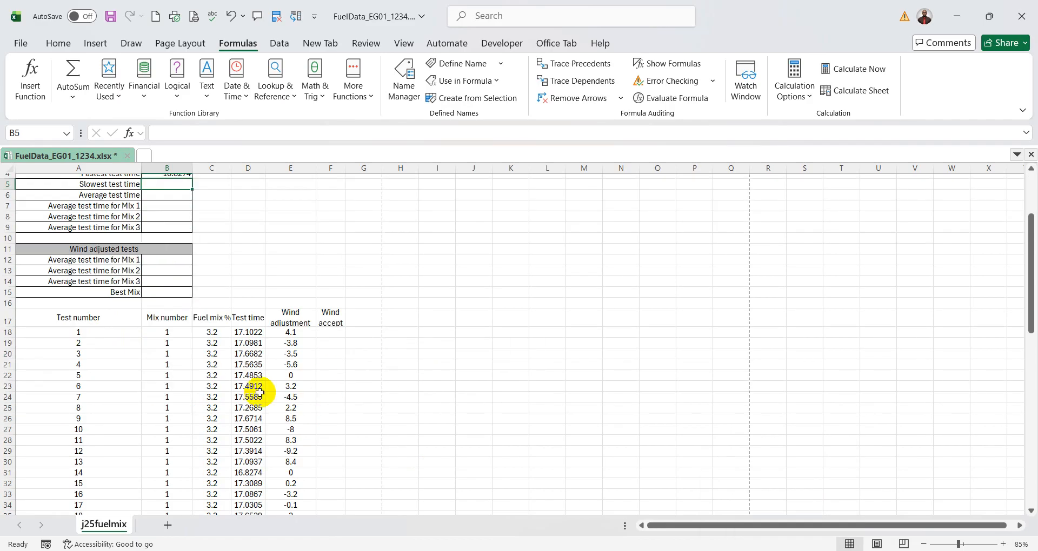
pyautogui.scroll(2, 390, 409)
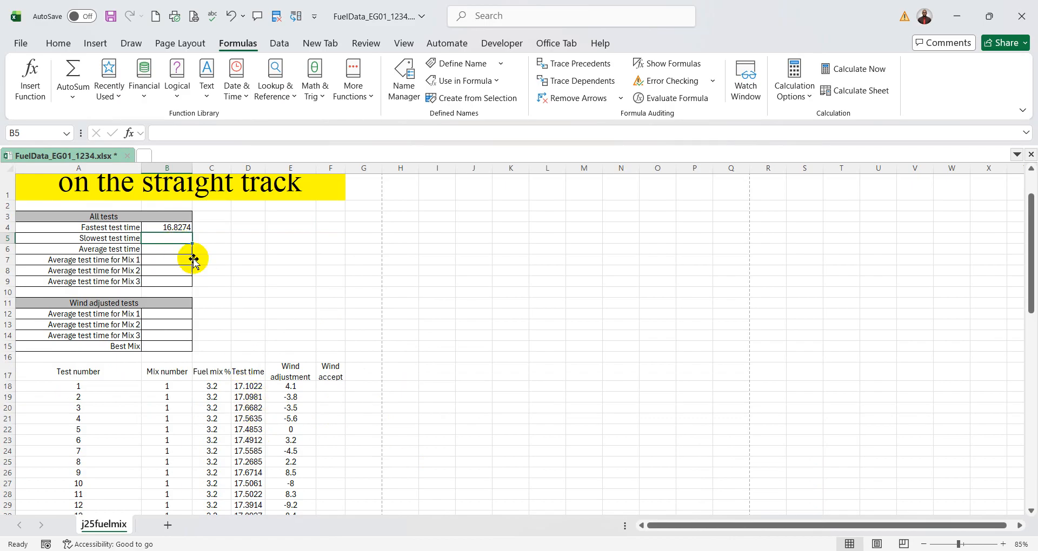
# - Switch to the exam paper PDF and handwrite "MAX" above "formula" in question 5
pyautogui.hotkey('alt', 'Tab')
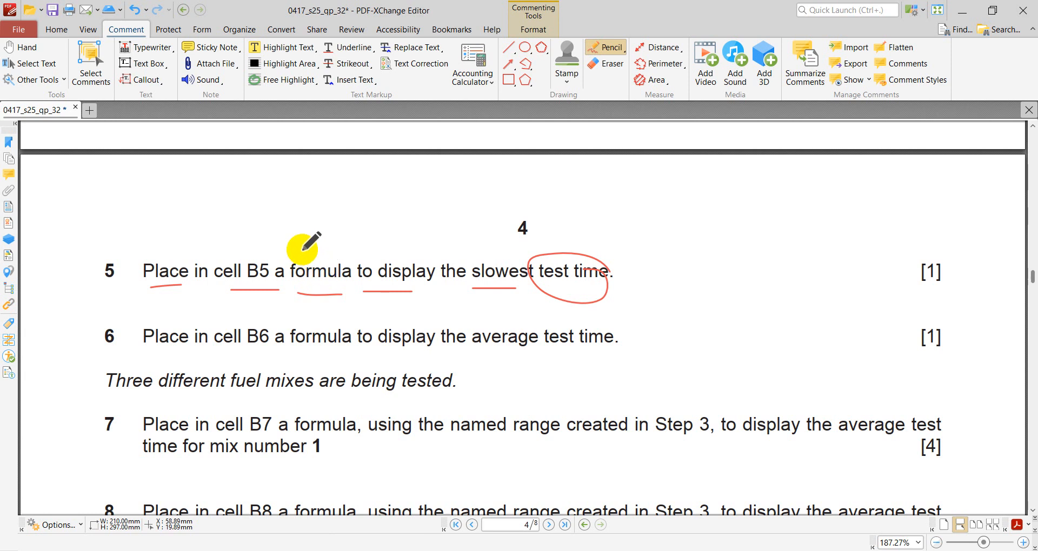
pyautogui.moveTo(292, 248)
pyautogui.mouseDown()
pyautogui.moveTo(302, 230)
pyautogui.moveTo(321, 236)
pyautogui.moveTo(361, 208)
pyautogui.moveTo(354, 215)
pyautogui.moveTo(368, 230)
pyautogui.mouseUp()
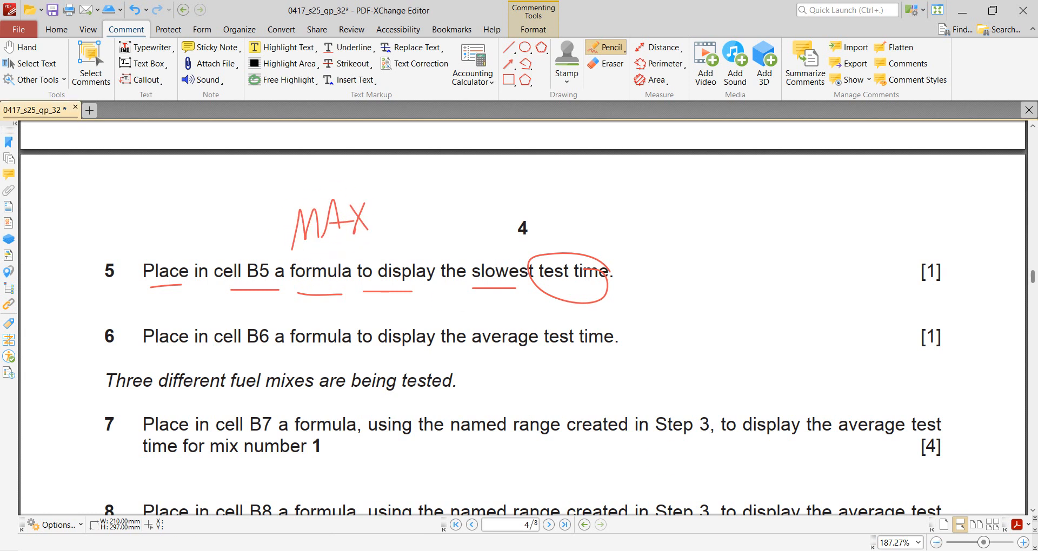
# - Return to the FuelData_ workbook and compare the Test time values and the empty Slowest test time cell with question 5
pyautogui.click(778, 550)
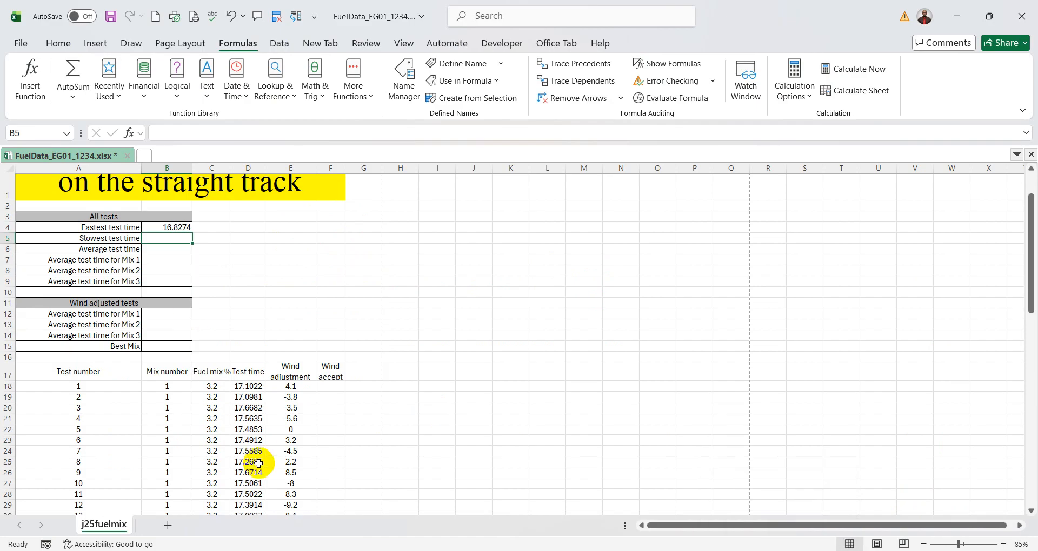
pyautogui.scroll(-5, 249, 405)
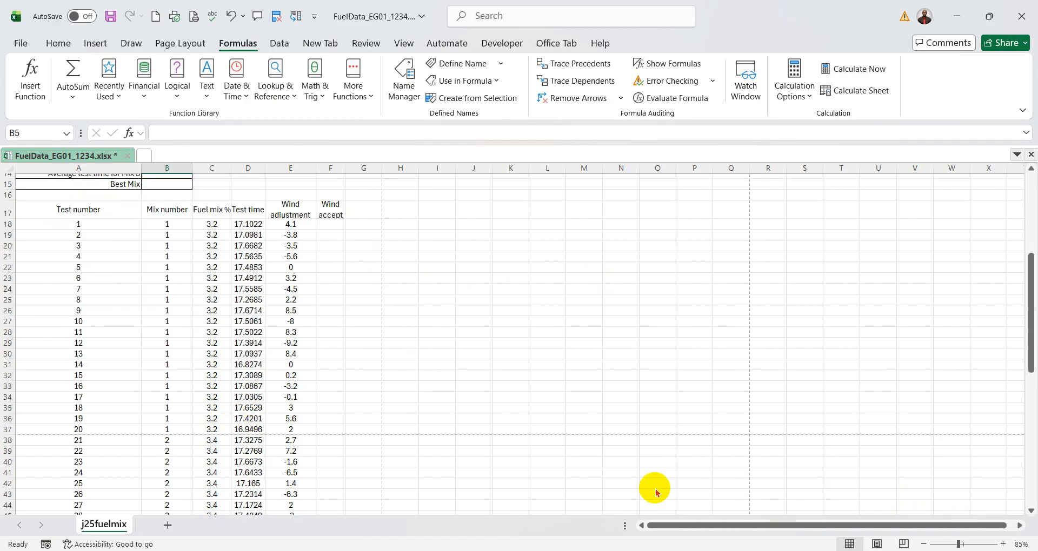
pyautogui.hotkey('alt', 'Tab')
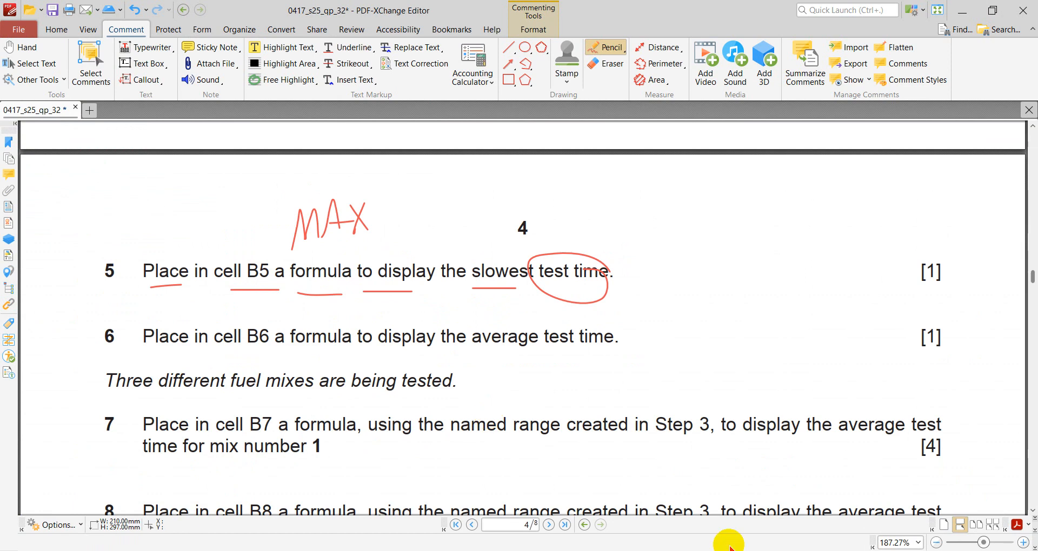
pyautogui.hotkey('alt', 'Tab')
pyautogui.scroll(3, 214, 252)
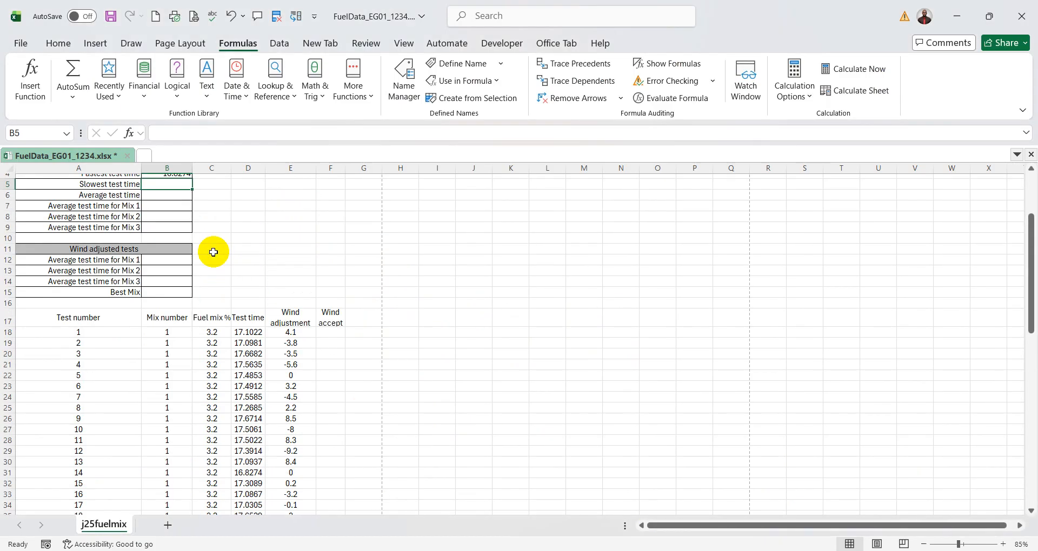
pyautogui.scroll(2, 186, 245)
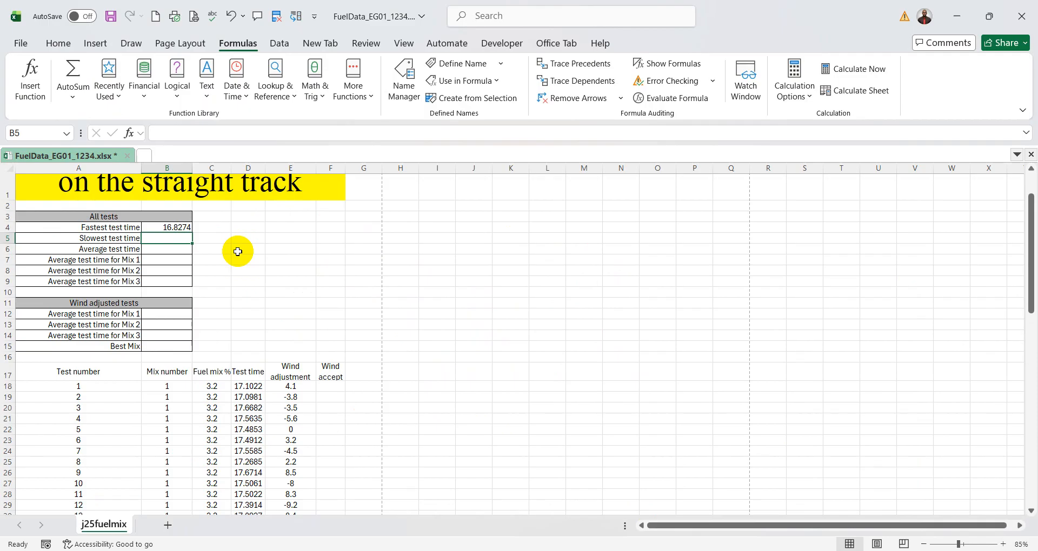
# - Enter a MAX formula in cell B5 for the slowest test time using the named range TTime, and check the entered formula
pyautogui.write('=')
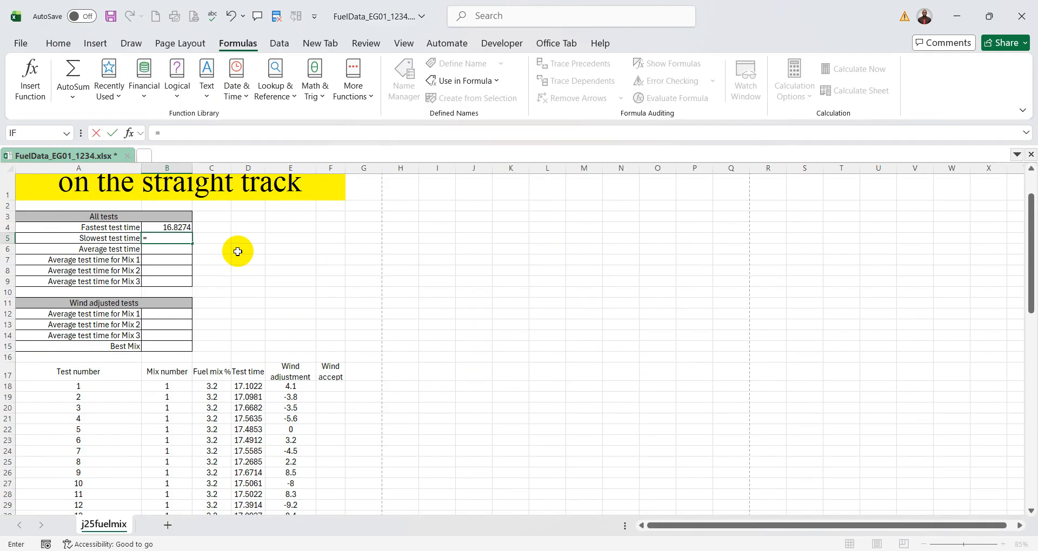
pyautogui.write('max')
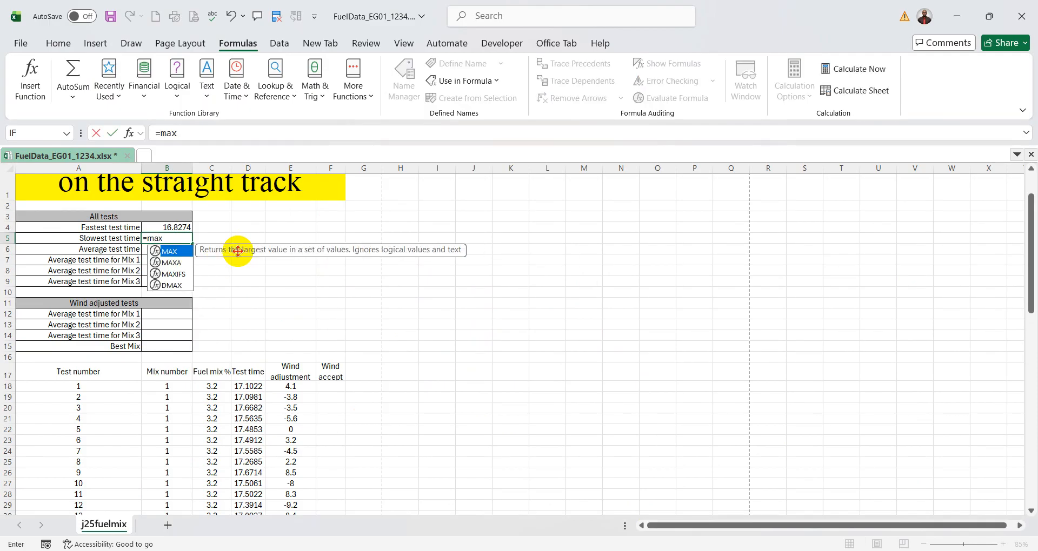
pyautogui.doubleClick(168, 251)
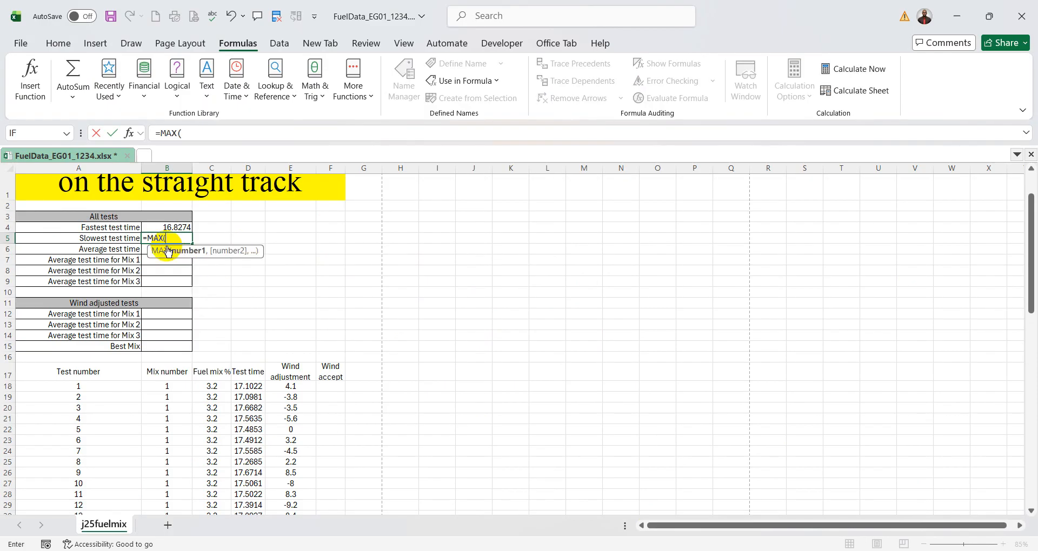
pyautogui.click(128, 133)
pyautogui.scroll(-2, 378, 349)
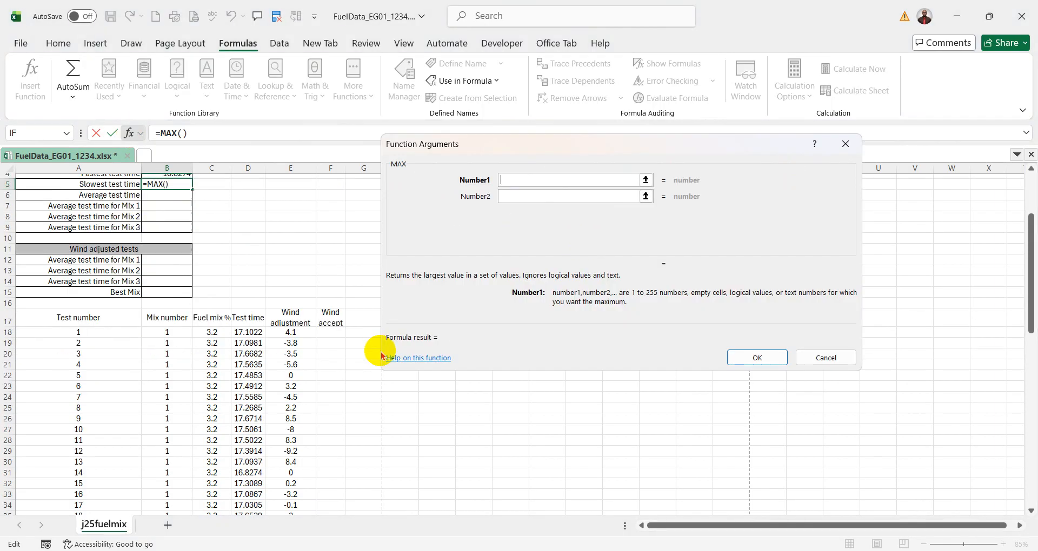
pyautogui.moveTo(253, 334); pyautogui.dragTo(247, 495)
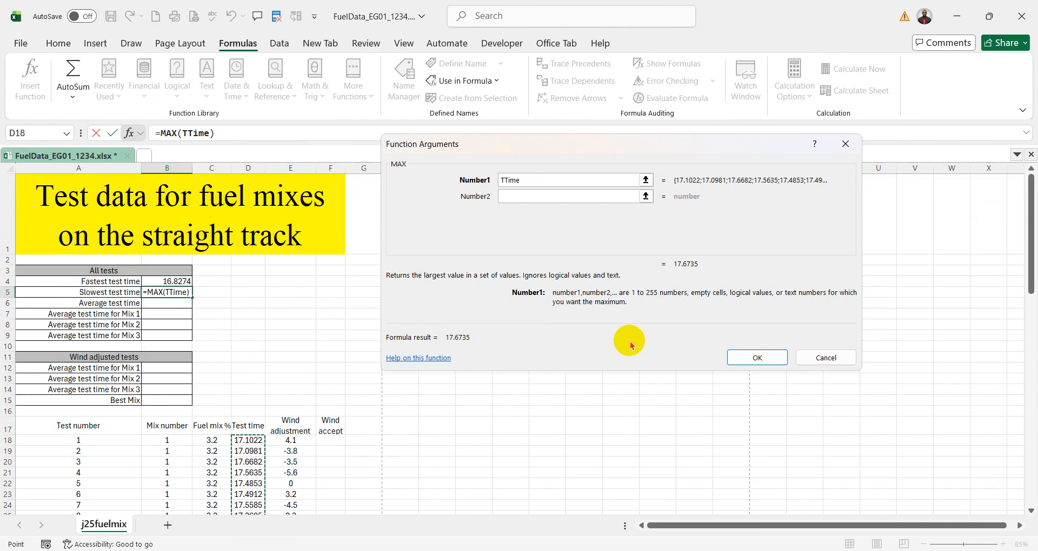
pyautogui.click(757, 357)
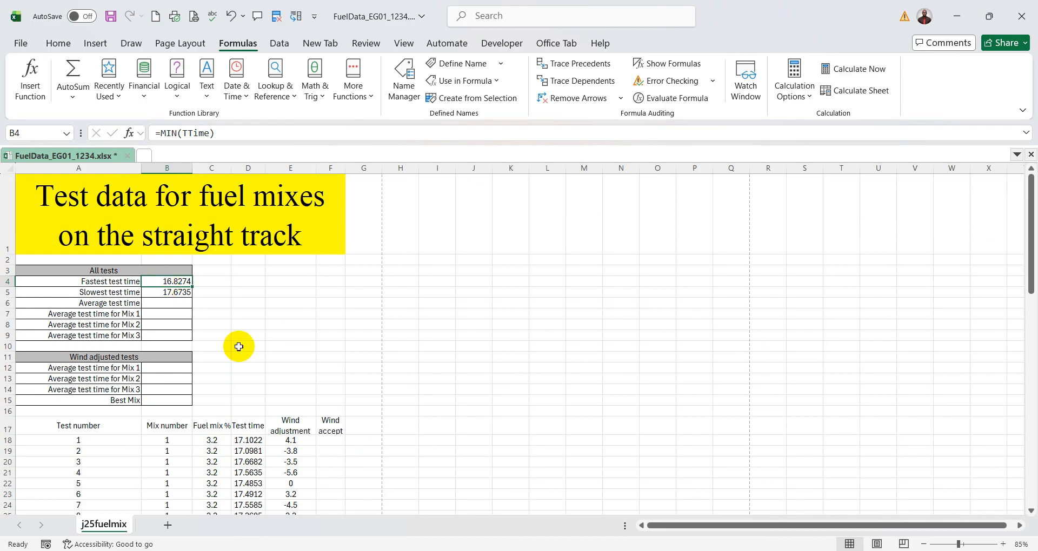
pyautogui.click(160, 293)
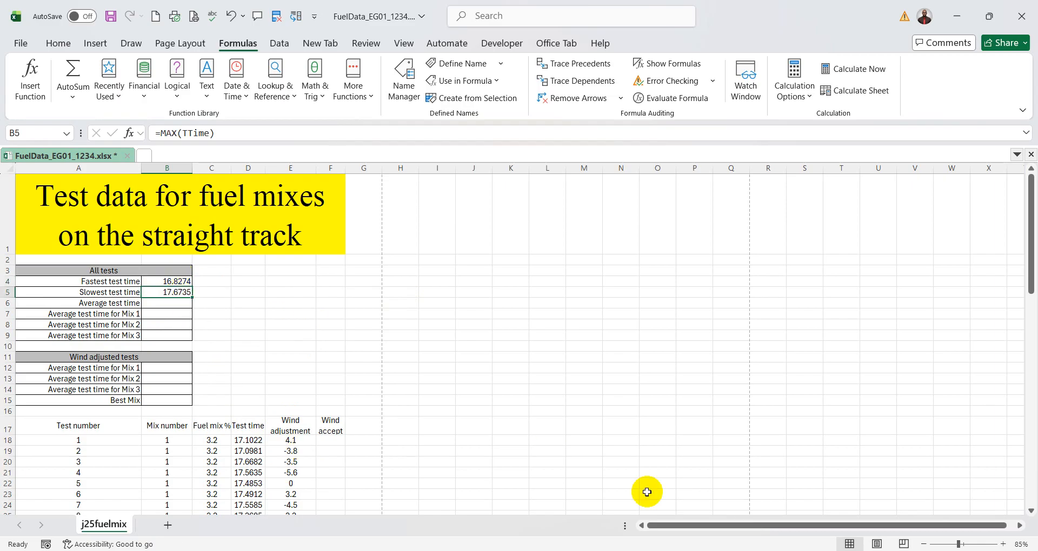
# - Switch to the exam paper PDF and handwrite "MIN" above "fastest test" in question 4
pyautogui.hotkey('alt', 'Tab')
pyautogui.scroll(5, 566, 382)
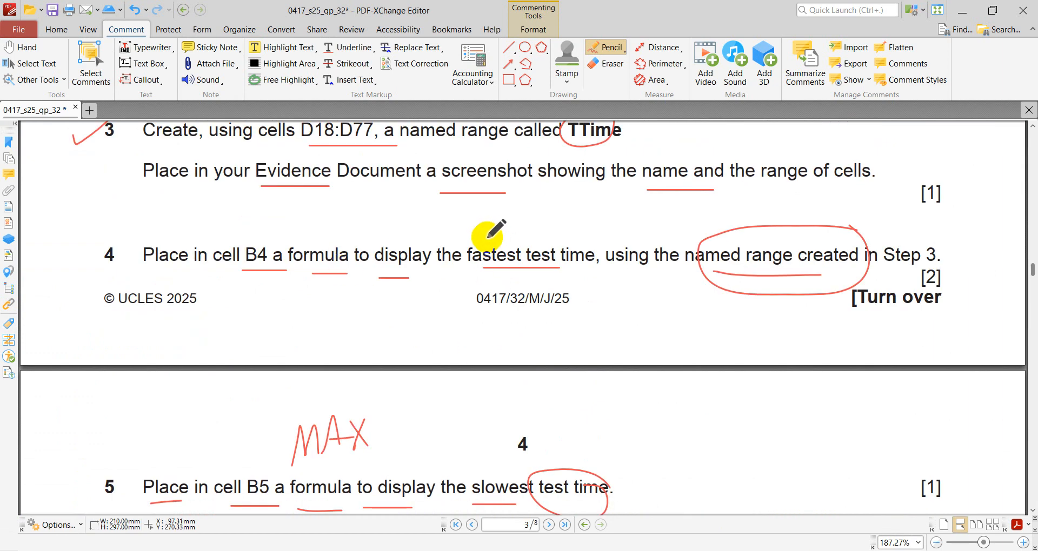
pyautogui.moveTo(487, 236)
pyautogui.mouseDown()
pyautogui.moveTo(494, 222)
pyautogui.moveTo(508, 233)
pyautogui.moveTo(529, 200)
pyautogui.mouseUp()
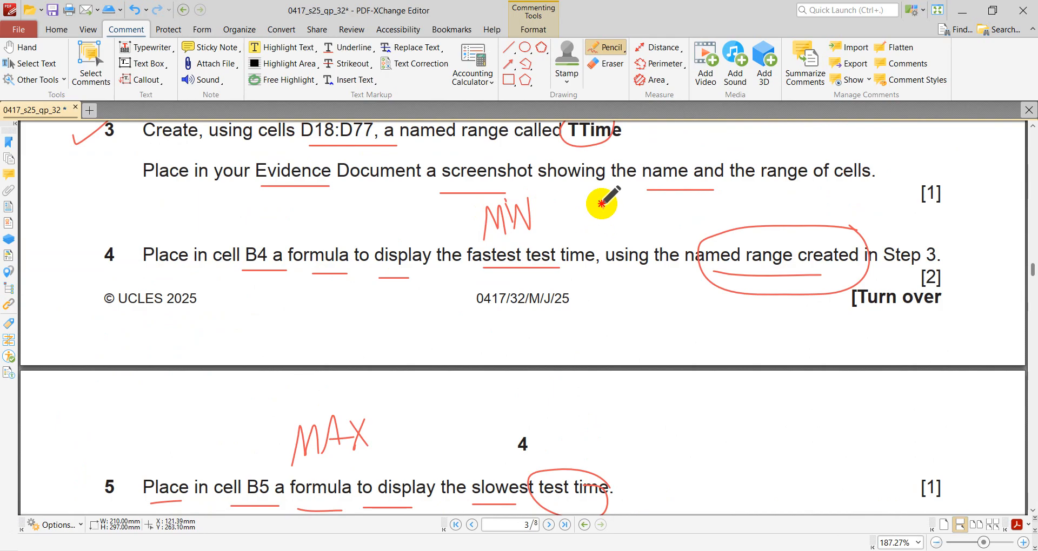
# - Handwrite "9" beside "MIN" above question 4 and "10" beside "MAX" above question 5
pyautogui.moveTo(608, 207); pyautogui.dragTo(615, 226)
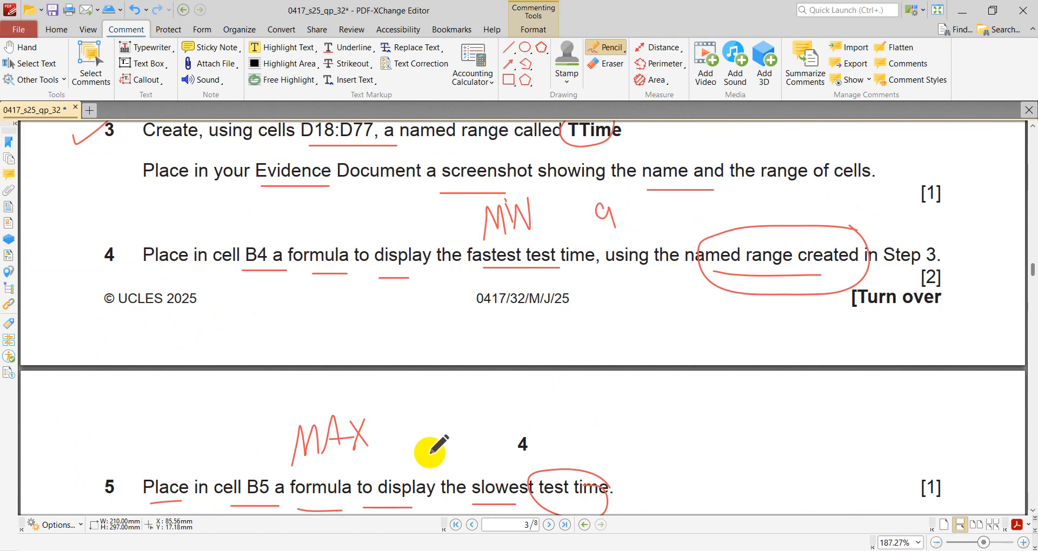
pyautogui.moveTo(419, 432)
pyautogui.mouseDown()
pyautogui.moveTo(417, 458)
pyautogui.moveTo(454, 436)
pyautogui.moveTo(436, 465)
pyautogui.mouseUp()
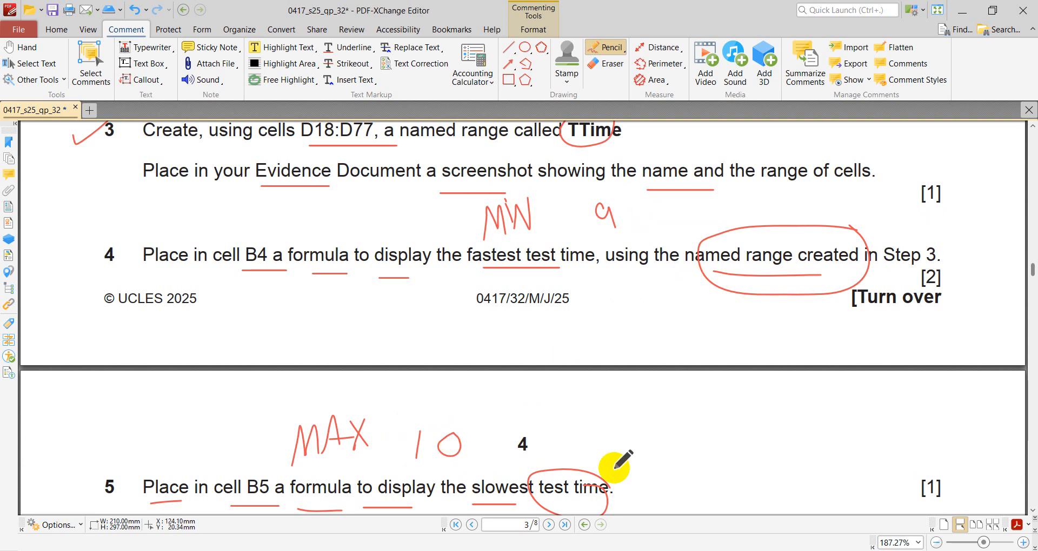
# - Draw check marks beside questions 5 and 6 of the exam paper
pyautogui.moveTo(757, 550)
pyautogui.scroll(-6, 612, 400)
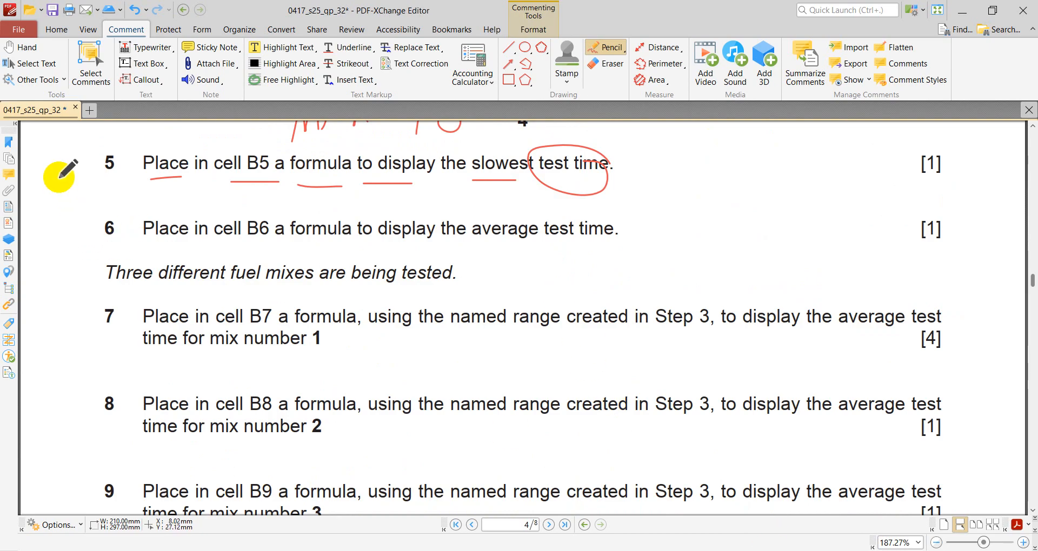
pyautogui.moveTo(60, 177); pyautogui.dragTo(89, 143)
pyautogui.moveTo(63, 221); pyautogui.dragTo(88, 189)
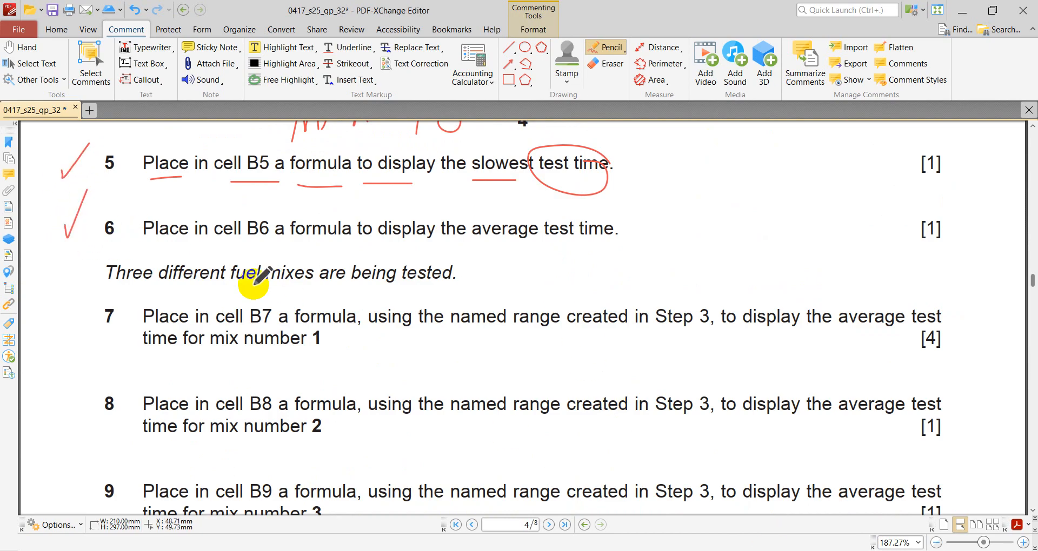
# - Mark the key words of question 6 by underlining "B6", "formula" and "average" and circling "test time", and handwrite "AVg" beside them
pyautogui.moveTo(232, 244); pyautogui.dragTo(323, 244)
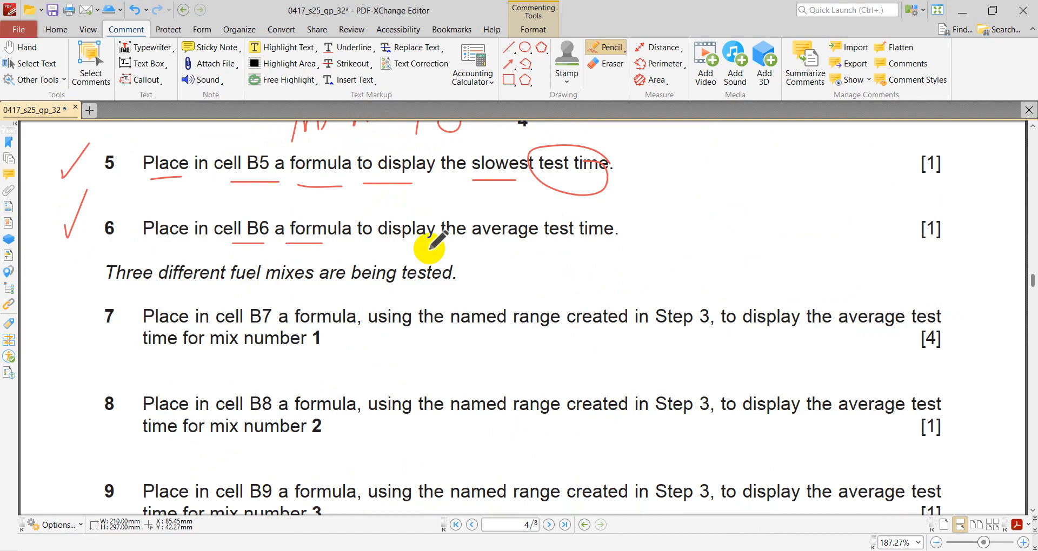
pyautogui.moveTo(477, 246); pyautogui.dragTo(516, 245)
pyautogui.moveTo(641, 221)
pyautogui.mouseDown()
pyautogui.moveTo(550, 223)
pyautogui.moveTo(638, 233)
pyautogui.moveTo(619, 218)
pyautogui.mouseUp()
pyautogui.click(777, 550)
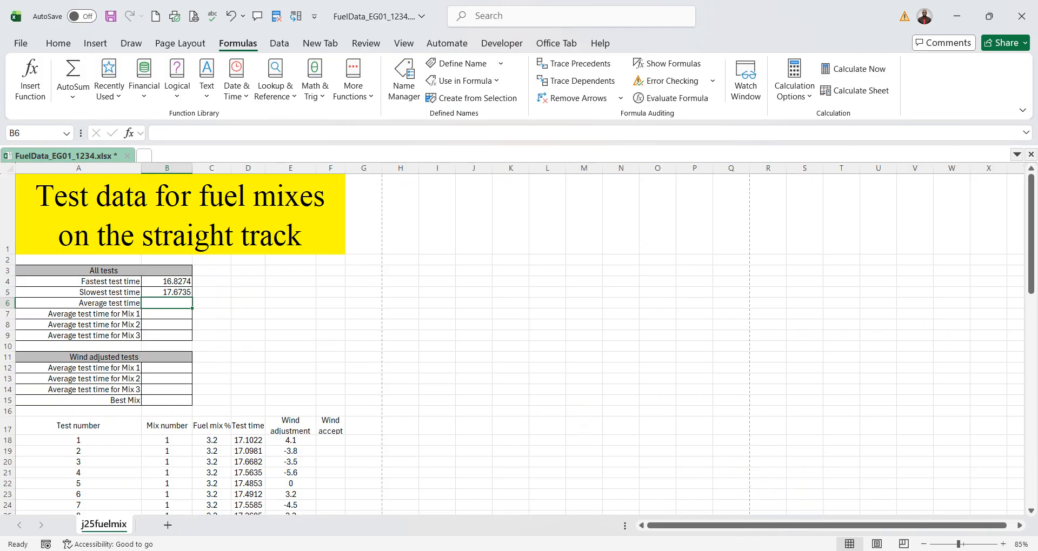
pyautogui.click(757, 550)
pyautogui.moveTo(667, 236)
pyautogui.mouseDown()
pyautogui.moveTo(692, 248)
pyautogui.moveTo(696, 226)
pyautogui.moveTo(721, 201)
pyautogui.moveTo(742, 249)
pyautogui.mouseUp()
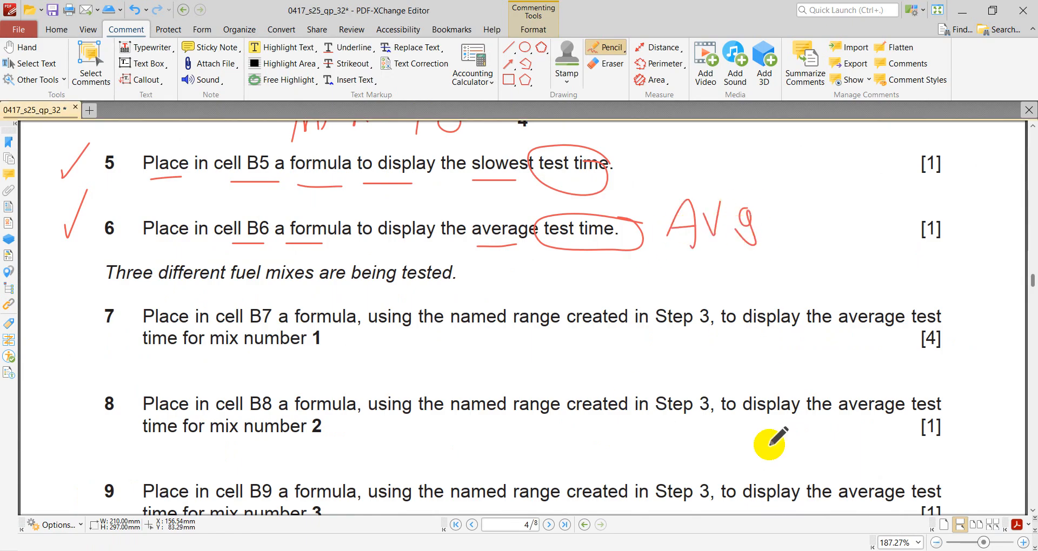
# - Switch to the FuelData_ workbook and enter an AVERAGE formula in cell B6 for the average test time using the named range TTime
pyautogui.click(784, 549)
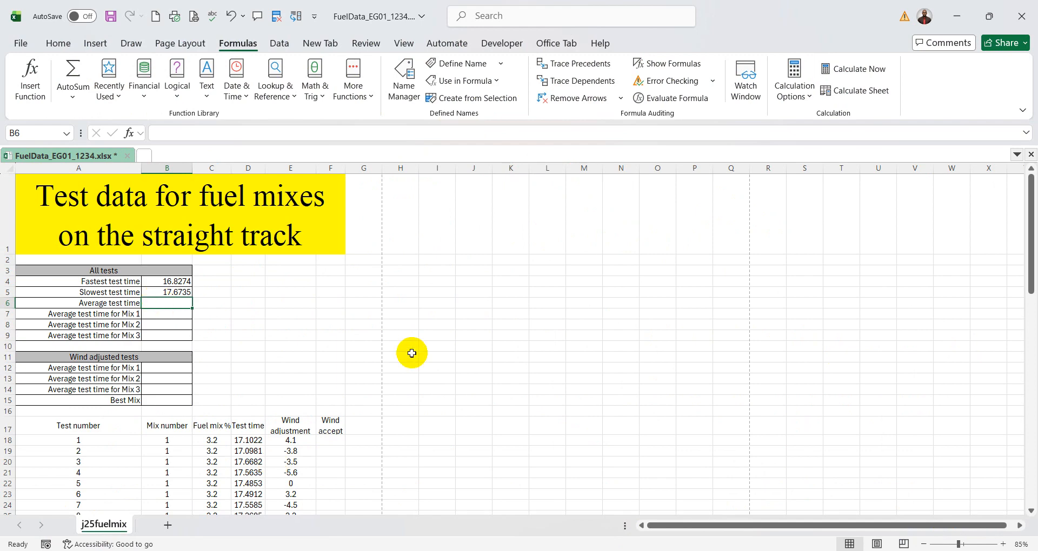
pyautogui.write('=a')
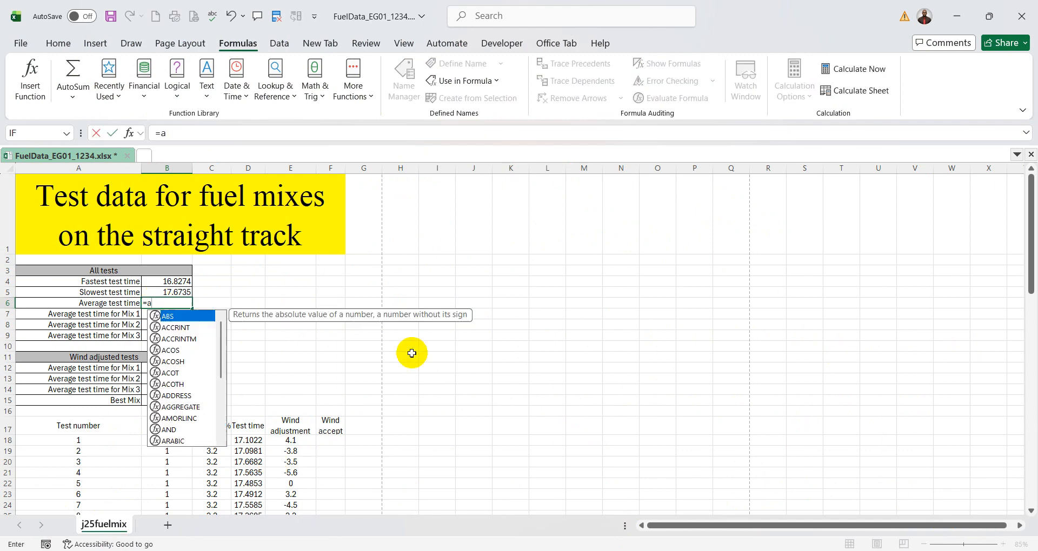
pyautogui.write('verage')
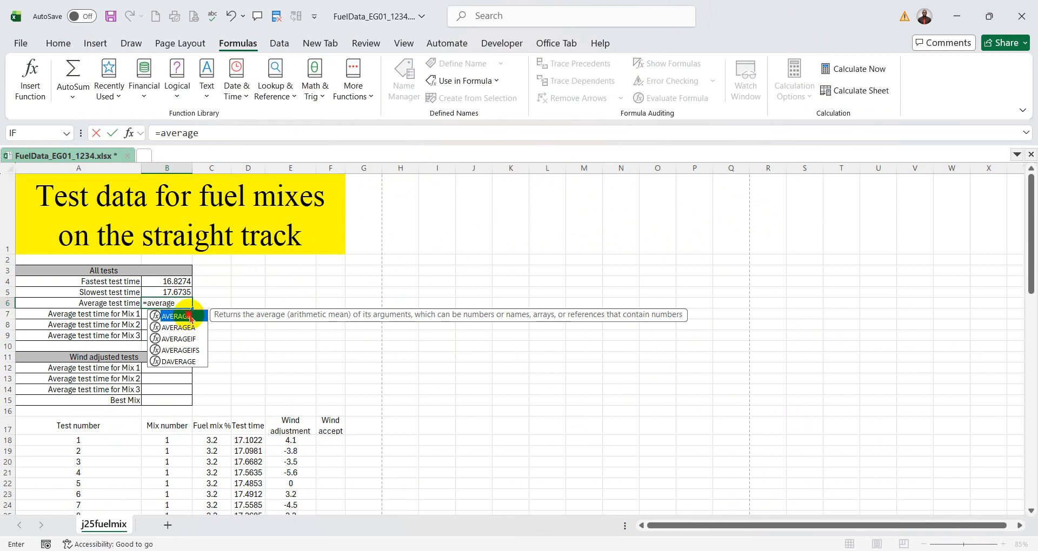
pyautogui.doubleClick(178, 316)
pyautogui.click(128, 133)
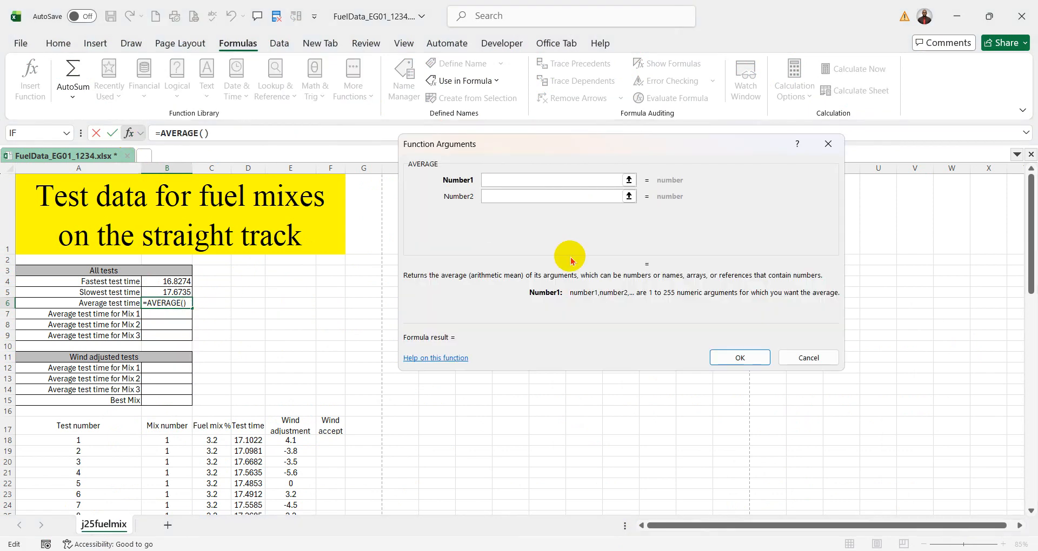
pyautogui.scroll(-1, 500, 292)
pyautogui.scroll(-2, 262, 311)
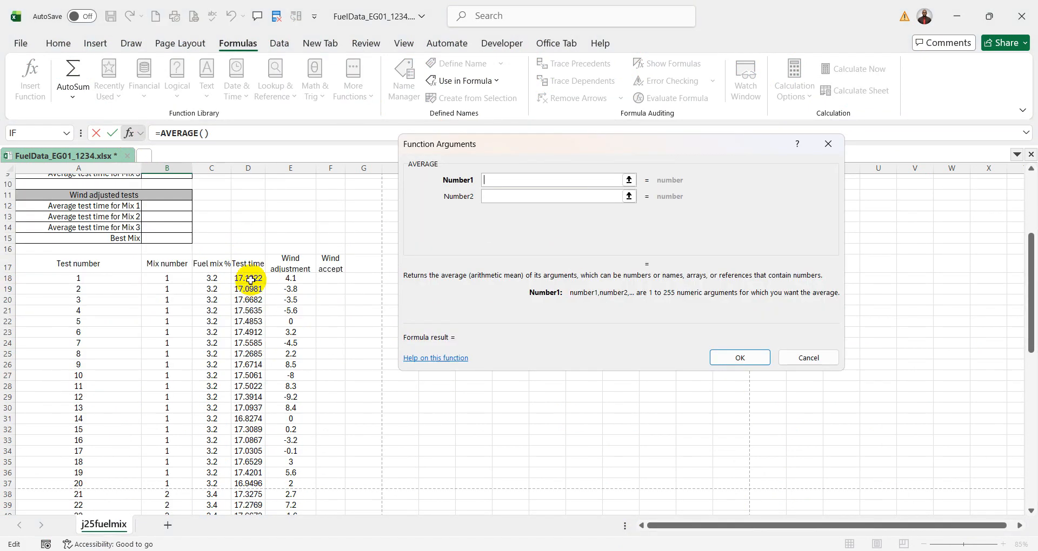
pyautogui.hotkey('ctrl', 'shift', 'Down')
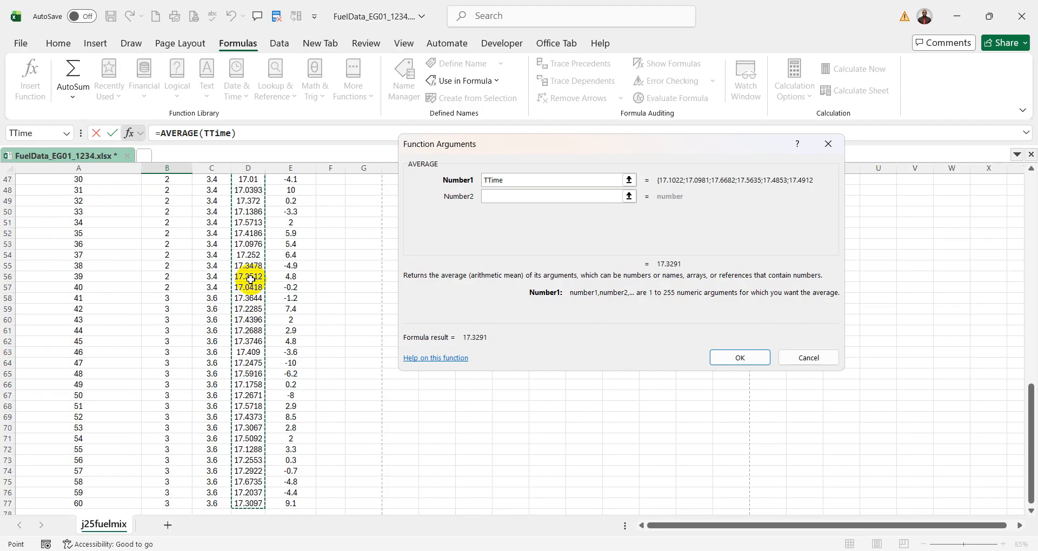
pyautogui.scroll(12, 725, 393)
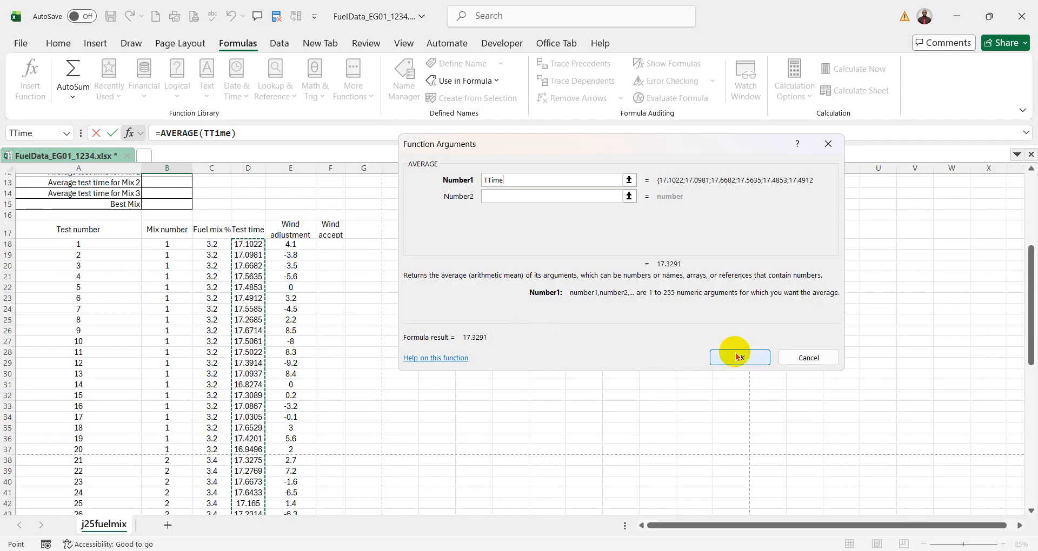
pyautogui.click(739, 356)
pyautogui.scroll(3, 332, 295)
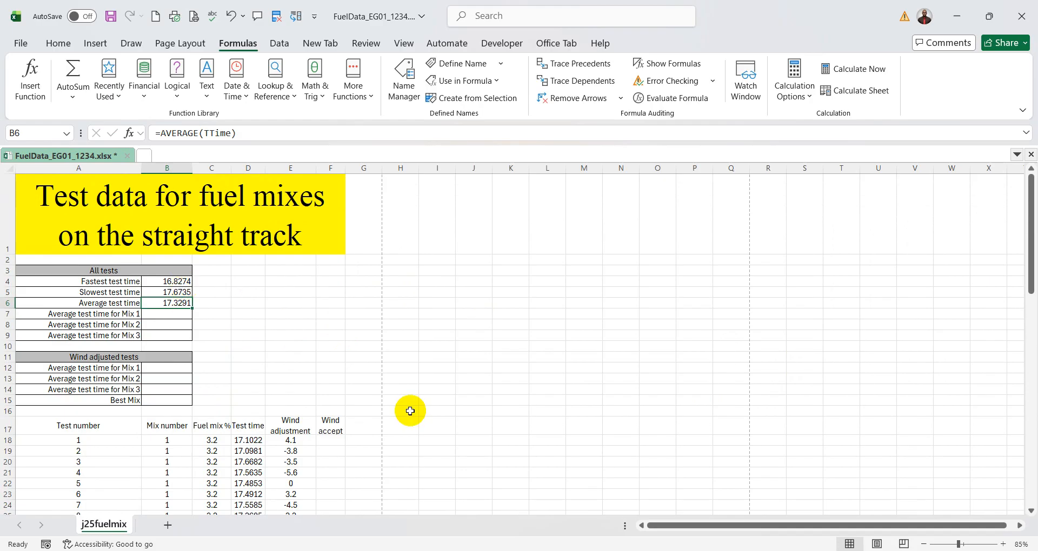
pyautogui.scroll(-1, 411, 411)
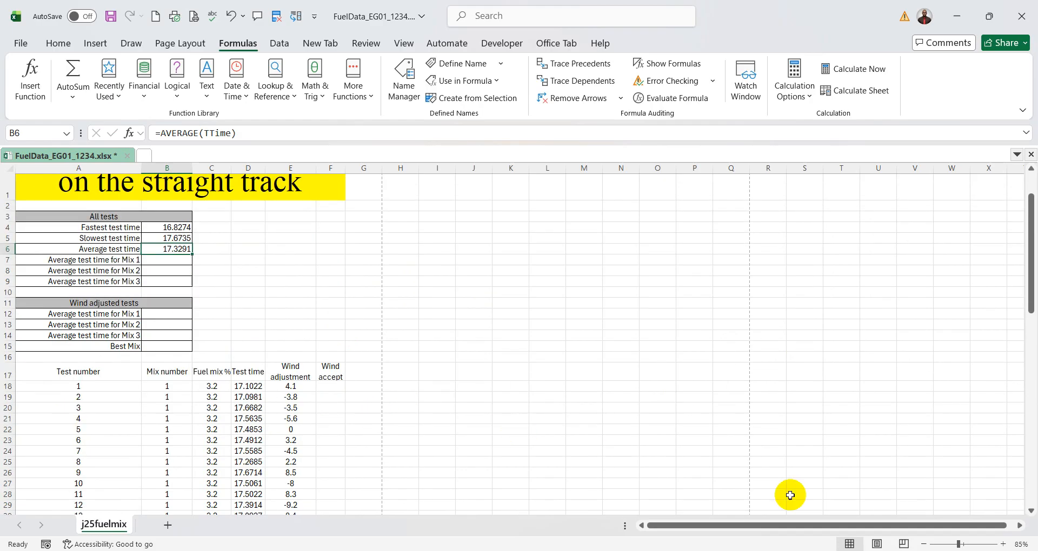
# - Return to the exam paper PDF and underline key words in the "Three different fuel mixes are being tested" sentence and "B7" in question 7
pyautogui.click(779, 550)
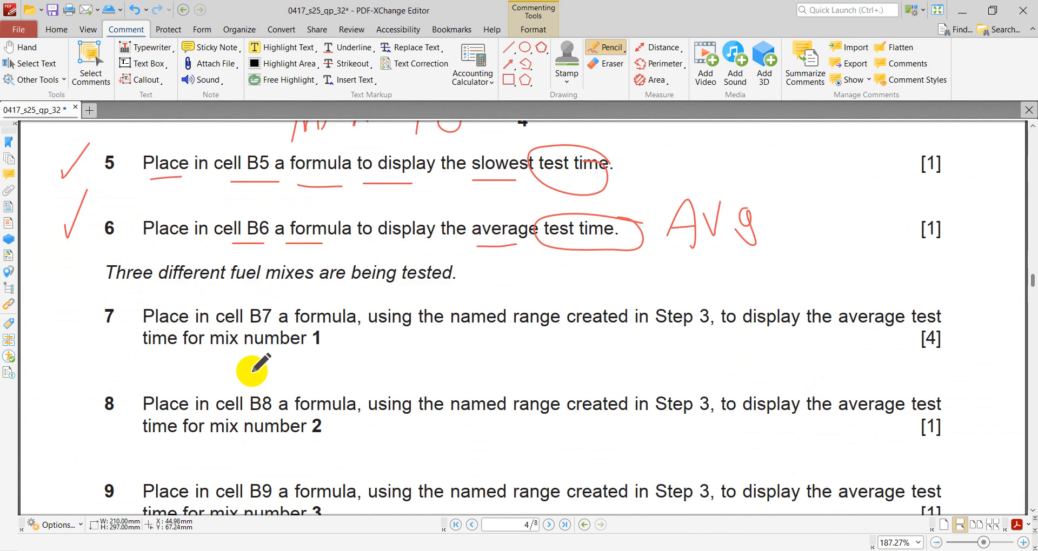
pyautogui.scroll(-1, 319, 284)
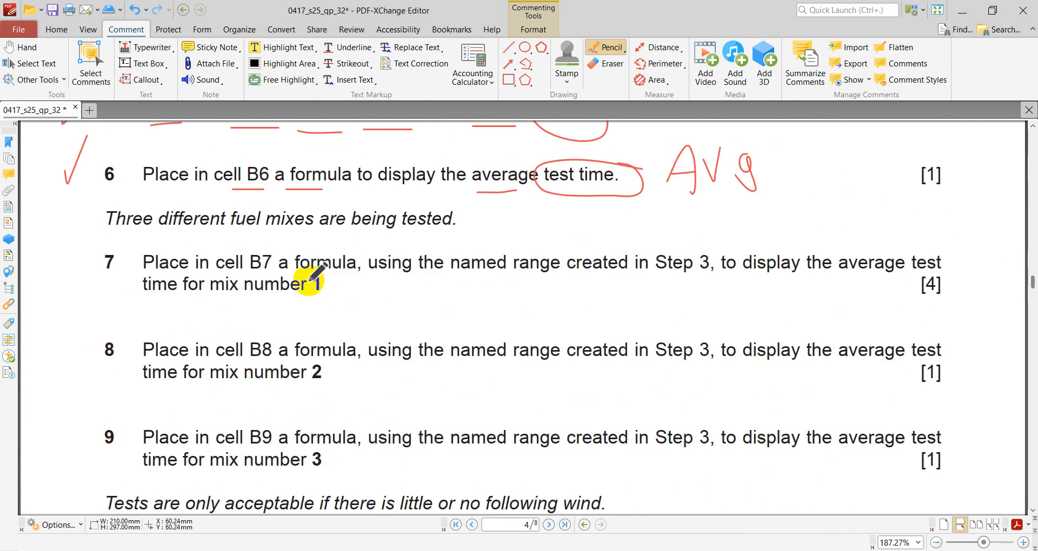
pyautogui.moveTo(111, 233); pyautogui.dragTo(425, 233)
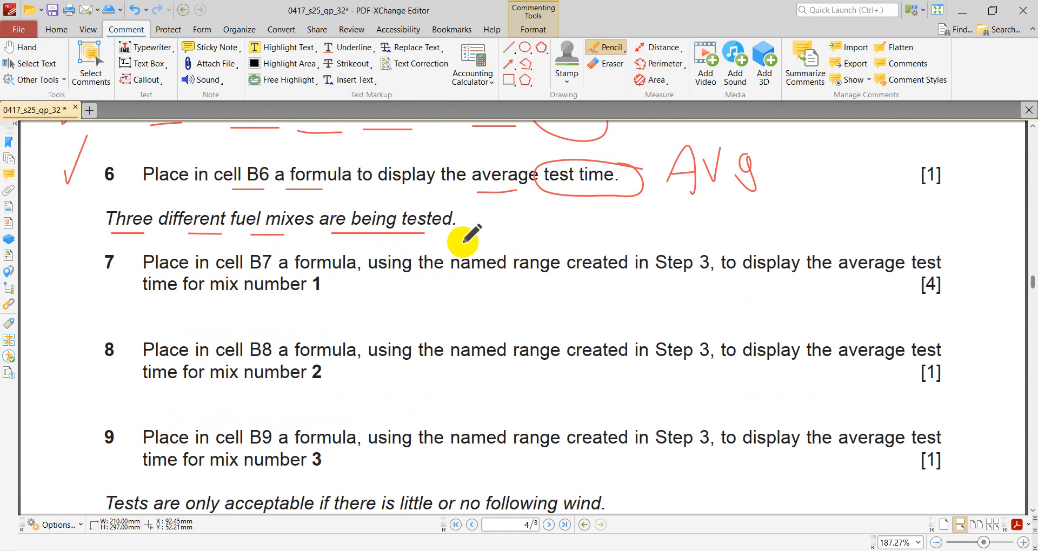
pyautogui.moveTo(250, 273); pyautogui.dragTo(275, 273)
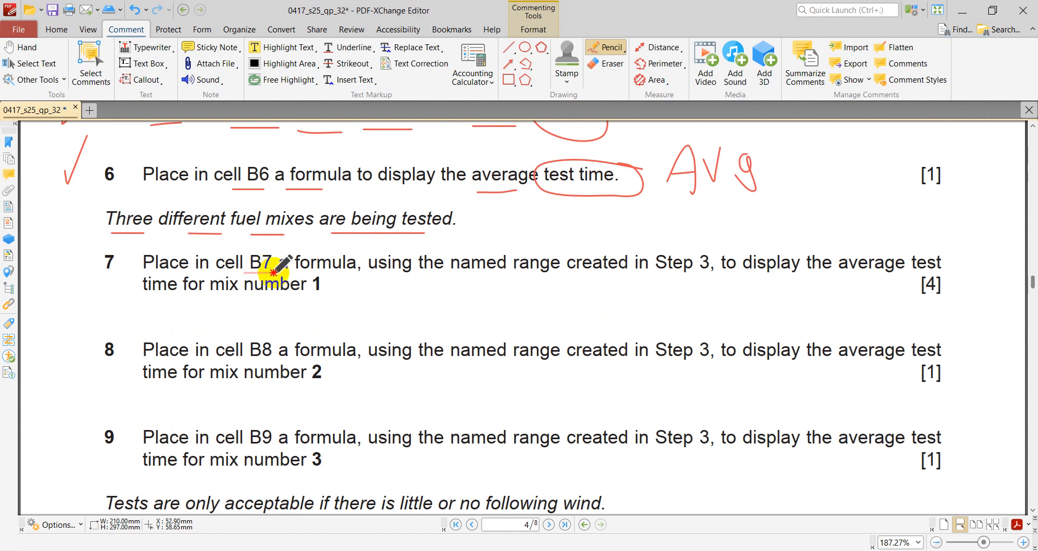
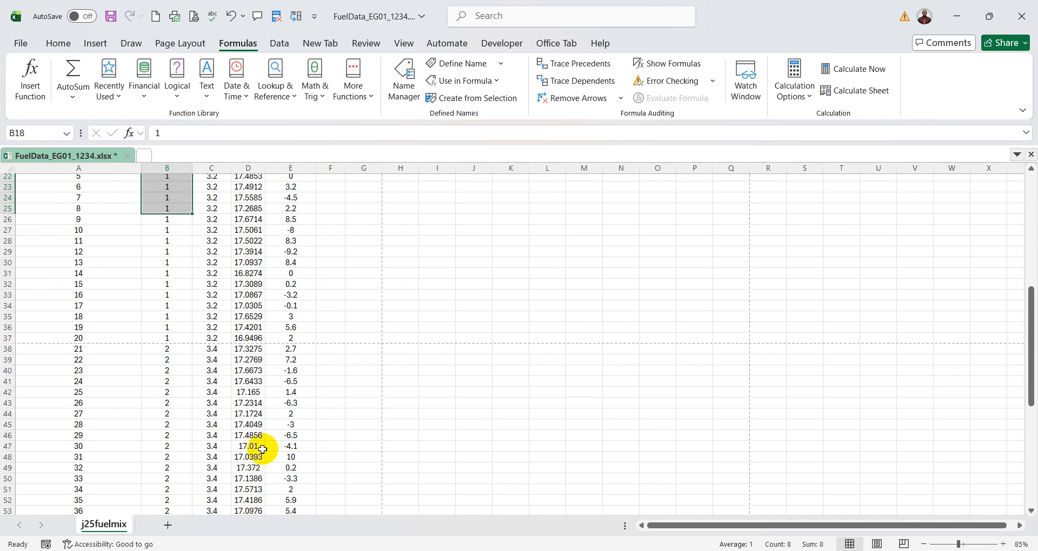
# - Compare the Mix number and Test time columns in the FuelData_ workbook with the wording of question 7 in the exam paper
pyautogui.scroll(7, 249, 370)
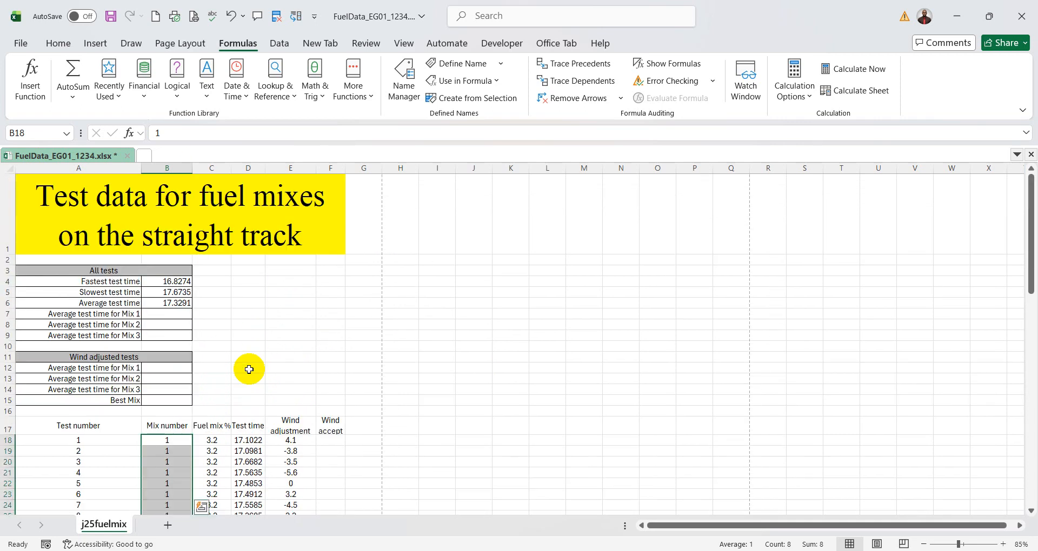
pyautogui.scroll(-1, 249, 370)
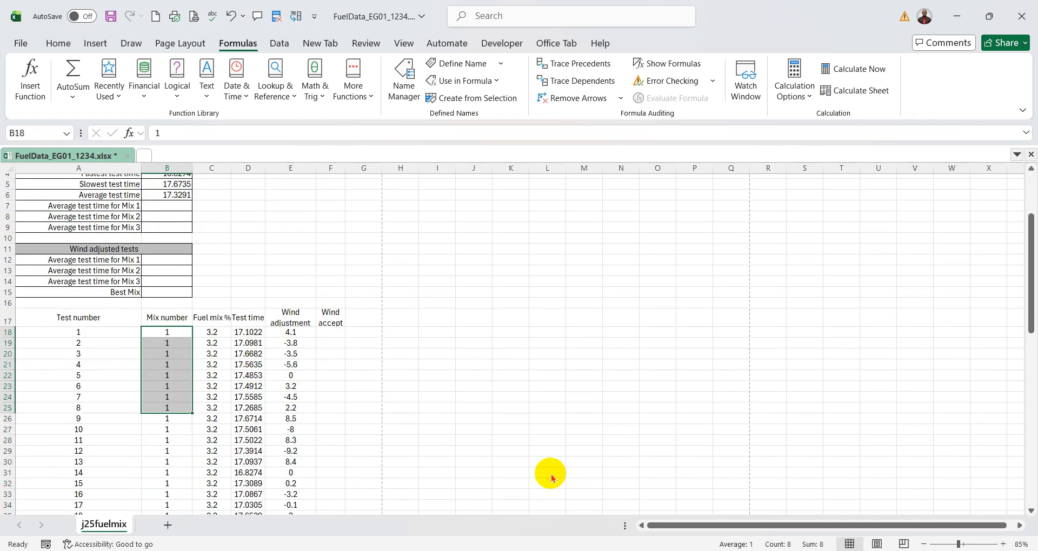
pyautogui.hotkey('alt', 'Tab')
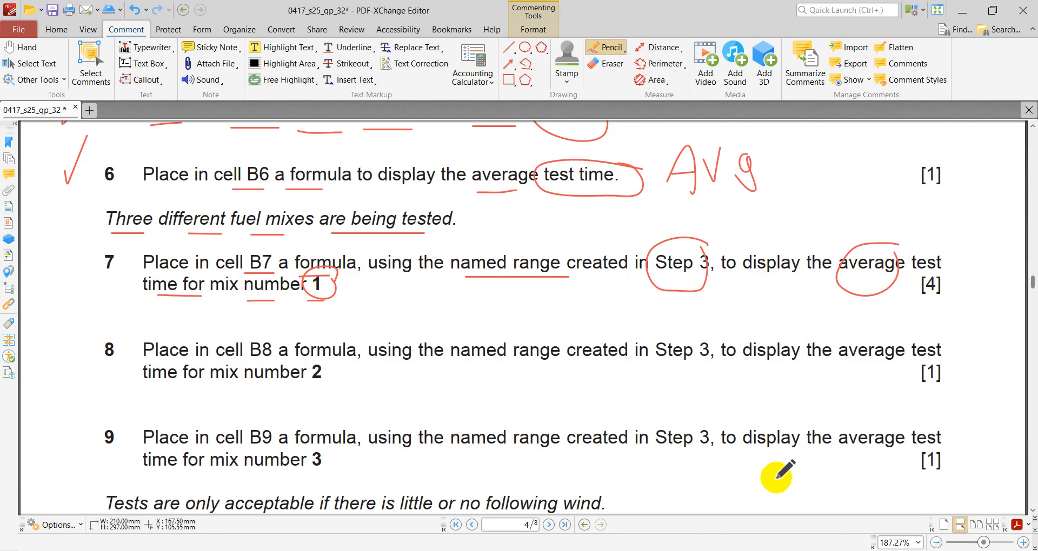
pyautogui.click(779, 550)
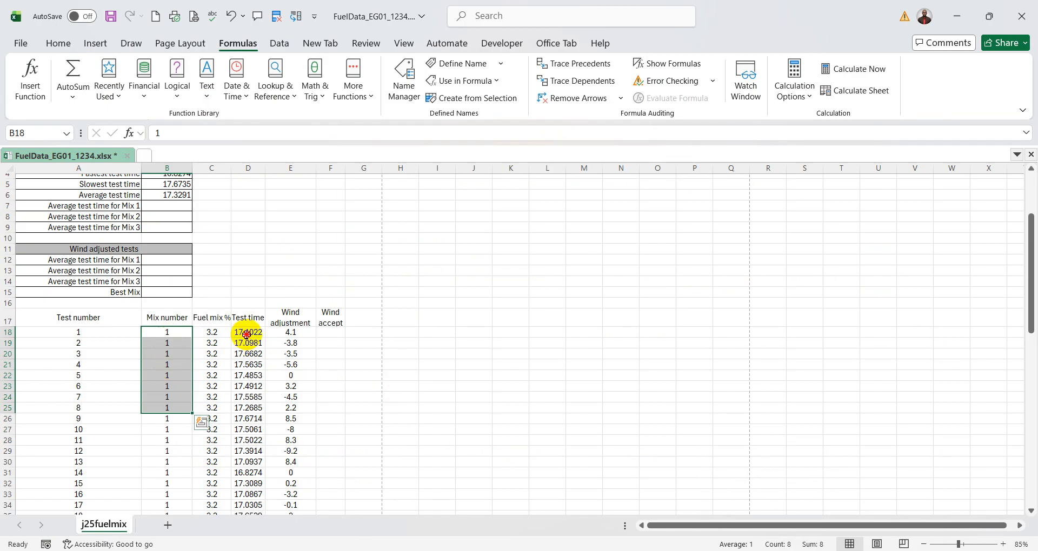
pyautogui.moveTo(246, 334); pyautogui.dragTo(249, 420)
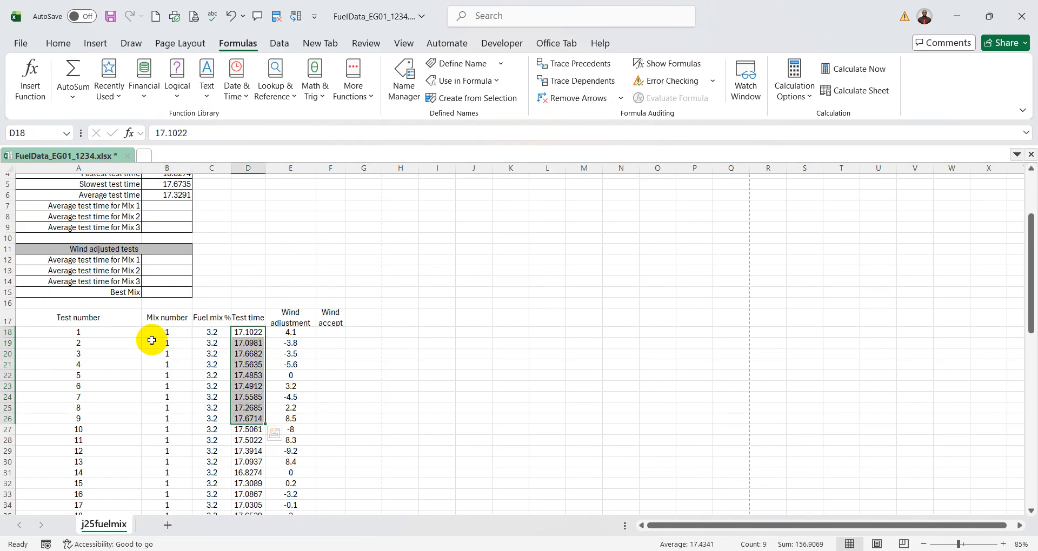
pyautogui.moveTo(161, 333); pyautogui.dragTo(160, 388)
pyautogui.moveTo(247, 333); pyautogui.dragTo(249, 379)
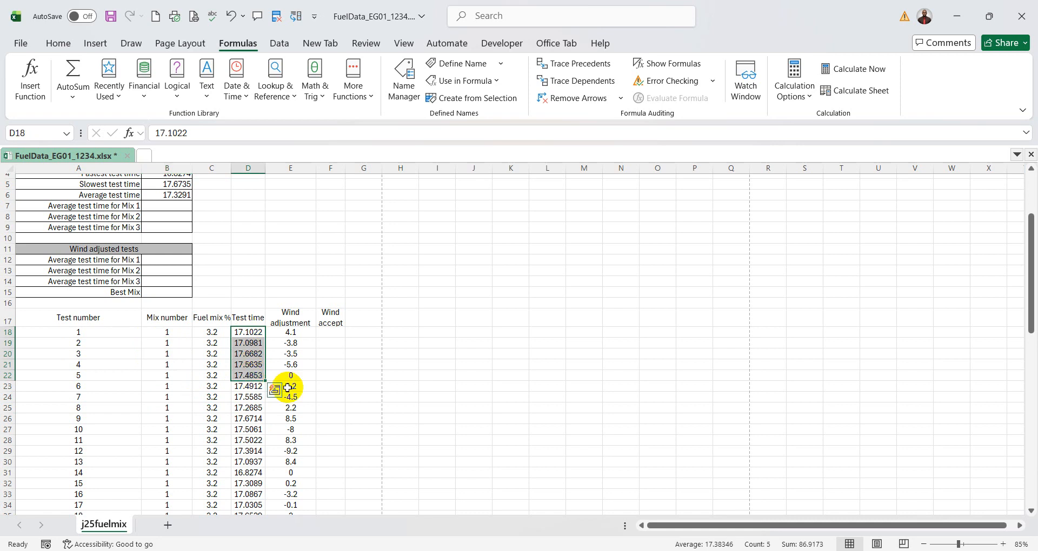
pyautogui.click(172, 333)
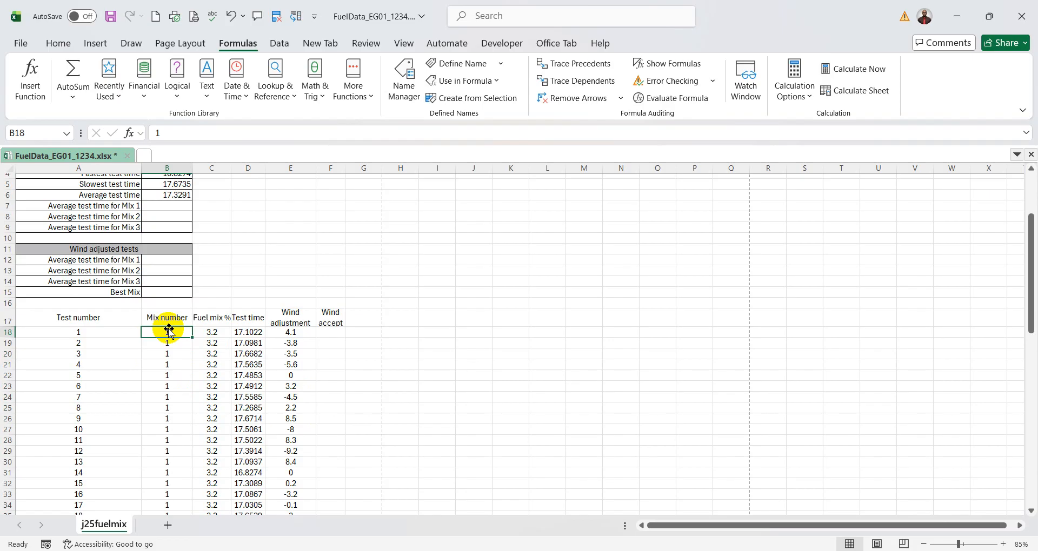
pyautogui.hotkey('alt', 'Tab')
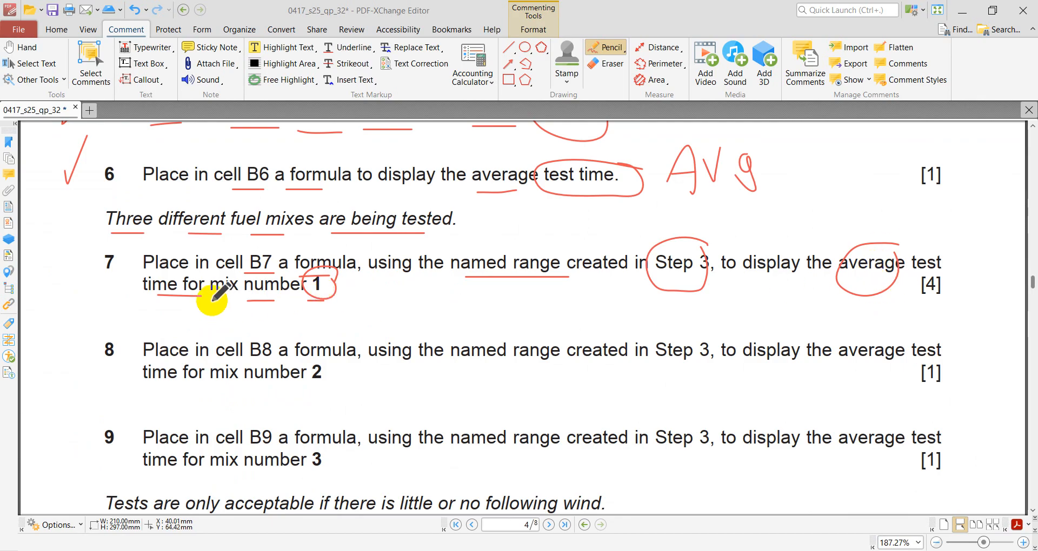
pyautogui.hotkey('alt', 'Tab')
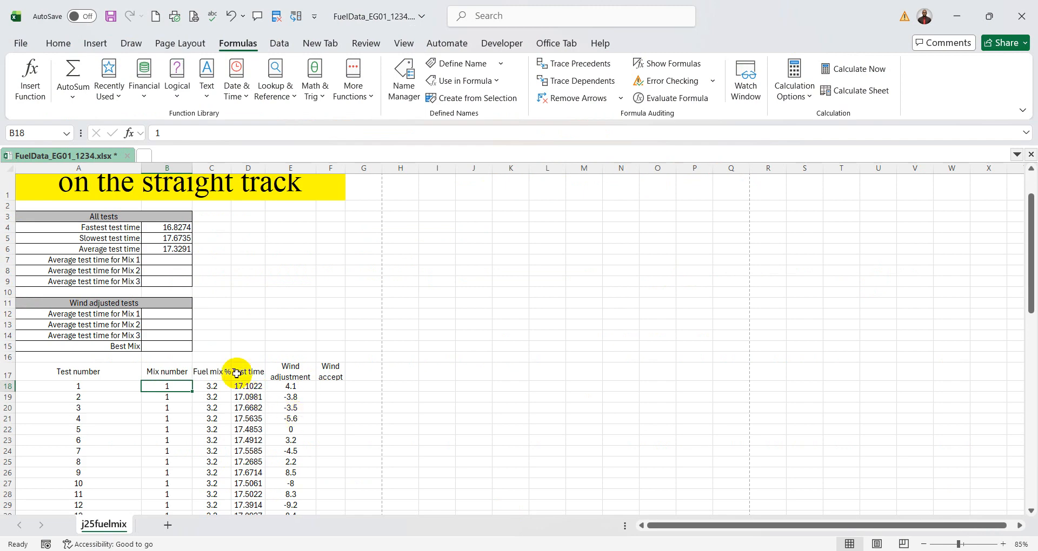
pyautogui.moveTo(254, 389); pyautogui.dragTo(253, 473)
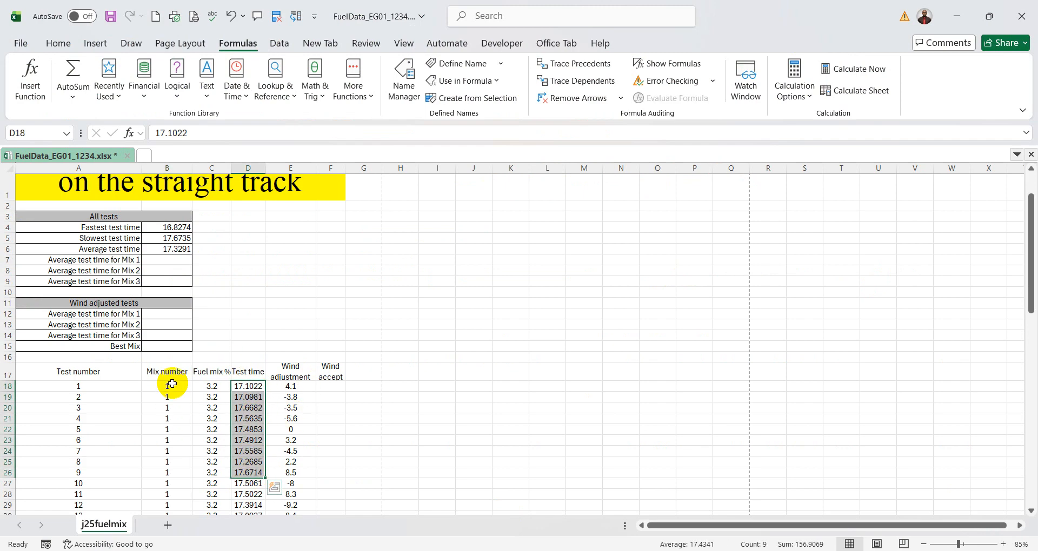
pyautogui.moveTo(171, 384); pyautogui.dragTo(175, 465)
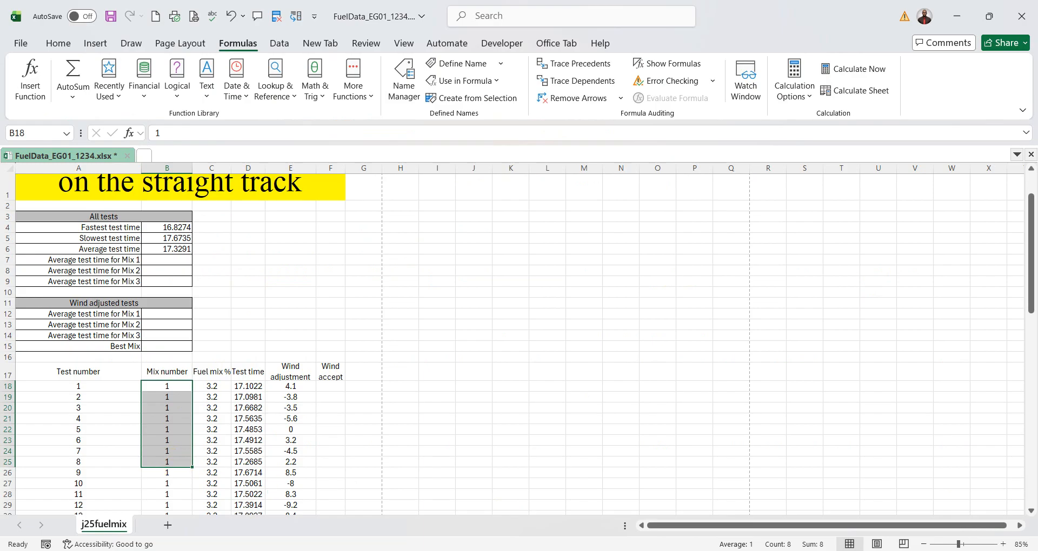
# - Return to the exam paper PDF and handwrite a short form of AVERAGEIF above the word "average" in question 7
pyautogui.click(727, 550)
pyautogui.moveTo(342, 283); pyautogui.dragTo(330, 282)
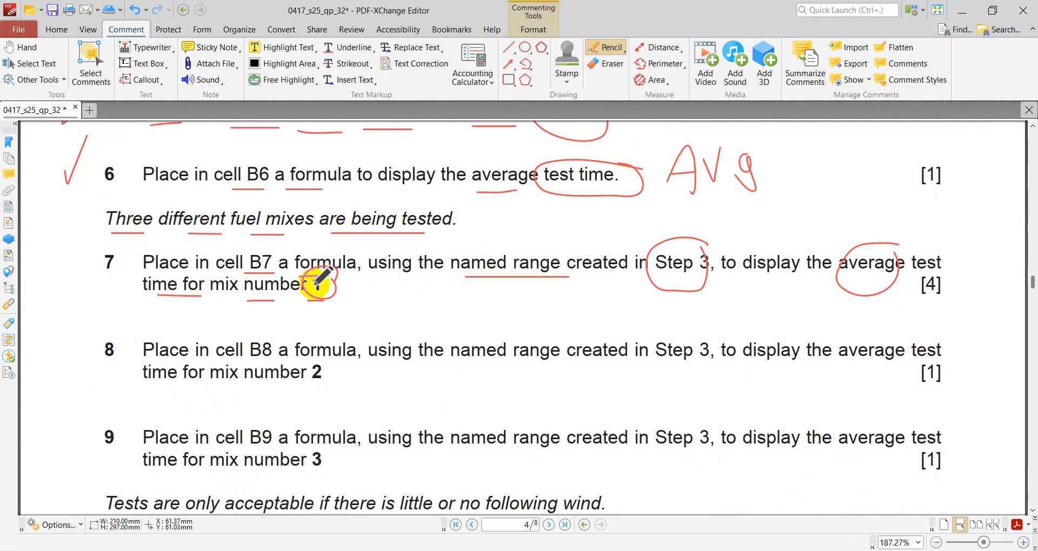
pyautogui.moveTo(766, 240)
pyautogui.mouseDown()
pyautogui.moveTo(781, 245)
pyautogui.moveTo(781, 229)
pyautogui.moveTo(815, 227)
pyautogui.moveTo(808, 230)
pyautogui.moveTo(783, 229)
pyautogui.moveTo(841, 209)
pyautogui.moveTo(874, 215)
pyautogui.moveTo(866, 194)
pyautogui.moveTo(892, 204)
pyautogui.mouseUp()
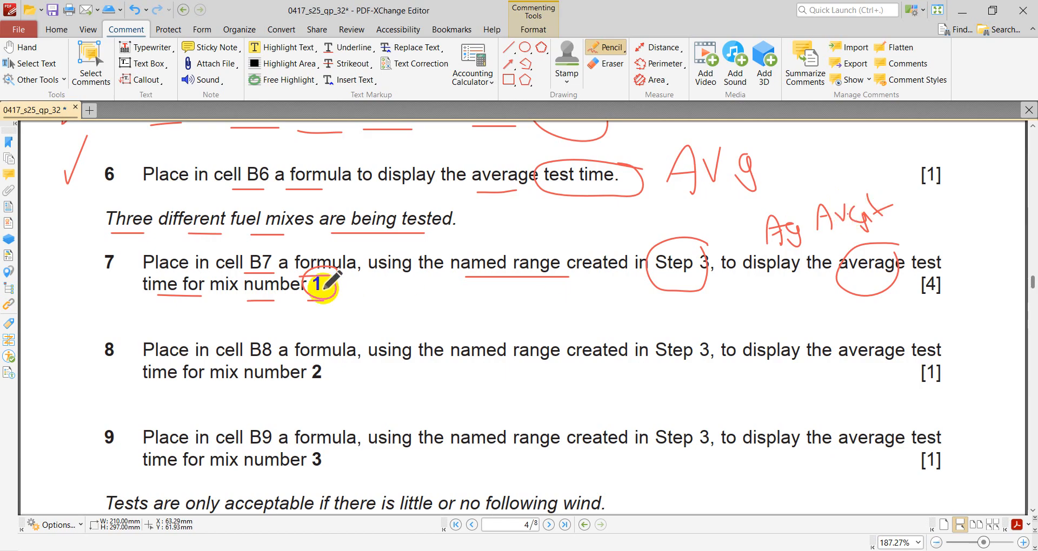
pyautogui.moveTo(326, 285); pyautogui.dragTo(331, 268)
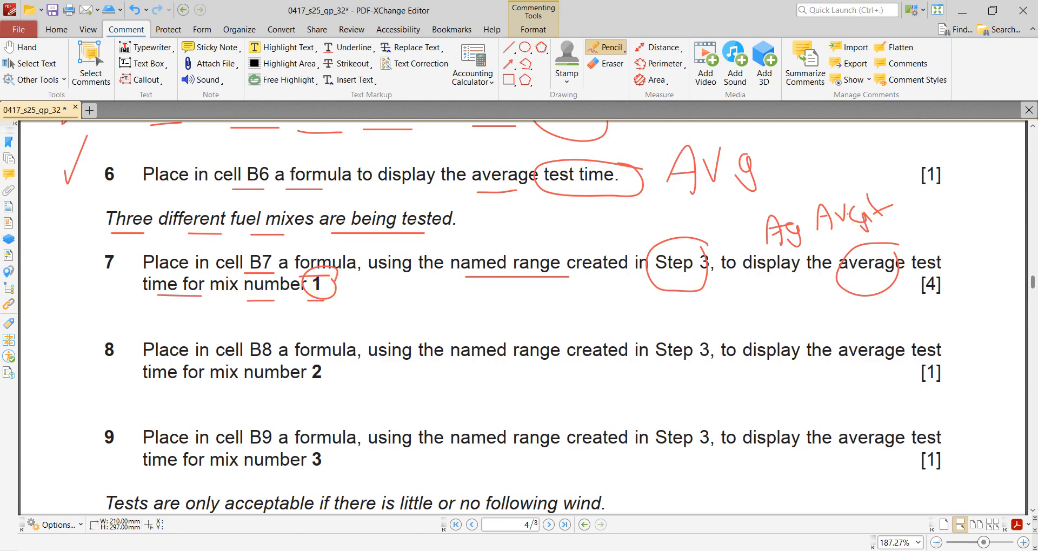
# - Switch to the FuelData_ workbook and start an AVERAGEIF formula in cell B7 through its function arguments, with B18:B76 as the Range
pyautogui.hotkey('alt', 'Tab')
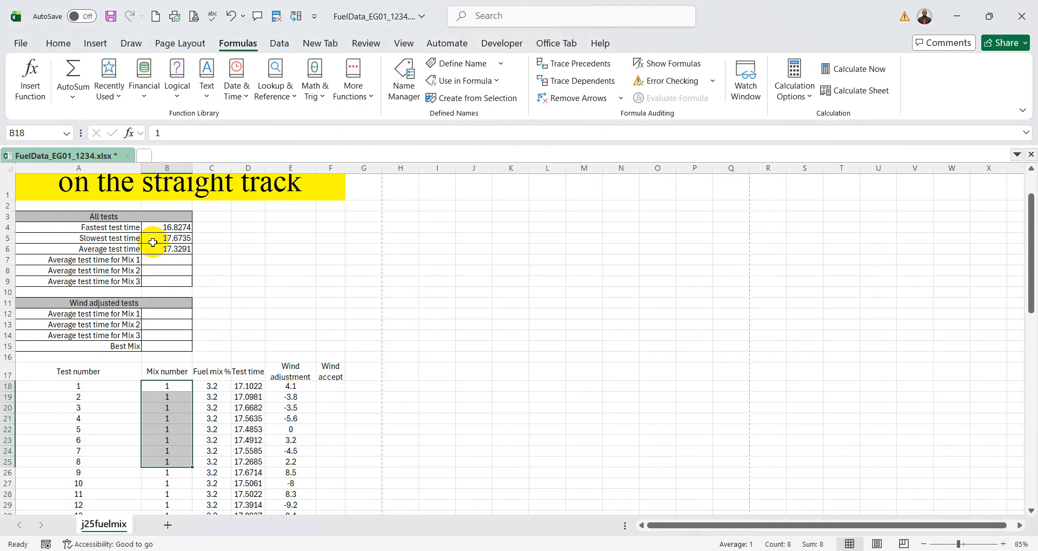
pyautogui.click(168, 260)
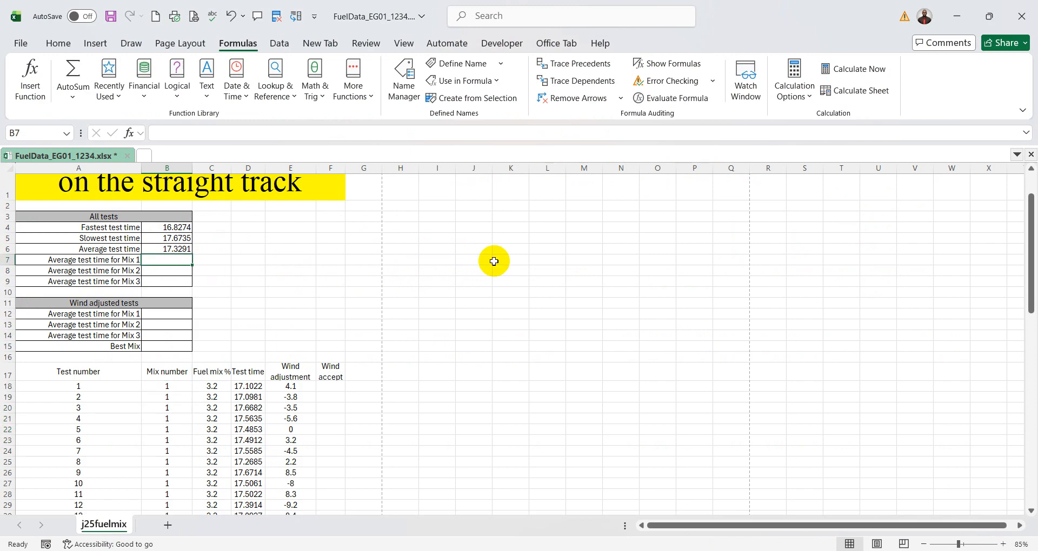
pyautogui.write('=averag')
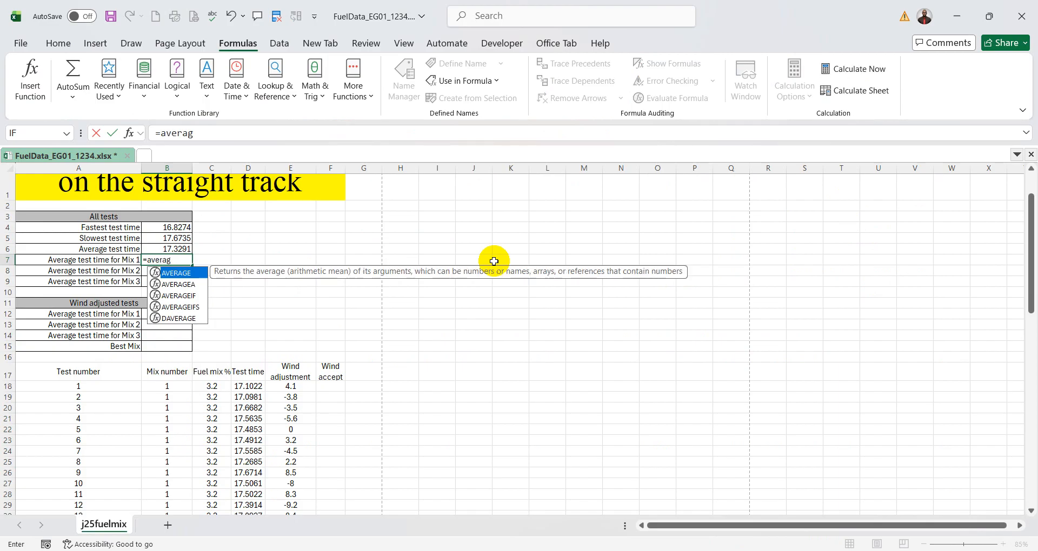
pyautogui.write('eif')
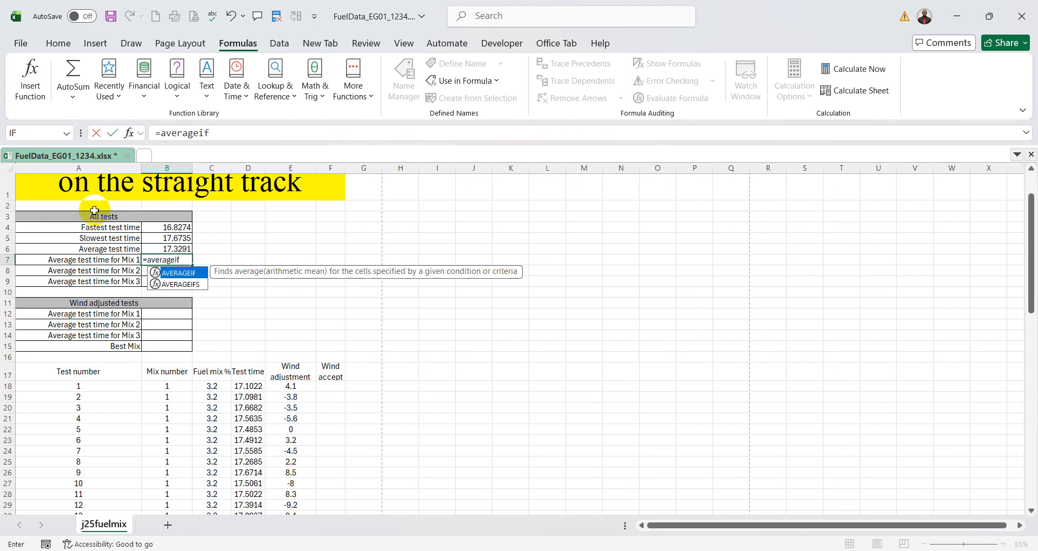
pyautogui.doubleClick(180, 273)
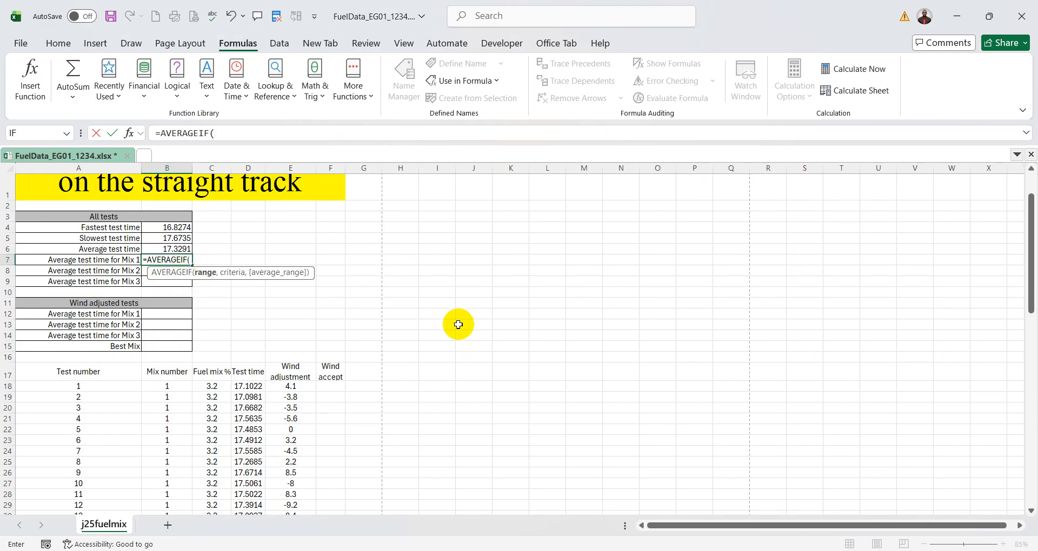
pyautogui.click(128, 133)
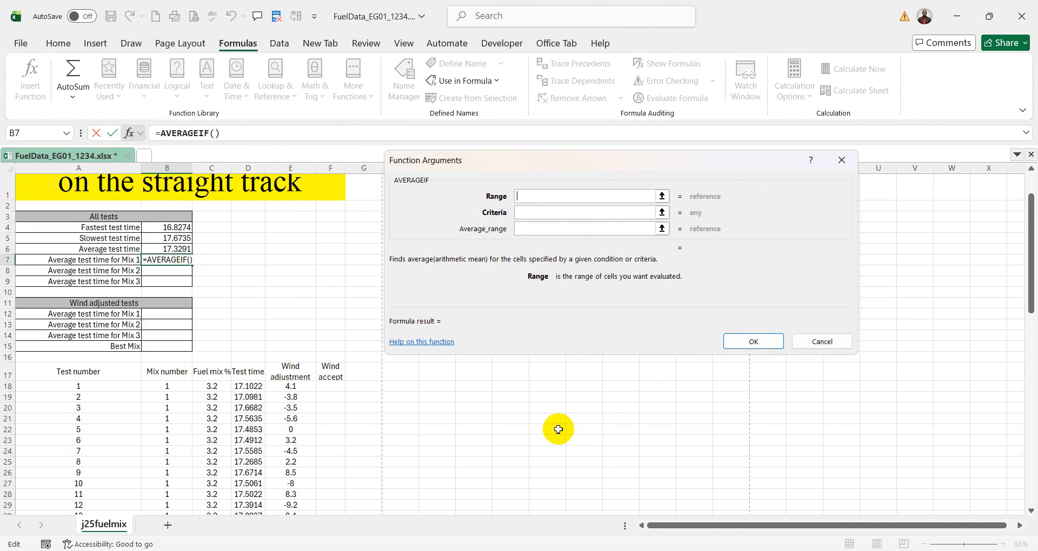
pyautogui.click(173, 387)
pyautogui.moveTo(173, 388); pyautogui.dragTo(167, 476)
pyautogui.scroll(13, 511, 377)
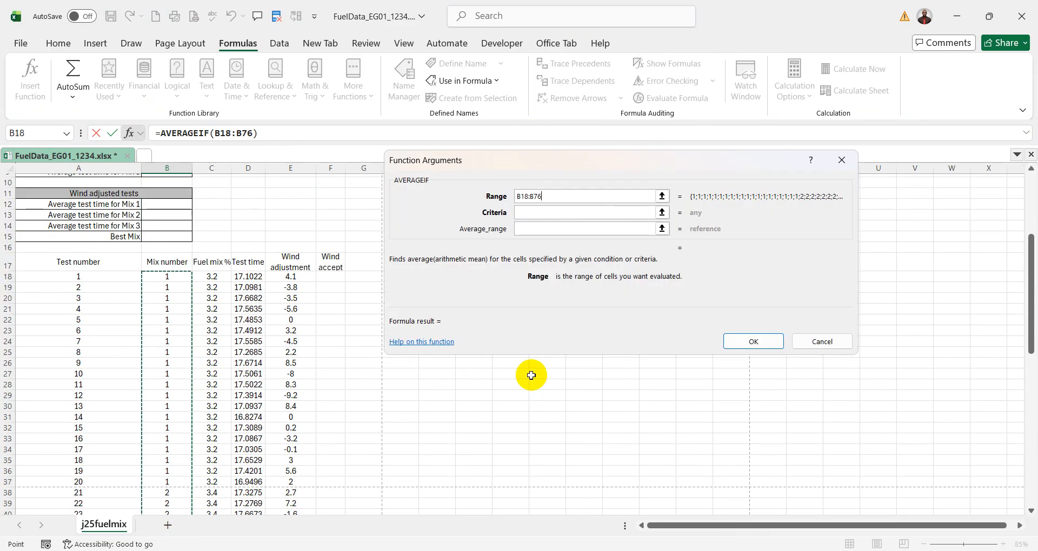
# - Set the AVERAGEIF Criteria to 1, as question 7 asks, and use the Test time data named TTime as the Average_range
pyautogui.click(531, 213)
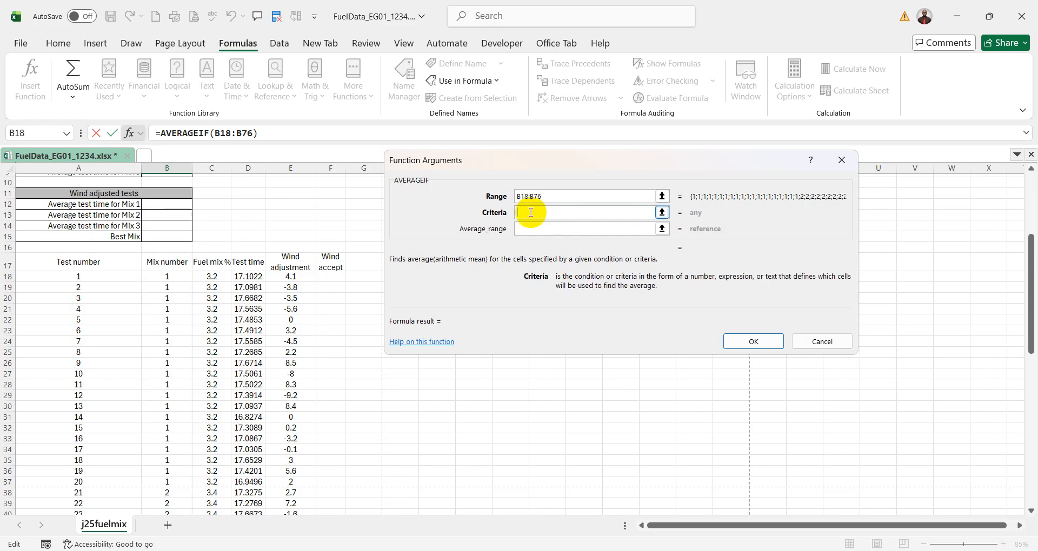
pyautogui.click(789, 550)
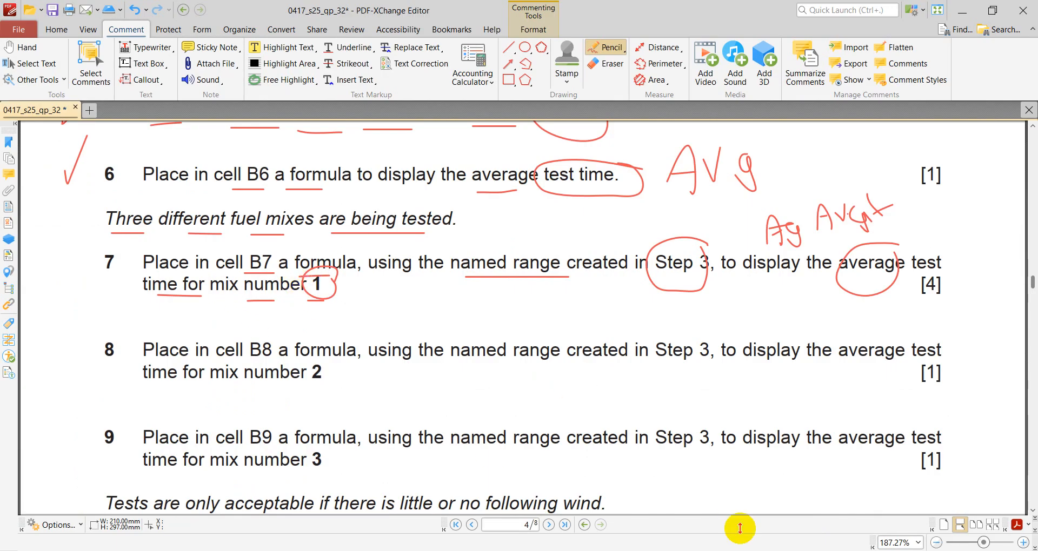
pyautogui.click(780, 550)
pyautogui.click(540, 214)
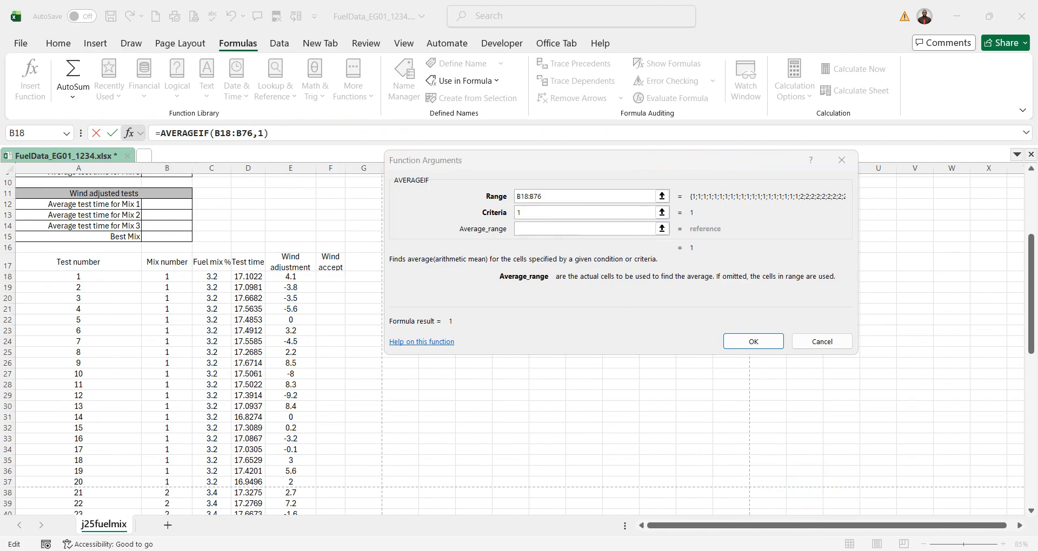
pyautogui.click(780, 550)
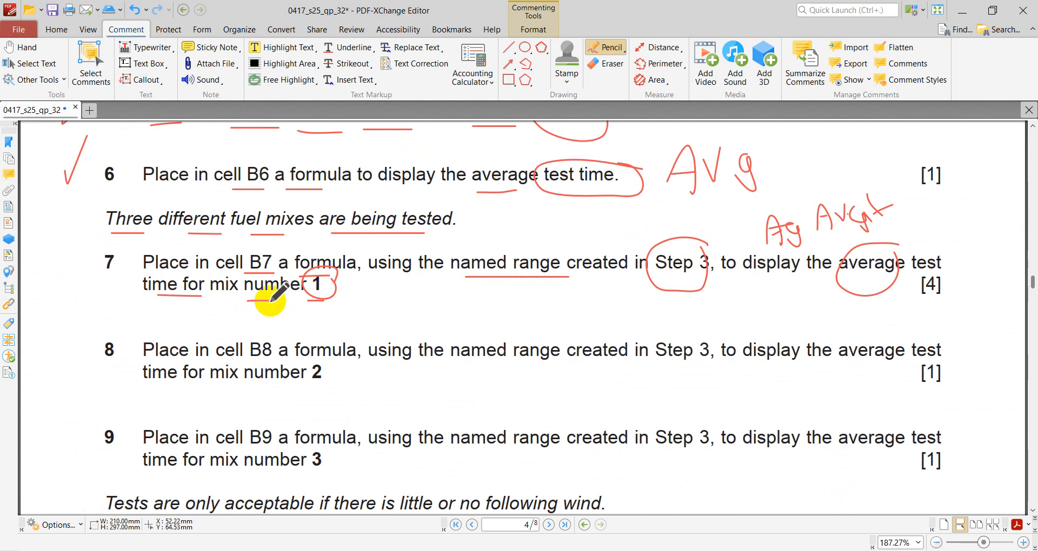
pyautogui.click(740, 550)
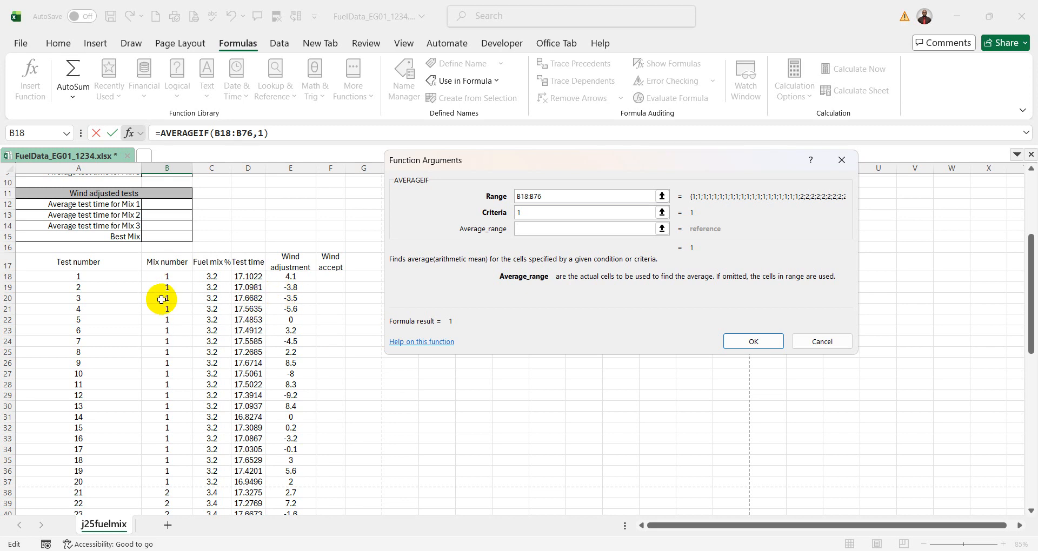
pyautogui.click(254, 277)
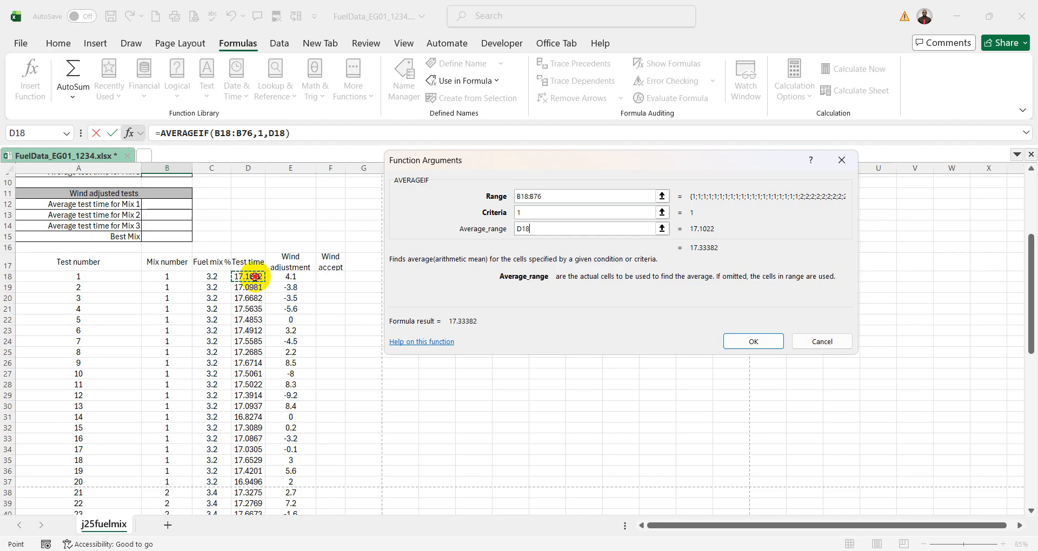
pyautogui.hotkey('ctrl', 'shift', 'Down')
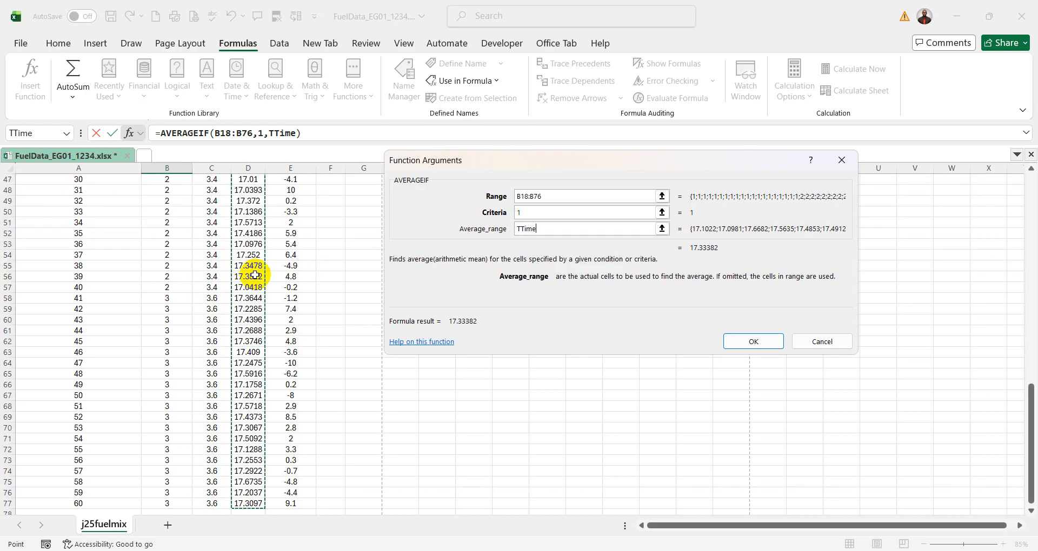
pyautogui.scroll(13, 518, 224)
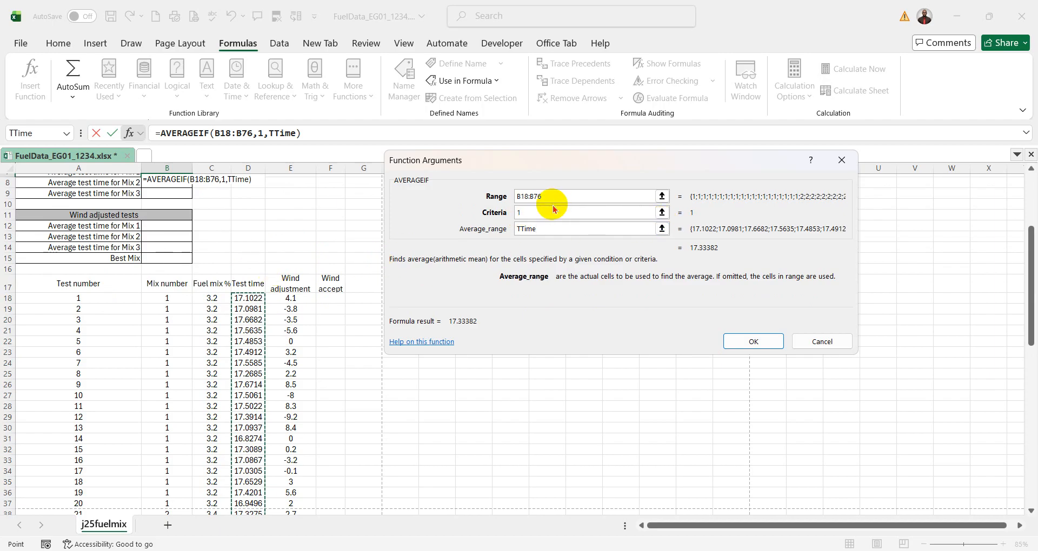
# - Make the Range reference absolute as $B$18:$B$76 and complete the AVERAGEIF formula in B7
pyautogui.moveTo(552, 195); pyautogui.dragTo(476, 197)
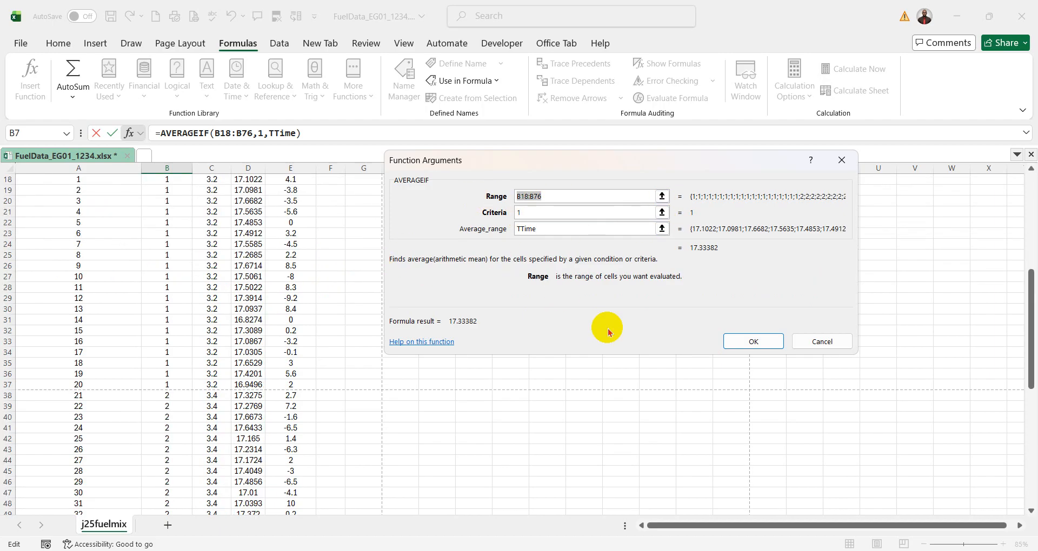
pyautogui.press('F4')
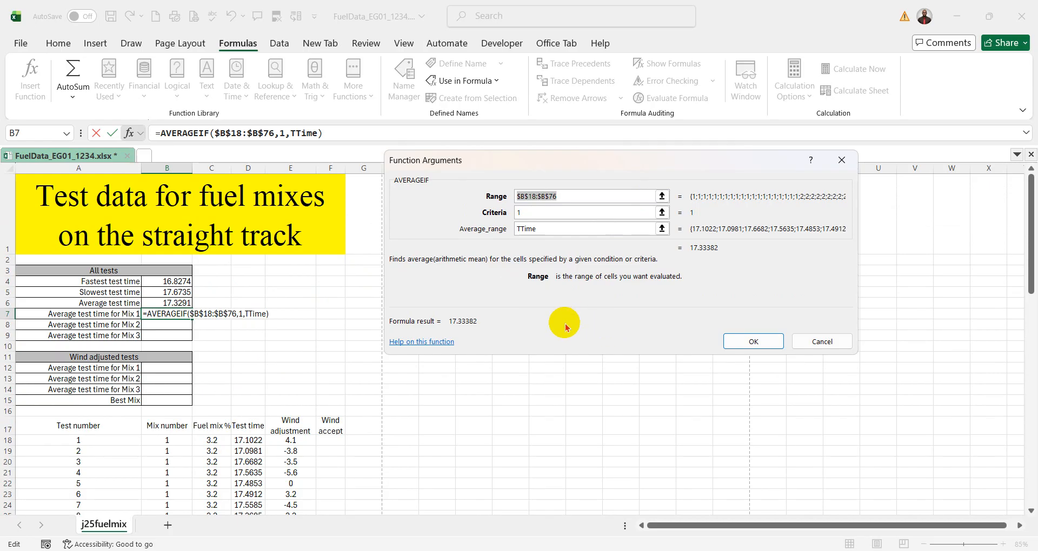
pyautogui.click(753, 342)
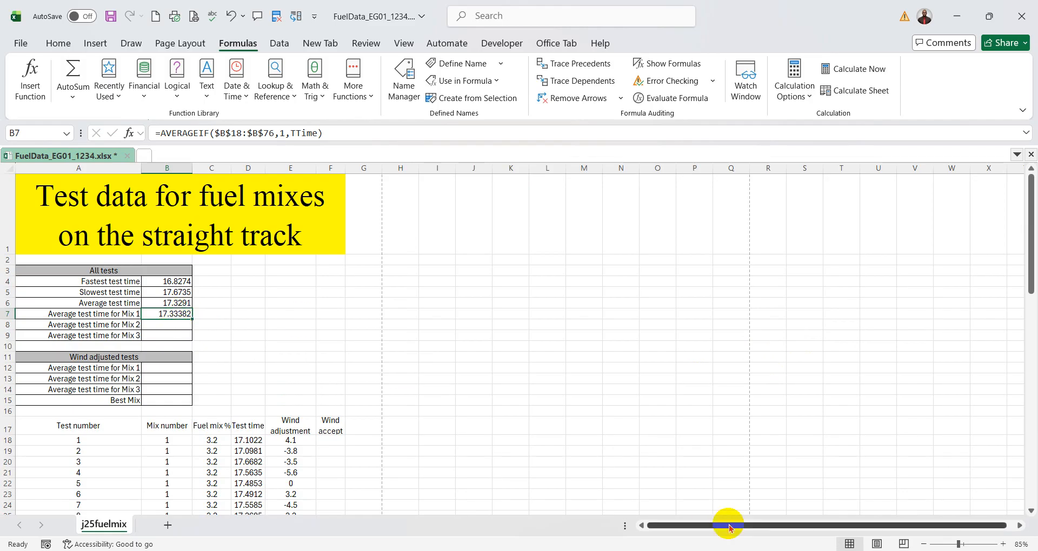
# - Switch to the exam paper PDF and pencil-mark "named range", "Step 3", "average" and mix number 2 in question 8
pyautogui.click(731, 550)
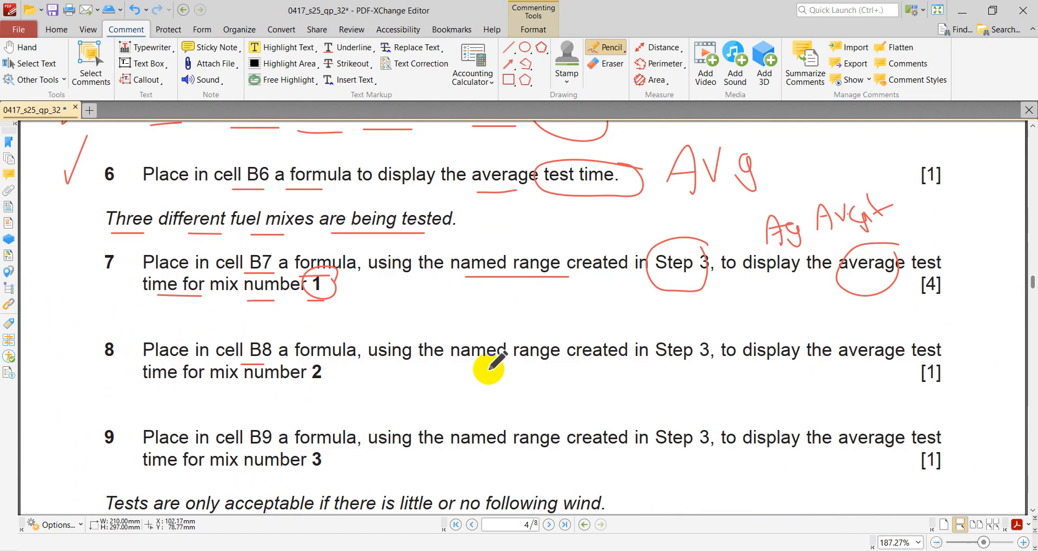
pyautogui.moveTo(553, 359); pyautogui.dragTo(458, 359)
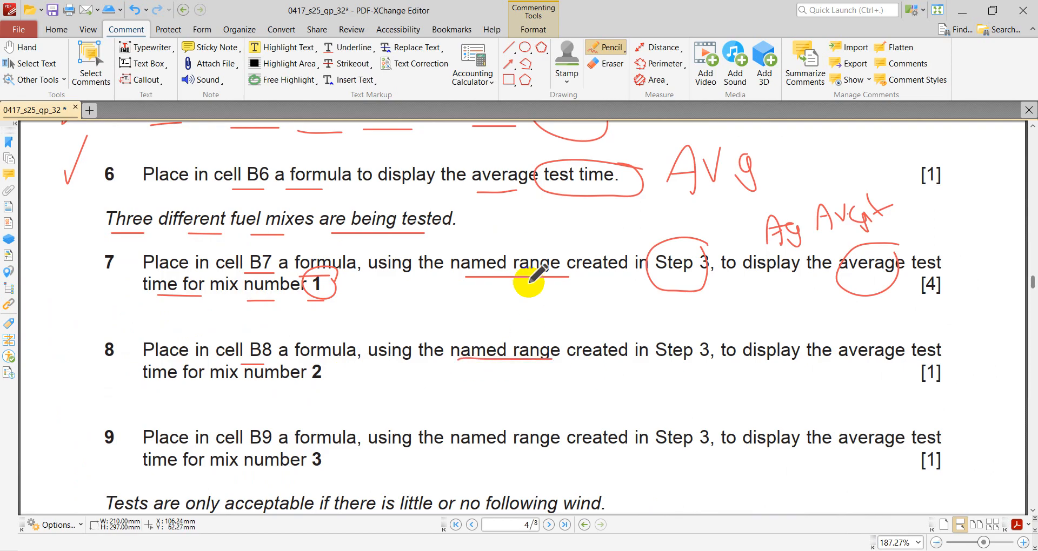
pyautogui.moveTo(708, 331)
pyautogui.mouseDown()
pyautogui.moveTo(674, 325)
pyautogui.moveTo(718, 357)
pyautogui.mouseUp()
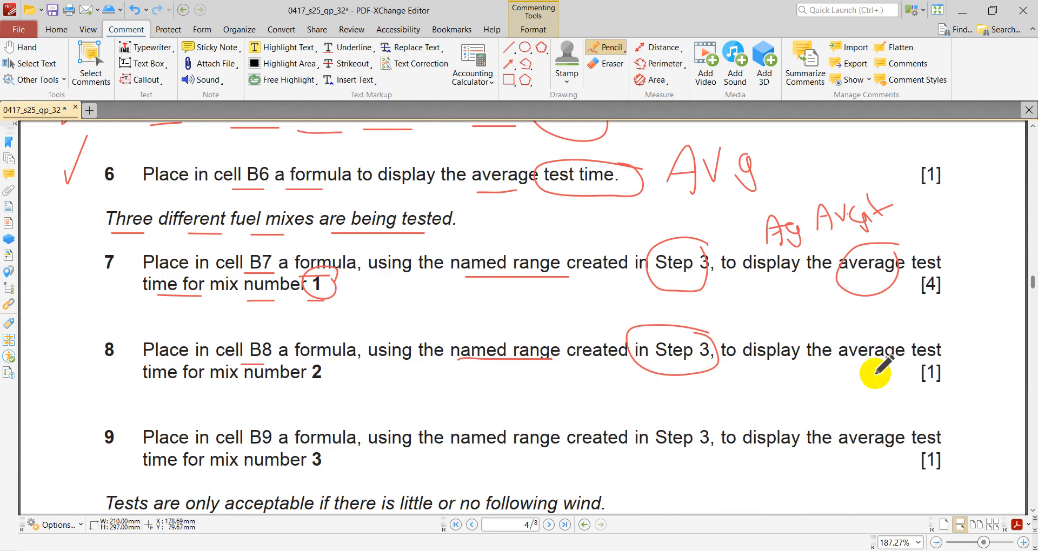
pyautogui.moveTo(890, 327); pyautogui.dragTo(898, 358)
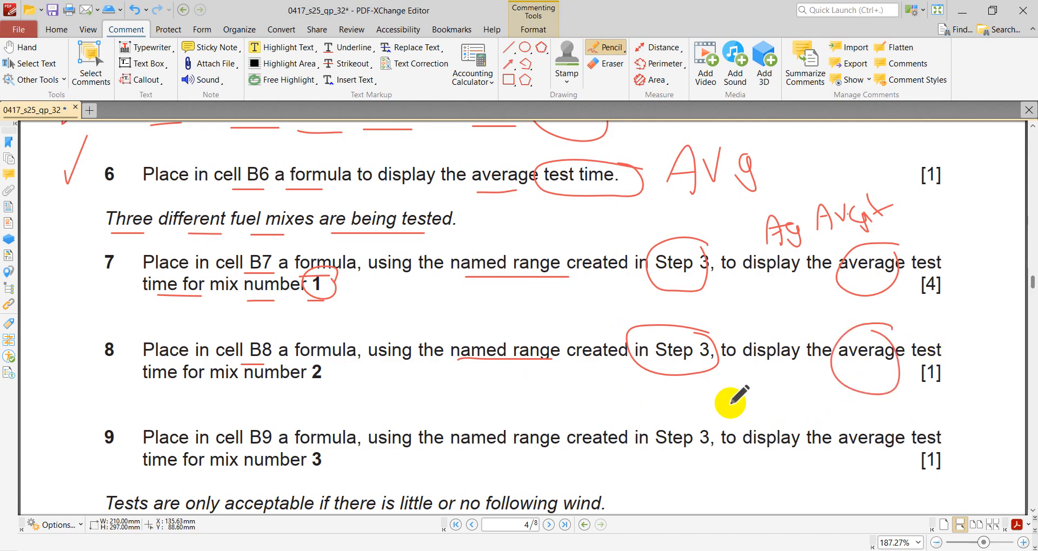
pyautogui.moveTo(258, 384)
pyautogui.mouseDown()
pyautogui.moveTo(339, 384)
pyautogui.moveTo(313, 366)
pyautogui.mouseUp()
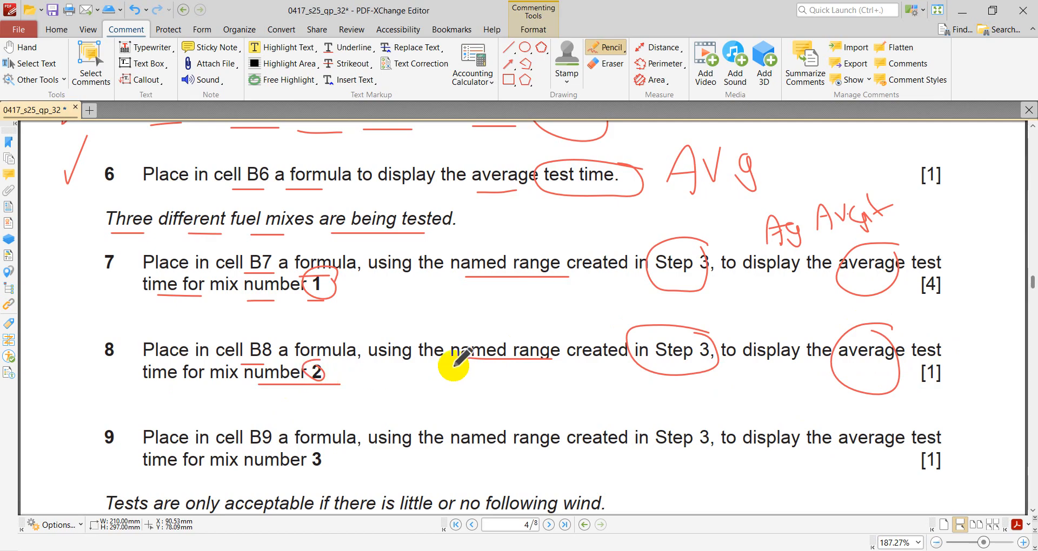
pyautogui.scroll(-2, 455, 366)
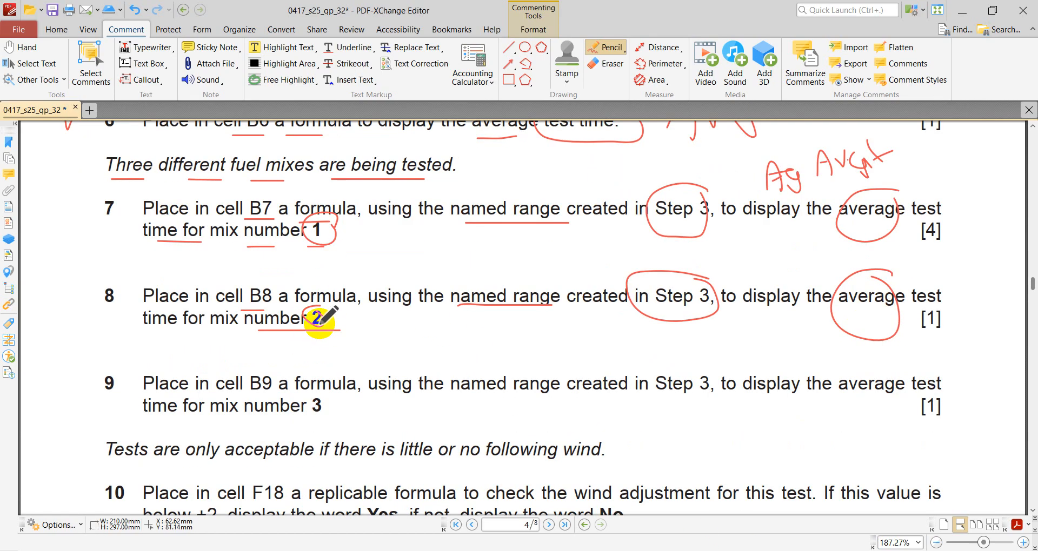
# - Switch to the FuelData_ workbook and start an AVERAGEIF formula in cell B8, opening its function arguments
pyautogui.click(779, 550)
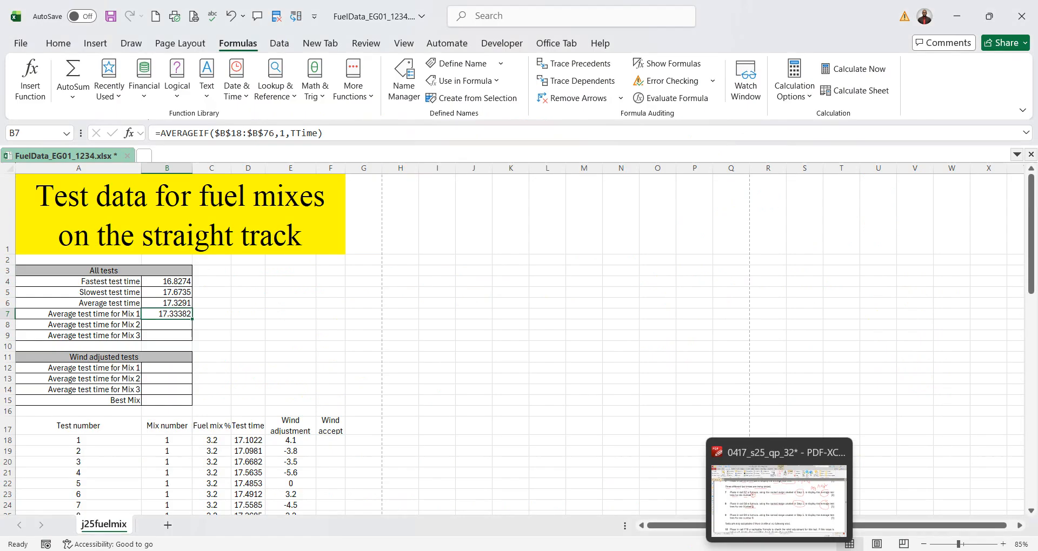
pyautogui.click(184, 328)
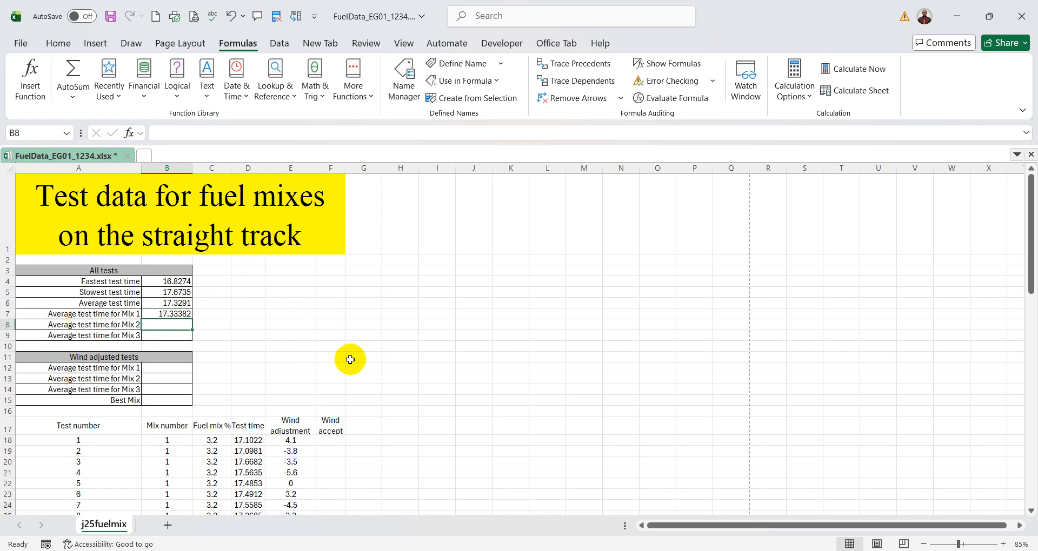
pyautogui.write('=a')
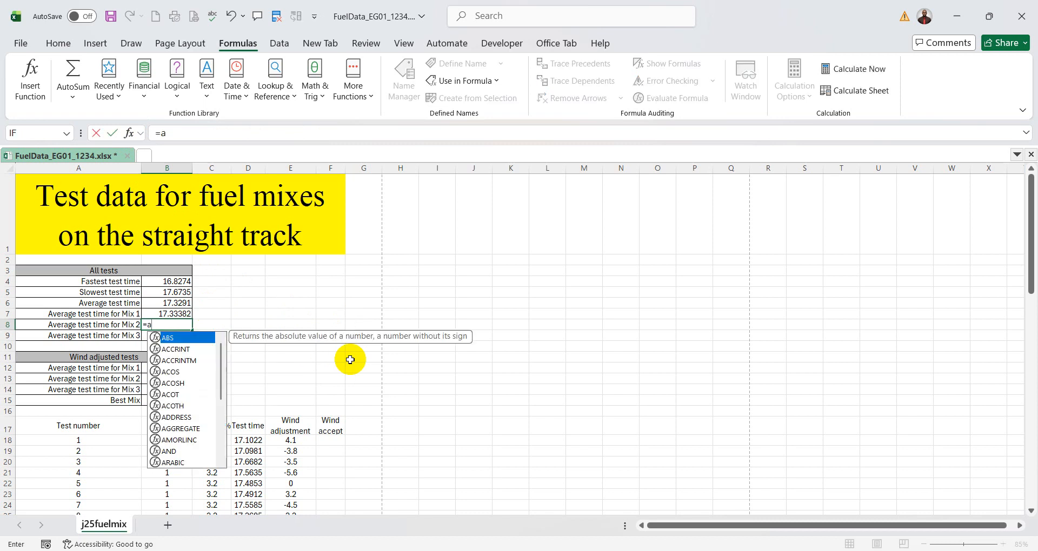
pyautogui.write('verageif')
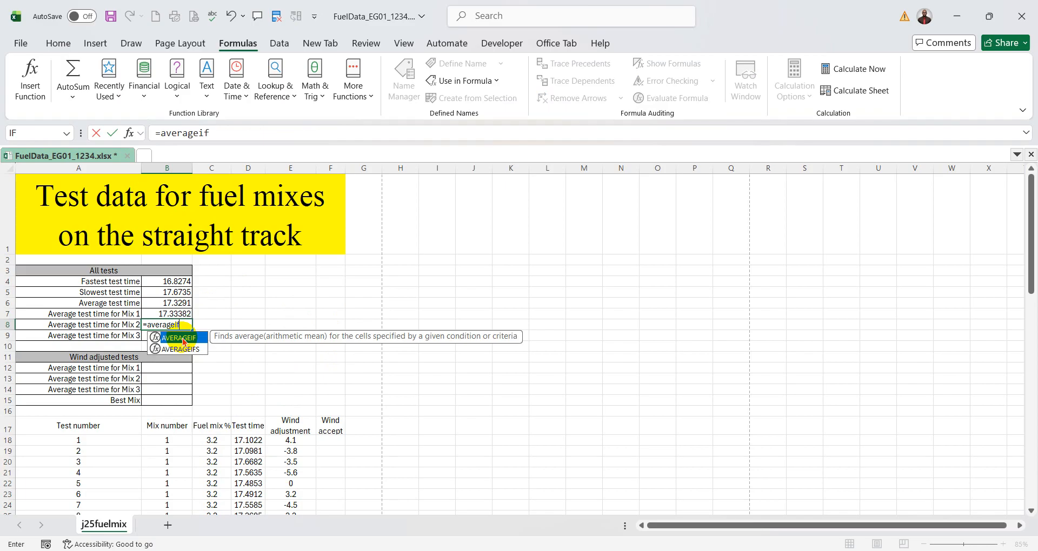
pyautogui.doubleClick(182, 339)
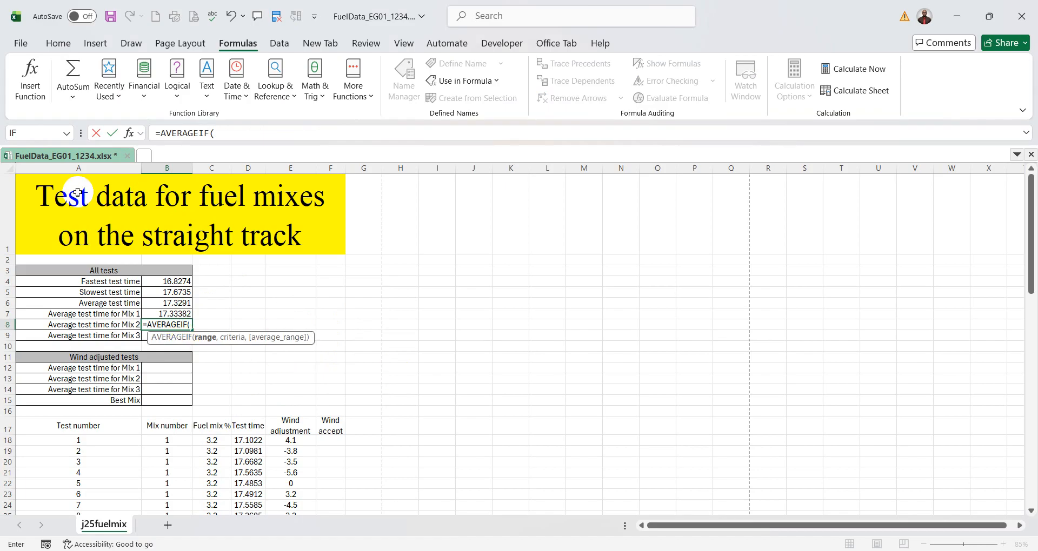
pyautogui.click(129, 133)
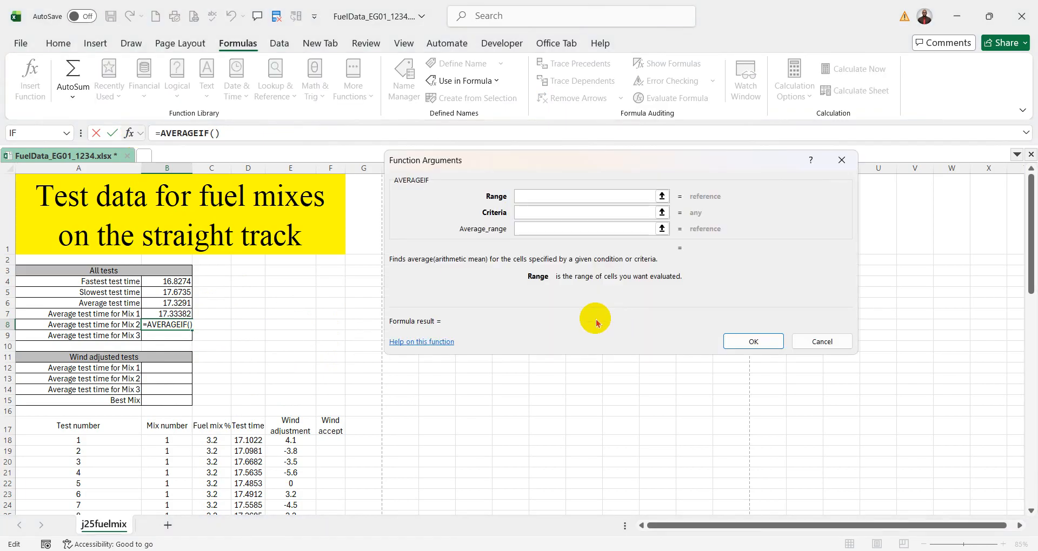
# - Set the AVERAGEIF Range to the Mix number data as the absolute reference $B$18:$B$77
pyautogui.scroll(-1, 420, 384)
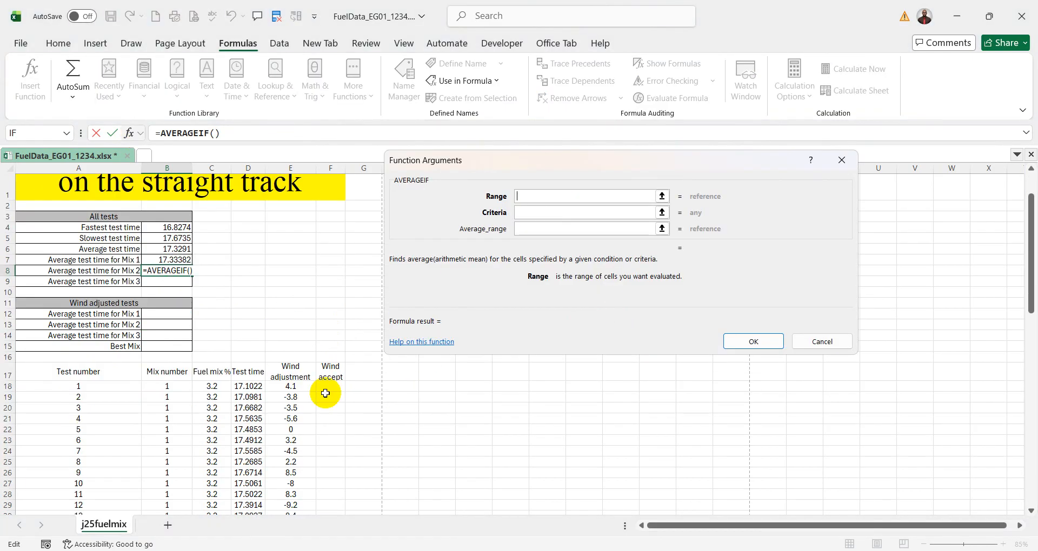
pyautogui.click(178, 387)
pyautogui.hotkey('ctrl', 'shift', 'Down')
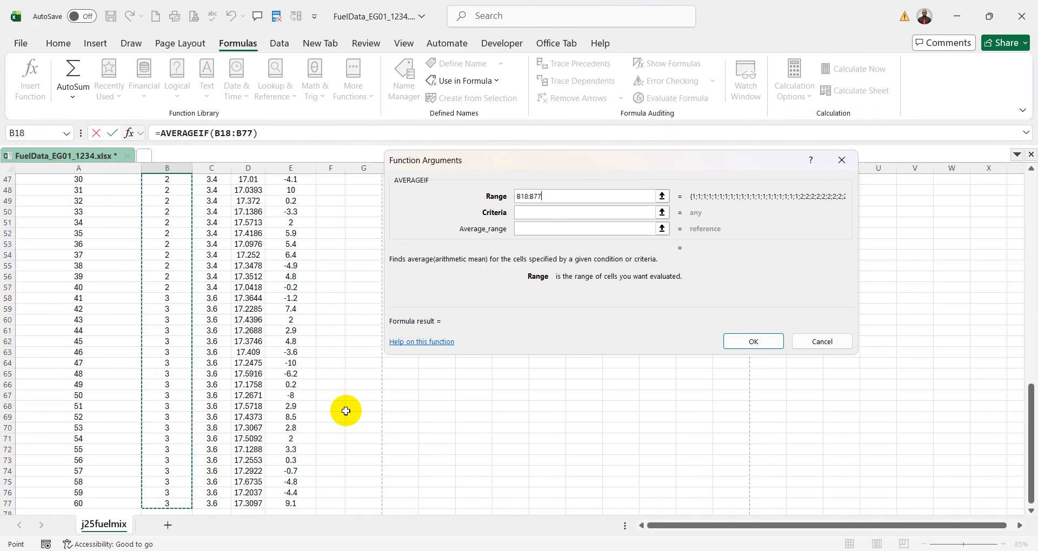
pyautogui.press('F4')
# - Set the AVERAGEIF Criteria to 2, checking the mix number and named range against question 8 in the exam paper
pyautogui.click(559, 213)
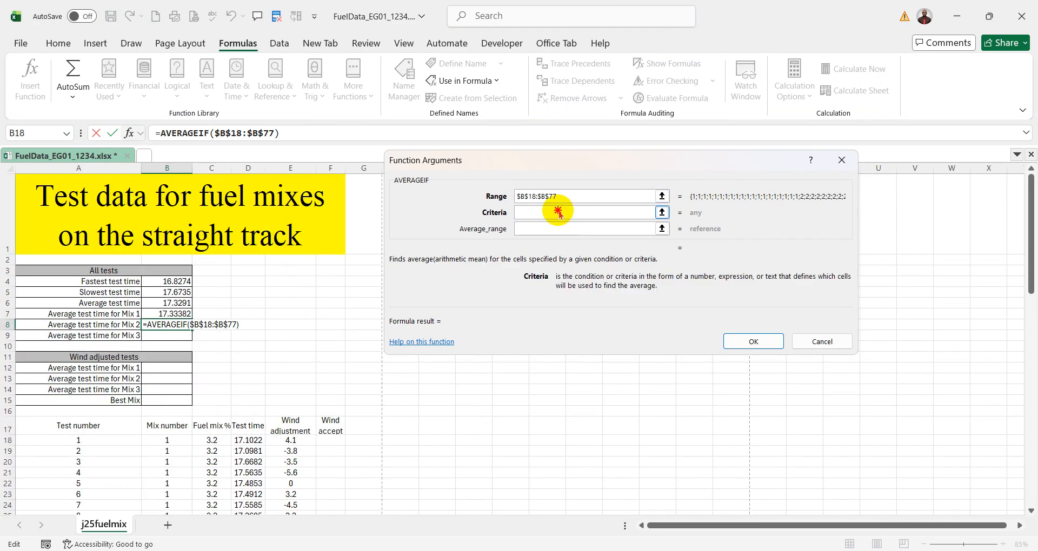
pyautogui.hotkey('alt', 'Tab')
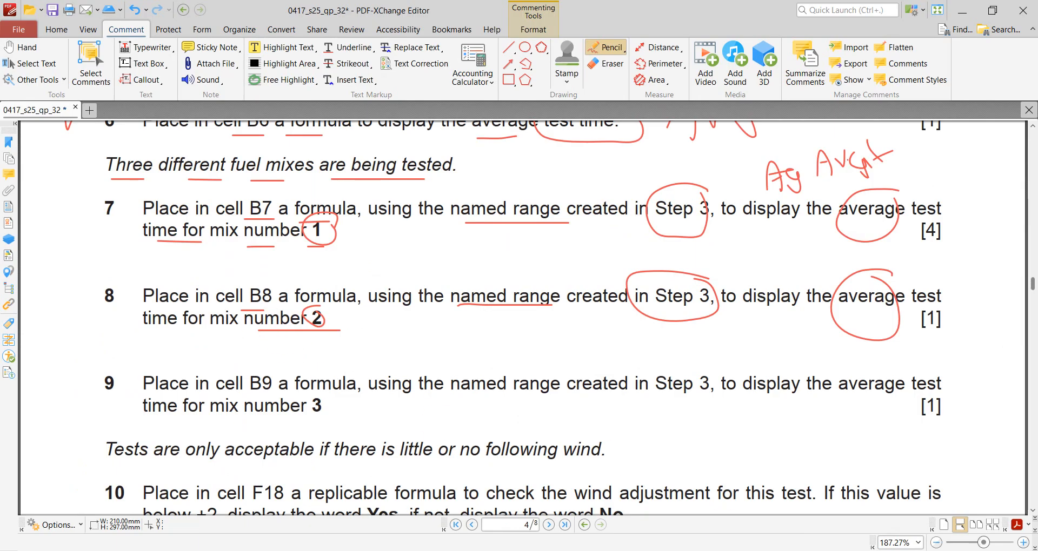
pyautogui.hotkey('alt', 'Tab')
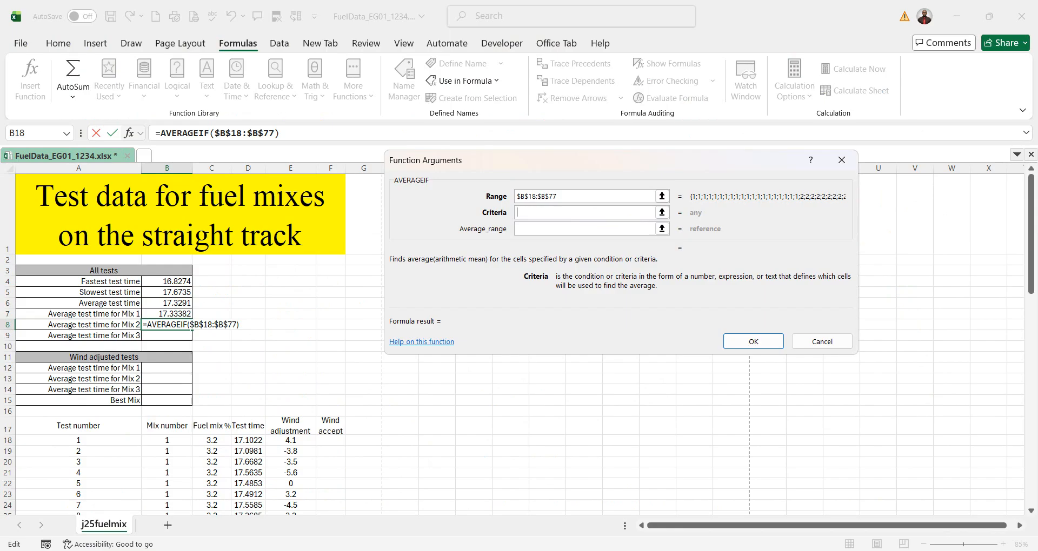
pyautogui.click(539, 233)
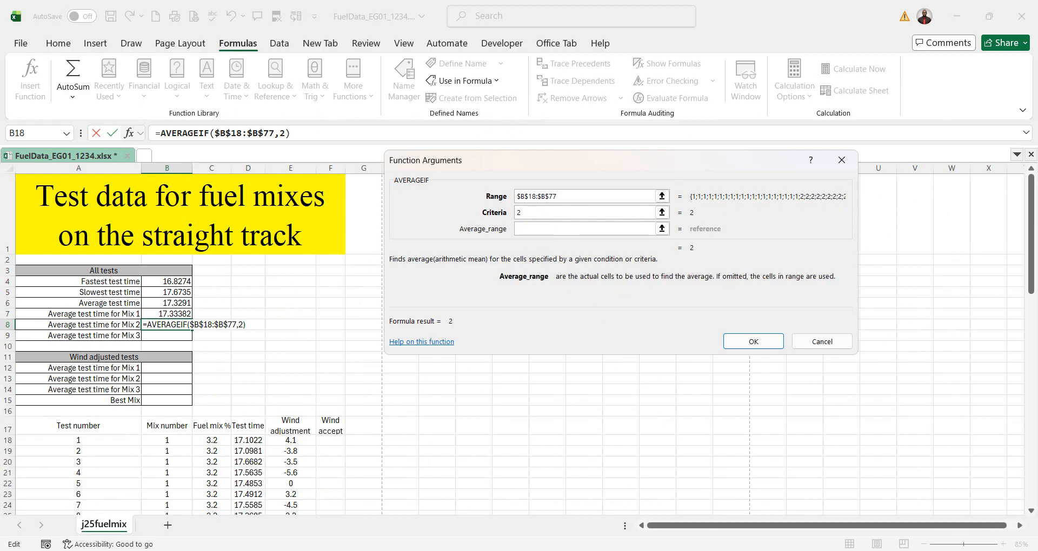
pyautogui.hotkey('alt', 'Tab')
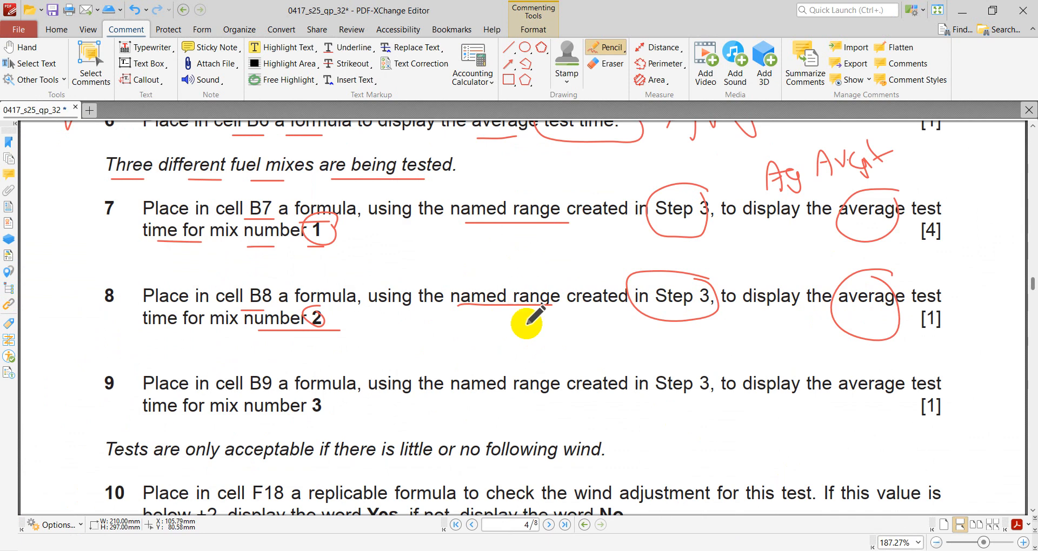
pyautogui.hotkey('alt', 'Tab')
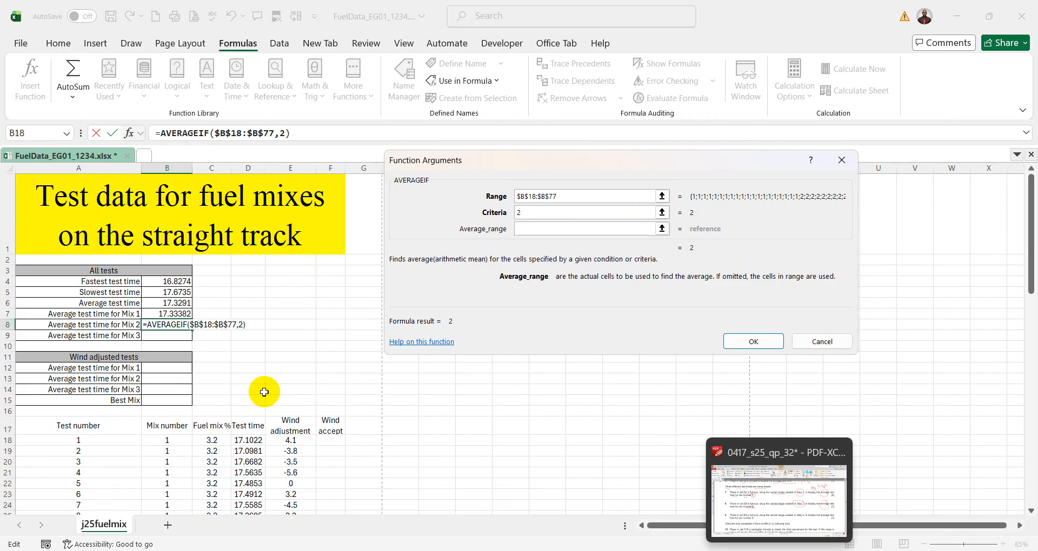
# - Use the Test time data named TTime as the Average_range and complete the AVERAGEIF formula in B8
pyautogui.scroll(-5, 267, 389)
pyautogui.click(259, 227)
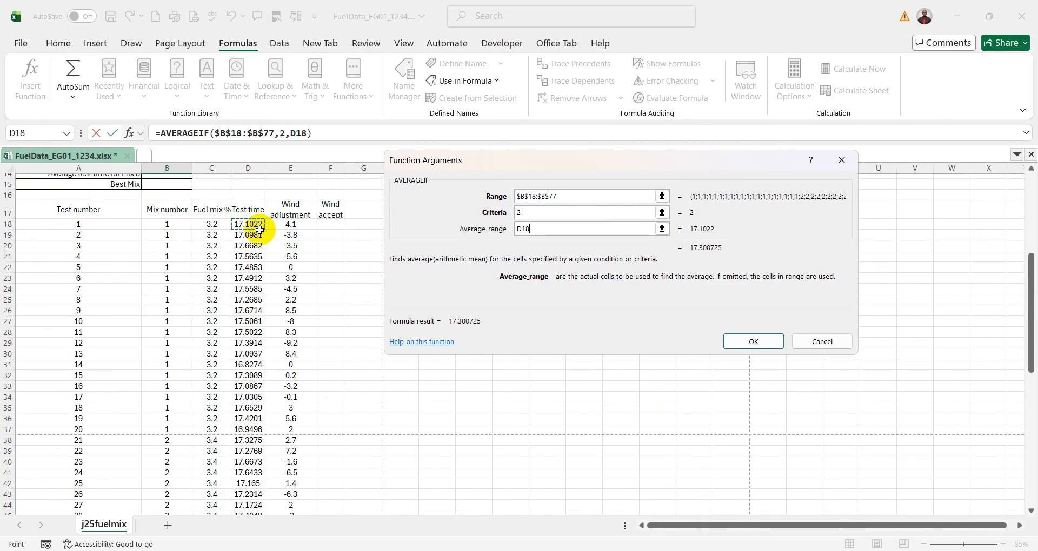
pyautogui.write('TTime')
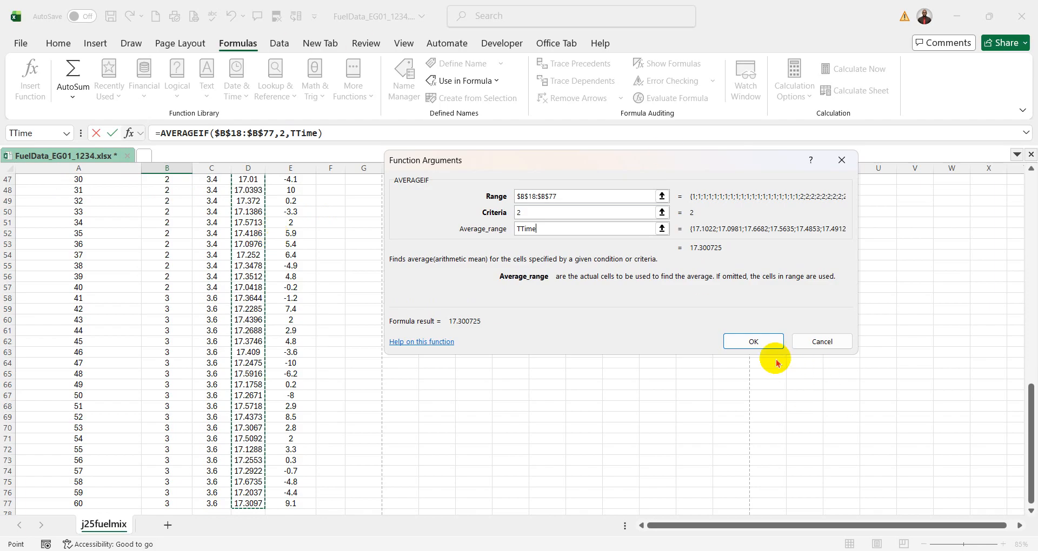
pyautogui.click(754, 343)
pyautogui.scroll(3, 517, 344)
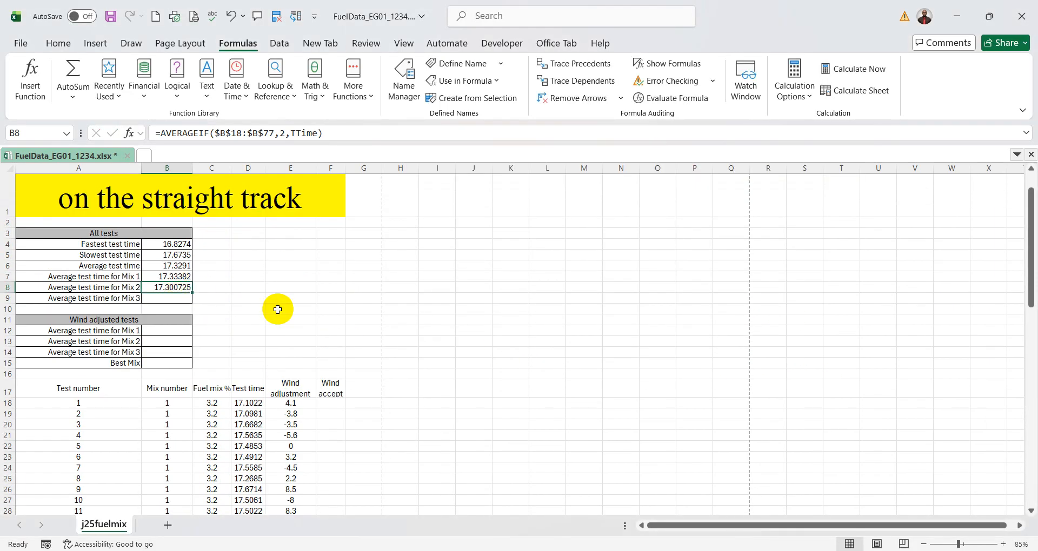
# - Select cell B9, then return to the exam paper PDF and mark B9, "named range", "Step 3", "average" and mix number 3 in question 9
pyautogui.click(184, 298)
pyautogui.hotkey('alt', 'Tab')
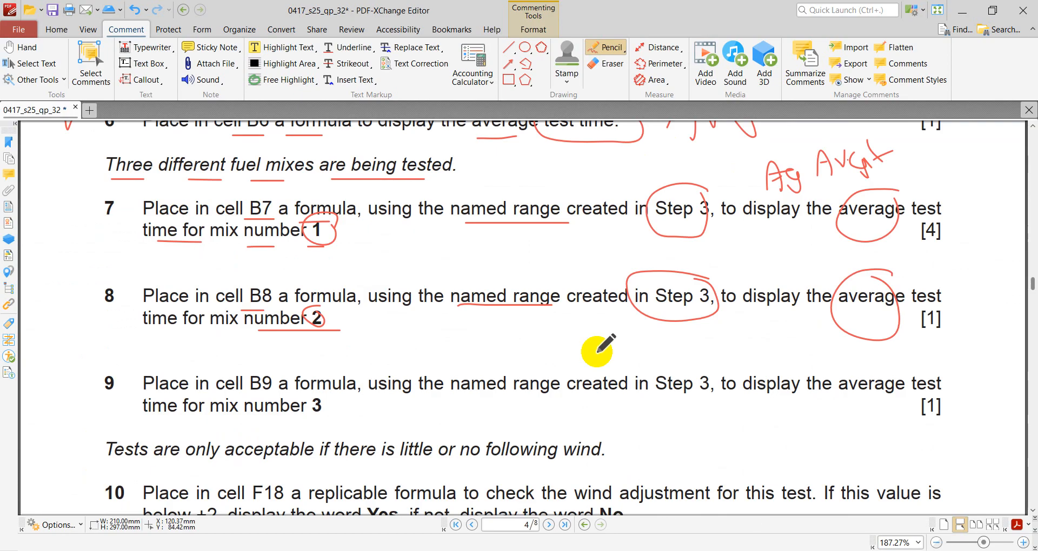
pyautogui.scroll(-2, 546, 278)
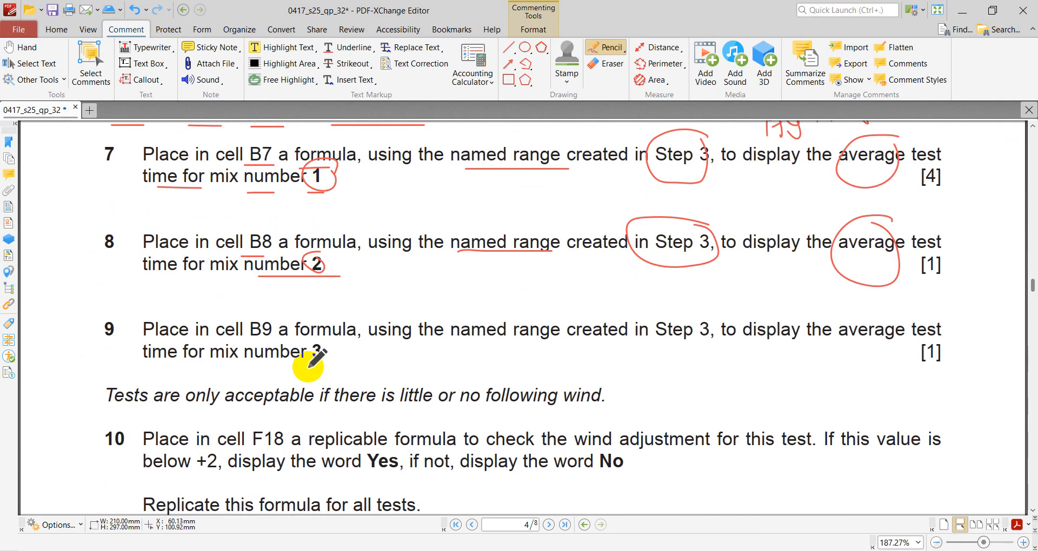
pyautogui.moveTo(308, 366); pyautogui.dragTo(333, 364)
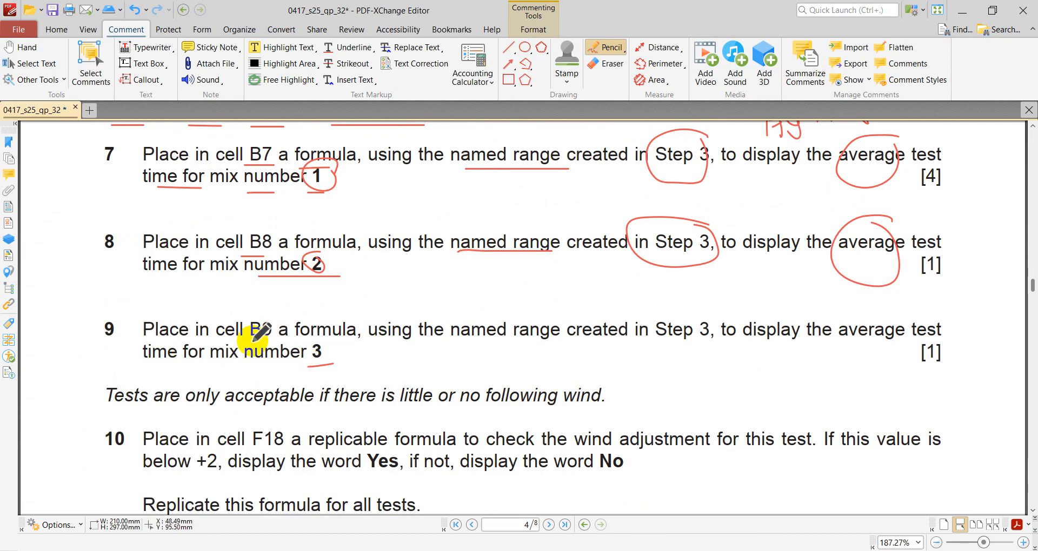
pyautogui.moveTo(251, 342); pyautogui.dragTo(300, 341)
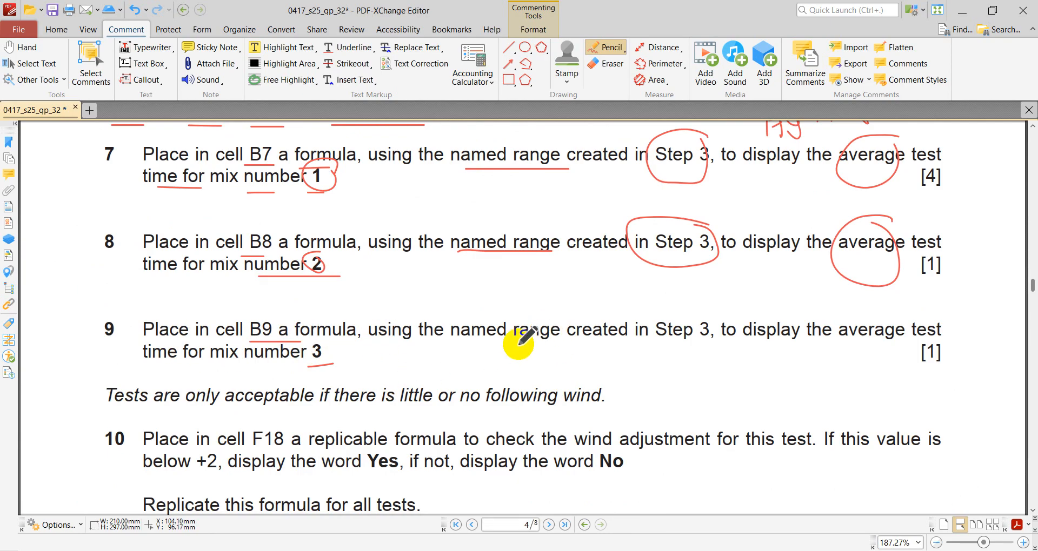
pyautogui.moveTo(474, 346); pyautogui.dragTo(551, 343)
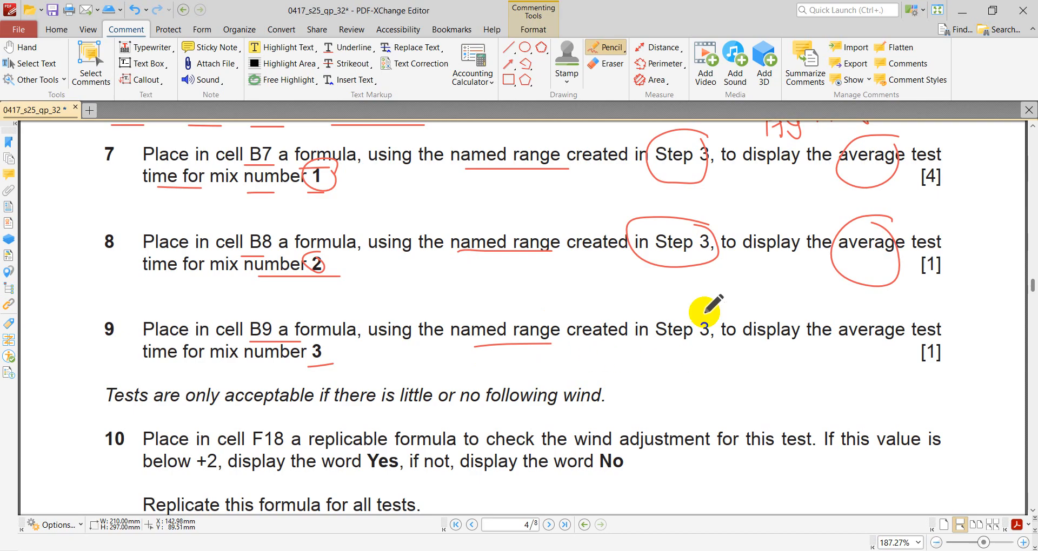
pyautogui.moveTo(704, 312)
pyautogui.mouseDown()
pyautogui.moveTo(654, 324)
pyautogui.moveTo(712, 295)
pyautogui.mouseUp()
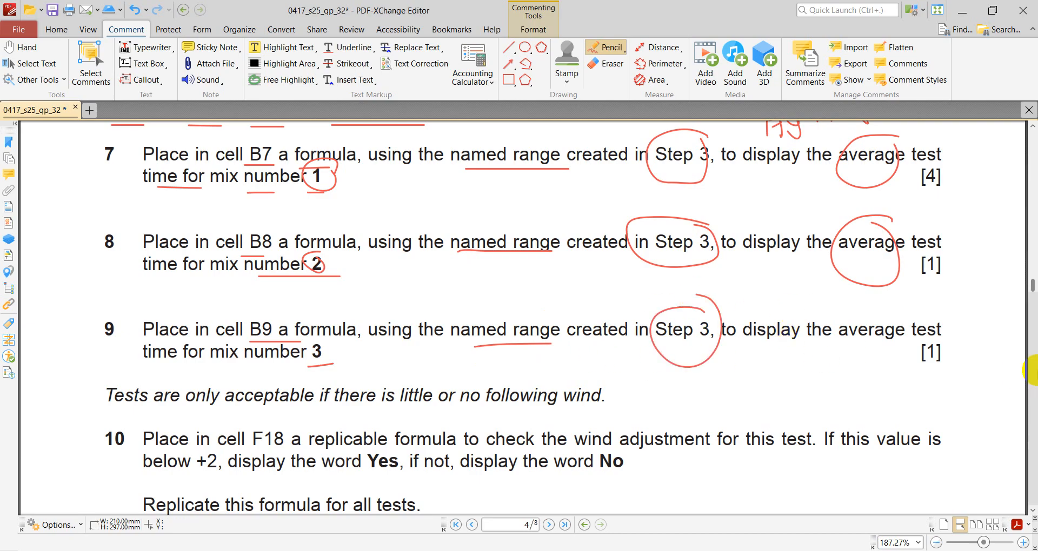
pyautogui.moveTo(920, 303)
pyautogui.mouseDown()
pyautogui.moveTo(865, 313)
pyautogui.moveTo(865, 360)
pyautogui.mouseUp()
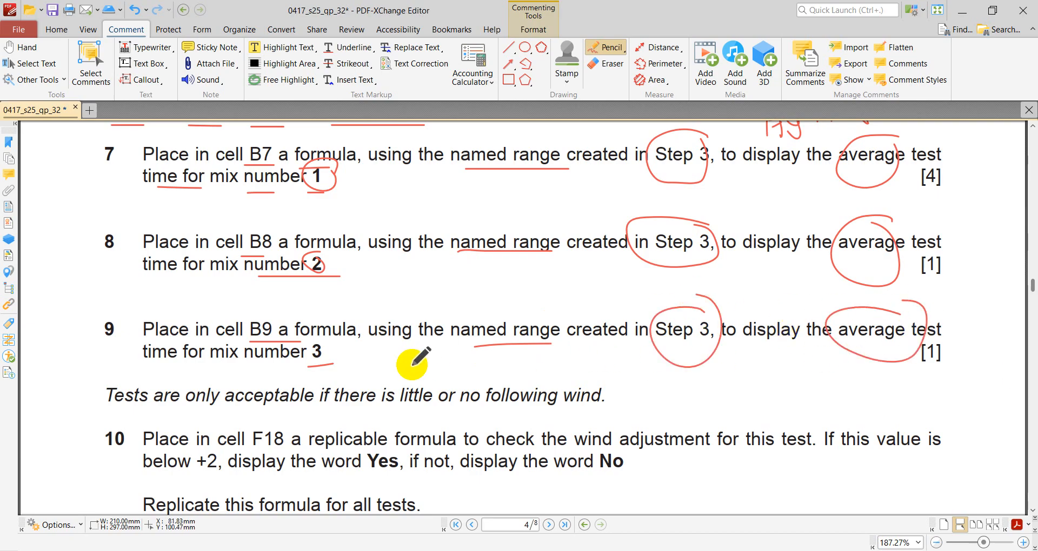
pyautogui.moveTo(209, 370)
pyautogui.mouseDown()
pyautogui.moveTo(288, 370)
pyautogui.moveTo(331, 344)
pyautogui.mouseUp()
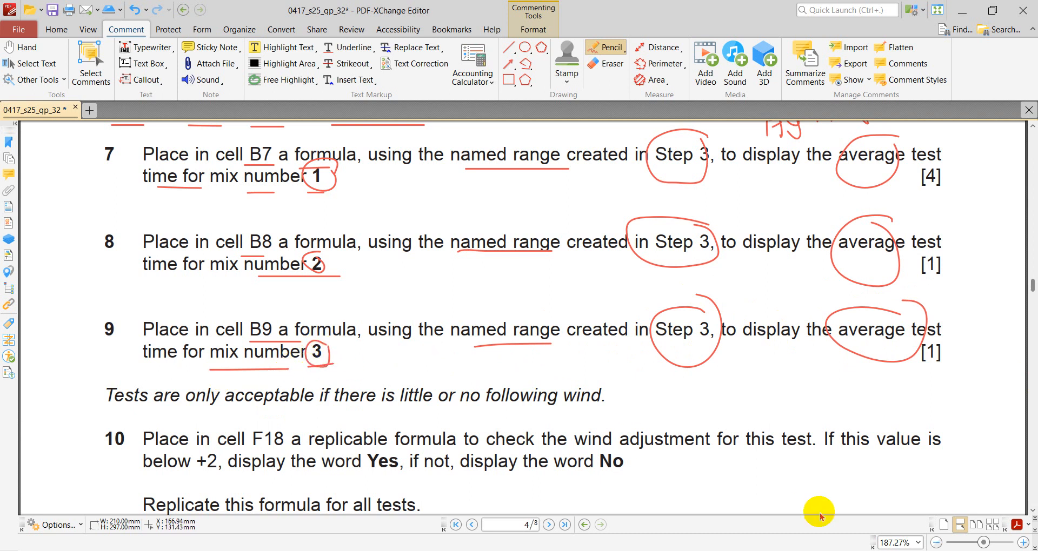
# - Switch to the FuelData_ workbook and examine the mix 3 rows in the Mix number and Test time columns
pyautogui.click(787, 550)
pyautogui.scroll(-7, 162, 339)
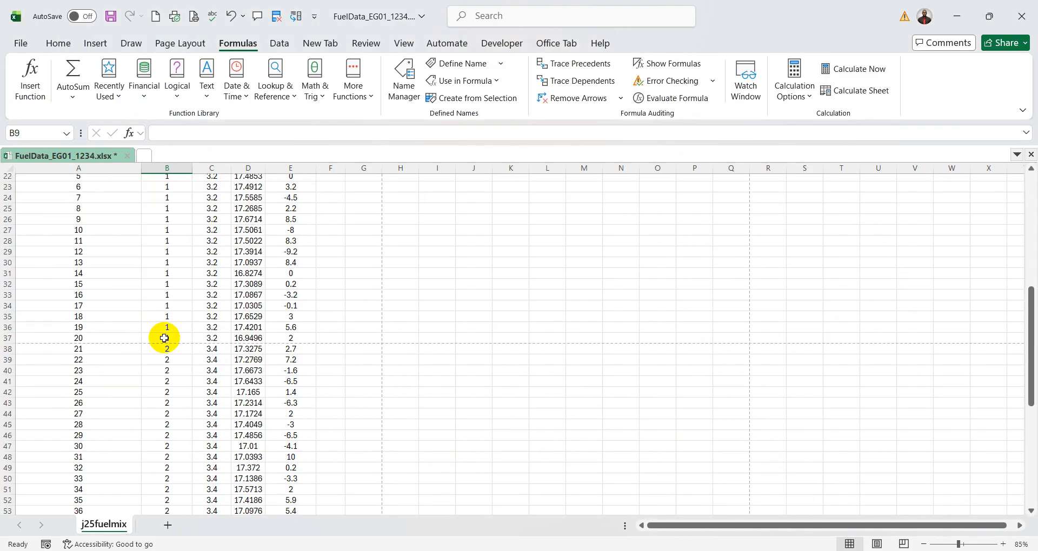
pyautogui.scroll(-7, 176, 436)
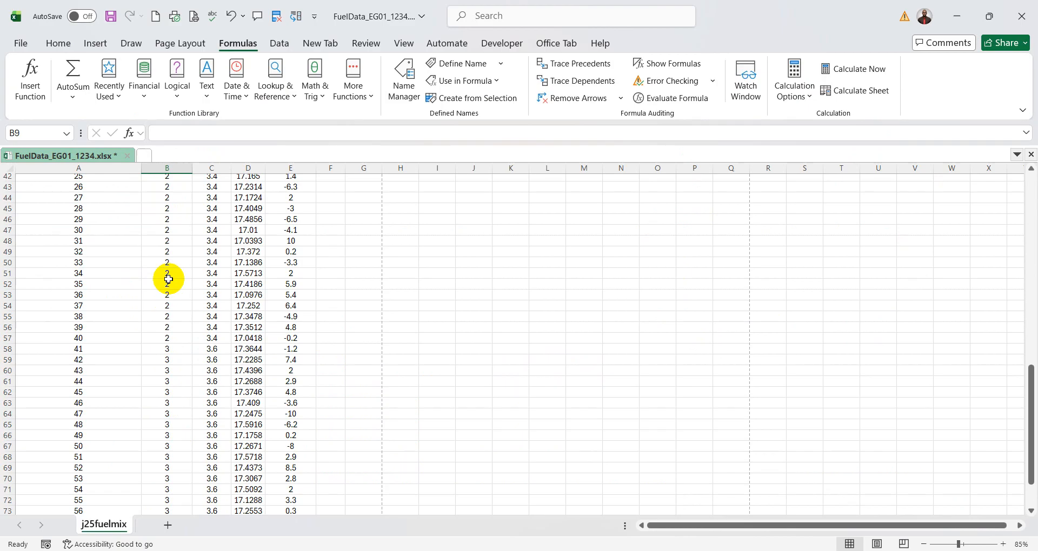
pyautogui.moveTo(165, 368); pyautogui.dragTo(166, 434)
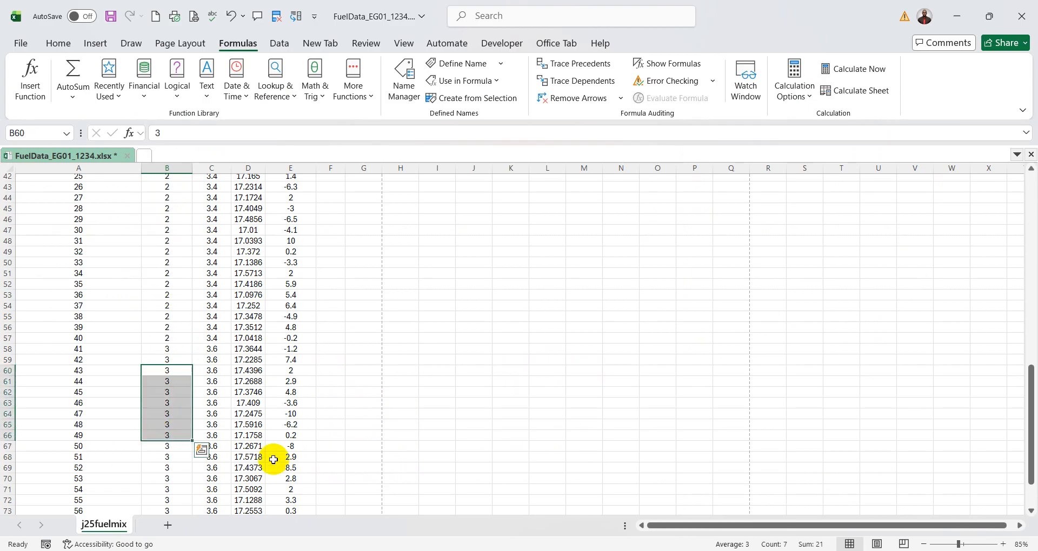
pyautogui.moveTo(252, 371); pyautogui.dragTo(267, 429)
pyautogui.scroll(7, 351, 429)
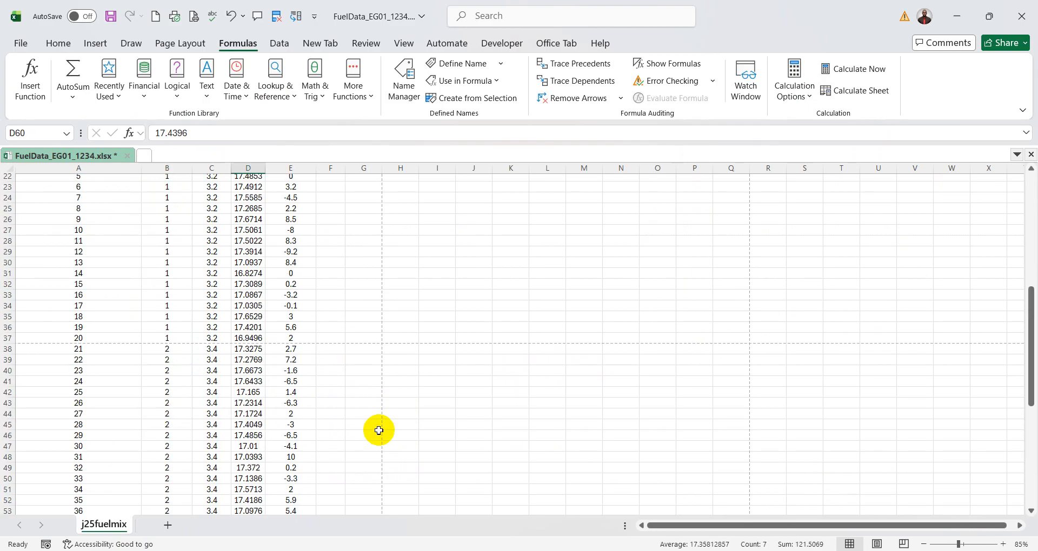
# - Examine the mix 2 and mix 1 rows in the Mix number and Test time columns
pyautogui.moveTo(173, 373); pyautogui.dragTo(163, 440)
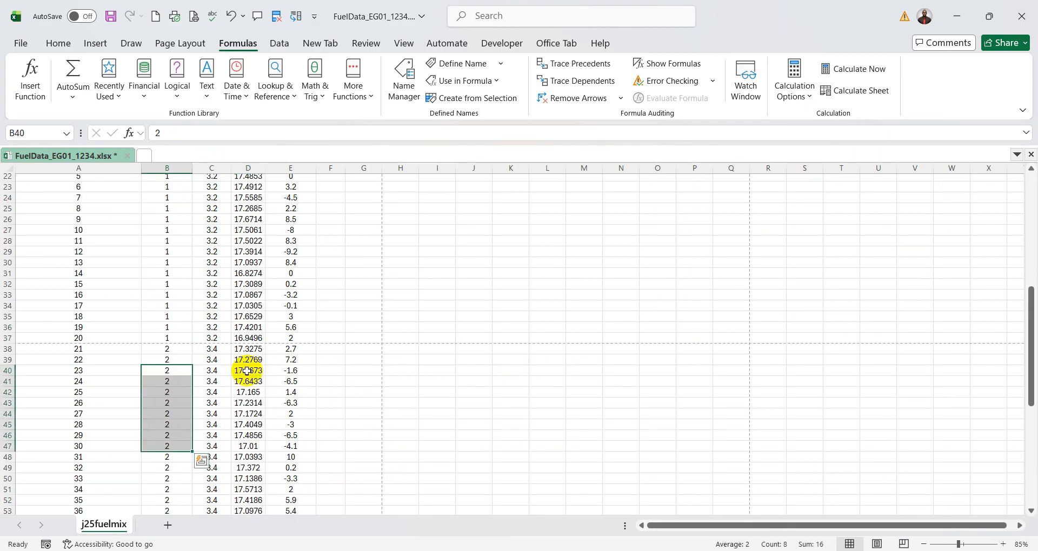
pyautogui.moveTo(249, 262); pyautogui.dragTo(248, 403)
pyautogui.scroll(3, 408, 421)
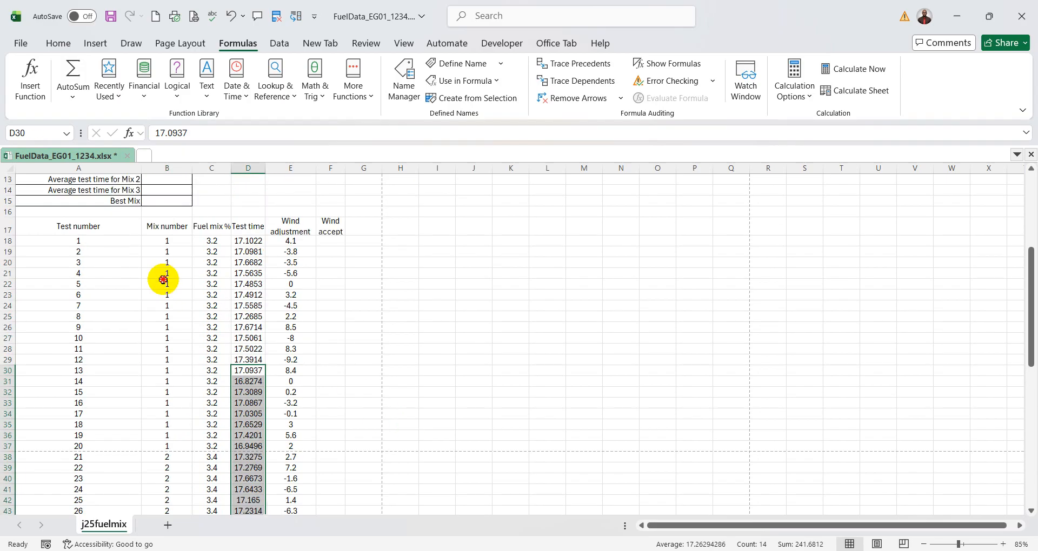
pyautogui.moveTo(162, 276); pyautogui.dragTo(166, 340)
pyautogui.moveTo(248, 241); pyautogui.dragTo(255, 325)
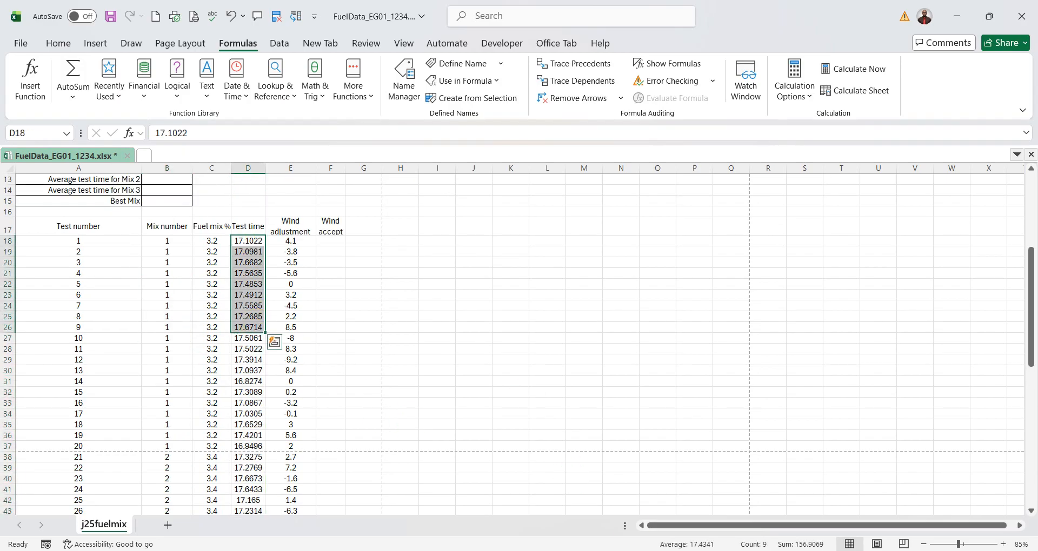
pyautogui.click(730, 550)
pyautogui.click(758, 550)
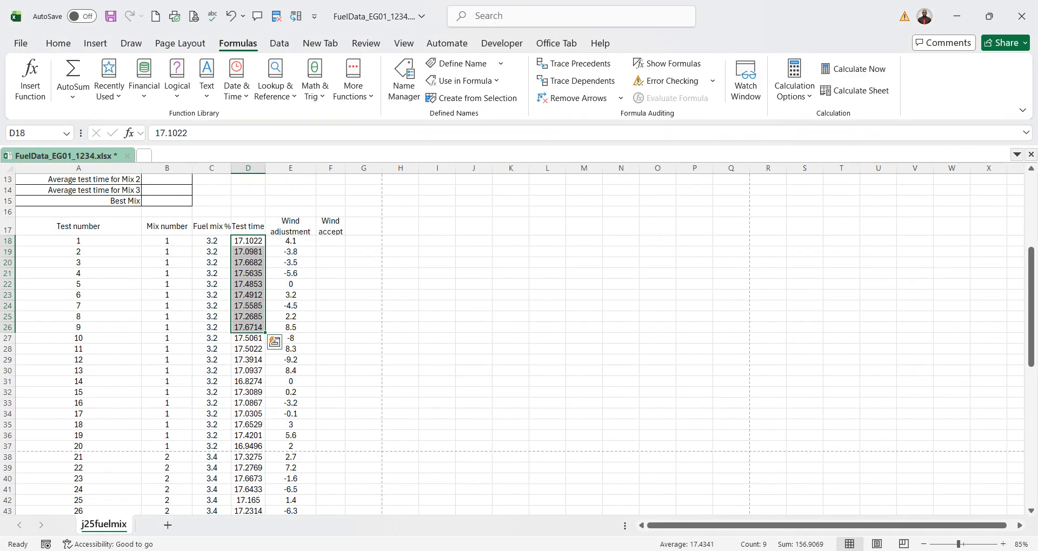
pyautogui.scroll(3, 382, 347)
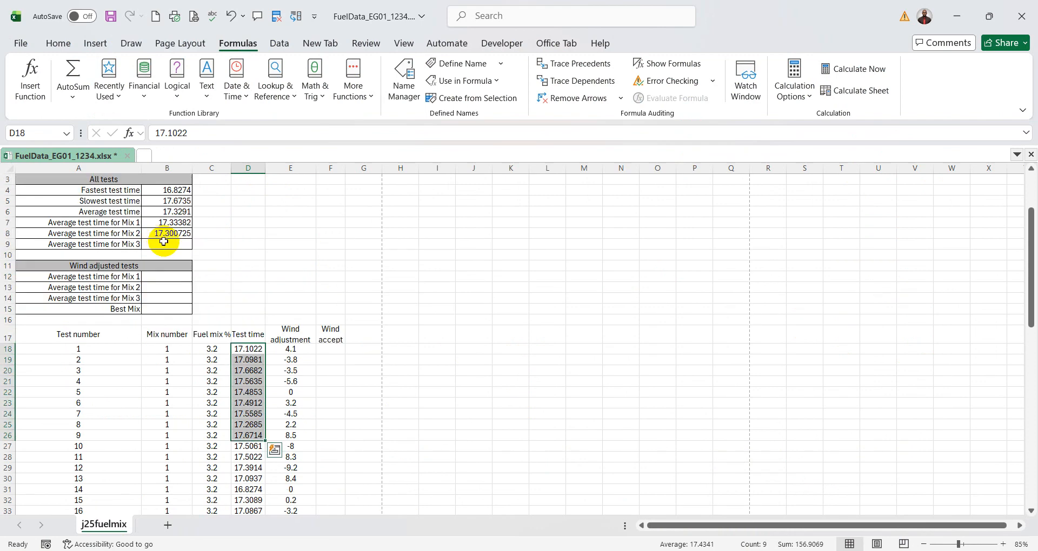
# - Copy the AVERAGEIF formula from B8 down to B9 and set its Criteria to 3
pyautogui.click(190, 247)
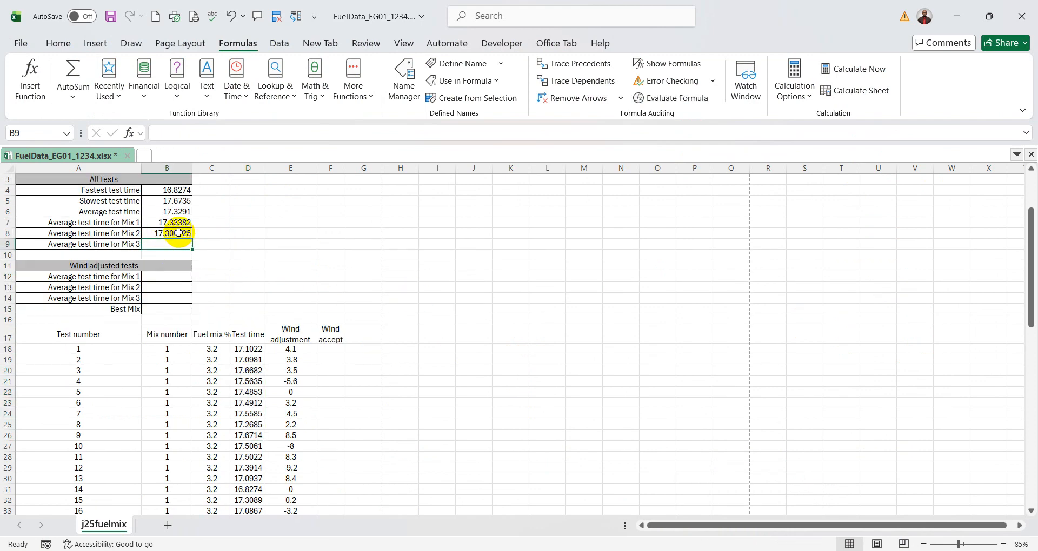
pyautogui.click(178, 233)
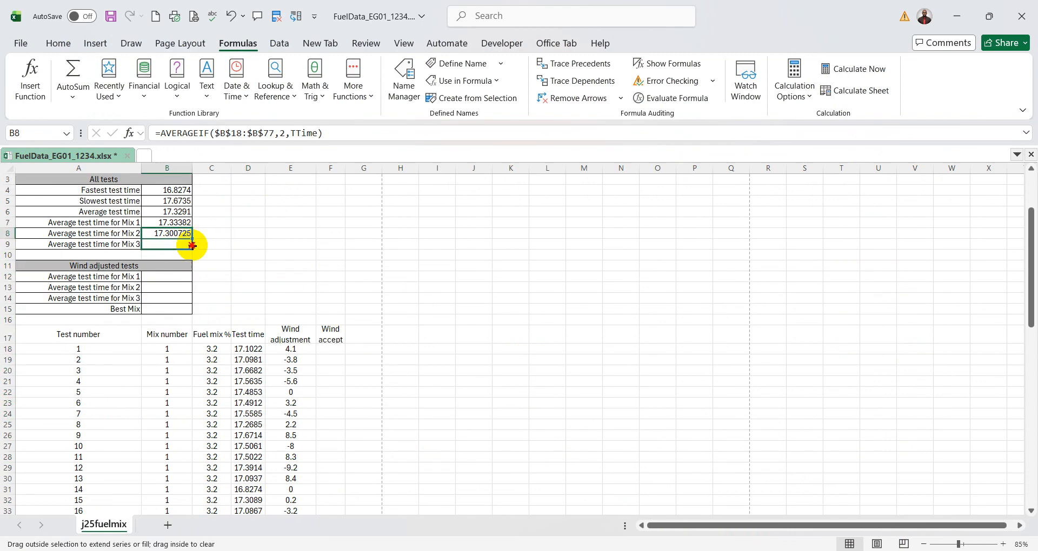
pyautogui.moveTo(192, 246); pyautogui.dragTo(191, 247)
pyautogui.click(171, 246)
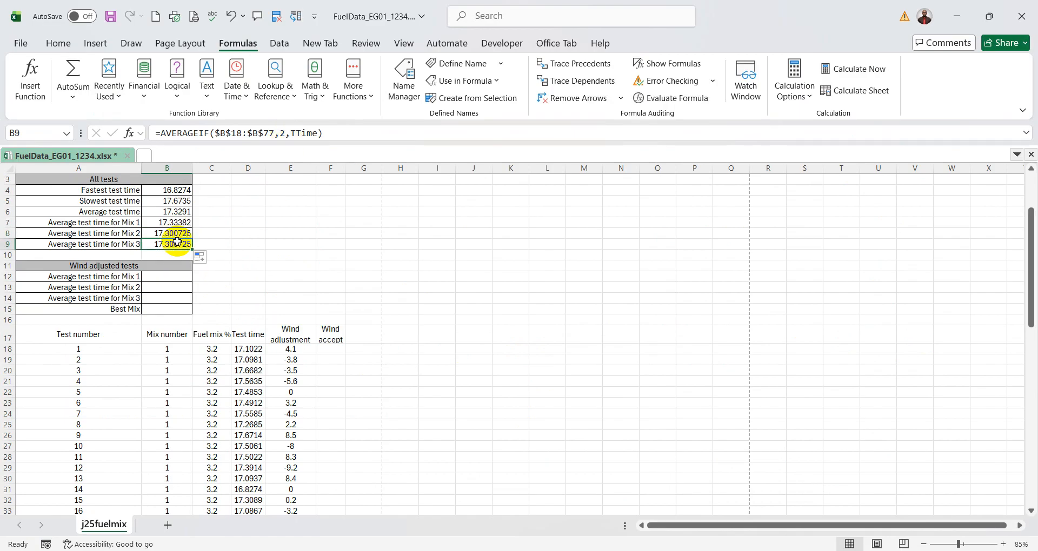
pyautogui.click(129, 133)
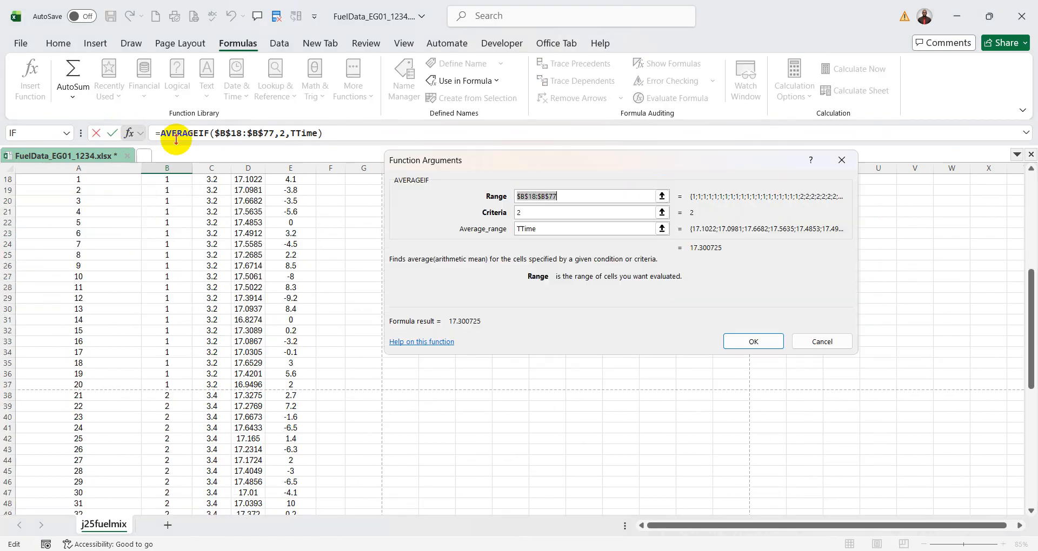
pyautogui.click(520, 214)
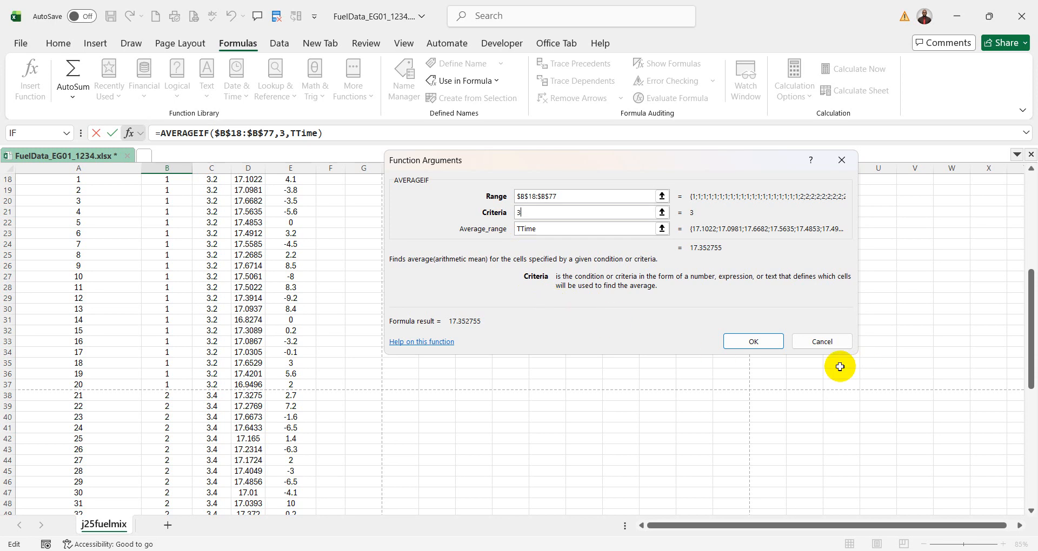
pyautogui.click(757, 342)
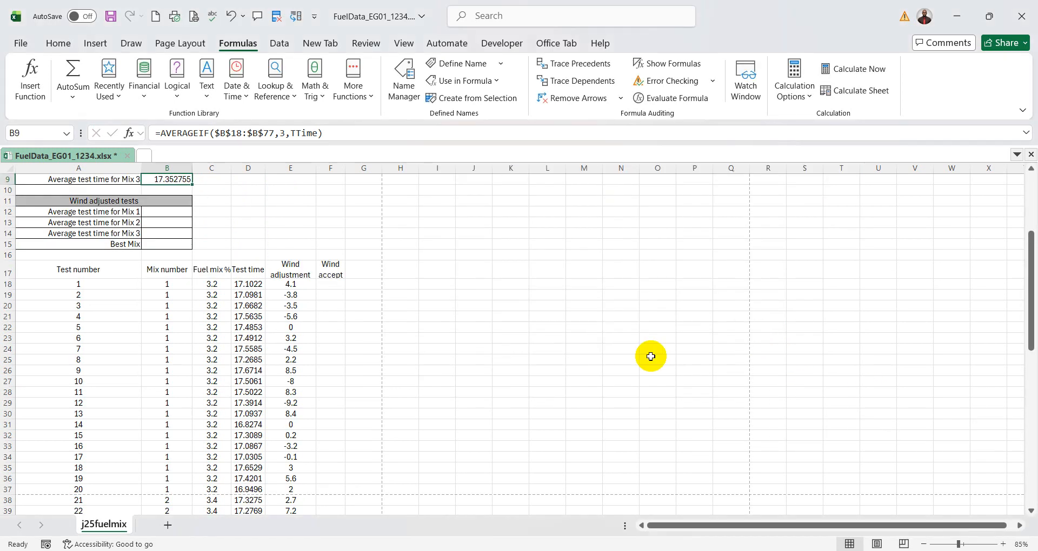
# - Start a fresh AVERAGEIF formula in the Average test time for Mix 3 cell, B9, and open its function arguments
pyautogui.scroll(3, 605, 343)
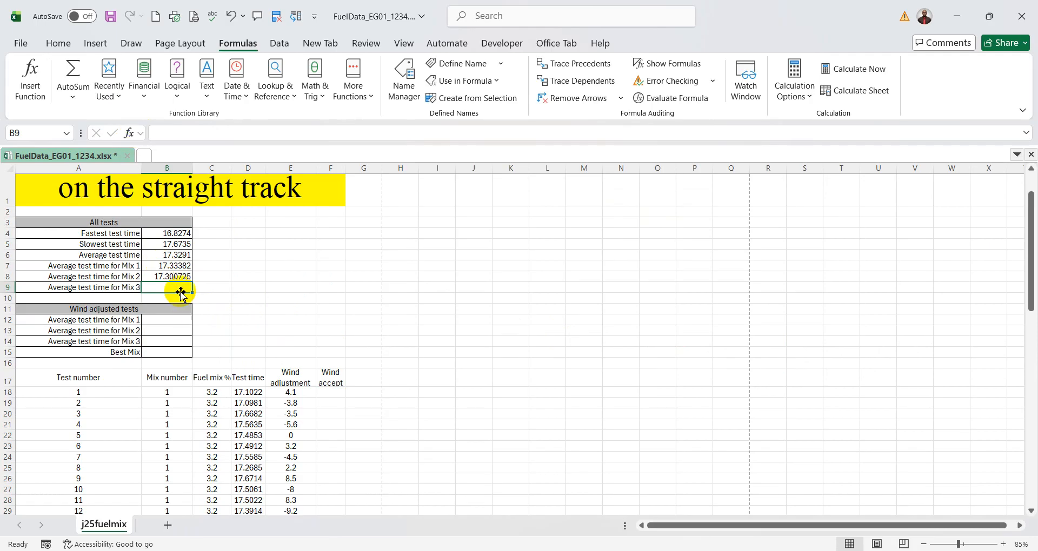
pyautogui.write('=aver')
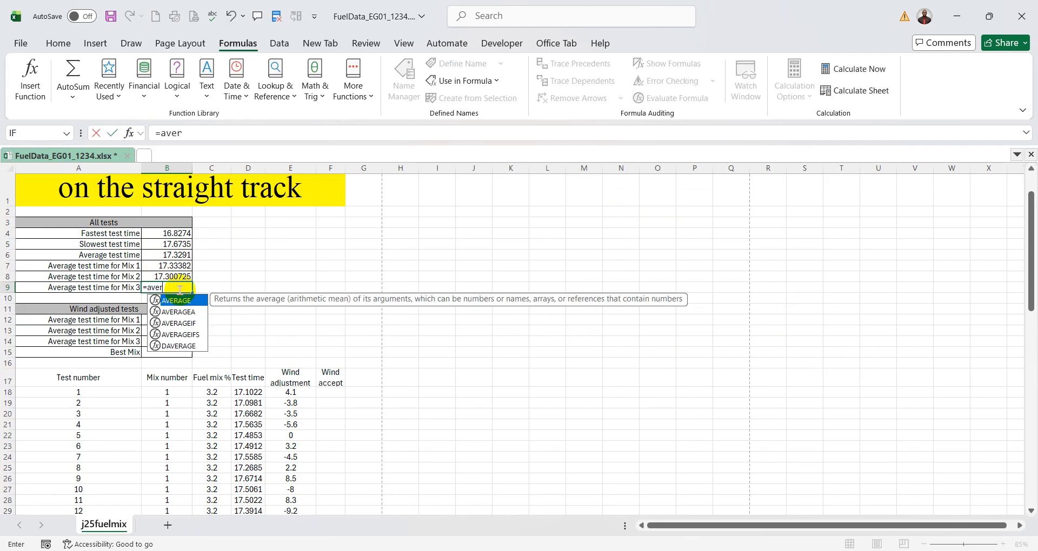
pyautogui.write('ageif')
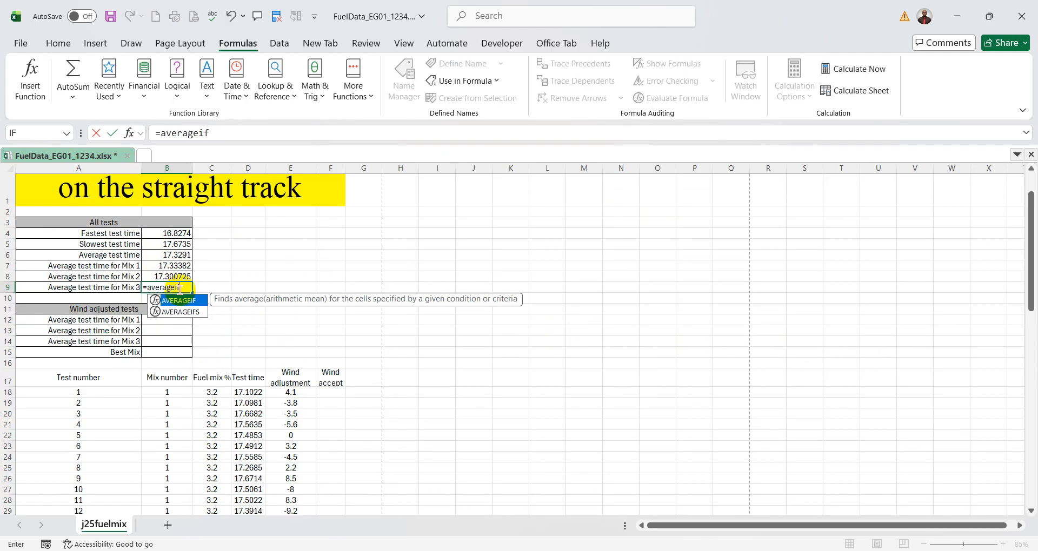
pyautogui.doubleClick(192, 301)
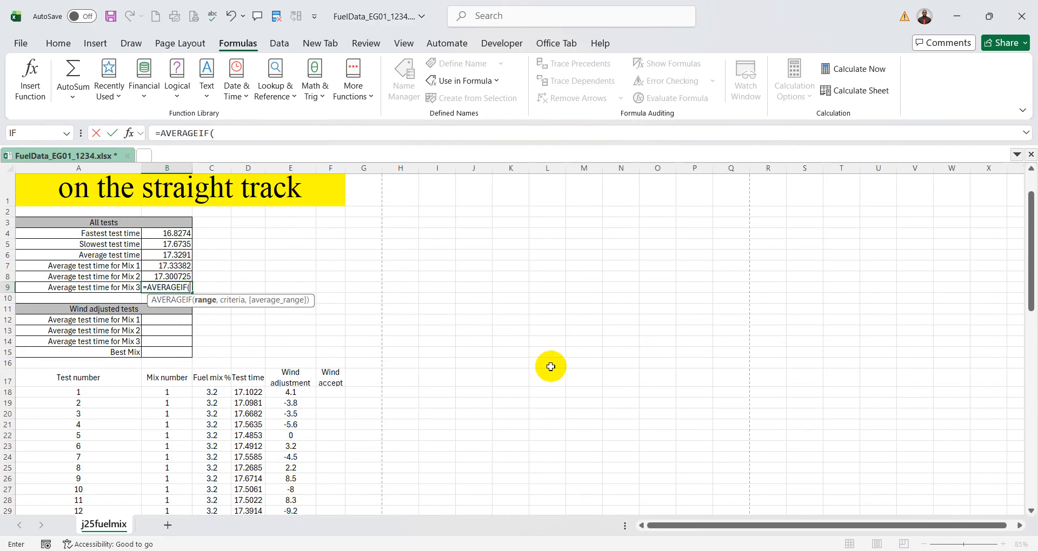
pyautogui.click(128, 133)
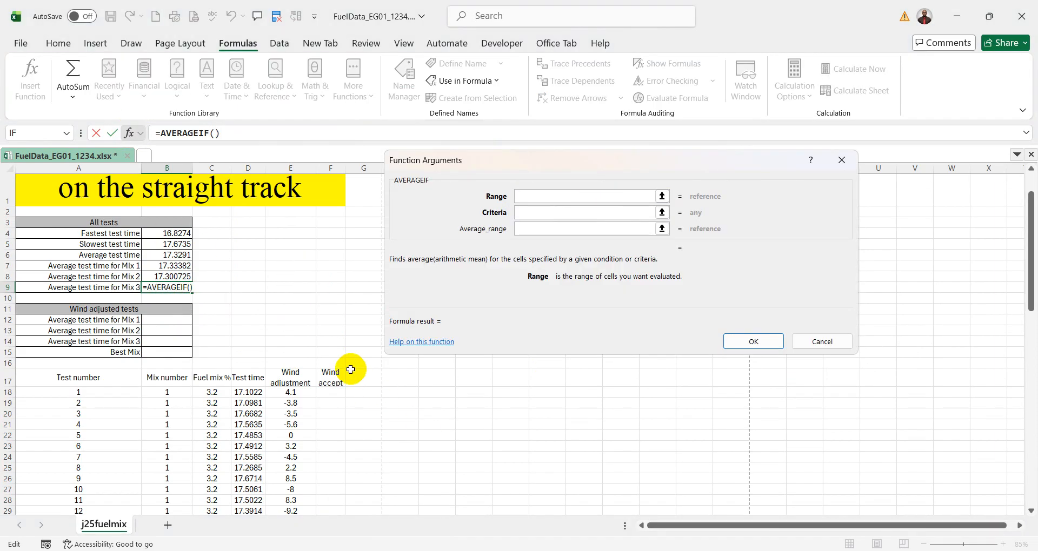
# - Set the AVERAGEIF Range to the absolute reference $B$18:$B$77 and the Criteria to 3
pyautogui.click(172, 392)
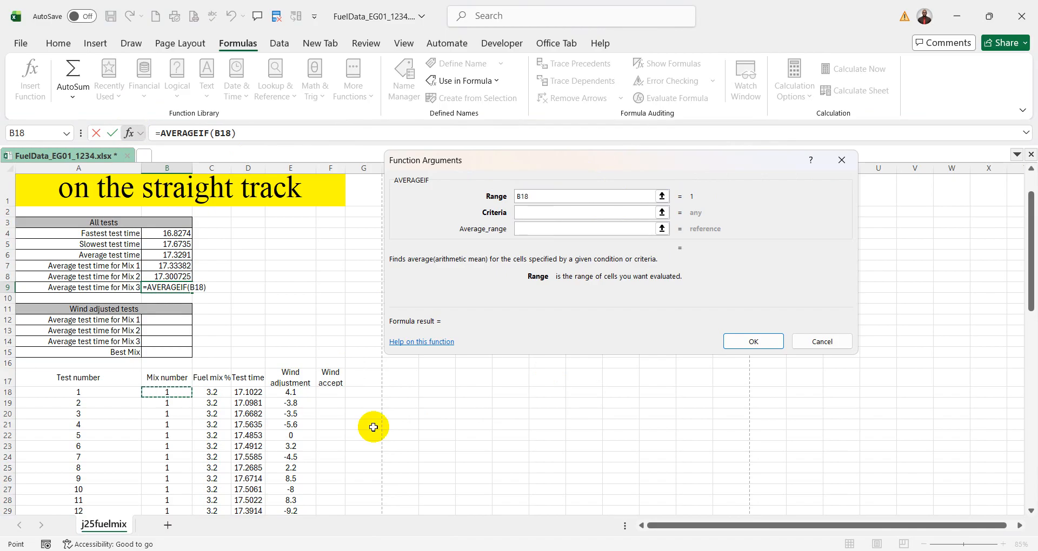
pyautogui.hotkey('ctrl', 'shift', 'Down')
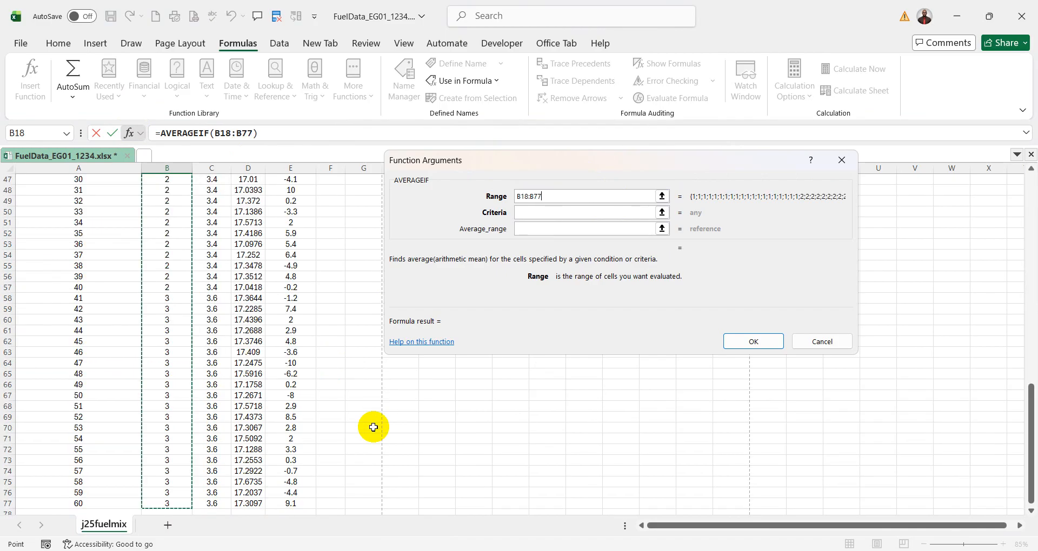
pyautogui.press('F4')
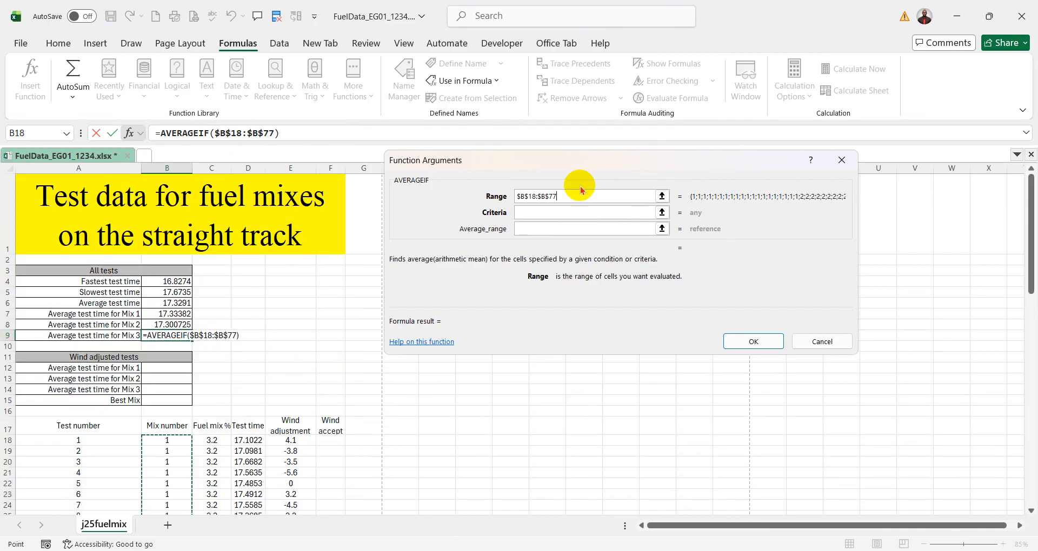
pyautogui.click(541, 214)
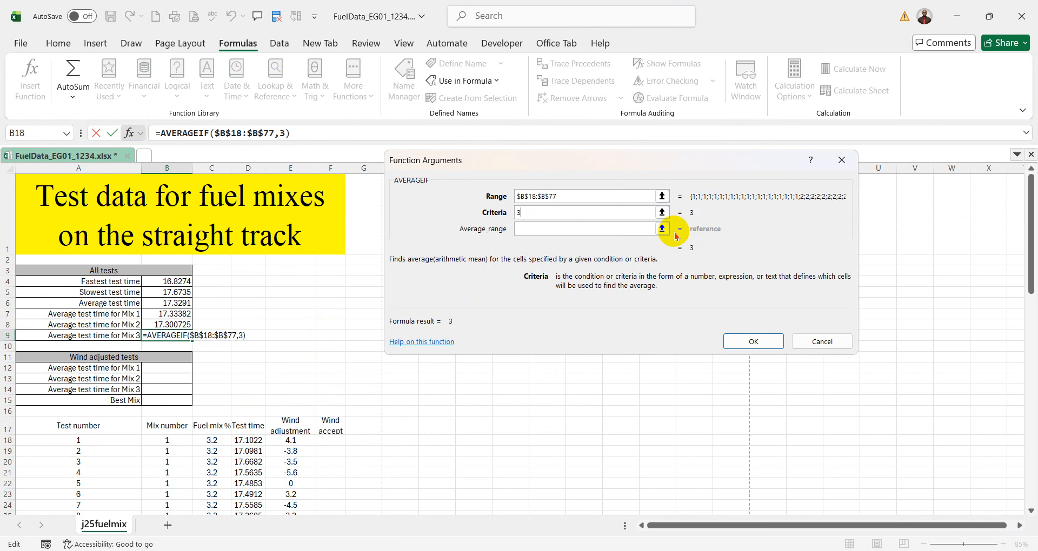
# - Check question 9 in the exam paper, then use the TTime test times as Average_range and complete the B9 formula
pyautogui.click(779, 550)
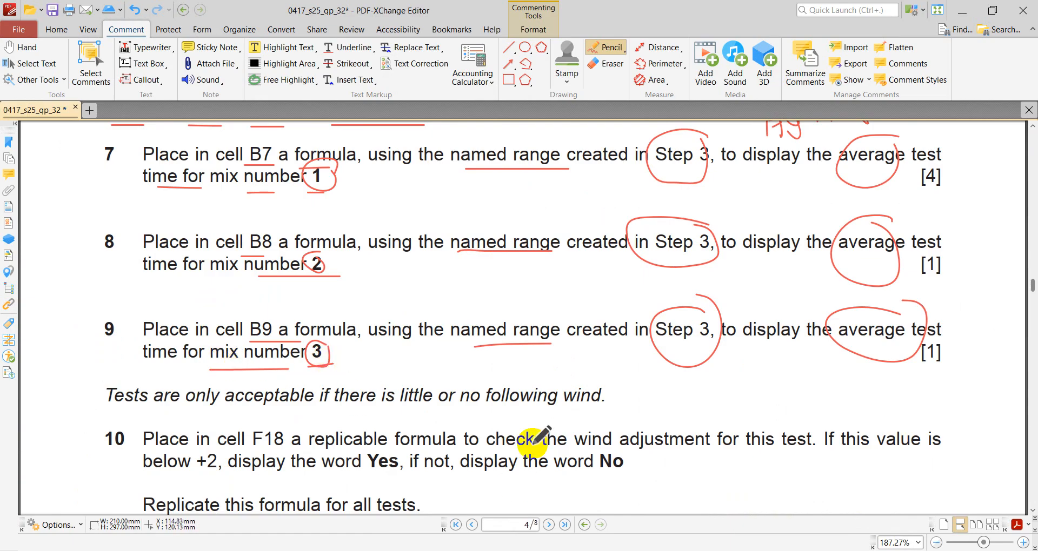
pyautogui.hotkey('alt', 'Tab')
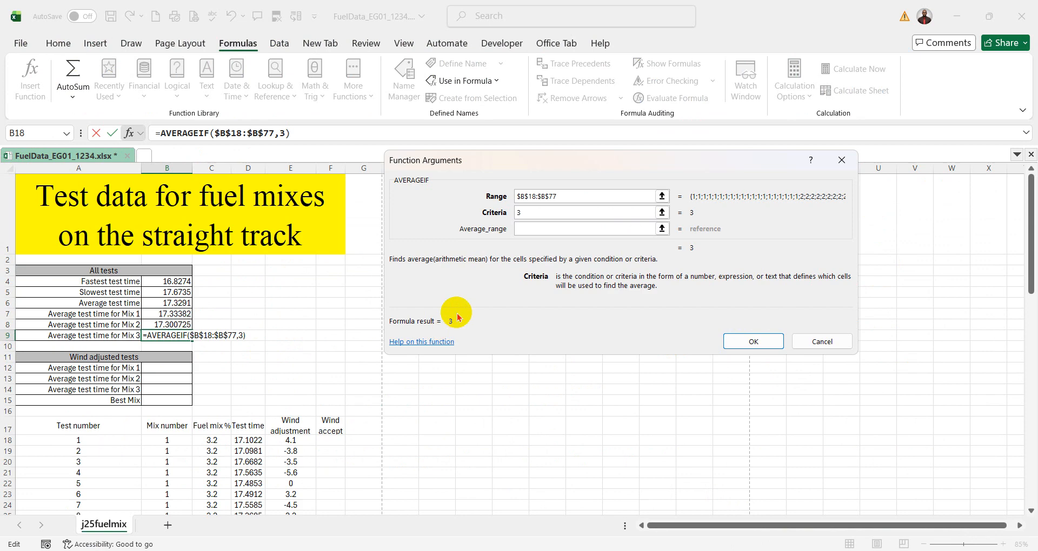
pyautogui.click(527, 228)
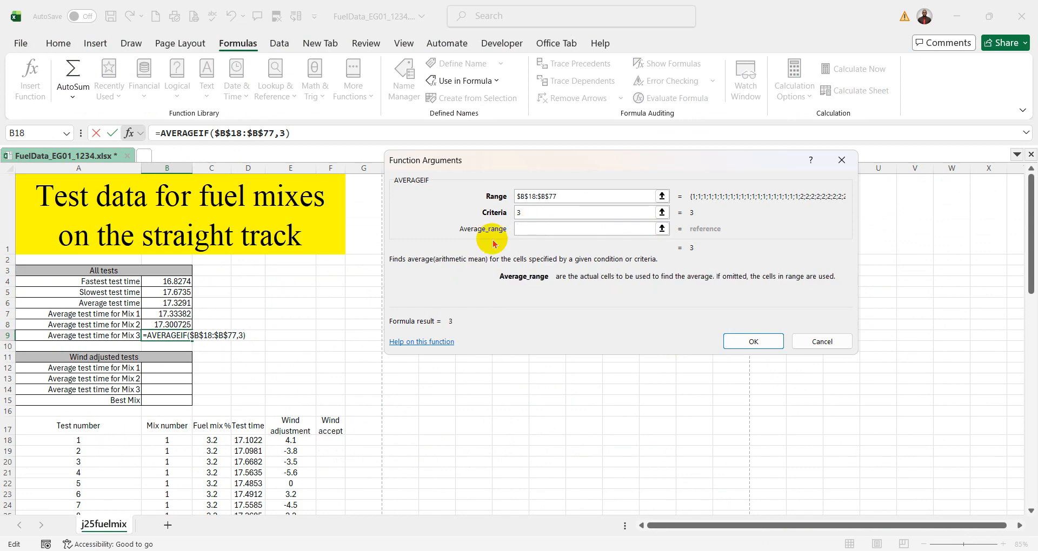
pyautogui.click(248, 441)
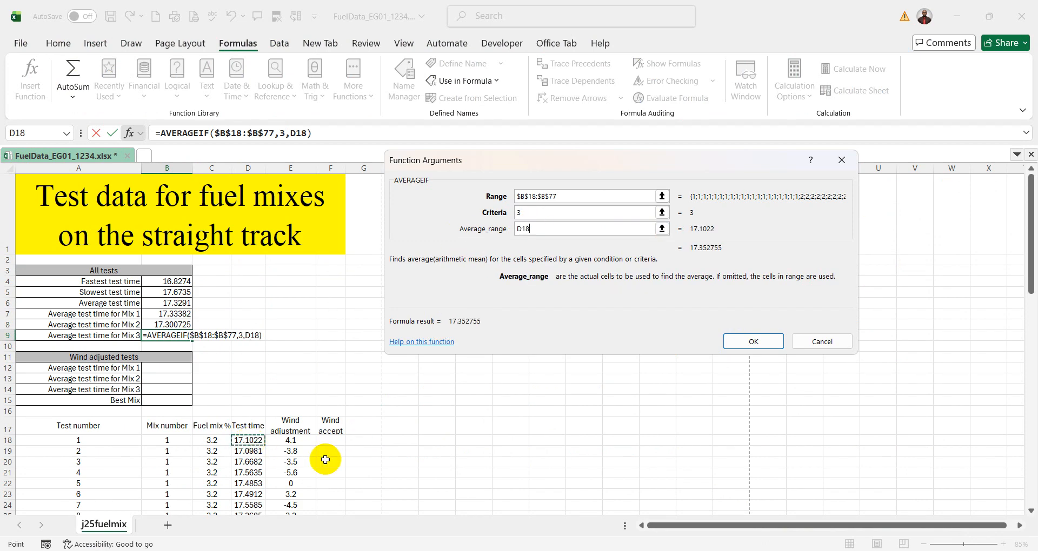
pyautogui.hotkey('ctrl', 'shift', 'Down')
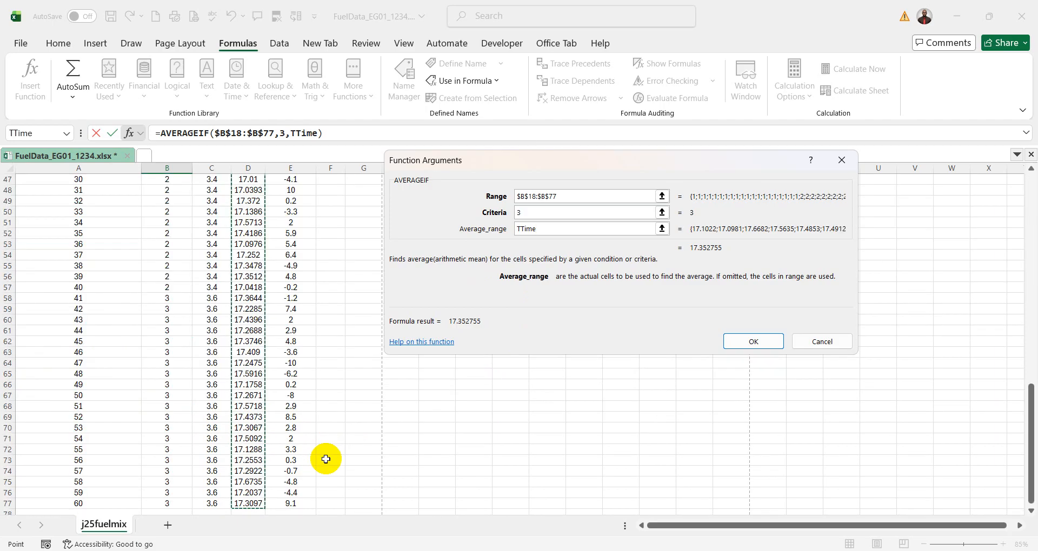
pyautogui.click(764, 346)
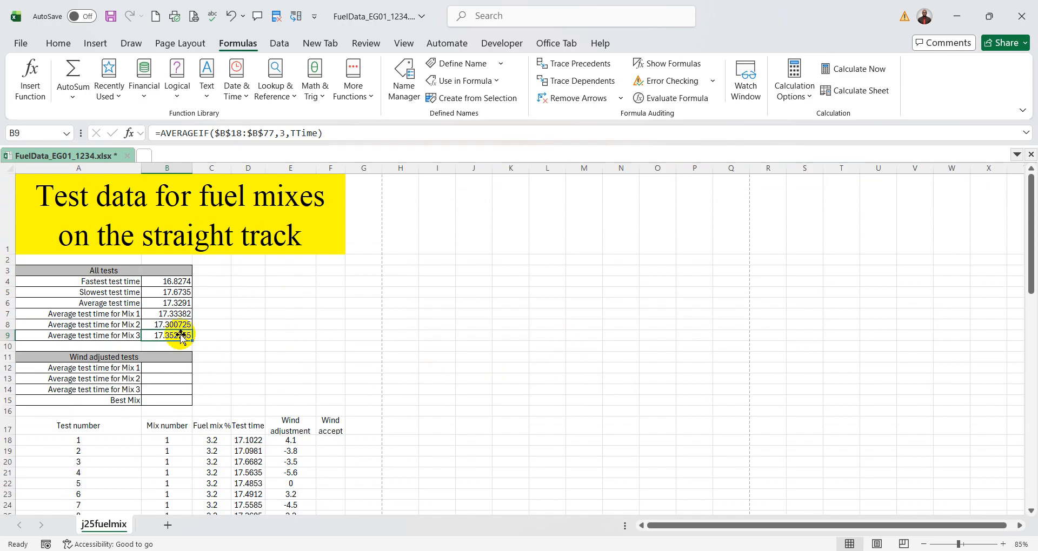
# - Compare the Mix 1 and Mix 2 average labels with their matching rows in the Mix number and Test time columns
pyautogui.click(118, 316)
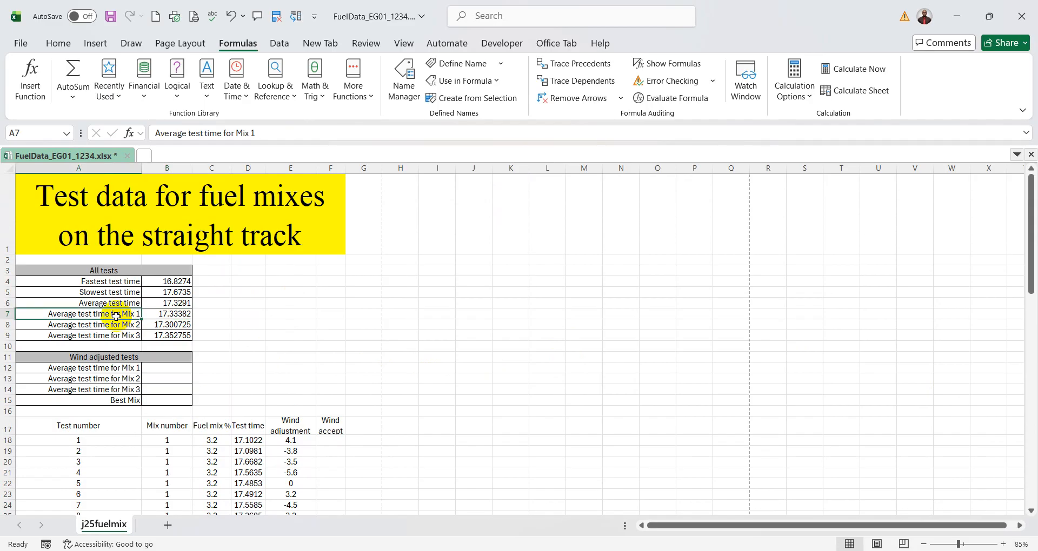
pyautogui.moveTo(173, 435); pyautogui.dragTo(173, 506)
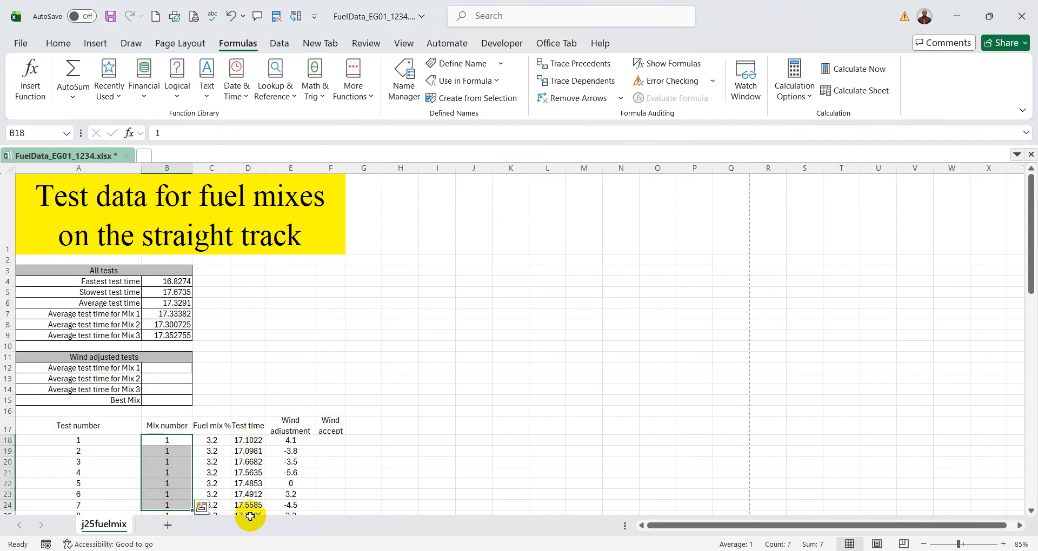
pyautogui.click(124, 325)
pyautogui.scroll(-6, 297, 406)
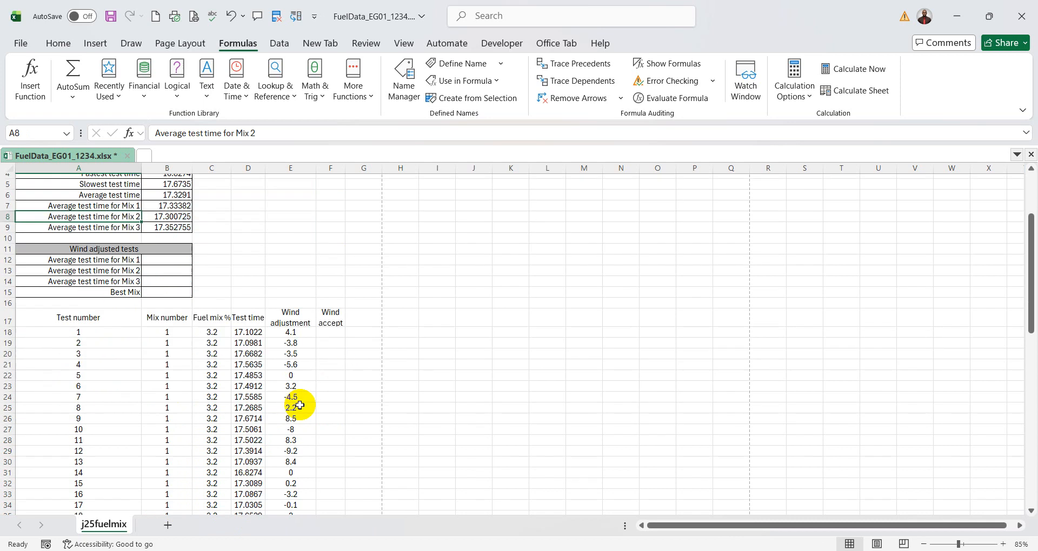
pyautogui.moveTo(173, 386); pyautogui.dragTo(167, 440)
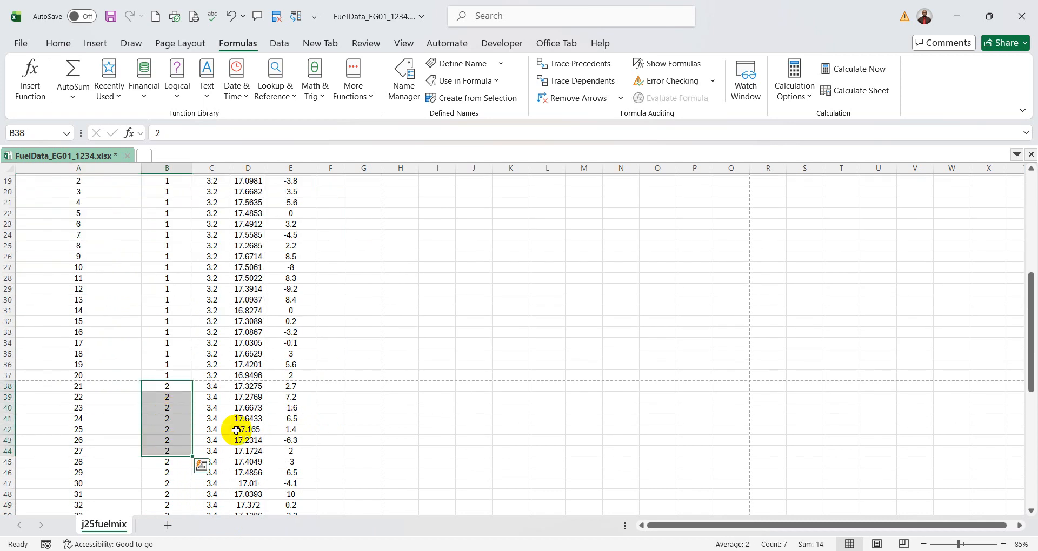
pyautogui.moveTo(248, 386); pyautogui.dragTo(248, 440)
pyautogui.scroll(6, 399, 419)
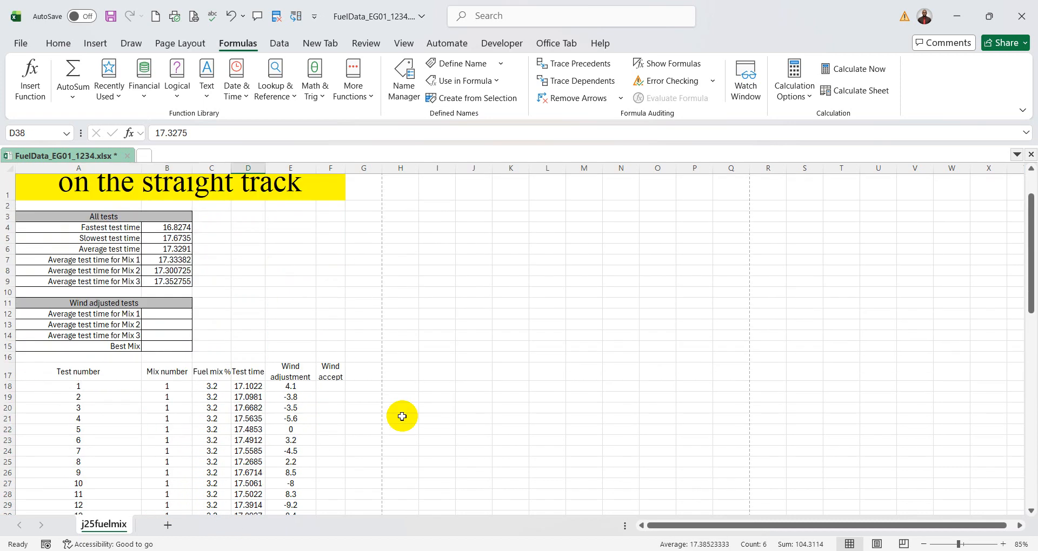
# - Examine the mix 3 and mix 1 rows in the Mix number and Test time columns, then return to the exam paper PDF
pyautogui.click(118, 274)
pyautogui.scroll(-4, 338, 355)
pyautogui.scroll(-10, 338, 355)
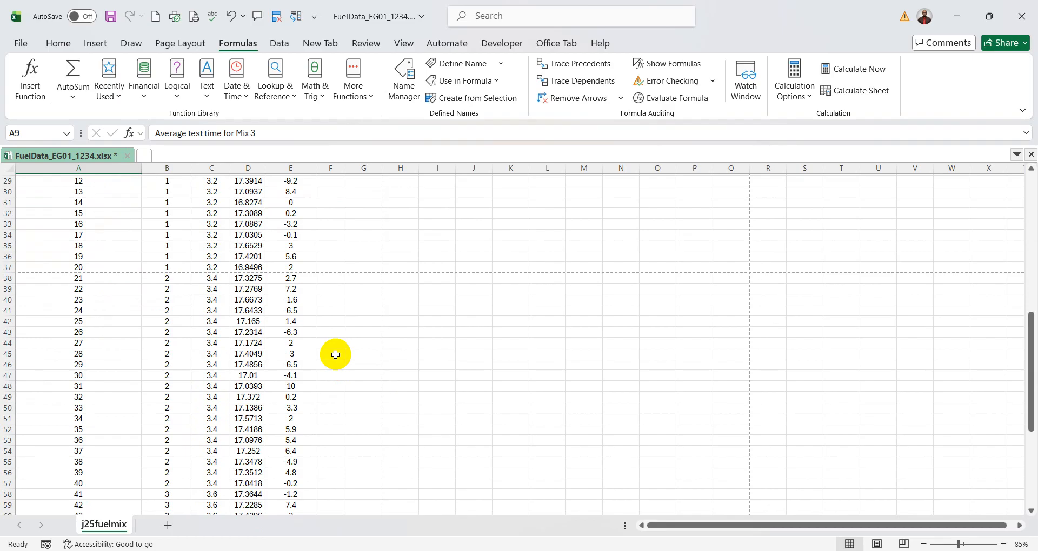
pyautogui.moveTo(169, 386); pyautogui.dragTo(169, 406)
pyautogui.moveTo(248, 376); pyautogui.dragTo(248, 408)
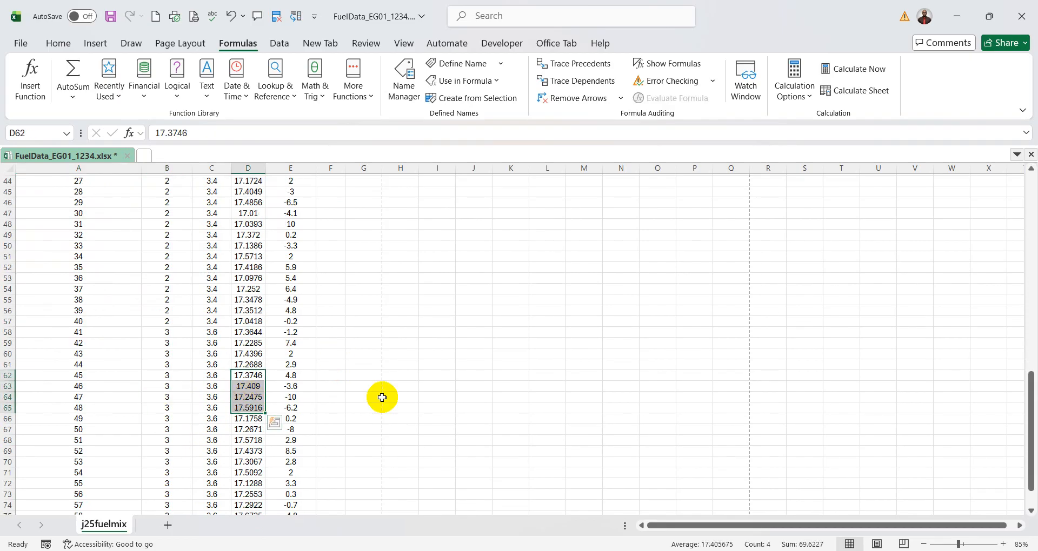
pyautogui.scroll(13, 382, 397)
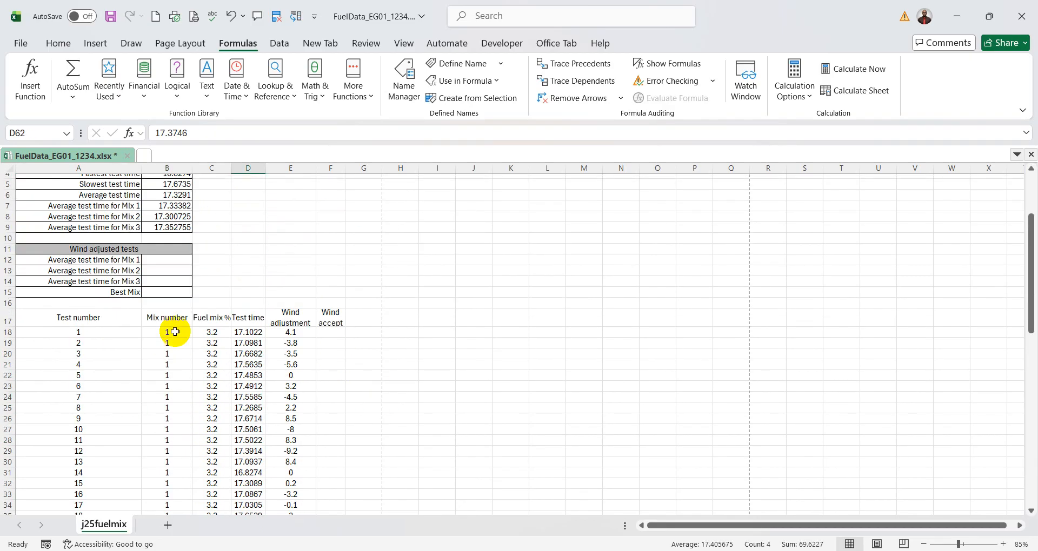
pyautogui.moveTo(167, 332); pyautogui.dragTo(167, 398)
pyautogui.moveTo(248, 332); pyautogui.dragTo(249, 387)
pyautogui.hotkey('alt', 'Tab')
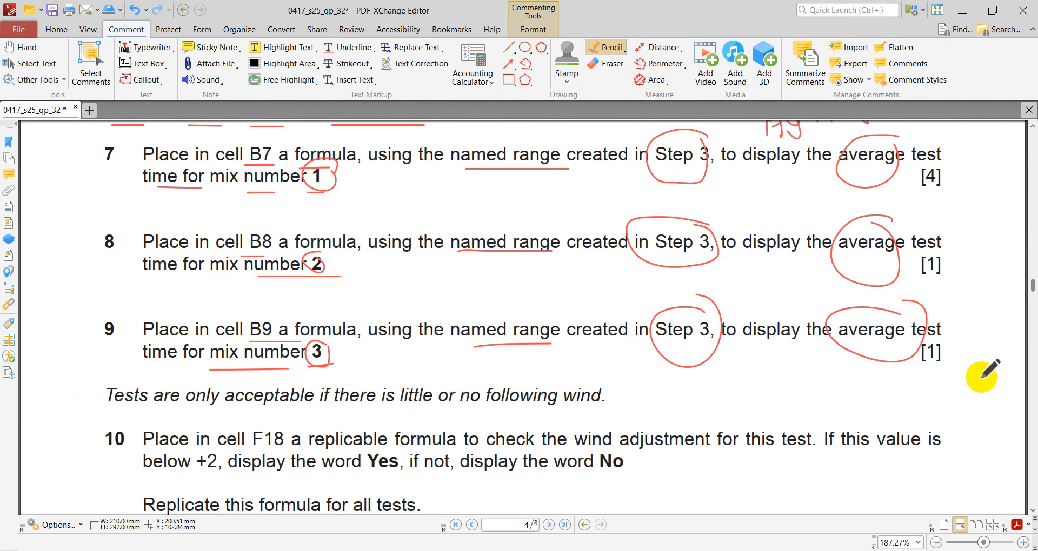
# - Circle the [4] mark allocation of question 7 and tick the mark allocations of questions 7, 8 and 9 with the Pencil
pyautogui.scroll(1, 973, 372)
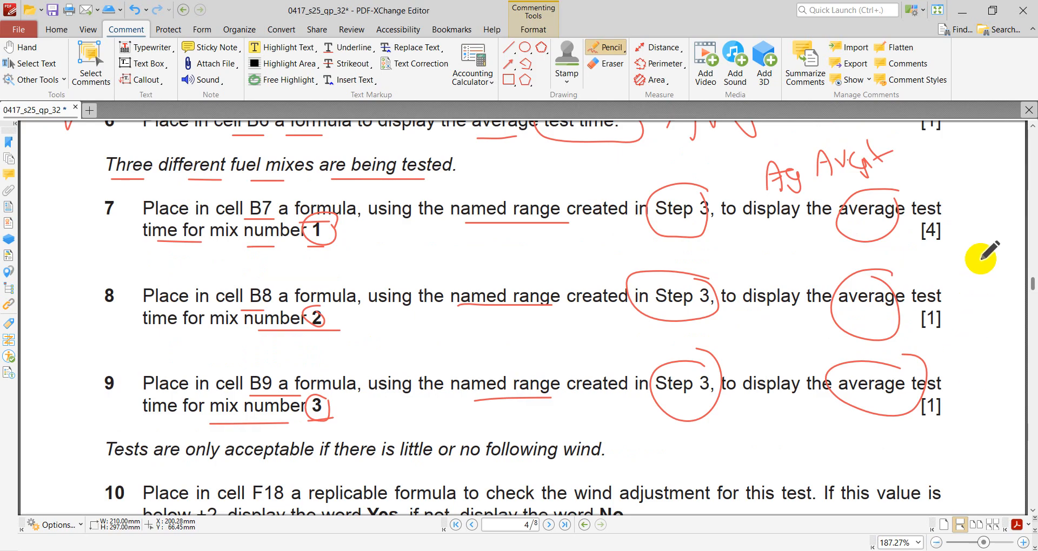
pyautogui.moveTo(948, 230)
pyautogui.mouseDown()
pyautogui.moveTo(948, 220)
pyautogui.moveTo(947, 249)
pyautogui.mouseUp()
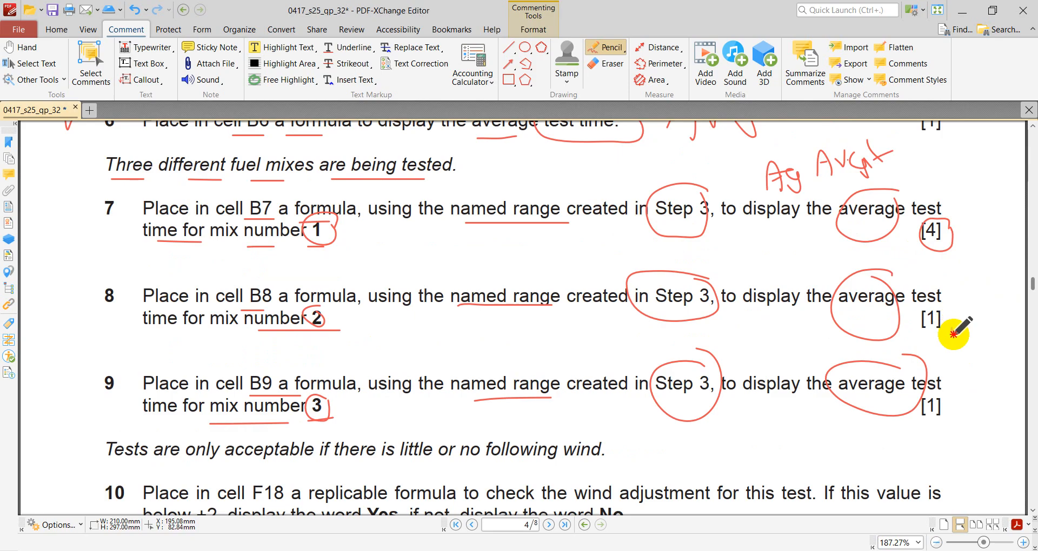
pyautogui.moveTo(953, 334); pyautogui.dragTo(977, 309)
pyautogui.moveTo(969, 408); pyautogui.dragTo(987, 394)
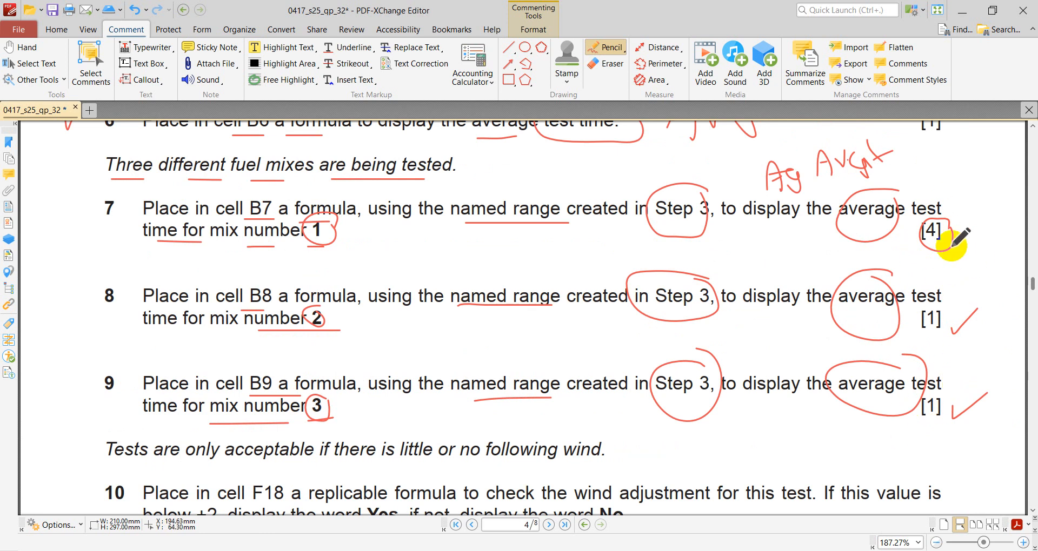
pyautogui.moveTo(959, 233); pyautogui.dragTo(982, 212)
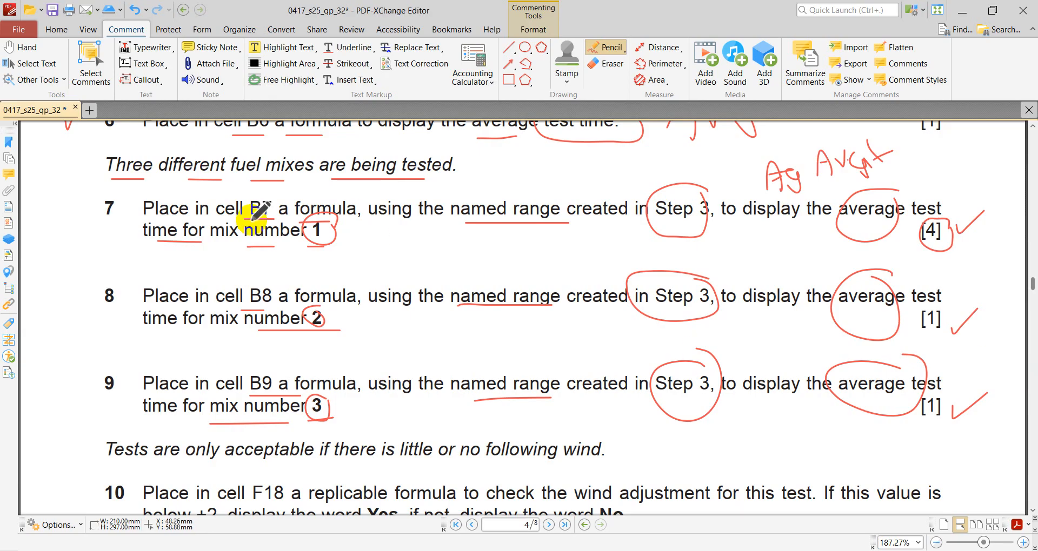
# - Draw pencil ticks beside the question numbers 7, 8 and 9
pyautogui.moveTo(76, 210); pyautogui.dragTo(105, 187)
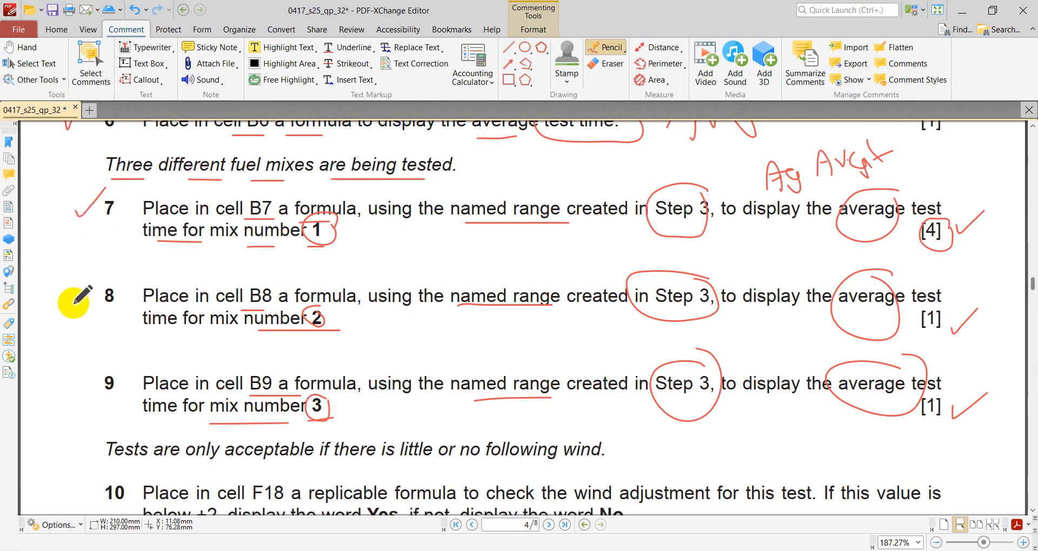
pyautogui.moveTo(72, 304); pyautogui.dragTo(114, 258)
pyautogui.moveTo(72, 388); pyautogui.dragTo(120, 342)
# - Tick the start of the italic sentence above question 10 and underline "acceptable", "if", "is little", "no" and "wind" in it
pyautogui.scroll(-4, 244, 354)
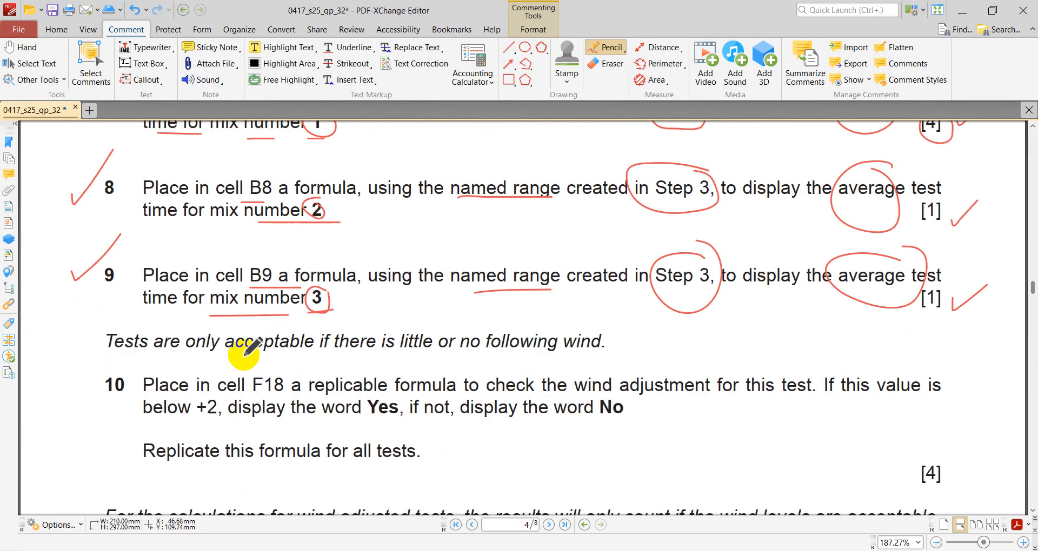
pyautogui.scroll(-1, 245, 354)
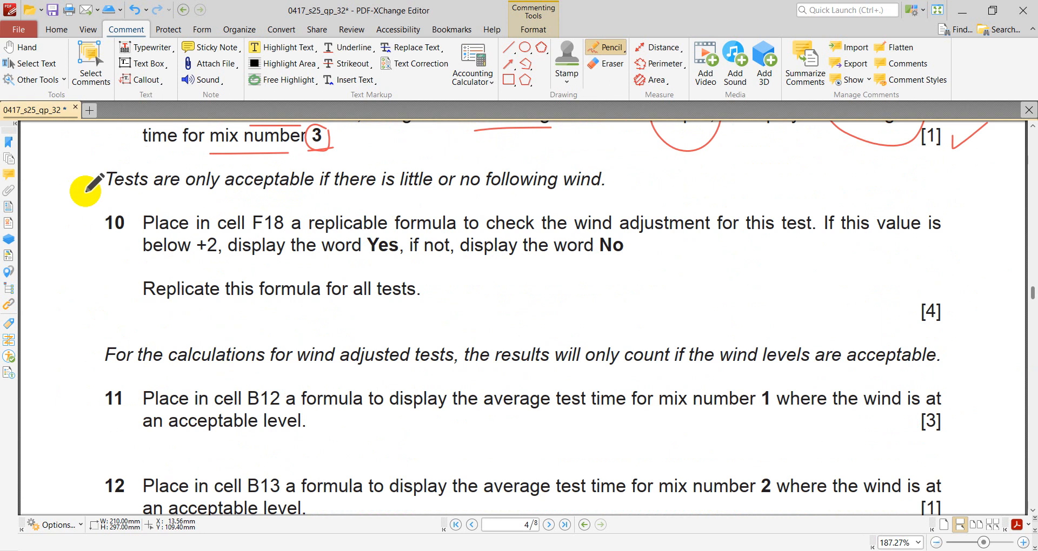
pyautogui.scroll(2, 87, 185)
pyautogui.scroll(-1, 86, 186)
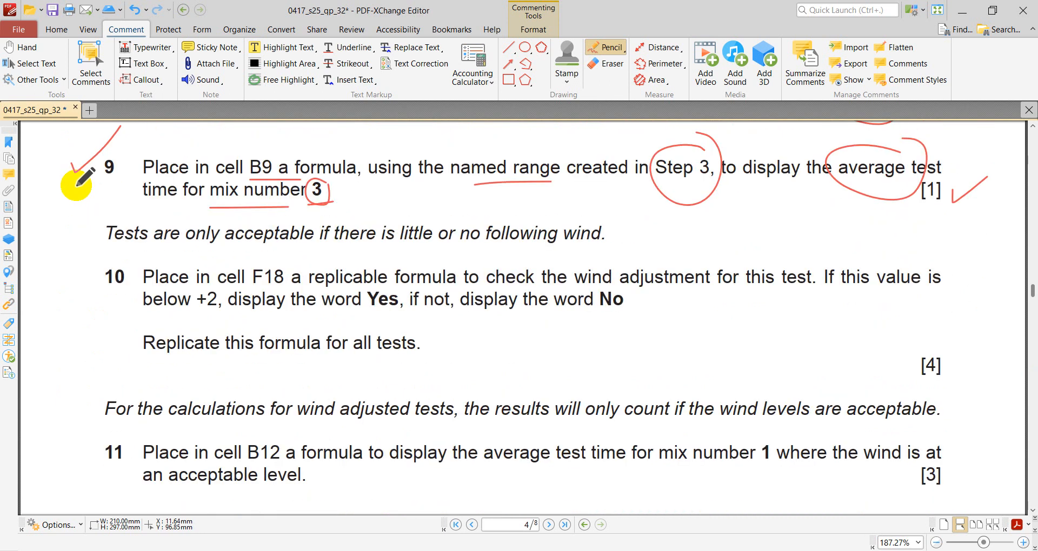
pyautogui.moveTo(74, 224); pyautogui.dragTo(89, 217)
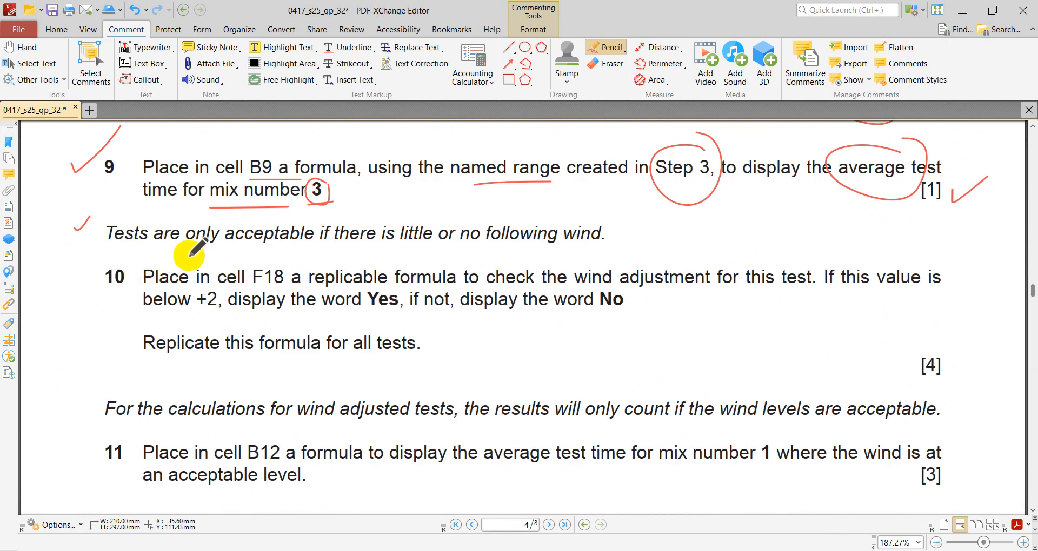
pyautogui.moveTo(232, 249); pyautogui.dragTo(316, 252)
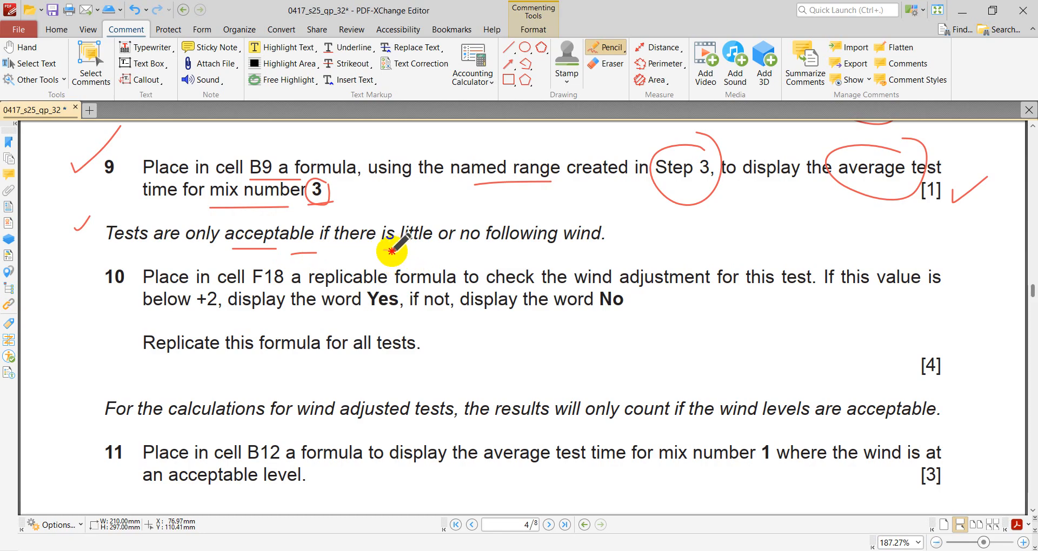
pyautogui.moveTo(384, 250); pyautogui.dragTo(602, 250)
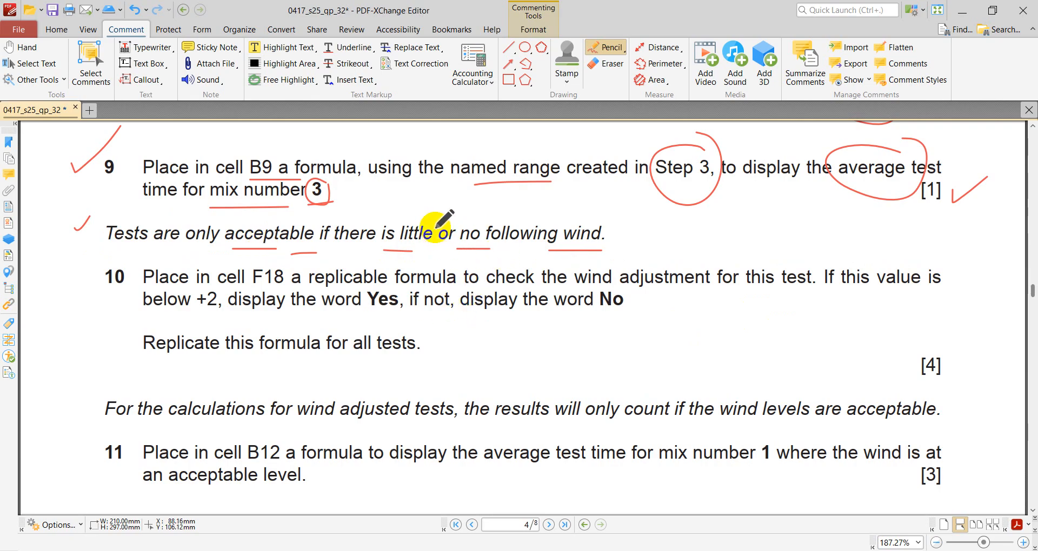
# - Circle "wind" and "is little" in the italic sentence and add a tick at the end of it
pyautogui.moveTo(594, 230)
pyautogui.mouseDown()
pyautogui.moveTo(549, 219)
pyautogui.moveTo(598, 251)
pyautogui.moveTo(597, 216)
pyautogui.mouseUp()
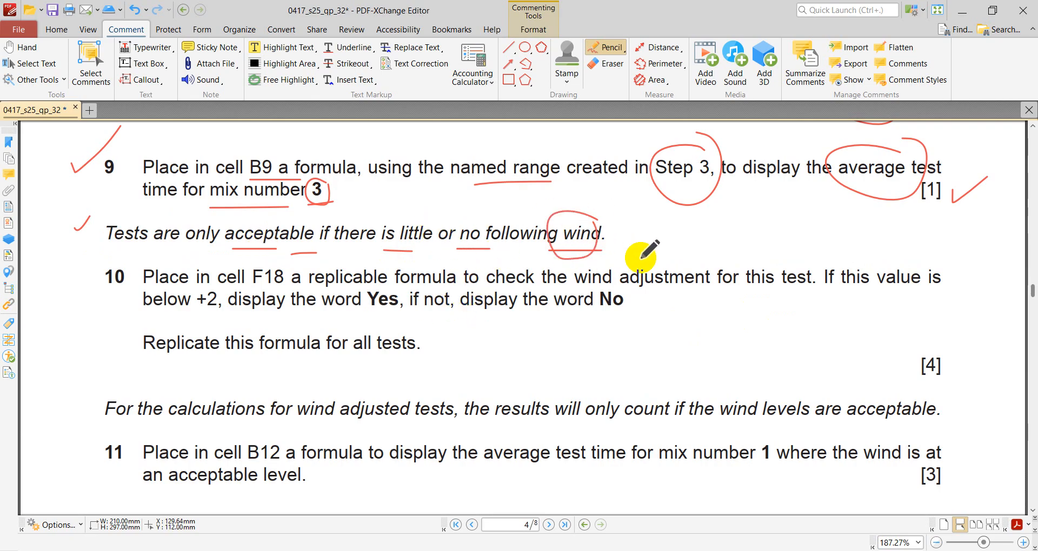
pyautogui.moveTo(427, 218)
pyautogui.mouseDown()
pyautogui.moveTo(398, 219)
pyautogui.moveTo(390, 260)
pyautogui.moveTo(427, 221)
pyautogui.mouseUp()
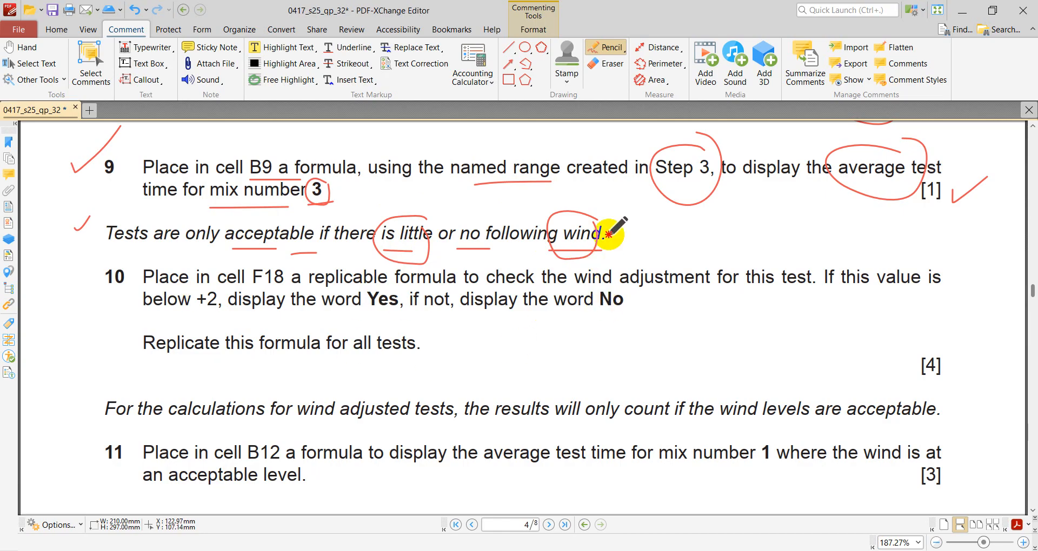
pyautogui.moveTo(609, 235); pyautogui.dragTo(656, 215)
# - Draw an arrow from the italic sentence to question 10 and underline "replicable", "+2", "Yes", "No" and "wind adjustment" in it
pyautogui.moveTo(94, 237)
pyautogui.mouseDown()
pyautogui.moveTo(78, 266)
pyautogui.moveTo(99, 279)
pyautogui.moveTo(86, 269)
pyautogui.mouseUp()
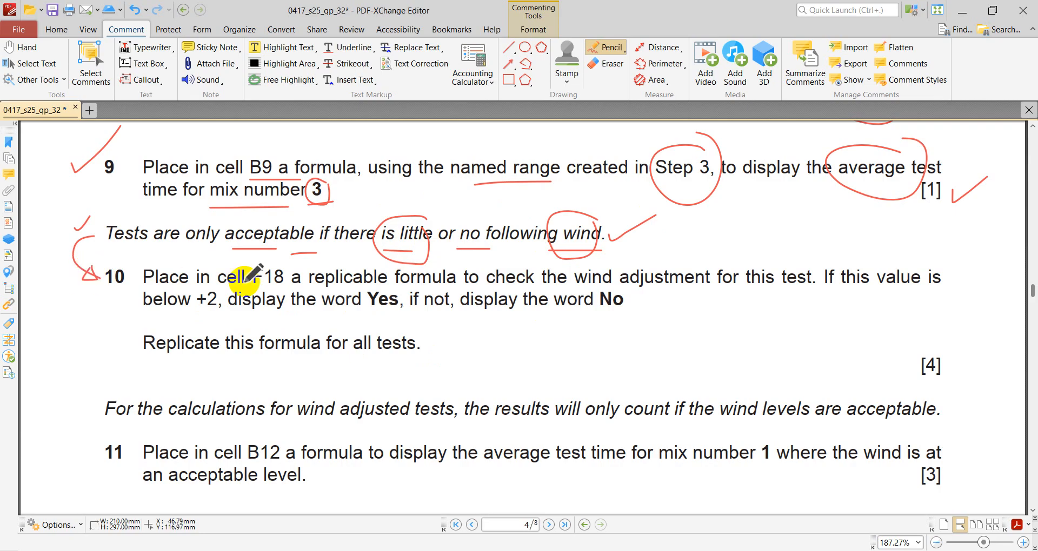
pyautogui.moveTo(190, 313); pyautogui.dragTo(202, 312)
pyautogui.moveTo(364, 312); pyautogui.dragTo(389, 312)
pyautogui.moveTo(587, 320); pyautogui.dragTo(627, 320)
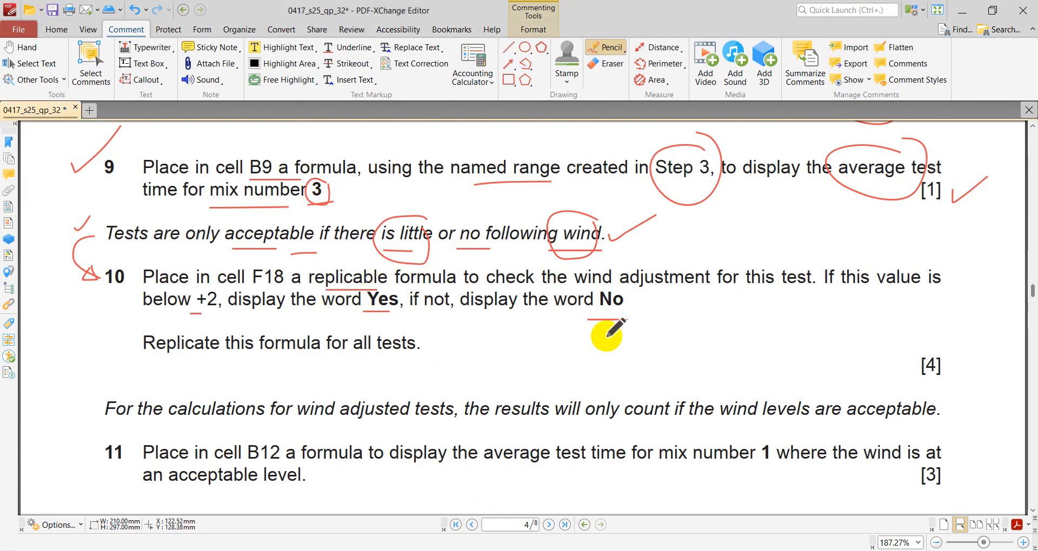
pyautogui.moveTo(587, 292); pyautogui.dragTo(684, 292)
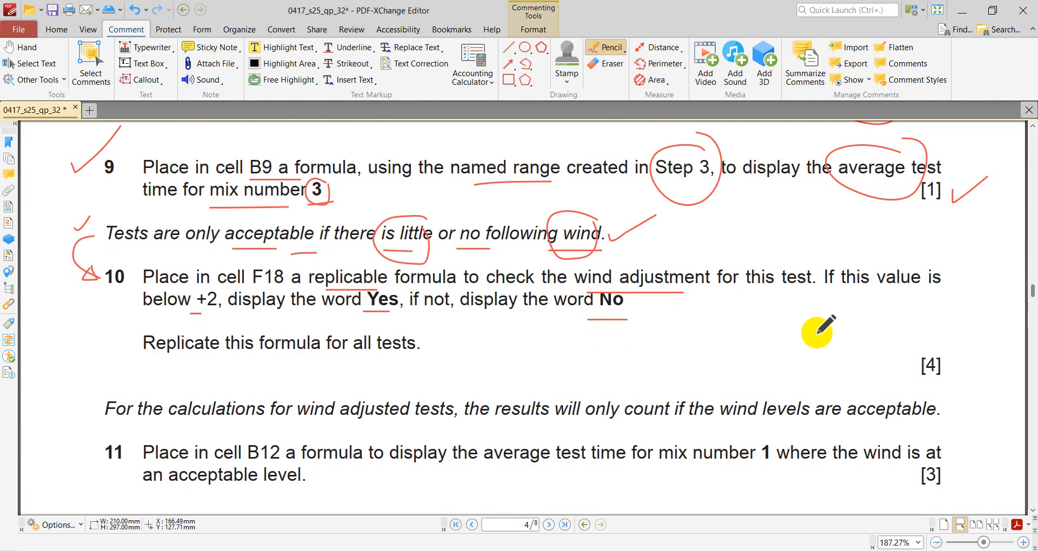
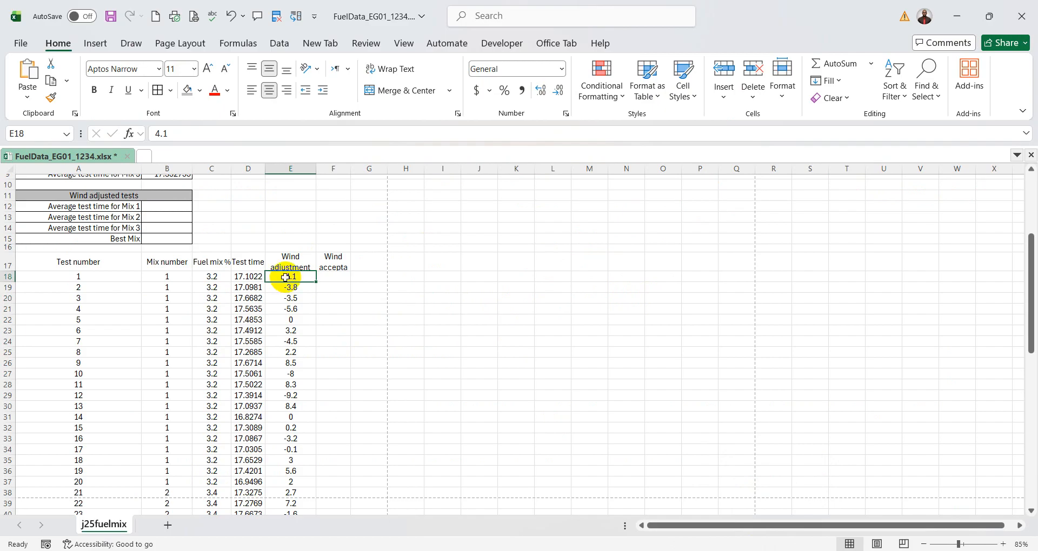
# - Examine the wind adjustment values in E18:E26 alongside the adjacent wind-acceptable cells in column F, and select cell F18
pyautogui.click(337, 278)
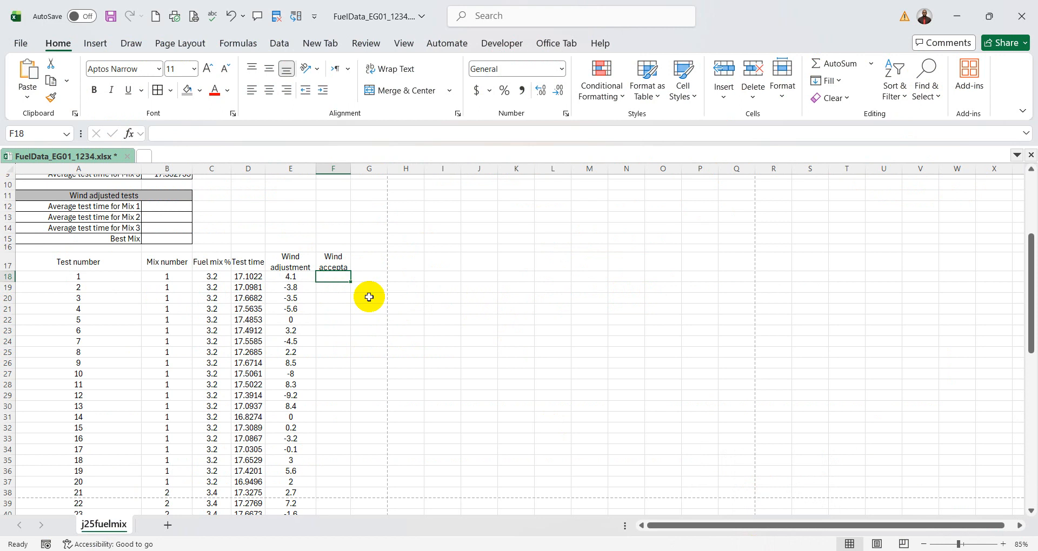
pyautogui.click(292, 278)
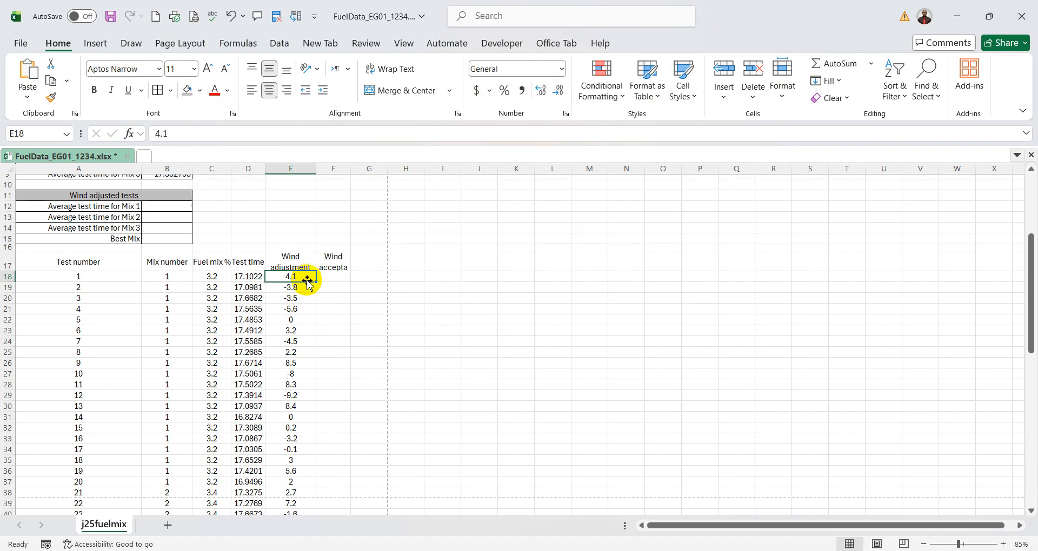
pyautogui.click(332, 278)
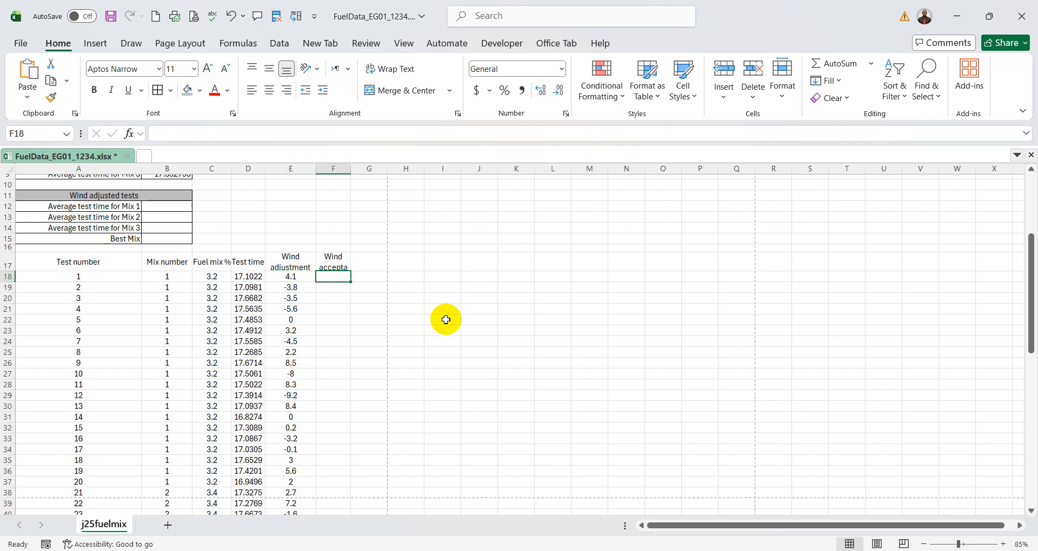
pyautogui.click(296, 344)
pyautogui.click(340, 342)
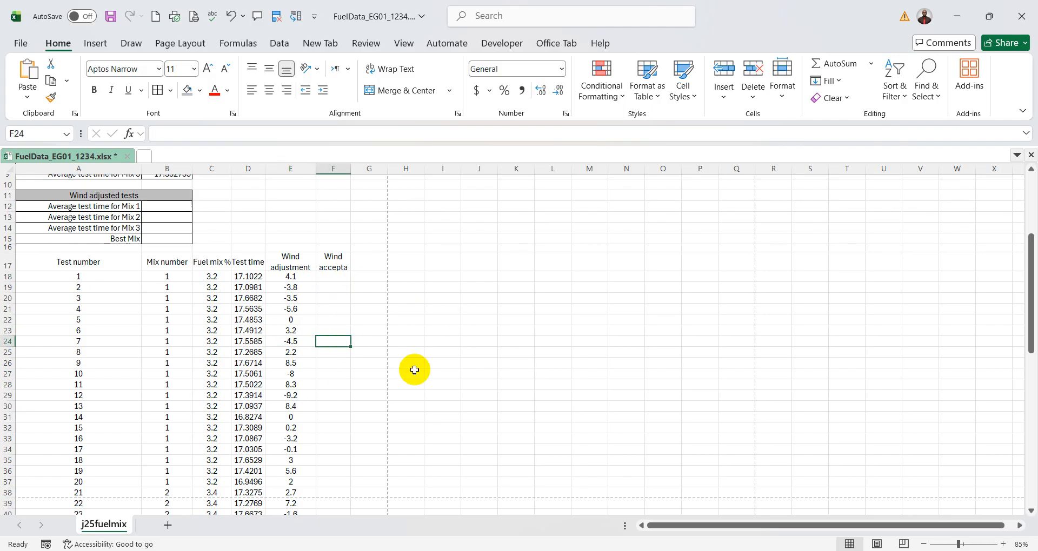
pyautogui.moveTo(293, 276); pyautogui.dragTo(292, 361)
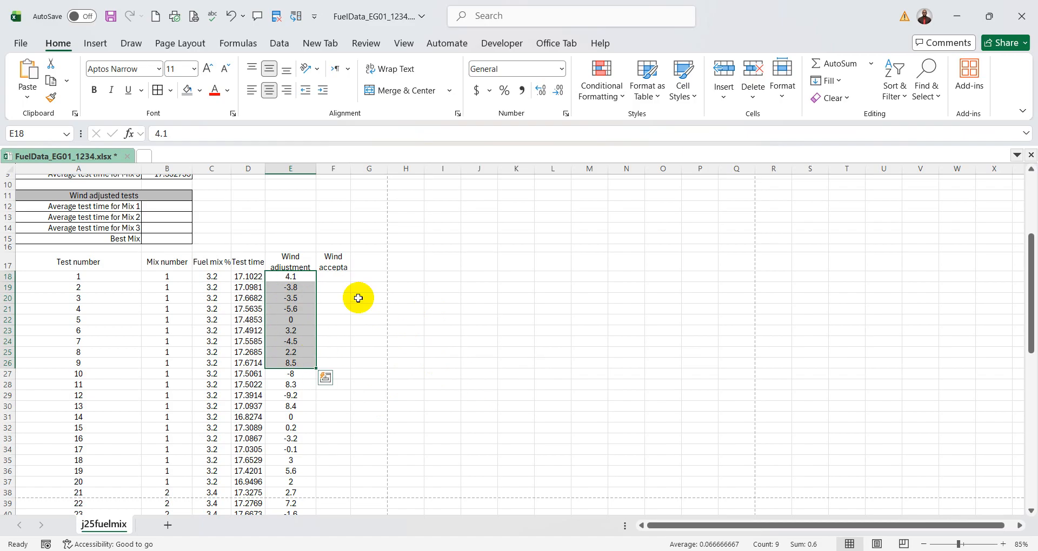
pyautogui.click(336, 282)
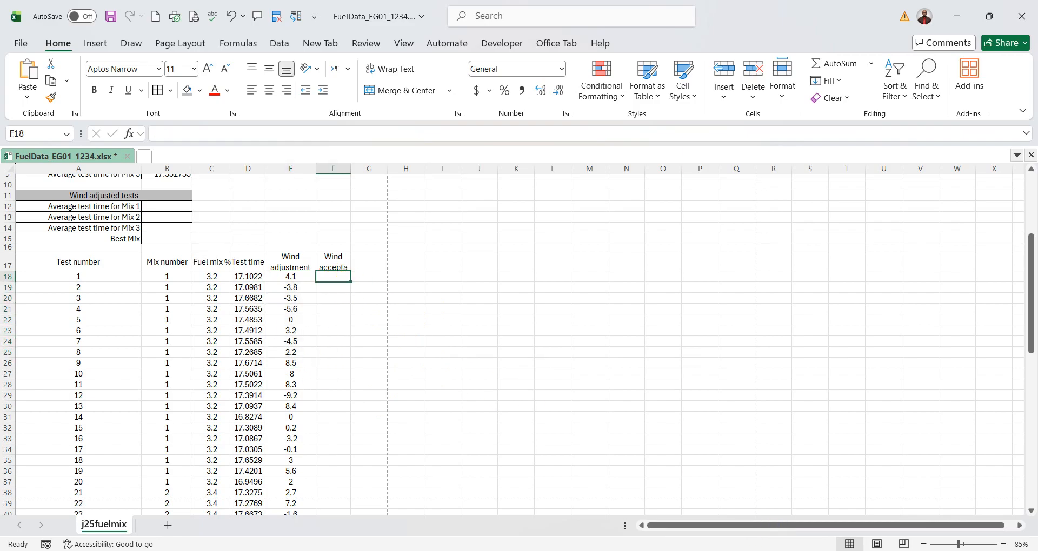
# - Switch to PDF-XChange Editor and, in question 10, circle "If", add a short stroke under "Yes" and a cross under "No"
pyautogui.hotkey('alt', 'Tab')
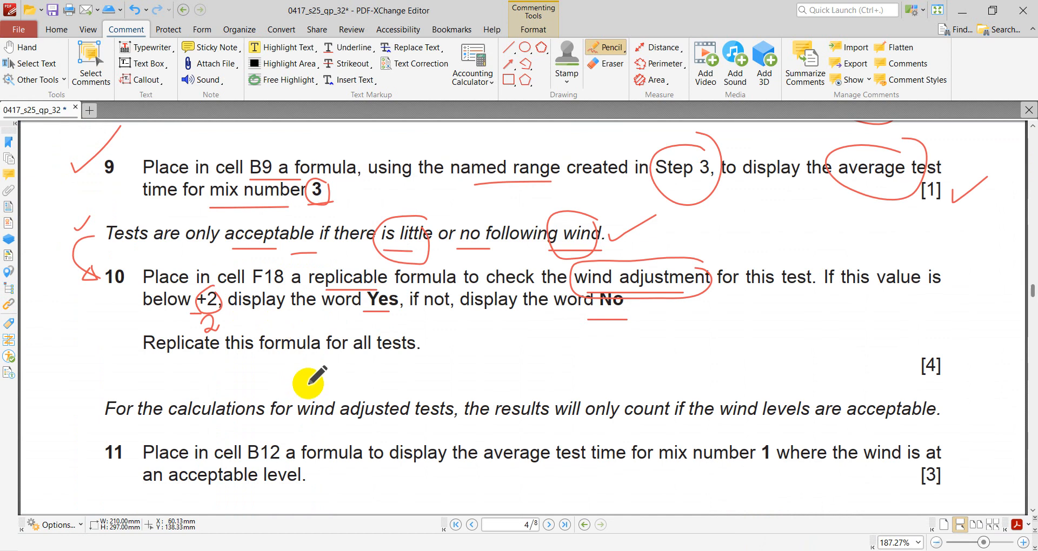
pyautogui.moveTo(832, 268); pyautogui.dragTo(833, 266)
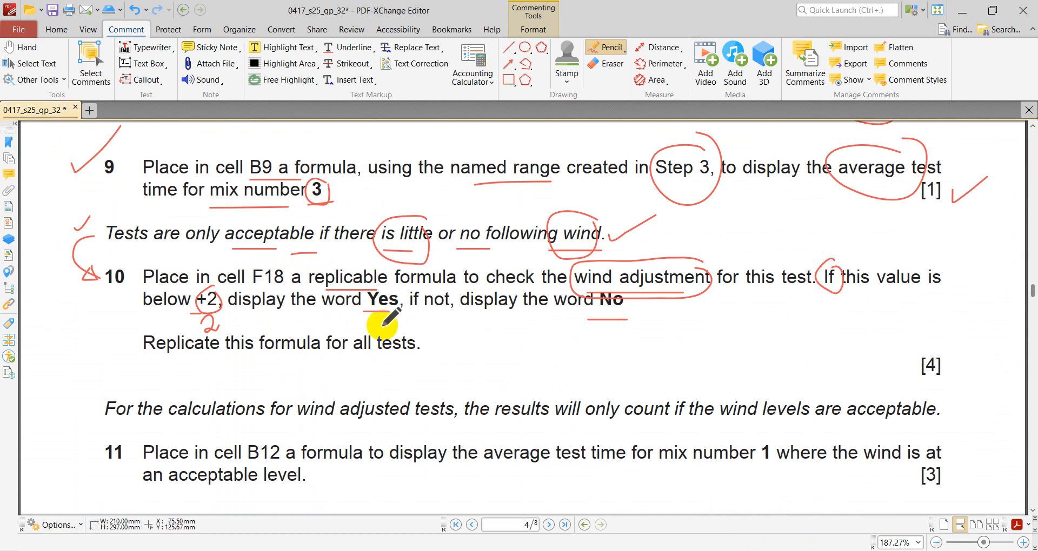
pyautogui.moveTo(381, 317); pyautogui.dragTo(377, 327)
pyautogui.moveTo(589, 314); pyautogui.dragTo(608, 322)
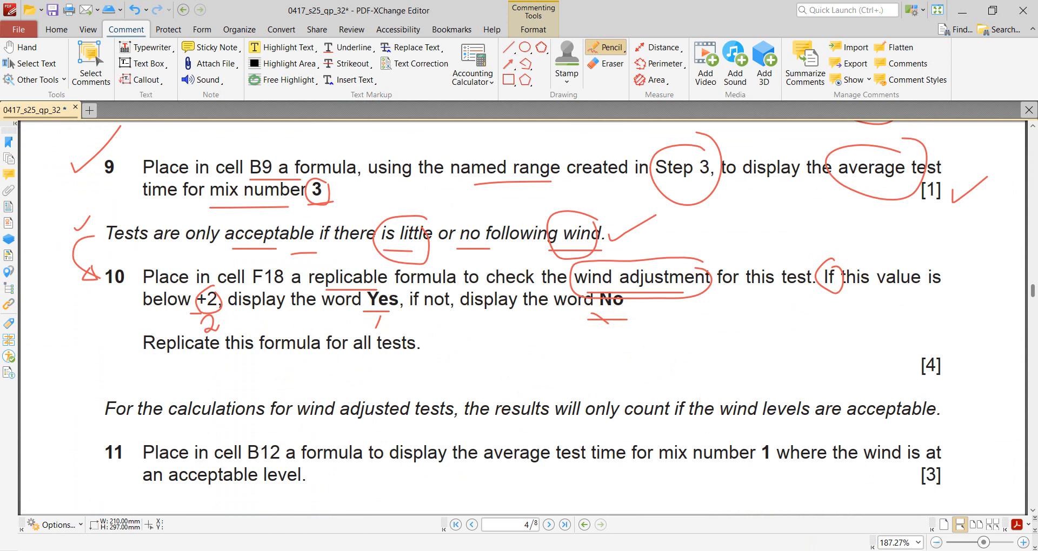
# - Switch back to Excel and start an IF function in F18 with the logical test E18<2, checking the condition against question 10
pyautogui.hotkey('alt', 'Tab')
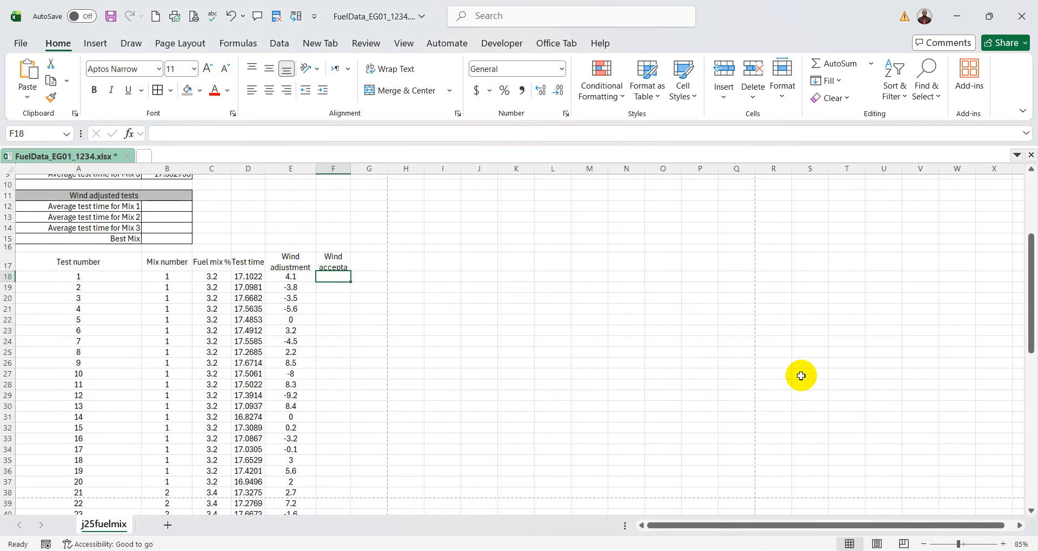
pyautogui.write('=if')
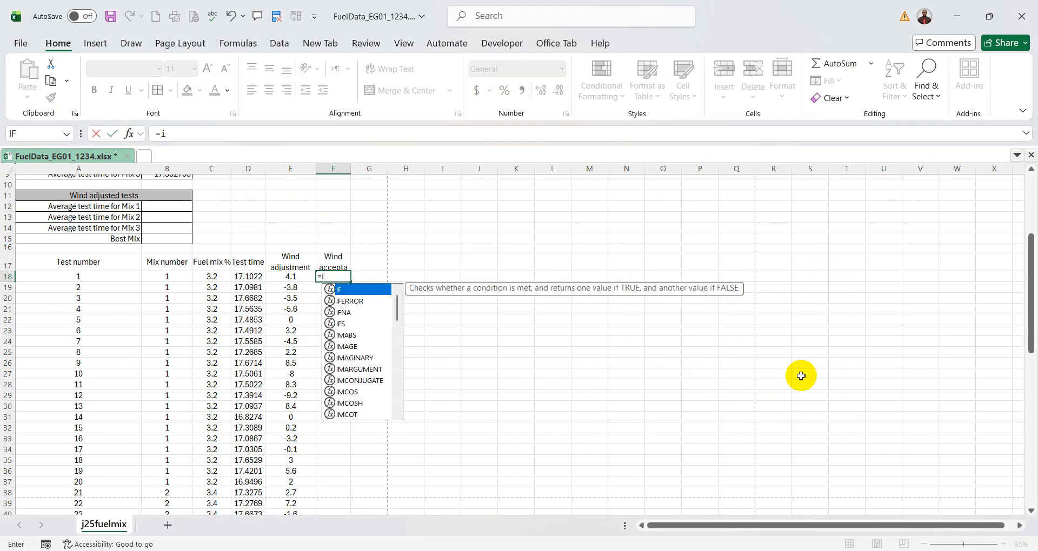
pyautogui.doubleClick(356, 291)
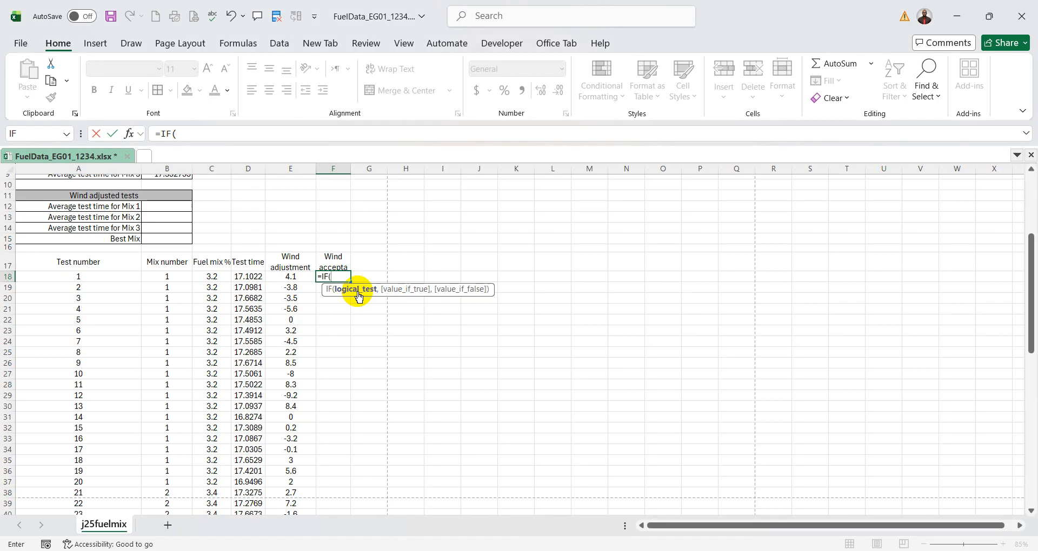
pyautogui.click(126, 135)
pyautogui.moveTo(537, 167); pyautogui.dragTo(547, 179)
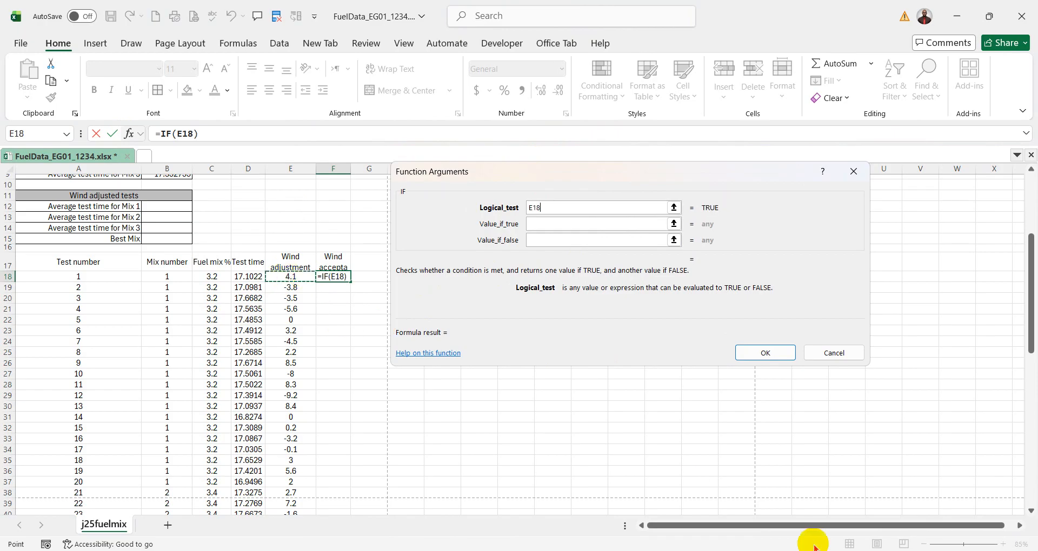
pyautogui.click(778, 550)
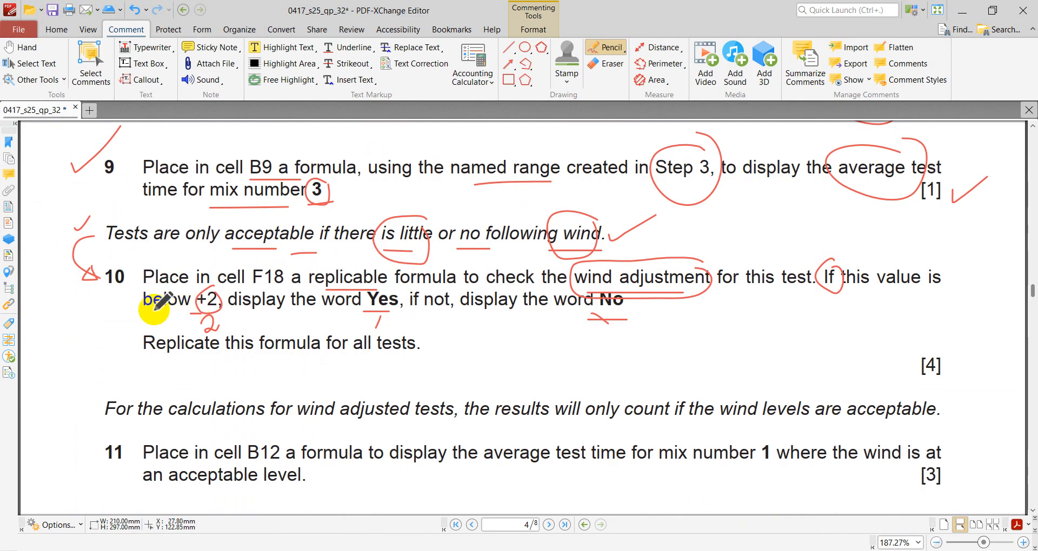
pyautogui.click(779, 550)
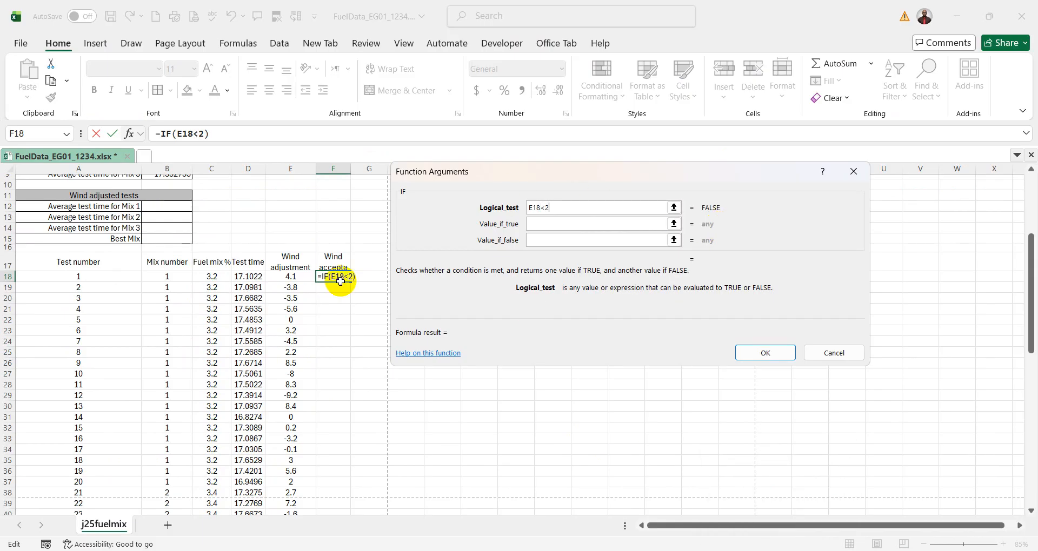
# - Complete the IF function in F18 to return "Yes" when the test is true and "No" when it is false
pyautogui.click(551, 224)
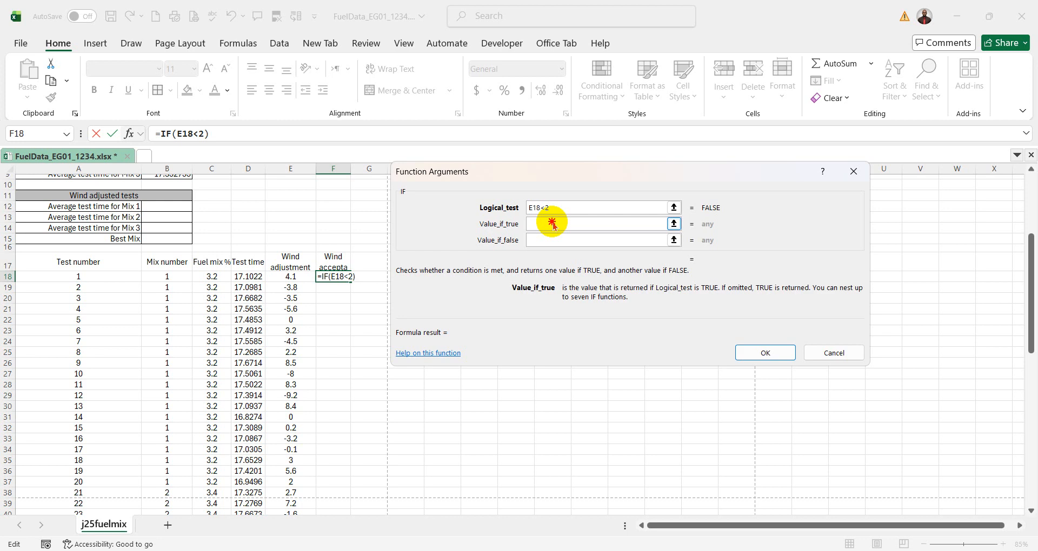
pyautogui.click(756, 550)
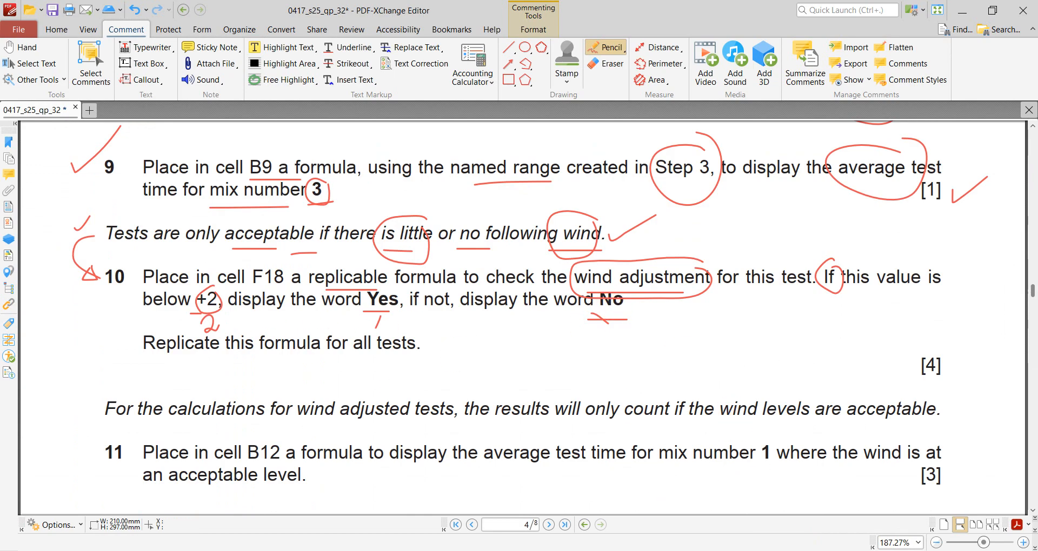
pyautogui.click(783, 550)
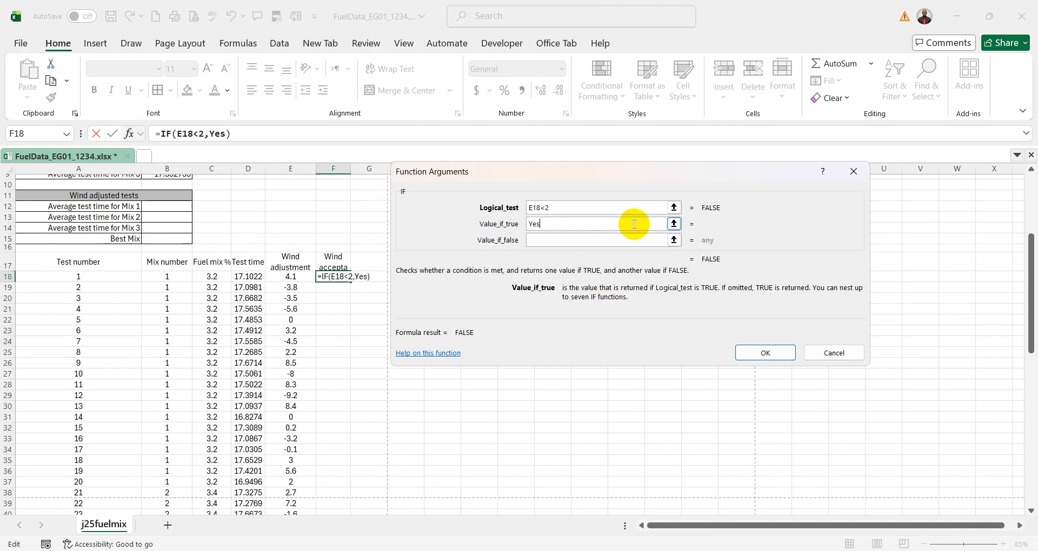
pyautogui.press('Tab')
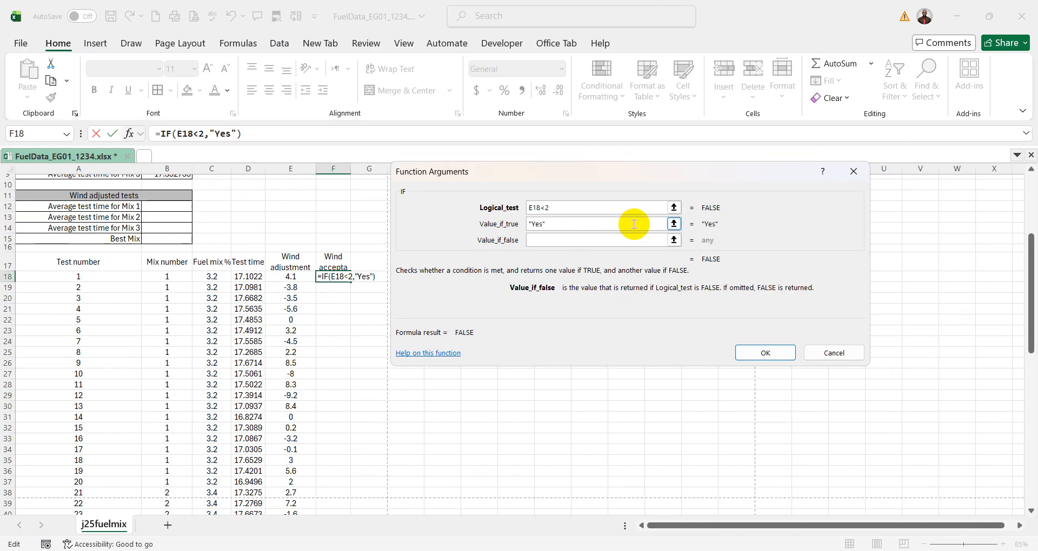
pyautogui.click(778, 352)
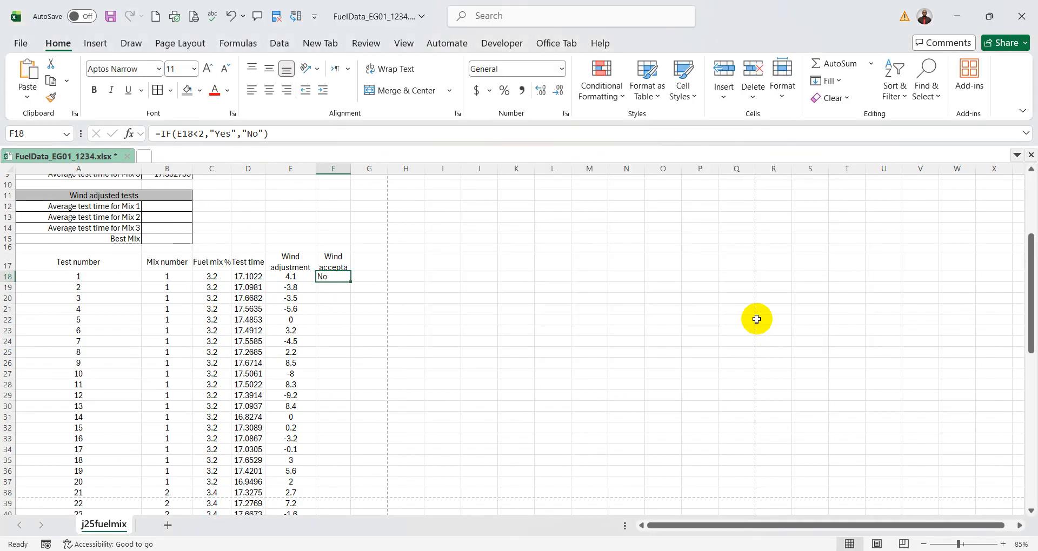
# - Check the F18 result against the wind adjustment in E18 and the wording of question 10 in the exam paper
pyautogui.click(290, 277)
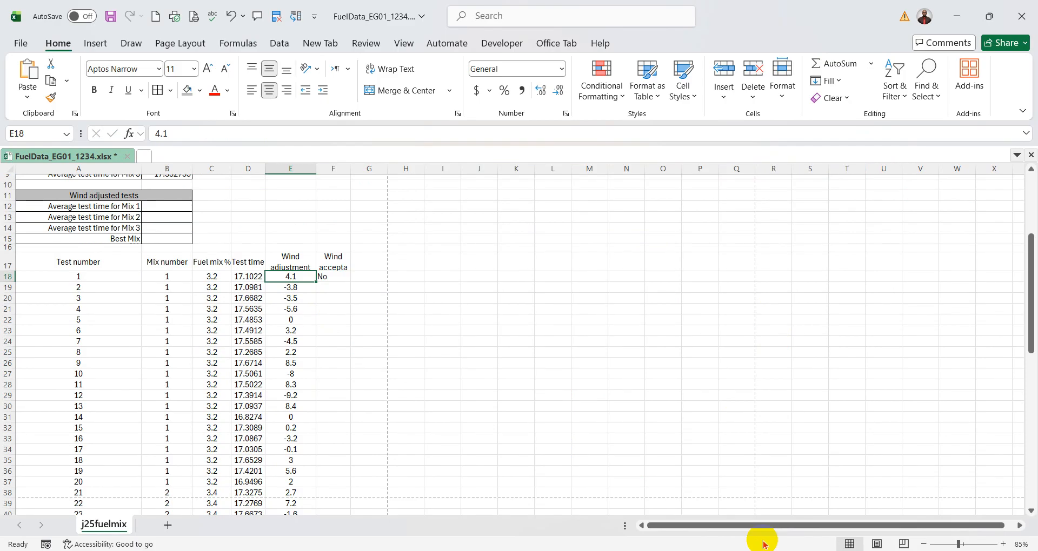
pyautogui.moveTo(779, 550)
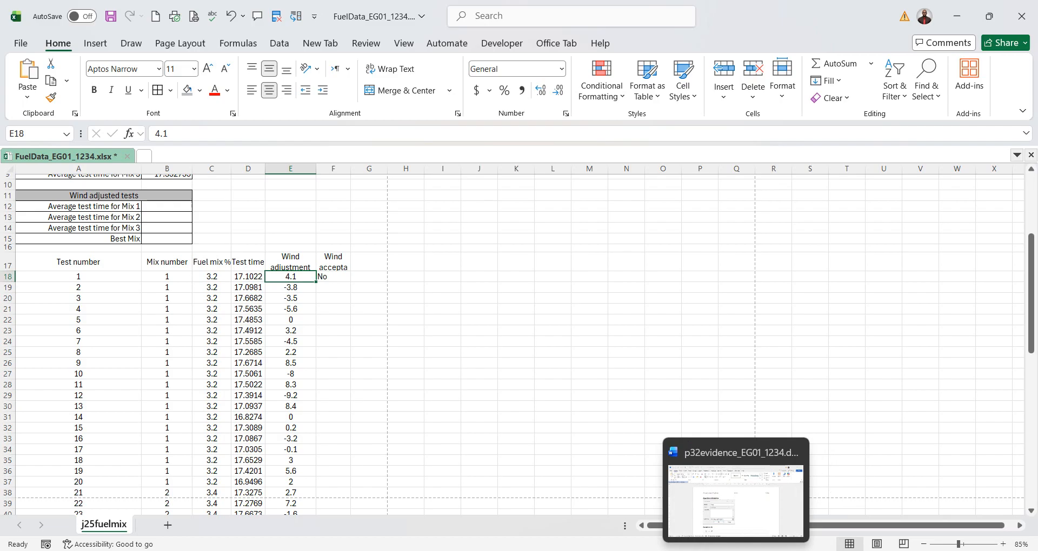
pyautogui.click(735, 550)
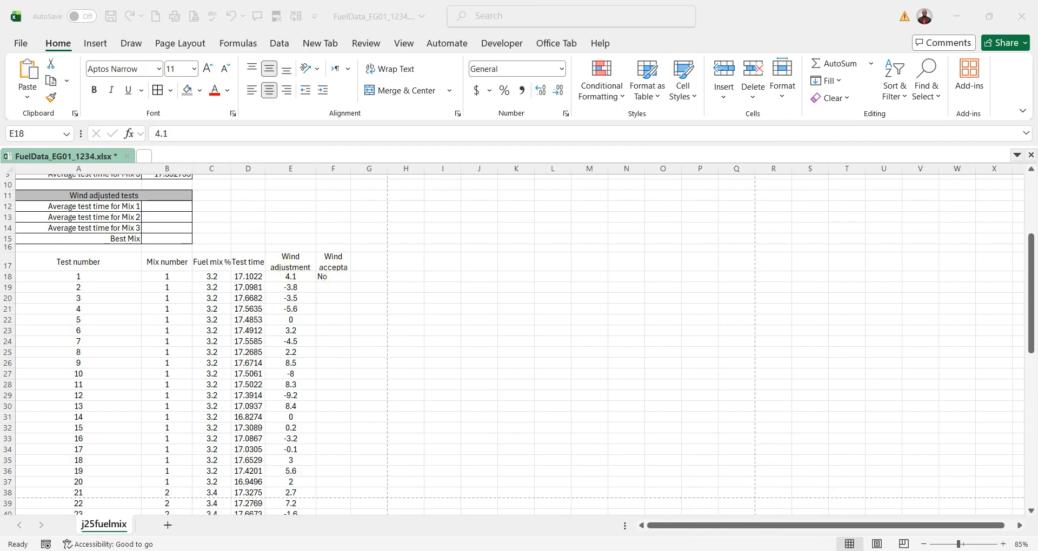
pyautogui.click(778, 550)
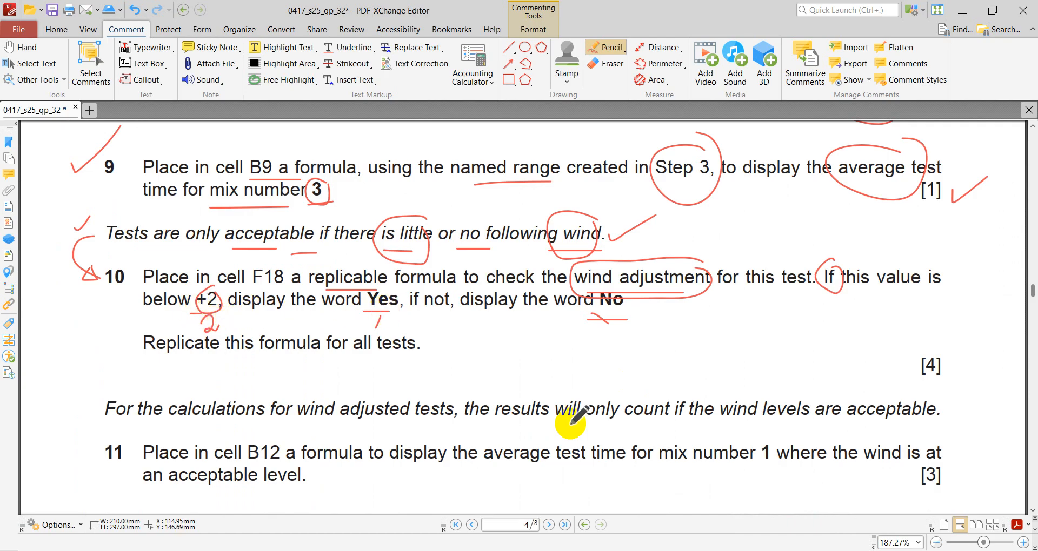
pyautogui.hotkey('alt', 'Tab')
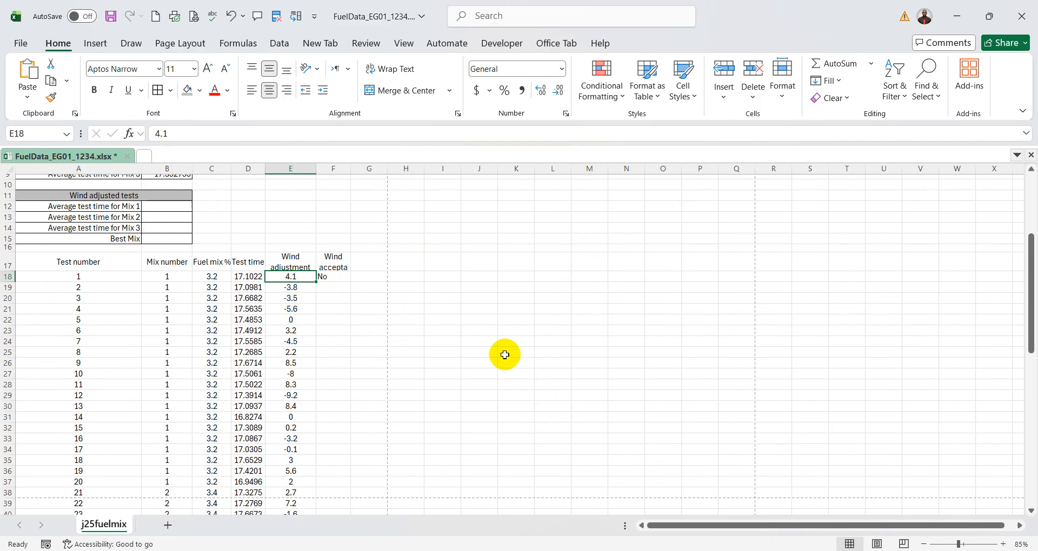
# - Replicate the IF formula from F18 down column F for all tests
pyautogui.click(329, 278)
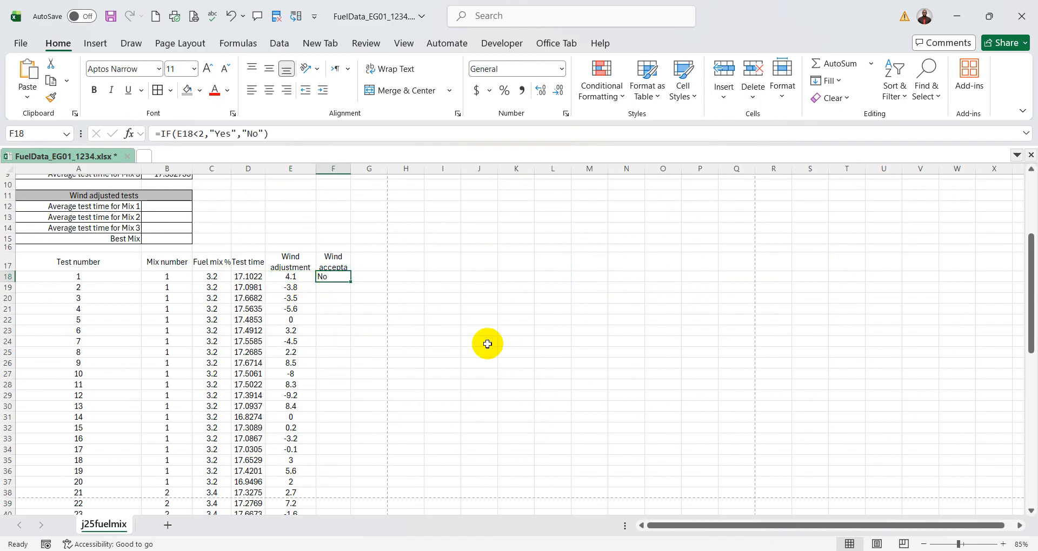
pyautogui.doubleClick(351, 282)
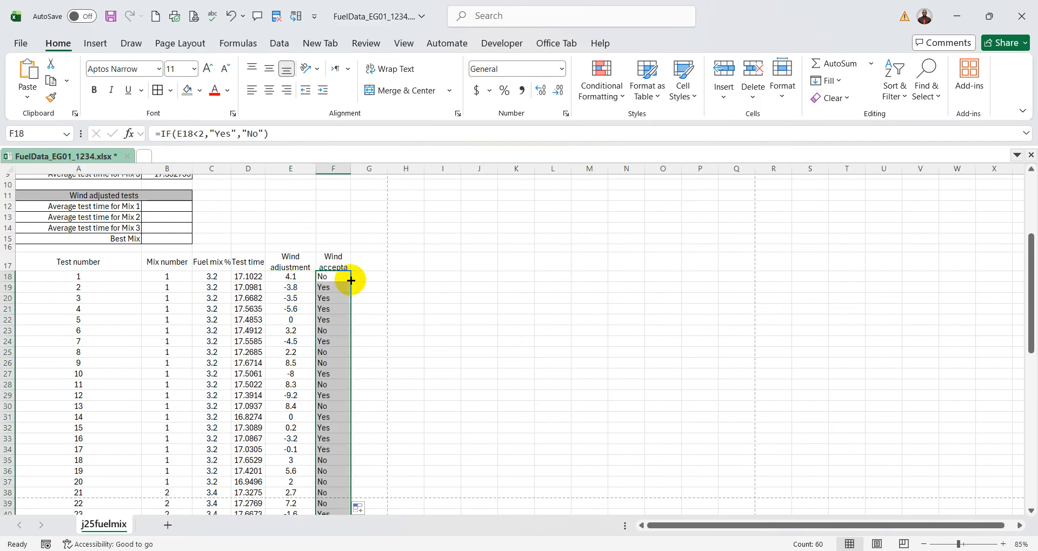
pyautogui.scroll(-7, 436, 322)
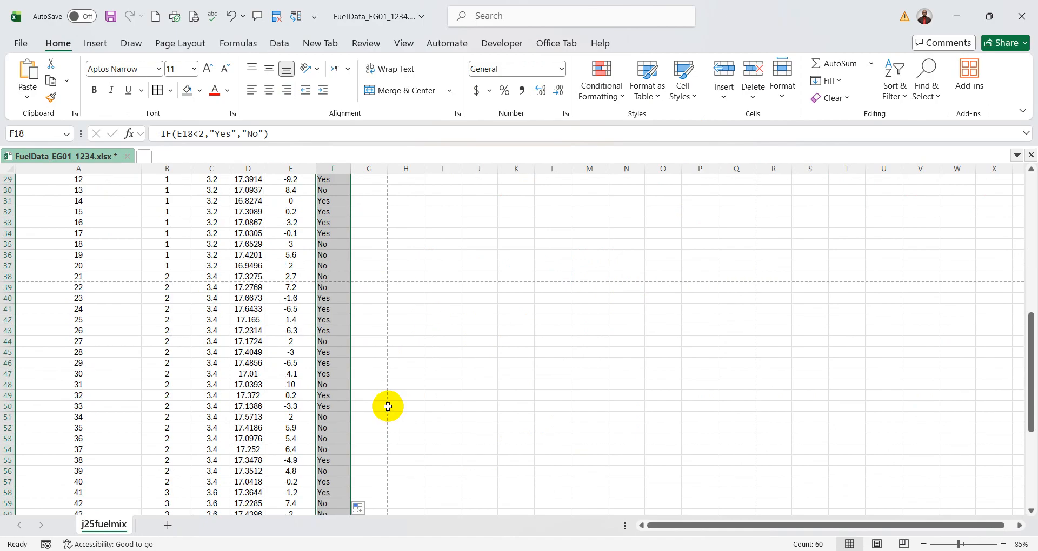
# - Check the replicated results against the wind adjustments in rows 50, 49 and 44 and question 10's condition, and review the remaining rows
pyautogui.moveTo(292, 406); pyautogui.dragTo(332, 406)
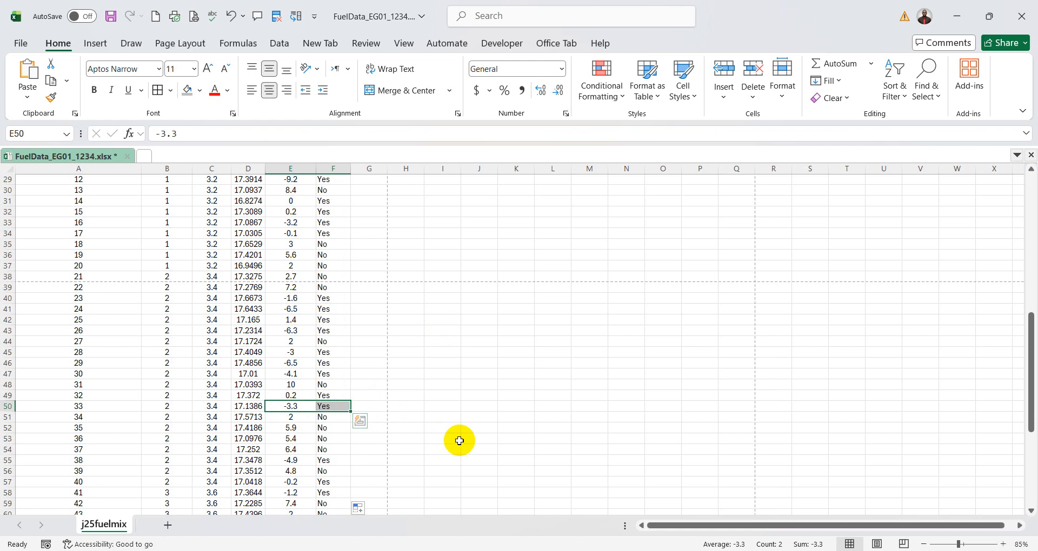
pyautogui.moveTo(286, 396); pyautogui.dragTo(320, 398)
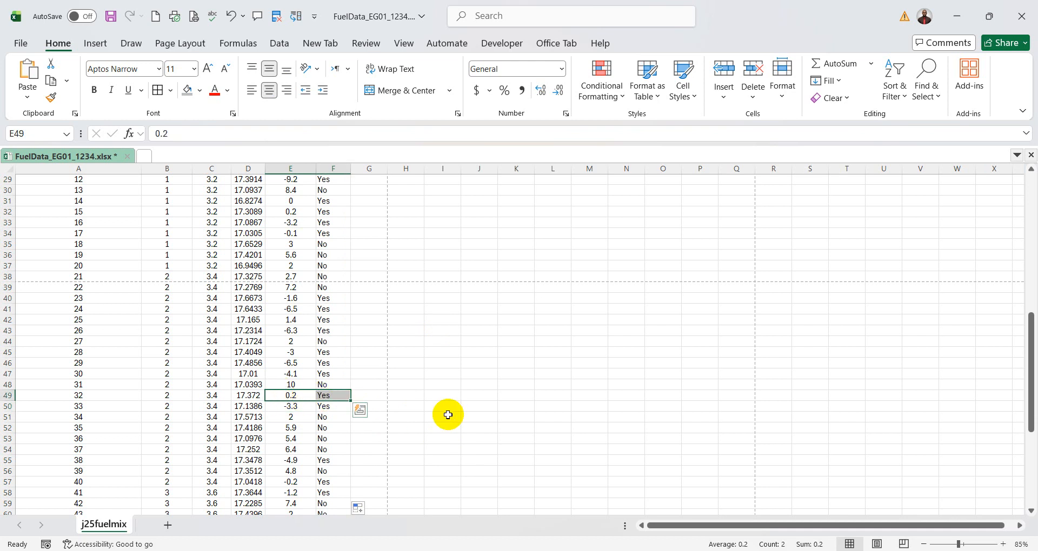
pyautogui.moveTo(290, 343); pyautogui.dragTo(327, 343)
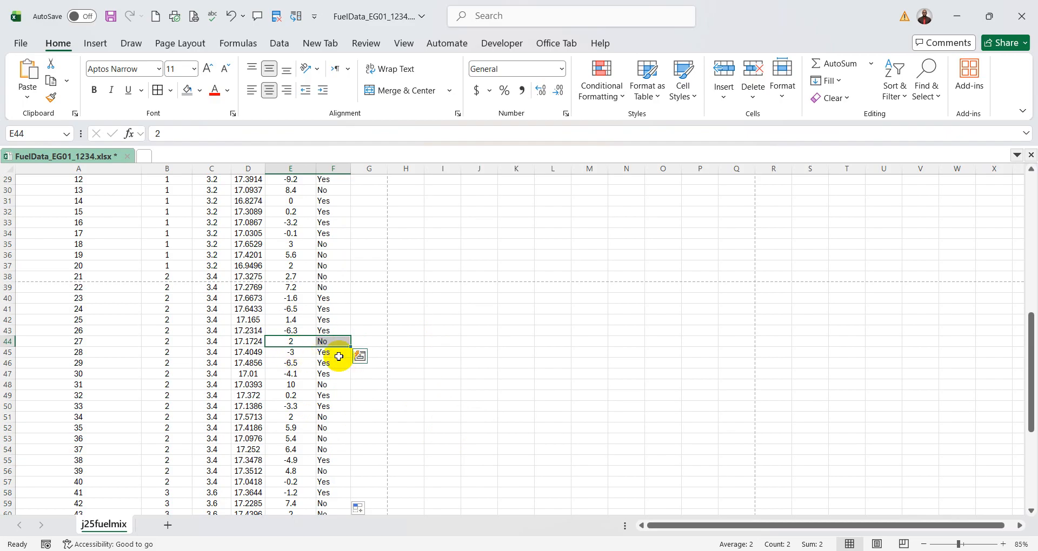
pyautogui.click(779, 484)
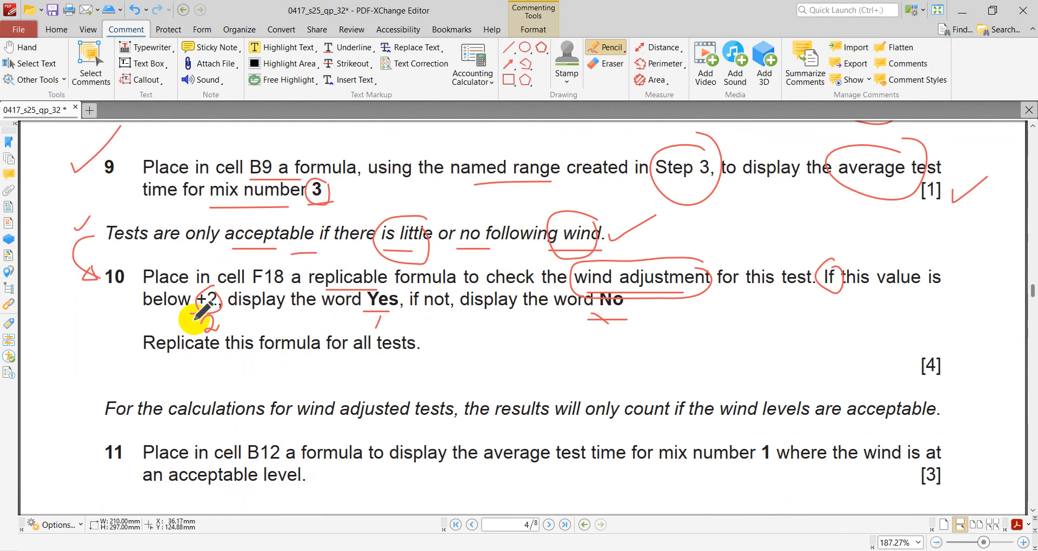
pyautogui.moveTo(190, 313); pyautogui.dragTo(201, 313)
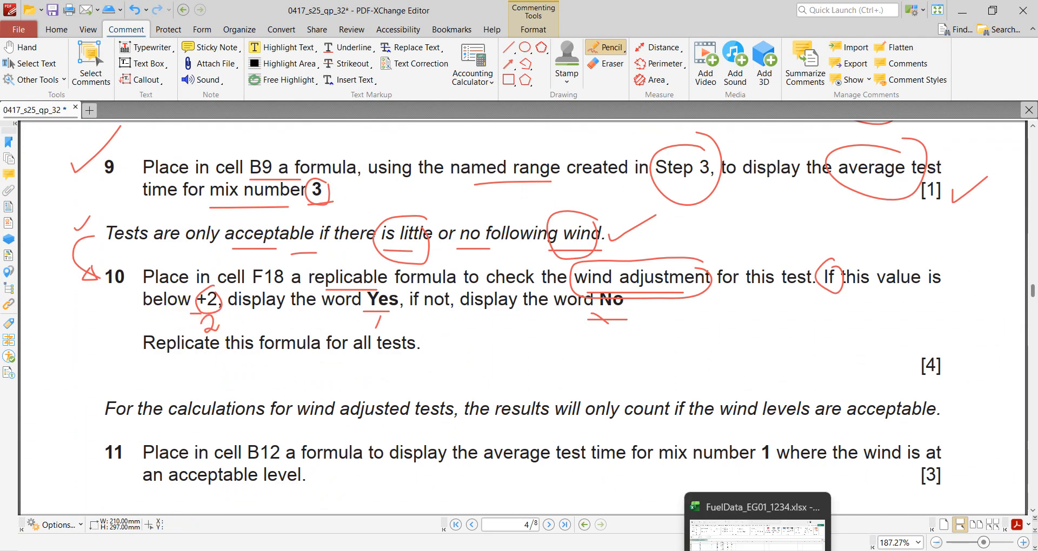
pyautogui.click(778, 549)
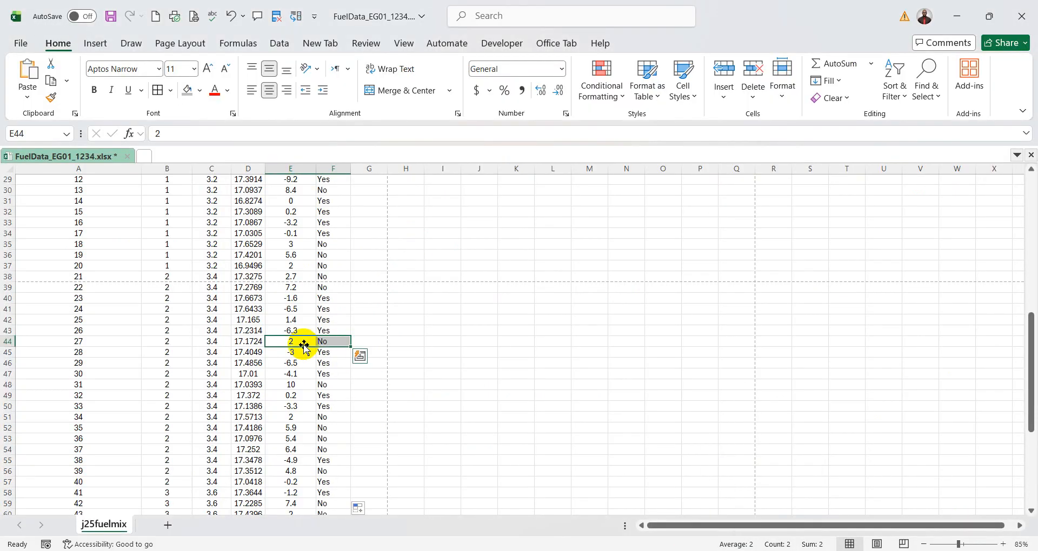
pyautogui.scroll(-8, 392, 375)
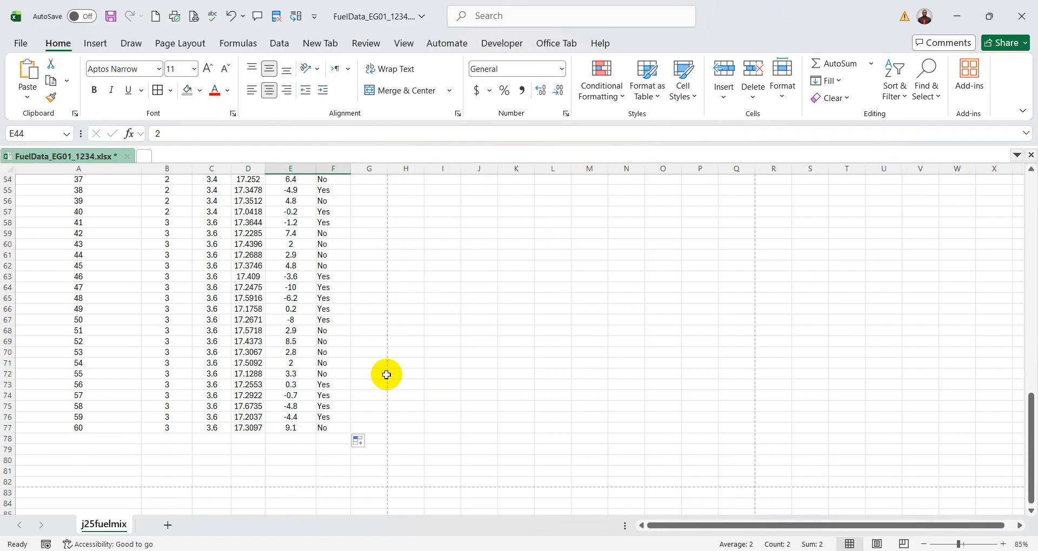
# - Review the formula in F18, switch to the exam paper in PDF-XChange Editor and underline question 10's instruction to replicate the formula for all tests
pyautogui.scroll(17, 386, 374)
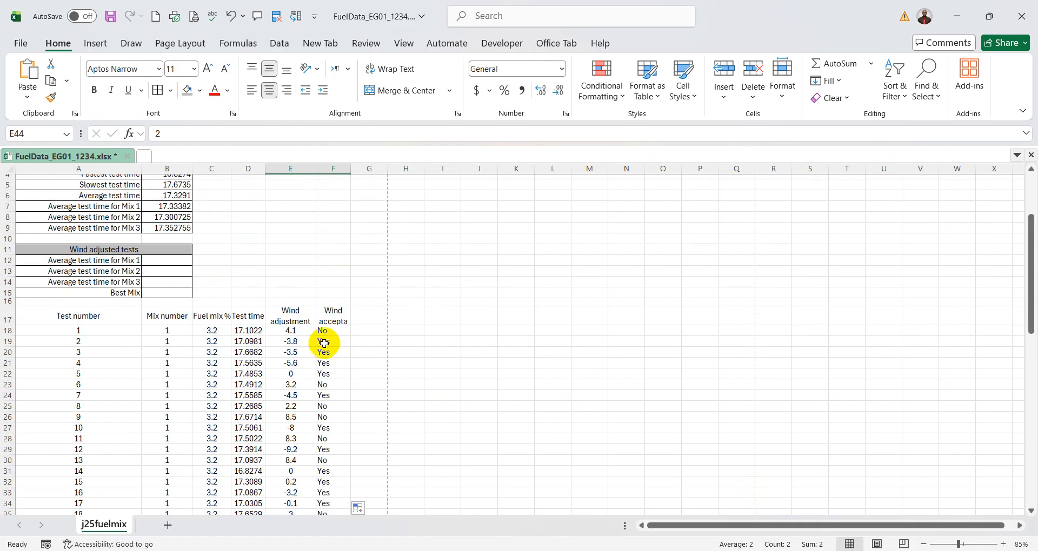
pyautogui.click(330, 332)
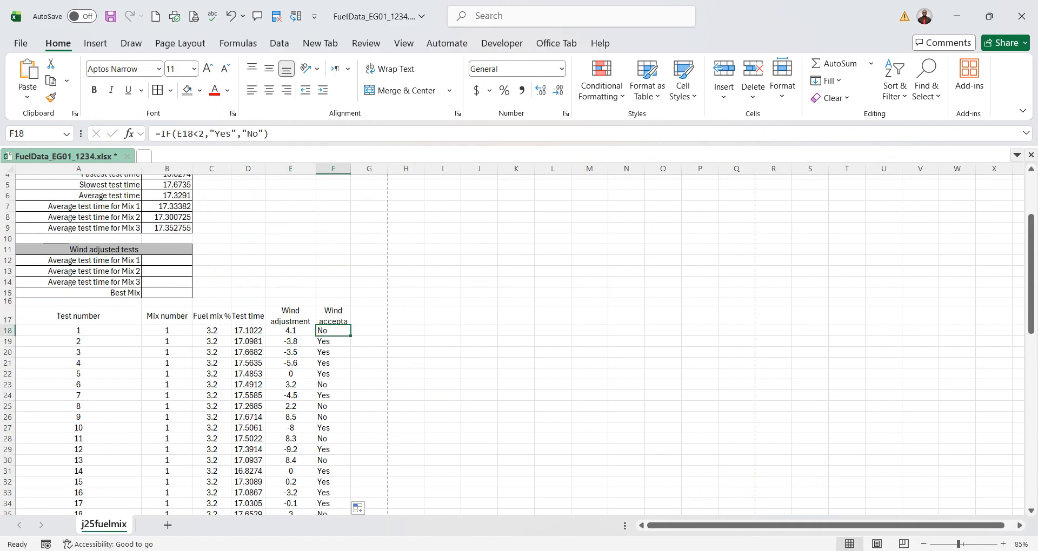
pyautogui.click(779, 532)
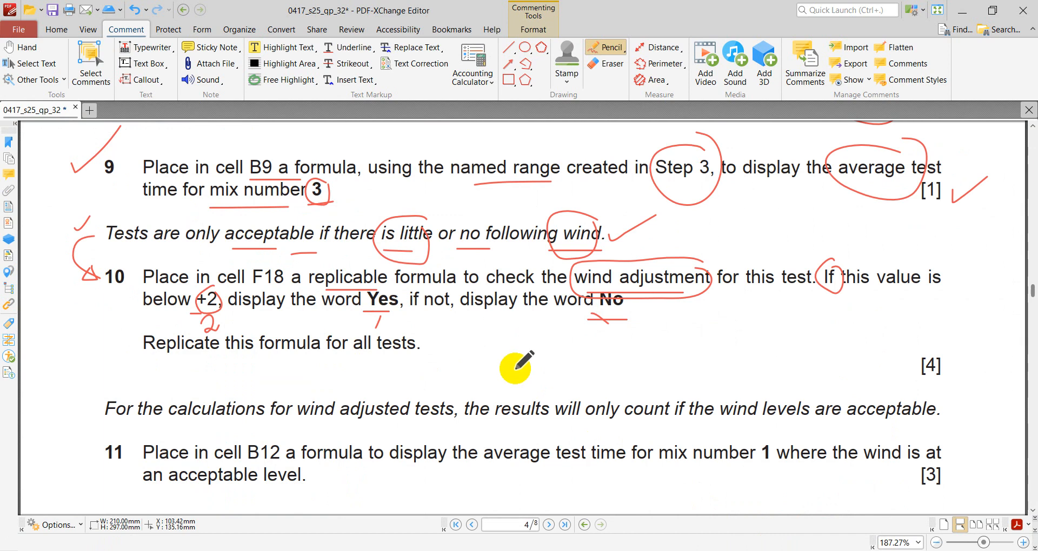
pyautogui.scroll(-1, 516, 368)
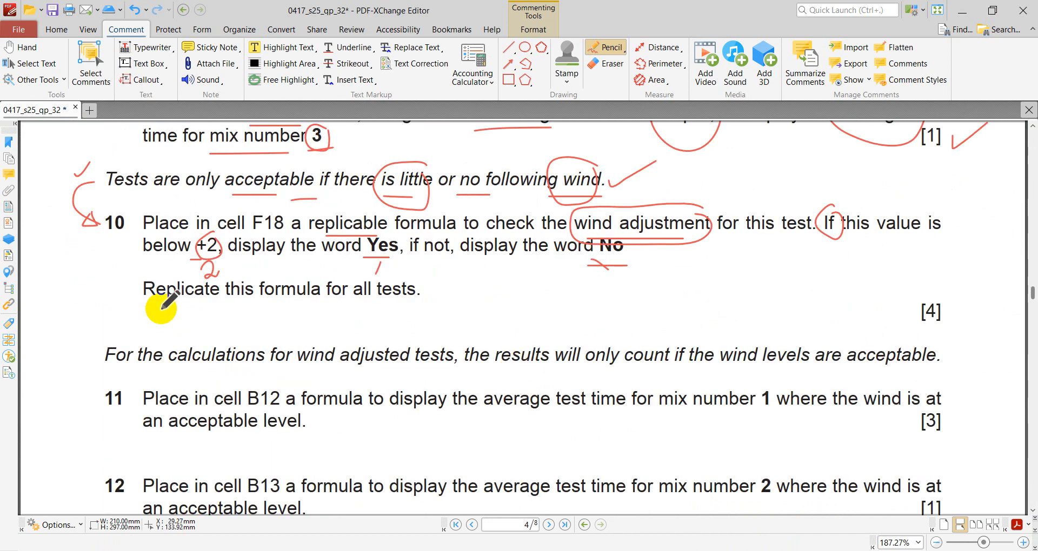
pyautogui.moveTo(146, 308); pyautogui.dragTo(172, 308)
pyautogui.moveTo(243, 312); pyautogui.dragTo(293, 312)
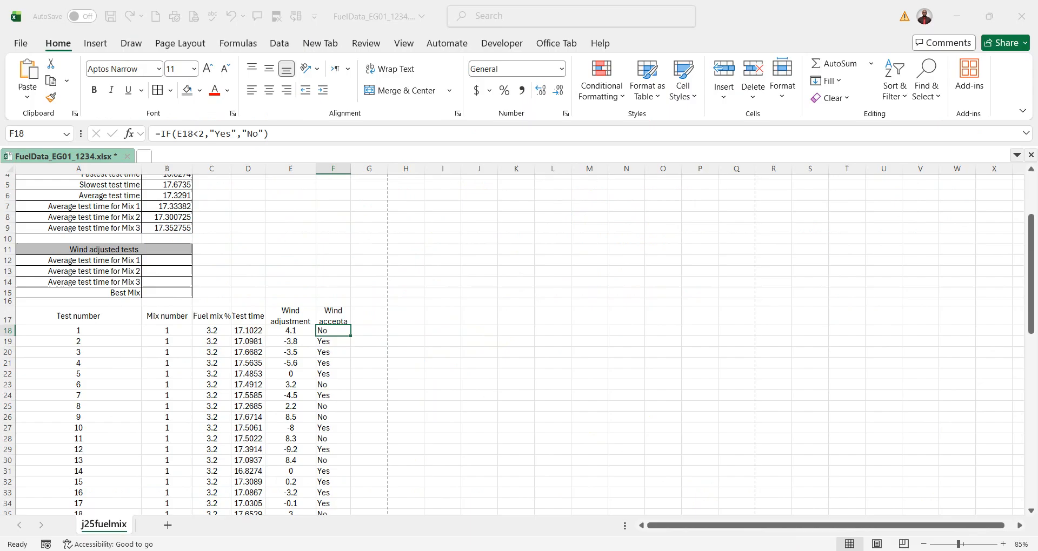
# - Switch back to Excel and check the replicated formulas in column F against the wind adjustments in rows 20 and 25
pyautogui.click(774, 542)
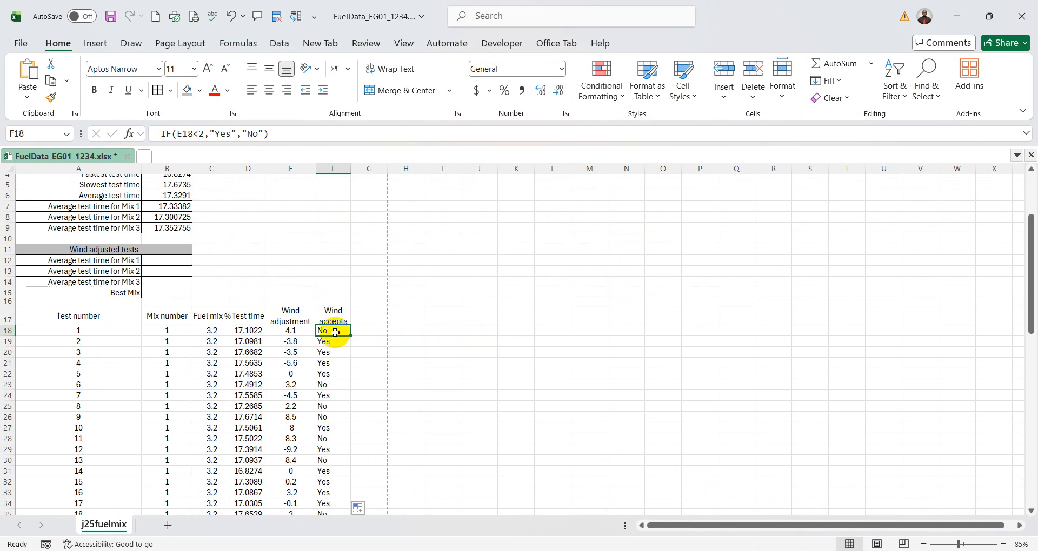
pyautogui.moveTo(334, 333); pyautogui.dragTo(342, 426)
pyautogui.click(557, 459)
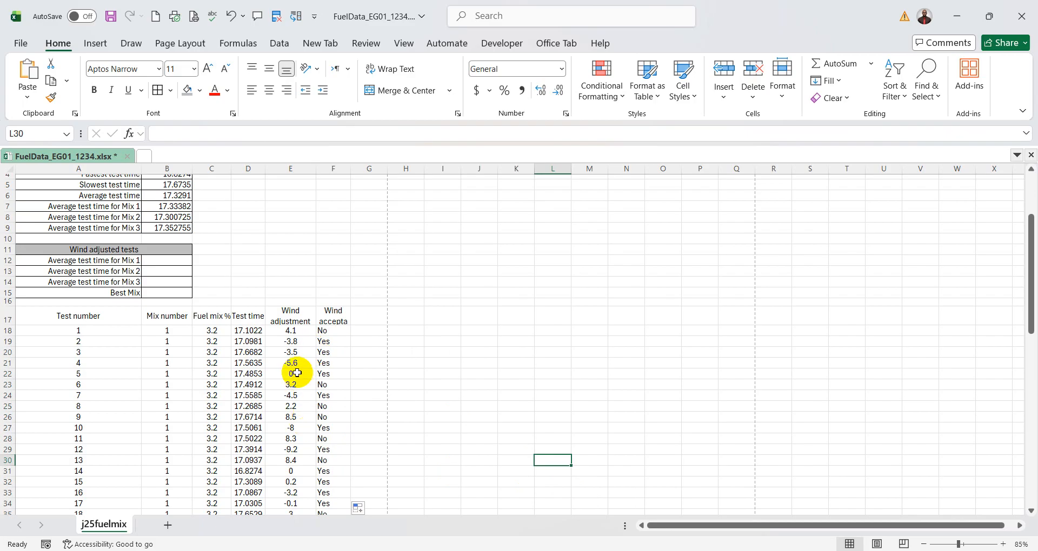
pyautogui.click(292, 354)
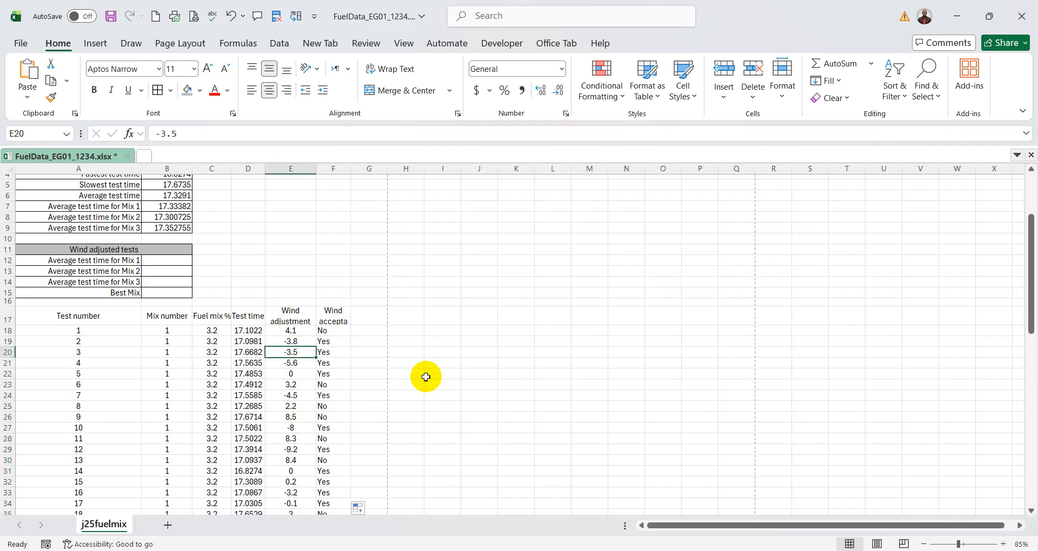
pyautogui.click(324, 351)
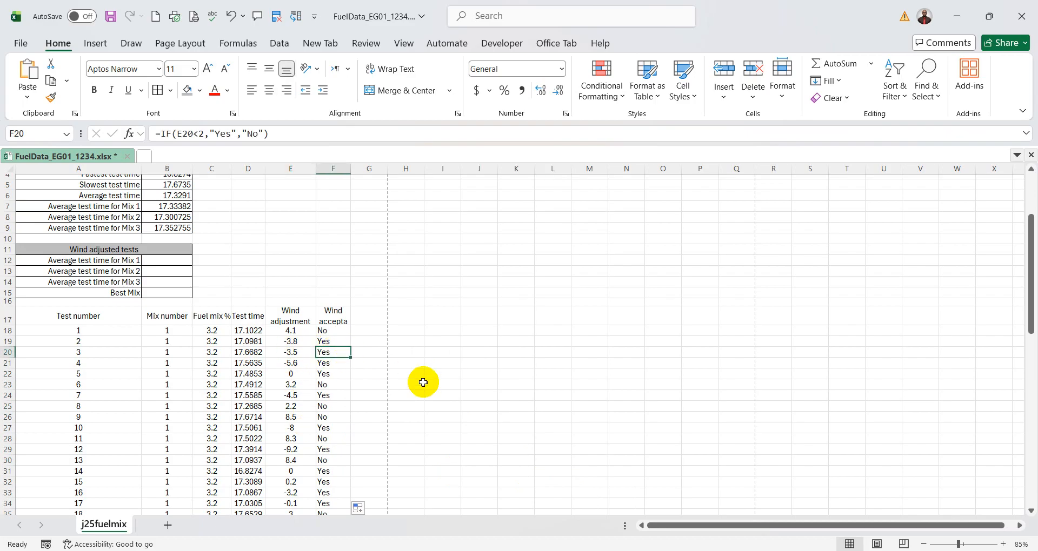
pyautogui.click(290, 406)
pyautogui.click(331, 407)
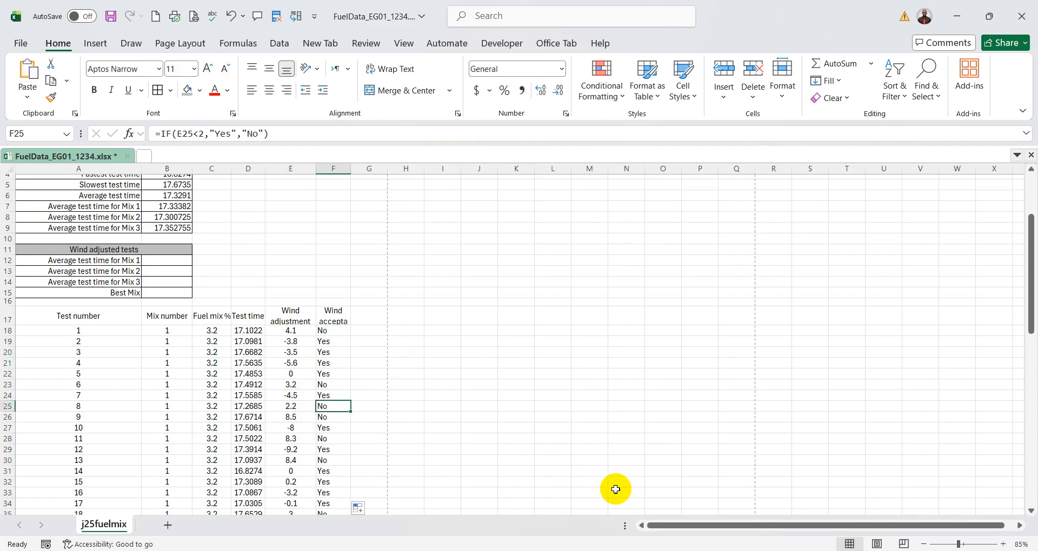
# - Switch to the exam paper in PDF-XChange Editor, tick question 10 and frame the note above question 11 about wind adjusted tests with a rectangle
pyautogui.hotkey('alt', 'Tab')
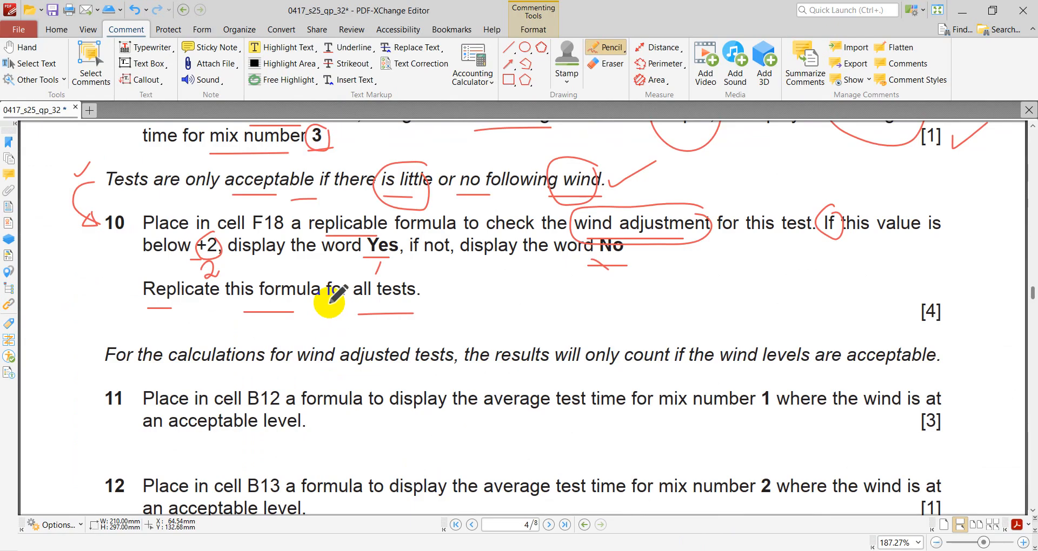
pyautogui.moveTo(49, 244)
pyautogui.mouseDown()
pyautogui.moveTo(55, 253)
pyautogui.moveTo(97, 215)
pyautogui.mouseUp()
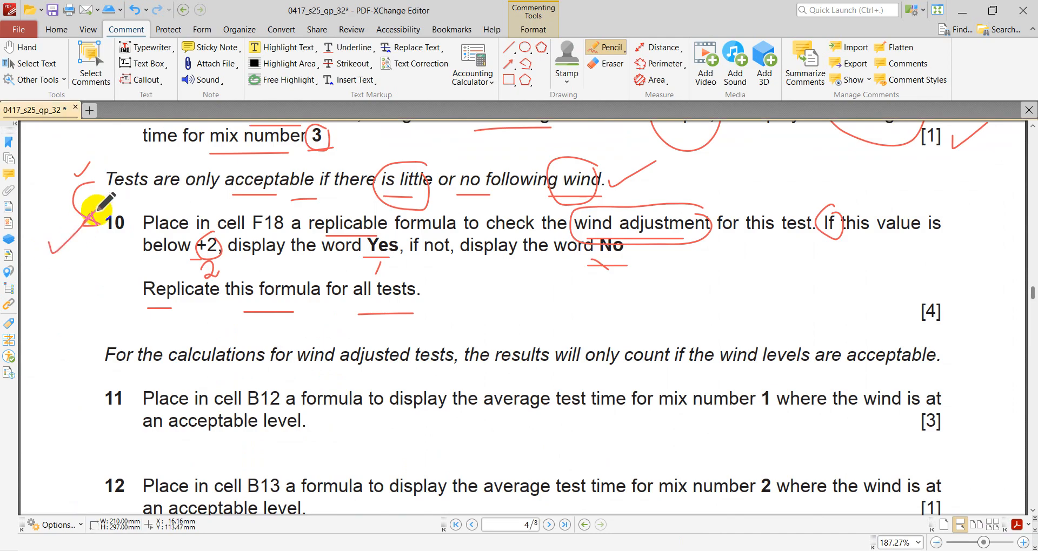
pyautogui.scroll(-3, 330, 265)
pyautogui.scroll(-1, 331, 265)
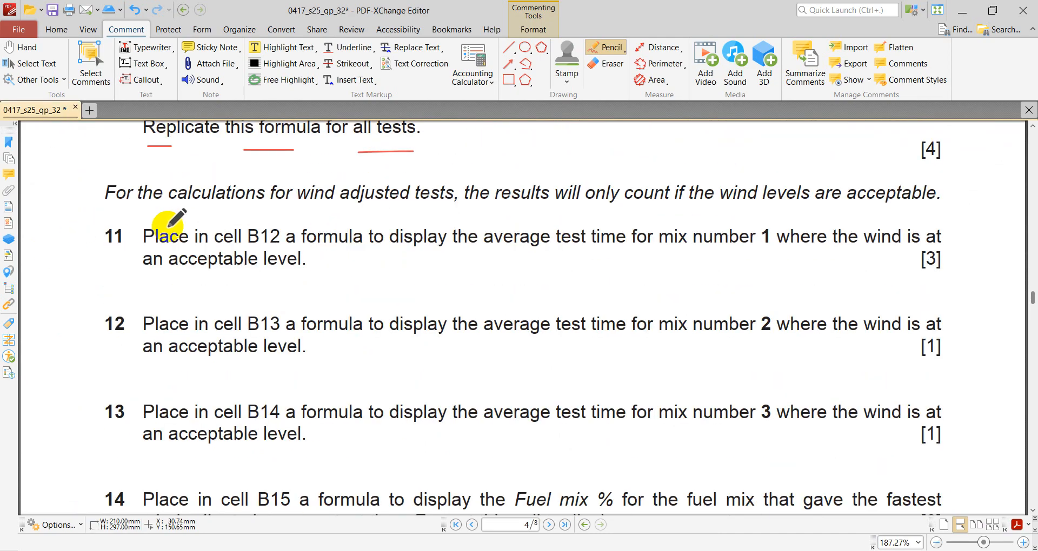
pyautogui.scroll(1, 172, 217)
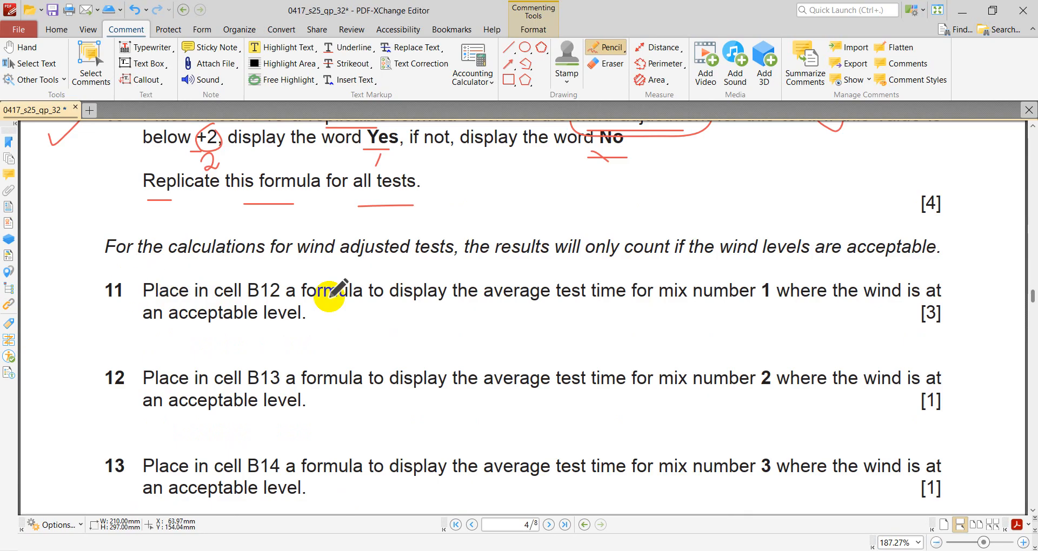
pyautogui.click(512, 83)
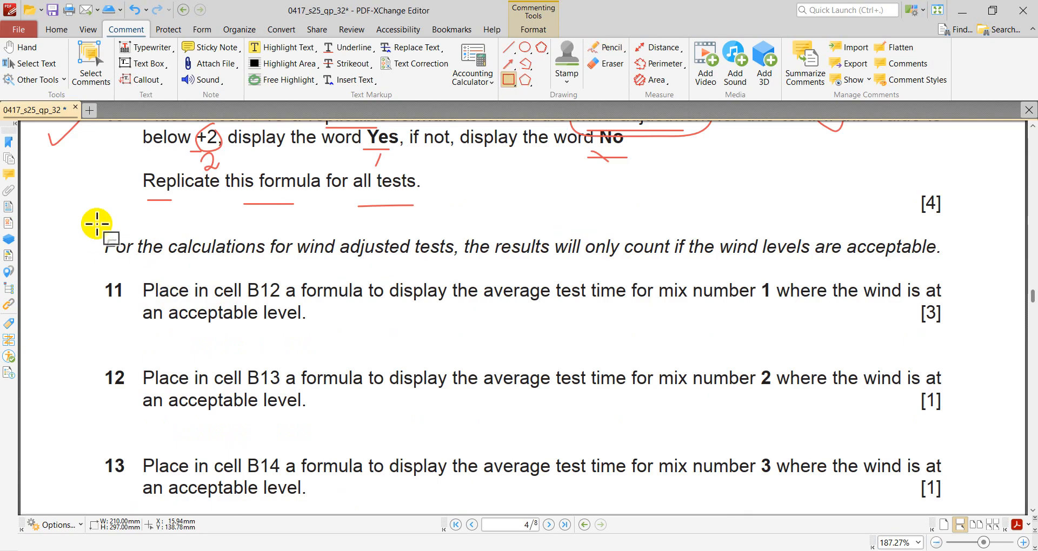
pyautogui.moveTo(97, 225)
pyautogui.mouseDown()
pyautogui.moveTo(290, 280)
pyautogui.moveTo(960, 285)
pyautogui.moveTo(953, 269)
pyautogui.mouseUp()
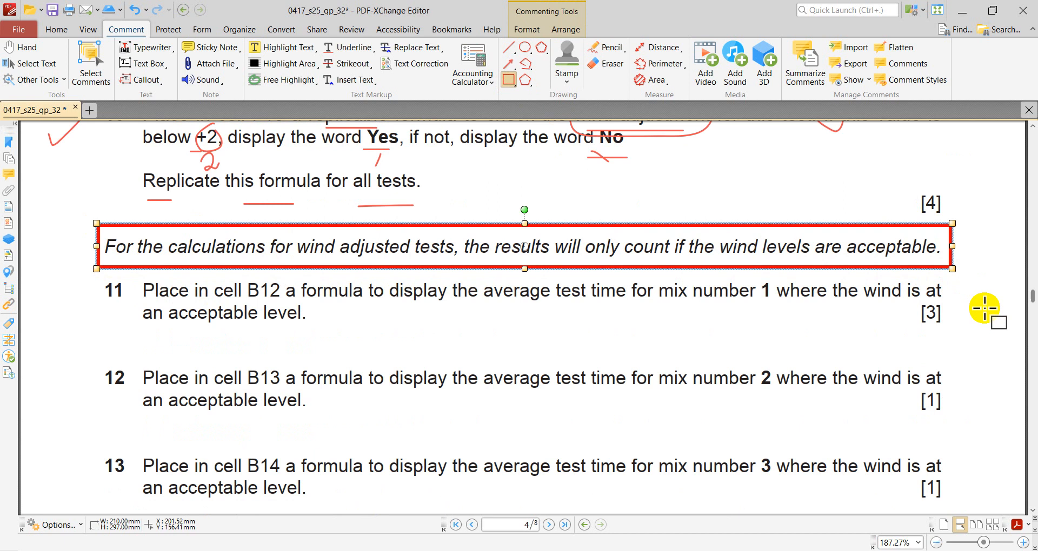
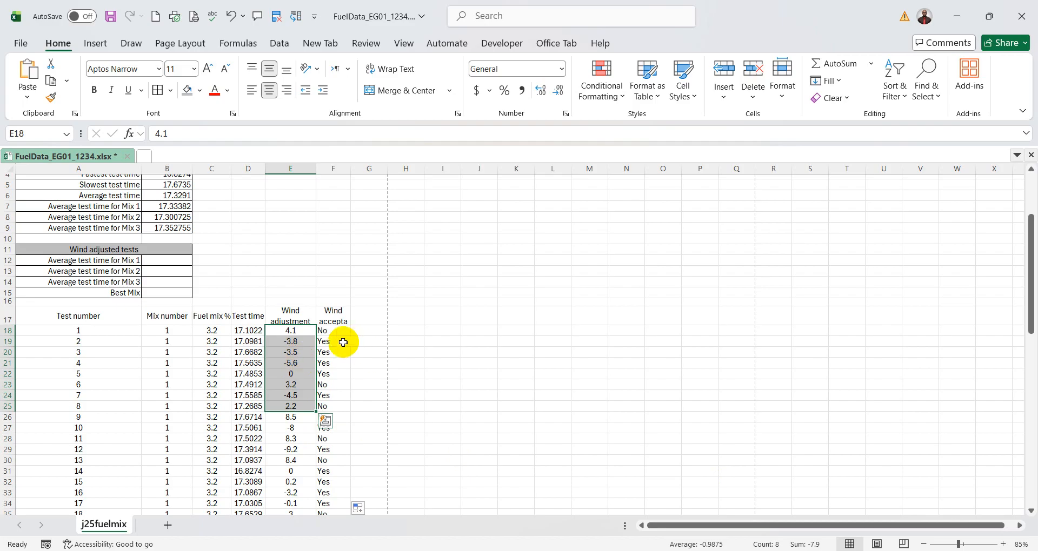
# - Compare the first wind adjustments in column E with the results in column F, and switch to the exam paper in PDF-XChange Editor
pyautogui.moveTo(341, 332); pyautogui.dragTo(339, 362)
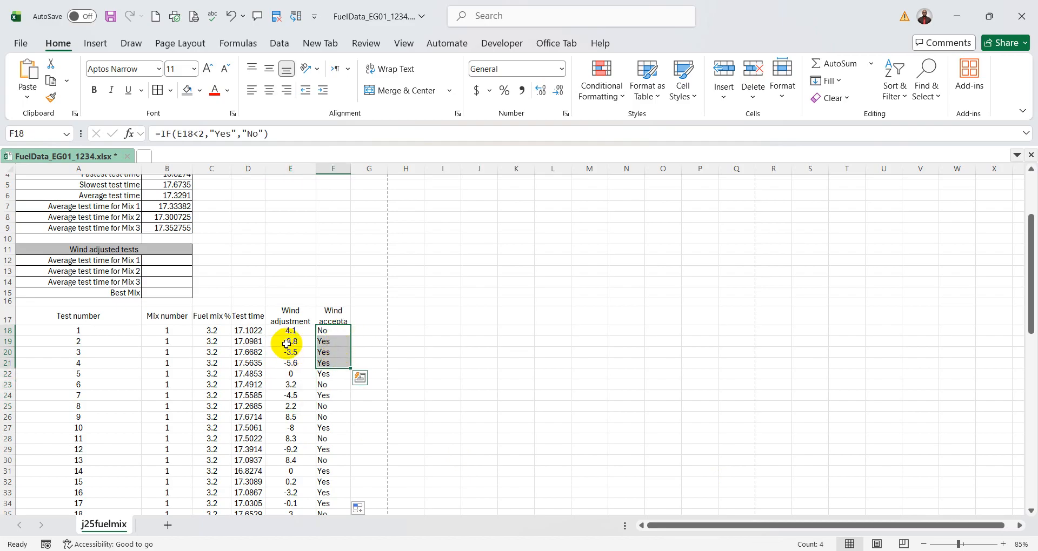
pyautogui.moveTo(290, 332); pyautogui.dragTo(290, 374)
pyautogui.moveTo(328, 332); pyautogui.dragTo(331, 359)
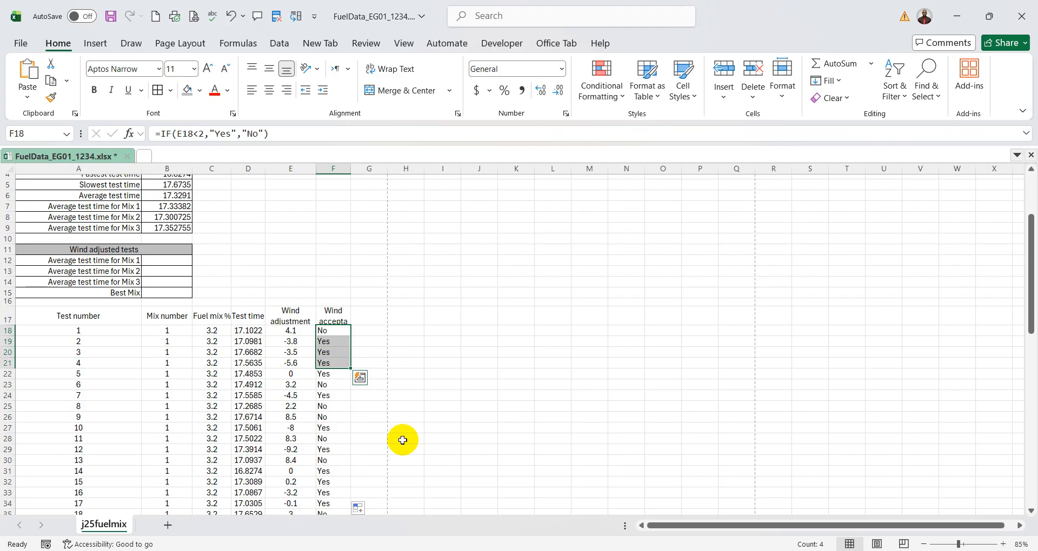
pyautogui.hotkey('alt', 'Tab')
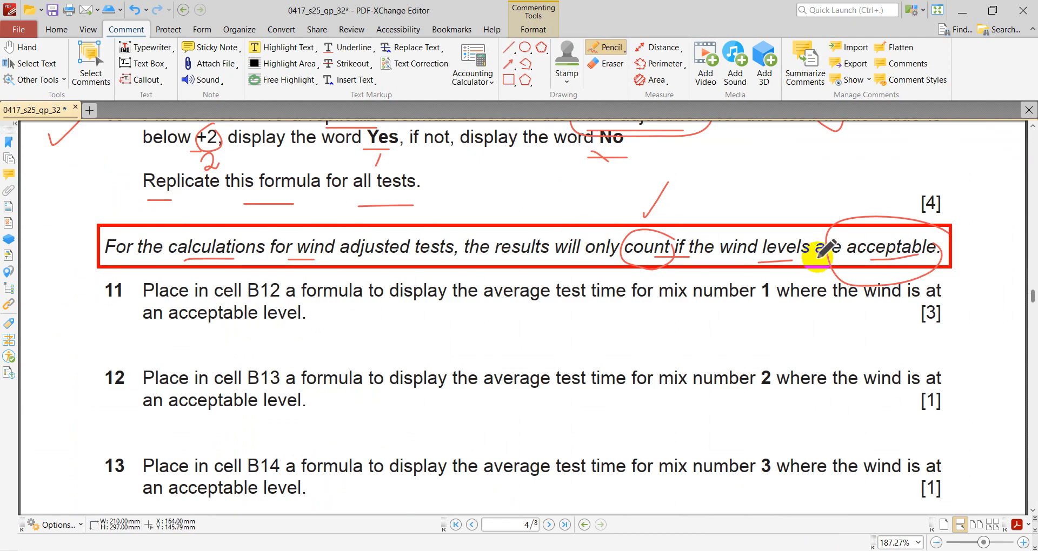
# - Switch back to Excel and review the Wind adjustment and Wind acceptable columns from row 17 down to row 27
pyautogui.hotkey('alt', 'Tab')
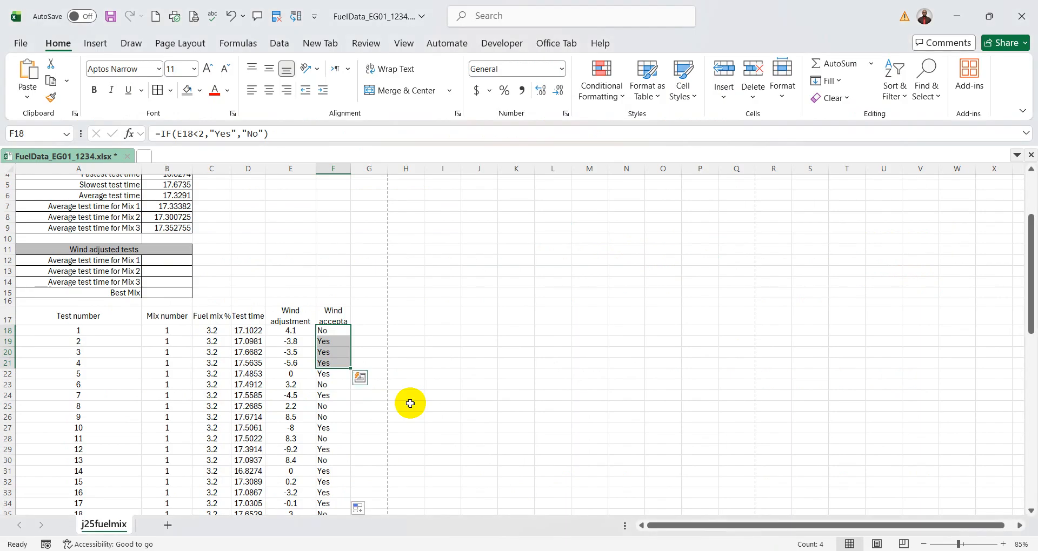
pyautogui.click(340, 347)
pyautogui.moveTo(340, 346); pyautogui.dragTo(336, 362)
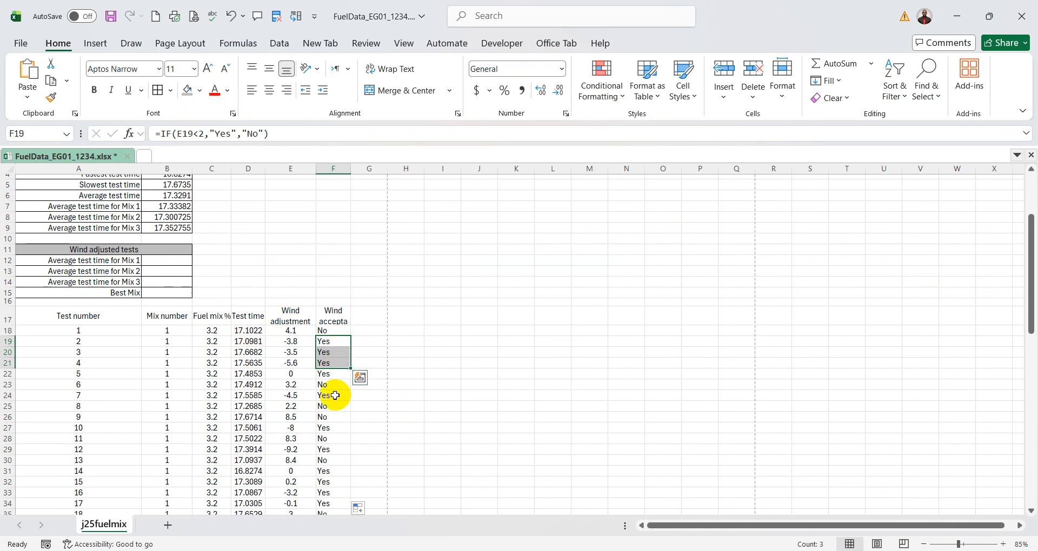
pyautogui.moveTo(341, 395); pyautogui.dragTo(338, 417)
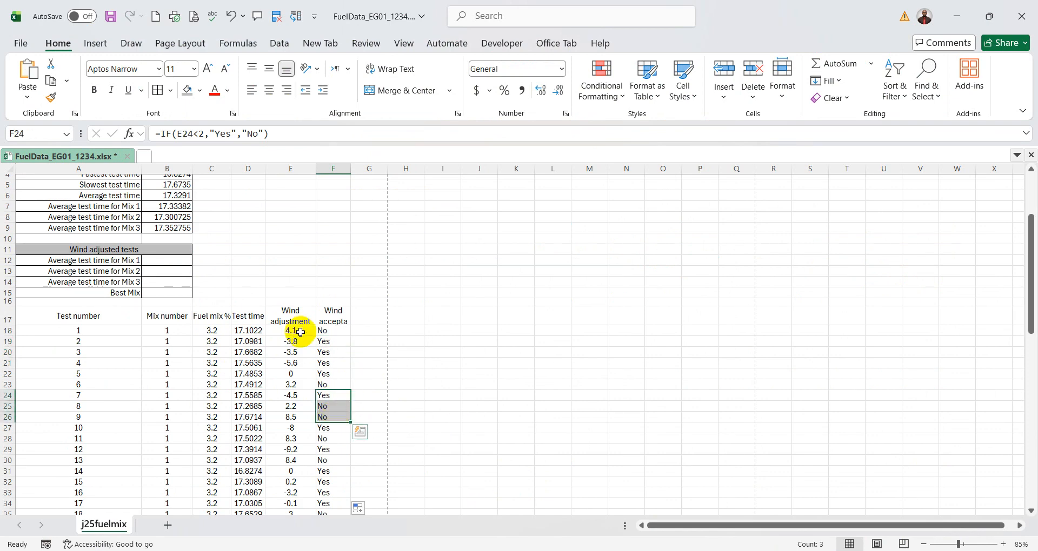
pyautogui.moveTo(284, 332); pyautogui.dragTo(348, 373)
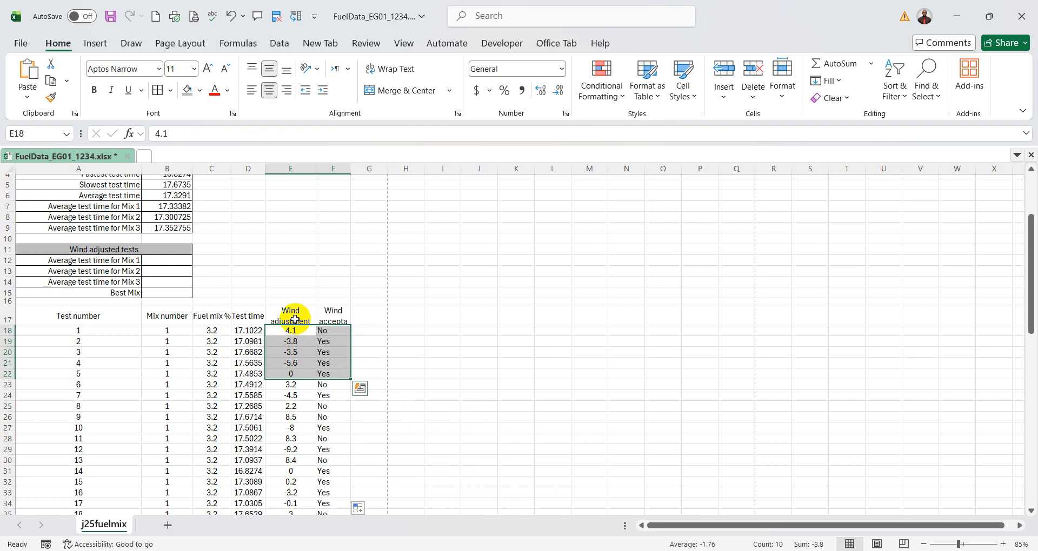
pyautogui.click(293, 315)
pyautogui.moveTo(308, 321); pyautogui.dragTo(342, 322)
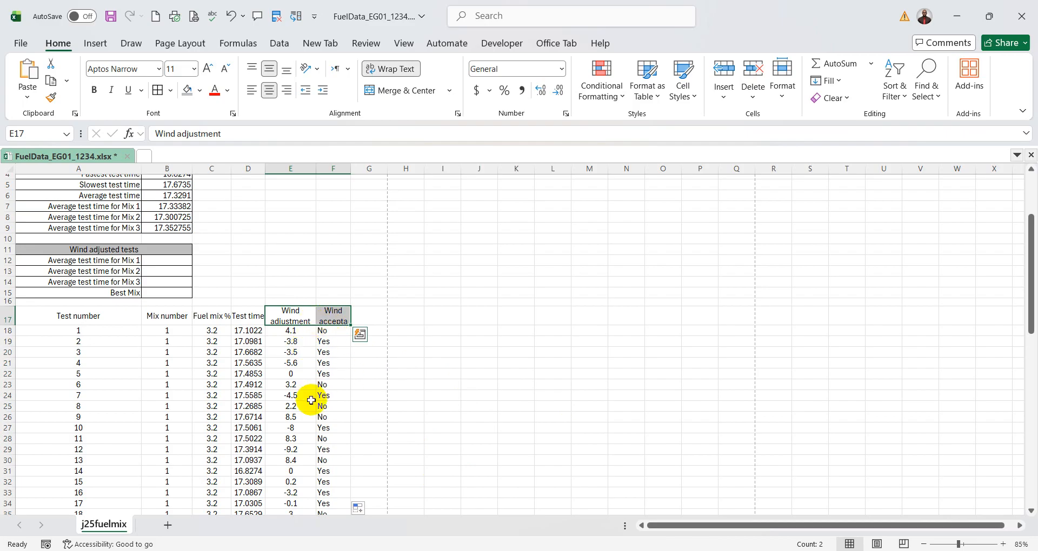
pyautogui.moveTo(292, 331); pyautogui.dragTo(293, 432)
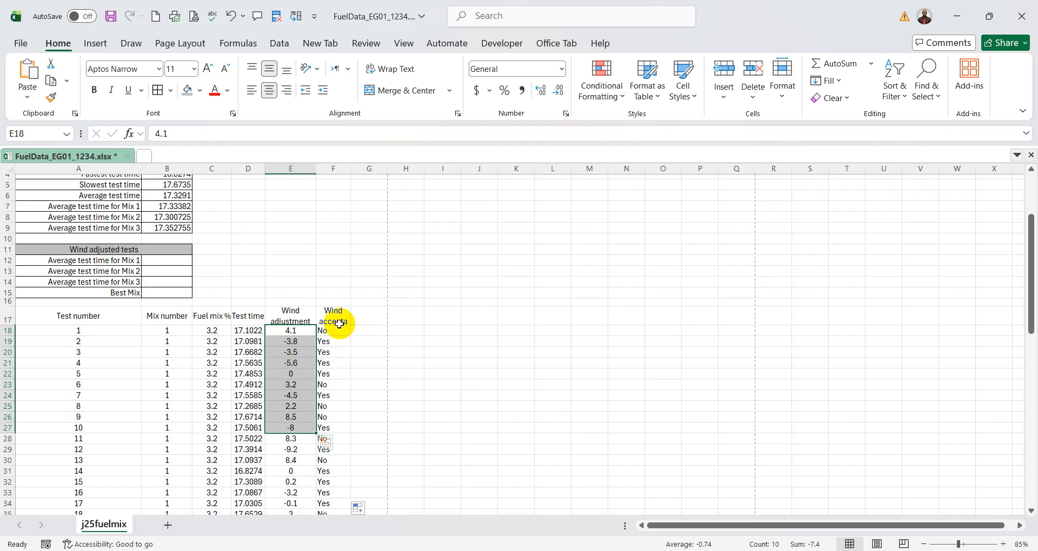
pyautogui.moveTo(337, 330); pyautogui.dragTo(338, 395)
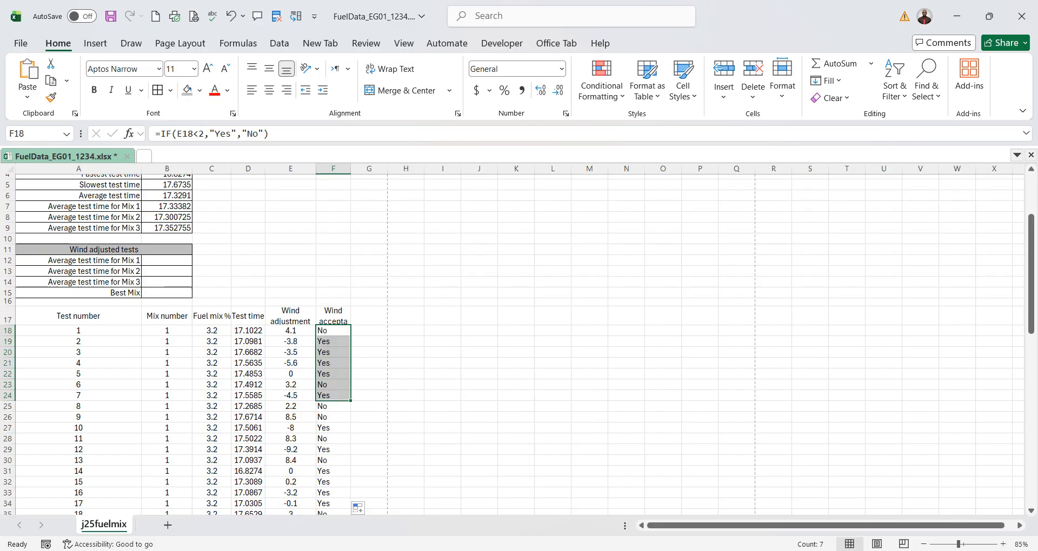
# - Switch to the exam paper, draw an arrow from the framed note to question 11, underline its key terms and circle mix number 1
pyautogui.hotkey('alt', 'Tab')
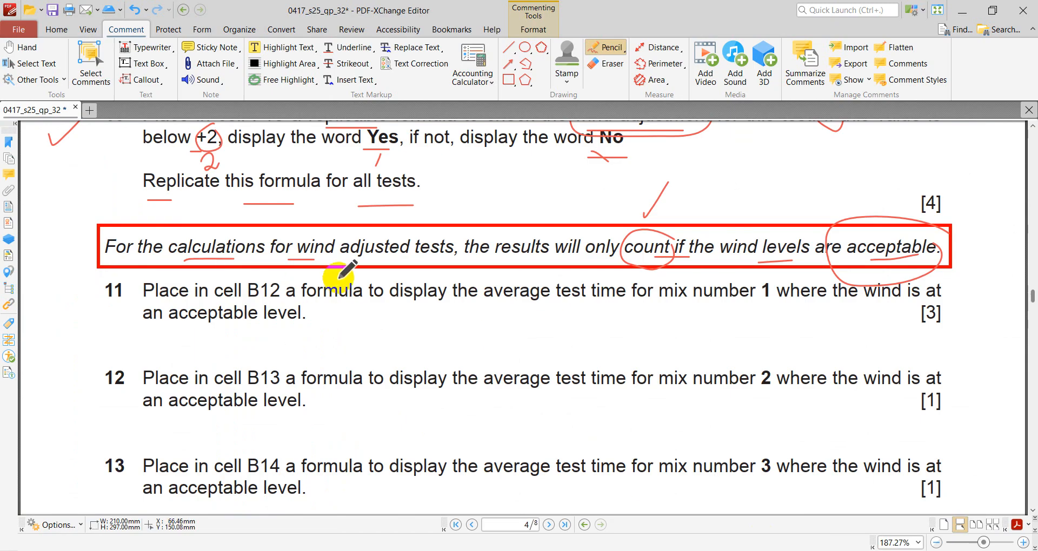
pyautogui.moveTo(80, 246)
pyautogui.mouseDown()
pyautogui.moveTo(65, 273)
pyautogui.moveTo(89, 297)
pyautogui.moveTo(80, 286)
pyautogui.mouseUp()
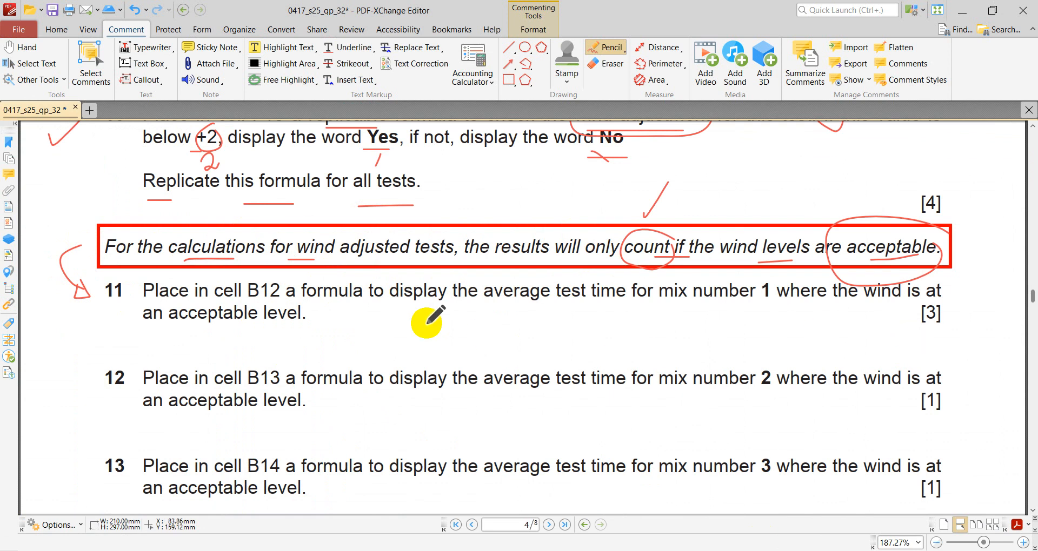
pyautogui.moveTo(721, 268); pyautogui.dragTo(735, 268)
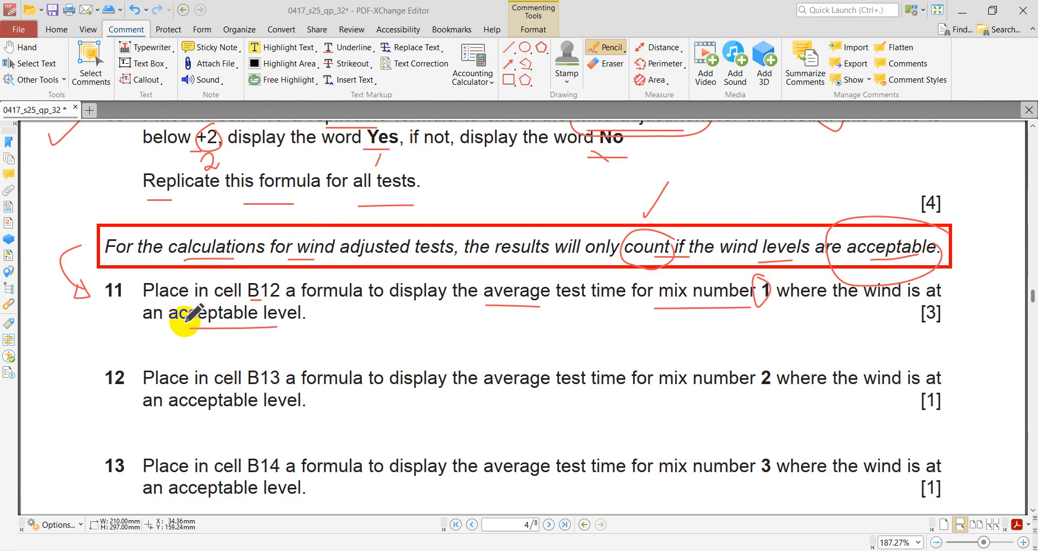
# - Select cell B12 in Excel, return to the exam paper, circle "average" and underline "test" in question 11
pyautogui.click(758, 549)
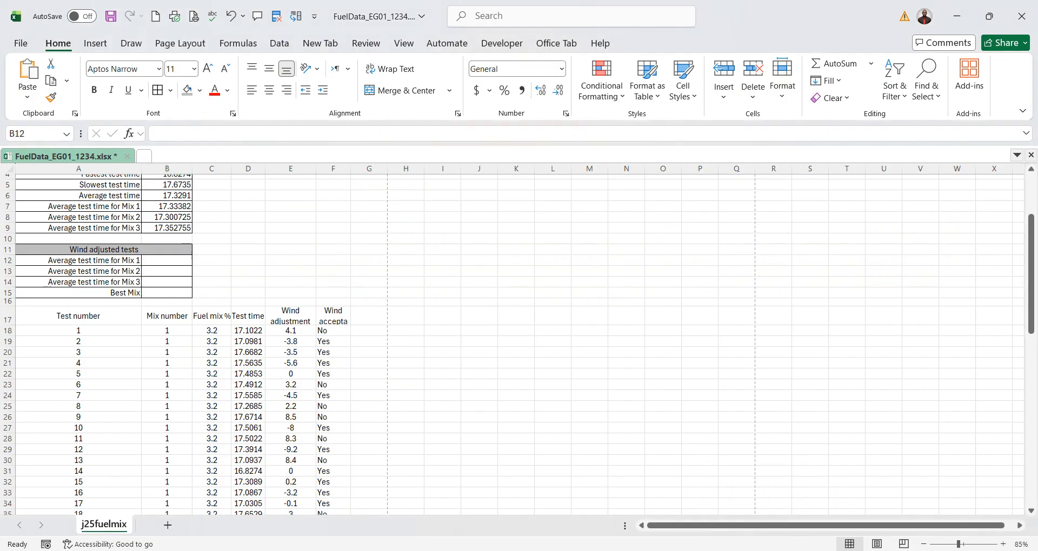
pyautogui.hotkey('alt', 'Tab')
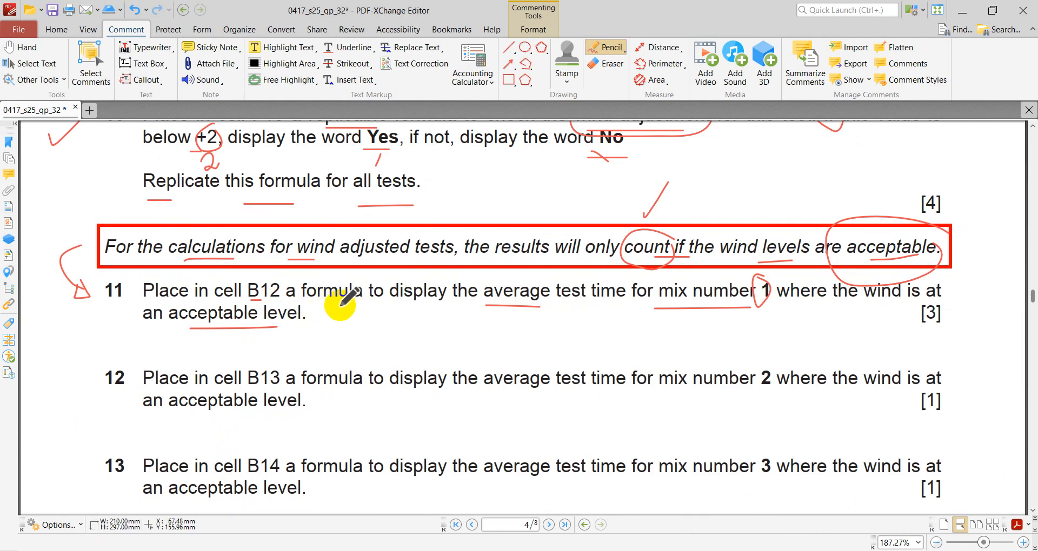
pyautogui.moveTo(532, 283)
pyautogui.mouseDown()
pyautogui.moveTo(503, 280)
pyautogui.moveTo(513, 322)
pyautogui.moveTo(573, 310)
pyautogui.mouseUp()
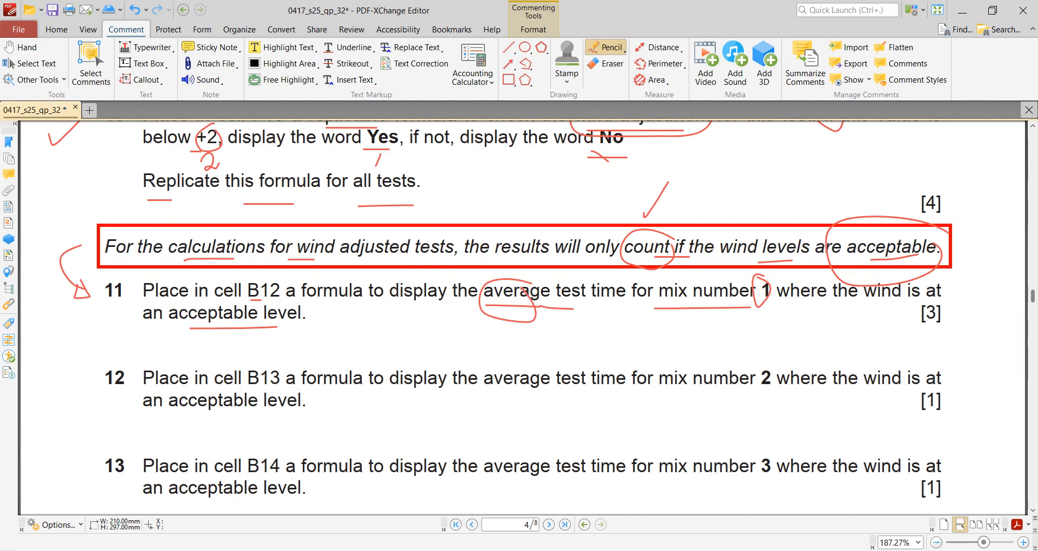
# - Switch to Excel, check the label in A12 and the mix numbers in B18:B25, and return to question 11 in the exam paper
pyautogui.click(807, 550)
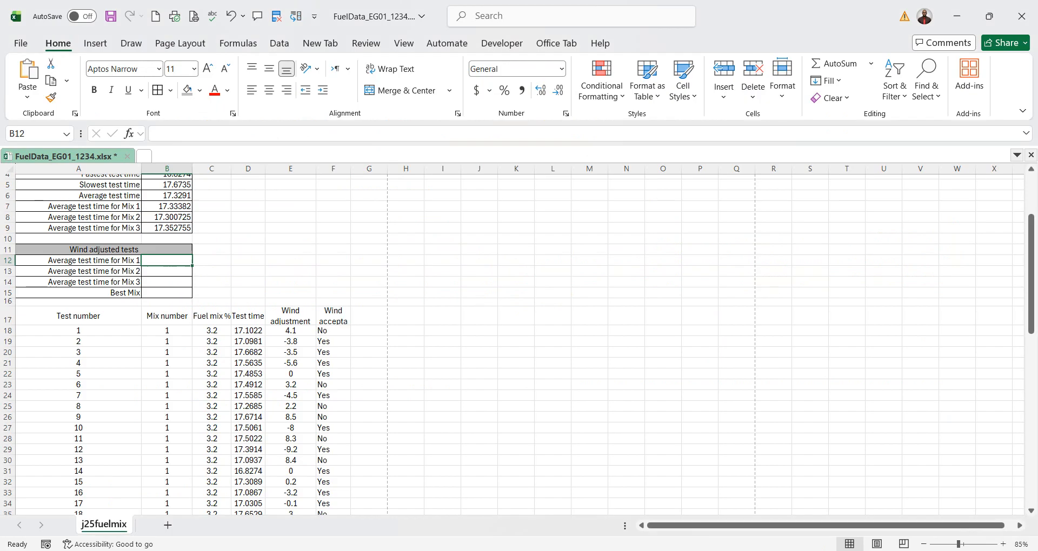
pyautogui.click(94, 261)
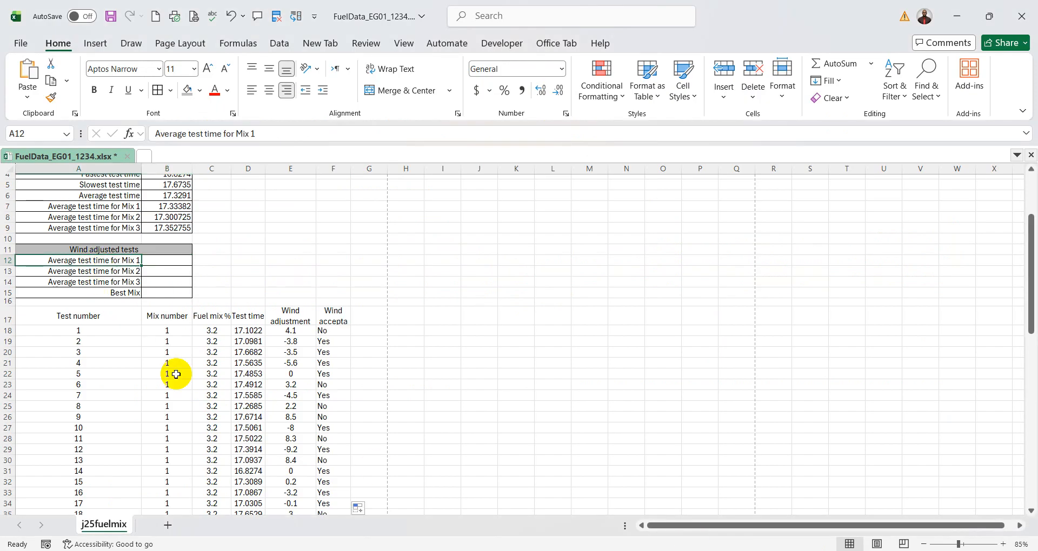
pyautogui.moveTo(167, 332); pyautogui.dragTo(168, 406)
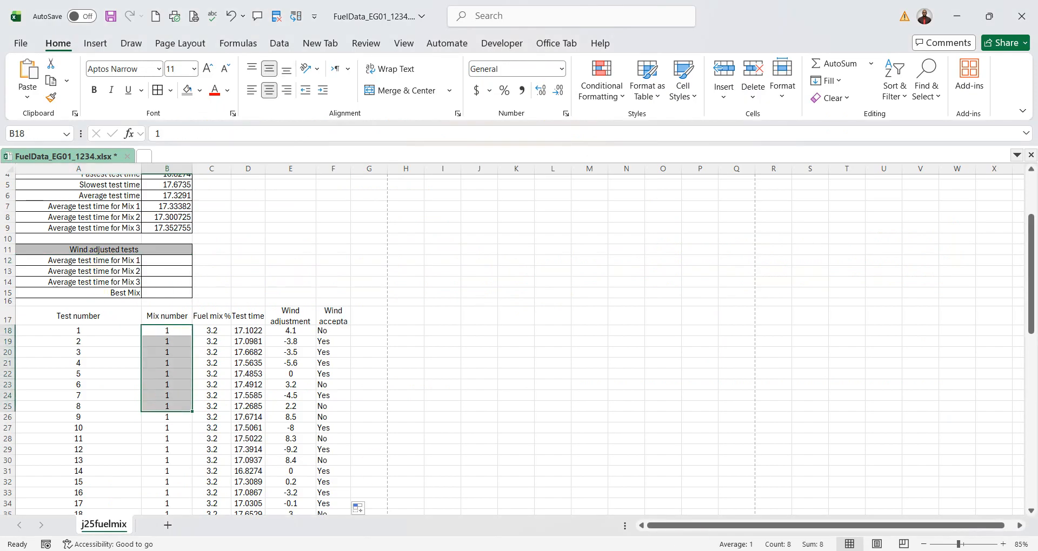
pyautogui.click(774, 550)
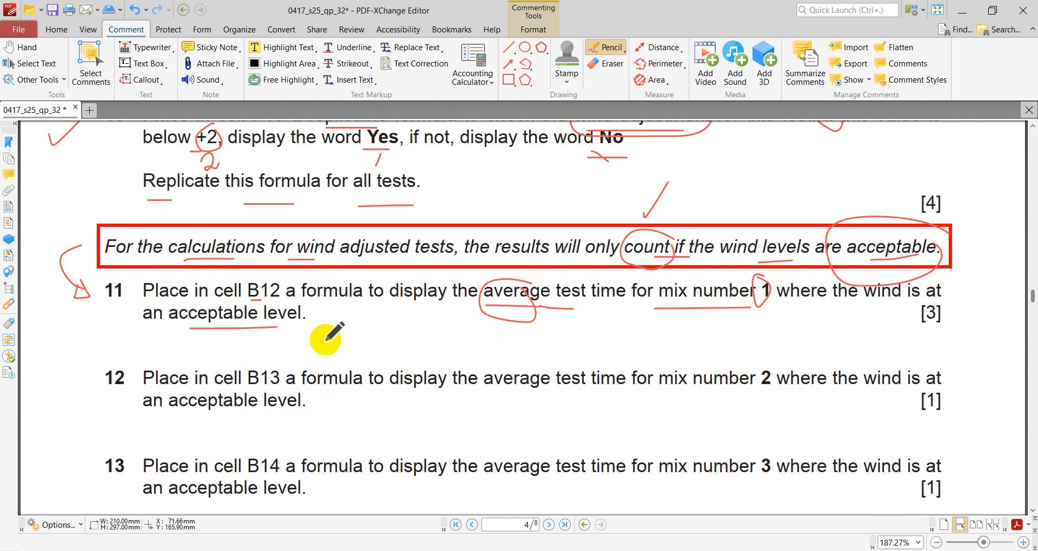
# - Switch back to Excel, review the wind results, test times and mix numbers from row 18 down, and select B12
pyautogui.hotkey('alt', 'Tab')
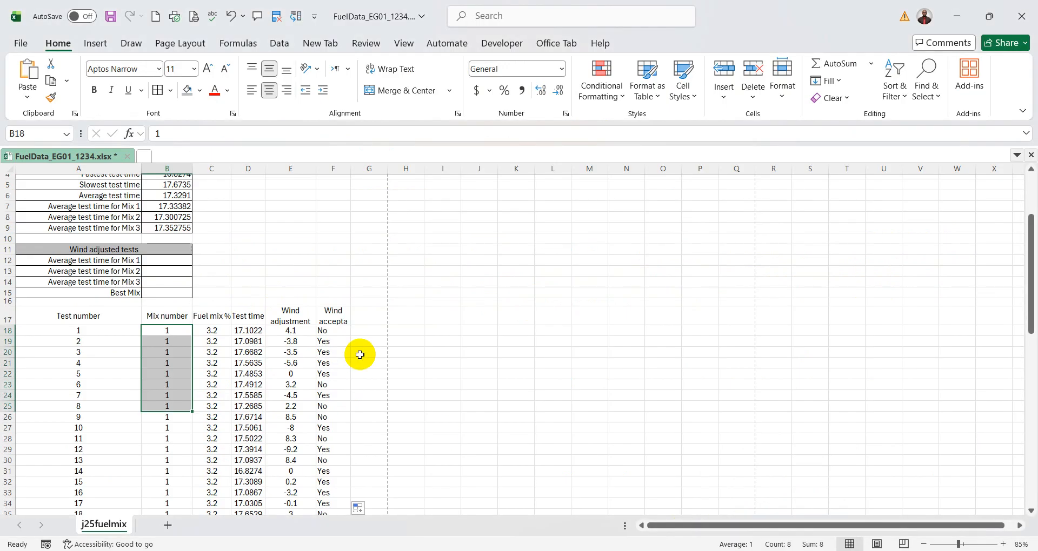
pyautogui.moveTo(327, 332); pyautogui.dragTo(334, 384)
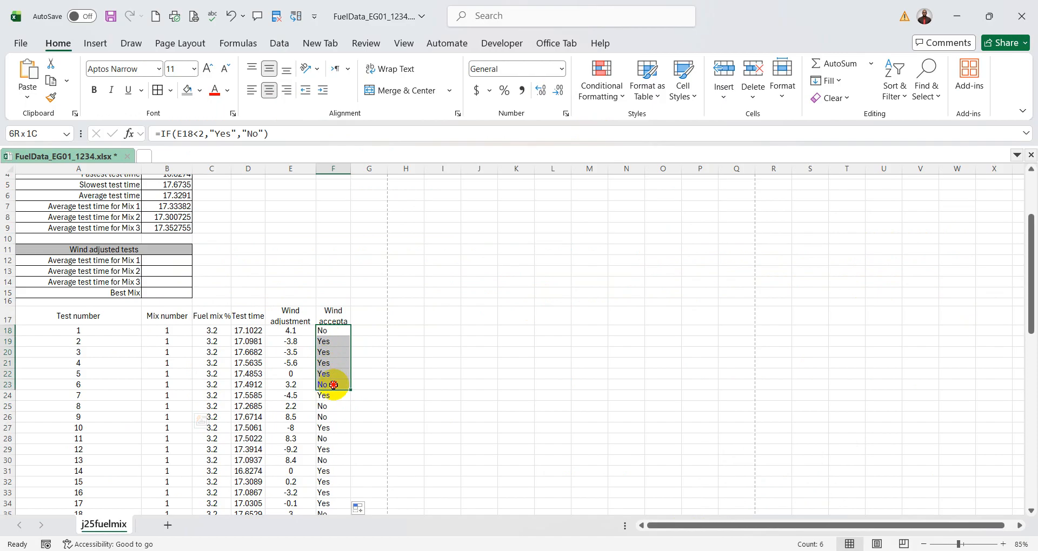
pyautogui.moveTo(249, 331); pyautogui.dragTo(257, 385)
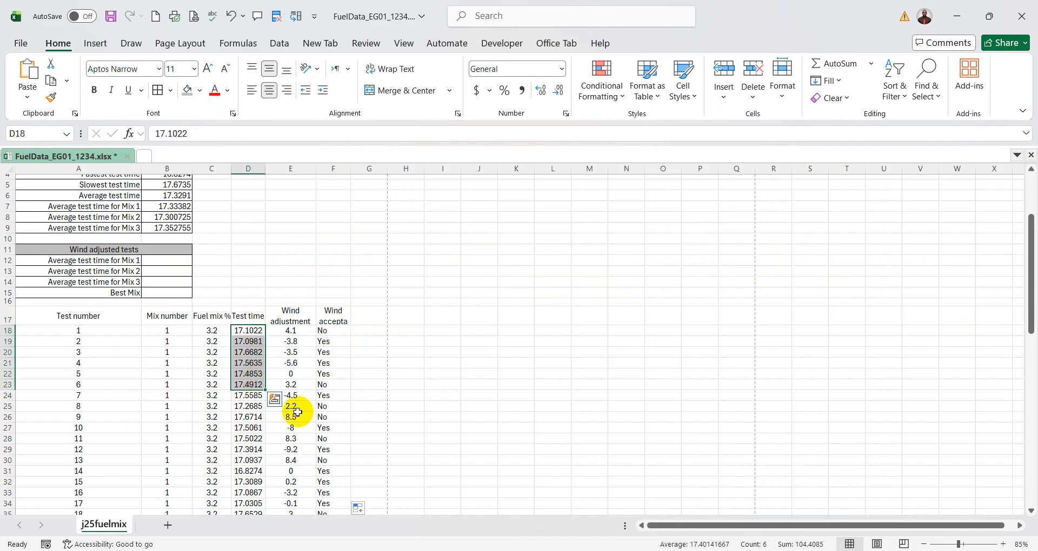
pyautogui.moveTo(168, 332); pyautogui.dragTo(168, 385)
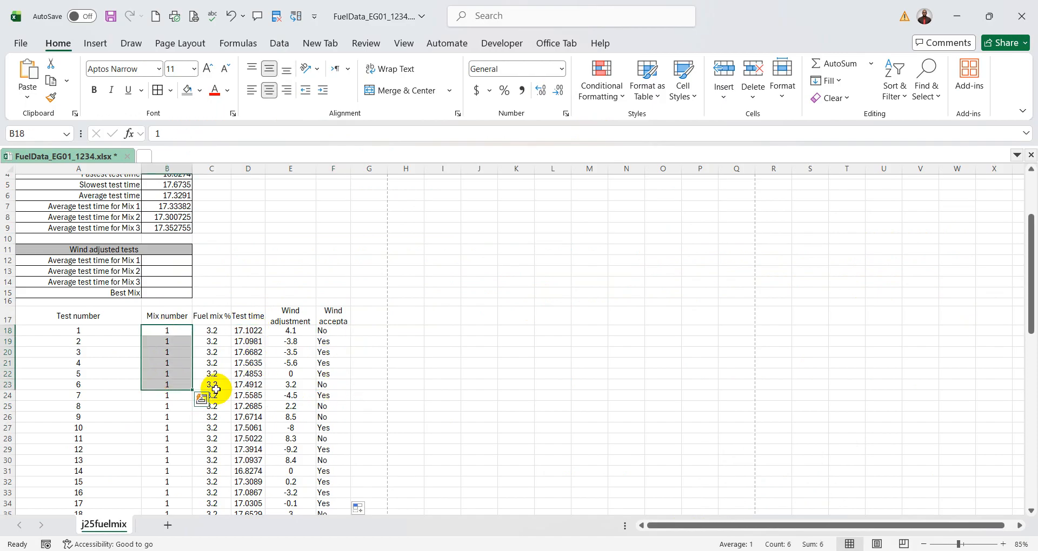
pyautogui.moveTo(250, 331); pyautogui.dragTo(249, 372)
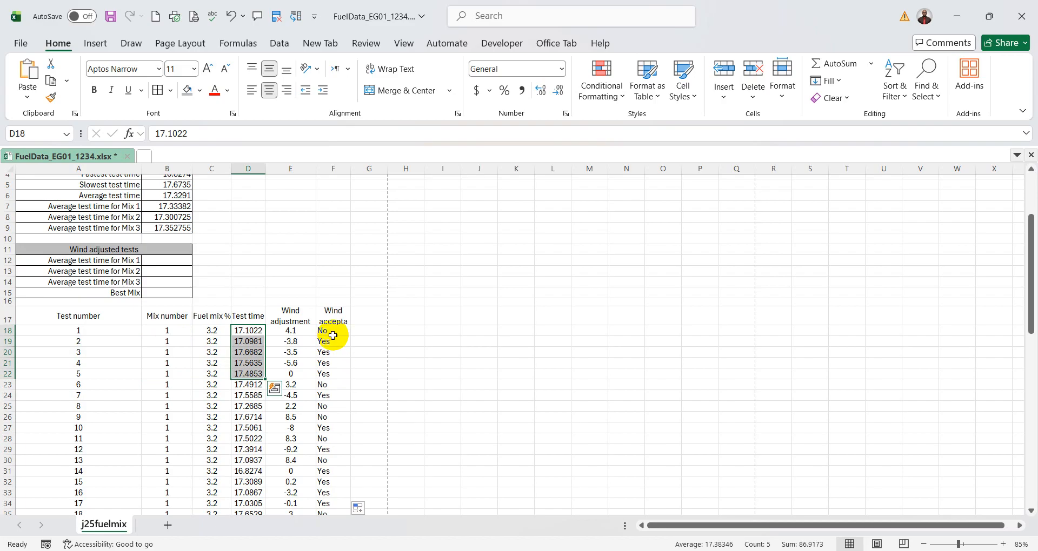
pyautogui.moveTo(331, 332); pyautogui.dragTo(332, 363)
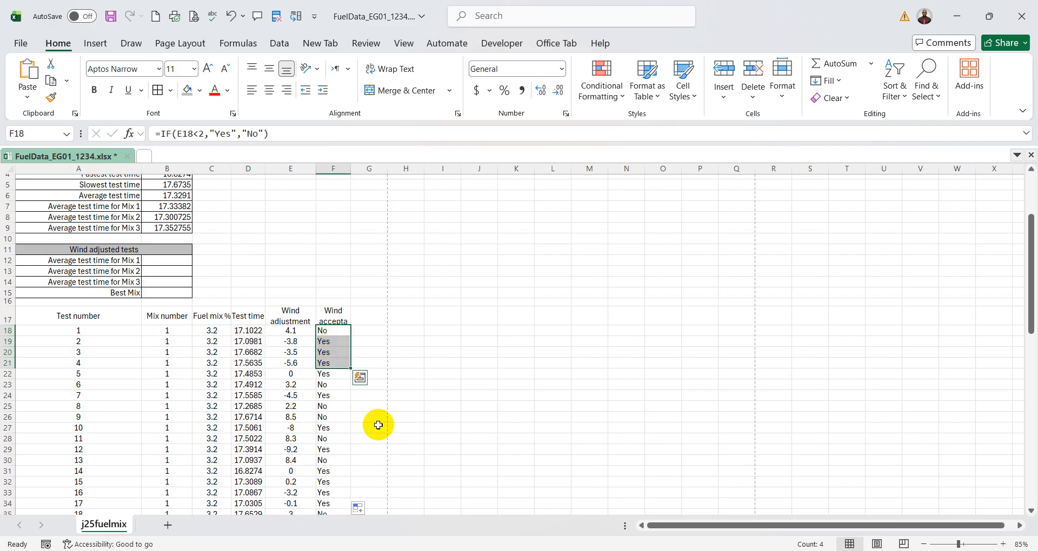
pyautogui.click(186, 265)
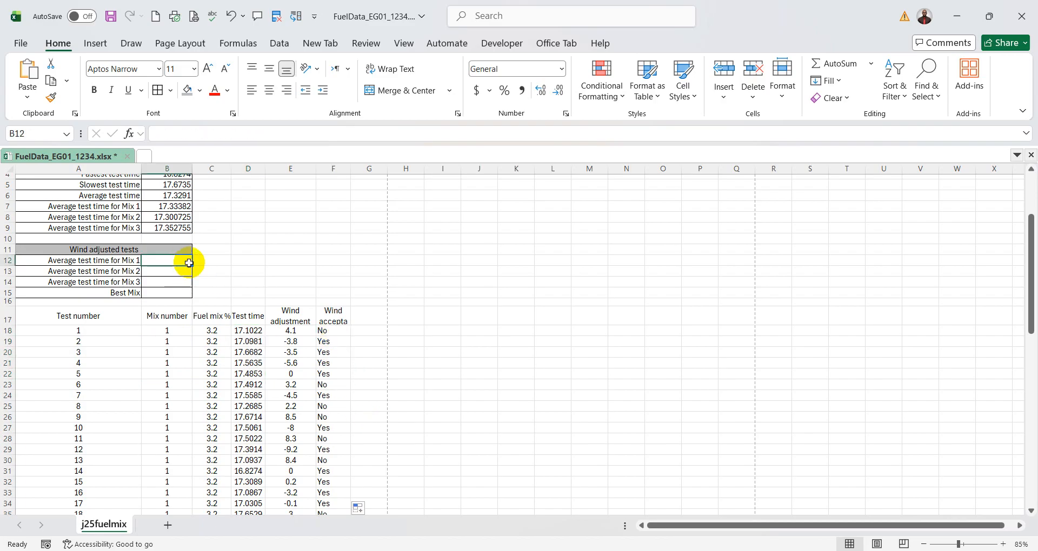
# - Check the test times in D18:D21 against the wind results and mix numbers in rows 19 and 20
pyautogui.moveTo(758, 550)
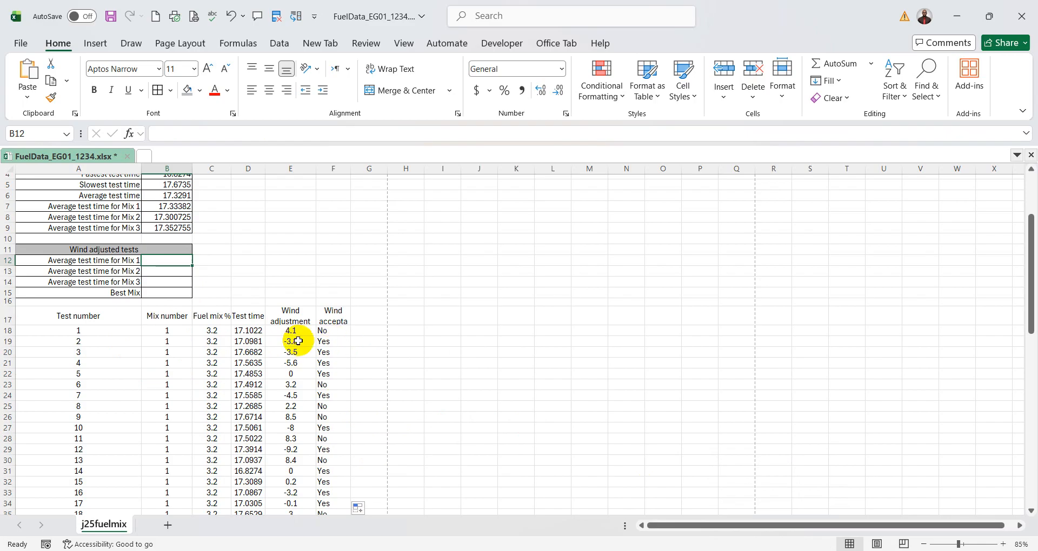
pyautogui.moveTo(250, 333); pyautogui.dragTo(248, 363)
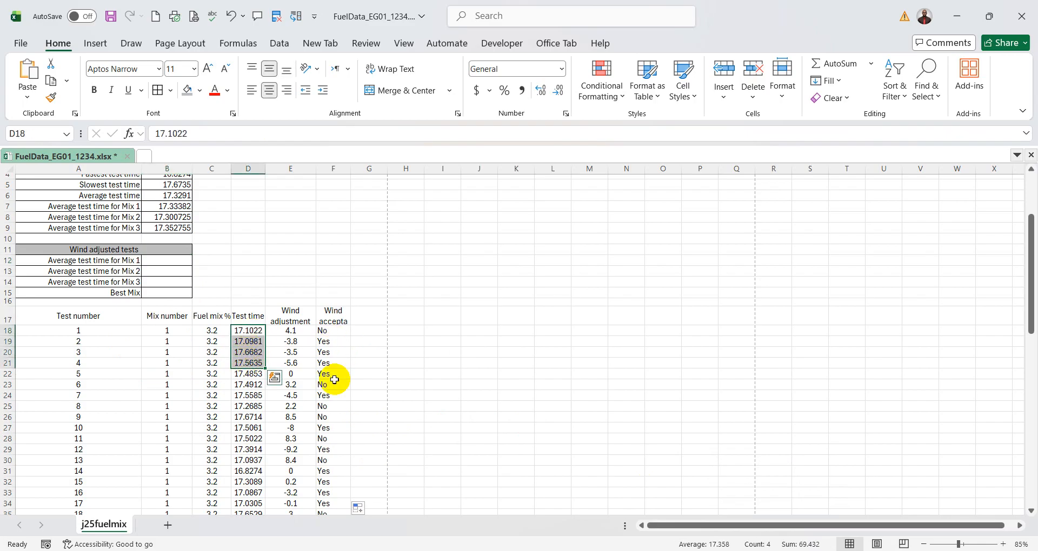
pyautogui.click(338, 333)
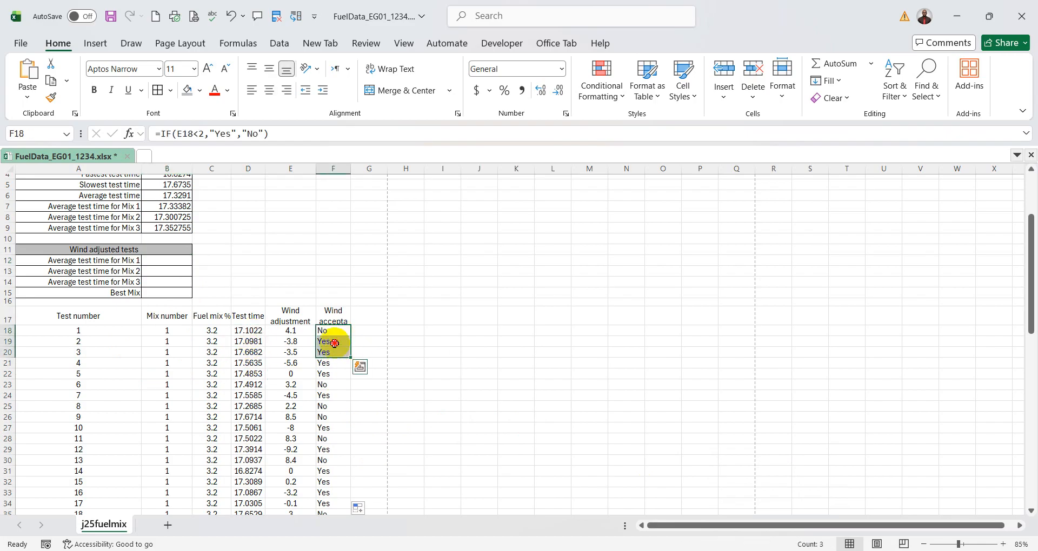
pyautogui.moveTo(335, 342); pyautogui.dragTo(335, 353)
pyautogui.moveTo(174, 341); pyautogui.dragTo(173, 353)
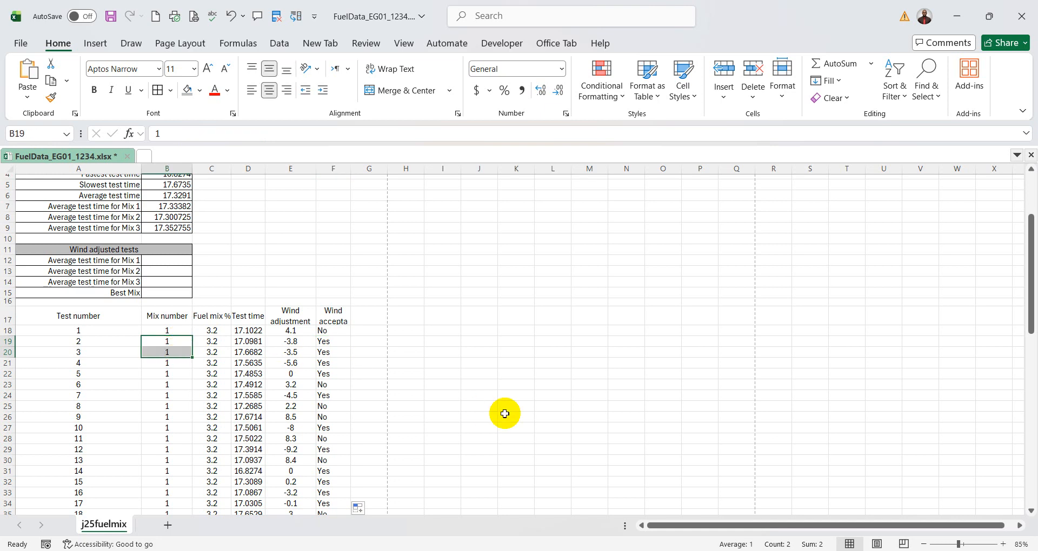
# - Start an AVERAGEIFS function in cell B12, finding it by searching for averageifs, and reposition its arguments dialog
pyautogui.click(184, 261)
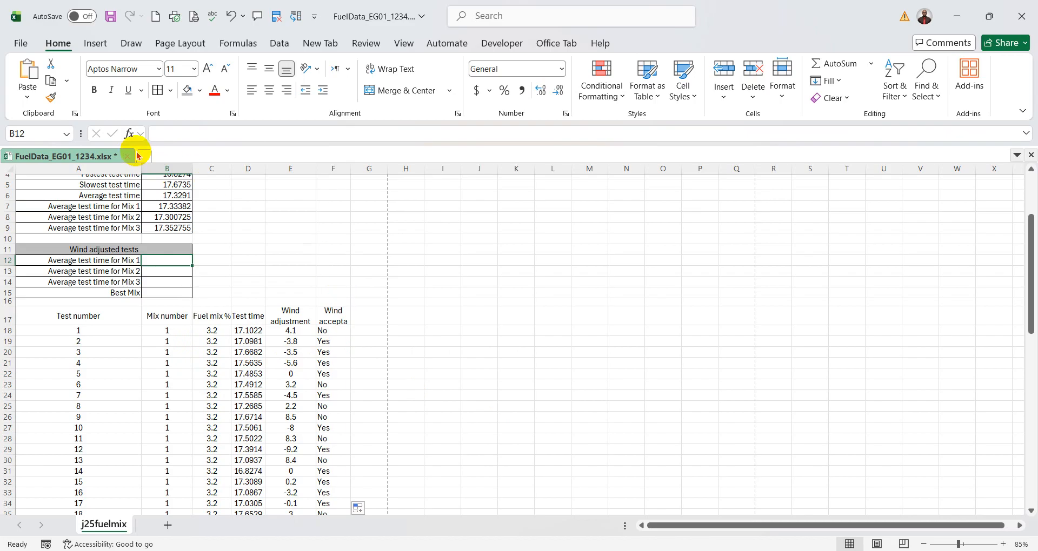
pyautogui.click(129, 134)
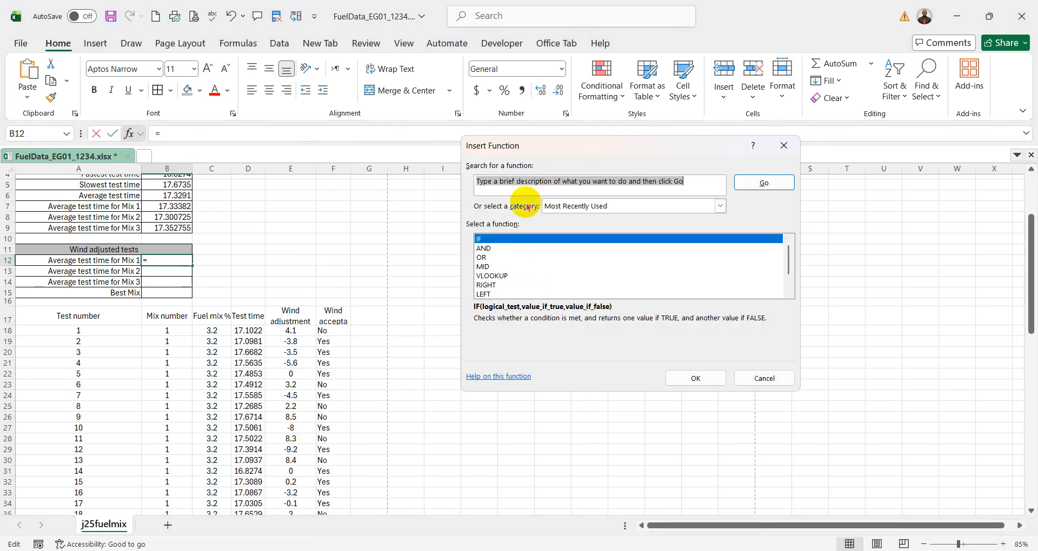
pyautogui.write('averageifs')
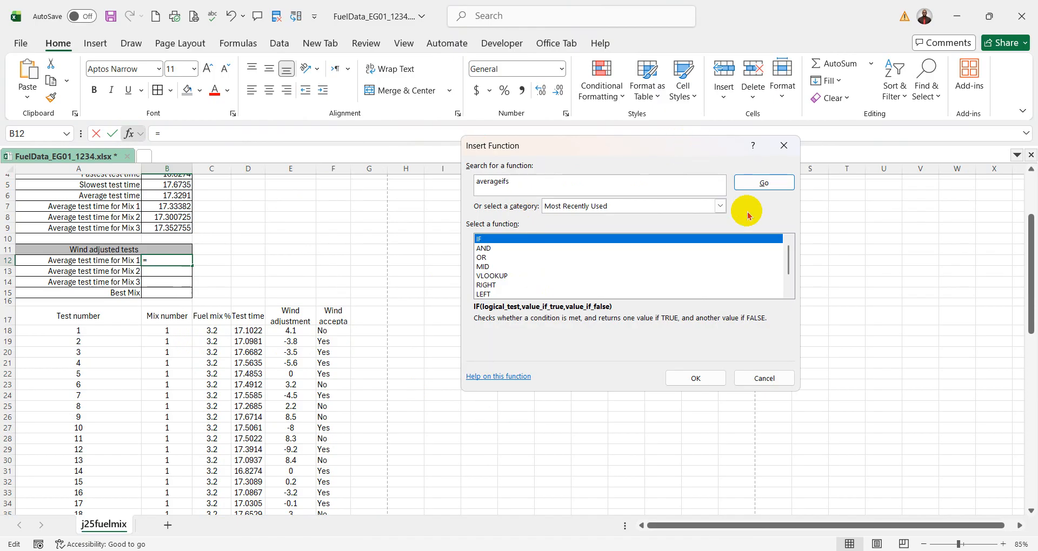
pyautogui.click(763, 182)
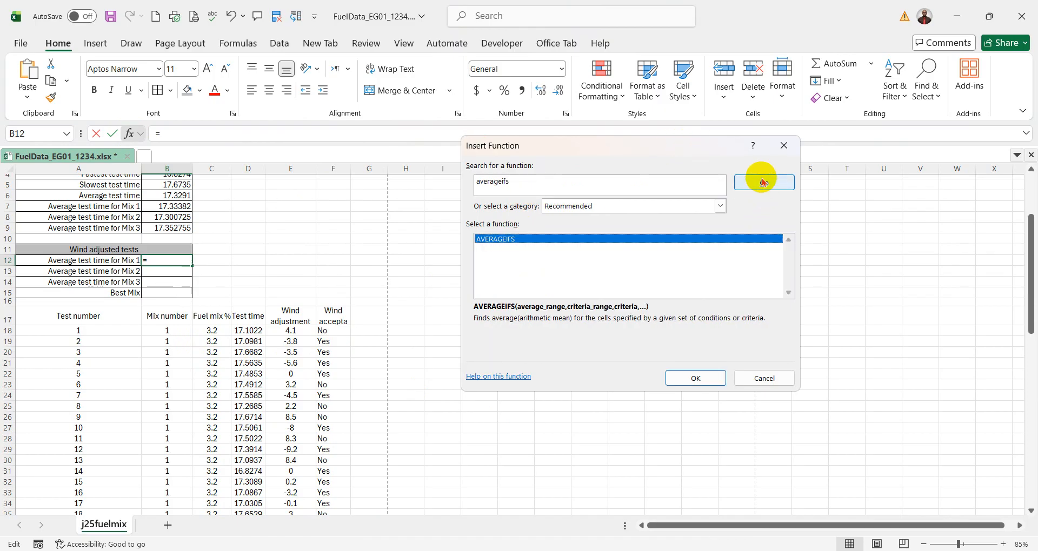
pyautogui.click(695, 376)
pyautogui.moveTo(536, 155); pyautogui.dragTo(499, 171)
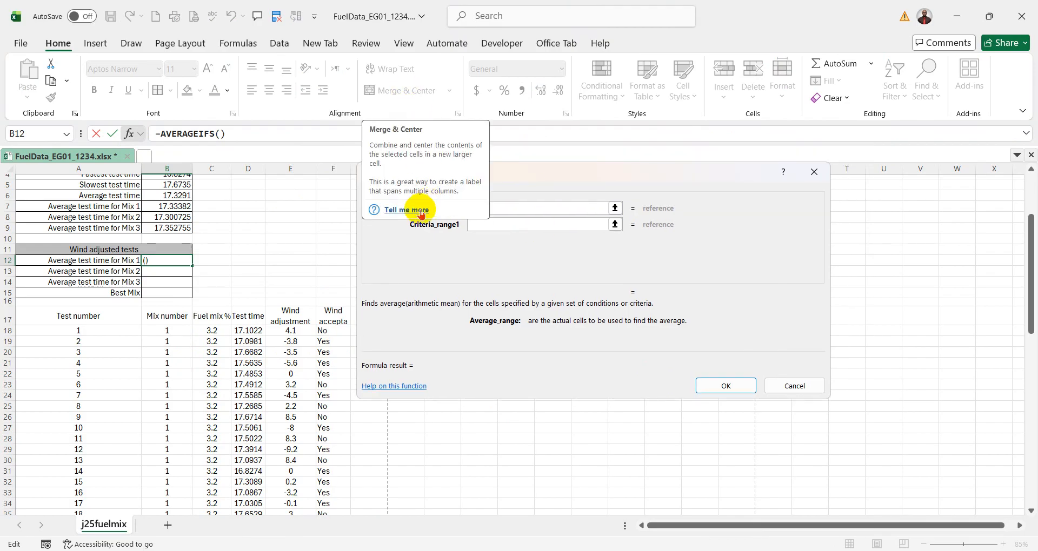
# - Check question 11 in the exam paper, return to Excel and set Average_range to the test times from D18 down (TTime)
pyautogui.hotkey('alt', 'Tab')
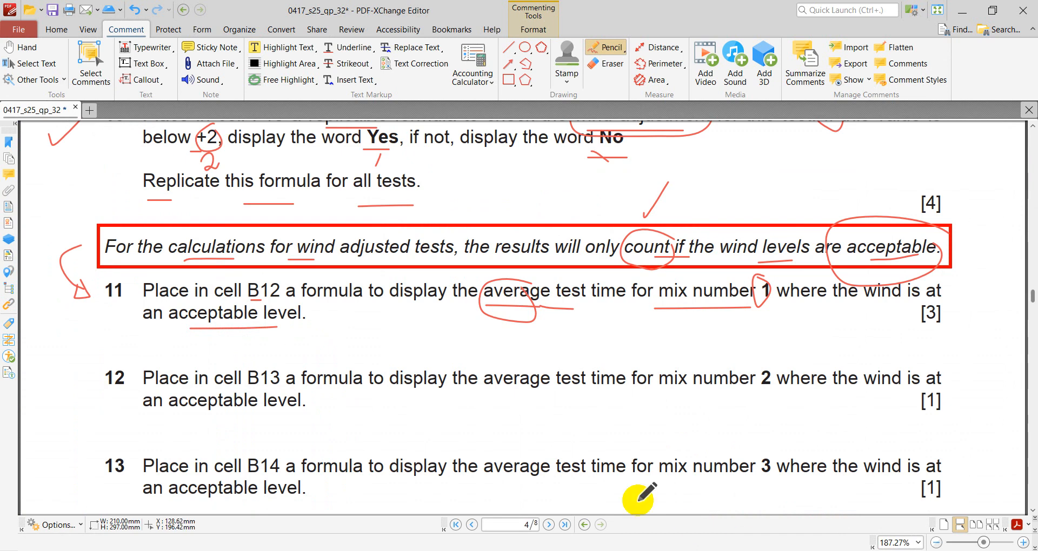
pyautogui.hotkey('alt', 'Tab')
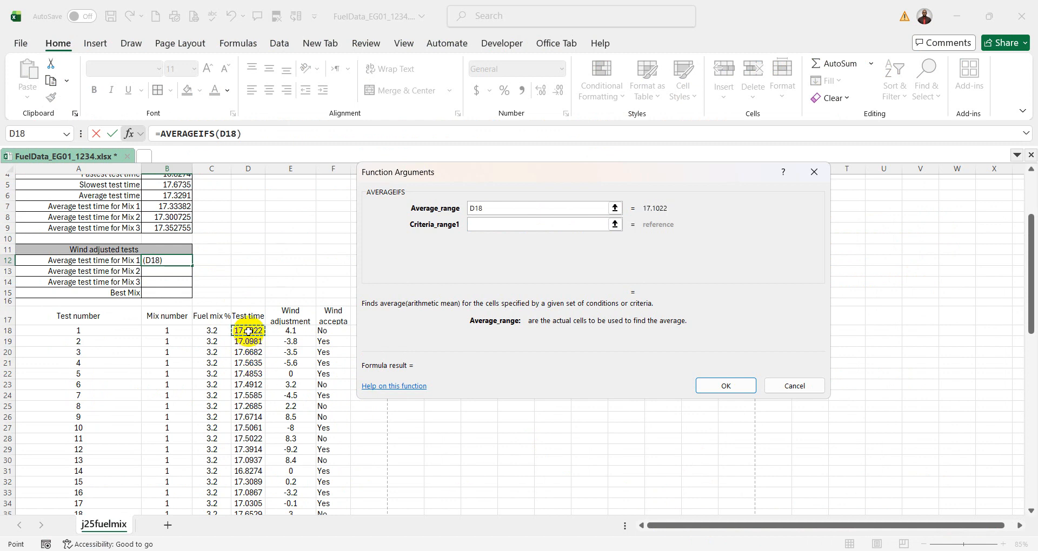
pyautogui.hotkey('ctrl', 'shift', 'Down')
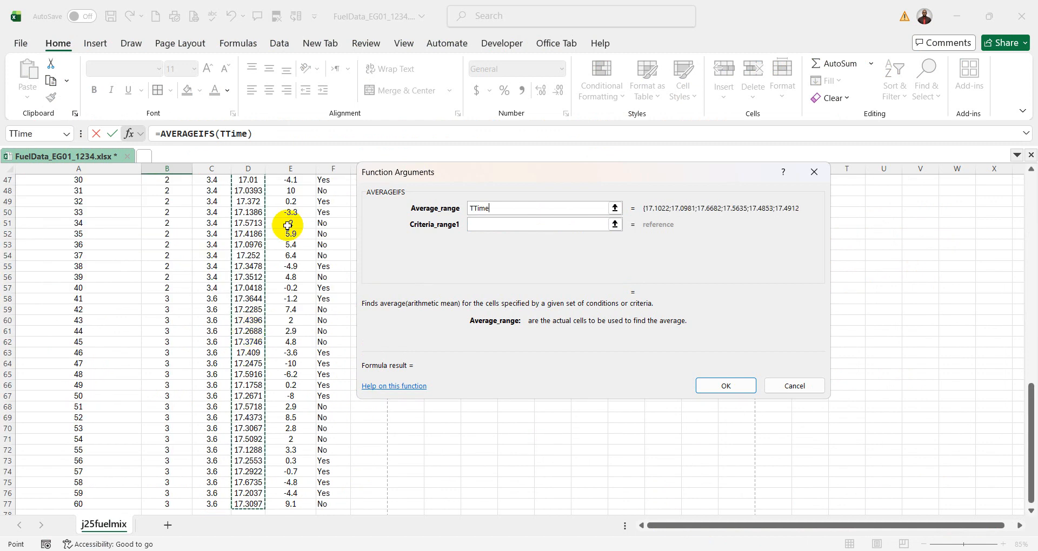
pyautogui.scroll(15, 287, 238)
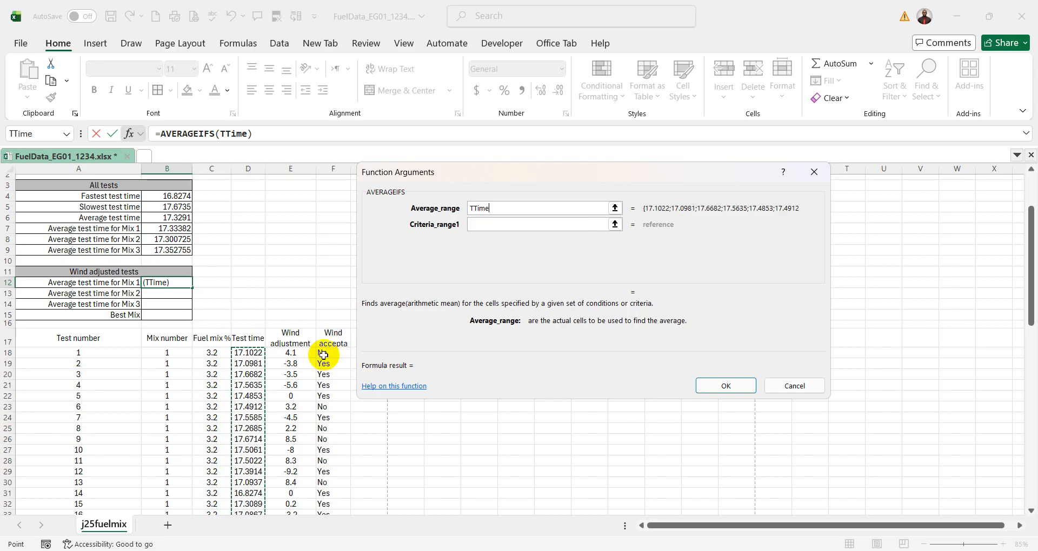
# - Recheck question 11 in the exam paper, return to Excel and try the wind results F18:F77 as Criteria_range1
pyautogui.hotkey('alt', 'Tab')
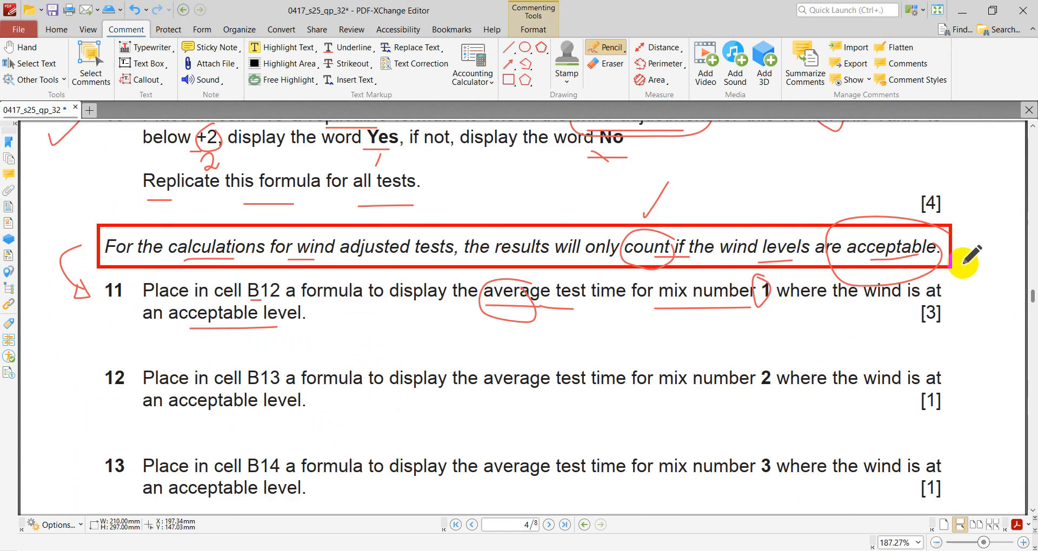
pyautogui.hotkey('alt', 'Tab')
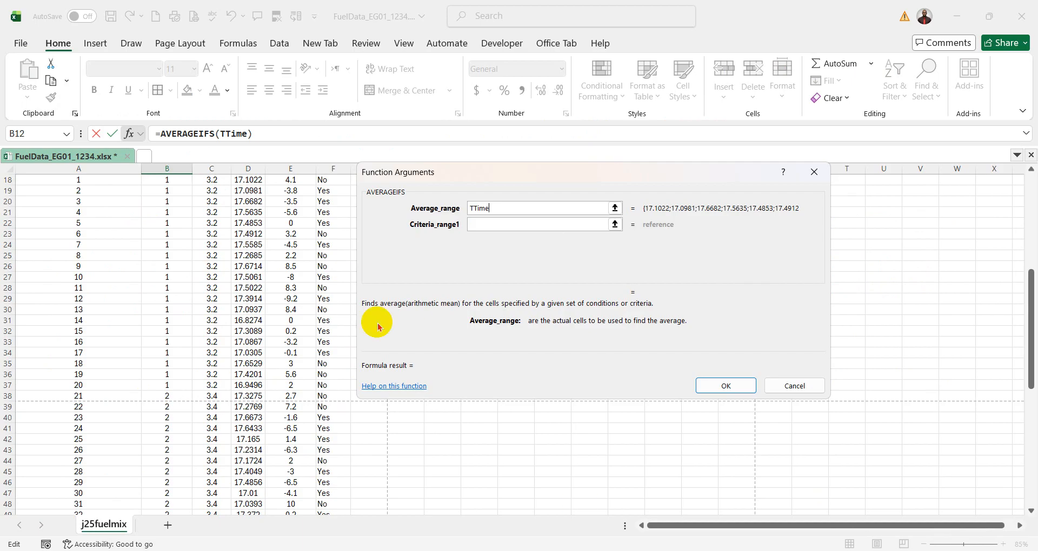
pyautogui.scroll(7, 350, 266)
pyautogui.scroll(-2, 307, 441)
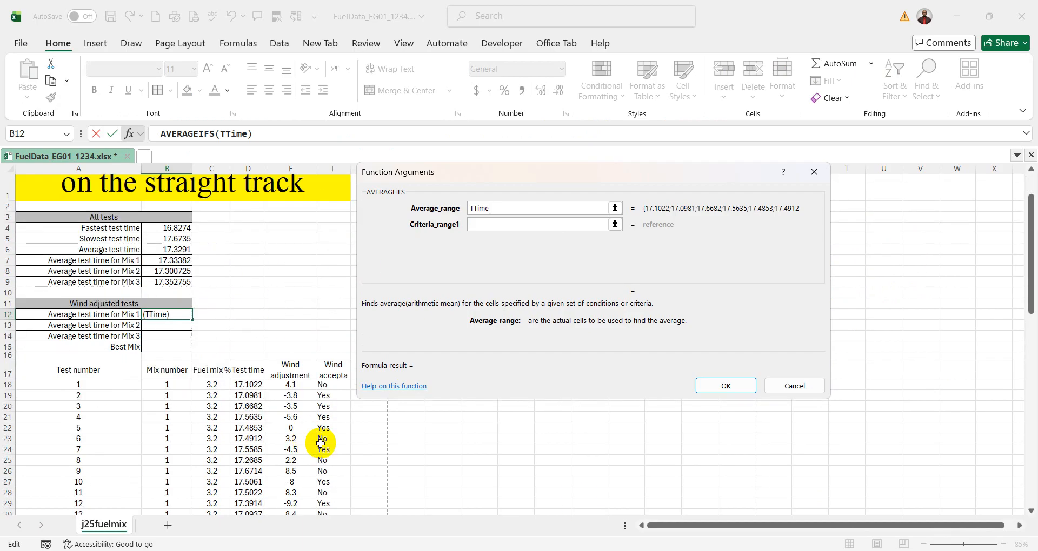
pyautogui.click(494, 224)
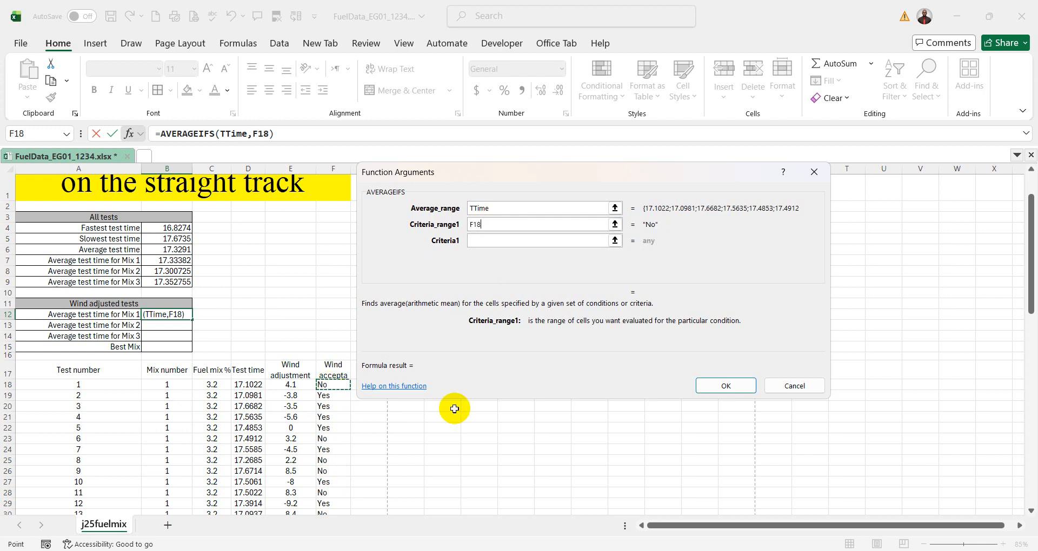
pyautogui.hotkey('ctrl', 'shift', 'Down')
pyautogui.scroll(13, 458, 403)
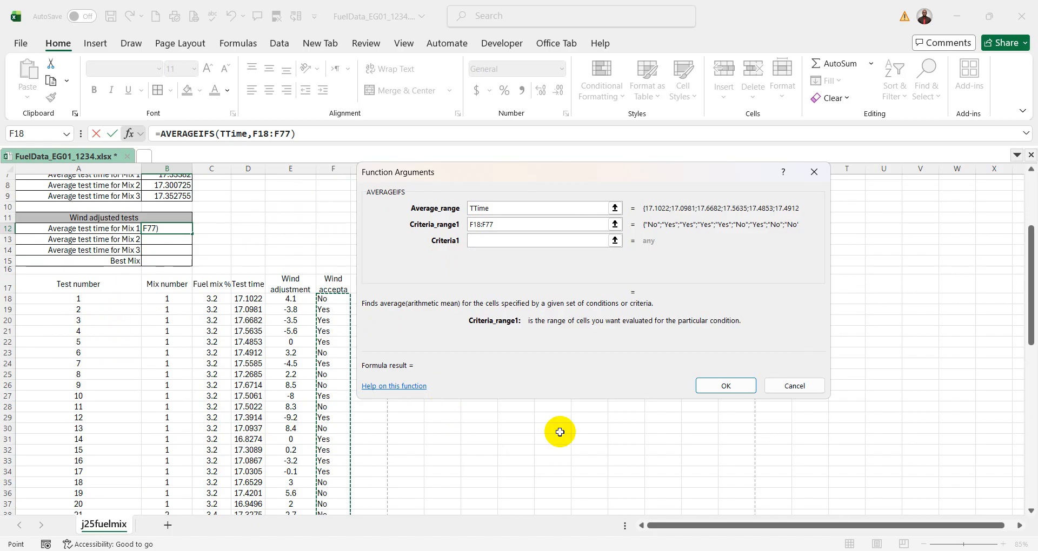
# - Try combining the mix number and wind results in Criteria1 as 1+F18:F77, and clear that entry
pyautogui.moveTo(779, 547)
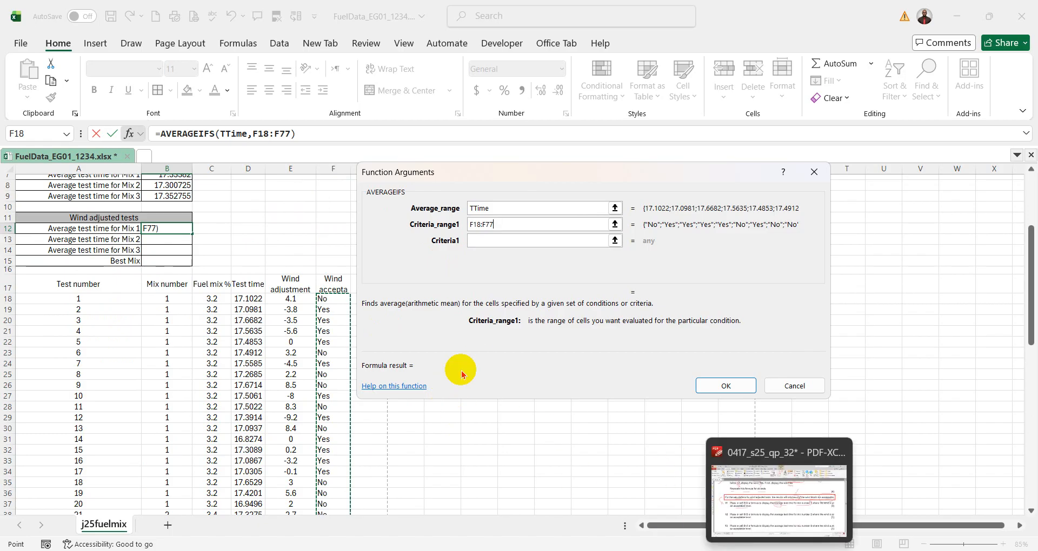
pyautogui.click(476, 239)
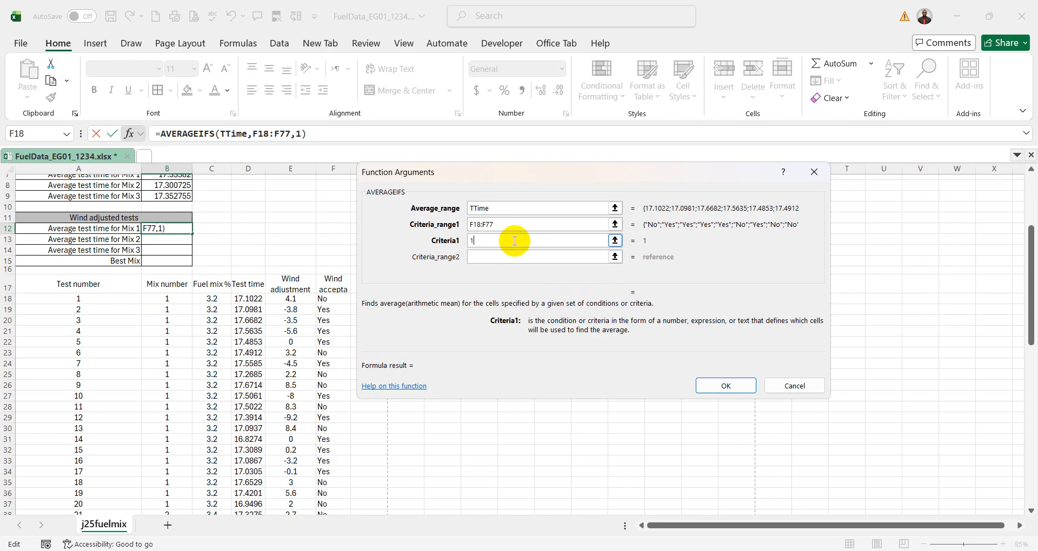
pyautogui.click(477, 243)
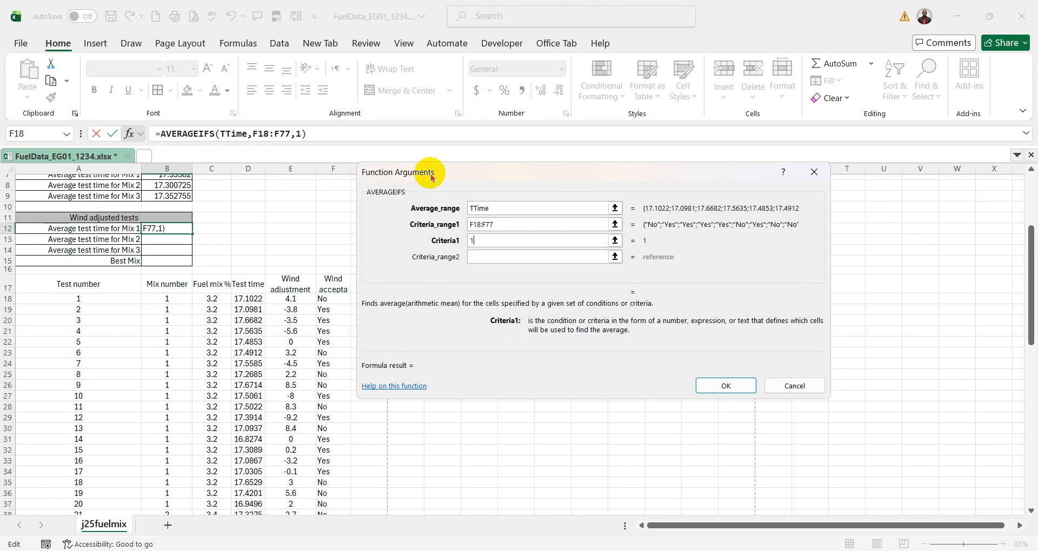
pyautogui.moveTo(431, 172); pyautogui.dragTo(490, 170)
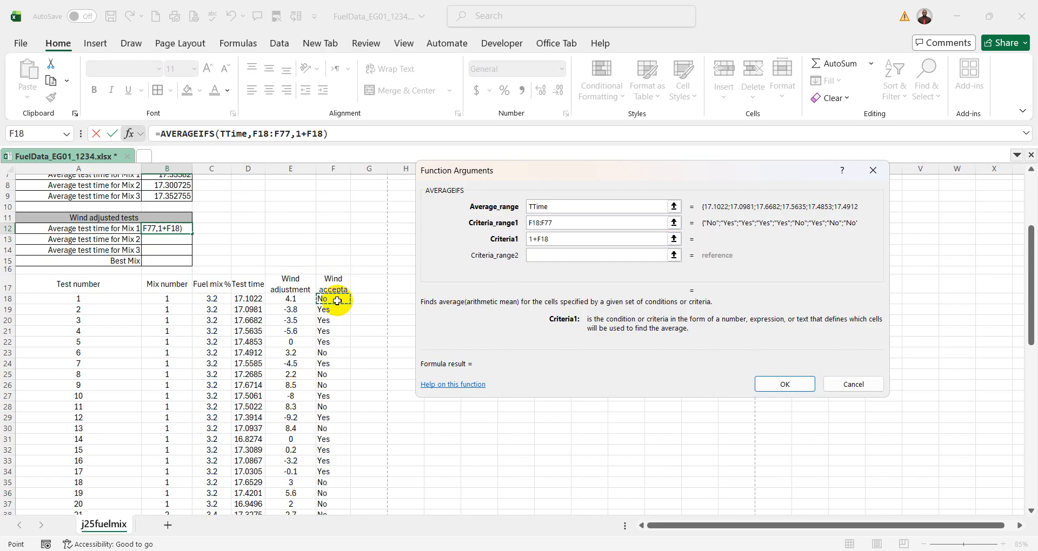
pyautogui.hotkey('ctrl', 'shift', 'Down')
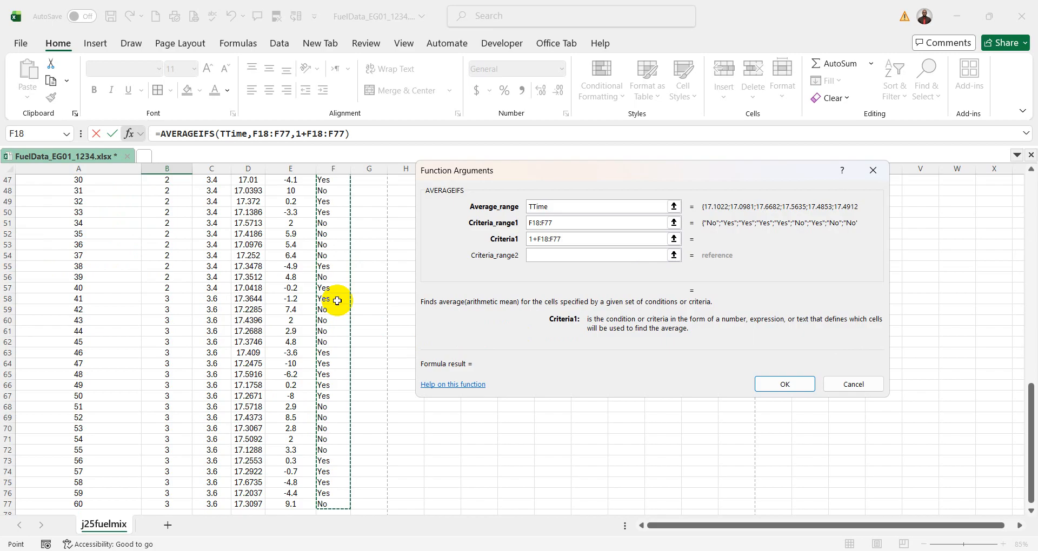
pyautogui.click(537, 238)
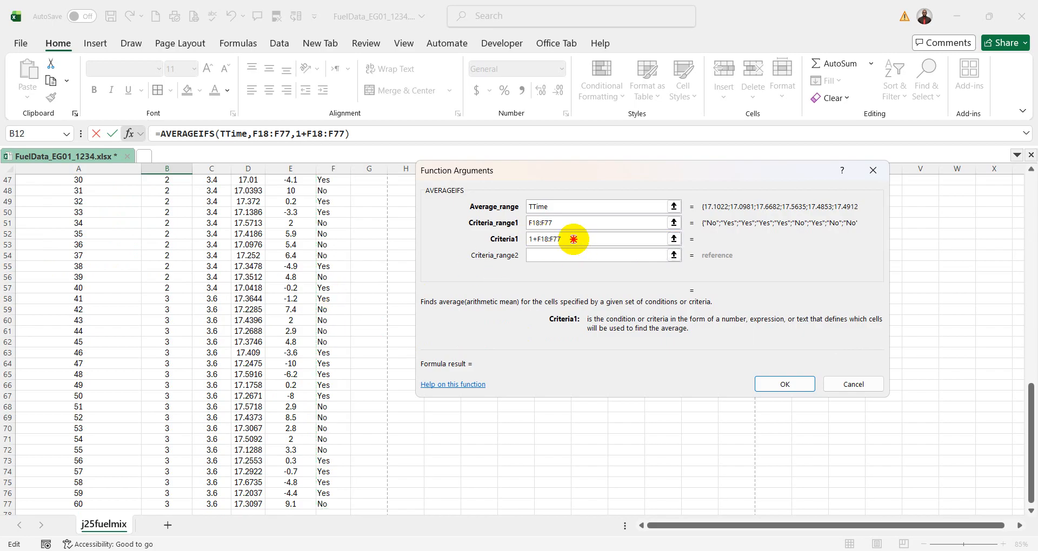
pyautogui.moveTo(575, 238); pyautogui.dragTo(531, 260)
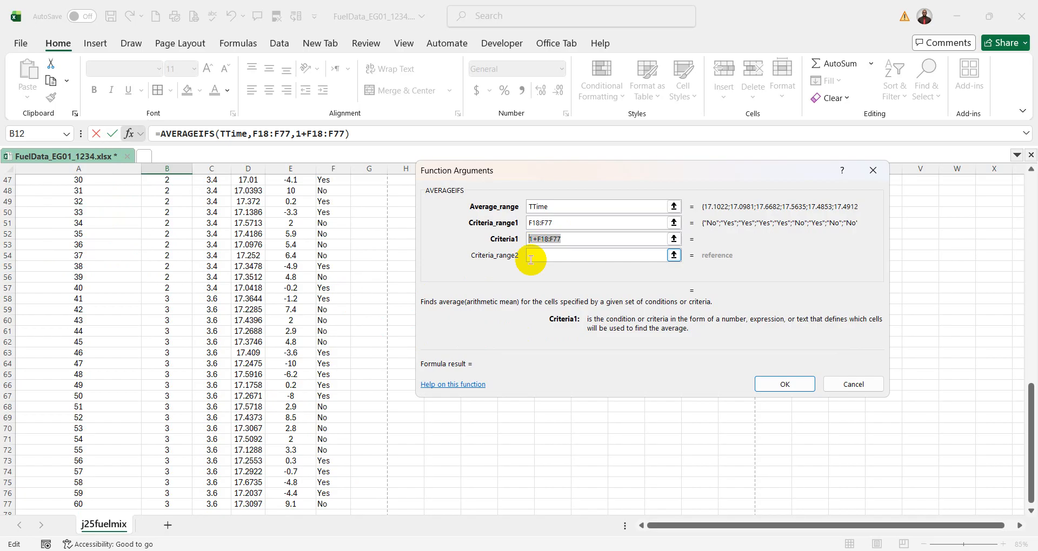
# - Set Criteria1 to 1 and use the wind results F18:F77 as Criteria_range2
pyautogui.scroll(3, 580, 267)
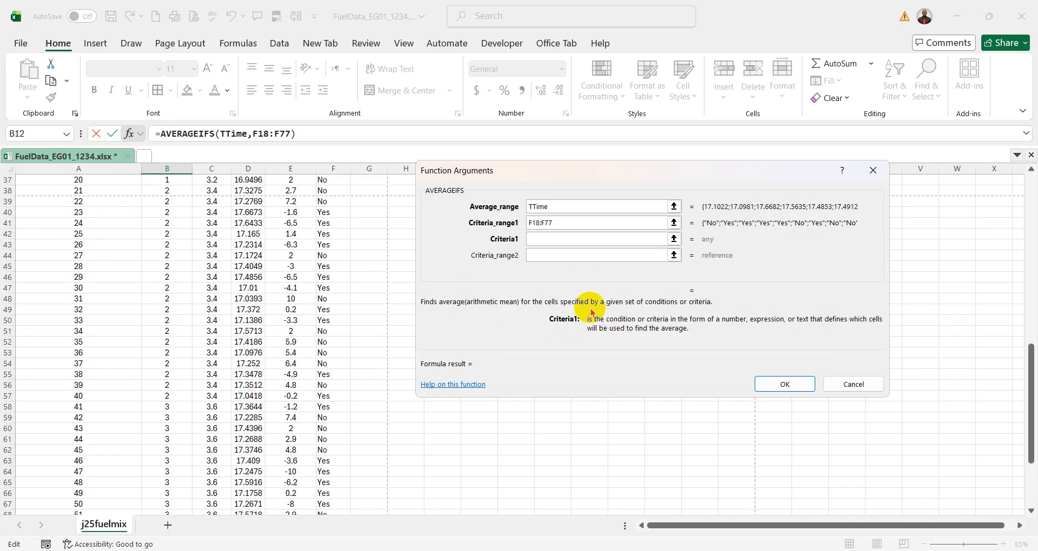
pyautogui.click(552, 258)
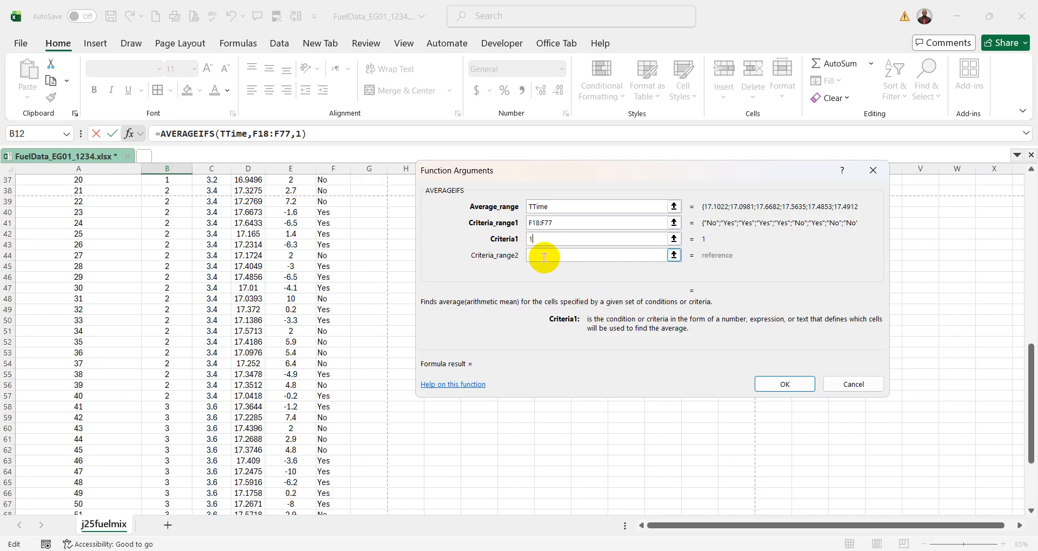
pyautogui.scroll(3, 326, 306)
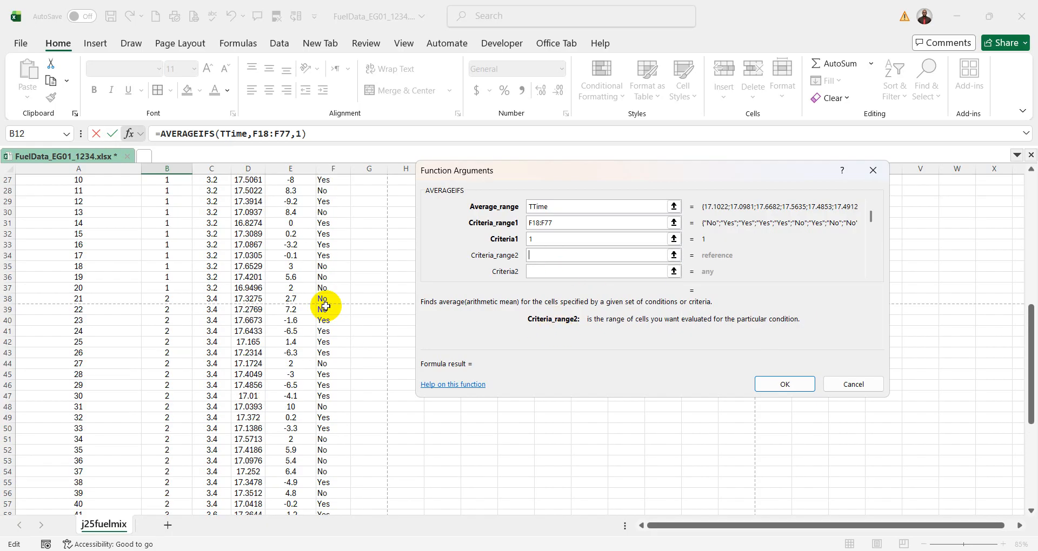
pyautogui.scroll(6, 325, 307)
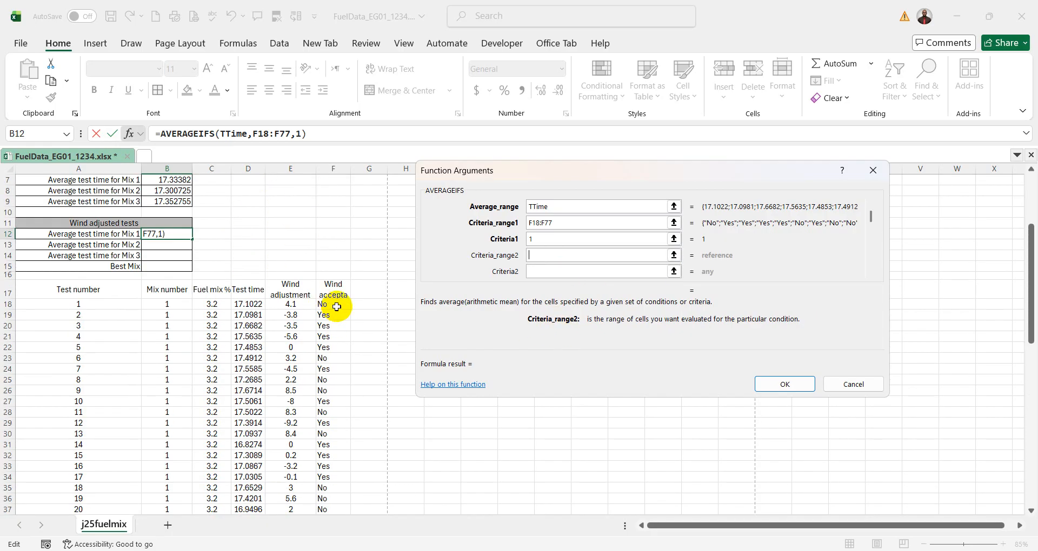
pyautogui.hotkey('ctrl', 'shift', 'Down')
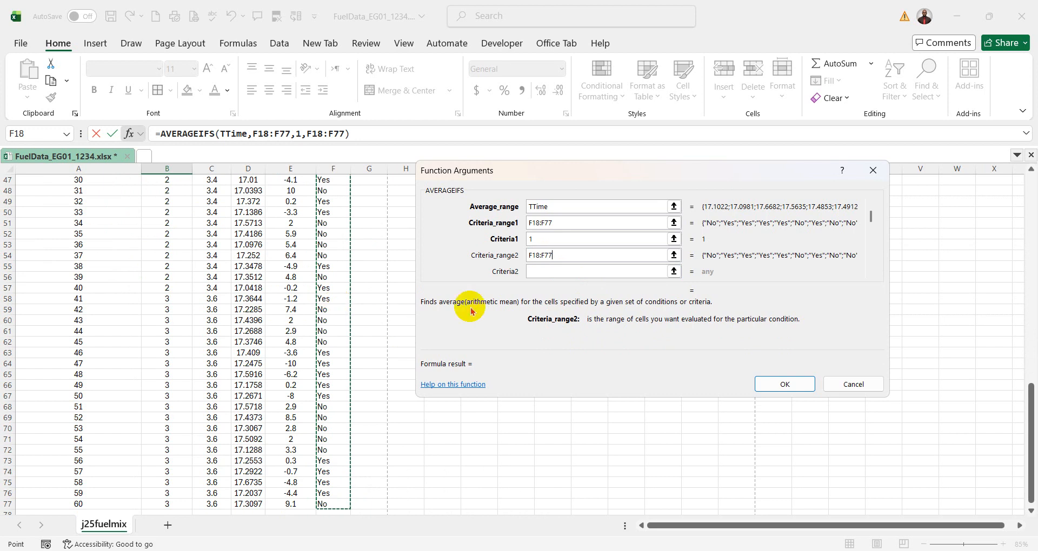
# - Set Criteria2 of the AVERAGEIFS function to "Yes" so only tests with acceptable wind count
pyautogui.click(538, 271)
pyautogui.scroll(13, 345, 307)
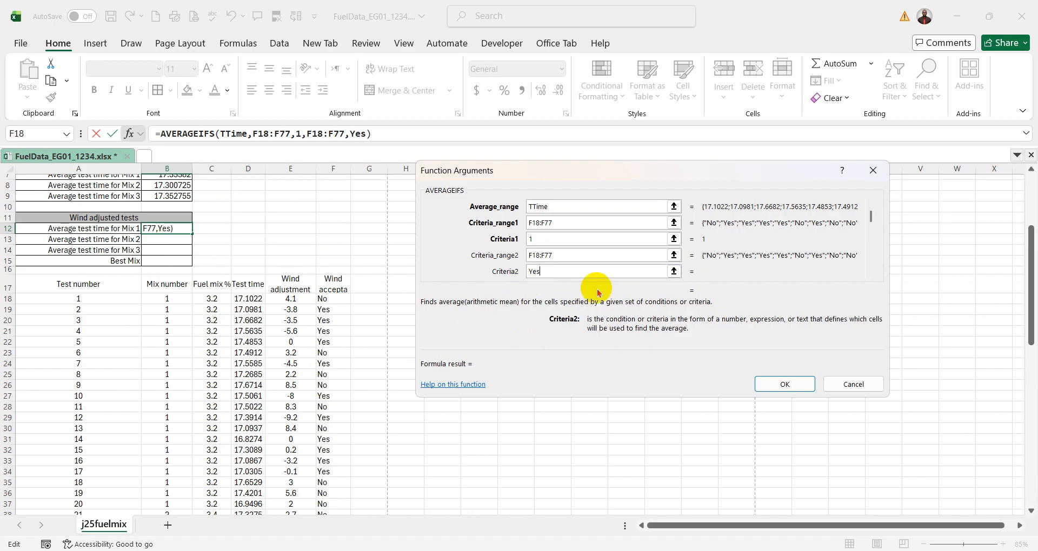
pyautogui.click(540, 256)
pyautogui.scroll(2, 542, 252)
pyautogui.click(555, 222)
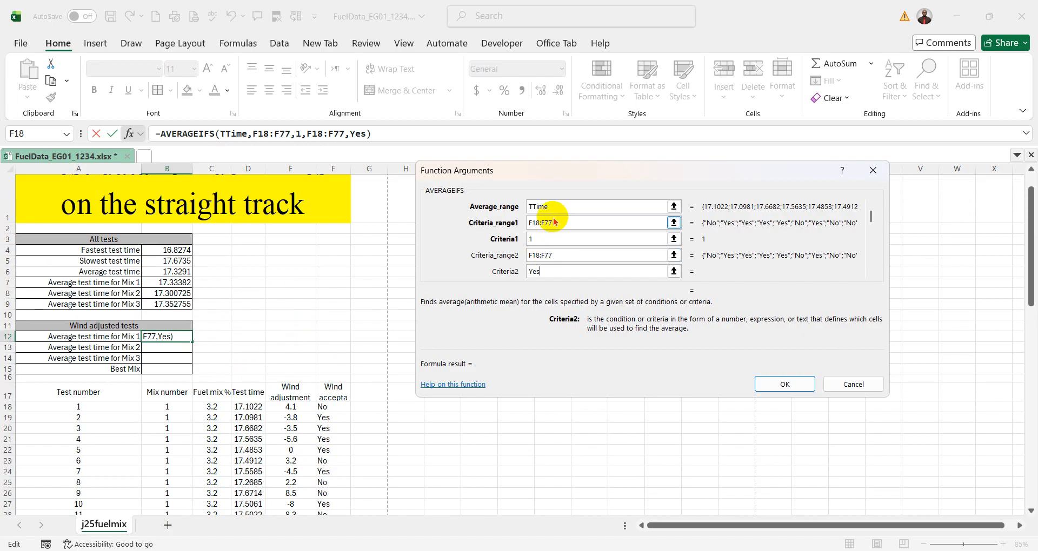
# - Review the argument ranges and replace Criteria_range1 with the mix numbers in B18:B77
pyautogui.scroll(-5, 554, 210)
pyautogui.scroll(6, 327, 309)
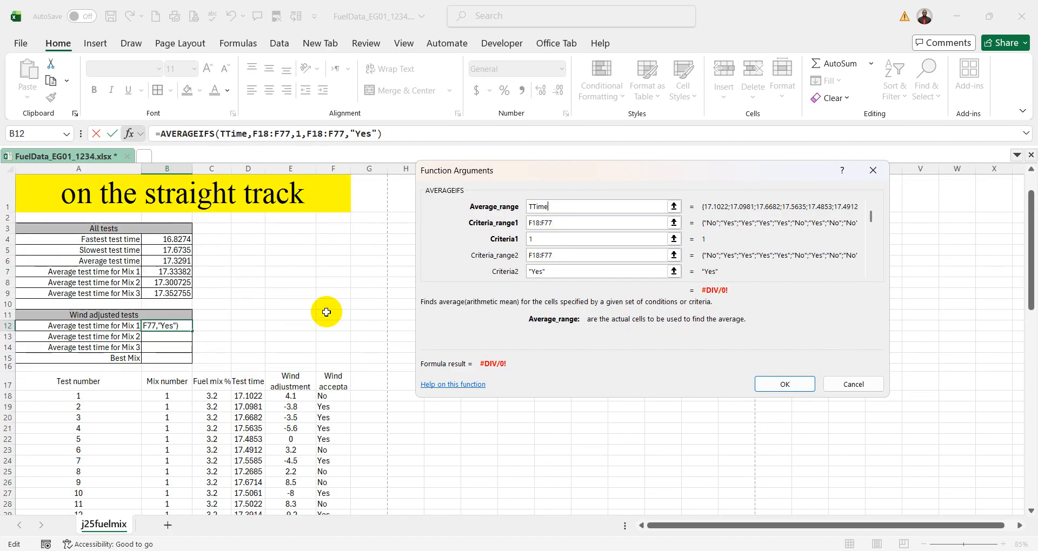
pyautogui.click(562, 212)
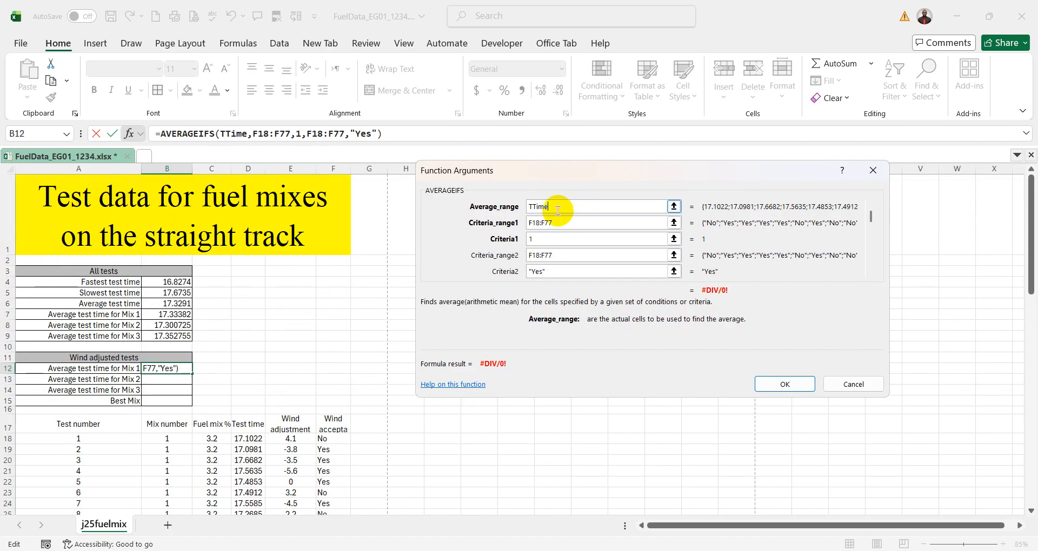
pyautogui.click(592, 224)
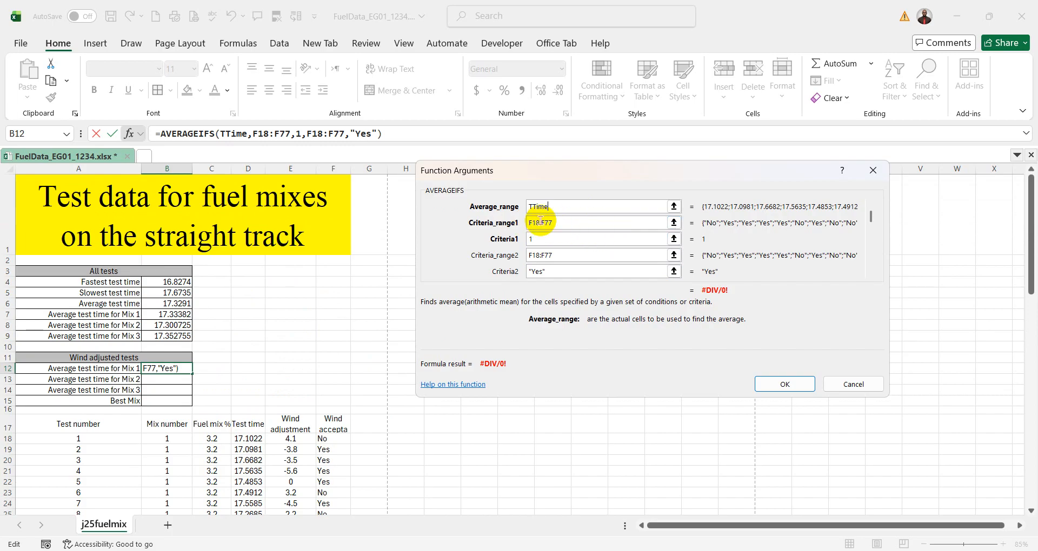
pyautogui.moveTo(563, 222); pyautogui.dragTo(502, 224)
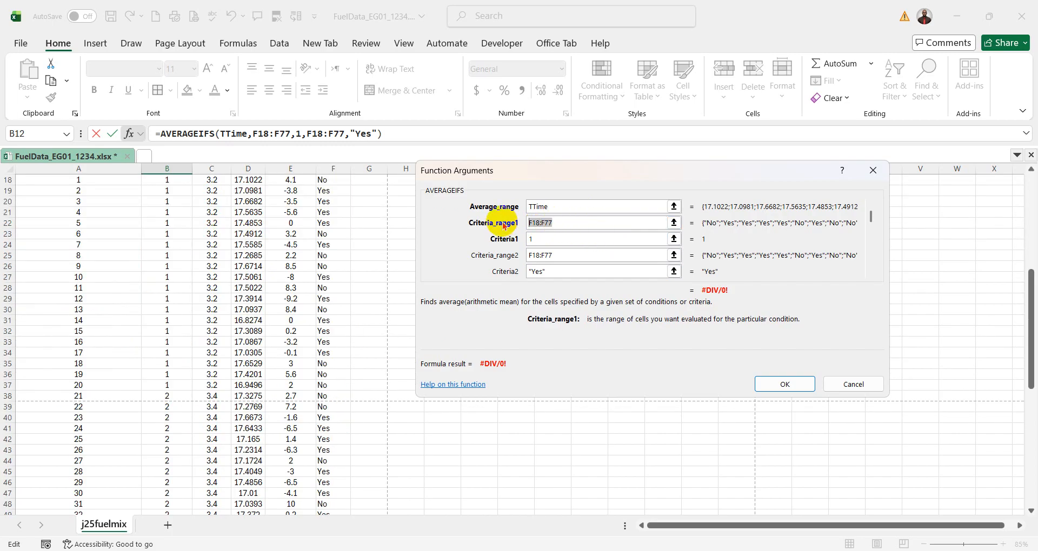
pyautogui.scroll(6, 338, 263)
pyautogui.scroll(-1, 337, 264)
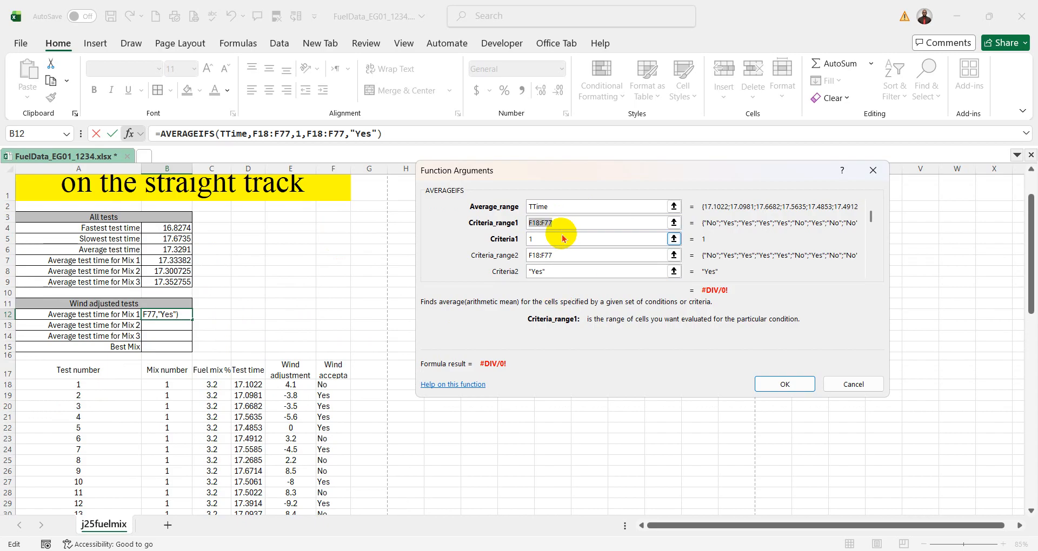
pyautogui.click(167, 384)
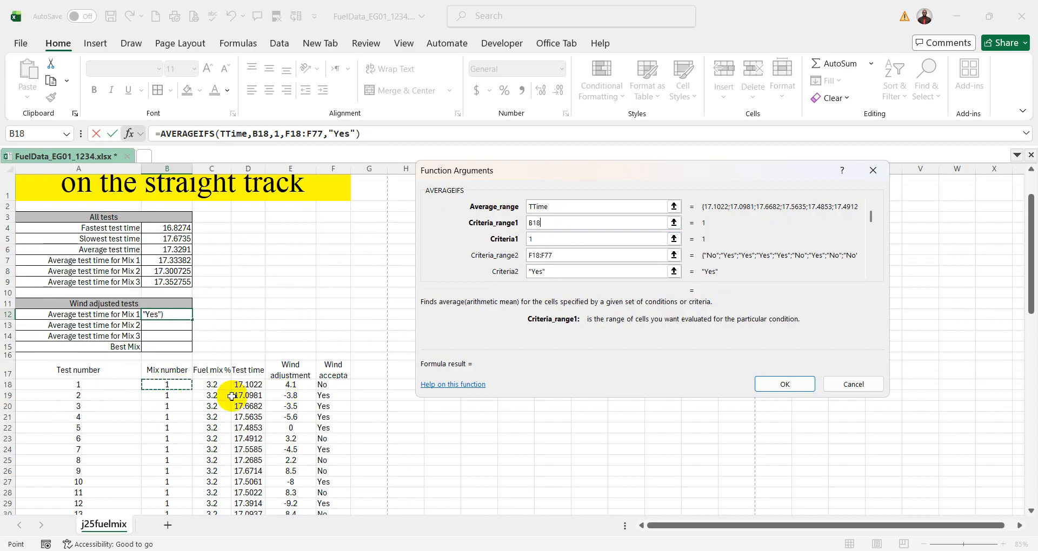
pyautogui.hotkey('ctrl', 'shift', 'Down')
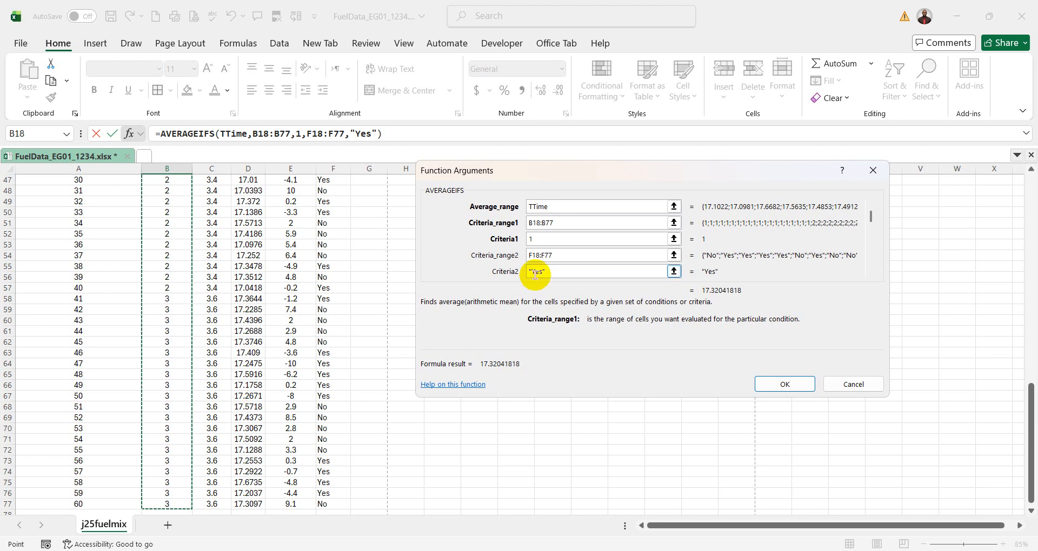
# - Check the Criteria1 entry of the AVERAGEIFS function against the mix number asked for in question 11 of the PDF paper
pyautogui.scroll(13, 535, 274)
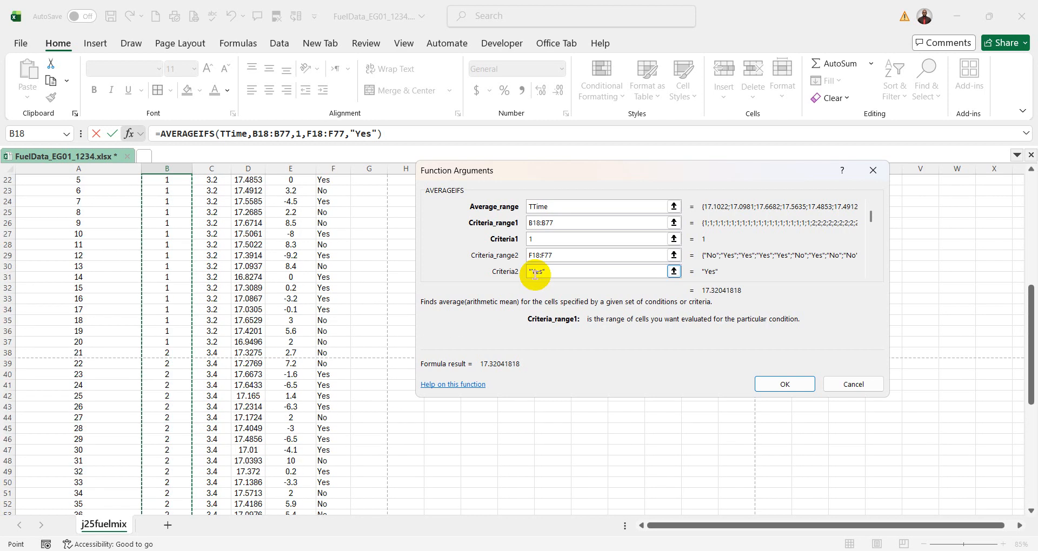
pyautogui.click(543, 239)
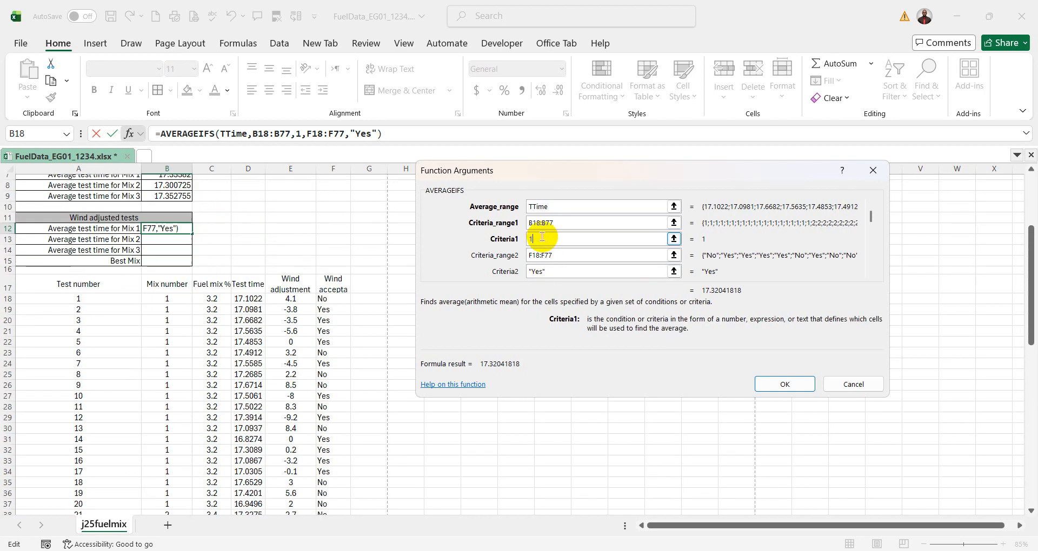
pyautogui.click(778, 550)
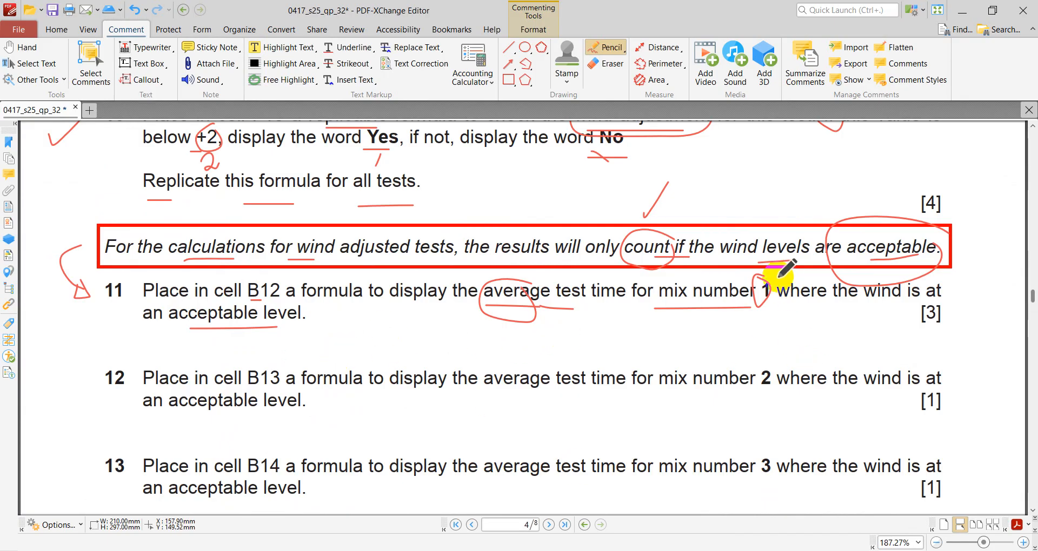
pyautogui.click(765, 550)
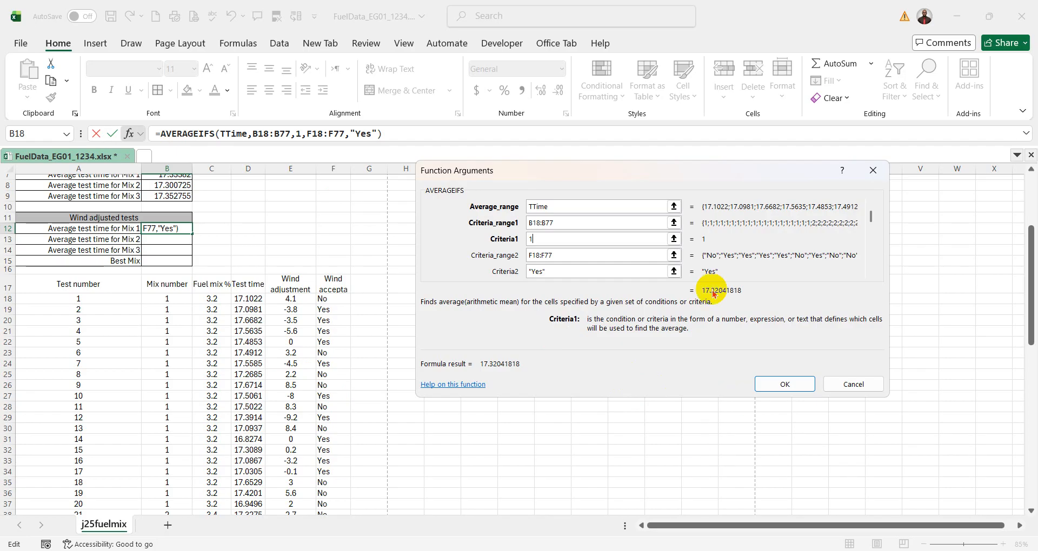
# - Make the criteria ranges absolute as $B$18:$B$77 and $F$18:$F$77, and accept the AVERAGEIFS formula in B12
pyautogui.click(555, 207)
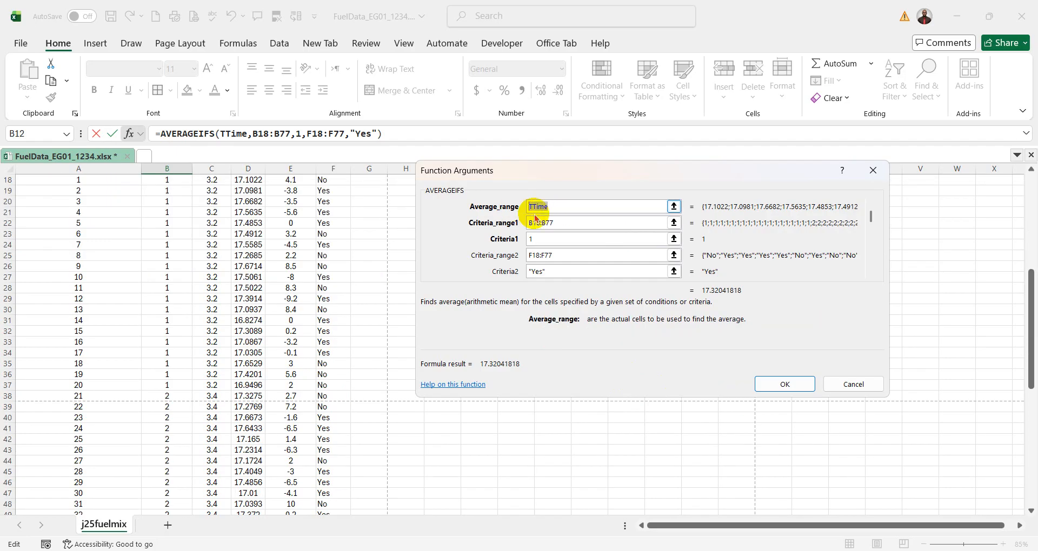
pyautogui.click(551, 223)
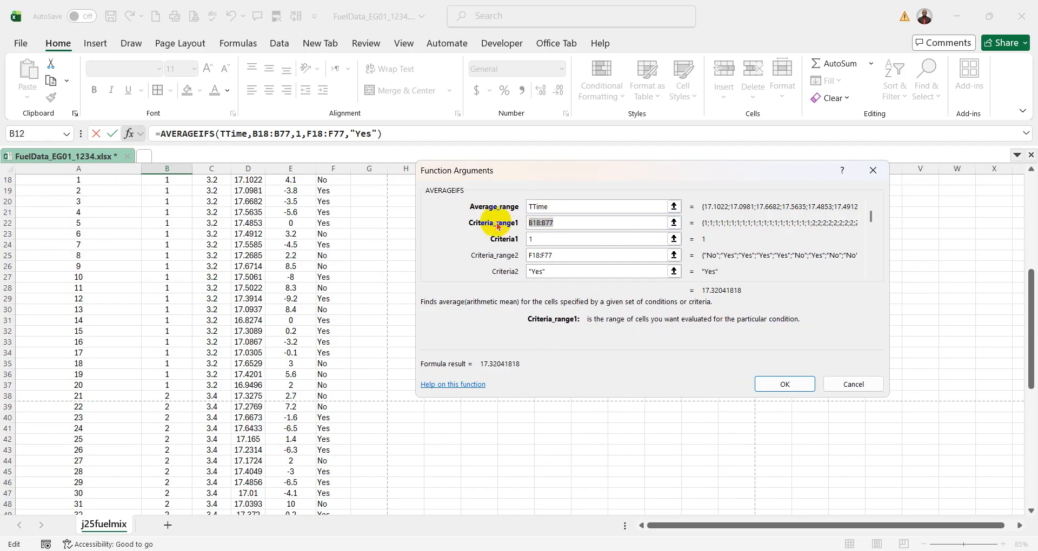
pyautogui.press('F4')
pyautogui.click(563, 255)
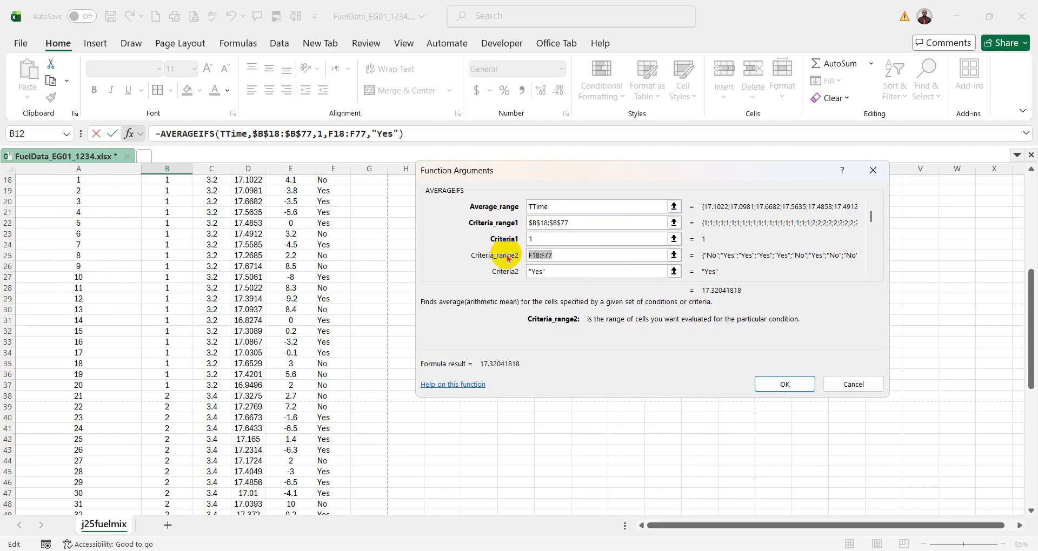
pyautogui.press('F4')
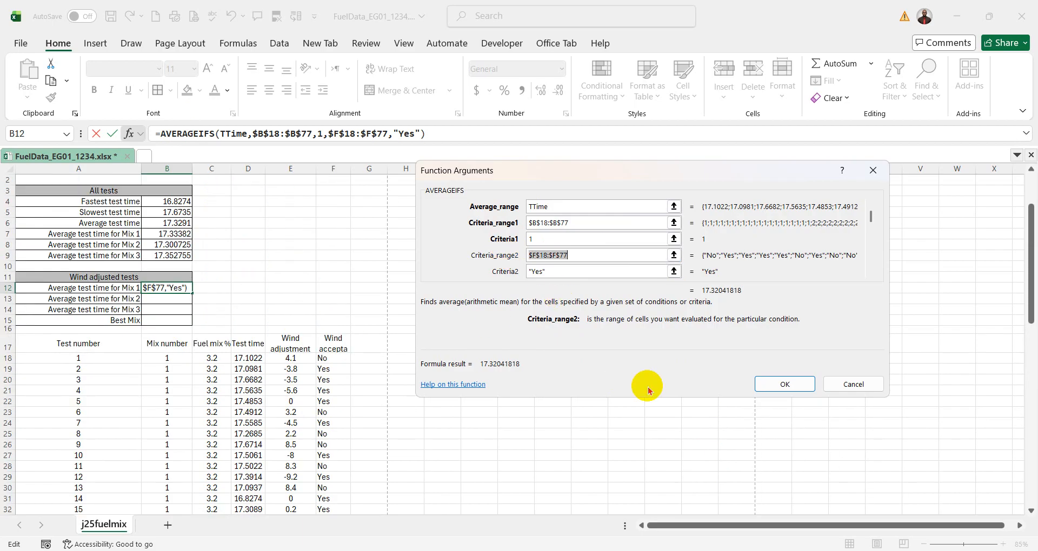
pyautogui.click(791, 383)
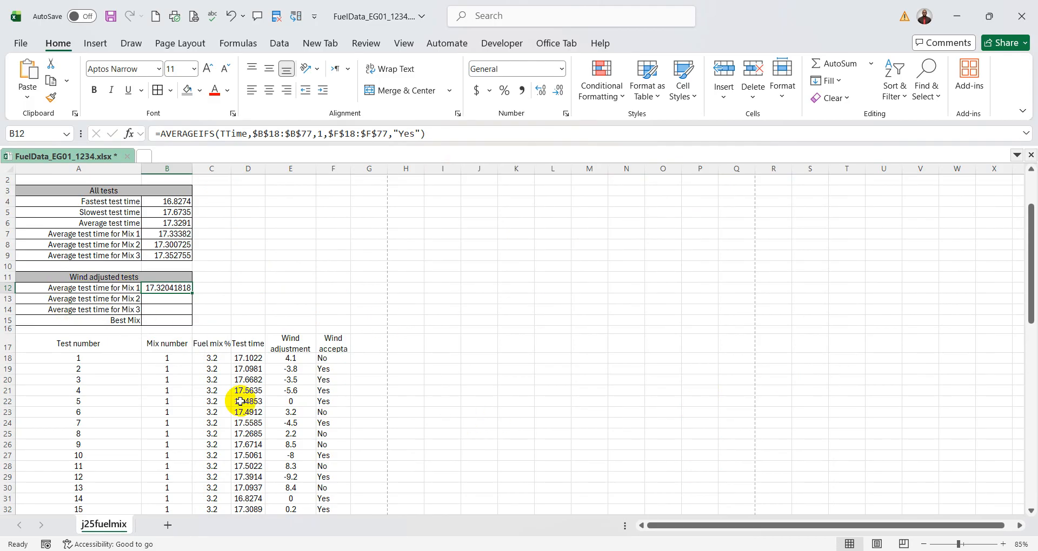
# - Compare the test times, mix numbers and wind acceptability results of the first tests with the B12 formula's arguments
pyautogui.moveTo(248, 362); pyautogui.dragTo(247, 435)
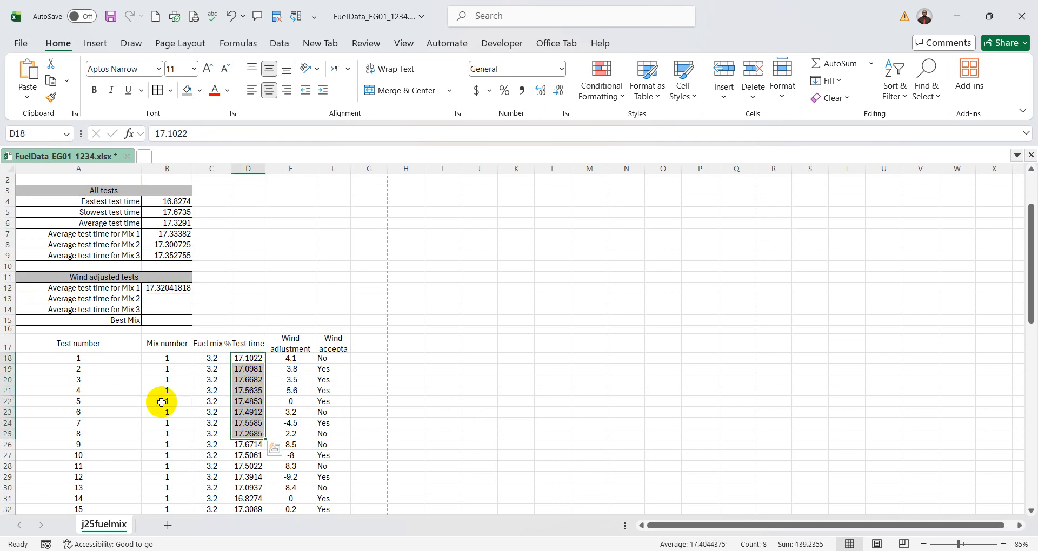
pyautogui.moveTo(168, 359); pyautogui.dragTo(175, 425)
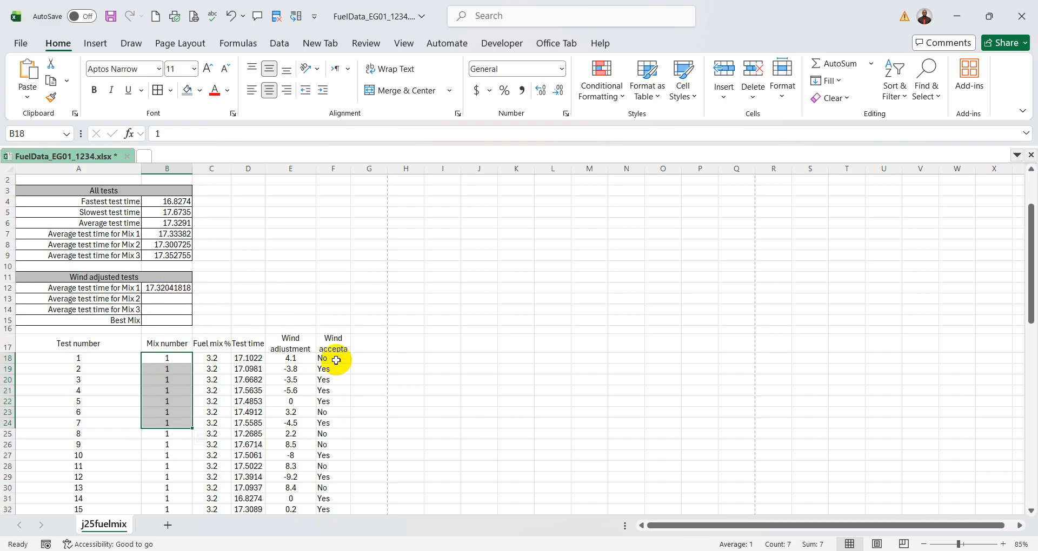
pyautogui.moveTo(334, 359); pyautogui.dragTo(331, 446)
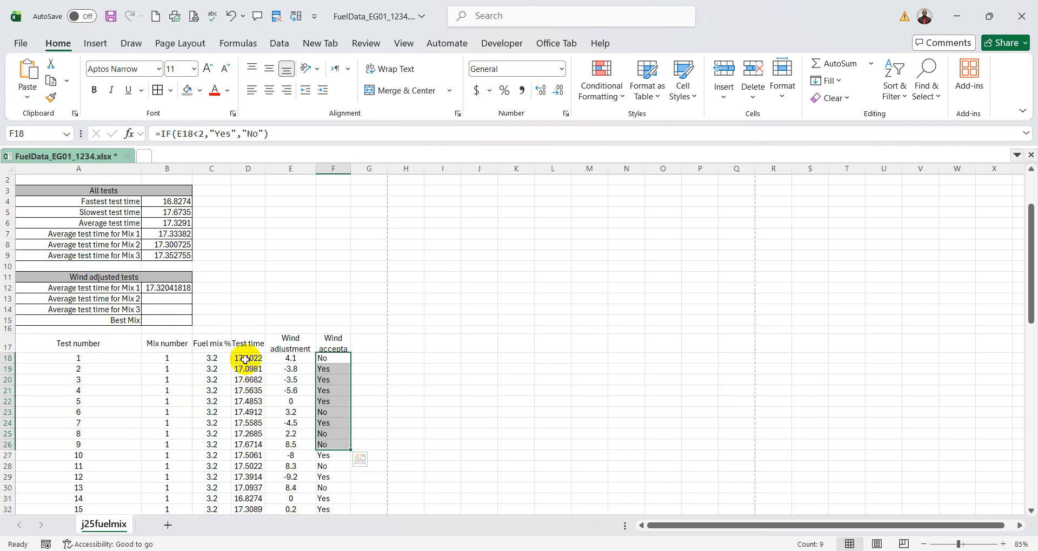
pyautogui.moveTo(247, 359); pyautogui.dragTo(248, 422)
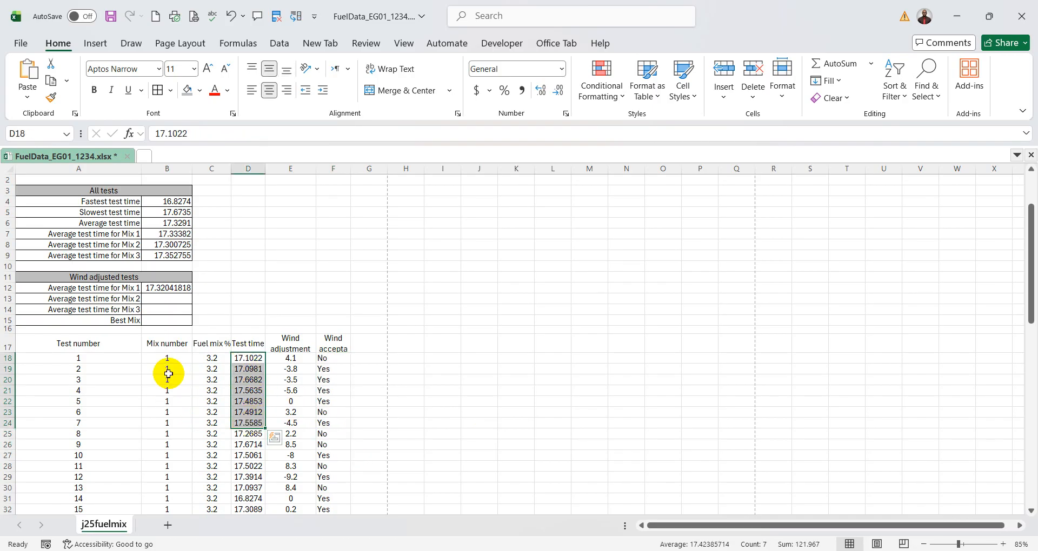
pyautogui.moveTo(167, 359); pyautogui.dragTo(165, 421)
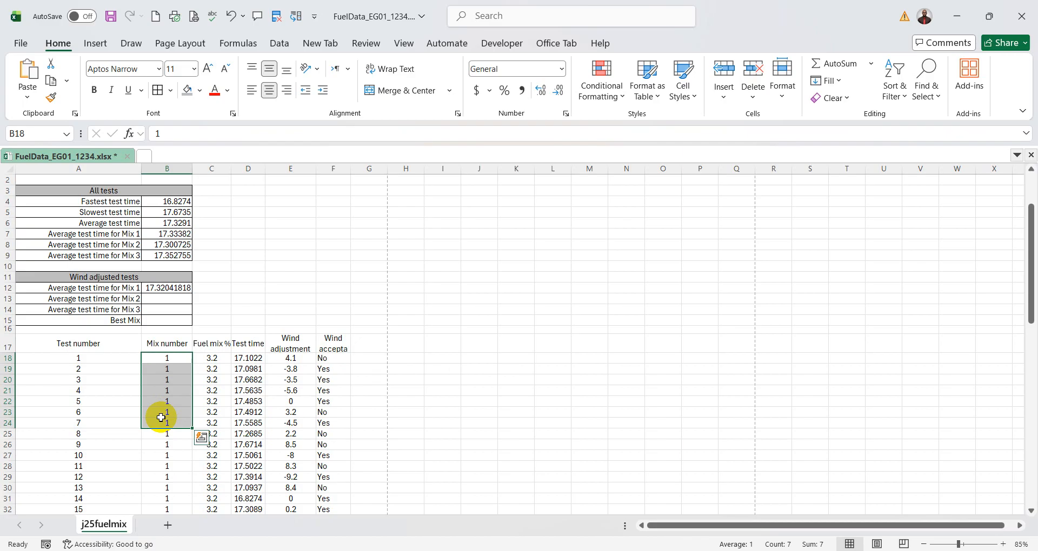
pyautogui.moveTo(332, 358); pyautogui.dragTo(334, 411)
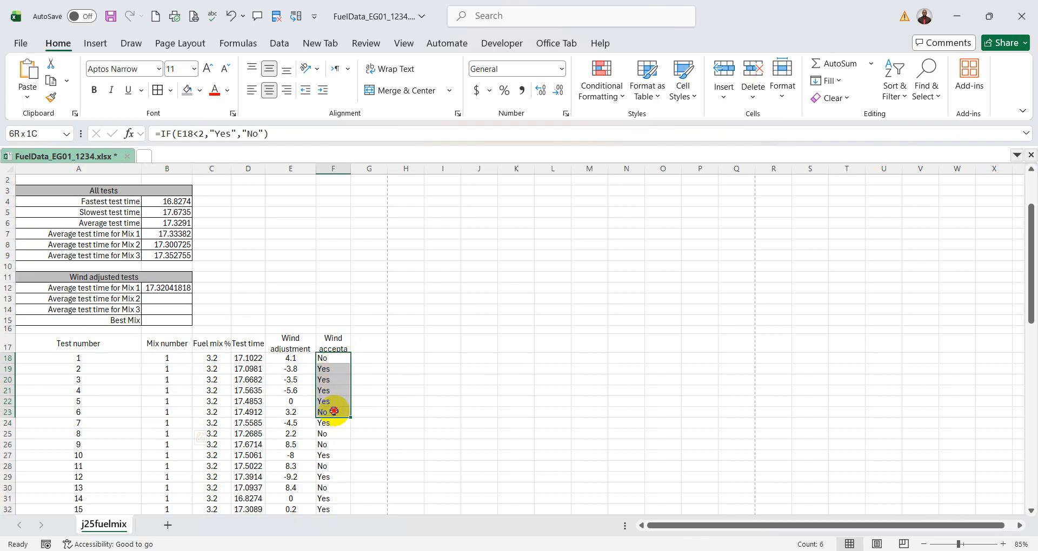
# - Switch to the question paper in PDF-XChange Editor, tick off question 11 and handwrite an underlined "AVgifs" note beneath it
pyautogui.hotkey('alt', 'Tab')
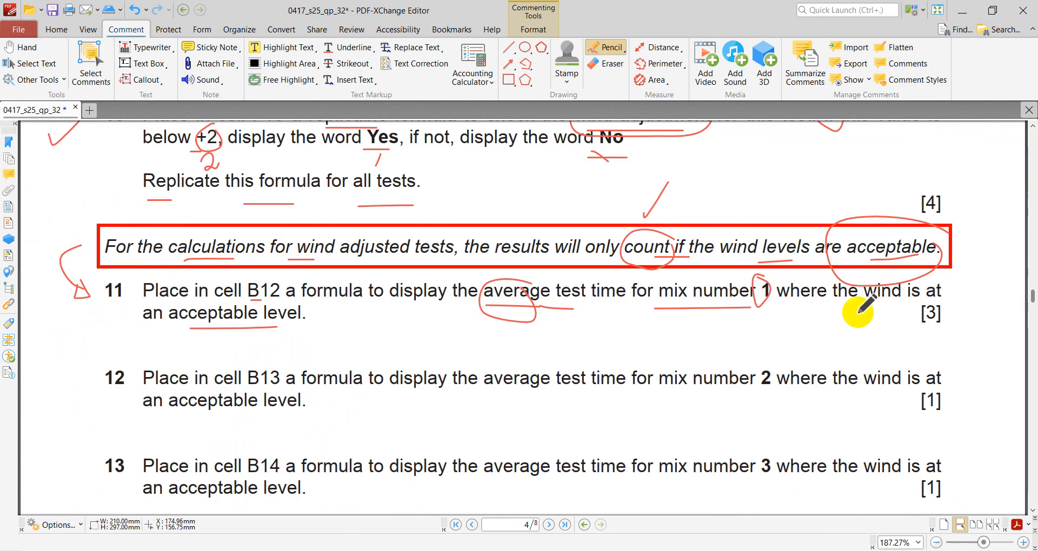
pyautogui.moveTo(874, 259); pyautogui.dragTo(917, 255)
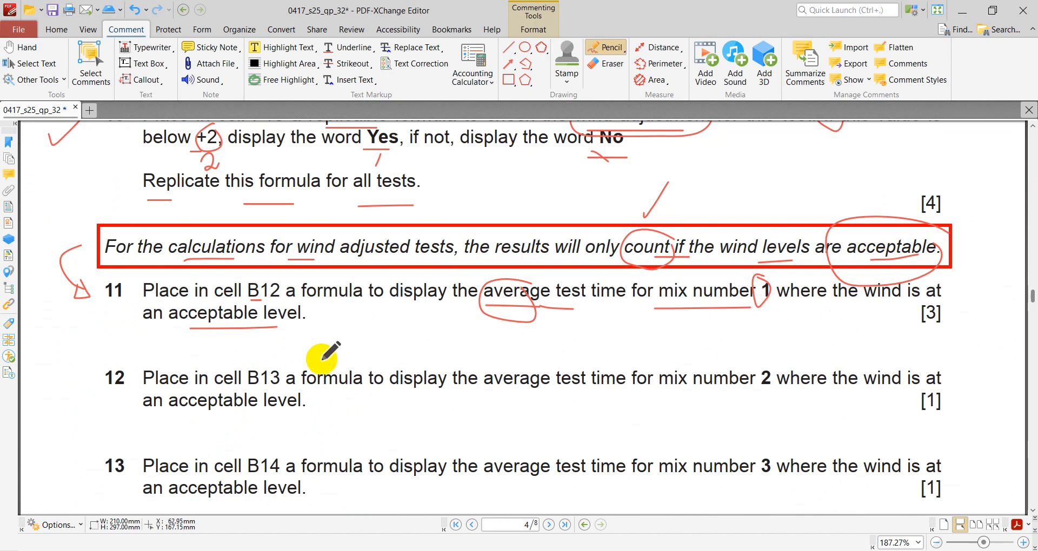
pyautogui.moveTo(66, 314)
pyautogui.mouseDown()
pyautogui.moveTo(76, 318)
pyautogui.moveTo(120, 281)
pyautogui.mouseUp()
pyautogui.moveTo(409, 324)
pyautogui.mouseDown()
pyautogui.moveTo(421, 341)
pyautogui.moveTo(436, 328)
pyautogui.moveTo(508, 344)
pyautogui.mouseUp()
pyautogui.moveTo(406, 355); pyautogui.dragTo(512, 354)
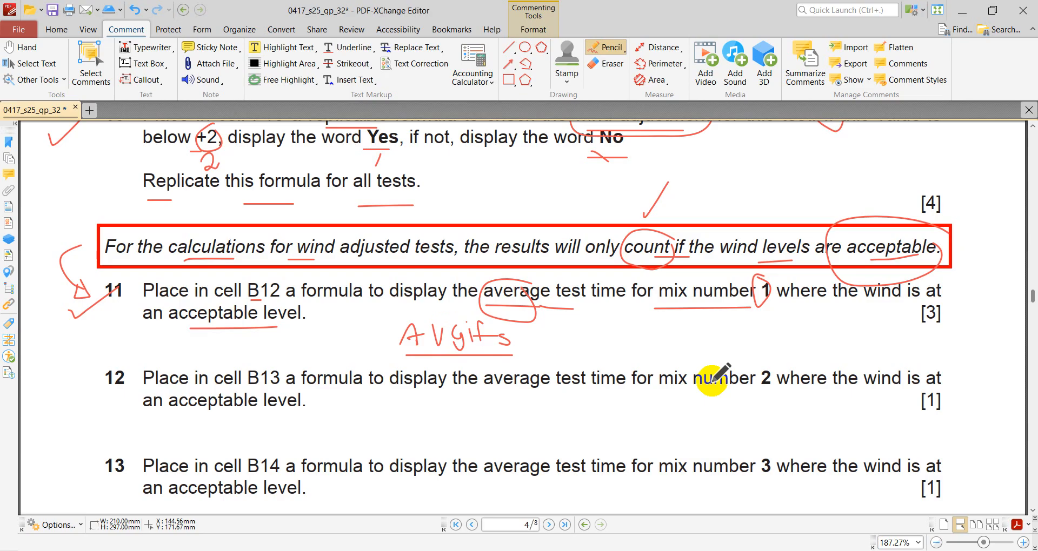
# - Return to the Excel workbook and examine which Mix 1 rows have "Yes" for wind and which test times they contribute
pyautogui.click(779, 547)
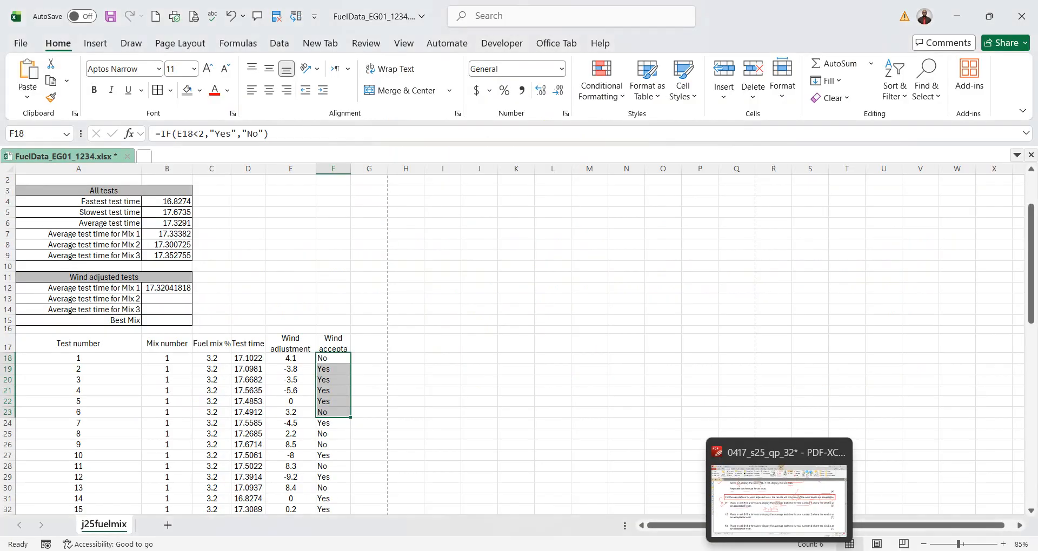
pyautogui.scroll(-5, 168, 393)
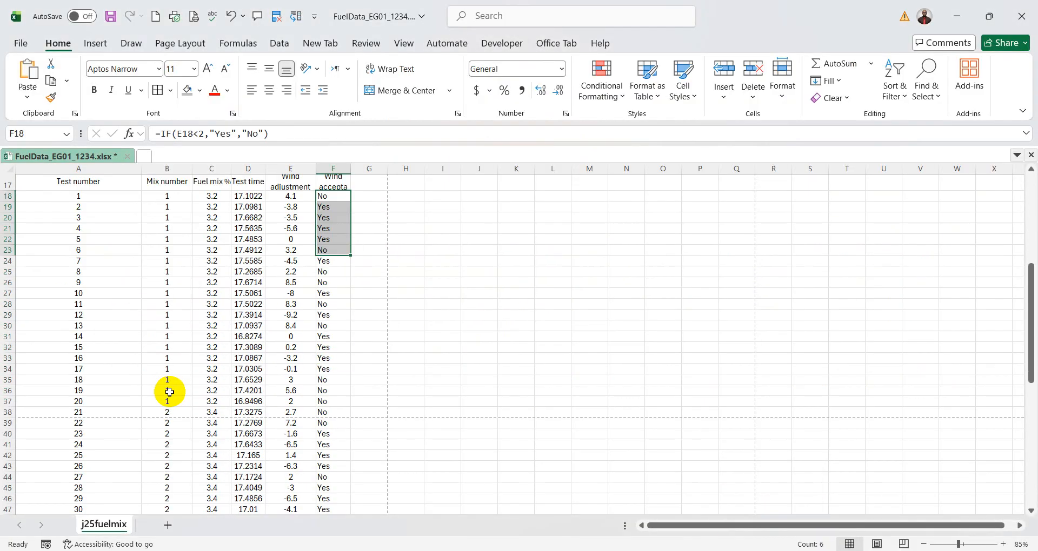
pyautogui.scroll(2, 167, 390)
pyautogui.moveTo(172, 270); pyautogui.dragTo(168, 365)
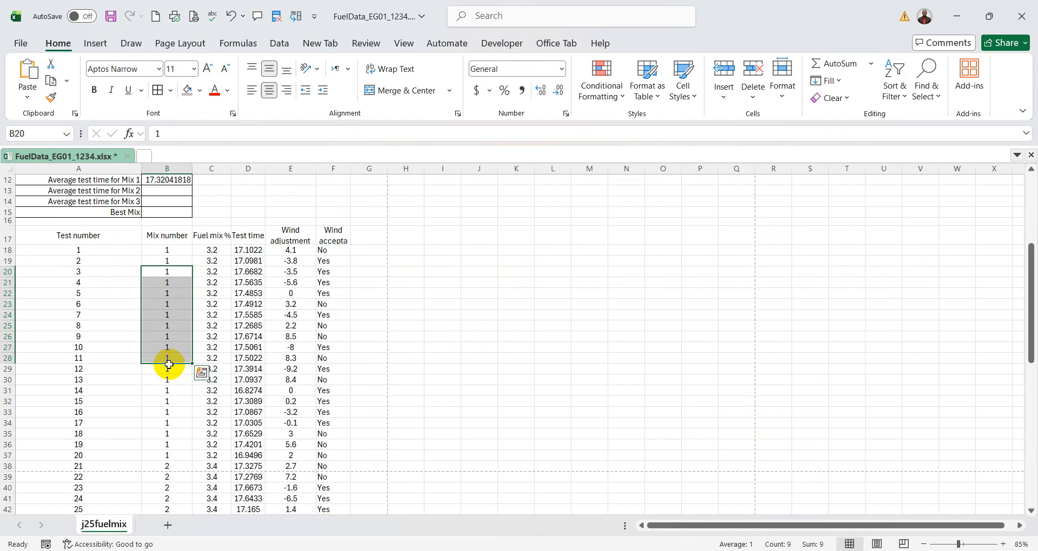
pyautogui.scroll(-5, 173, 379)
pyautogui.moveTo(167, 314); pyautogui.dragTo(158, 373)
pyautogui.scroll(-5, 170, 400)
pyautogui.scroll(-2, 172, 418)
pyautogui.scroll(13, 167, 363)
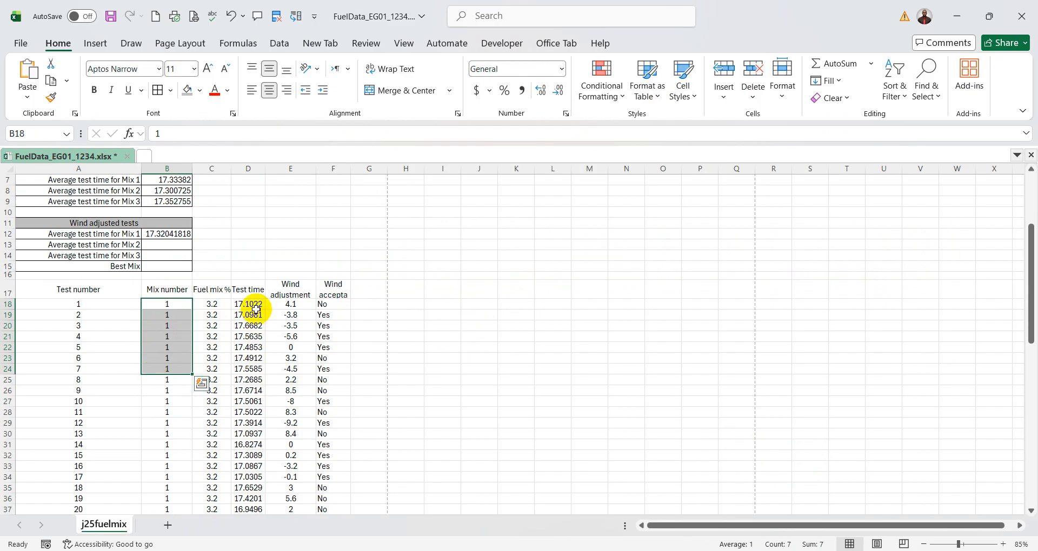
pyautogui.moveTo(253, 306); pyautogui.dragTo(247, 353)
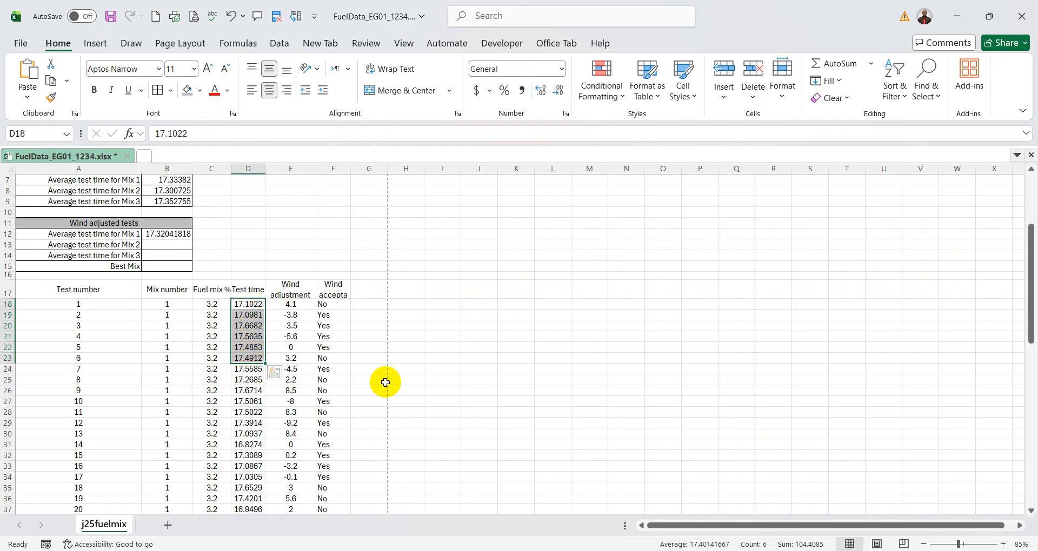
pyautogui.moveTo(336, 318); pyautogui.dragTo(332, 349)
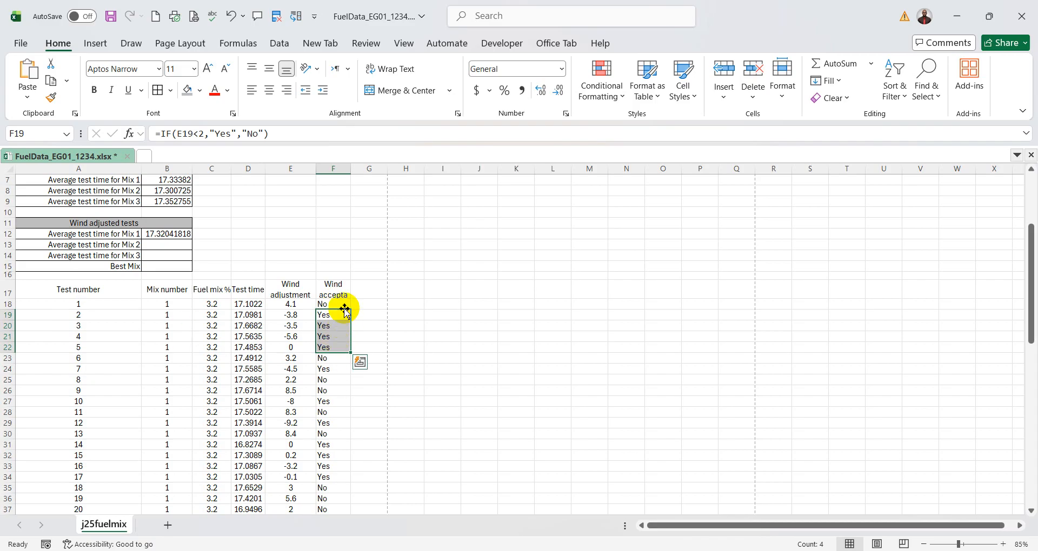
pyautogui.moveTo(172, 308); pyautogui.dragTo(167, 373)
pyautogui.click(248, 313)
pyautogui.moveTo(248, 318); pyautogui.dragTo(249, 344)
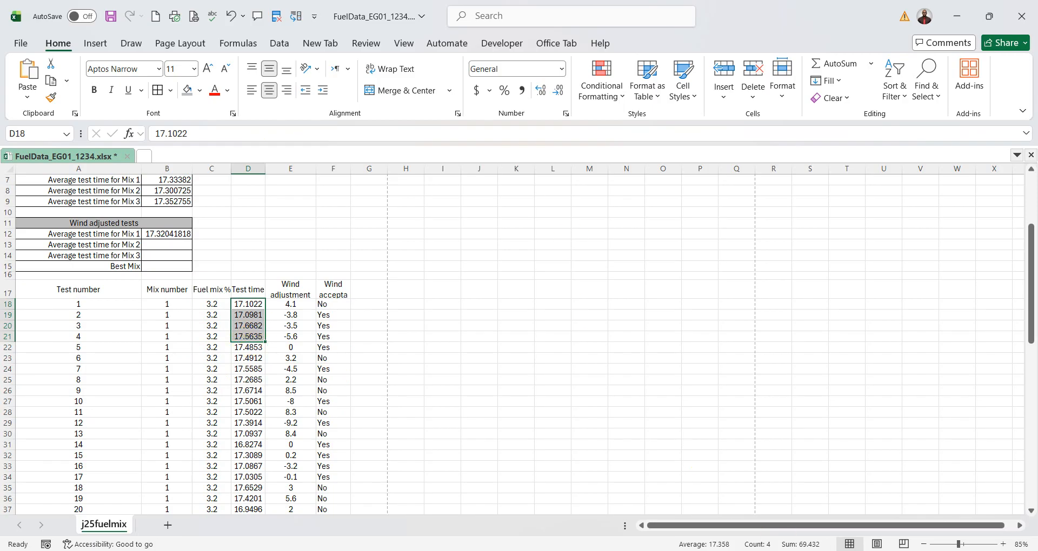
# - Switch to the question paper, put a tick beside question 12 and underline B13, "formula" and "average" in it
pyautogui.hotkey('alt', 'Tab')
pyautogui.scroll(-2, 394, 316)
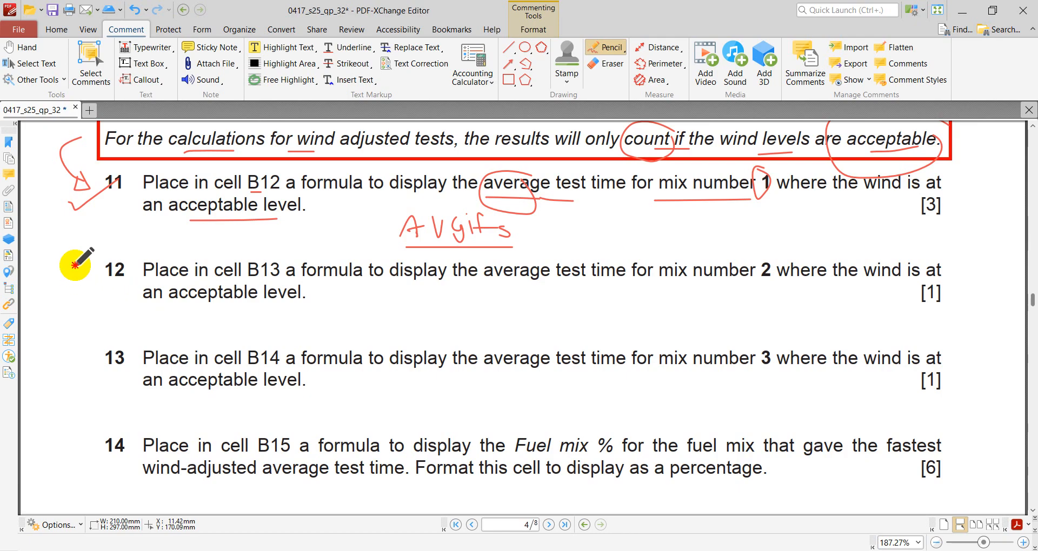
pyautogui.moveTo(76, 261); pyautogui.dragTo(100, 236)
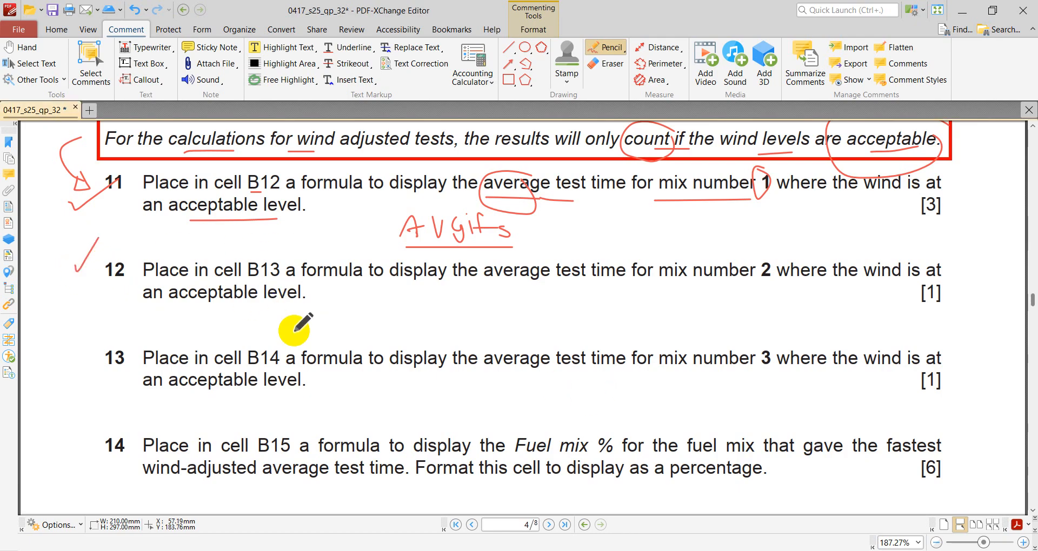
pyautogui.moveTo(258, 283); pyautogui.dragTo(365, 282)
pyautogui.moveTo(484, 291); pyautogui.dragTo(540, 295)
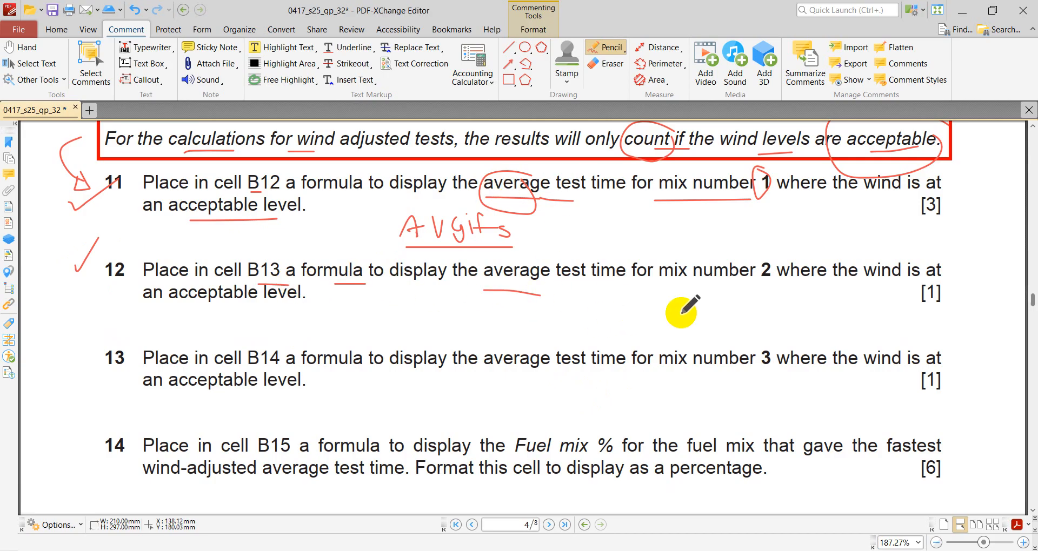
# - Underline "mix number", "wind is" and "acceptable level" in question 12, and circle the mix number 2
pyautogui.moveTo(665, 285); pyautogui.dragTo(727, 285)
pyautogui.moveTo(762, 255)
pyautogui.mouseDown()
pyautogui.moveTo(771, 269)
pyautogui.moveTo(772, 255)
pyautogui.mouseUp()
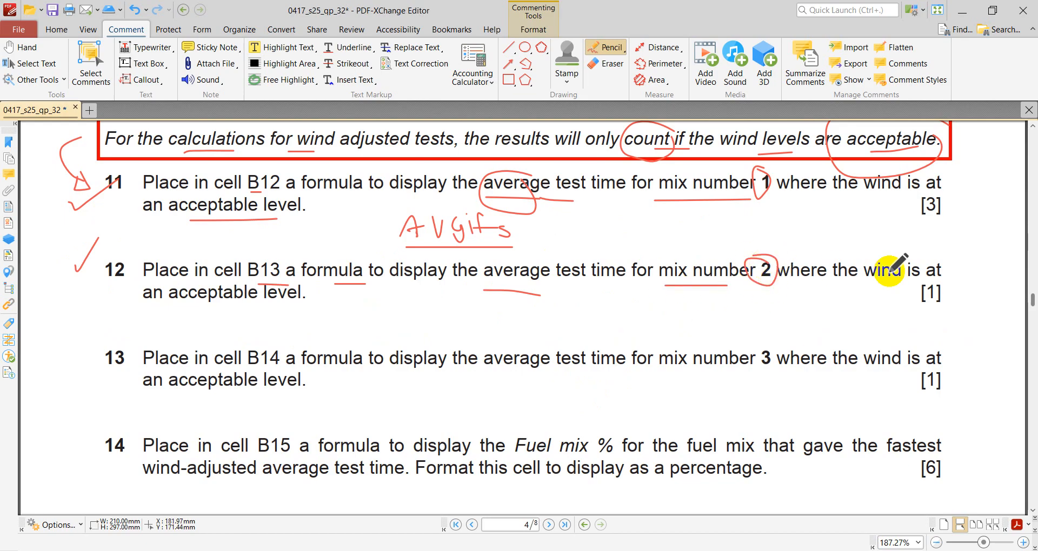
pyautogui.moveTo(872, 288); pyautogui.dragTo(910, 282)
pyautogui.moveTo(161, 310); pyautogui.dragTo(259, 310)
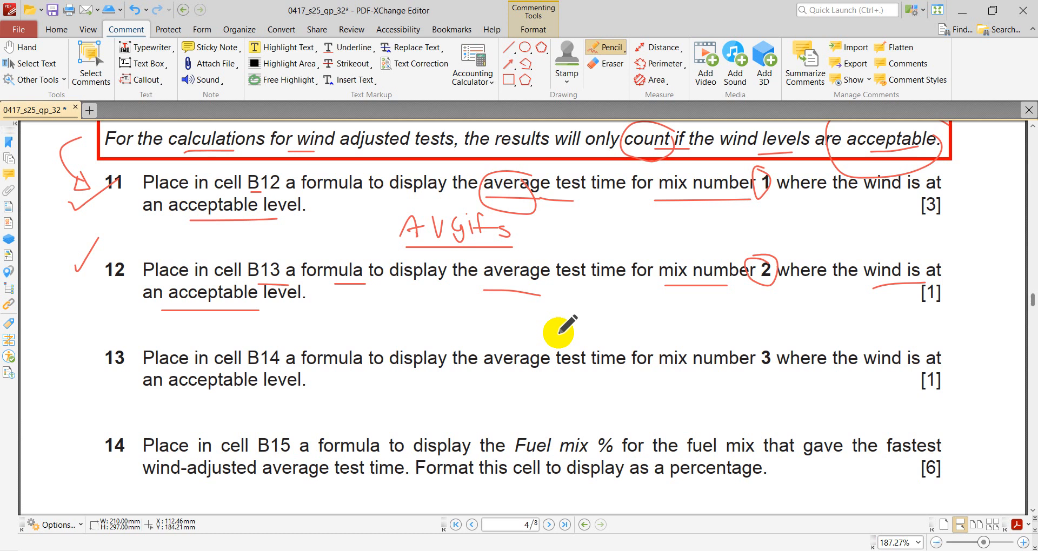
pyautogui.moveTo(277, 310); pyautogui.dragTo(289, 310)
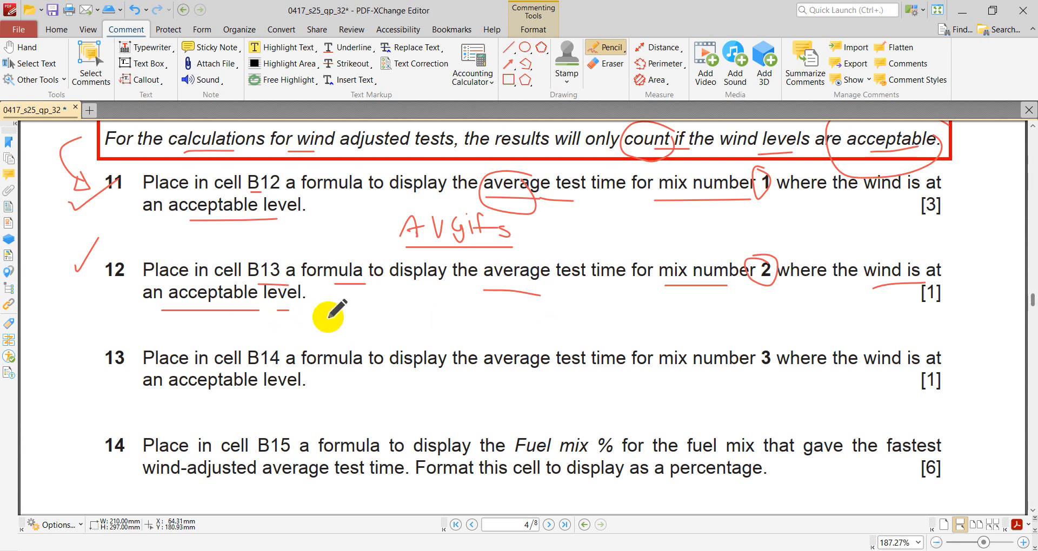
# - Switch to the Excel workbook and review the function arguments of the Mix 1 AVERAGEIFS formula in B12
pyautogui.hotkey('alt', 'Tab')
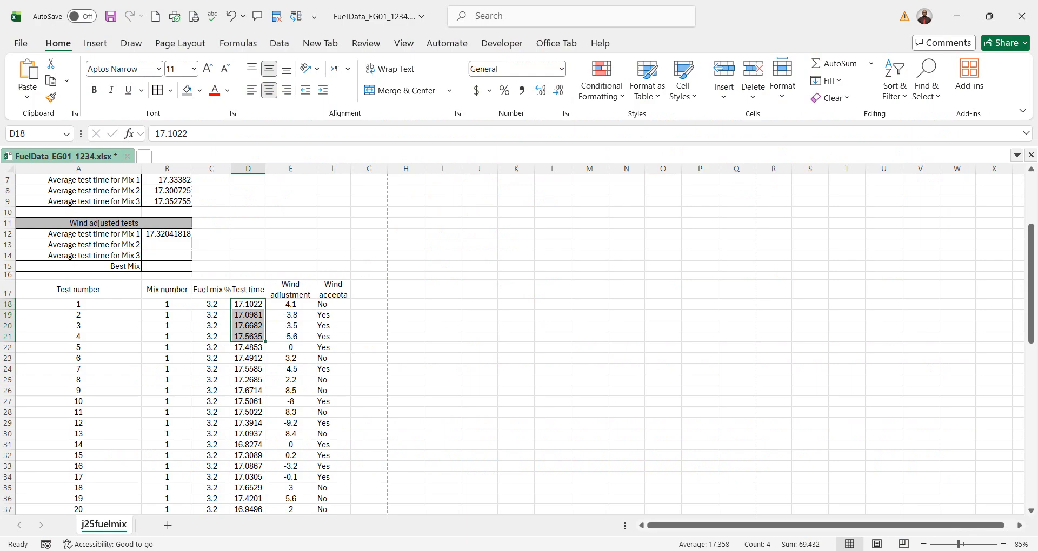
pyautogui.click(162, 246)
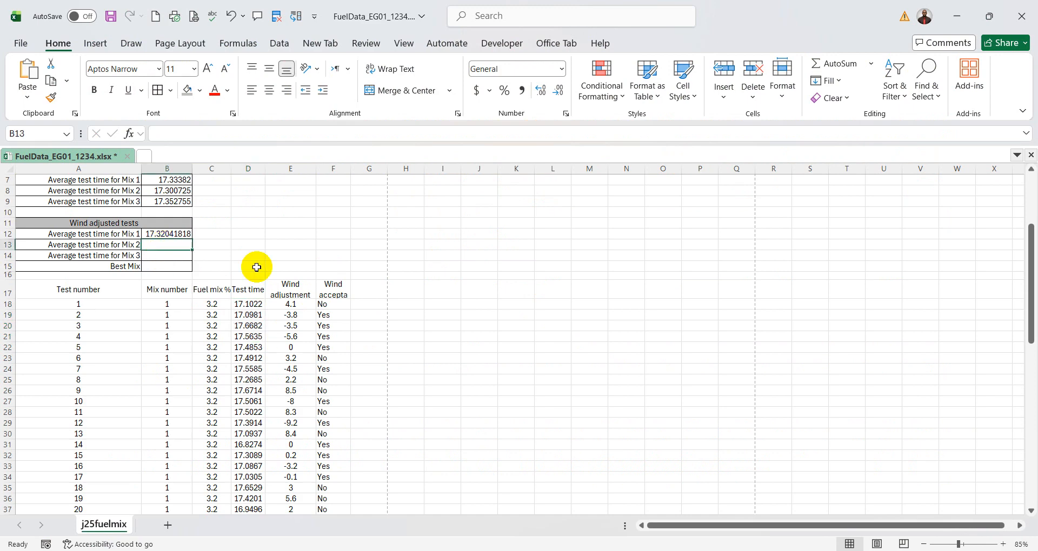
pyautogui.click(173, 233)
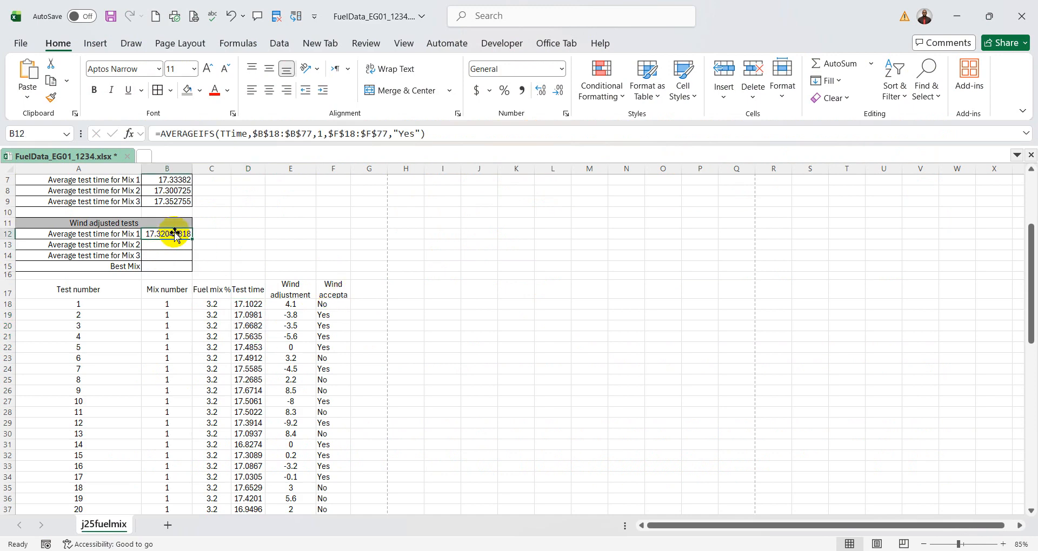
pyautogui.click(129, 134)
pyautogui.click(536, 238)
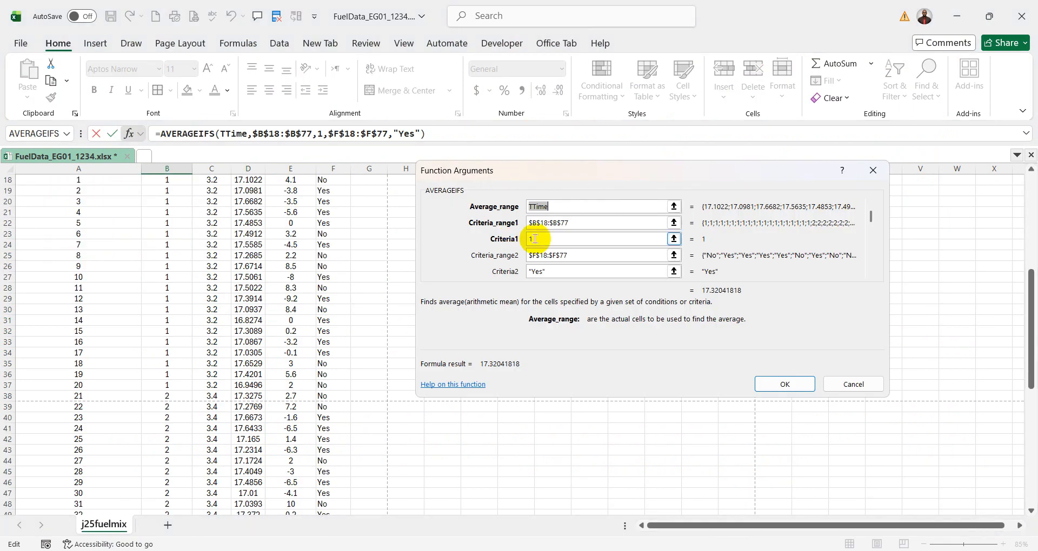
pyautogui.click(858, 384)
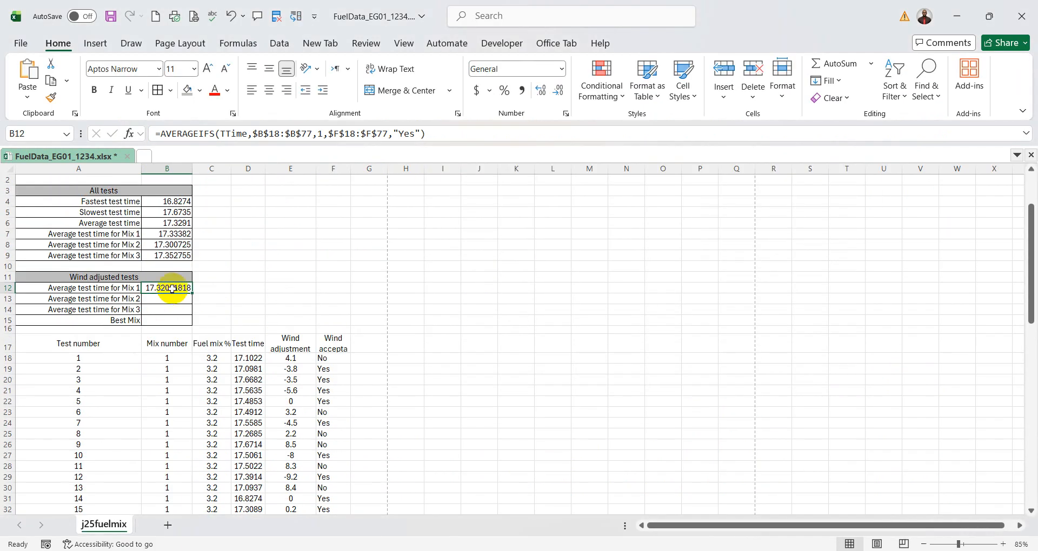
# - Fill the AVERAGEIFS formula from B12 down to B13 and set its Criteria1 argument to 2
pyautogui.moveTo(190, 292); pyautogui.dragTo(191, 301)
pyautogui.click(176, 299)
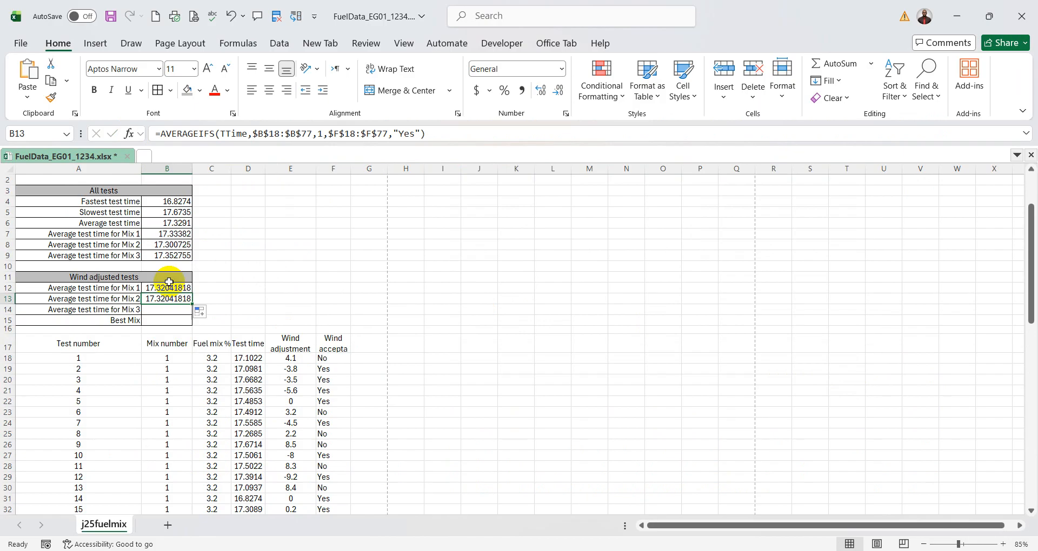
pyautogui.click(129, 133)
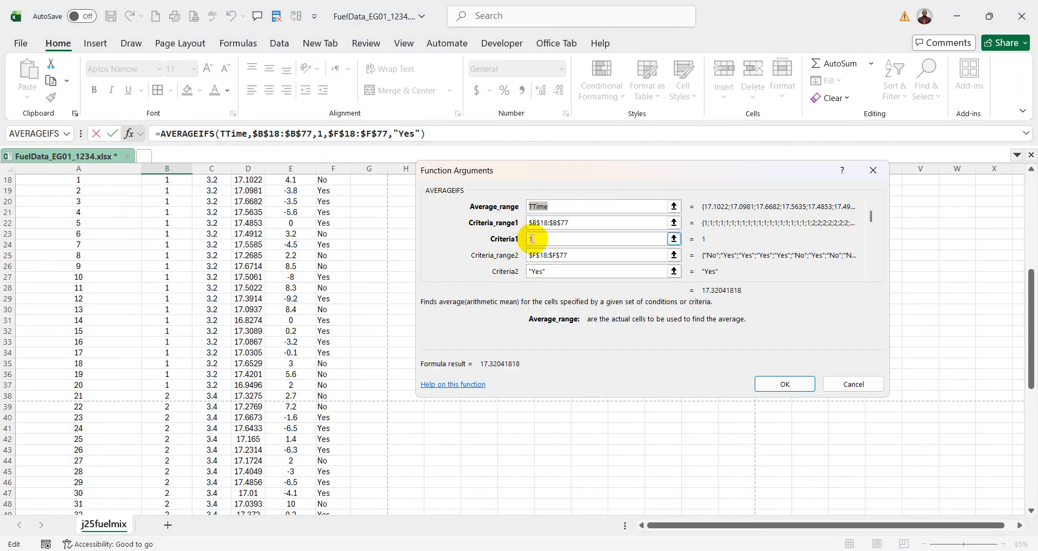
pyautogui.click(532, 239)
pyautogui.doubleClick(532, 240)
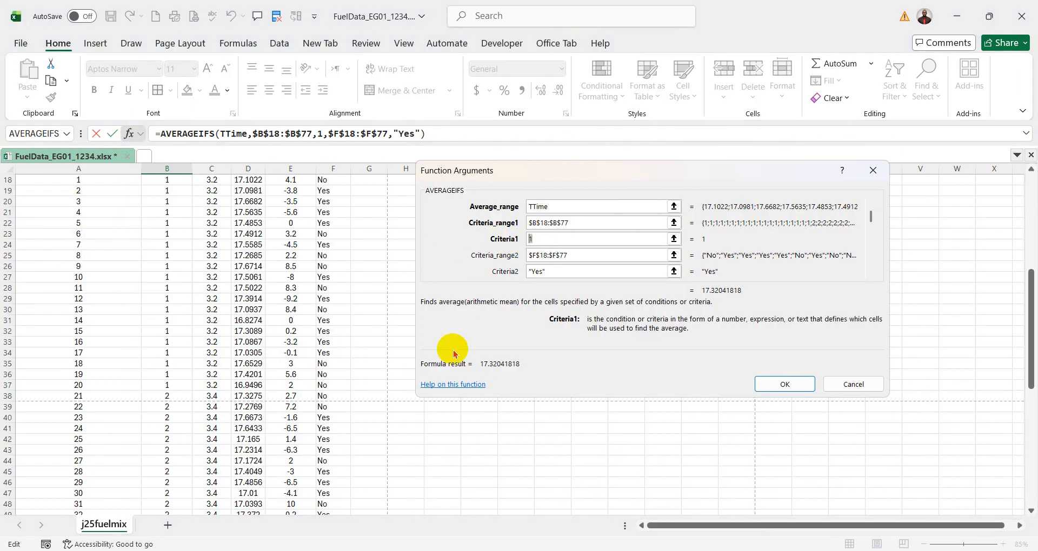
pyautogui.write('2')
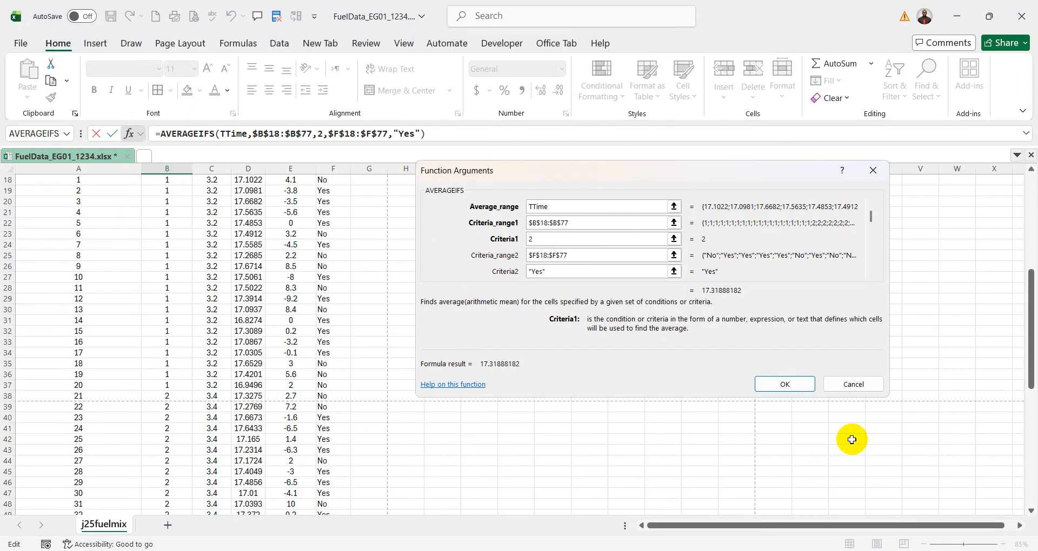
pyautogui.click(792, 384)
pyautogui.scroll(2, 440, 299)
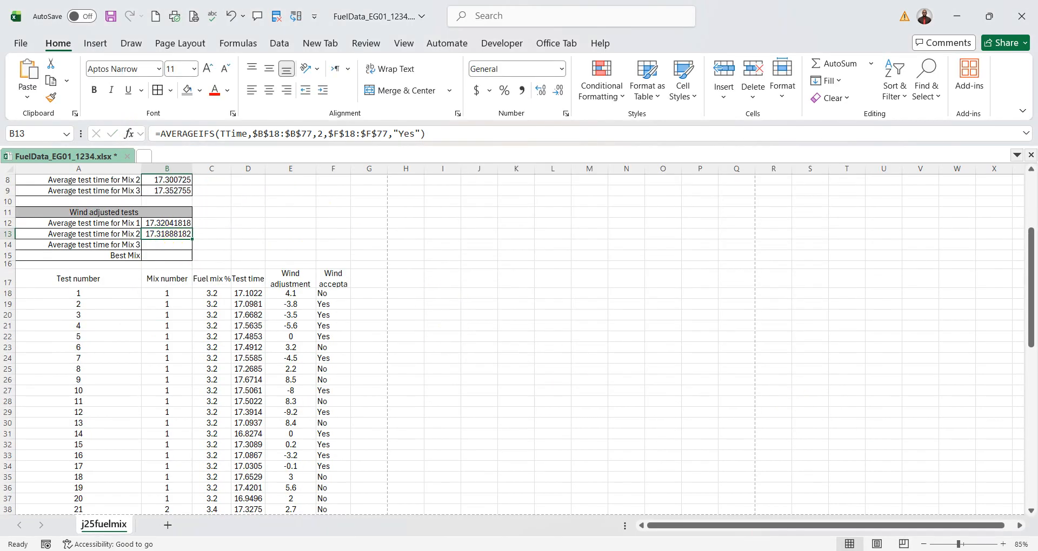
# - Switch to the question paper, tick question 13, circle mix number 3, and underline "formula", "average" and "wind is"
pyautogui.hotkey('alt', 'Tab')
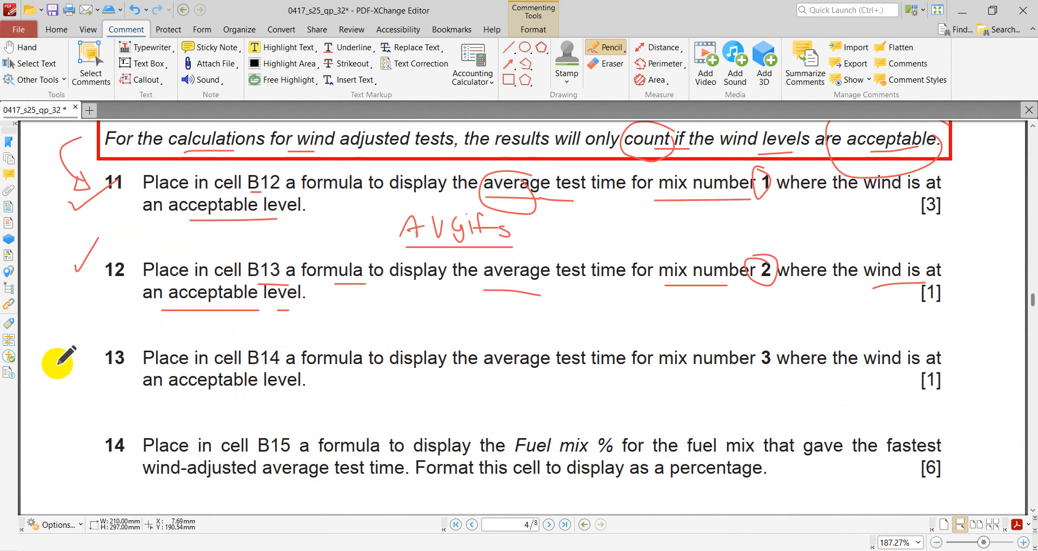
pyautogui.moveTo(58, 363); pyautogui.dragTo(101, 331)
pyautogui.moveTo(771, 341)
pyautogui.mouseDown()
pyautogui.moveTo(754, 373)
pyautogui.moveTo(763, 341)
pyautogui.mouseUp()
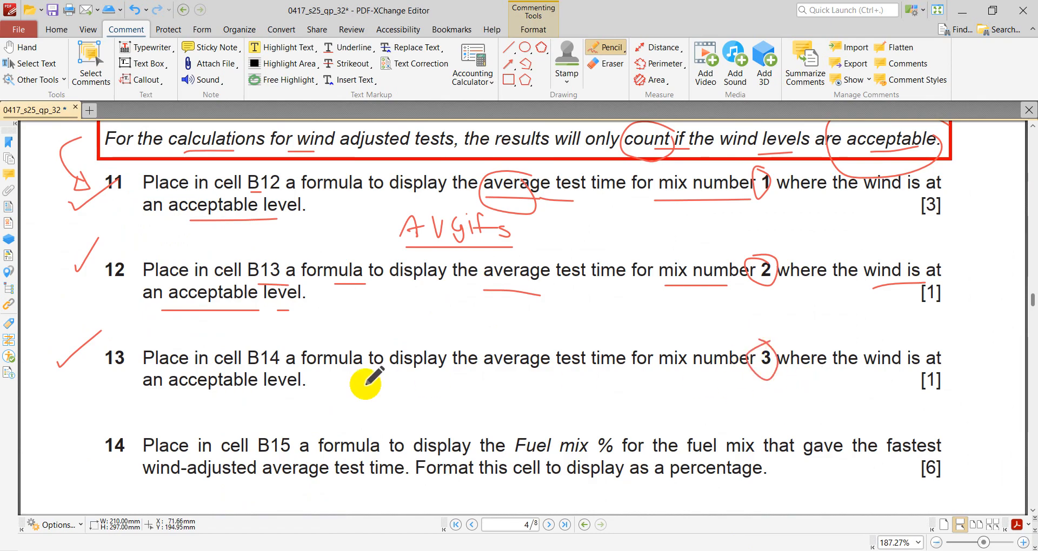
pyautogui.moveTo(311, 373); pyautogui.dragTo(385, 373)
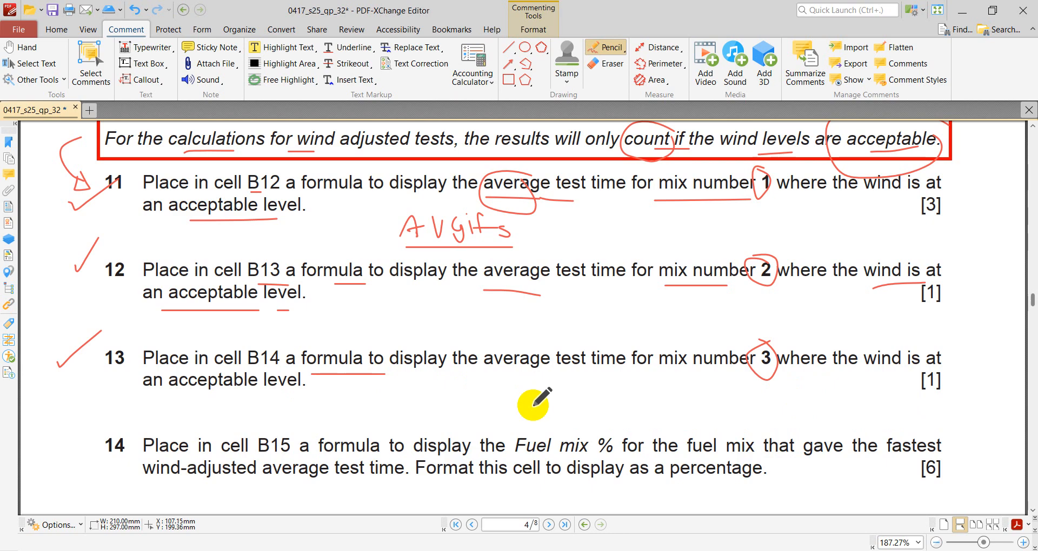
pyautogui.moveTo(501, 372); pyautogui.dragTo(569, 371)
pyautogui.moveTo(774, 380); pyautogui.dragTo(774, 348)
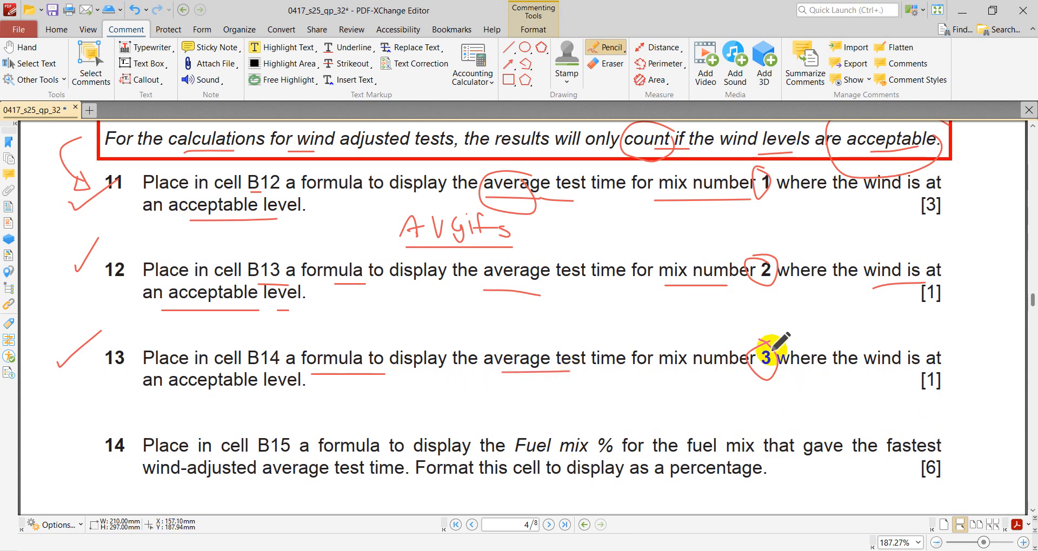
pyautogui.moveTo(862, 370); pyautogui.dragTo(941, 361)
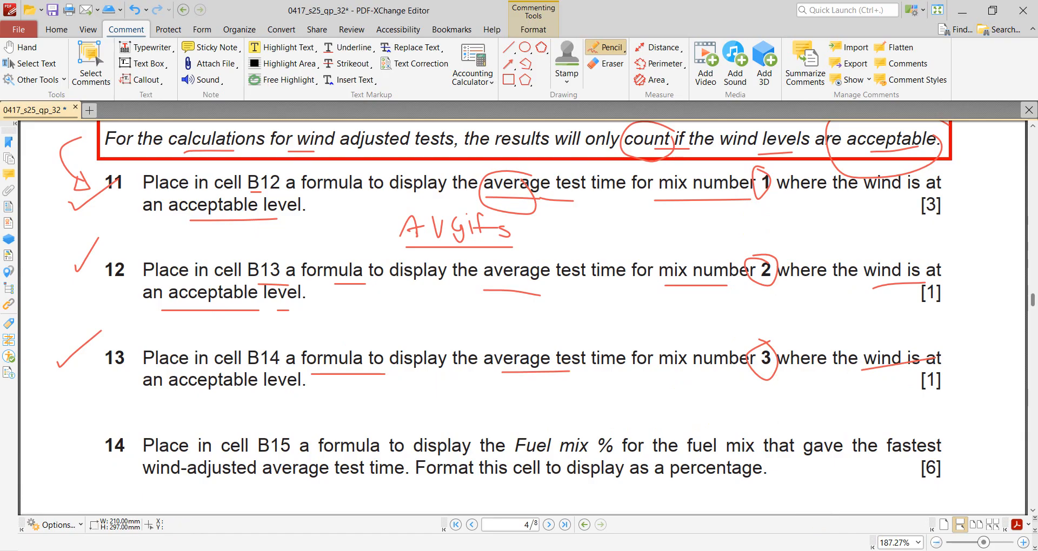
# - Return to the Excel workbook, fill the B13 formula down to B14 and set its Criteria1 argument to 3
pyautogui.hotkey('alt', 'Tab')
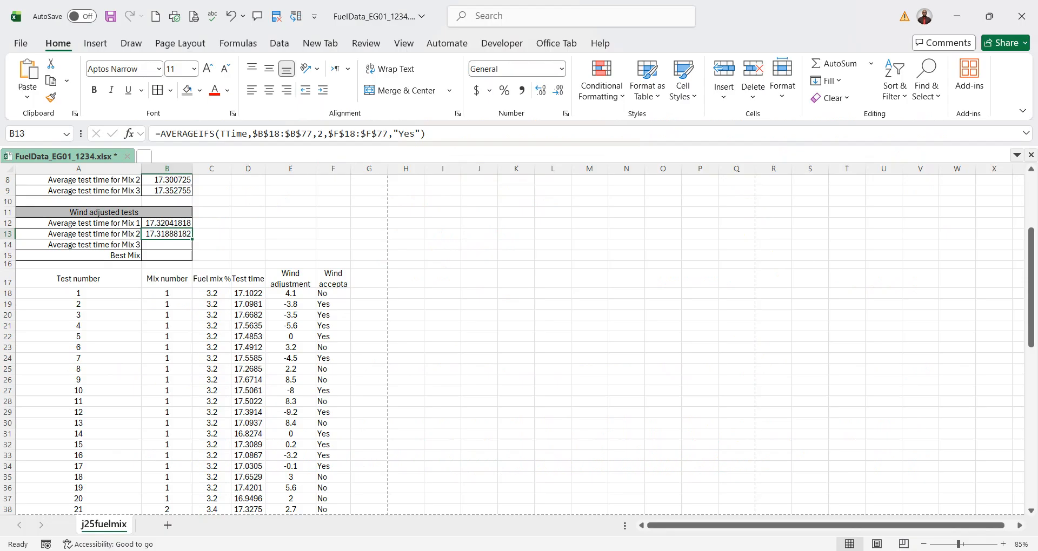
pyautogui.moveTo(193, 238); pyautogui.dragTo(193, 247)
pyautogui.click(178, 244)
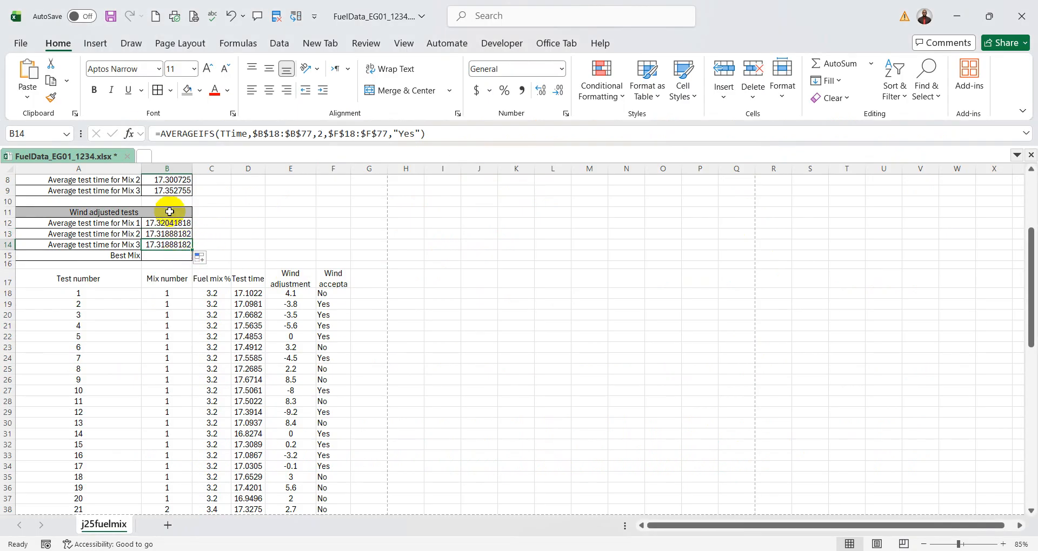
pyautogui.click(130, 133)
pyautogui.click(537, 239)
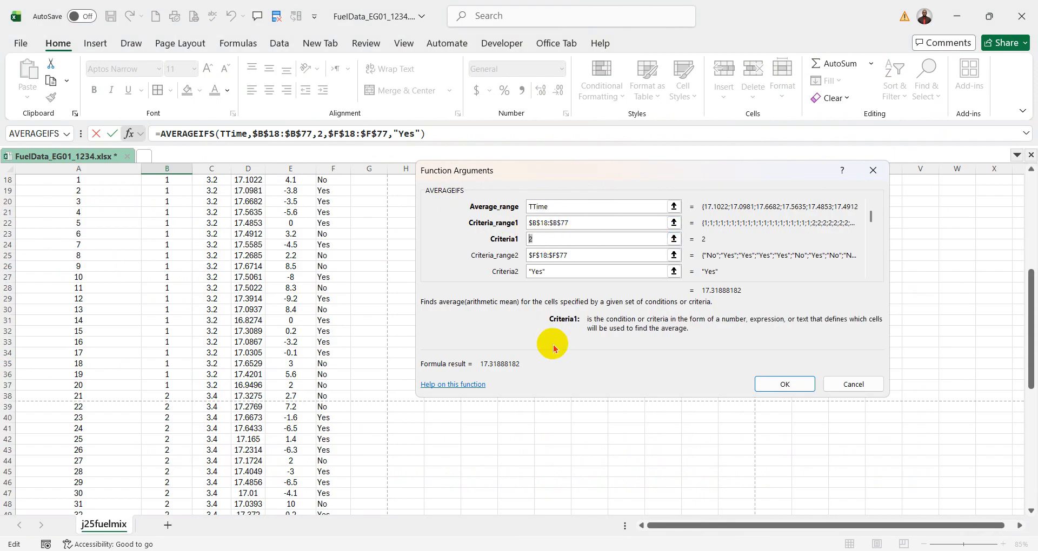
pyautogui.write('3')
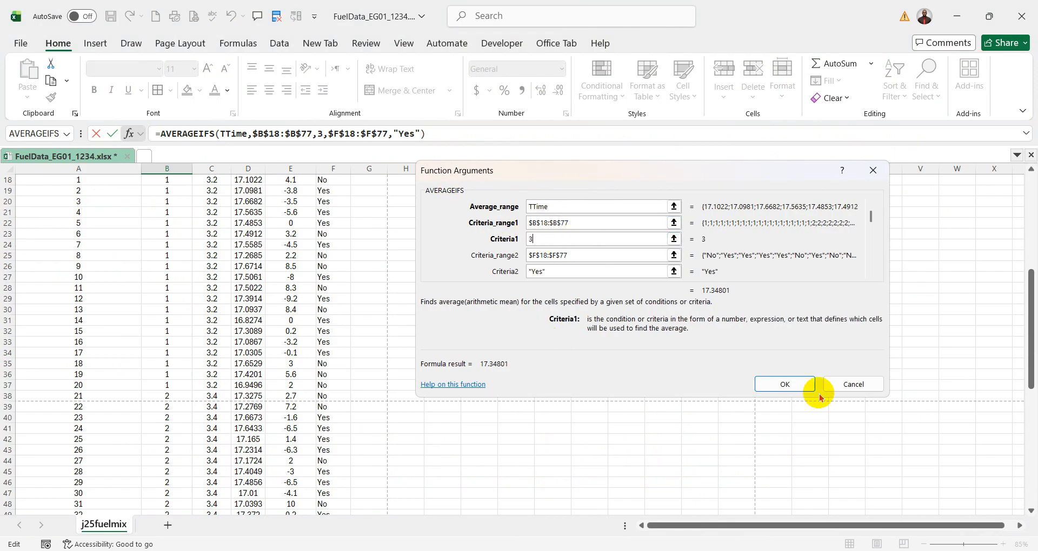
pyautogui.click(781, 383)
pyautogui.scroll(3, 603, 362)
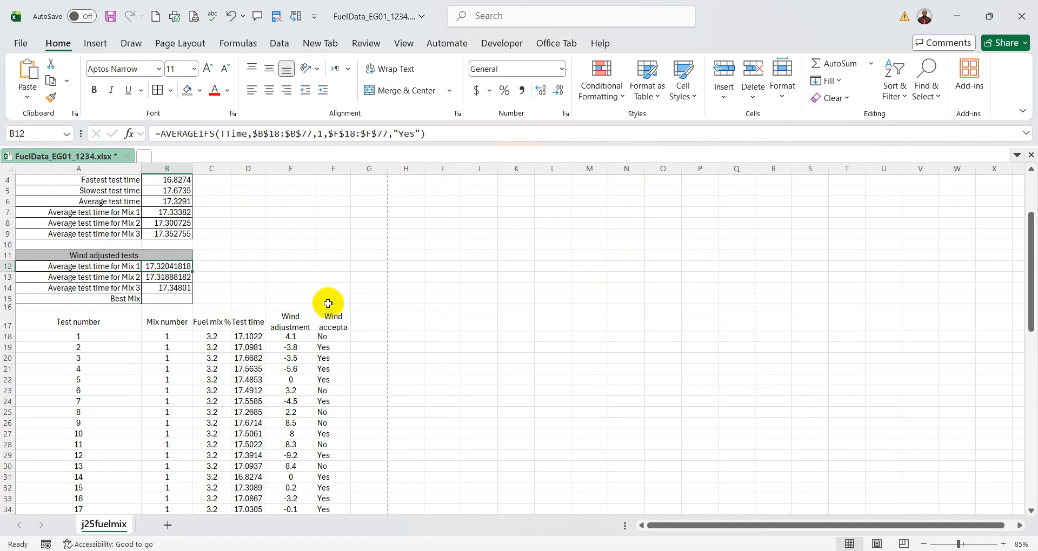
# - Review the wind-adjusted average formulas in B12:B14 against the mix number, wind adjustment and wind acceptability columns
pyautogui.click(162, 280)
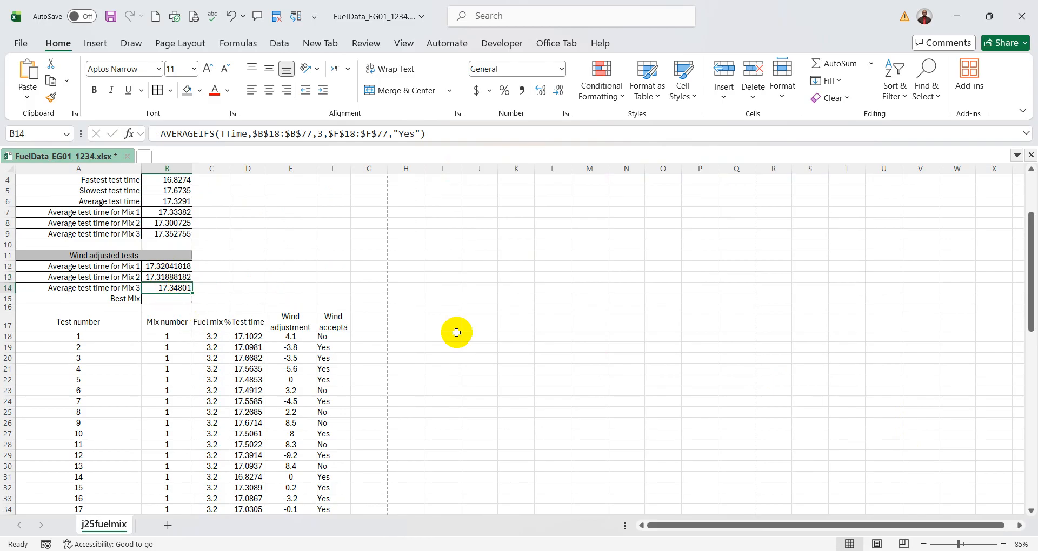
pyautogui.moveTo(163, 336); pyautogui.dragTo(158, 409)
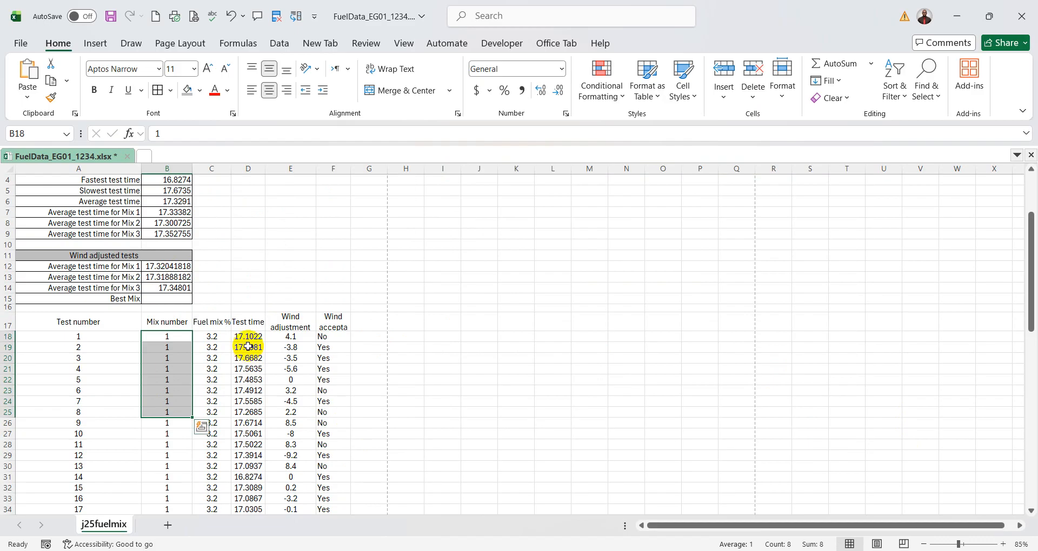
pyautogui.moveTo(293, 339); pyautogui.dragTo(287, 387)
pyautogui.moveTo(331, 336); pyautogui.dragTo(333, 380)
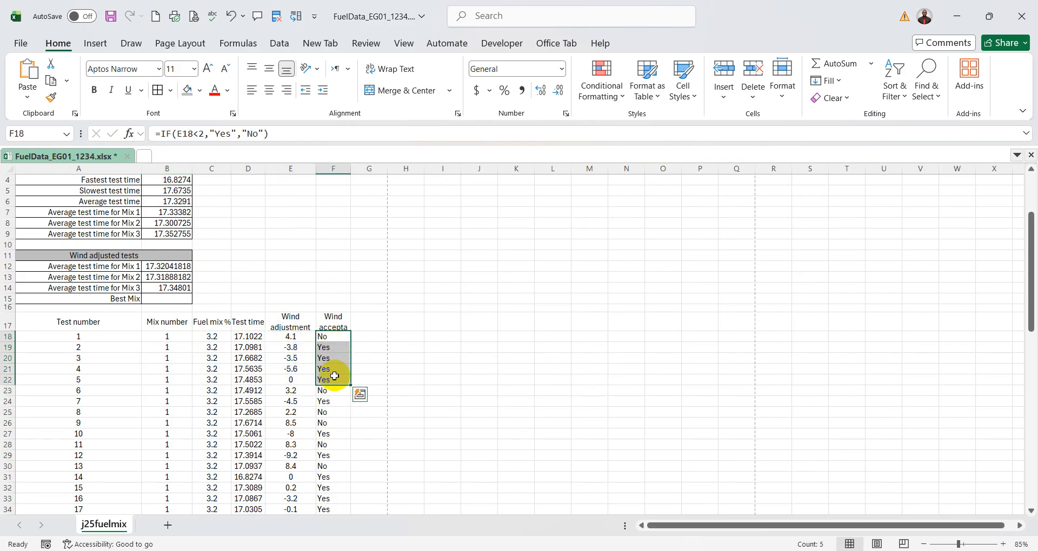
pyautogui.click(182, 267)
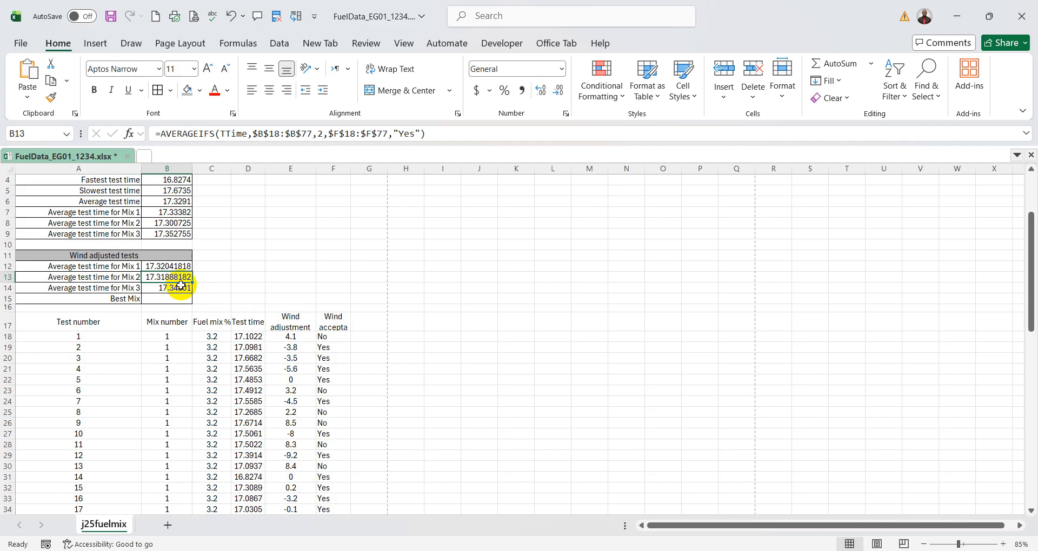
pyautogui.click(180, 287)
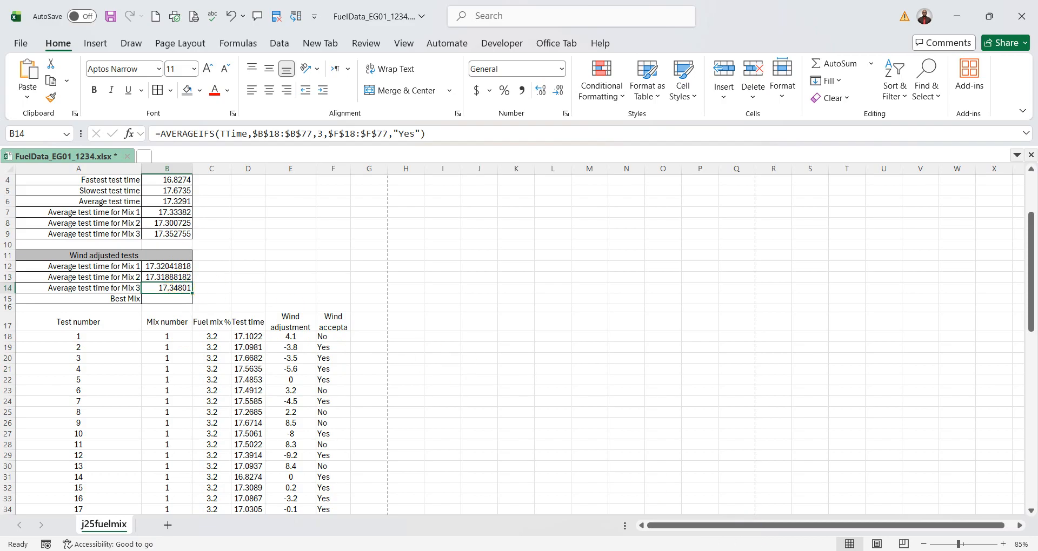
# - Switch to the question paper, tick question 14, underline its key phrases and circle the [6] mark allocation
pyautogui.hotkey('alt', 'Tab')
pyautogui.scroll(-2, 394, 316)
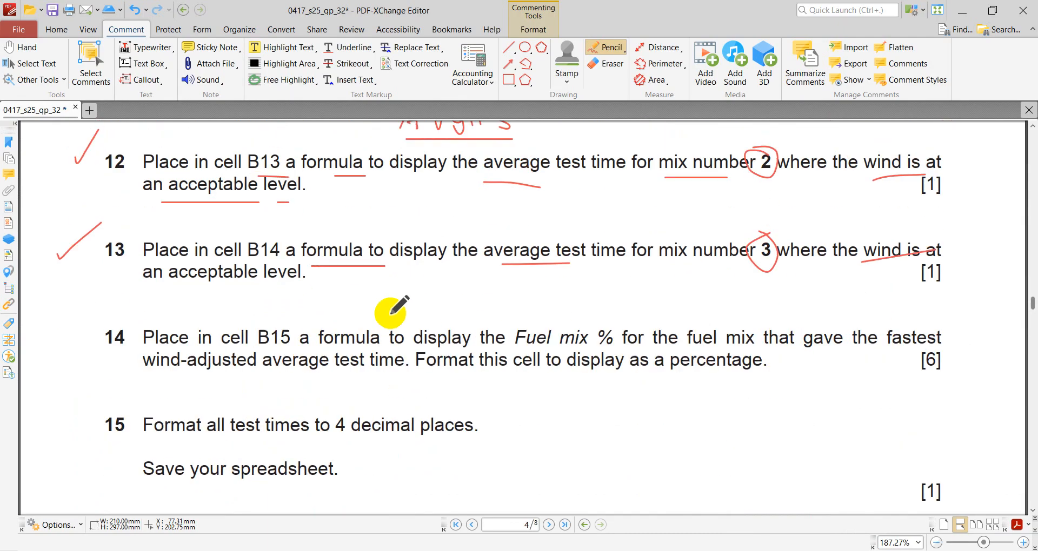
pyautogui.scroll(-1, 387, 310)
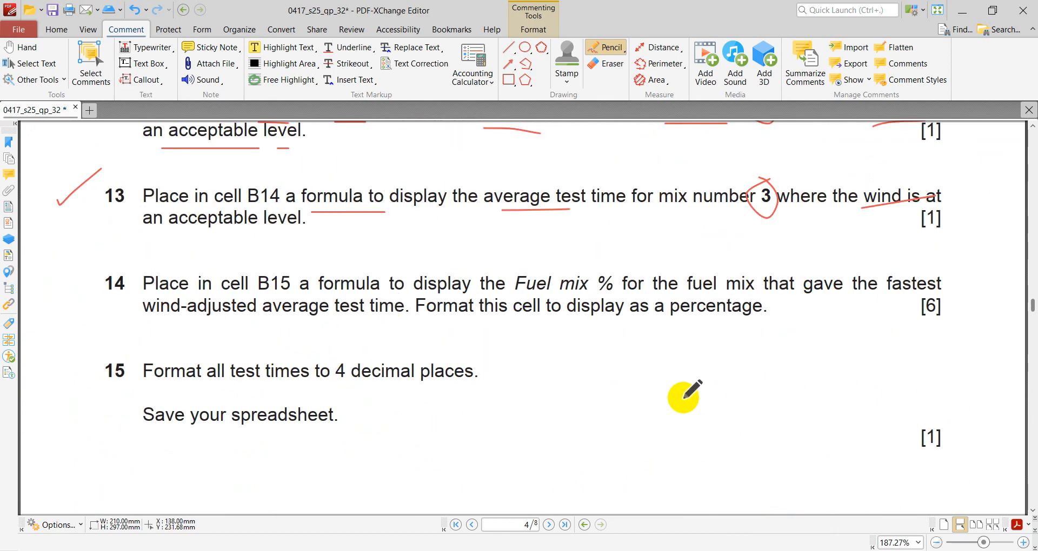
pyautogui.moveTo(63, 271); pyautogui.dragTo(100, 244)
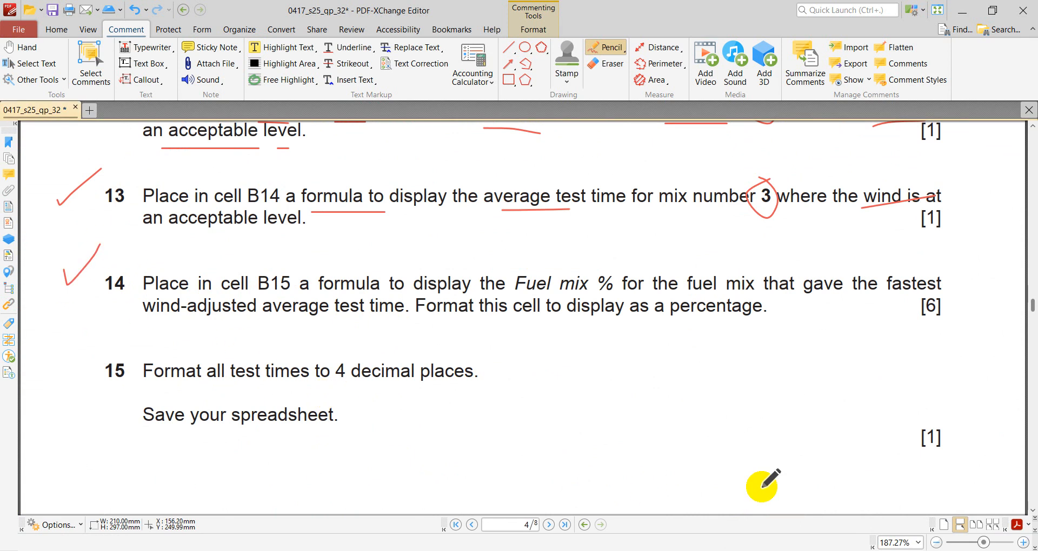
pyautogui.moveTo(951, 295)
pyautogui.mouseDown()
pyautogui.moveTo(911, 309)
pyautogui.moveTo(954, 317)
pyautogui.moveTo(949, 296)
pyautogui.mouseUp()
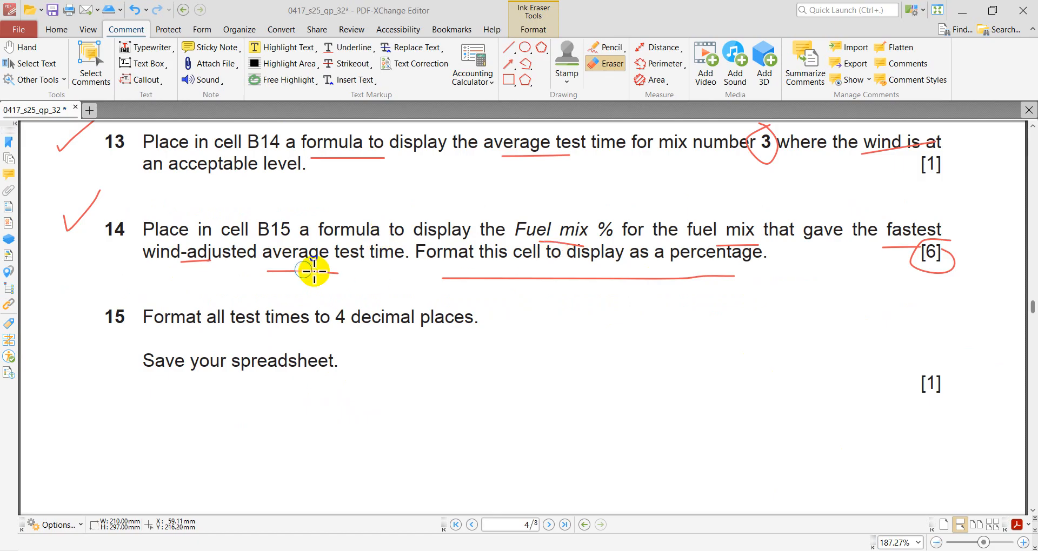
# - Return to the Excel workbook and examine the mix numbers, fuel mix percentages and wind-adjusted averages needed for Best Mix in B15
pyautogui.hotkey('alt', 'Tab')
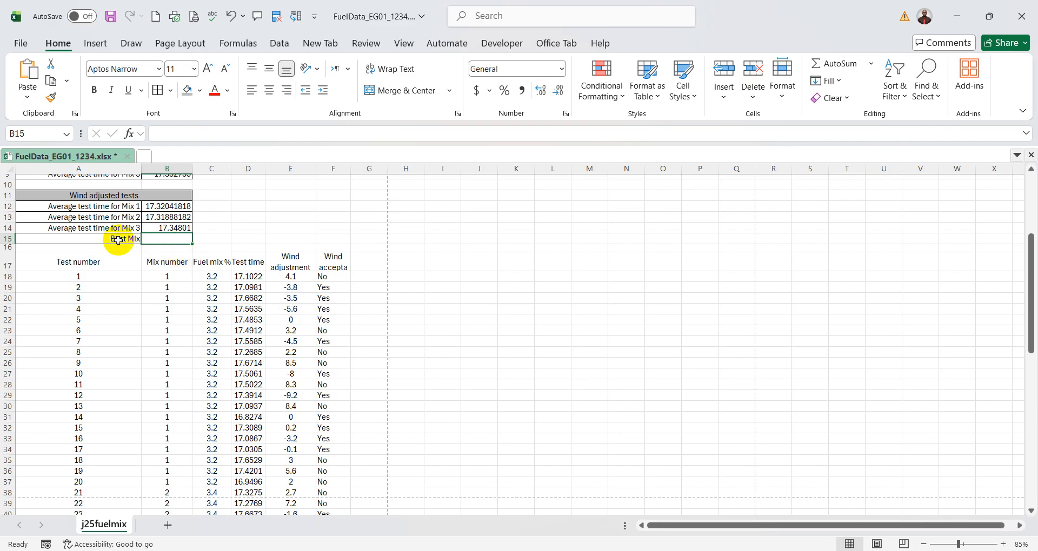
pyautogui.moveTo(170, 276); pyautogui.dragTo(174, 361)
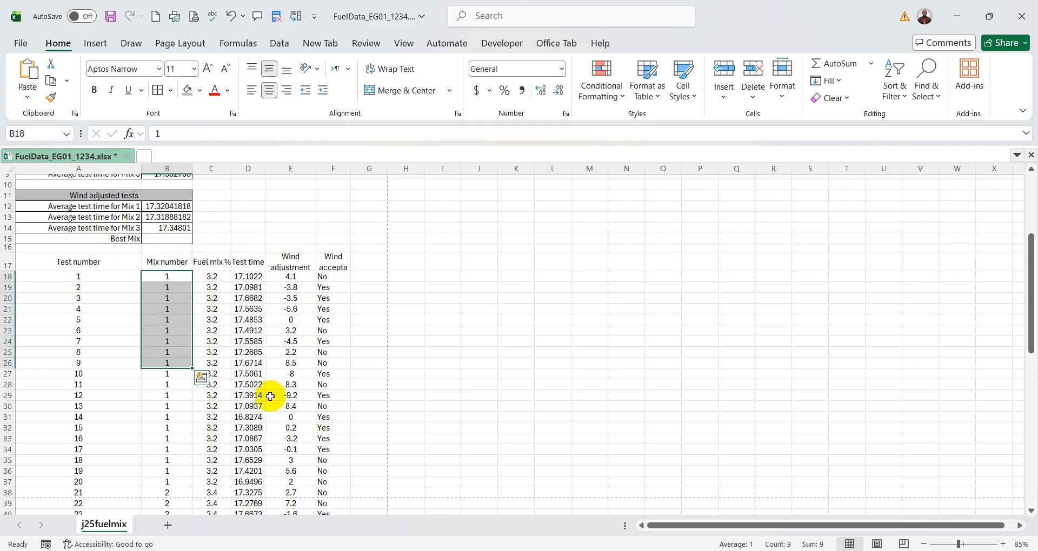
pyautogui.moveTo(212, 276); pyautogui.dragTo(231, 352)
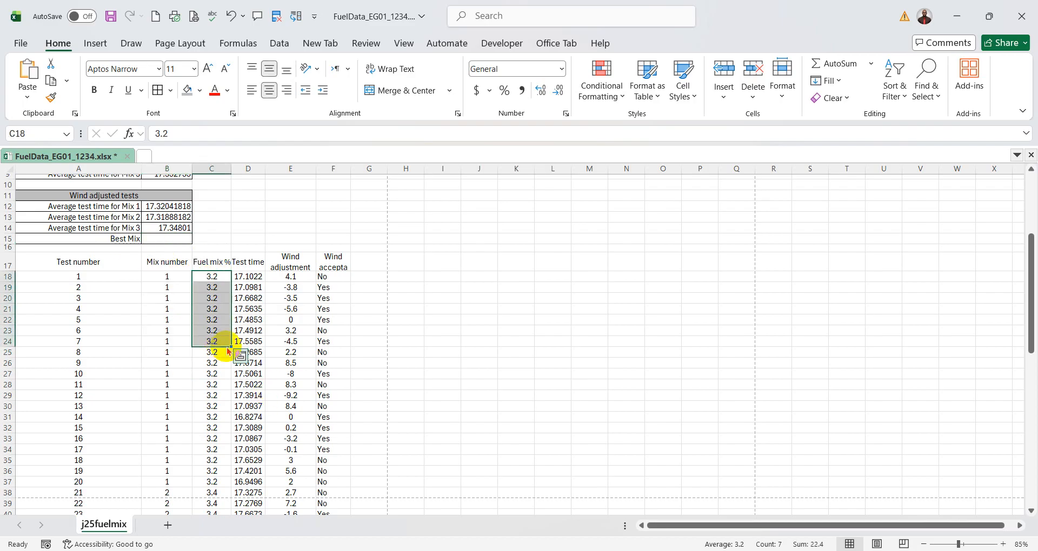
pyautogui.click(459, 368)
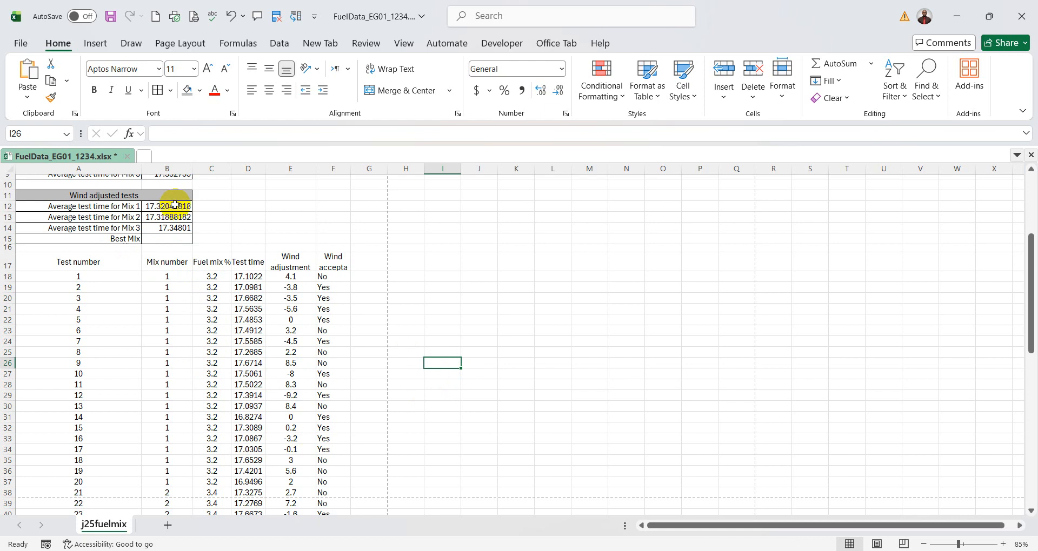
pyautogui.moveTo(175, 205); pyautogui.dragTo(174, 227)
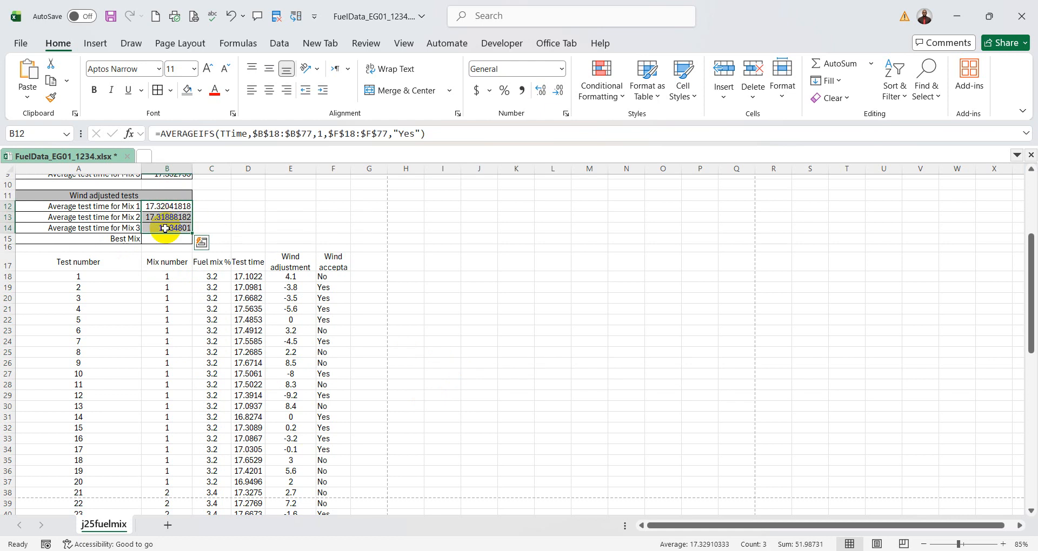
pyautogui.moveTo(165, 277); pyautogui.dragTo(193, 385)
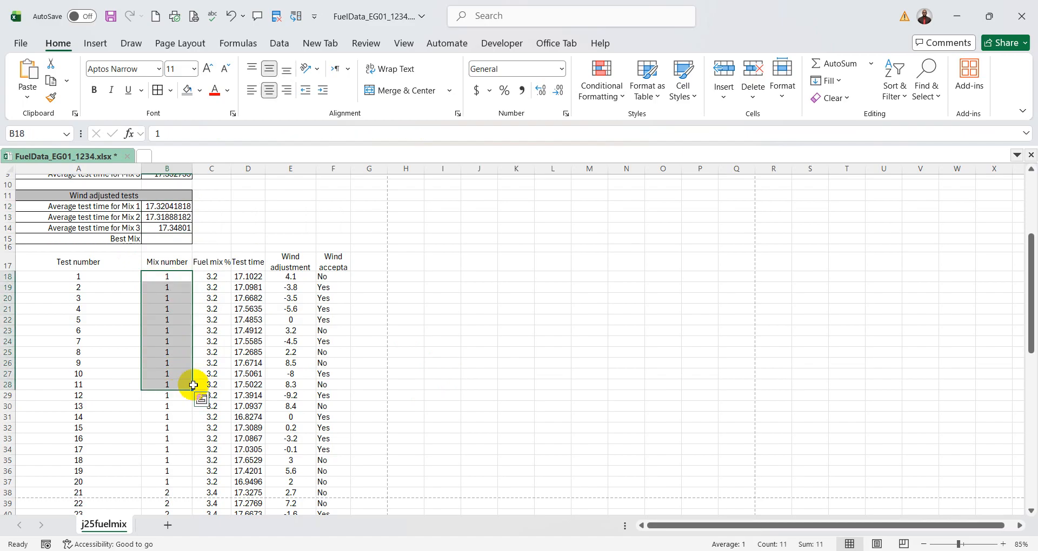
# - Examine which fuel mix percentage belongs to each mix number across the test rows, ending on the empty Best Mix cell B15
pyautogui.moveTo(213, 276); pyautogui.dragTo(212, 342)
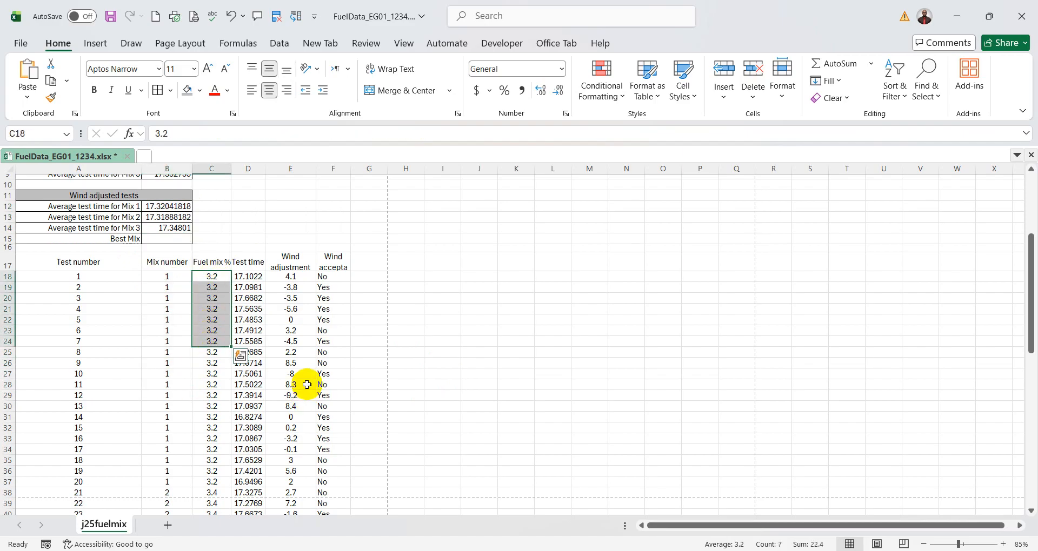
pyautogui.scroll(-8, 271, 387)
pyautogui.moveTo(165, 277); pyautogui.dragTo(170, 352)
pyautogui.moveTo(208, 265); pyautogui.dragTo(167, 406)
pyautogui.scroll(-5, 200, 400)
pyautogui.moveTo(211, 341); pyautogui.dragTo(211, 396)
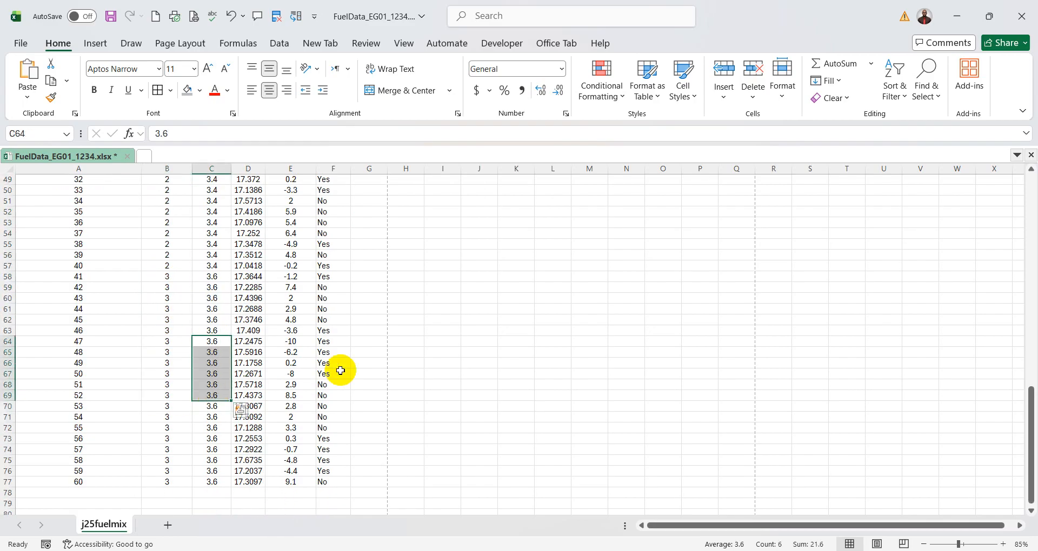
pyautogui.scroll(16, 340, 371)
pyautogui.click(187, 401)
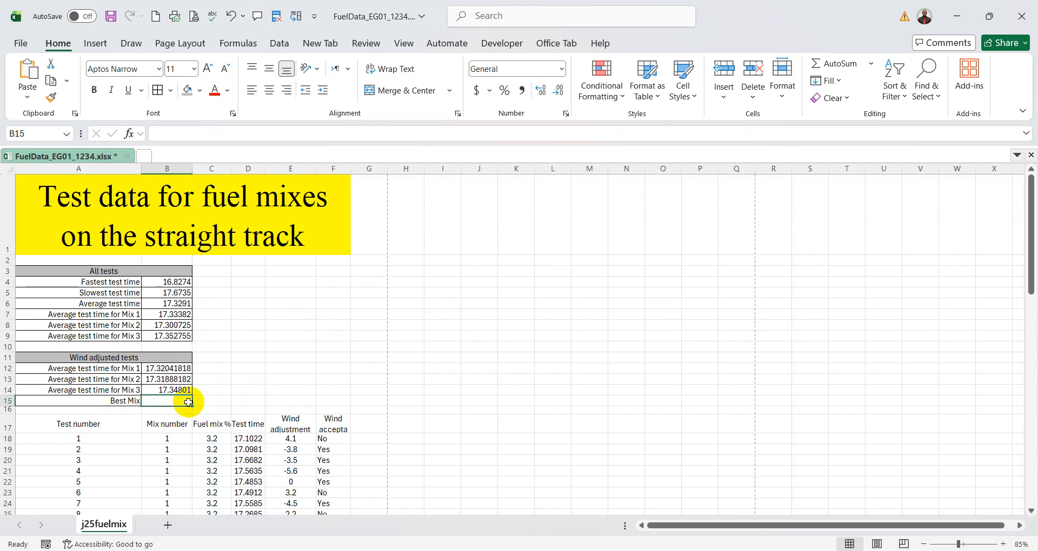
# - Check question 14's mark allocation in the paper, and relate the B12:B14 averages to the mix number and fuel mix columns in Excel
pyautogui.hotkey('alt', 'Tab')
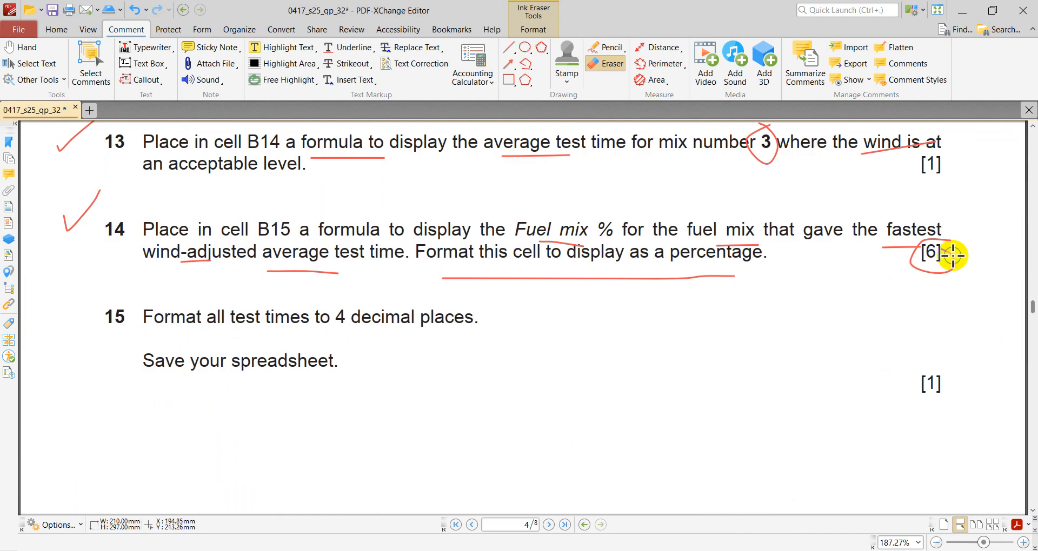
pyautogui.hotkey('alt', 'Tab')
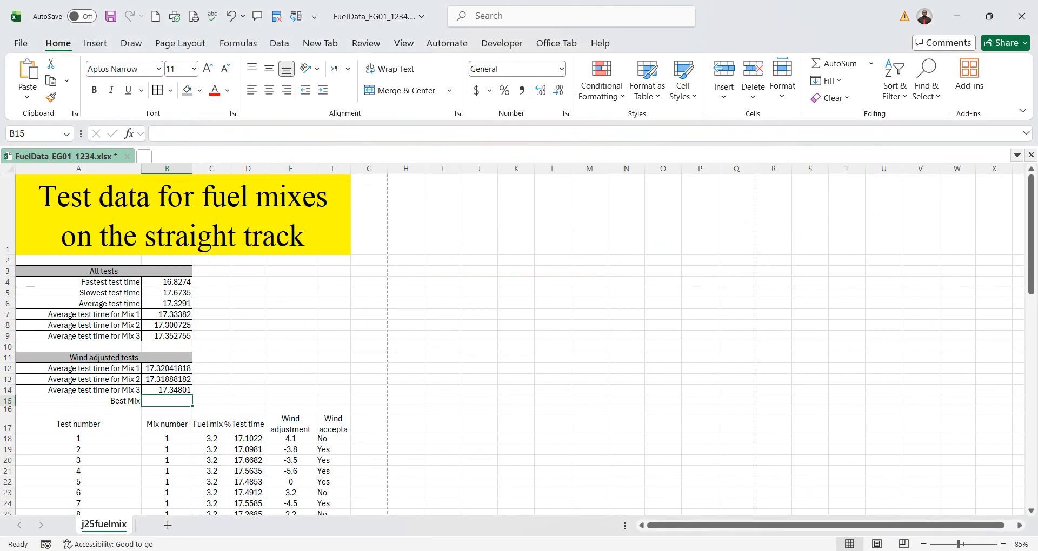
pyautogui.moveTo(168, 370); pyautogui.dragTo(171, 388)
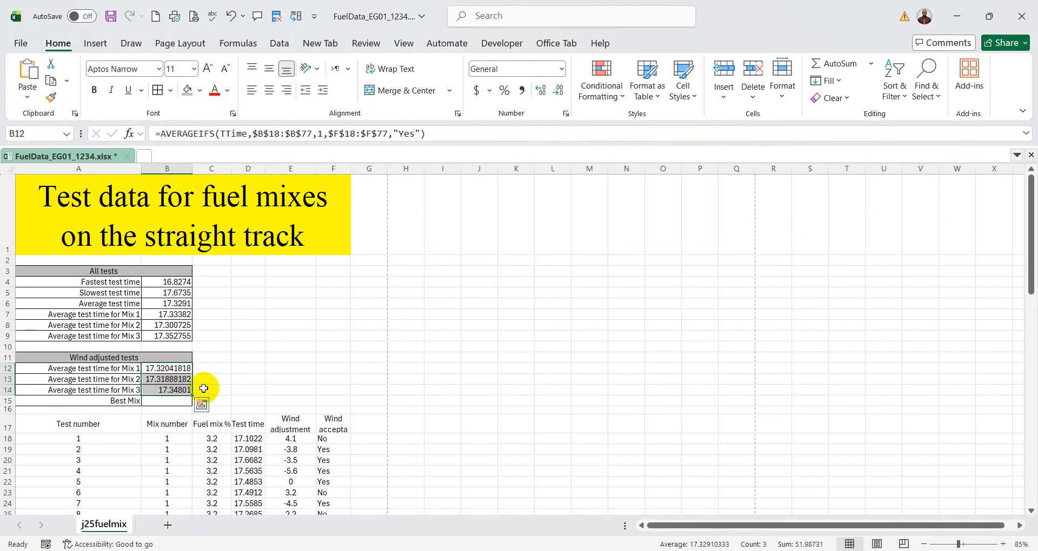
pyautogui.scroll(-1, 298, 378)
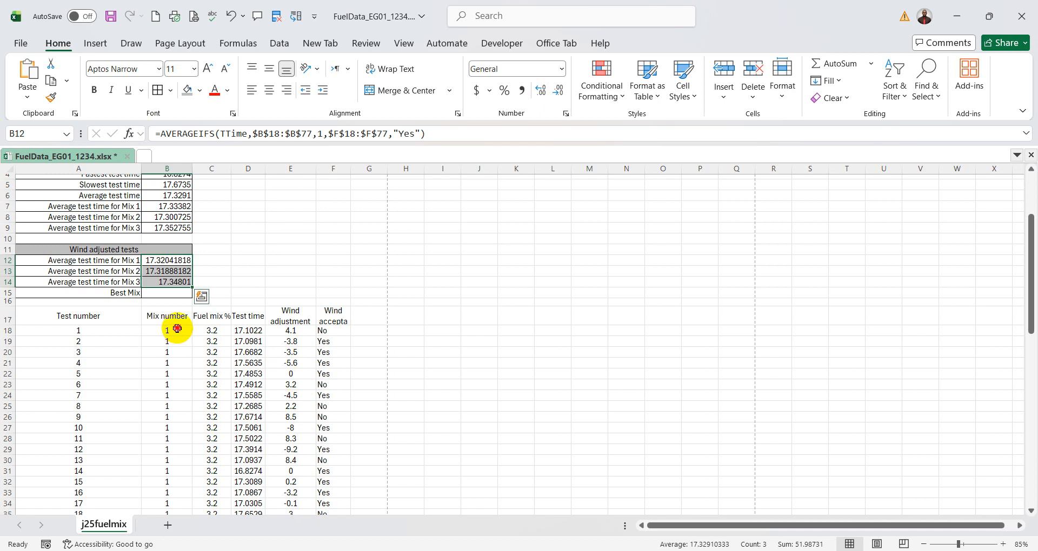
pyautogui.moveTo(176, 331); pyautogui.dragTo(167, 426)
pyautogui.moveTo(216, 331); pyautogui.dragTo(213, 395)
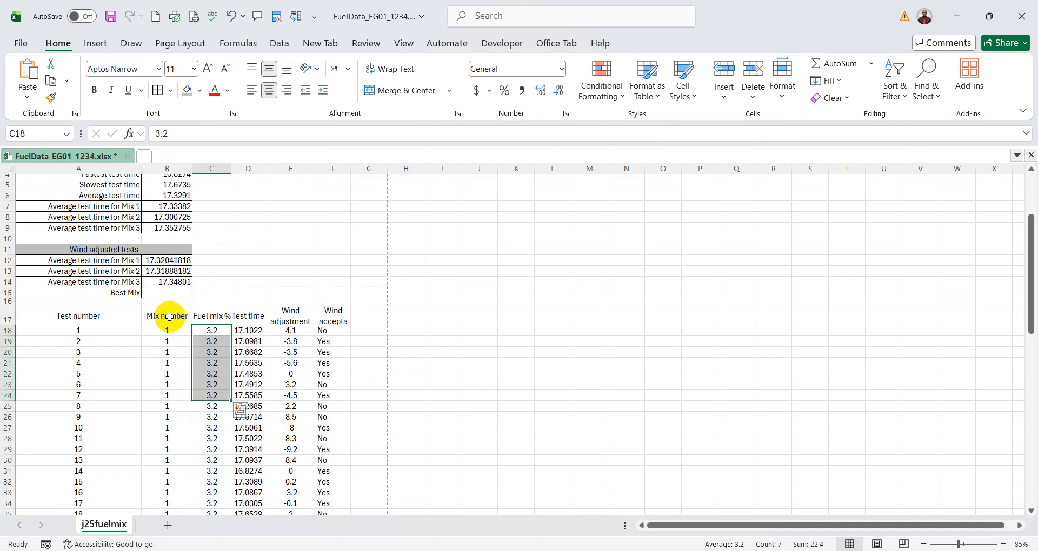
pyautogui.click(171, 292)
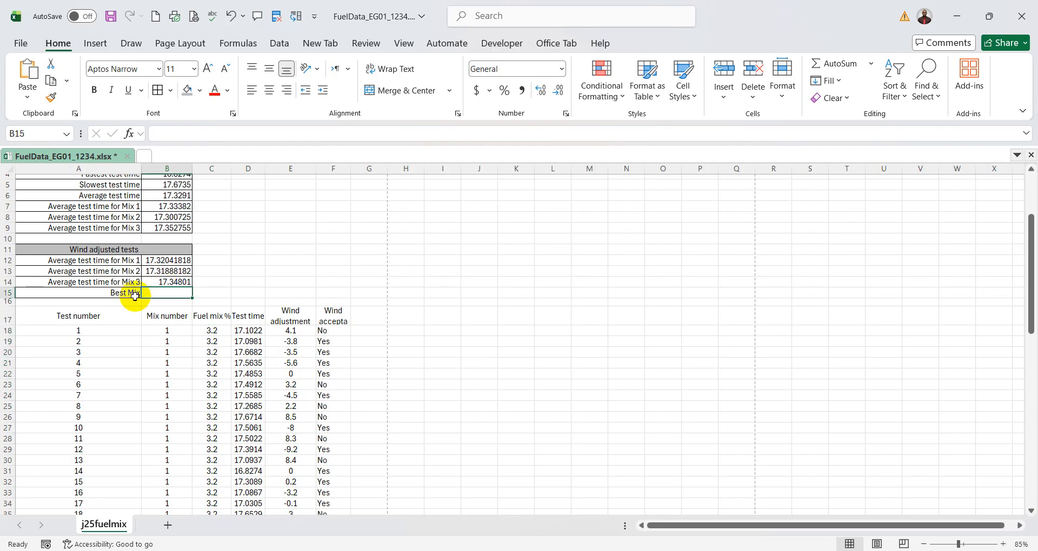
# - Switch to the question paper and compare question 14's fastest-time wording with the fastest test time formula in question 4
pyautogui.hotkey('alt', 'Tab')
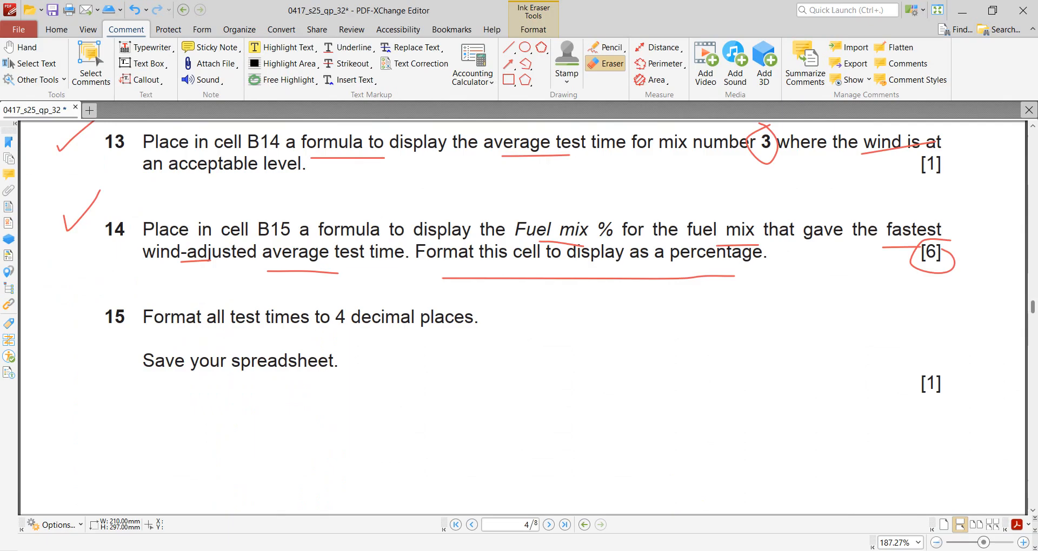
pyautogui.scroll(12, 871, 273)
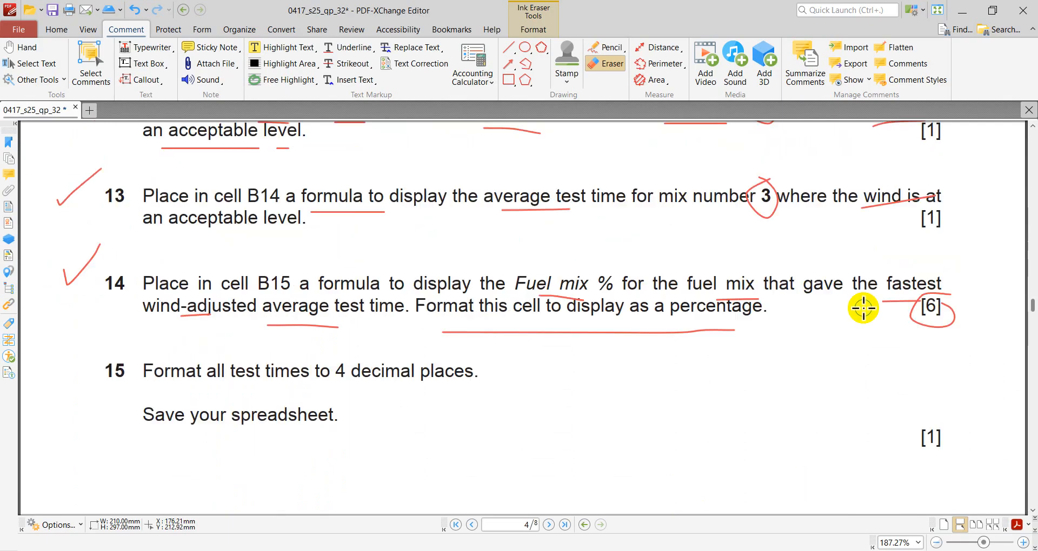
pyautogui.scroll(10, 863, 305)
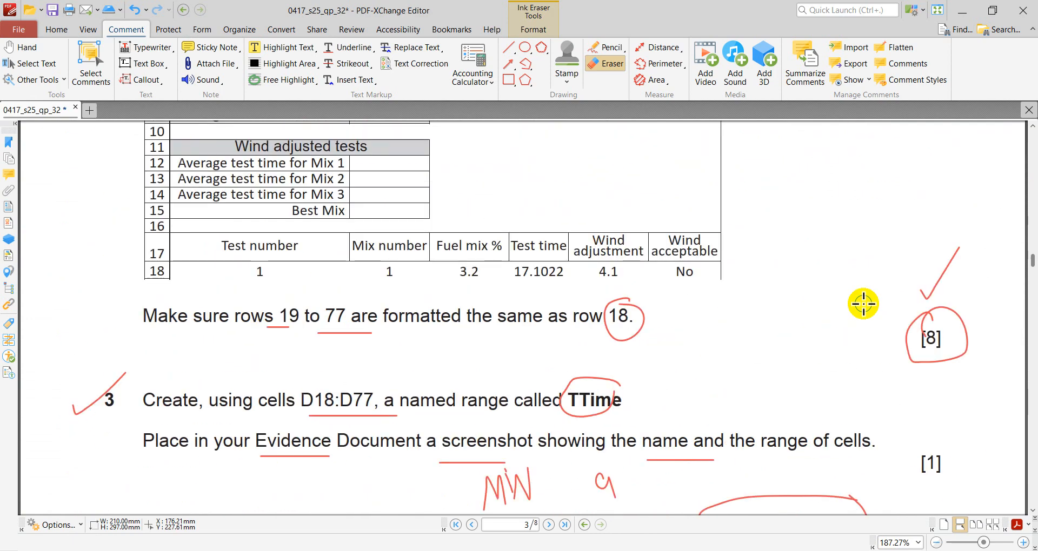
pyautogui.scroll(-4, 864, 304)
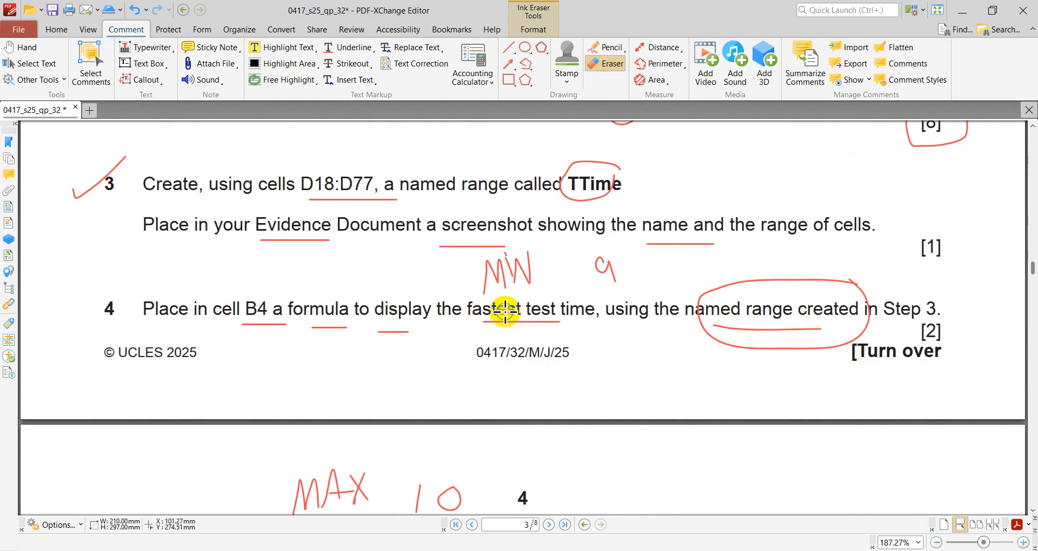
pyautogui.scroll(-20, 748, 285)
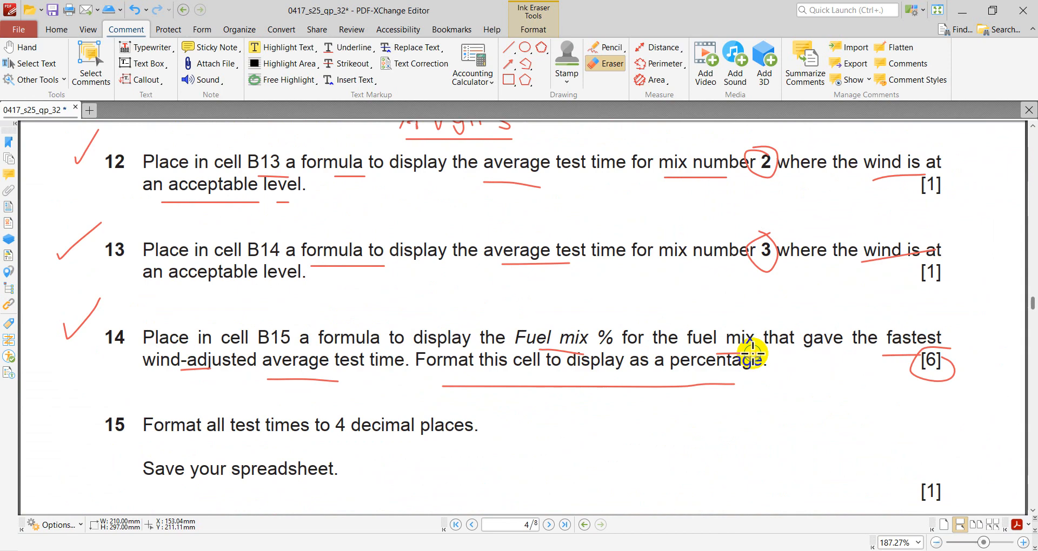
pyautogui.scroll(-6, 752, 352)
pyautogui.scroll(5, 749, 352)
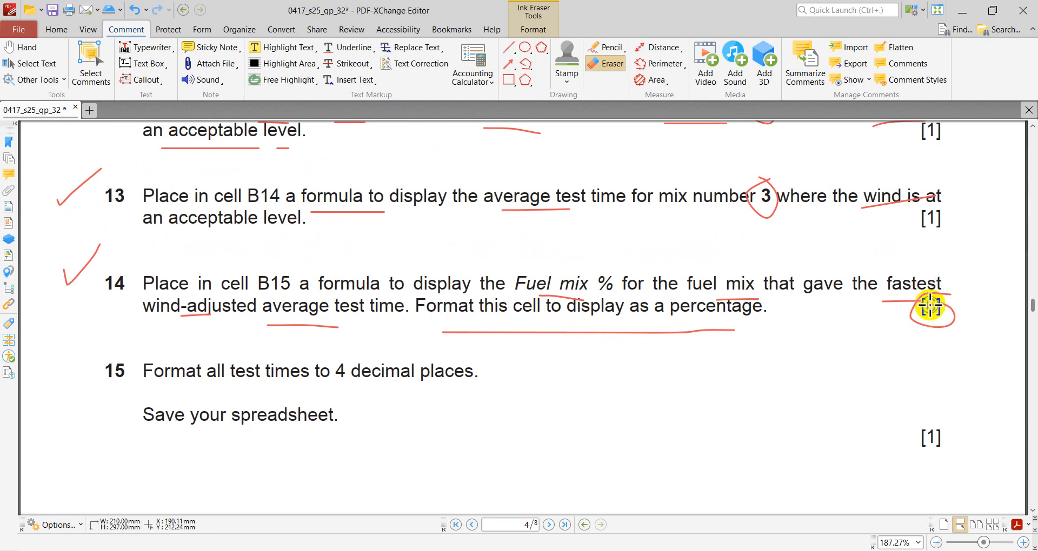
# - Handwrite the function names MIN and IF with the Pencil above question 14
pyautogui.click(608, 47)
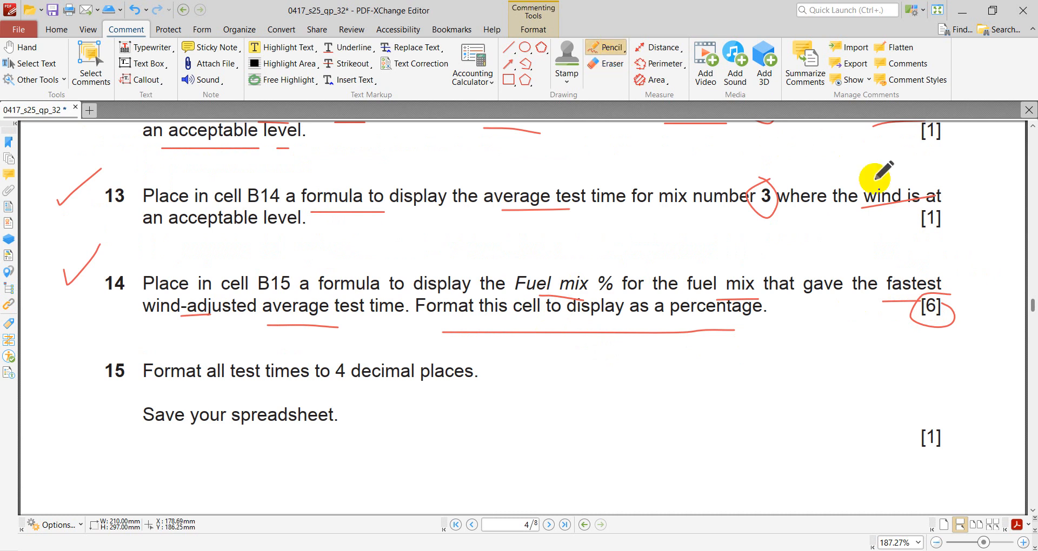
pyautogui.moveTo(900, 268)
pyautogui.mouseDown()
pyautogui.moveTo(899, 250)
pyautogui.moveTo(912, 250)
pyautogui.moveTo(918, 270)
pyautogui.moveTo(942, 245)
pyautogui.mouseUp()
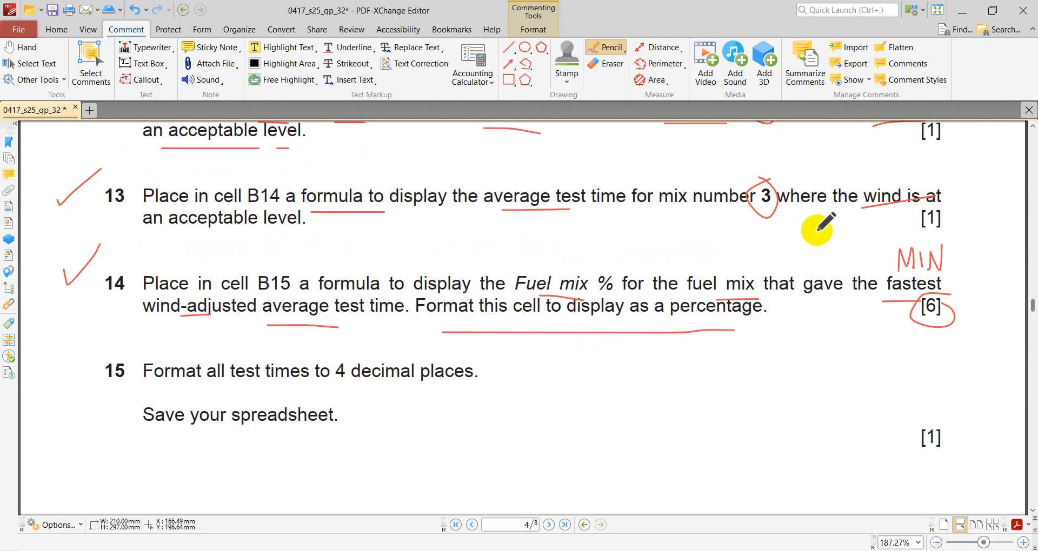
pyautogui.moveTo(817, 232)
pyautogui.mouseDown()
pyautogui.moveTo(826, 268)
pyautogui.moveTo(837, 251)
pyautogui.mouseUp()
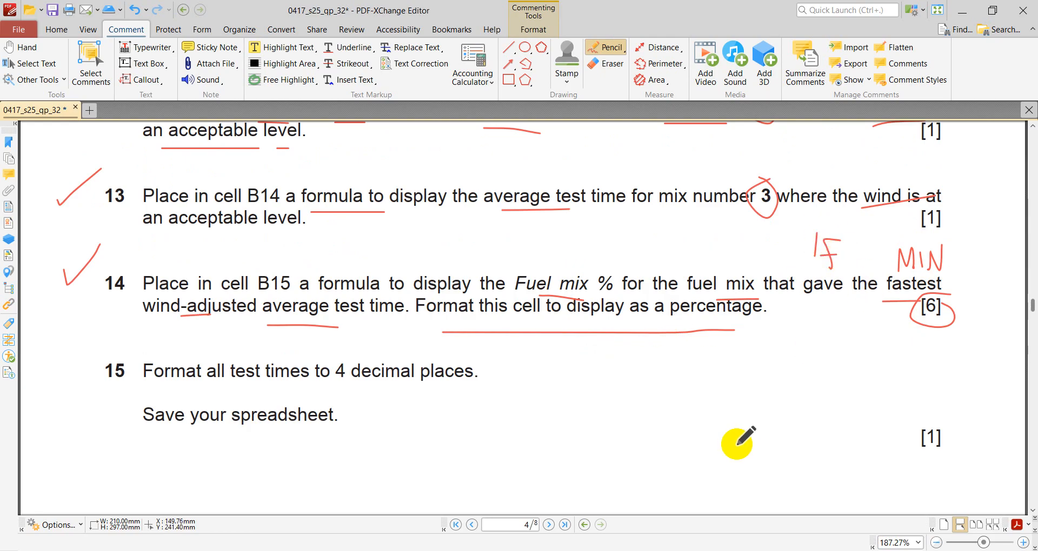
# - Return to the Excel workbook and compare the mix 1 rows' fuel percentages with the wind-adjusted averages, leaving B12:B14 intact
pyautogui.click(779, 550)
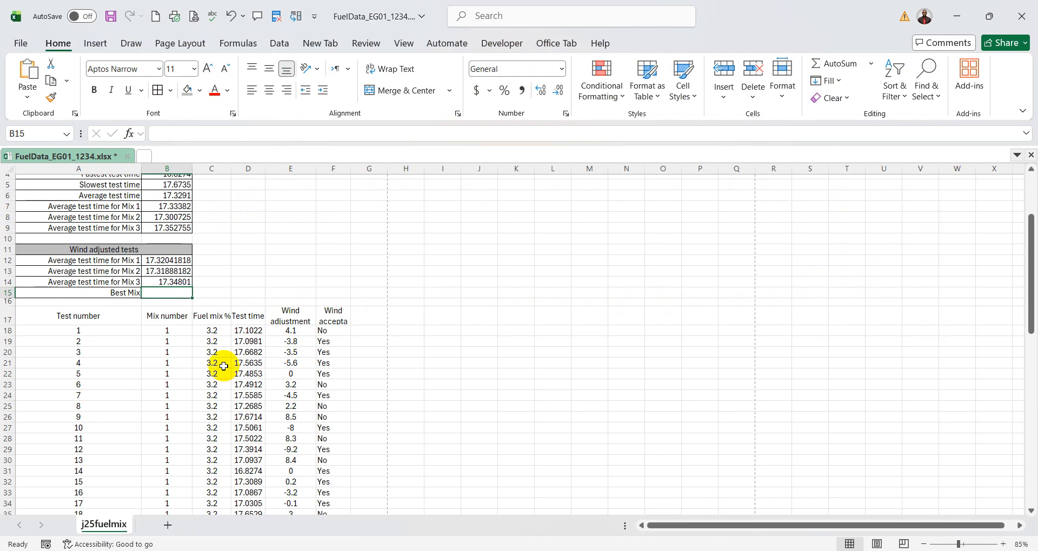
pyautogui.moveTo(168, 331); pyautogui.dragTo(171, 416)
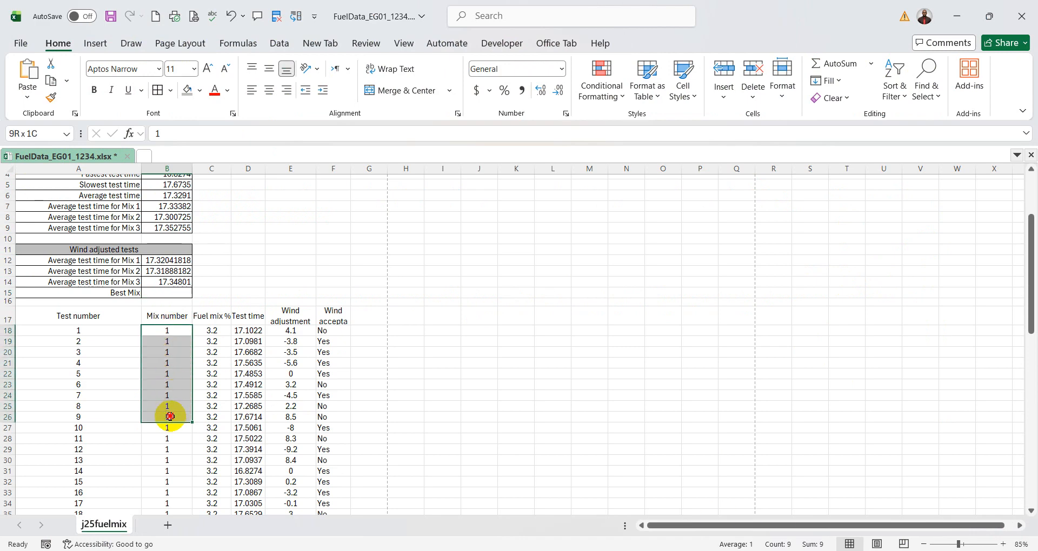
pyautogui.moveTo(211, 331); pyautogui.dragTo(211, 406)
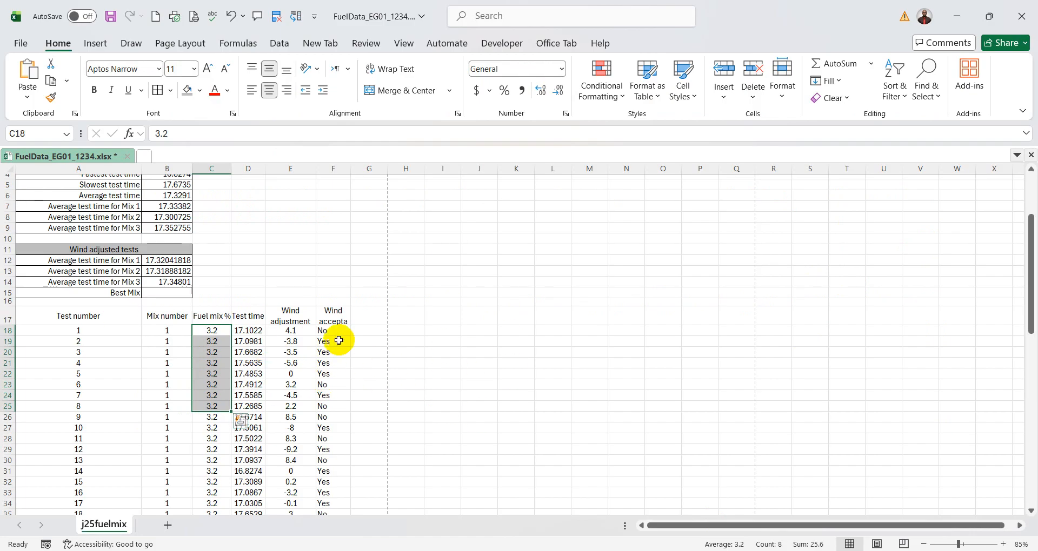
pyautogui.scroll(1, 339, 340)
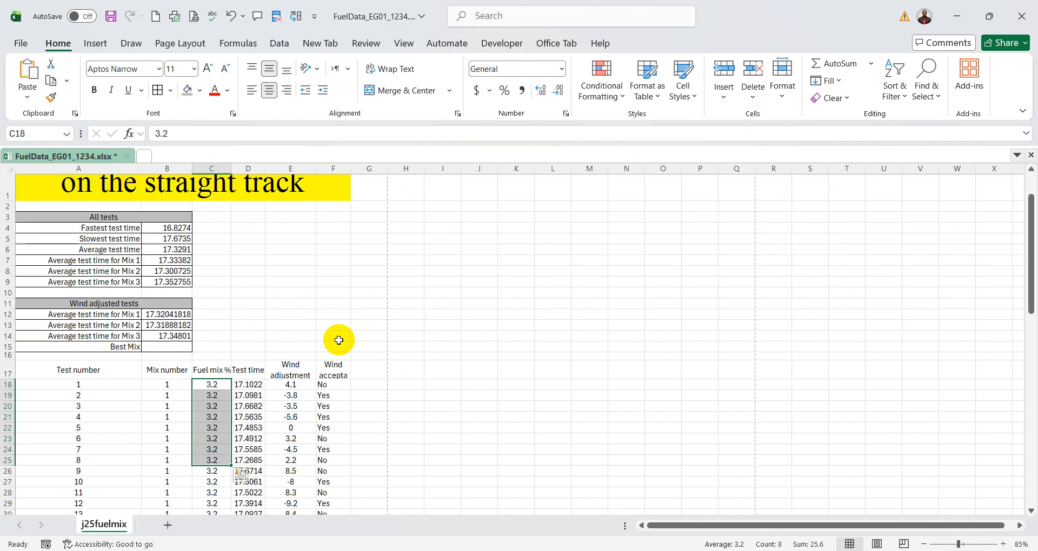
pyautogui.click(167, 326)
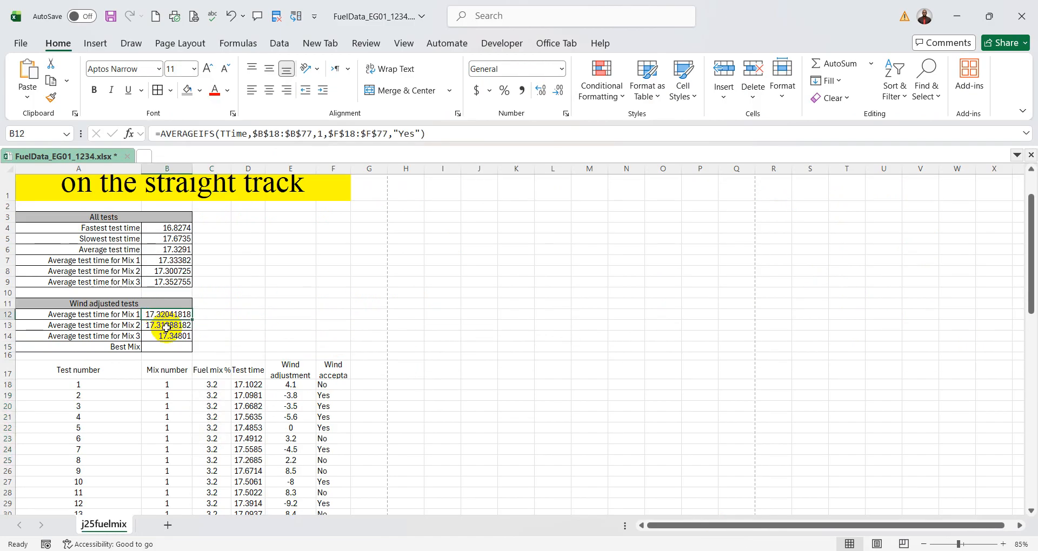
pyautogui.moveTo(167, 328); pyautogui.dragTo(167, 336)
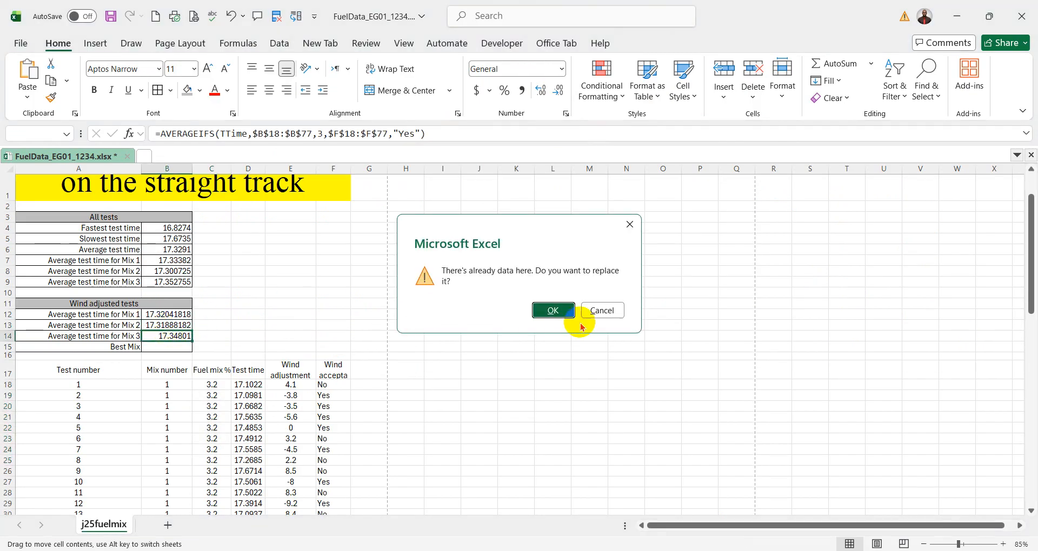
pyautogui.click(608, 312)
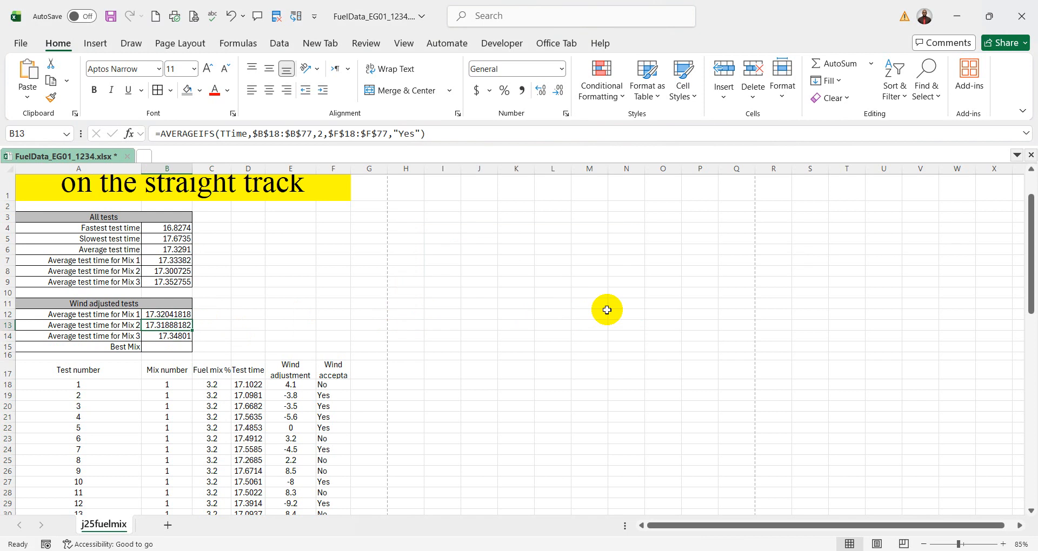
pyautogui.click(187, 315)
pyautogui.moveTo(186, 319); pyautogui.dragTo(187, 336)
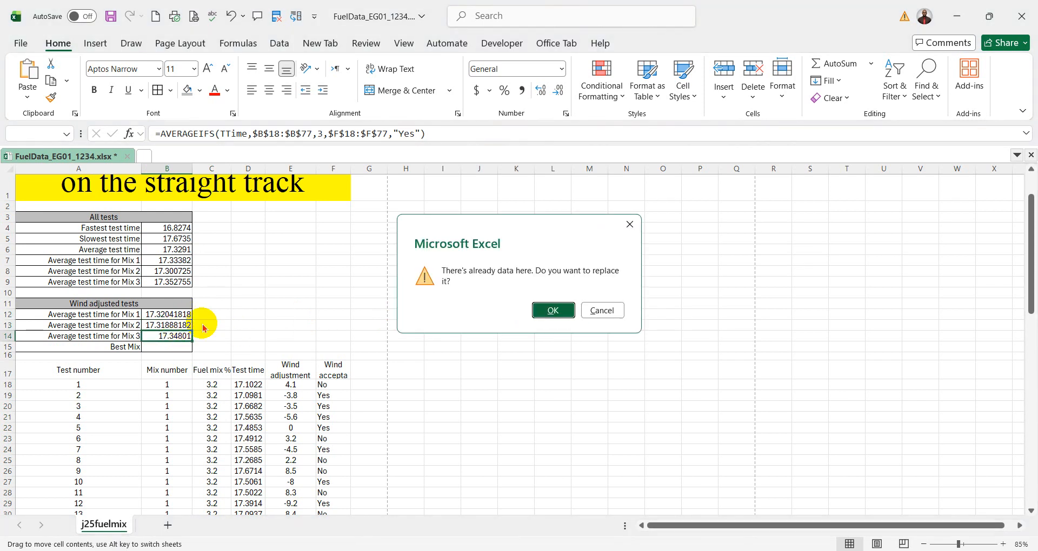
pyautogui.click(608, 312)
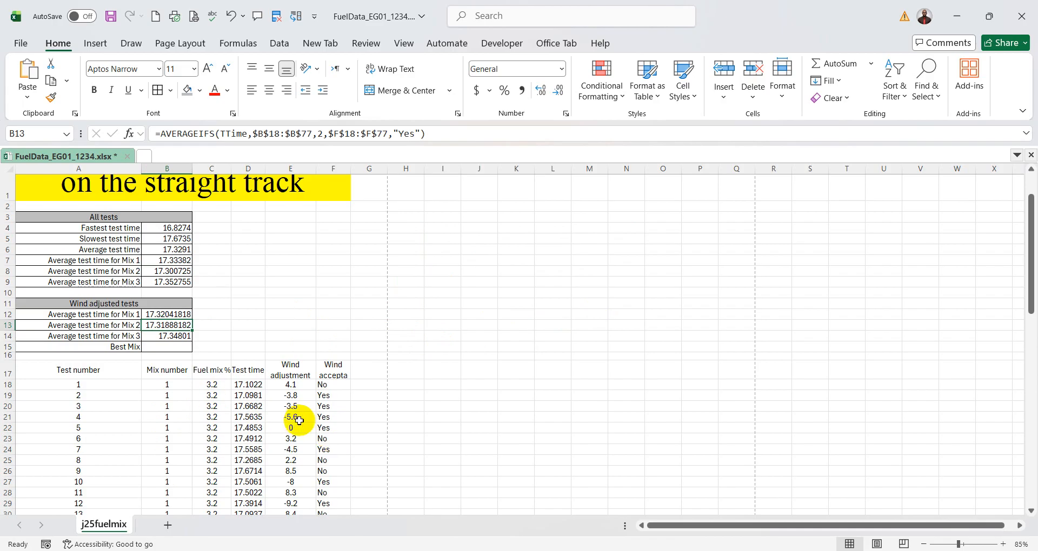
# - Start an IF function in B15, consult question 14 in the question paper and return to the function's arguments
pyautogui.click(172, 347)
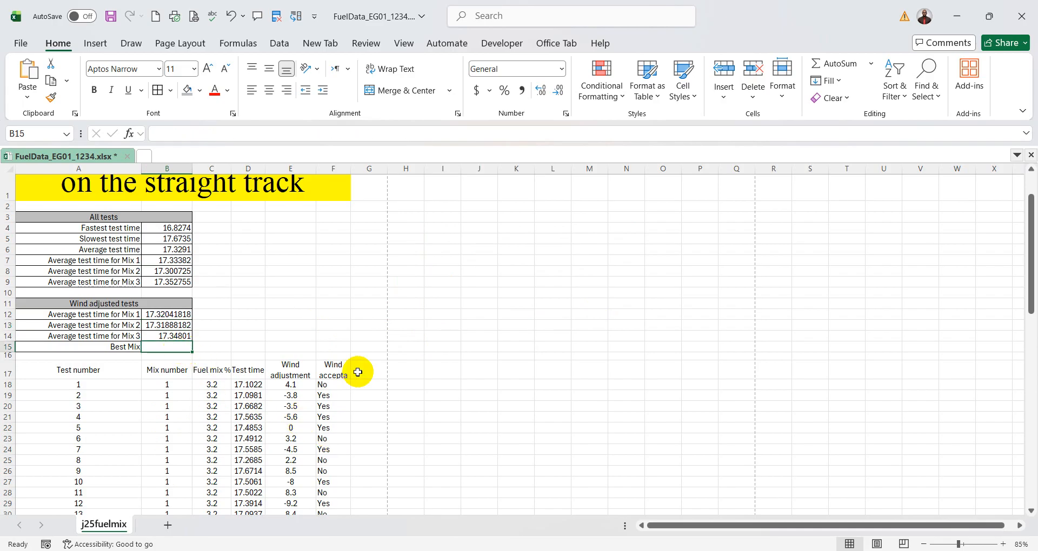
pyautogui.click(128, 133)
pyautogui.doubleClick(530, 255)
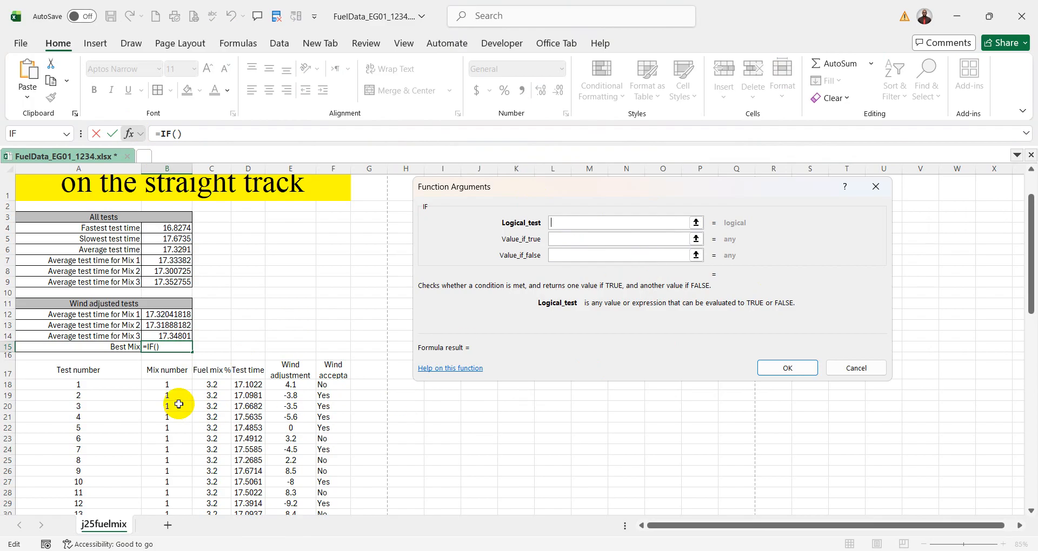
pyautogui.click(778, 550)
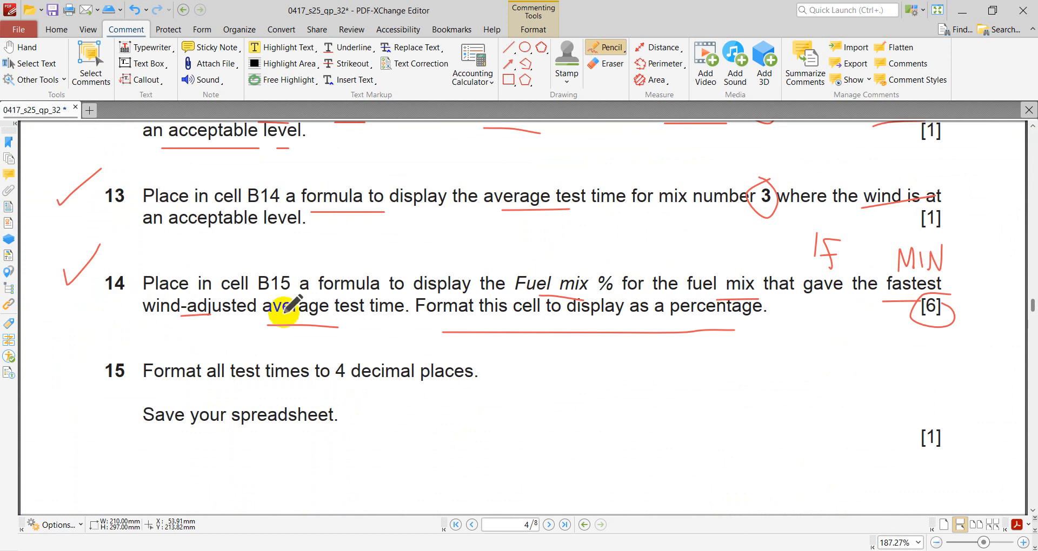
pyautogui.click(724, 550)
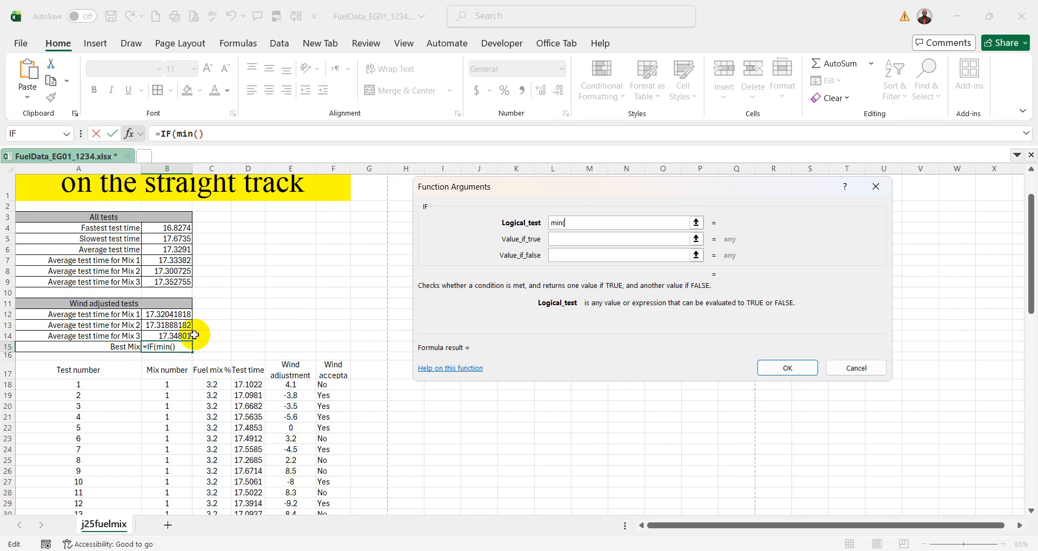
# - Set the IF function's logical test to MIN(B12:B14)=B12 and its value if true to 3.2
pyautogui.moveTo(182, 317); pyautogui.dragTo(183, 333)
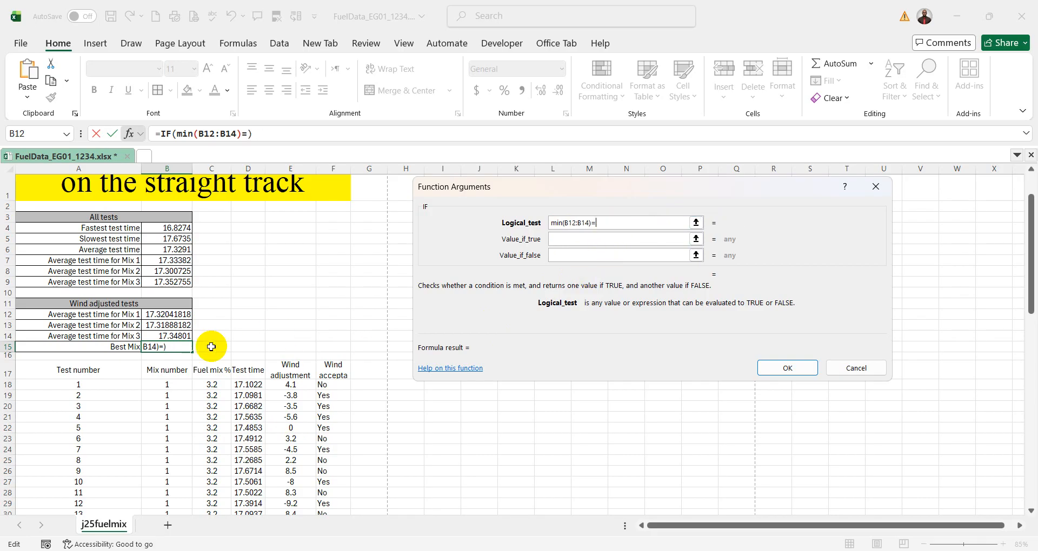
pyautogui.click(170, 314)
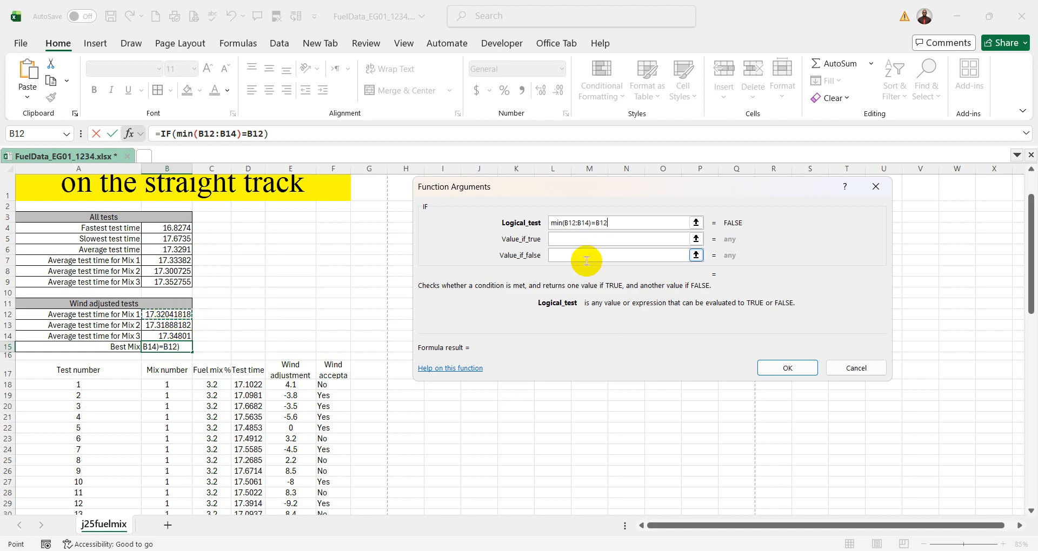
pyautogui.click(577, 238)
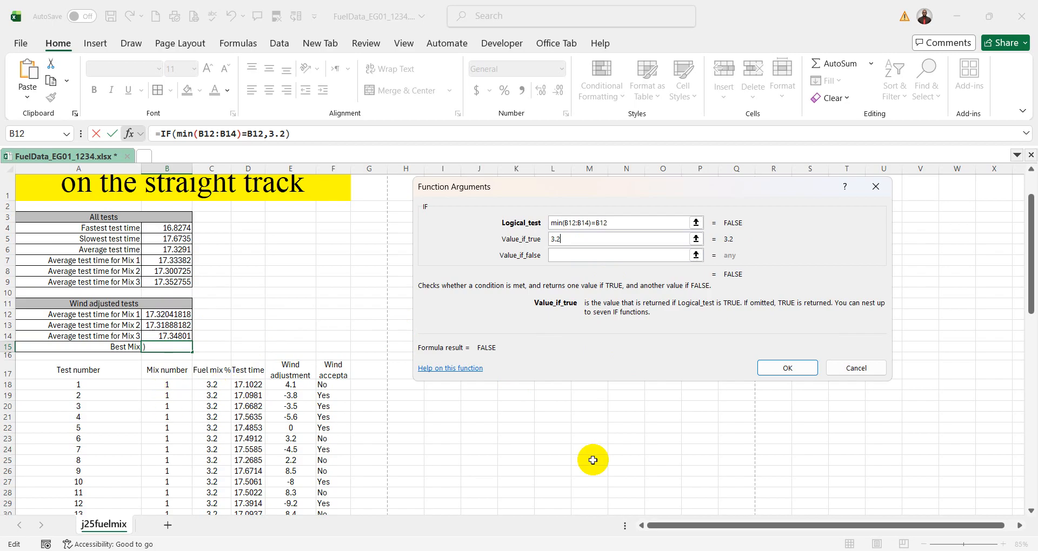
# - Nest a second IF function as the value if false, with the logical test MIN(B12:B14)=B13
pyautogui.click(578, 253)
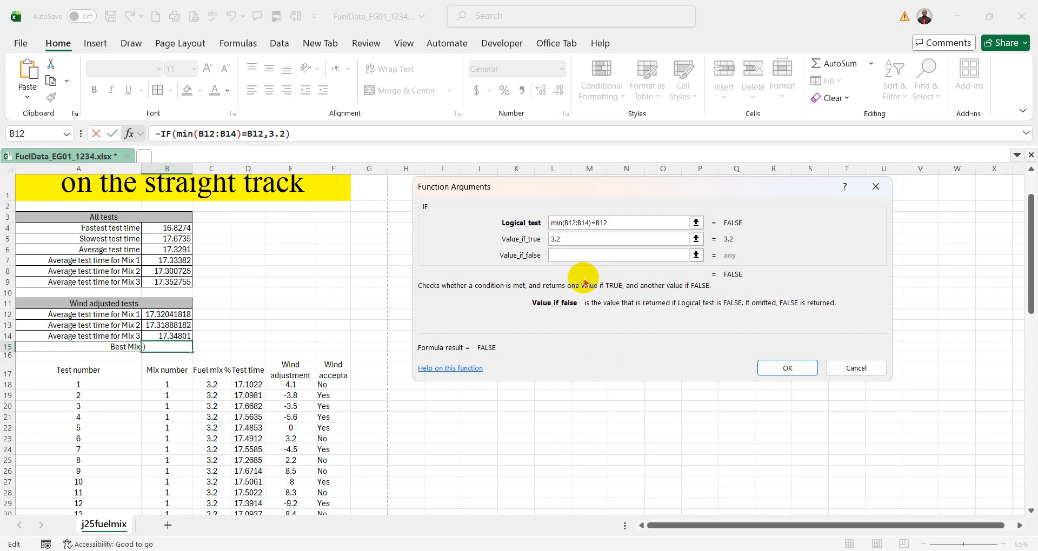
pyautogui.click(47, 135)
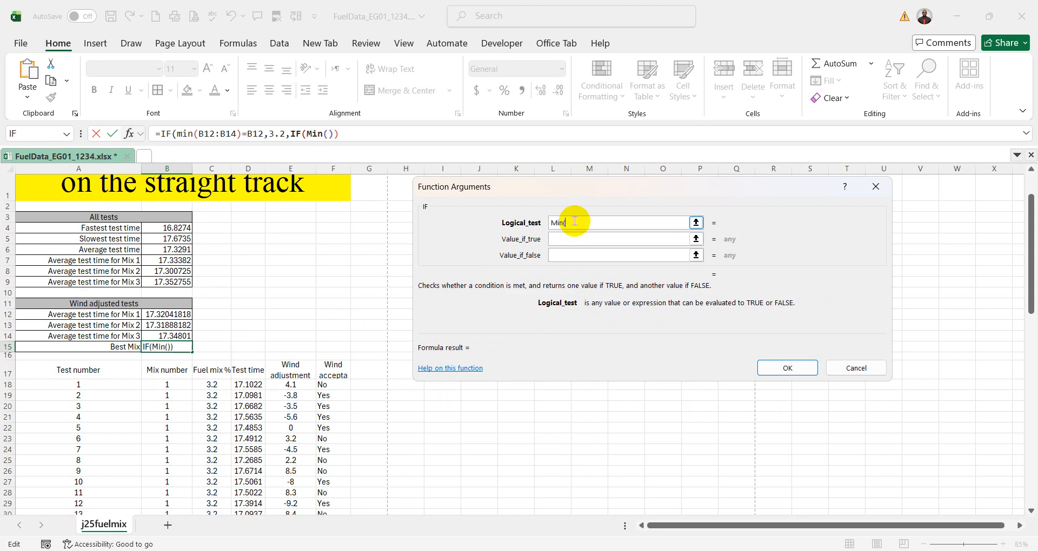
pyautogui.write('Min(')
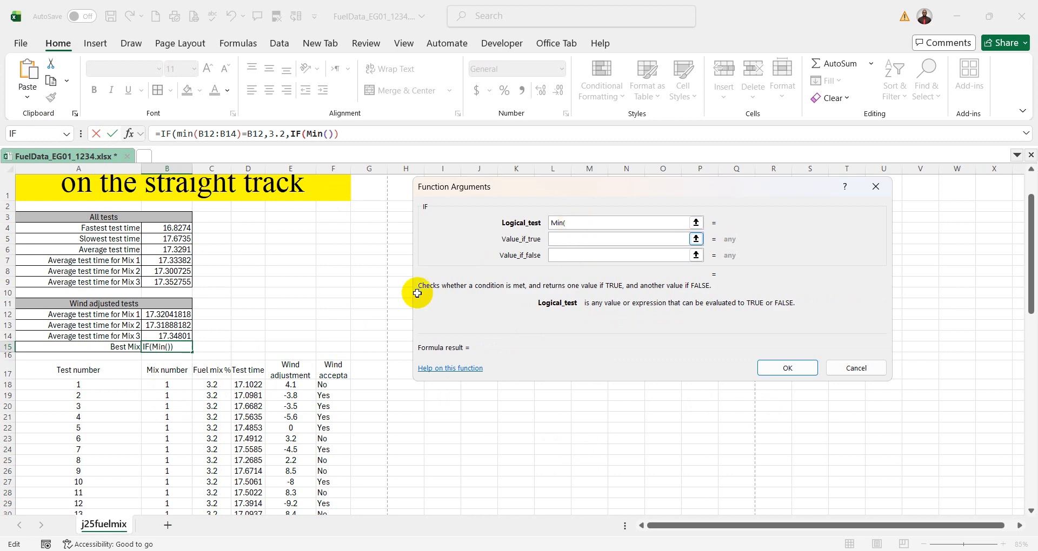
pyautogui.click(184, 314)
pyautogui.moveTo(184, 314); pyautogui.dragTo(185, 336)
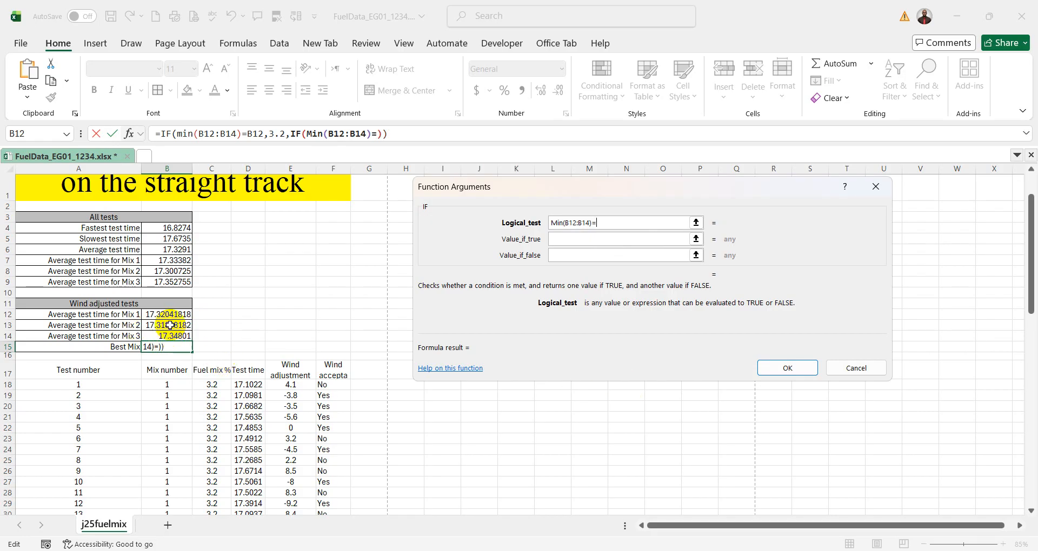
pyautogui.click(170, 325)
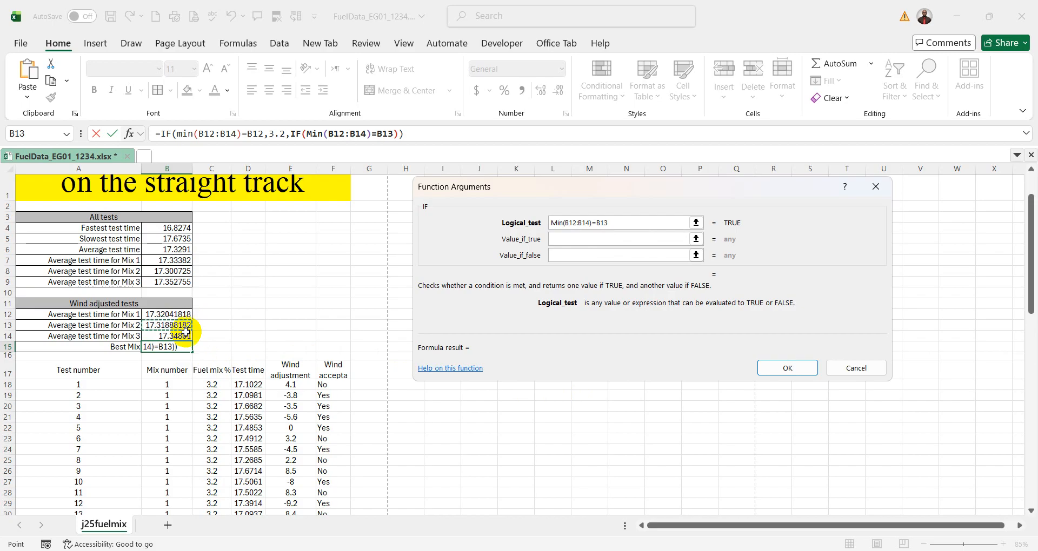
# - Look up mix 2's fuel percentage in the test data and enter 3.4 as the nested IF's value if true
pyautogui.scroll(-3, 235, 407)
pyautogui.scroll(-5, 235, 407)
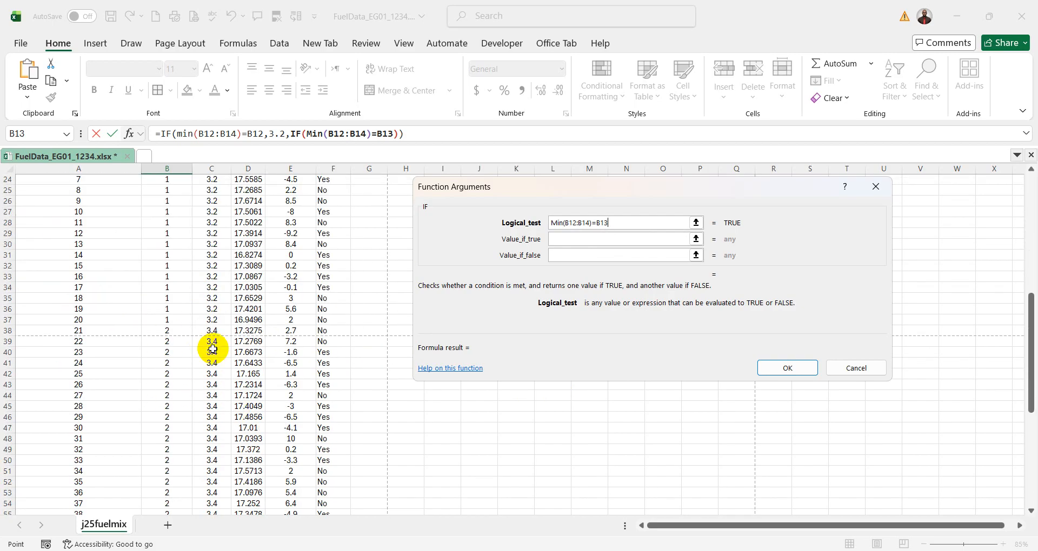
pyautogui.scroll(5, 248, 359)
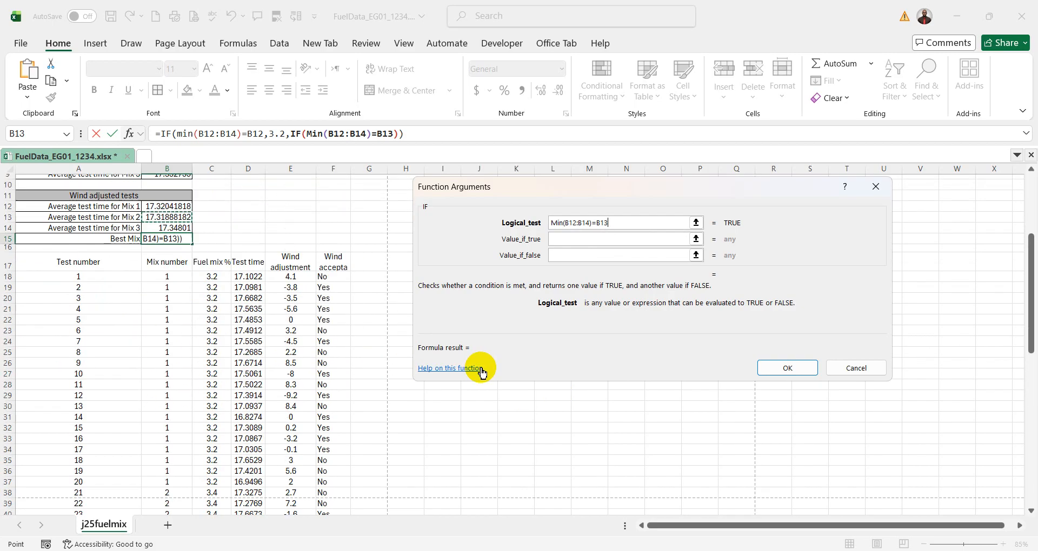
pyautogui.click(577, 235)
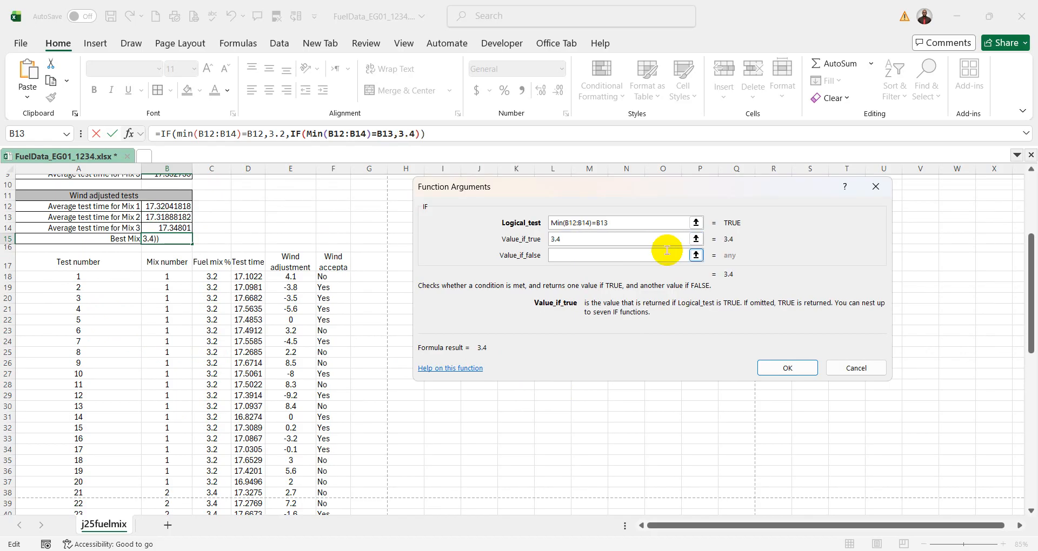
# - Look up mix 3's fuel percentage in the test data and enter 3.6 as the nested IF's value if false
pyautogui.click(591, 254)
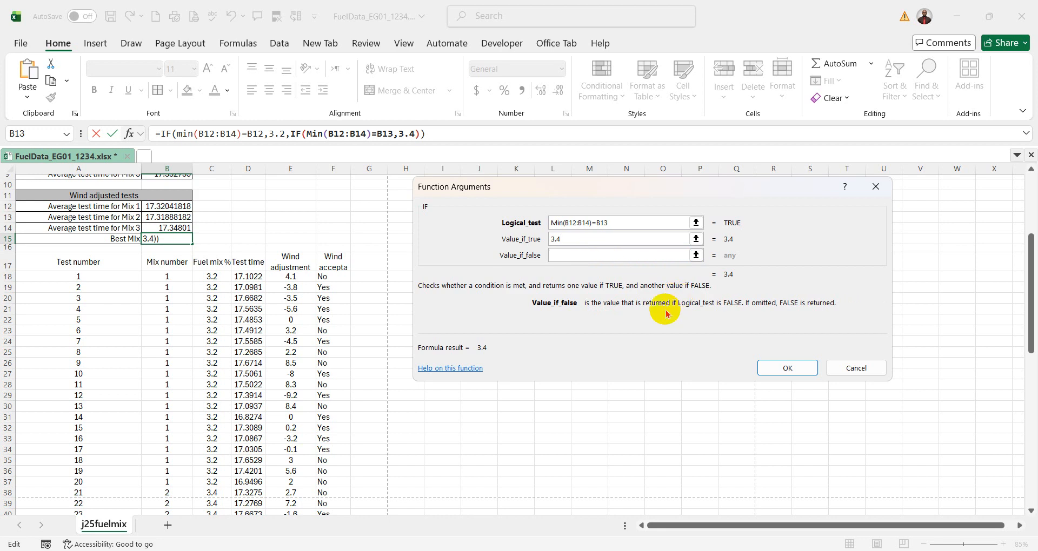
pyautogui.scroll(2, 313, 294)
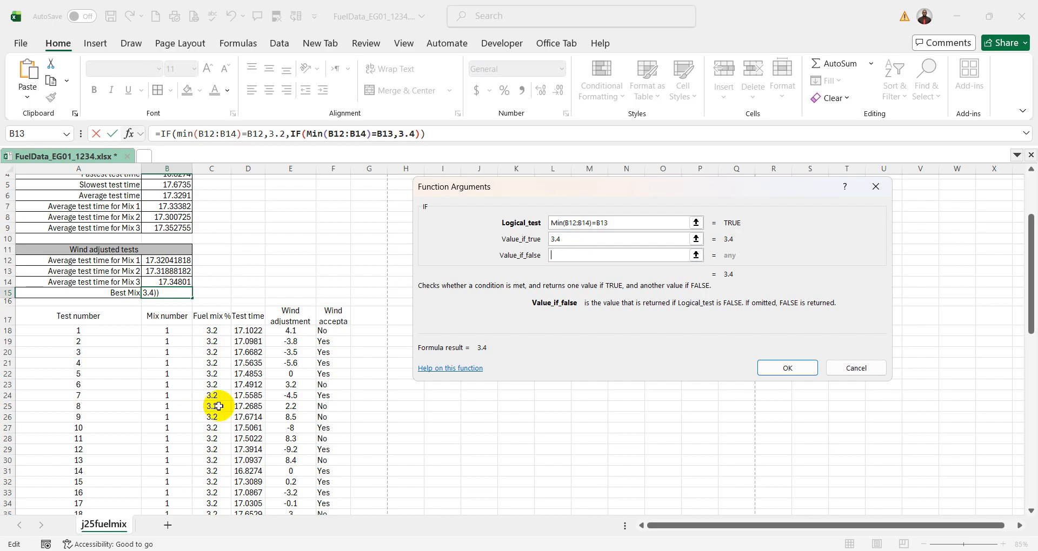
pyautogui.scroll(-17, 213, 401)
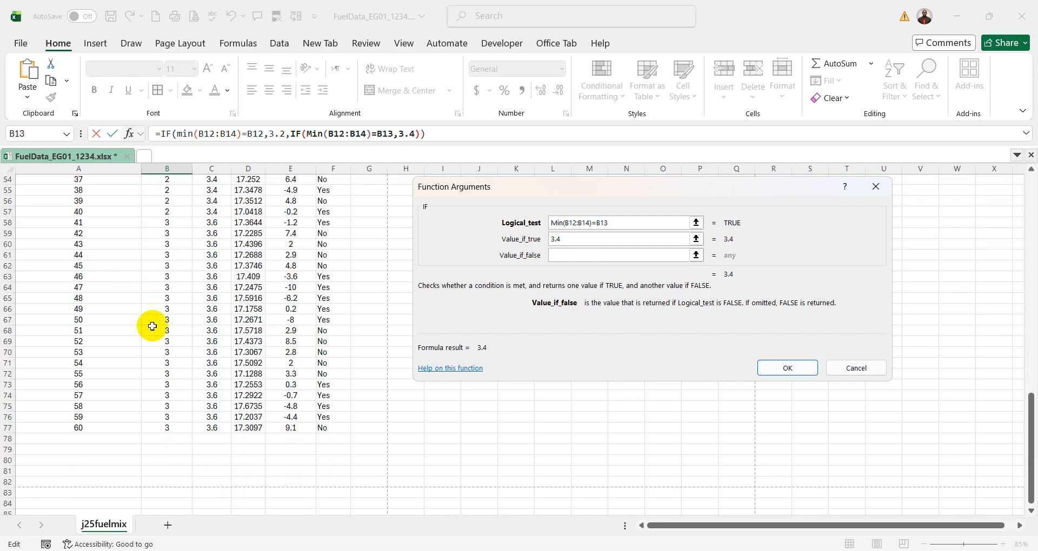
pyautogui.scroll(2, 211, 292)
pyautogui.scroll(16, 630, 358)
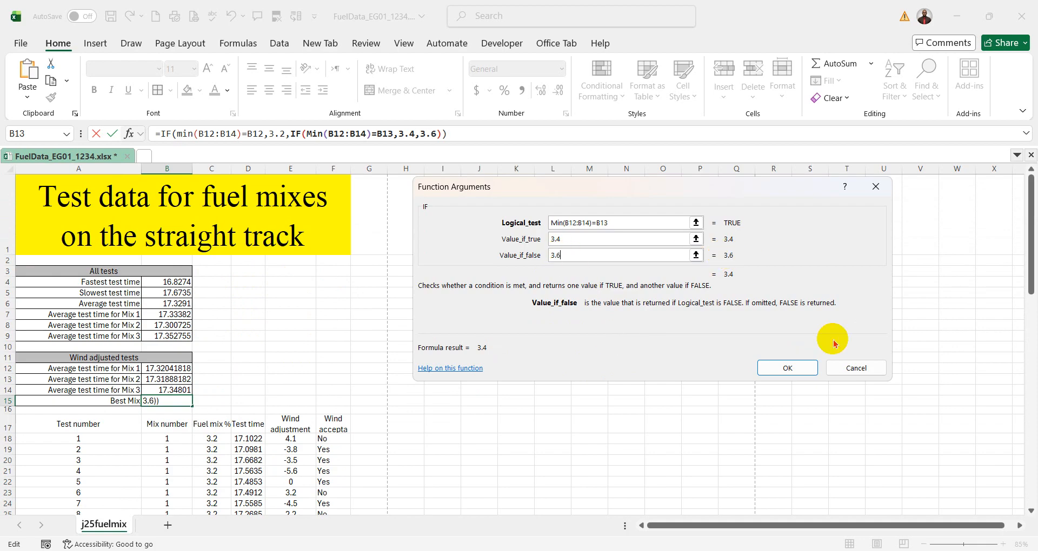
pyautogui.click(595, 255)
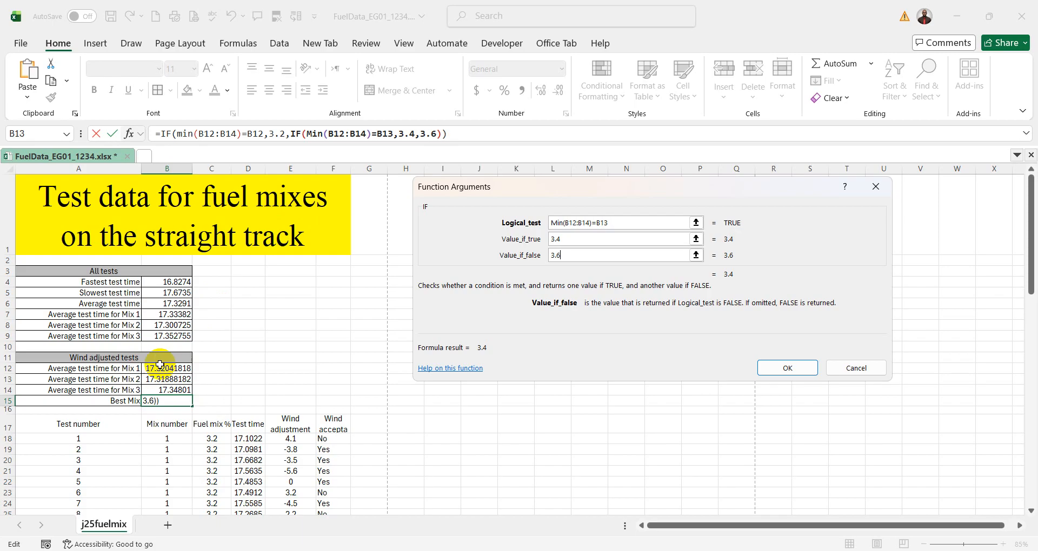
# - Check the fuel percentages of the mixes in the test data against the IF arguments and accept the B15 formula
pyautogui.scroll(-2, 238, 377)
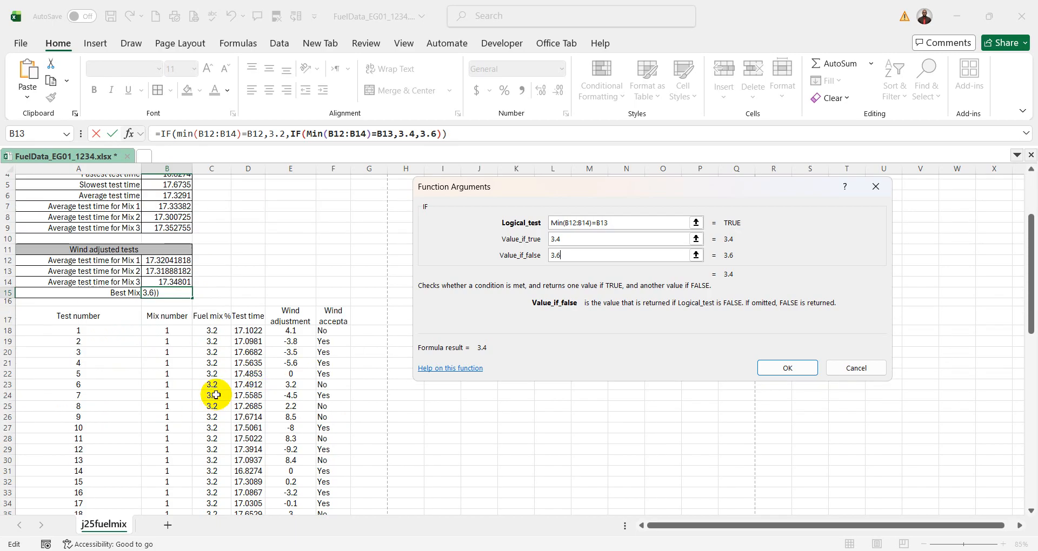
pyautogui.scroll(-10, 216, 395)
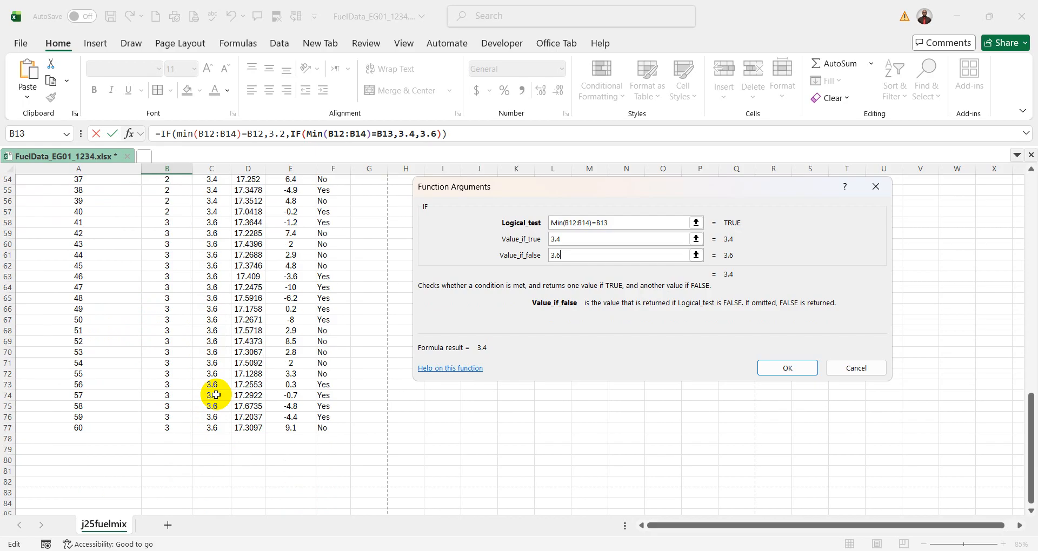
pyautogui.scroll(10, 232, 363)
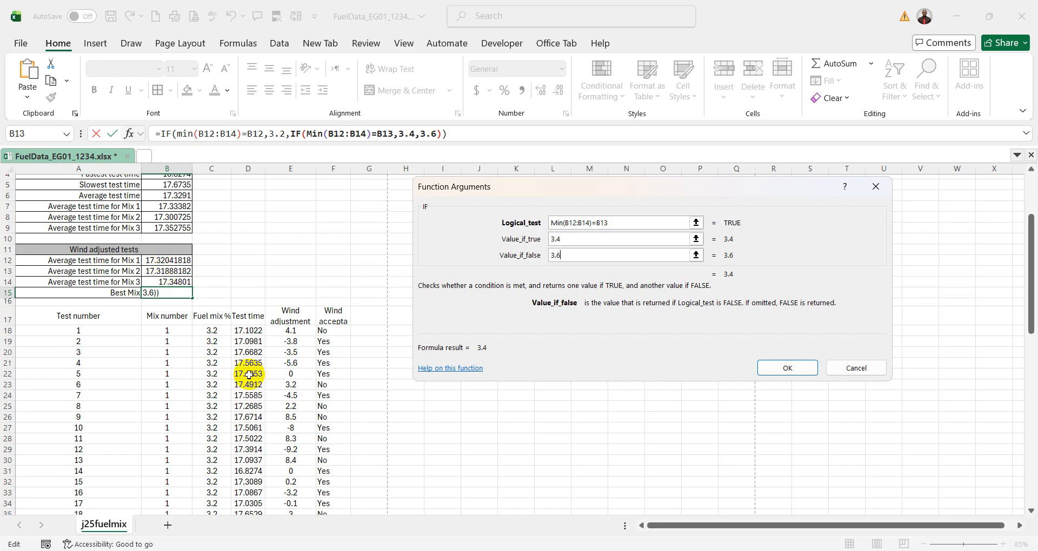
pyautogui.scroll(-18, 249, 374)
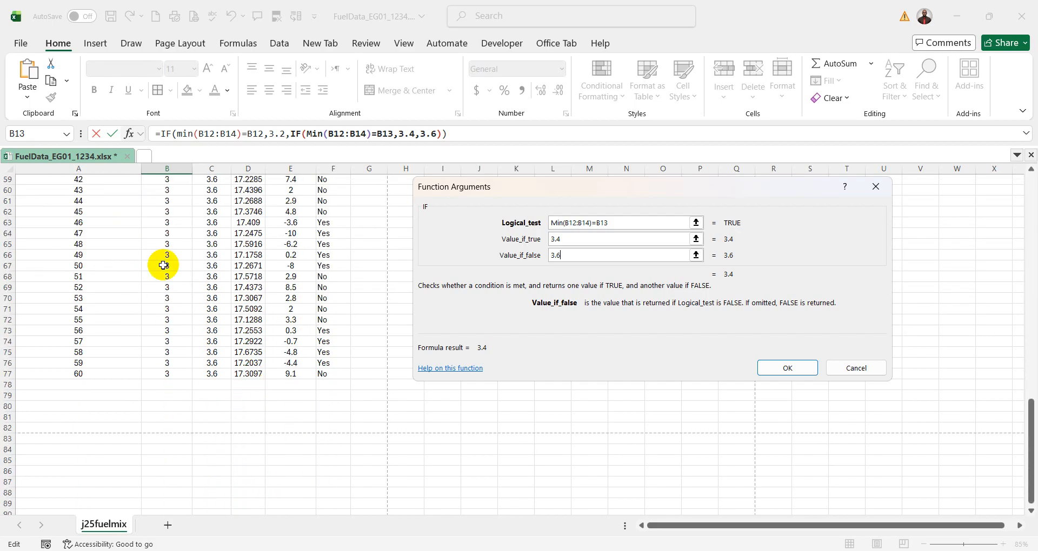
pyautogui.scroll(18, 207, 340)
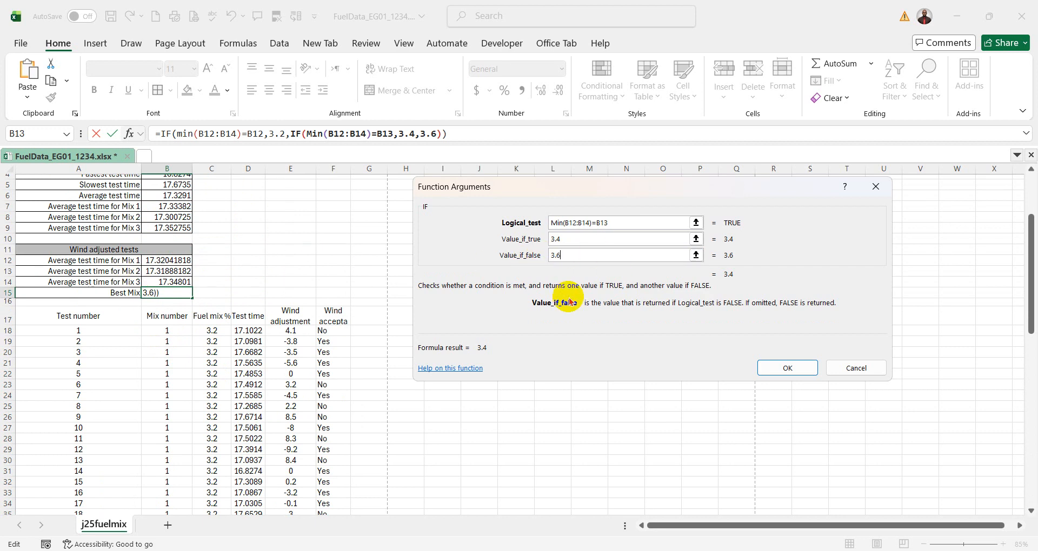
pyautogui.click(787, 368)
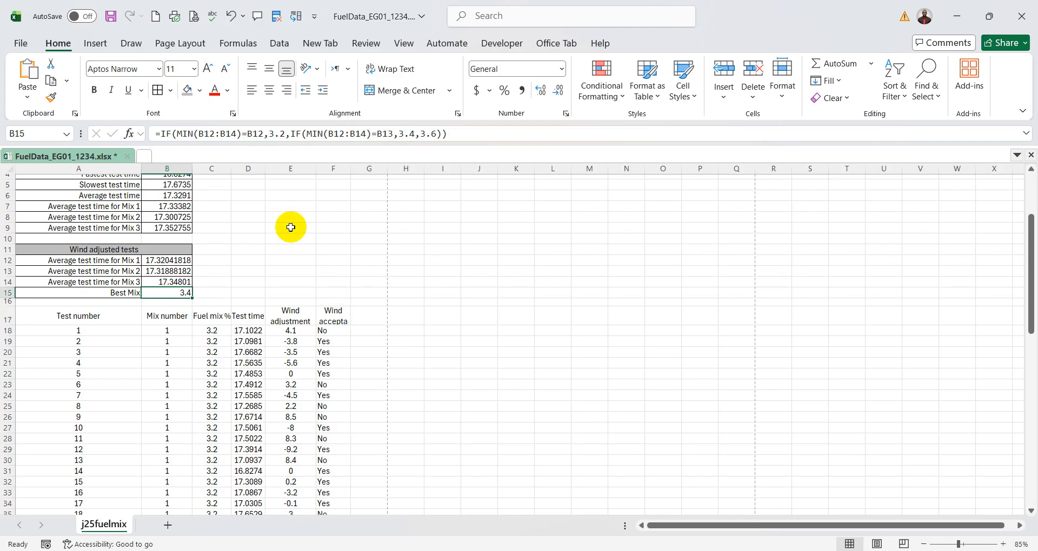
# - With B15's formula open for editing, switch to the question paper, circle the % sign in question 14 and return to the Excel workbook
pyautogui.doubleClick(180, 292)
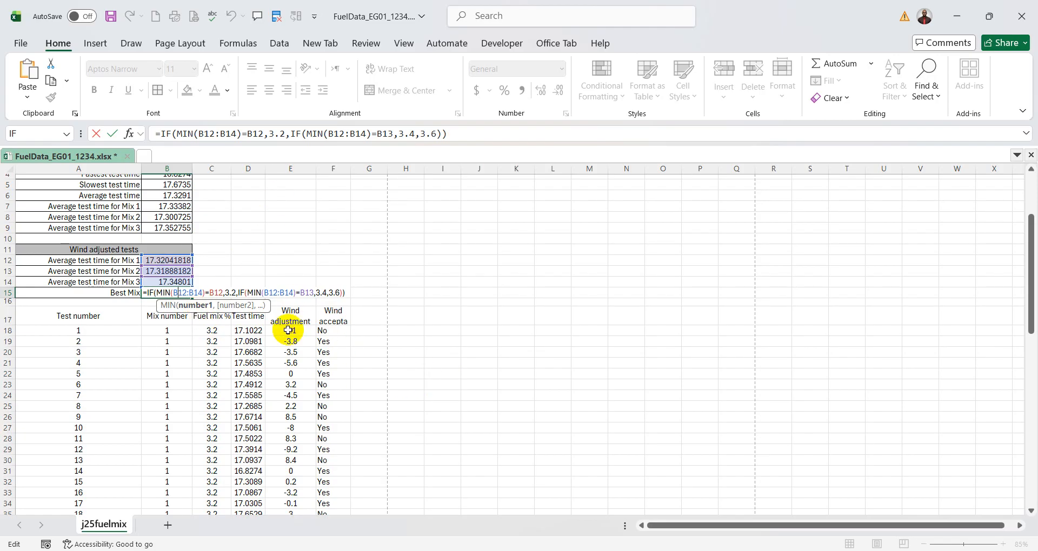
pyautogui.click(751, 550)
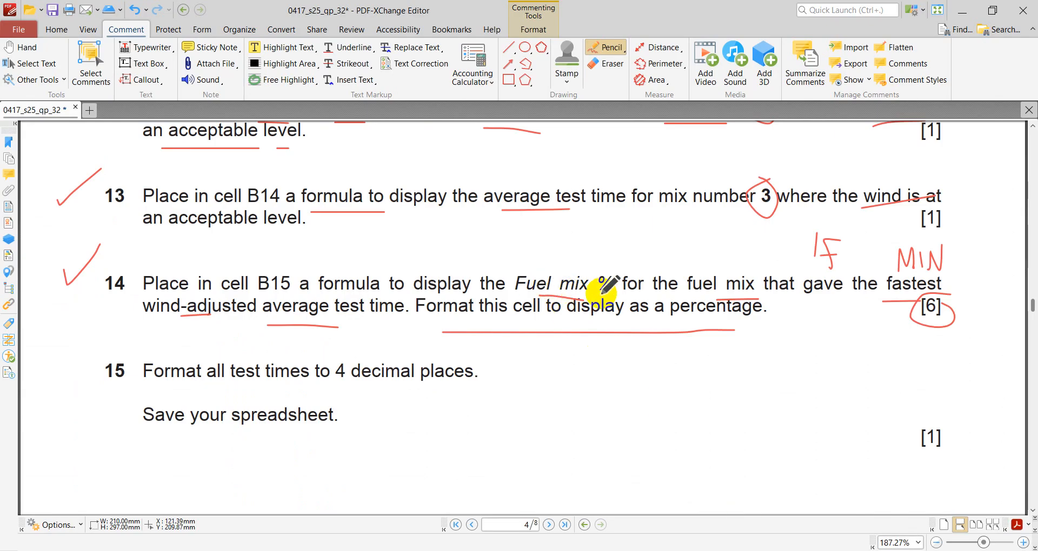
pyautogui.moveTo(595, 264); pyautogui.dragTo(608, 264)
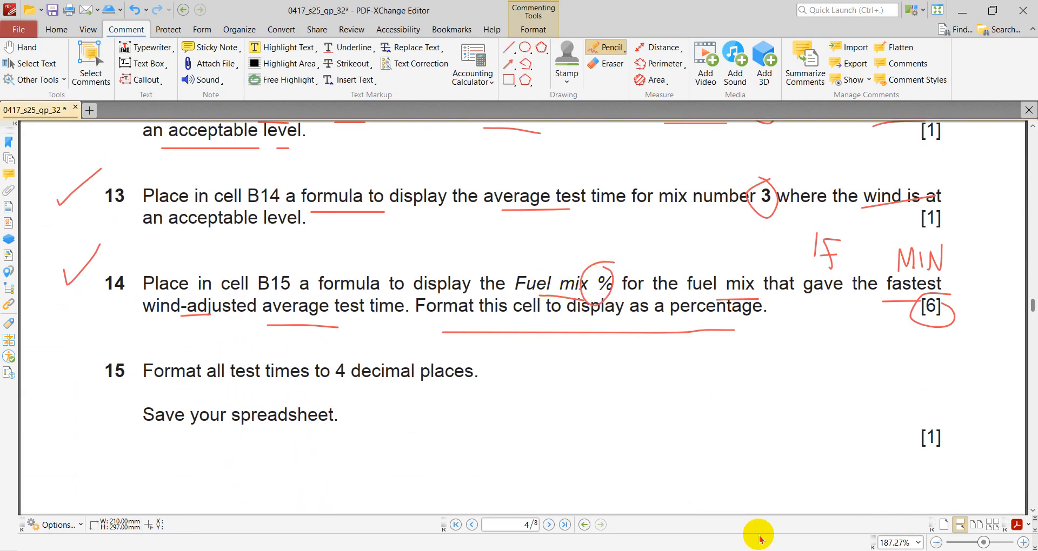
pyautogui.click(787, 549)
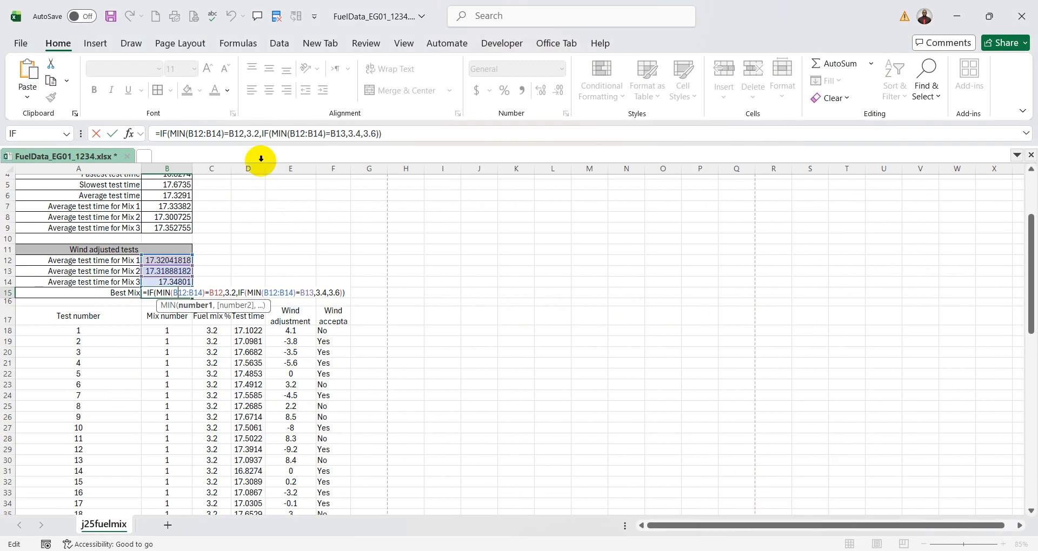
# - Change the three results in B15's formula to percentages: 3.2%, 3.4% and 3.6%
pyautogui.click(259, 132)
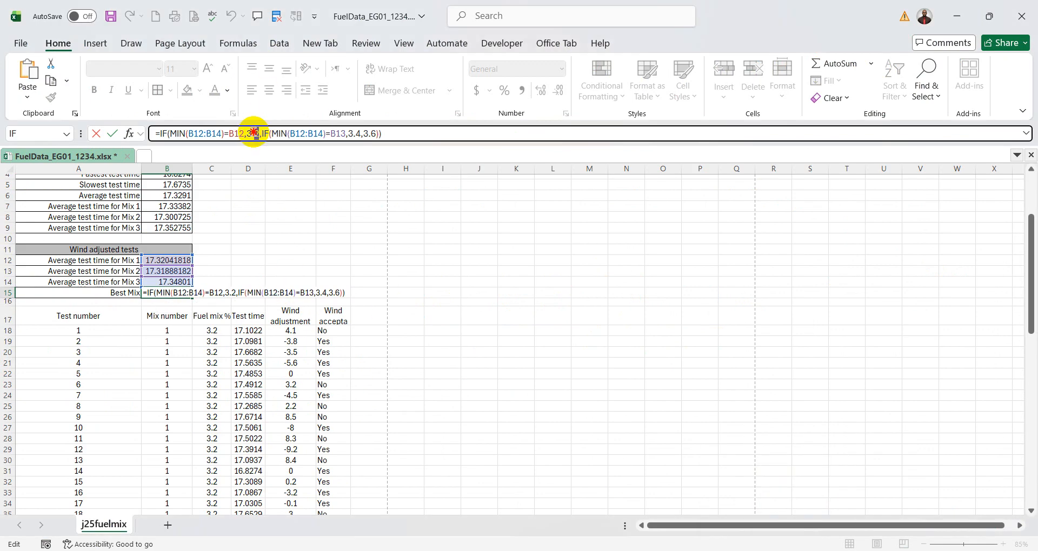
pyautogui.moveTo(248, 131); pyautogui.dragTo(248, 131)
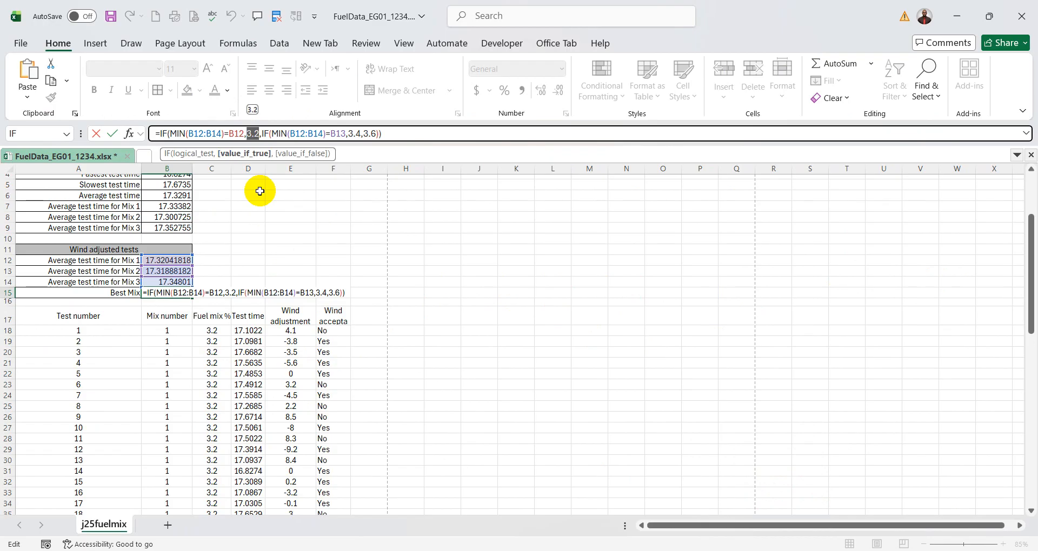
pyautogui.click(260, 132)
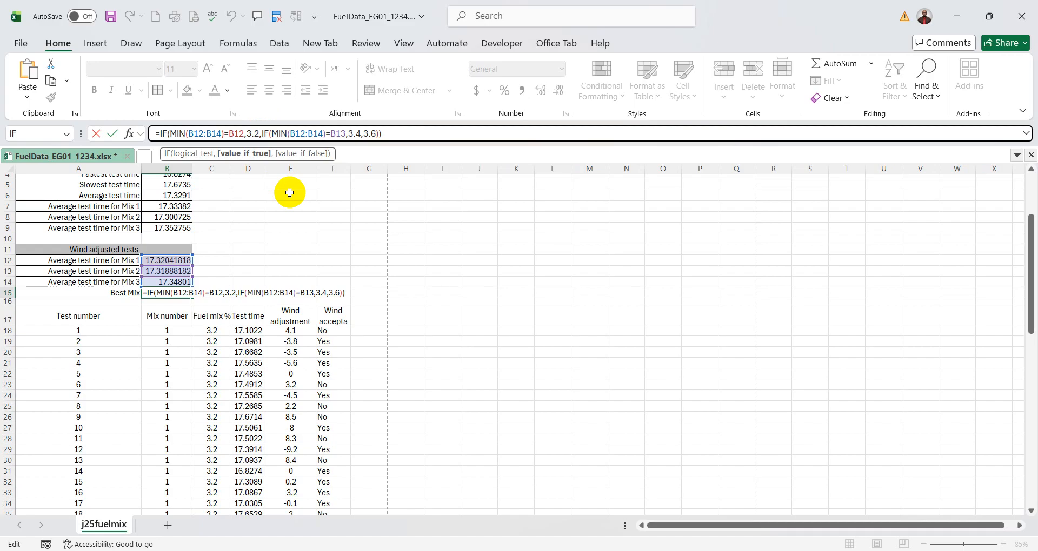
pyautogui.write('%')
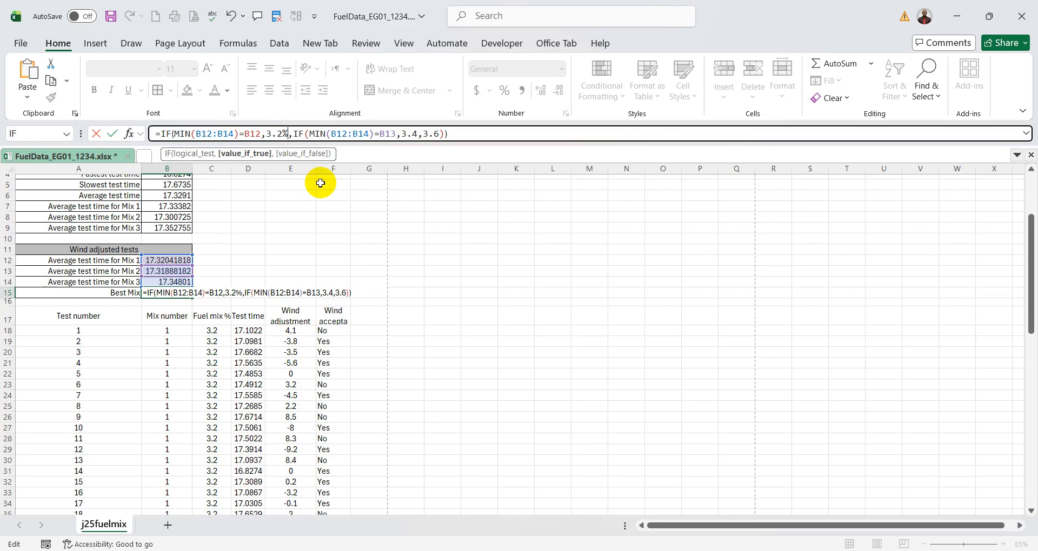
pyautogui.click(416, 134)
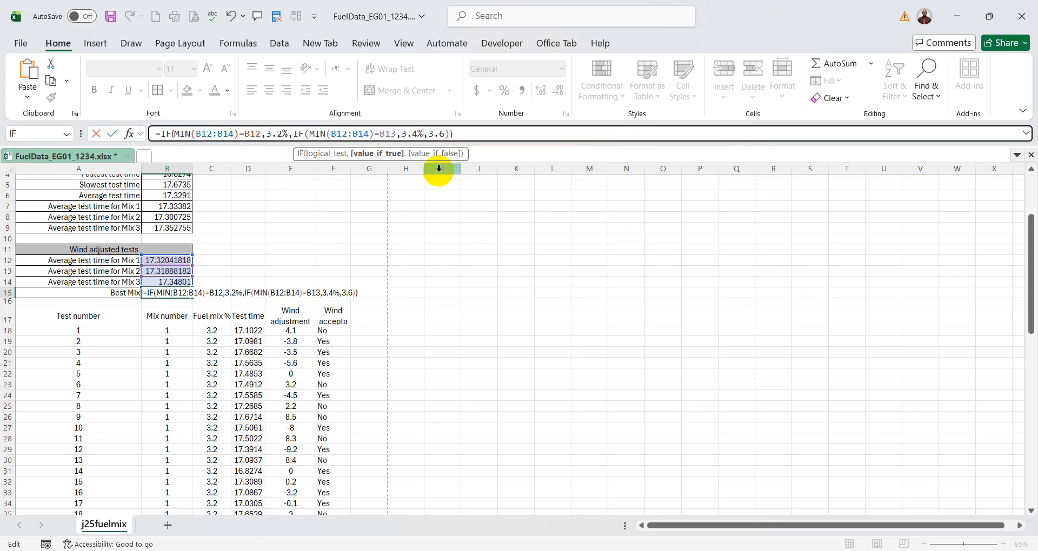
pyautogui.click(444, 134)
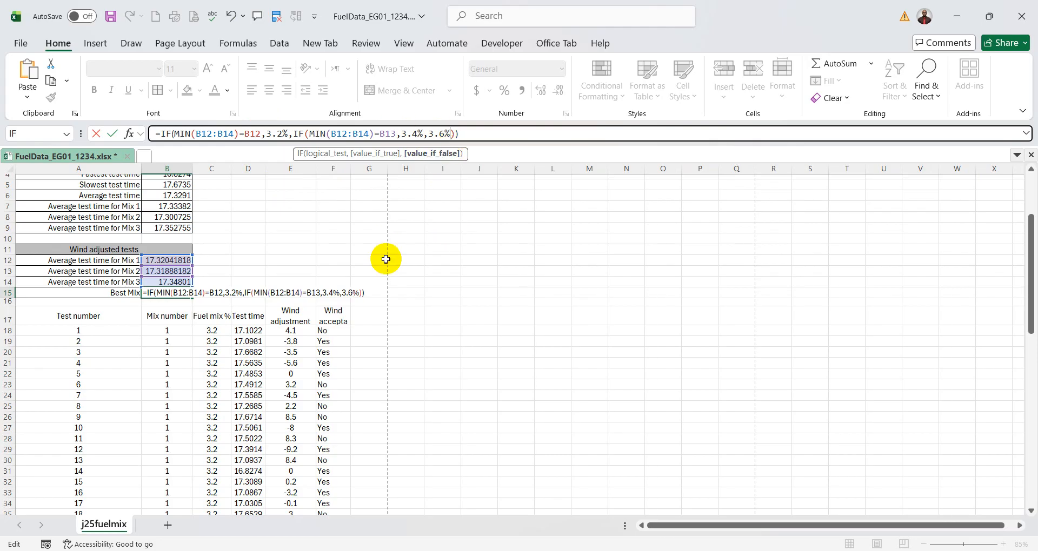
pyautogui.press('Return')
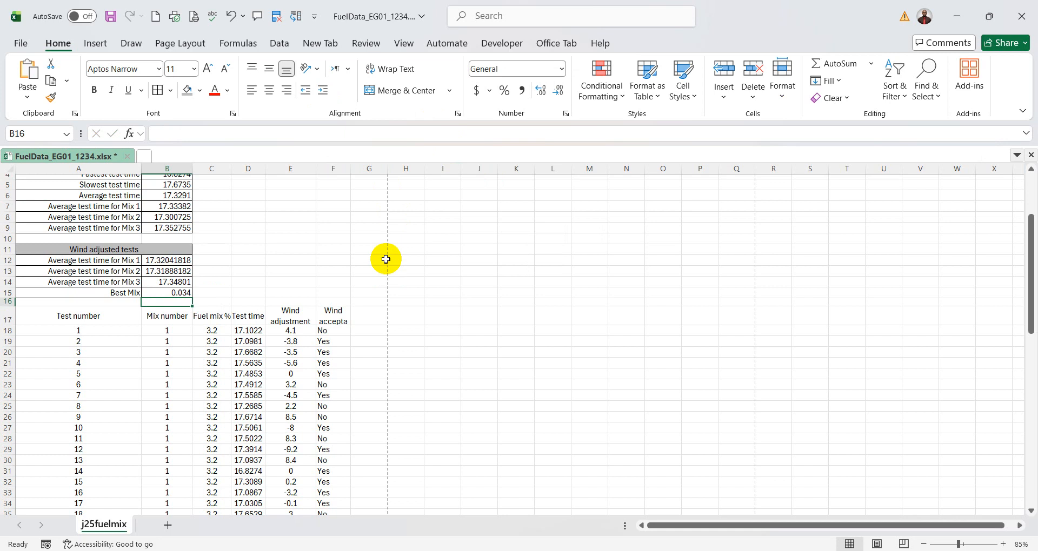
# - Open B15's formula for editing, switch to the question paper and handwrite 1.7 and 1.9 beneath question 14
pyautogui.click(181, 290)
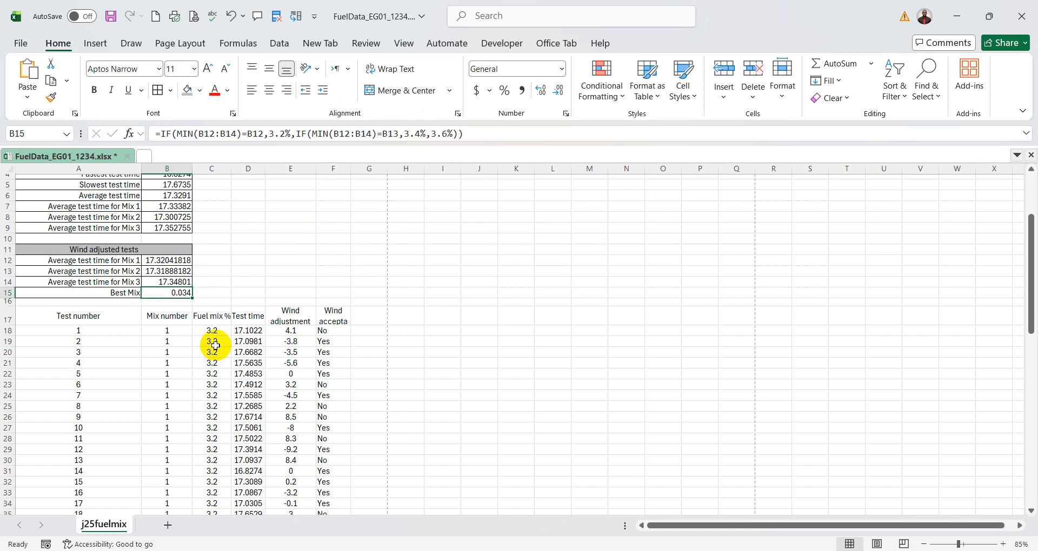
pyautogui.doubleClick(177, 292)
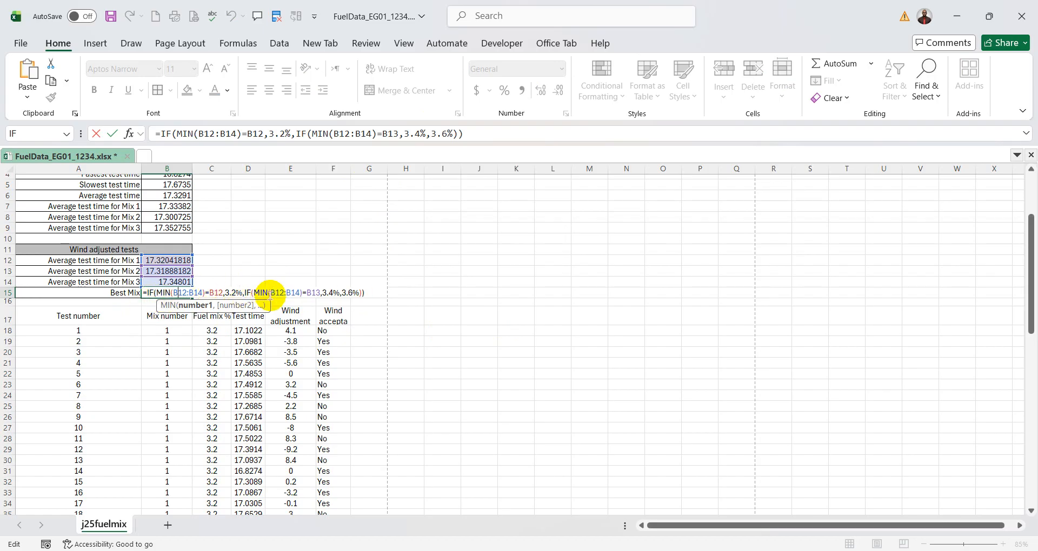
pyautogui.click(773, 550)
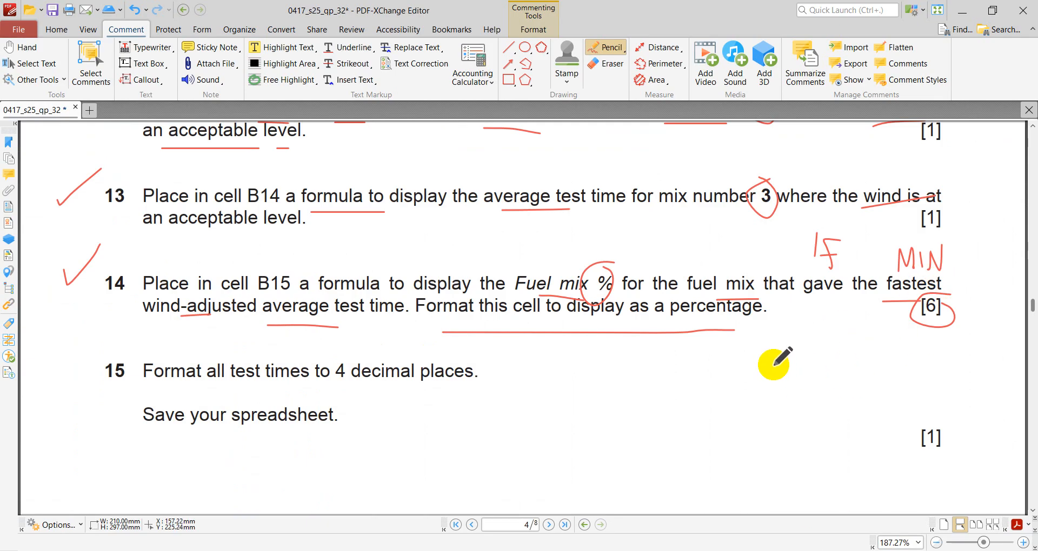
pyautogui.moveTo(769, 337)
pyautogui.mouseDown()
pyautogui.moveTo(782, 356)
pyautogui.moveTo(822, 347)
pyautogui.moveTo(814, 370)
pyautogui.moveTo(833, 356)
pyautogui.mouseUp()
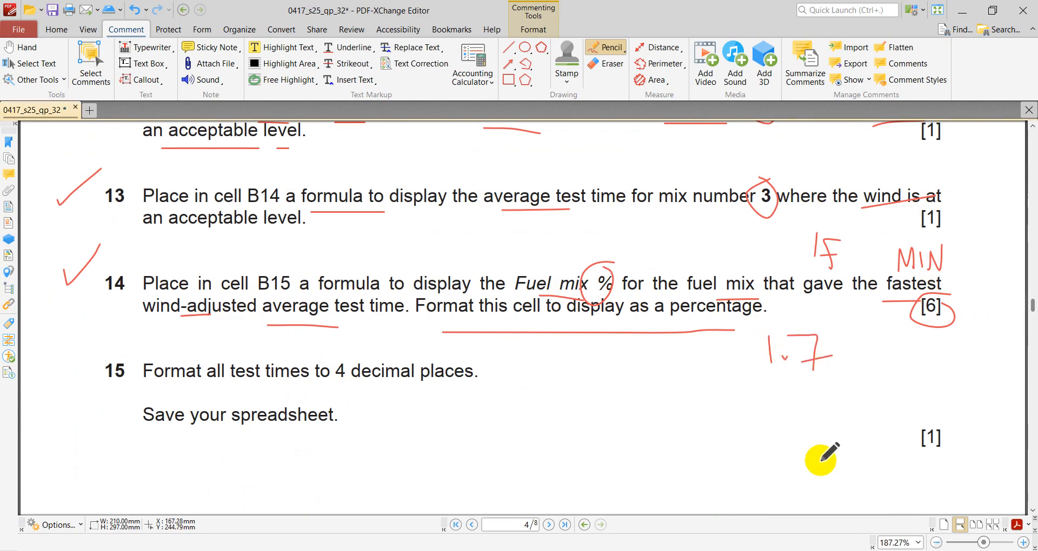
pyautogui.moveTo(774, 397); pyautogui.dragTo(777, 438)
pyautogui.click(792, 427)
pyautogui.moveTo(826, 403); pyautogui.dragTo(832, 451)
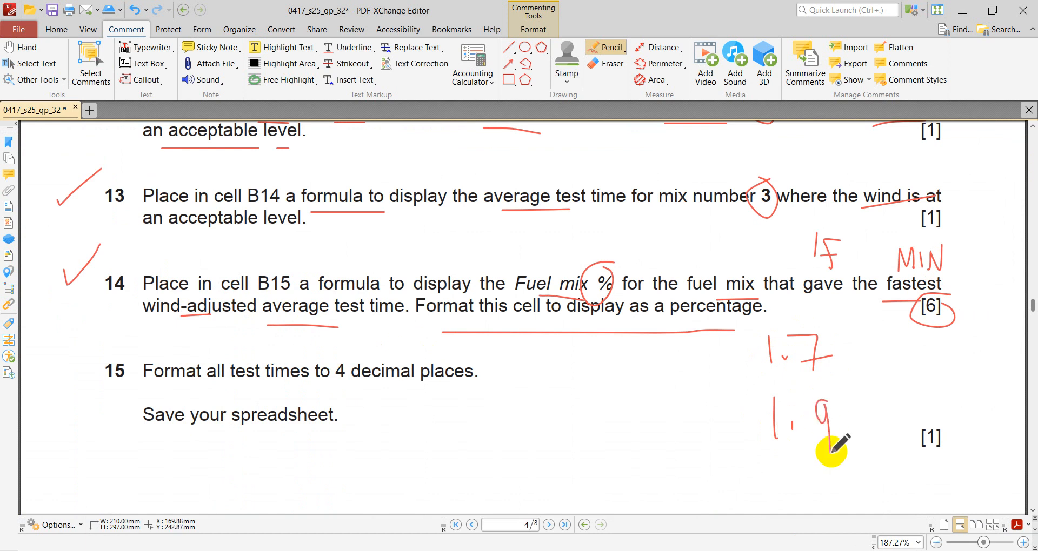
# - Tick 1.7 and link it to the MIN note with an arrow, draw a line from 1.9 and write MIN below it
pyautogui.moveTo(843, 362)
pyautogui.mouseDown()
pyautogui.moveTo(883, 328)
pyautogui.moveTo(961, 355)
pyautogui.moveTo(982, 270)
pyautogui.moveTo(966, 270)
pyautogui.mouseUp()
pyautogui.moveTo(974, 255)
pyautogui.mouseDown()
pyautogui.moveTo(959, 272)
pyautogui.moveTo(978, 264)
pyautogui.mouseUp()
pyautogui.moveTo(850, 432); pyautogui.dragTo(941, 389)
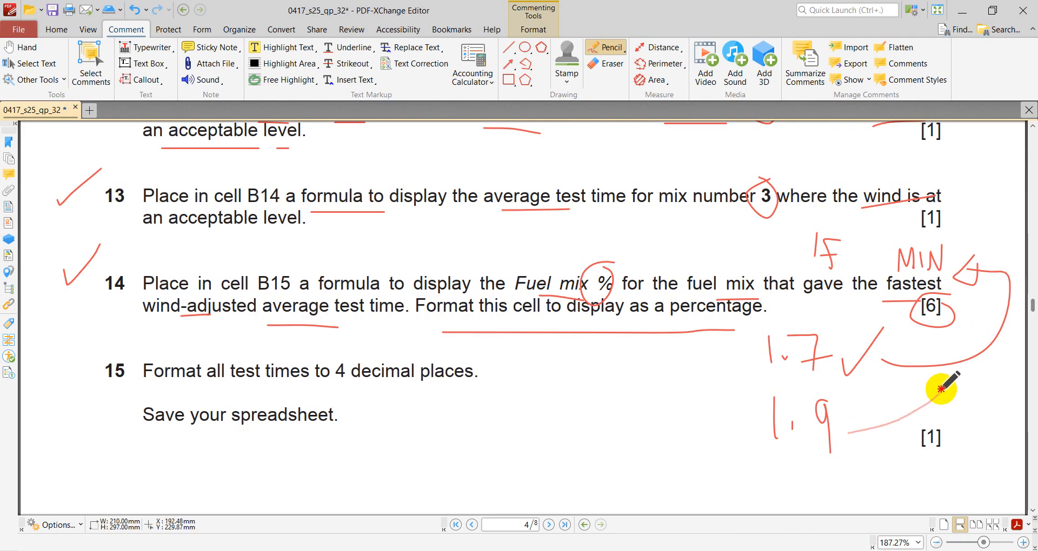
pyautogui.moveTo(868, 488); pyautogui.dragTo(903, 457)
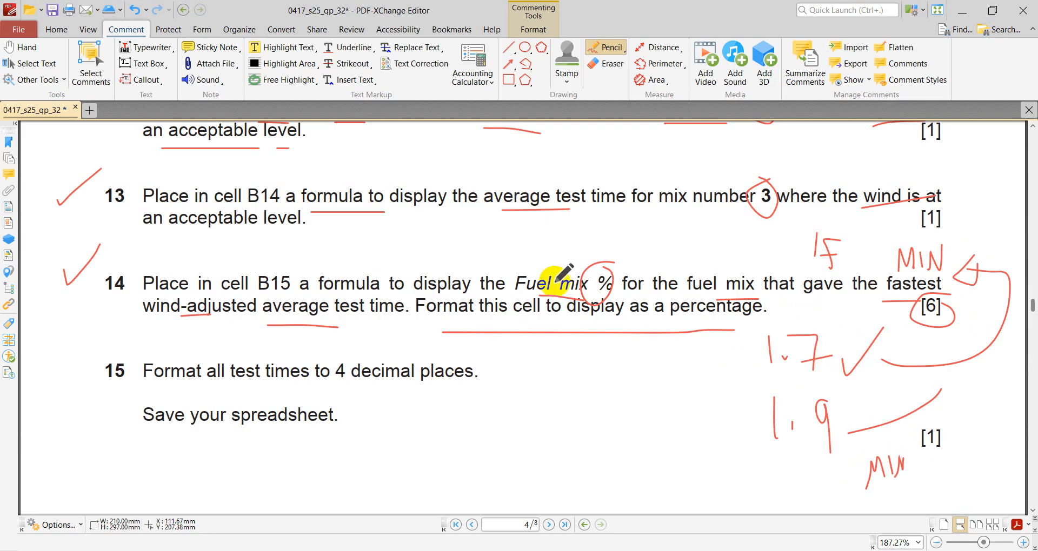
# - Glance at B15's formula in Excel, return to the question paper, tick question 15 and underline its test times, decimal places and save instructions
pyautogui.click(779, 550)
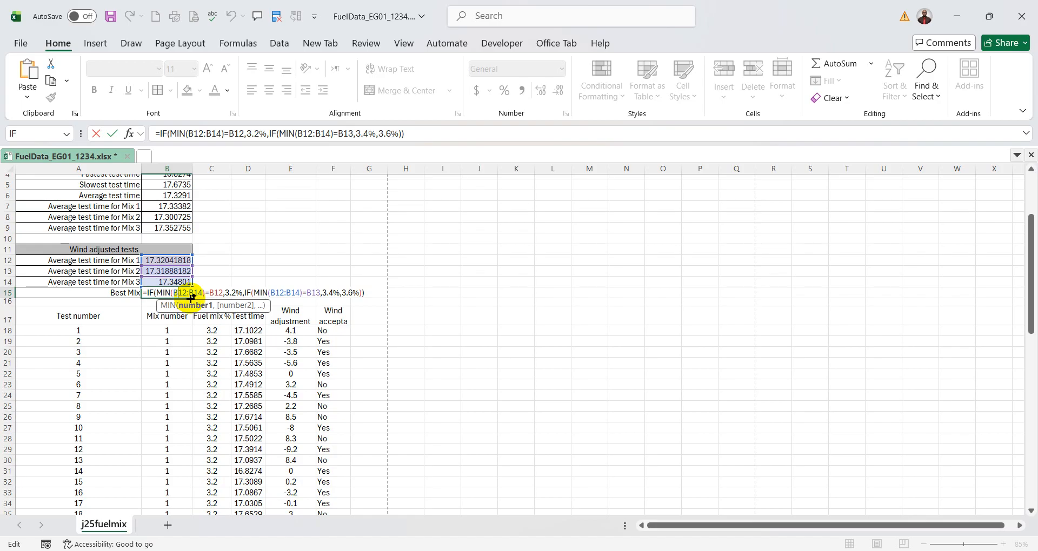
pyautogui.hotkey('alt', 'Tab')
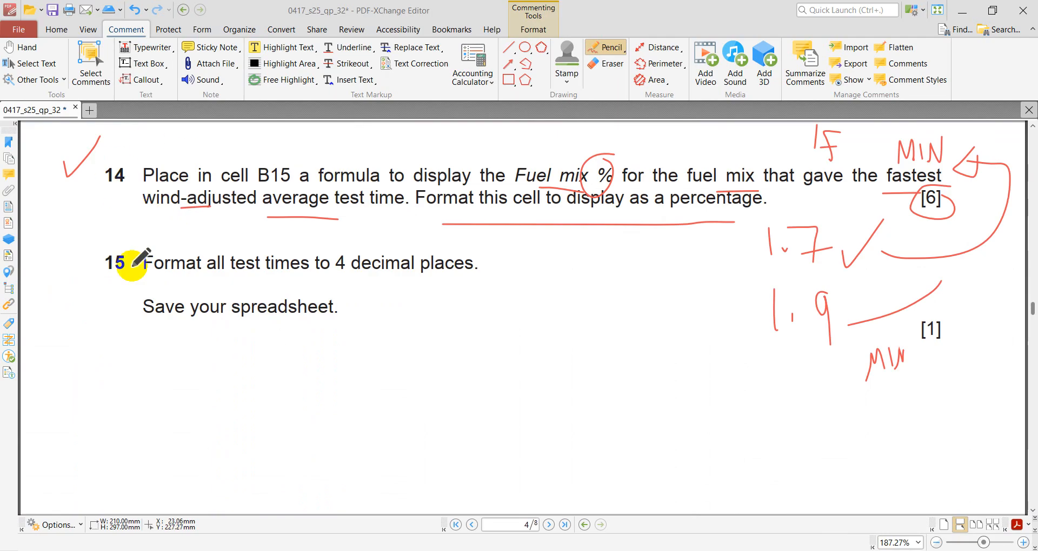
pyautogui.moveTo(50, 259); pyautogui.dragTo(84, 224)
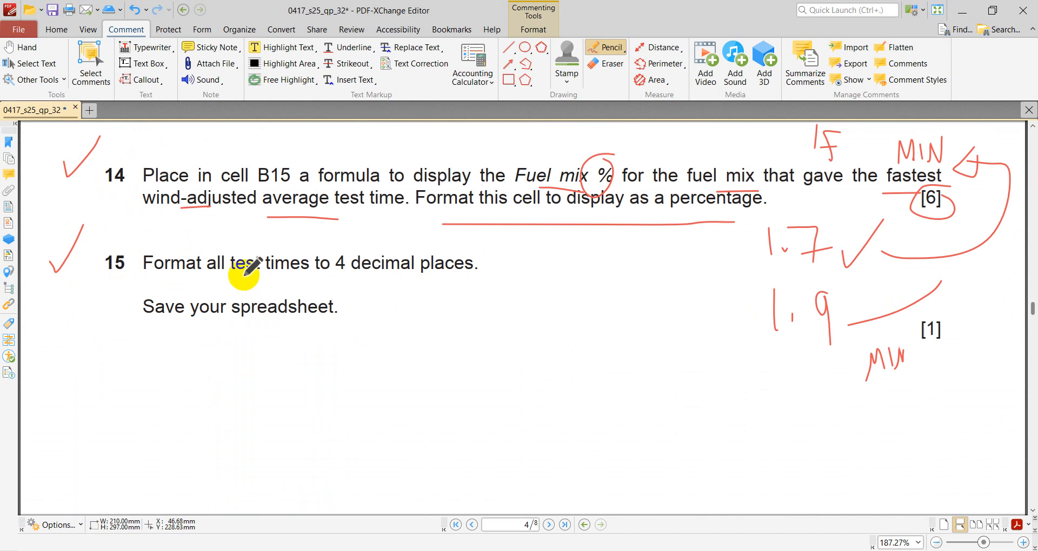
pyautogui.moveTo(244, 276); pyautogui.dragTo(299, 284)
pyautogui.moveTo(362, 288); pyautogui.dragTo(449, 282)
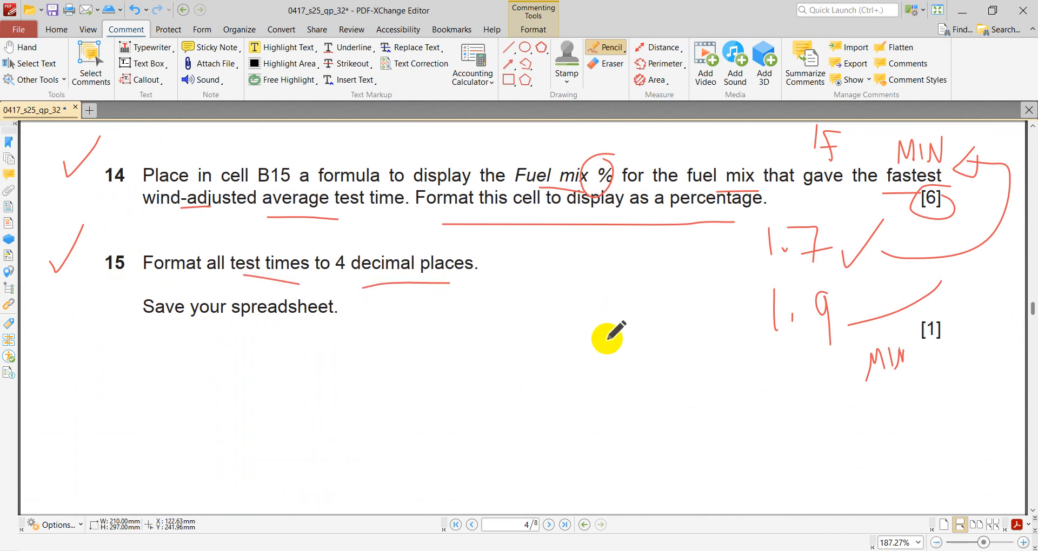
pyautogui.moveTo(184, 332); pyautogui.dragTo(292, 331)
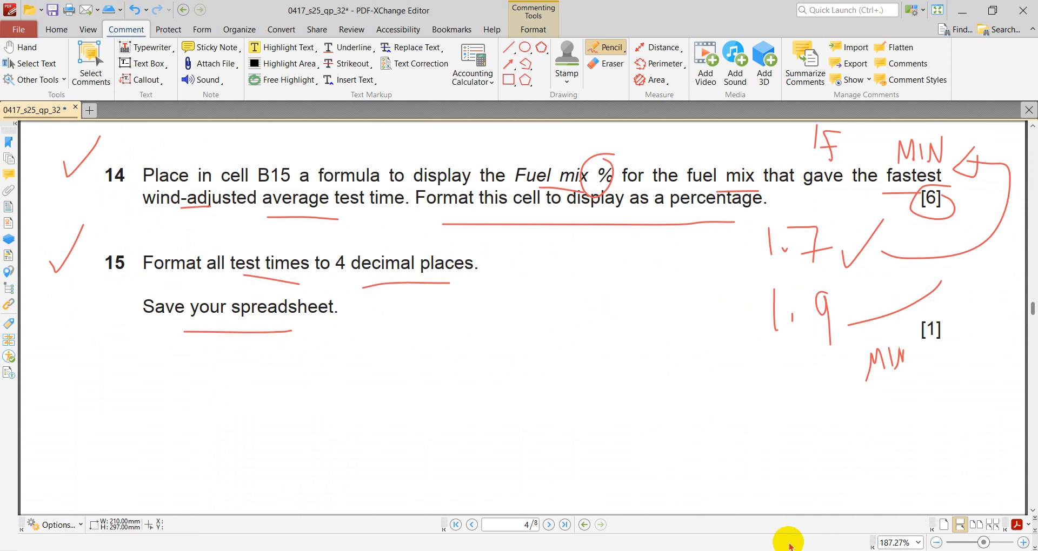
# - Return to the Excel workbook and format the test times in D18:D77 as Number with 4 decimal places
pyautogui.click(757, 547)
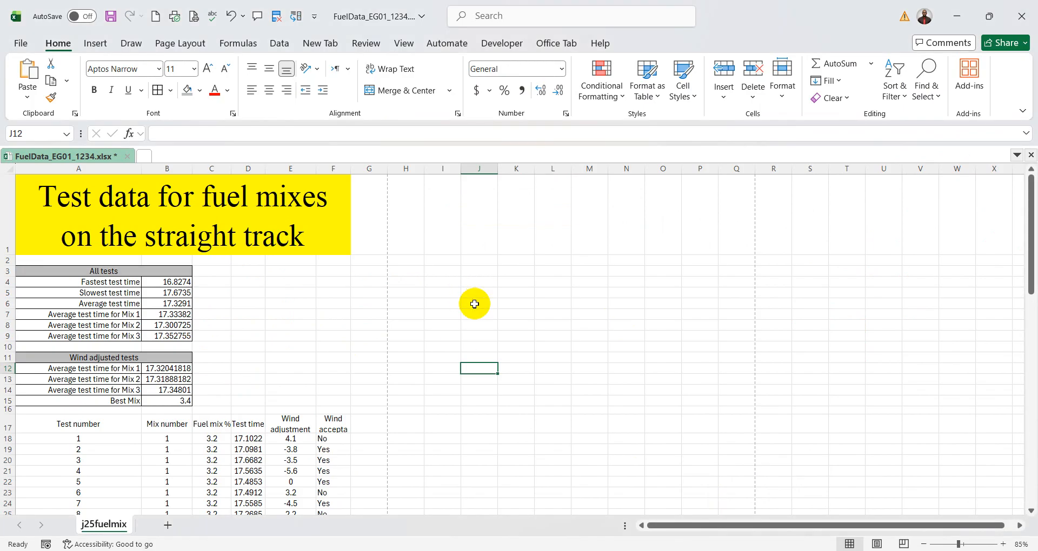
pyautogui.scroll(-1, 473, 305)
pyautogui.click(248, 370)
pyautogui.scroll(-3, 324, 373)
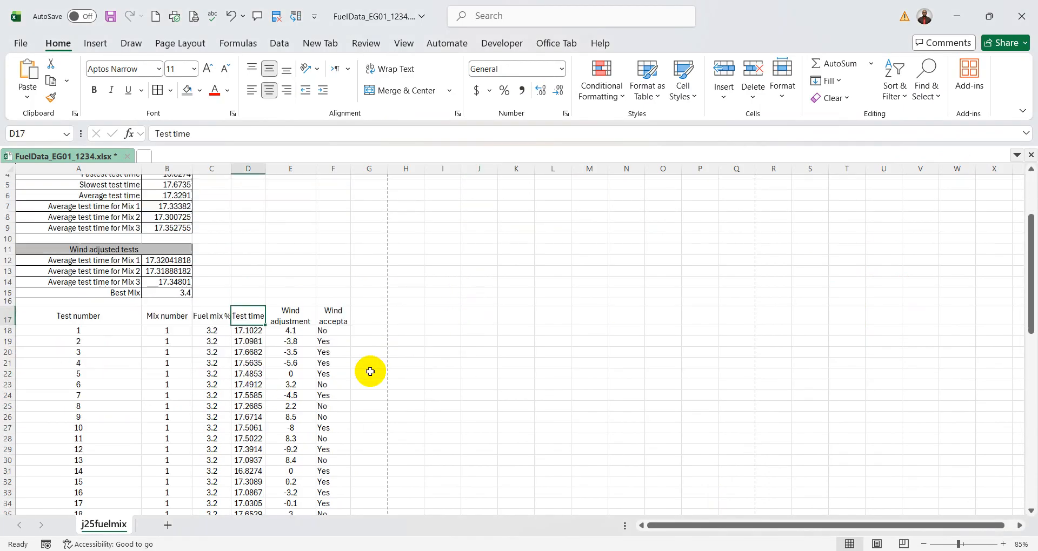
pyautogui.moveTo(248, 276); pyautogui.dragTo(259, 495)
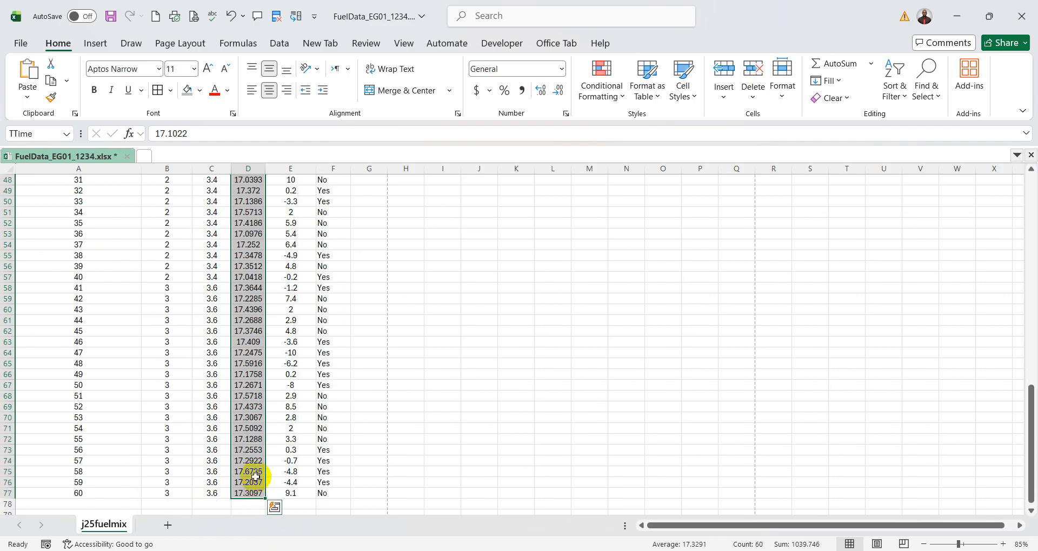
pyautogui.scroll(8, 246, 461)
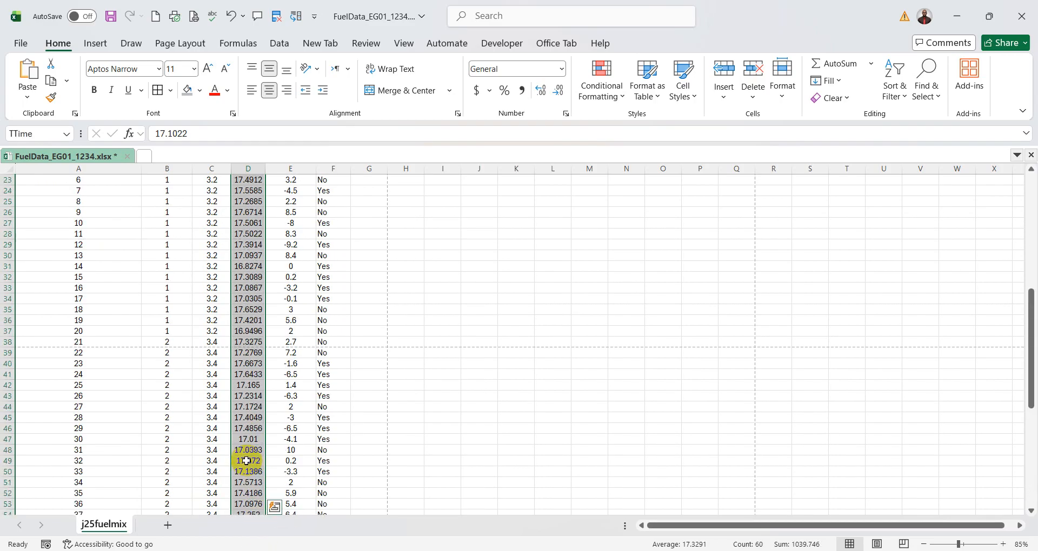
pyautogui.scroll(7, 246, 461)
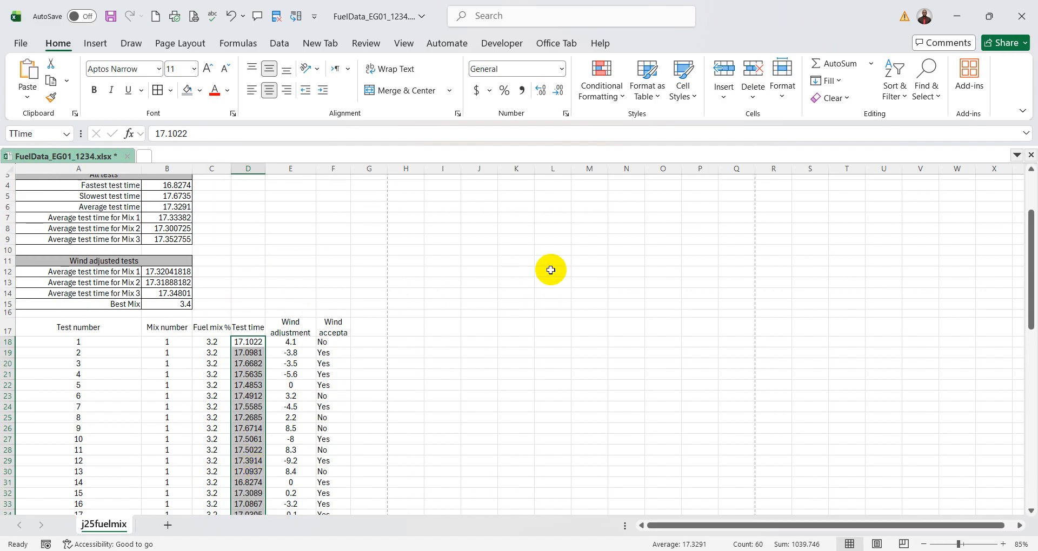
pyautogui.scroll(-3, 355, 338)
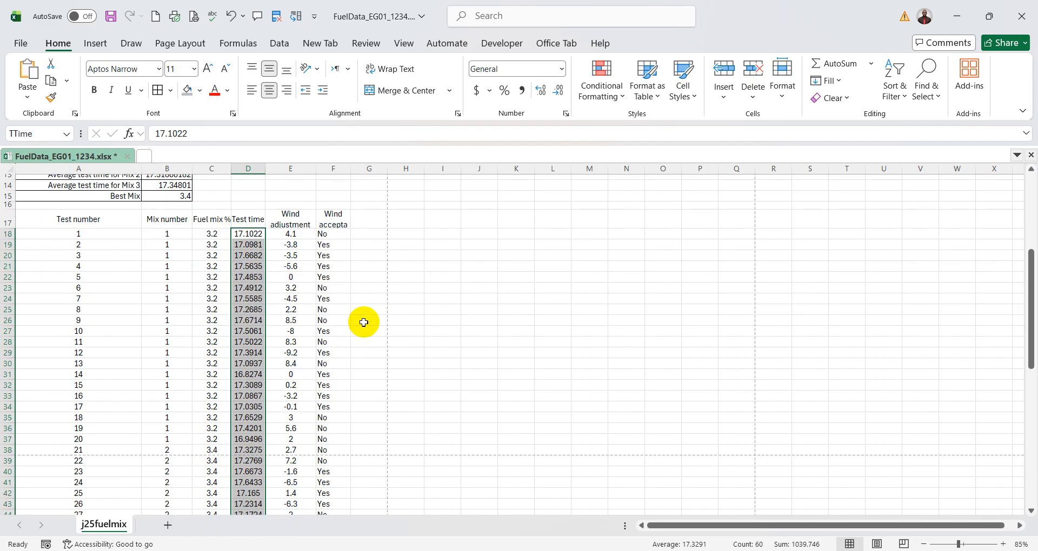
pyautogui.scroll(2, 364, 322)
pyautogui.scroll(3, 425, 316)
pyautogui.scroll(-2, 425, 316)
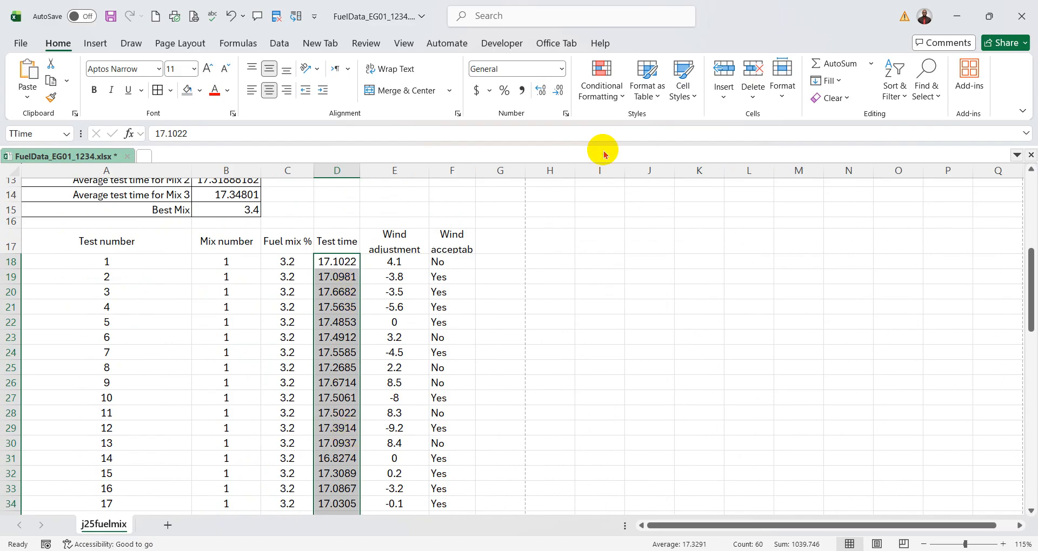
pyautogui.click(564, 114)
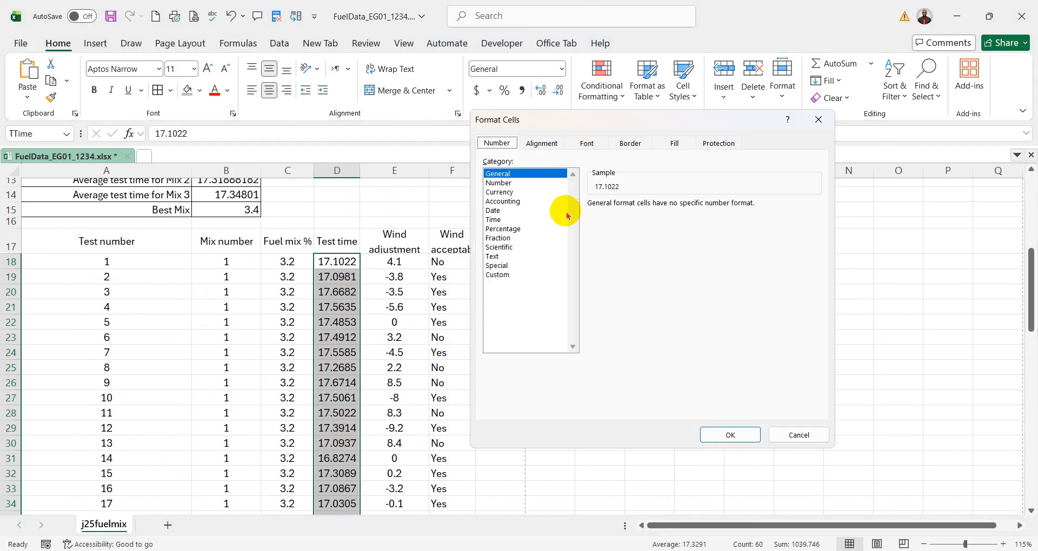
pyautogui.click(503, 183)
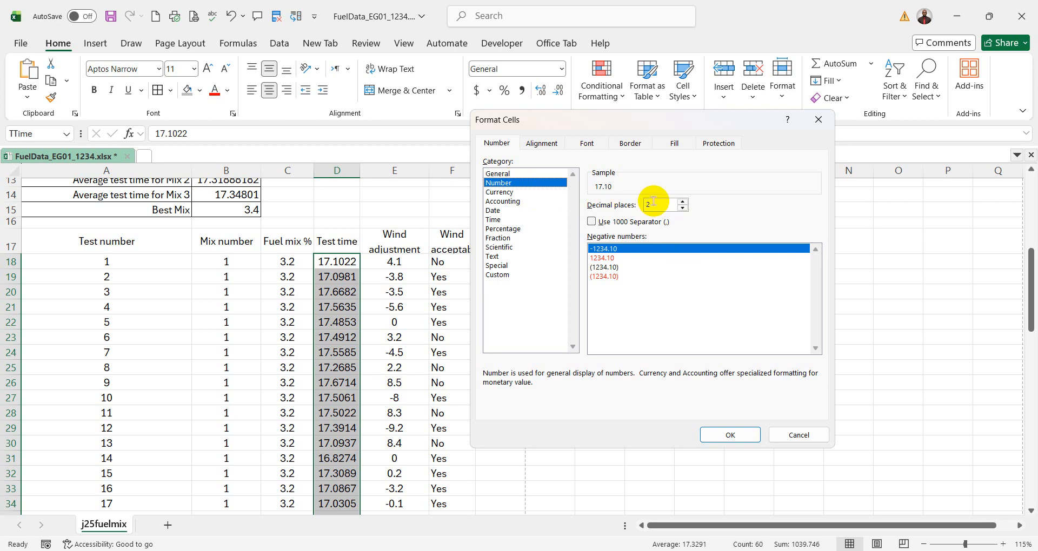
pyautogui.moveTo(653, 203); pyautogui.dragTo(613, 203)
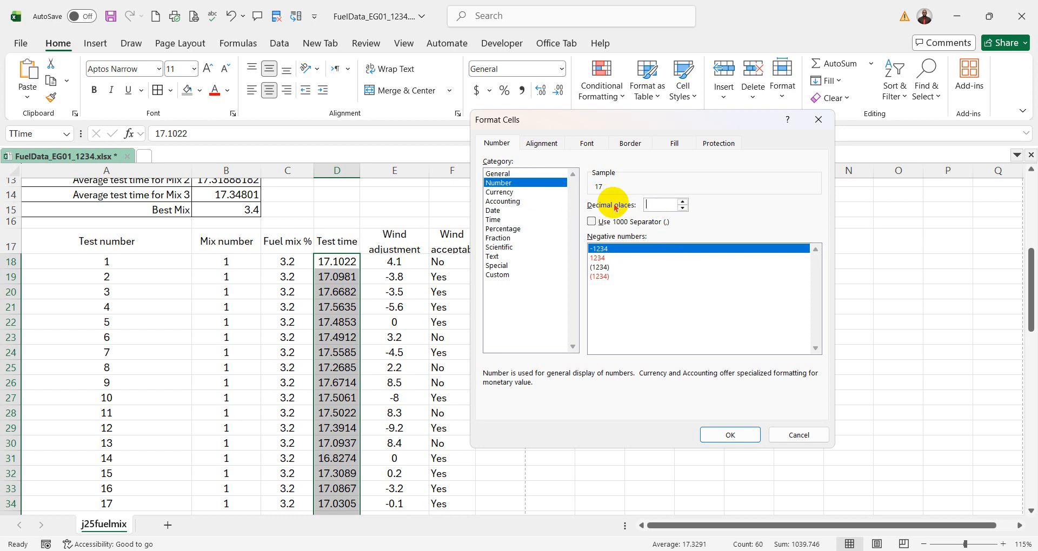
pyautogui.click(727, 432)
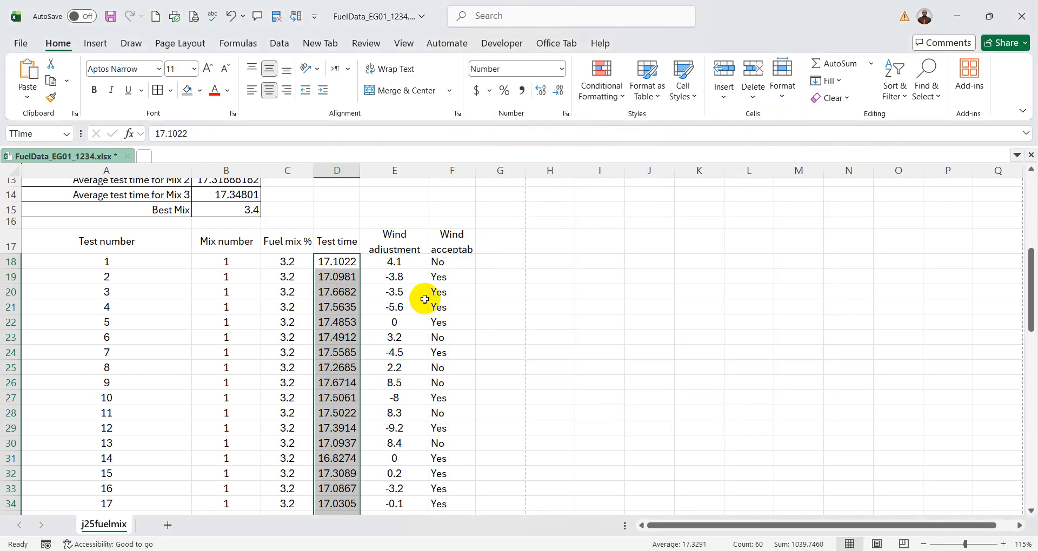
# - Check the decimal places of the values down the whole Test time column and clear the selection
pyautogui.scroll(-8, 408, 317)
pyautogui.scroll(-10, 392, 335)
pyautogui.scroll(20, 392, 335)
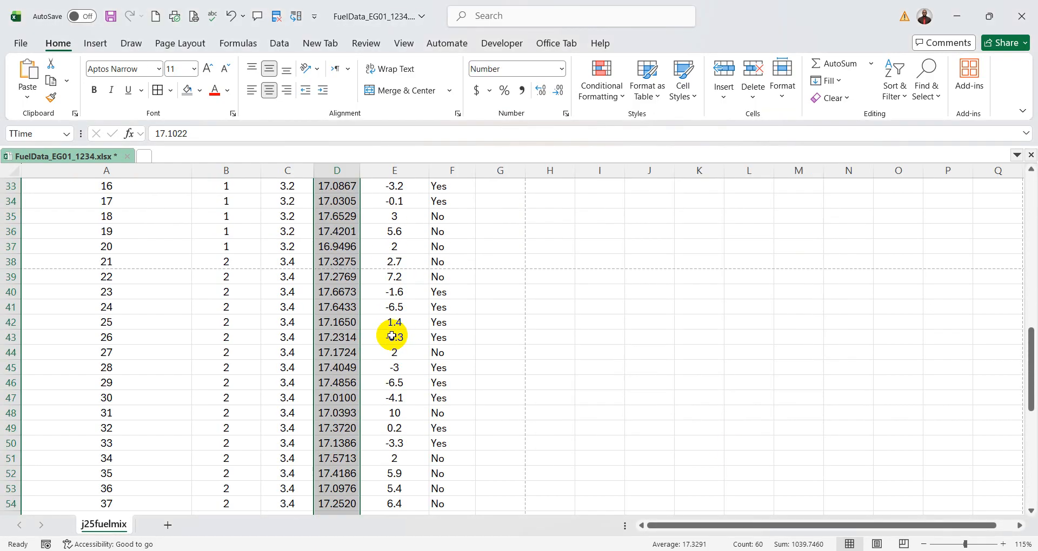
pyautogui.scroll(3, 564, 364)
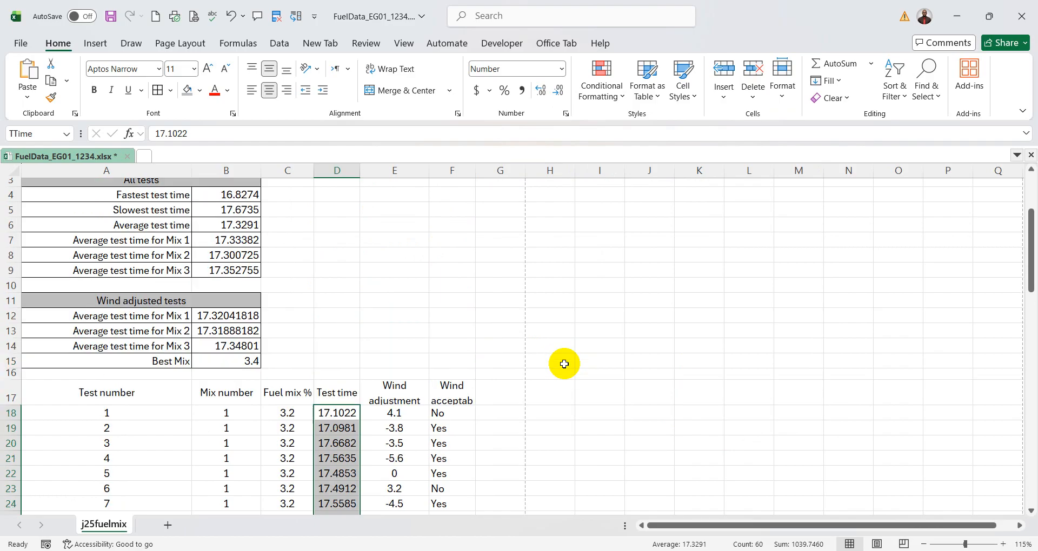
pyautogui.click(679, 328)
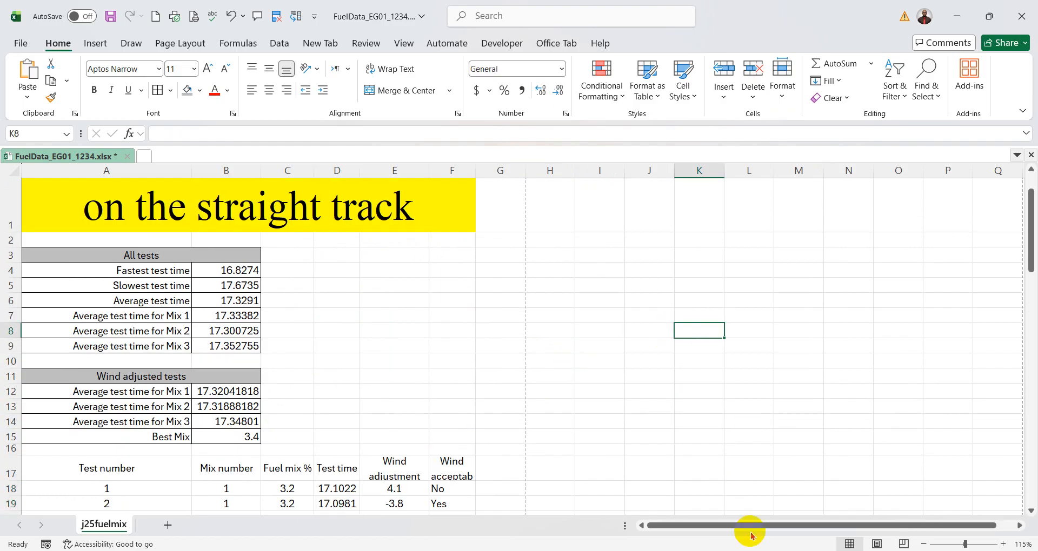
# - Select B15 and check its Best Mix formula against question 14 in the question paper
pyautogui.click(247, 436)
pyautogui.scroll(-1, 517, 396)
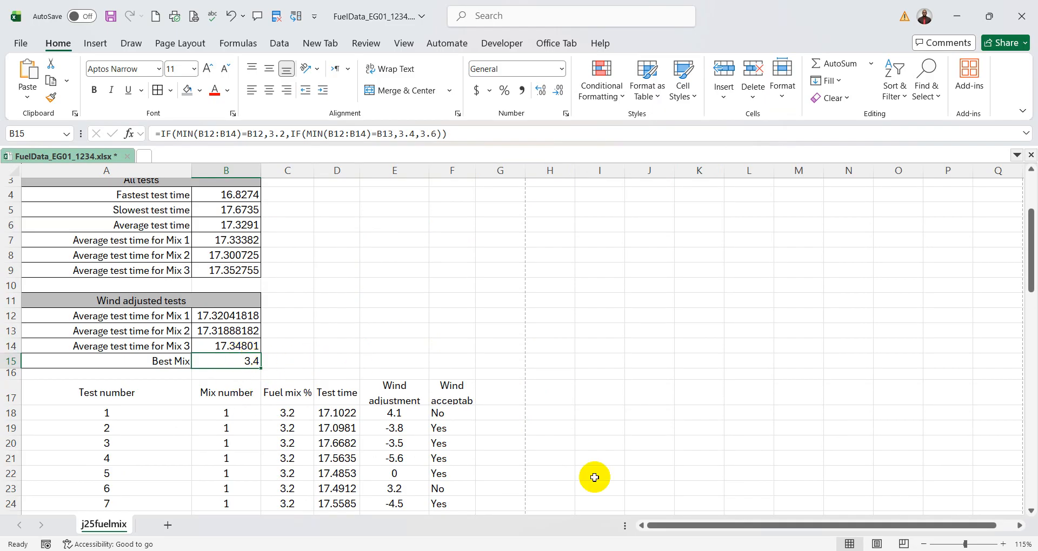
pyautogui.click(713, 550)
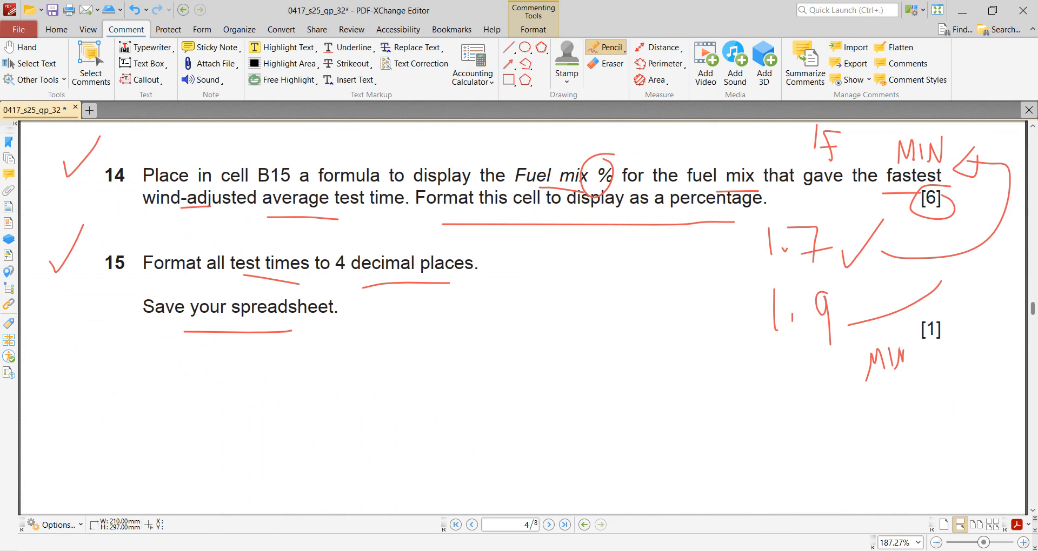
pyautogui.hotkey('alt', 'Tab')
# - Compare the wind-adjusted averages in B12:B14 and the Fuel mix % column with the Best Mix formula in B15
pyautogui.scroll(-2, 476, 337)
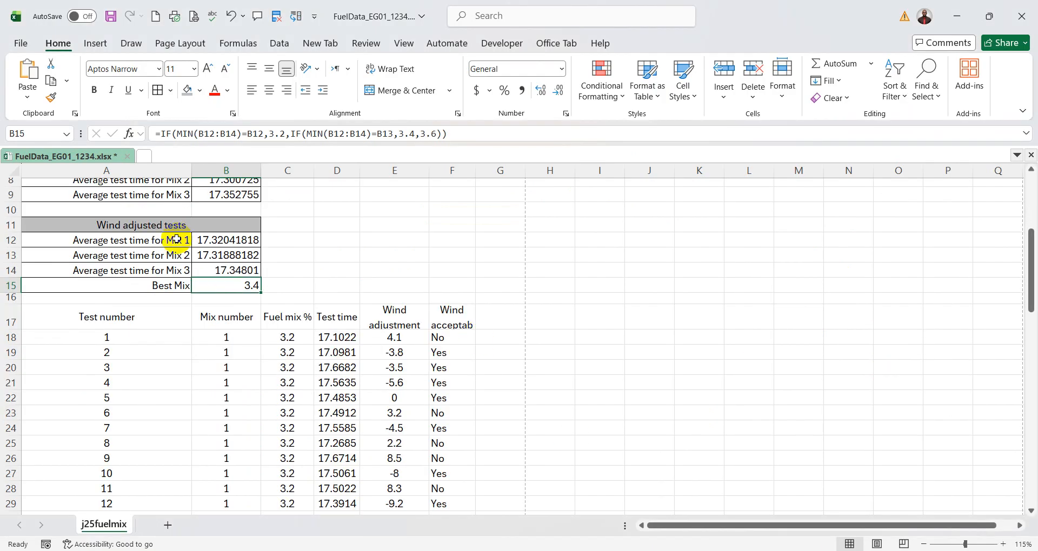
pyautogui.moveTo(174, 240); pyautogui.dragTo(174, 268)
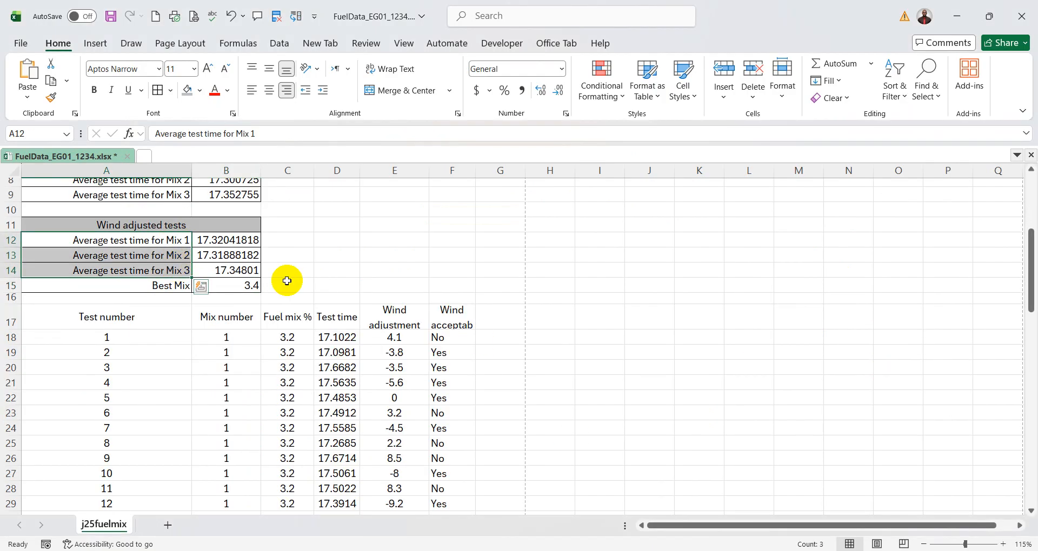
pyautogui.click(250, 282)
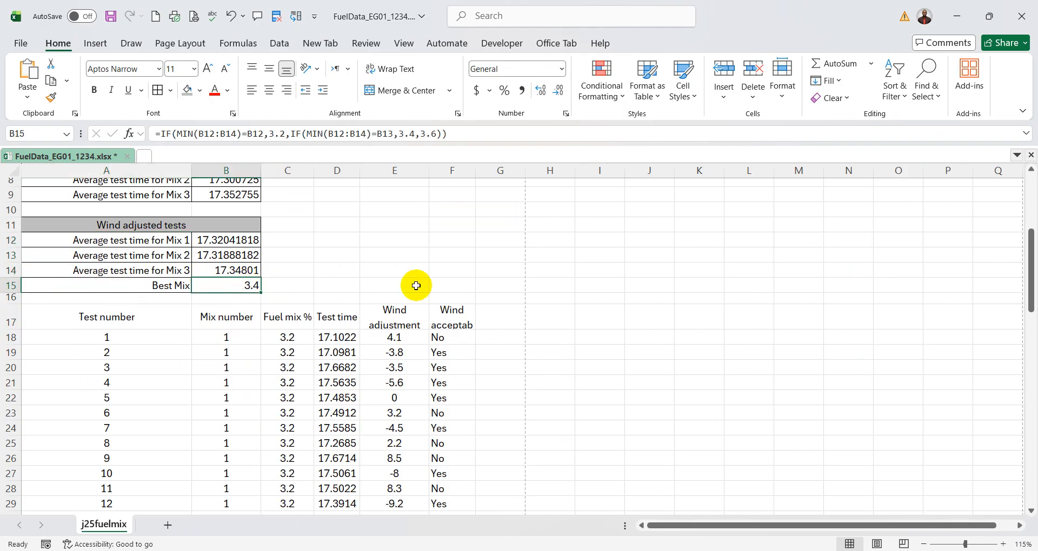
pyautogui.moveTo(243, 336); pyautogui.dragTo(251, 382)
pyautogui.moveTo(287, 340); pyautogui.dragTo(287, 398)
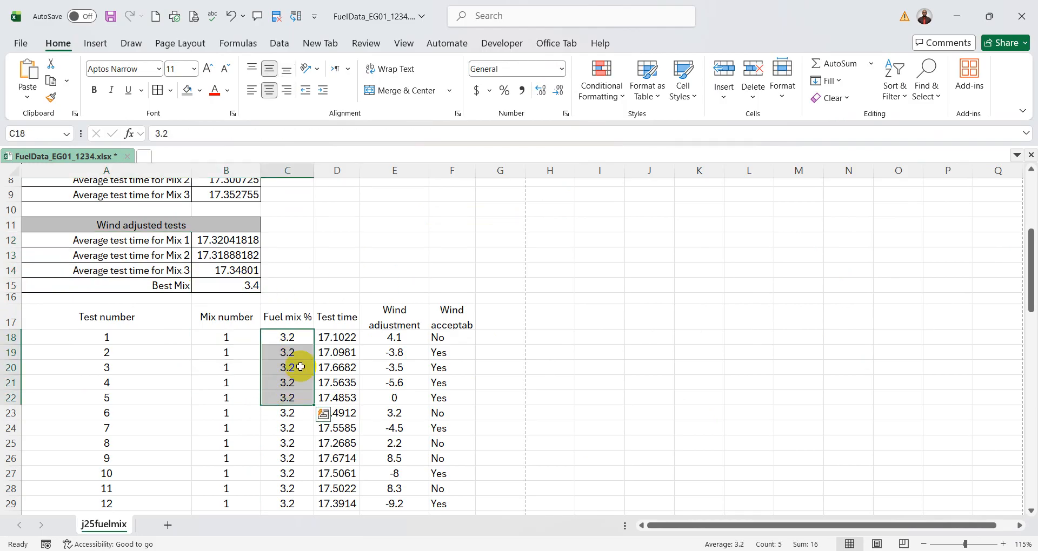
pyautogui.click(310, 317)
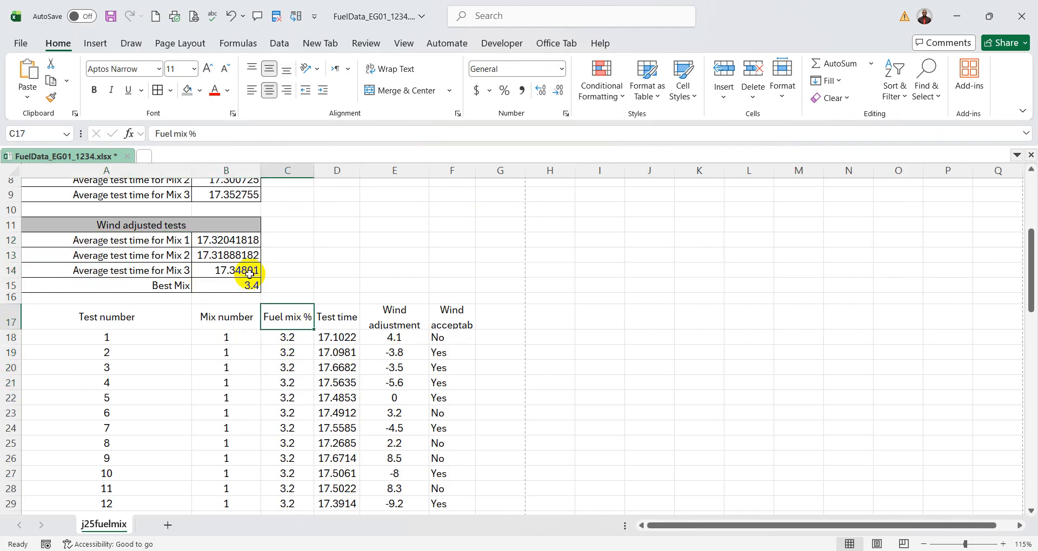
pyautogui.moveTo(237, 243); pyautogui.dragTo(238, 271)
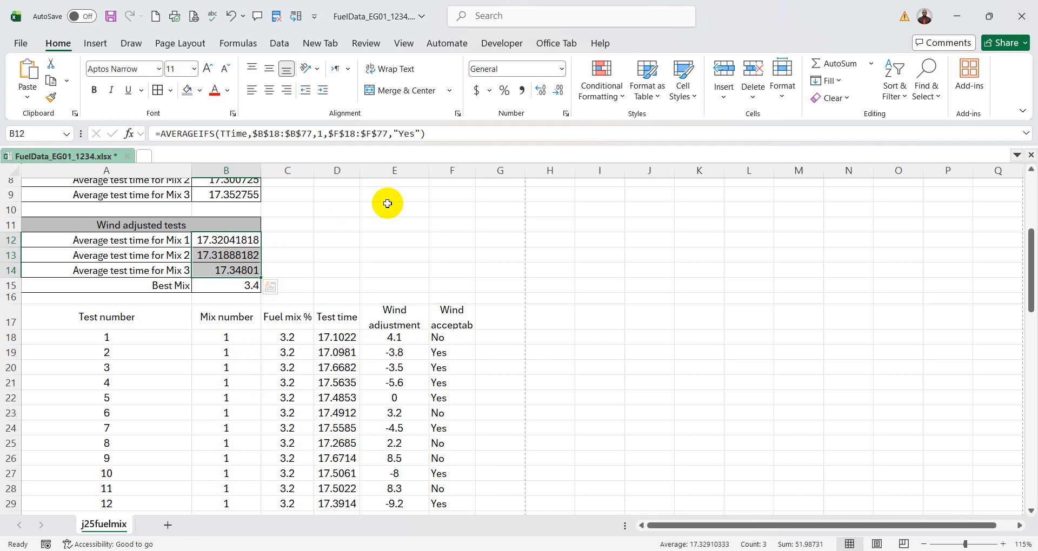
pyautogui.click(370, 271)
pyautogui.click(248, 285)
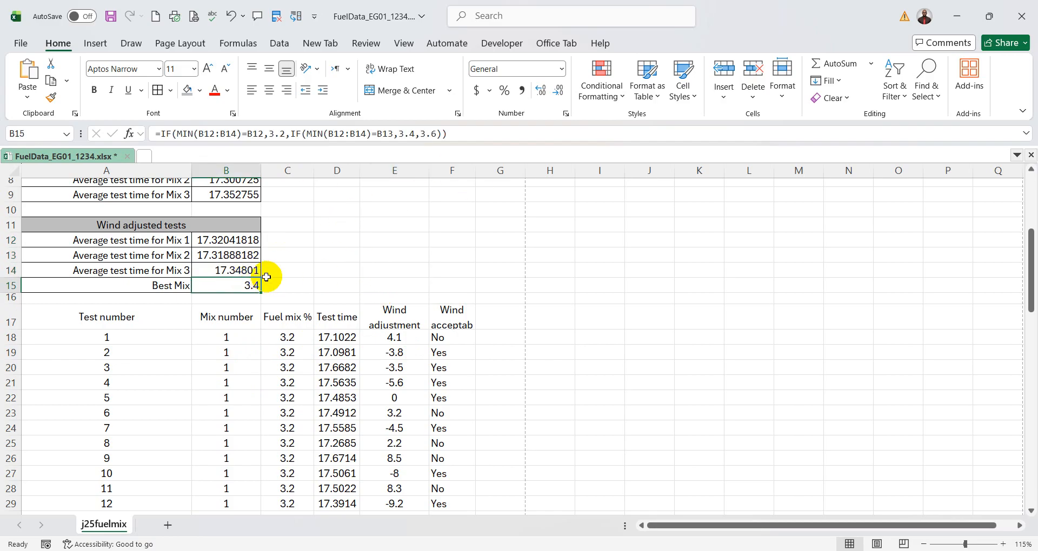
pyautogui.click(257, 240)
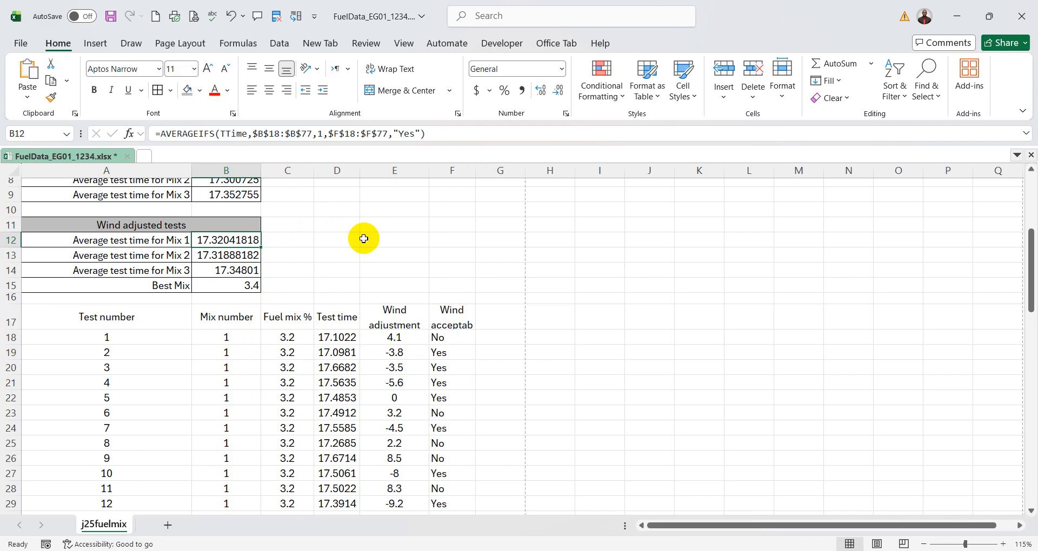
pyautogui.click(254, 286)
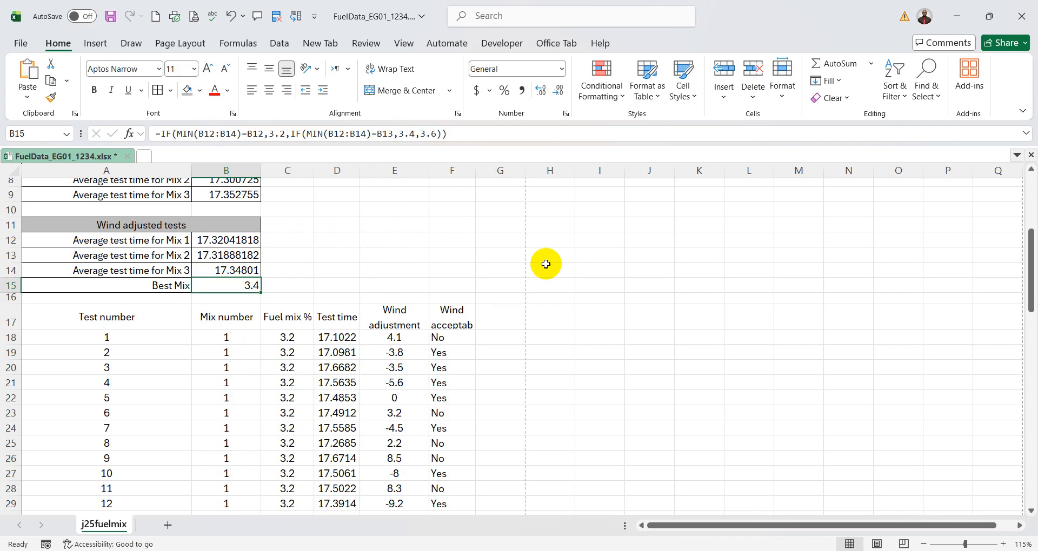
# - Reread questions 14 and 15 in the question paper and return to the summary tables in the Excel workbook
pyautogui.hotkey('alt', 'Tab')
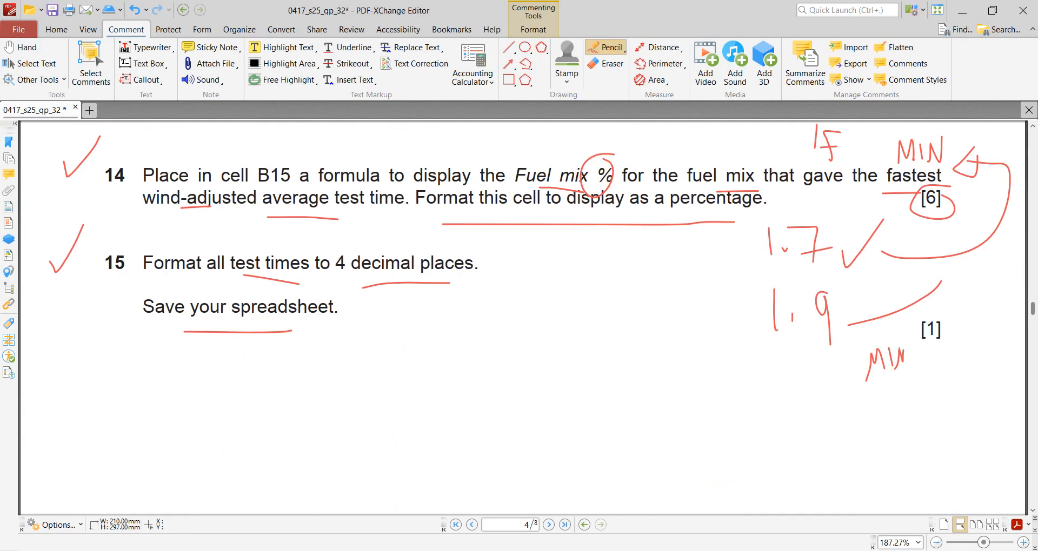
pyautogui.click(773, 550)
pyautogui.click(773, 550)
pyautogui.hotkey('alt', 'Tab')
pyautogui.scroll(3, 696, 344)
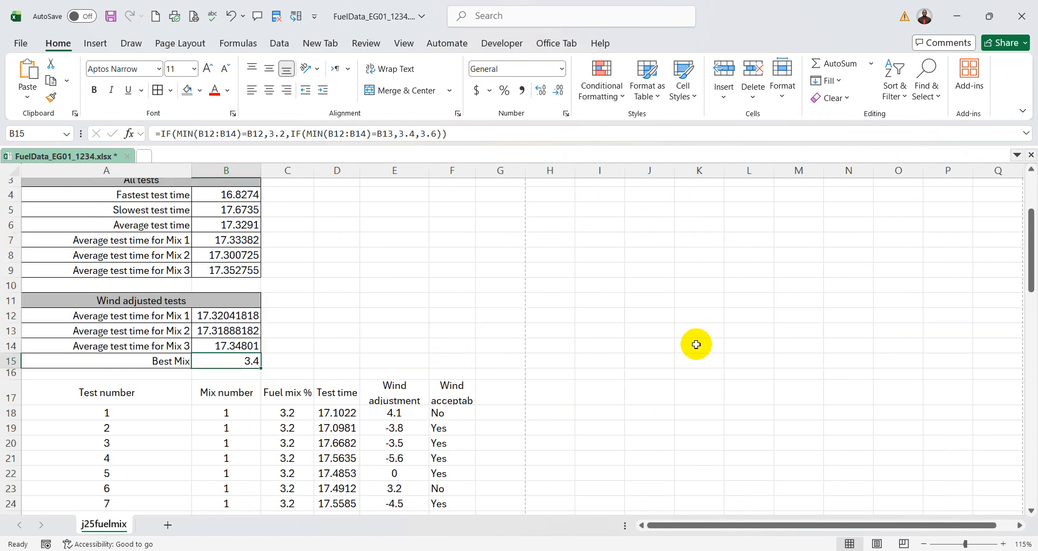
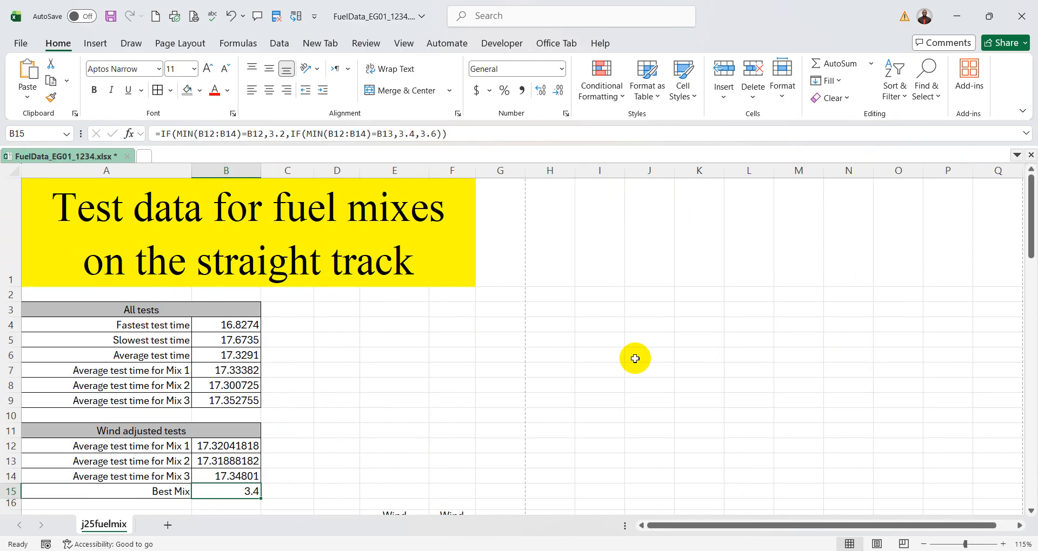
# - Handwrite "IFS" and an underlined "AVGIF" below question 15 in the question paper in PDF-XChange Editor
pyautogui.scroll(-2, 635, 359)
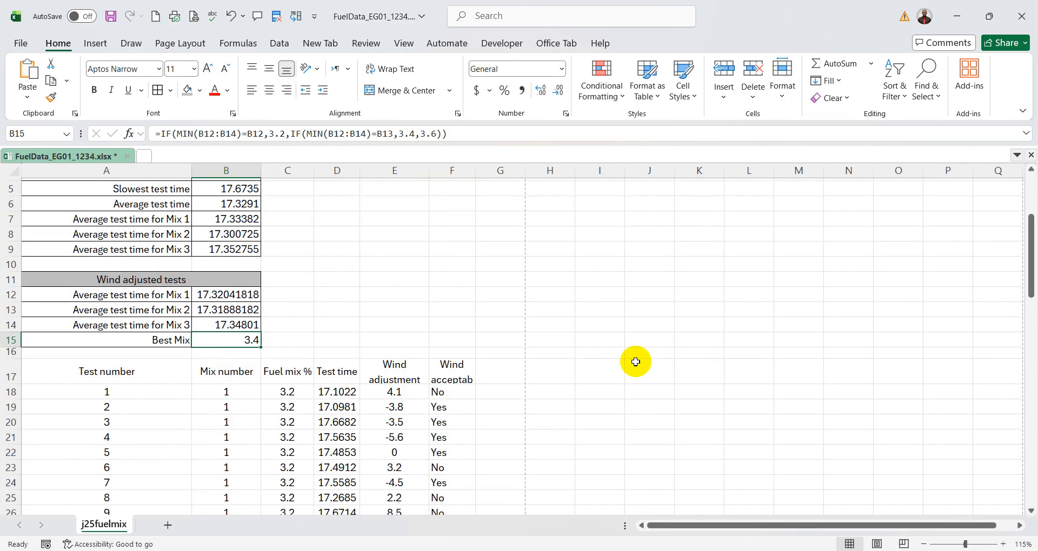
pyautogui.click(779, 550)
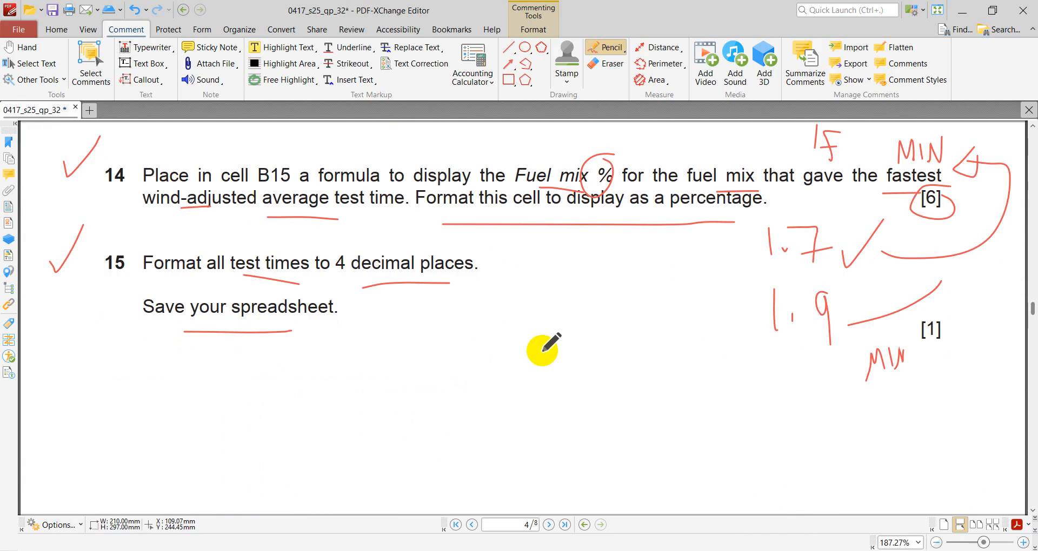
pyautogui.moveTo(508, 314); pyautogui.dragTo(508, 366)
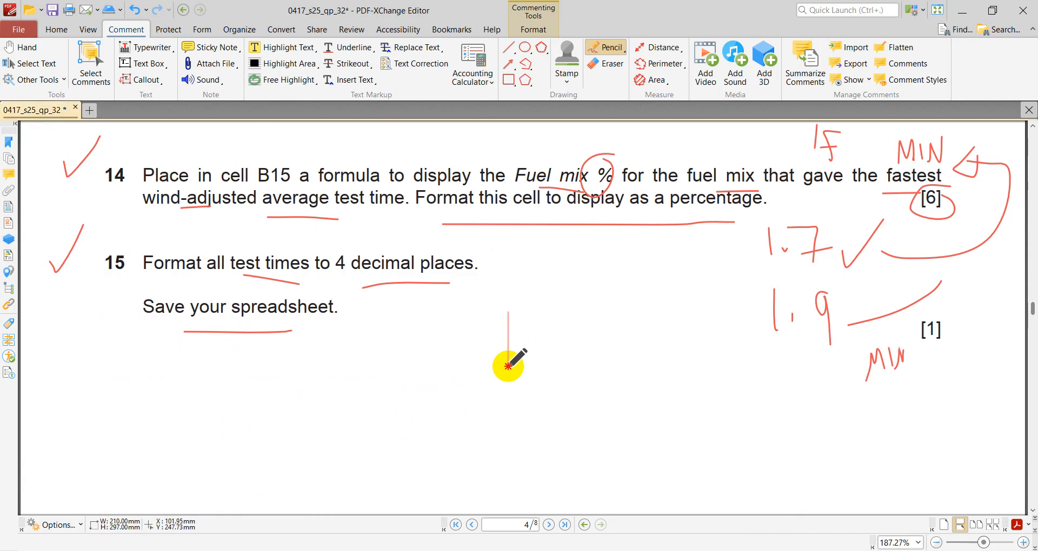
pyautogui.moveTo(538, 313)
pyautogui.mouseDown()
pyautogui.moveTo(531, 360)
pyautogui.moveTo(536, 335)
pyautogui.moveTo(543, 354)
pyautogui.mouseUp()
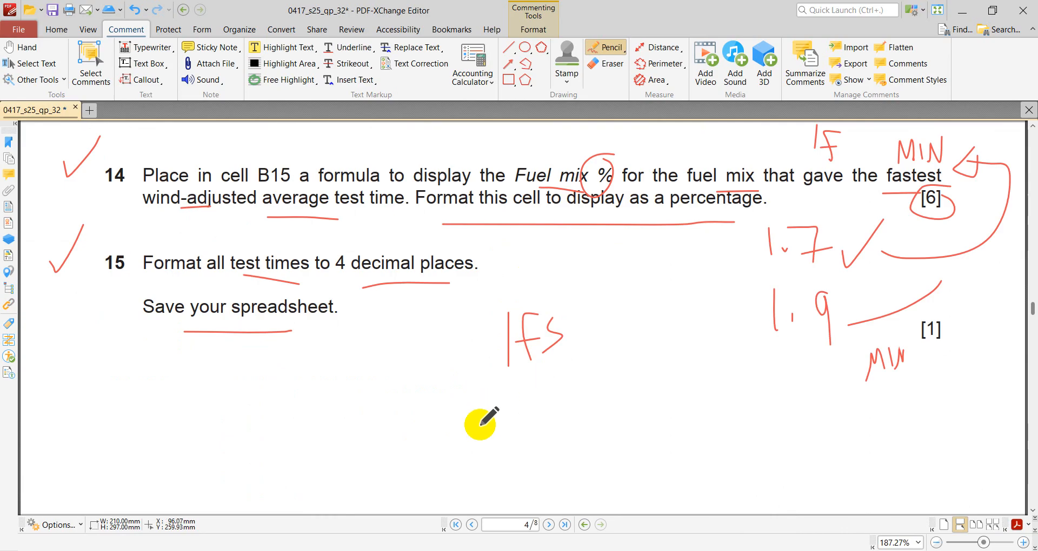
pyautogui.moveTo(466, 451)
pyautogui.mouseDown()
pyautogui.moveTo(477, 416)
pyautogui.moveTo(489, 435)
pyautogui.mouseUp()
pyautogui.moveTo(471, 432)
pyautogui.mouseDown()
pyautogui.moveTo(497, 430)
pyautogui.moveTo(523, 393)
pyautogui.moveTo(546, 417)
pyautogui.moveTo(538, 433)
pyautogui.mouseUp()
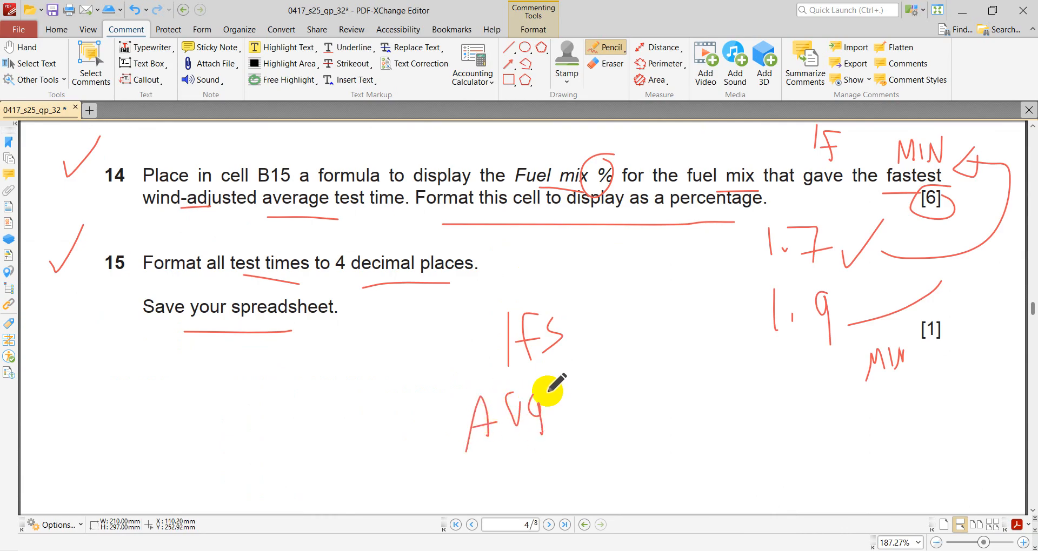
pyautogui.moveTo(557, 397)
pyautogui.mouseDown()
pyautogui.moveTo(541, 435)
pyautogui.moveTo(566, 413)
pyautogui.mouseUp()
pyautogui.moveTo(560, 409); pyautogui.dragTo(578, 402)
pyautogui.click(539, 381)
pyautogui.moveTo(497, 464); pyautogui.dragTo(617, 438)
# - Handwrite an underlined "AS" and "OL" below "Save your spreadsheet" in the question paper
pyautogui.moveTo(260, 456); pyautogui.dragTo(314, 423)
pyautogui.moveTo(339, 392)
pyautogui.mouseDown()
pyautogui.moveTo(319, 436)
pyautogui.moveTo(379, 451)
pyautogui.mouseUp()
pyautogui.moveTo(172, 359)
pyautogui.mouseDown()
pyautogui.moveTo(163, 361)
pyautogui.moveTo(231, 378)
pyautogui.mouseUp()
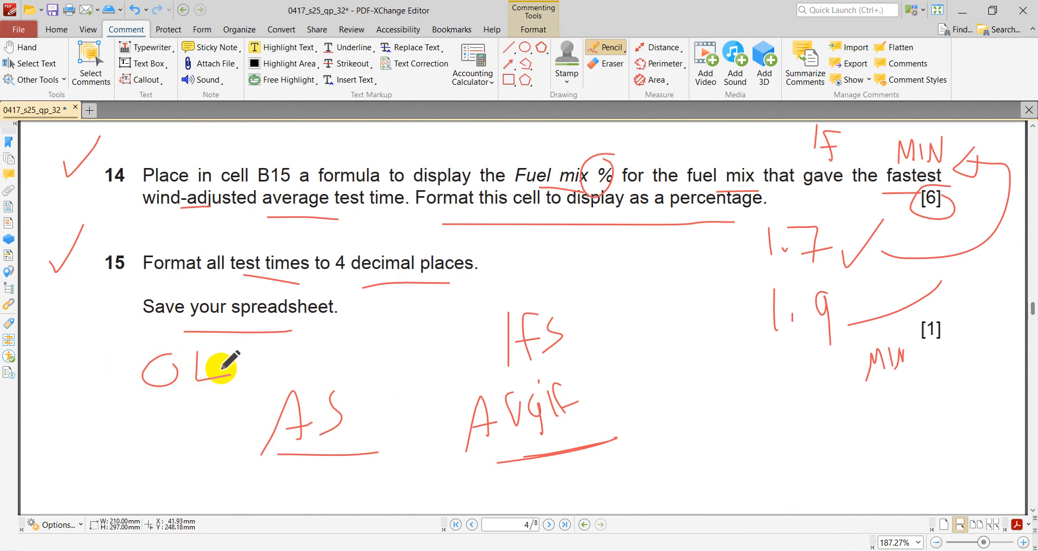
pyautogui.click(221, 371)
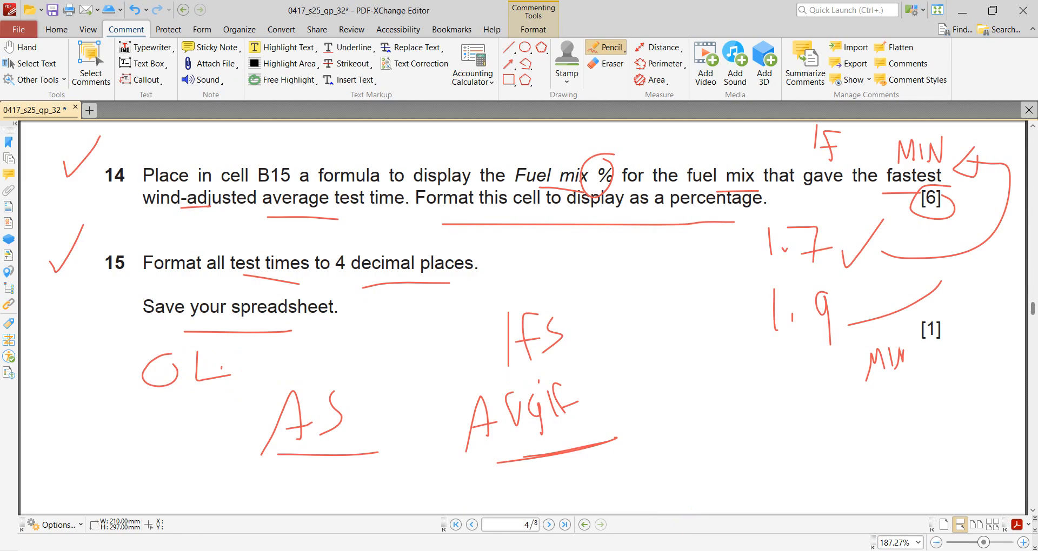
# - Underline the opening words of question 16 in the question paper and save the FuelData_EG01_1234 workbook in Excel
pyautogui.moveTo(757, 549)
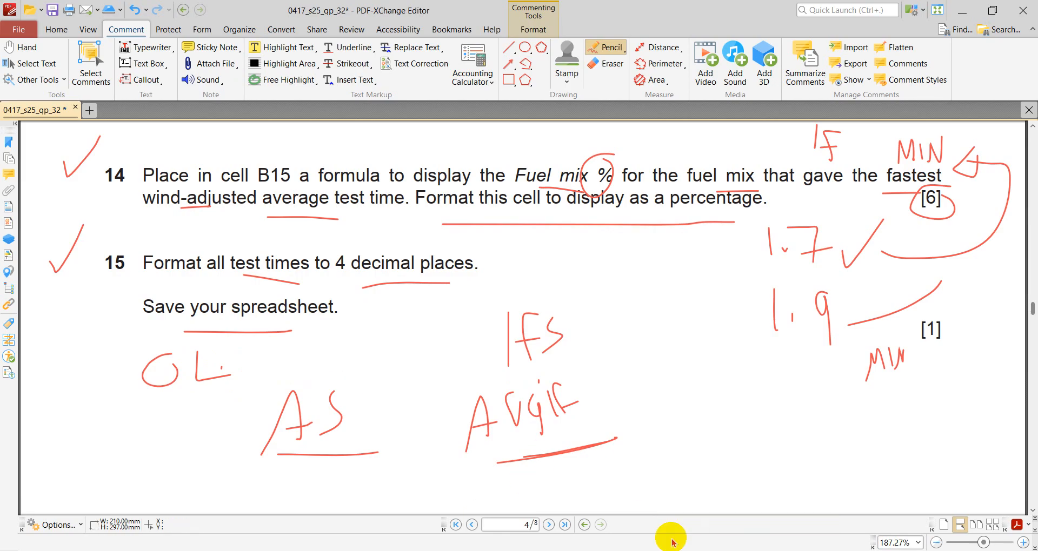
pyautogui.click(758, 549)
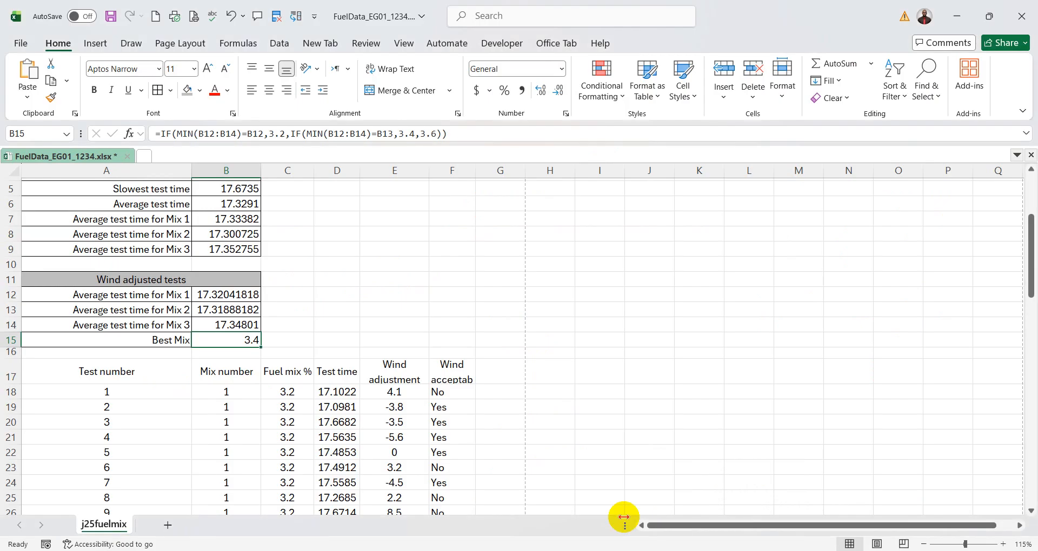
pyautogui.hotkey('alt', 'Tab')
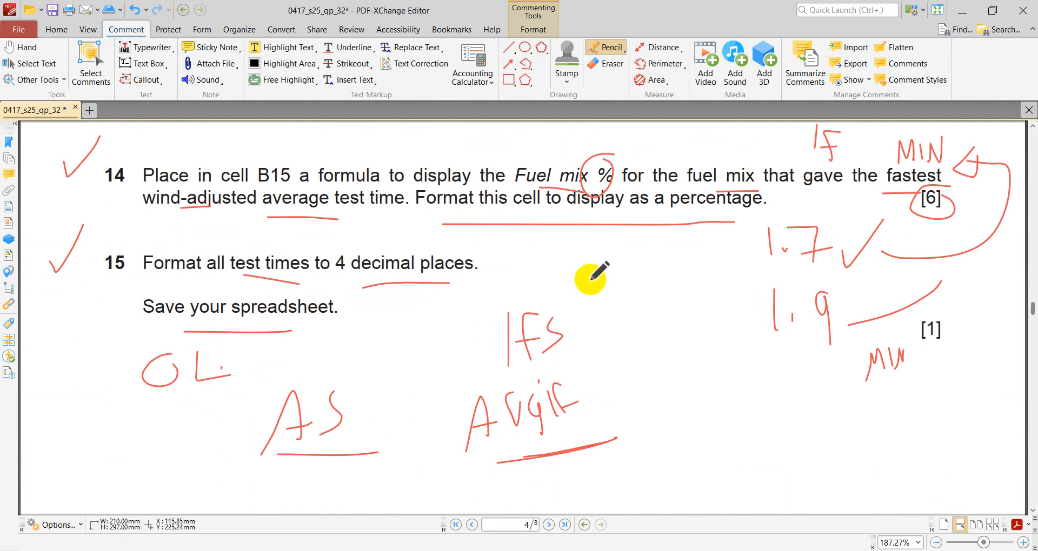
pyautogui.scroll(-8, 566, 234)
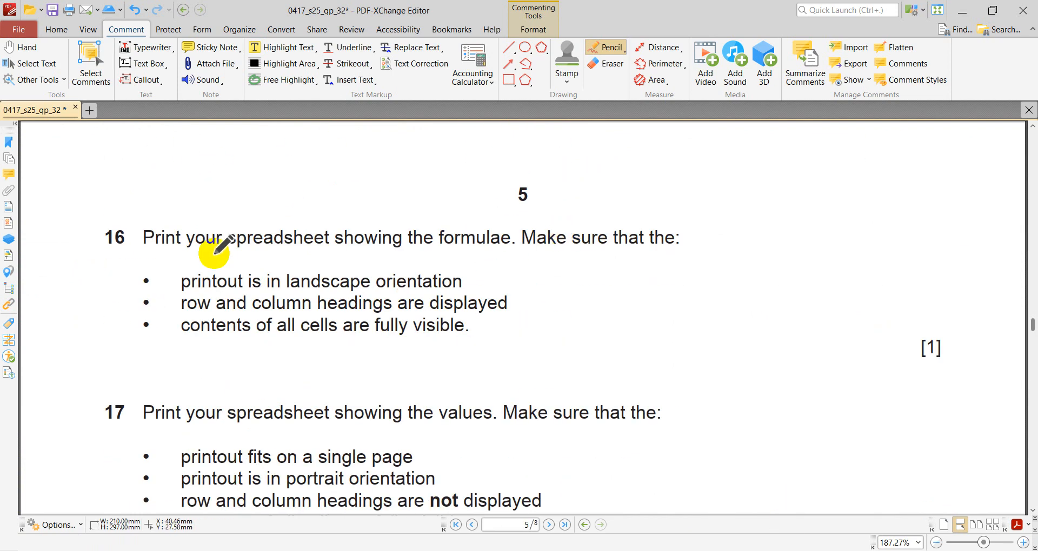
pyautogui.moveTo(142, 250); pyautogui.dragTo(203, 250)
pyautogui.moveTo(779, 549)
pyautogui.hotkey('alt', 'Tab')
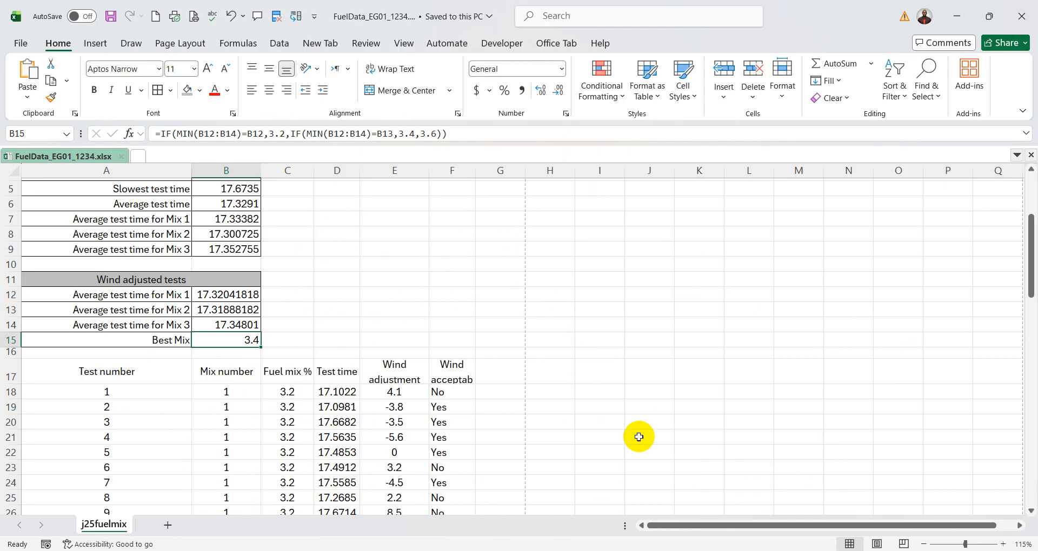
# - Underline "showing", "formulae" and "sure that" in question 16 of the question paper in PDF-XChange Editor
pyautogui.click(764, 547)
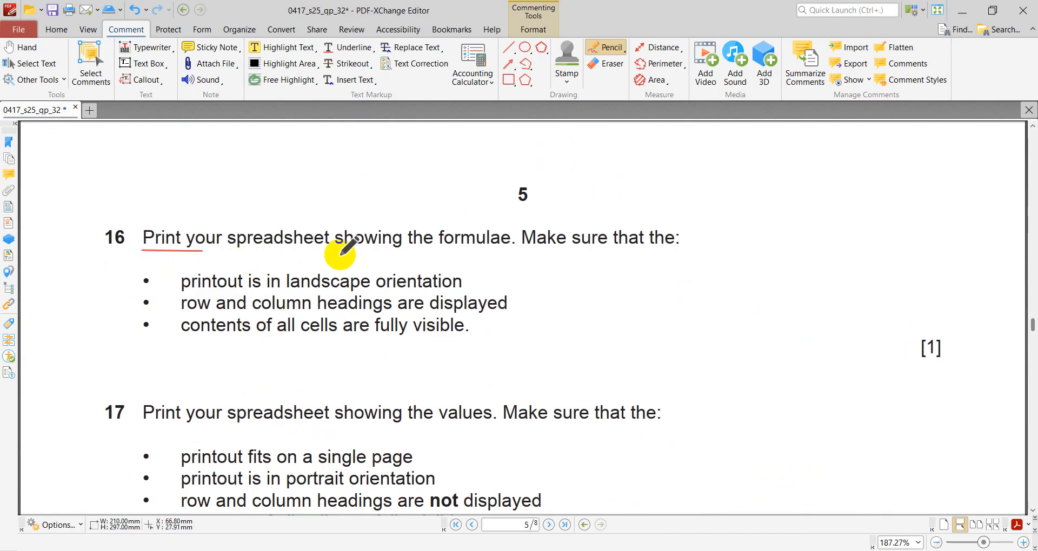
pyautogui.moveTo(340, 253); pyautogui.dragTo(497, 266)
pyautogui.moveTo(561, 261); pyautogui.dragTo(644, 261)
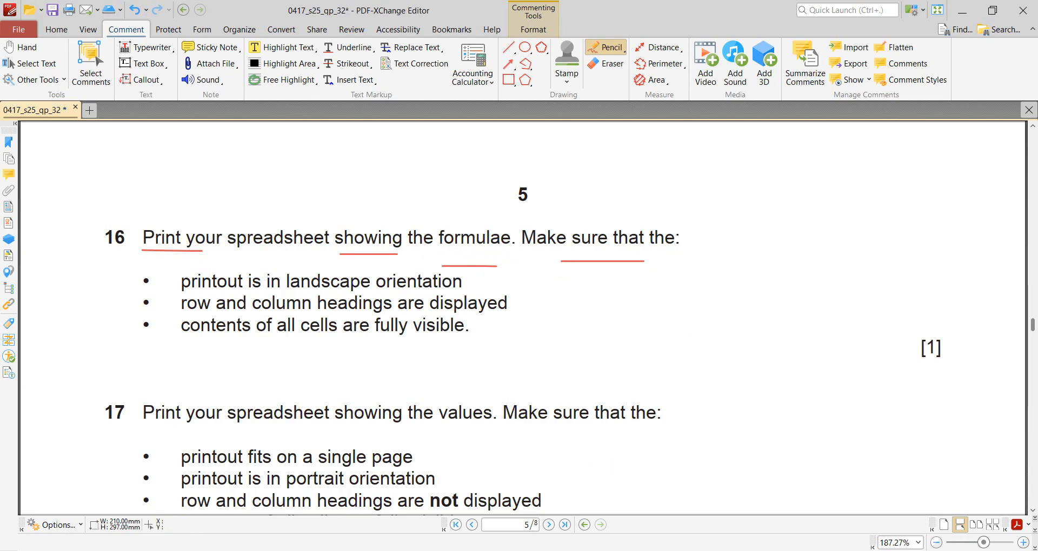
# - Show the formulas in the j25fuelmix worksheet in Excel and autofit all columns to their contents
pyautogui.hotkey('alt', 'Tab')
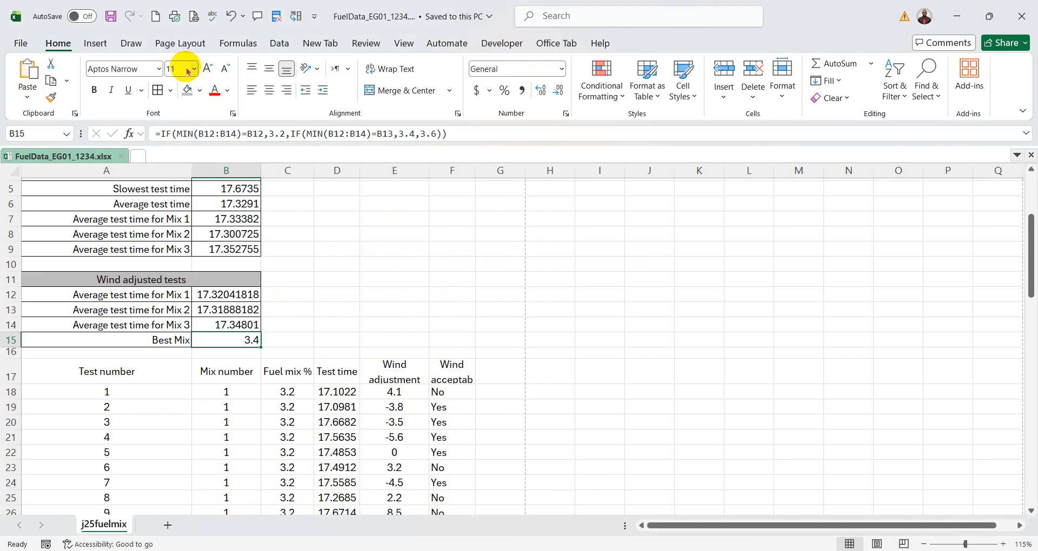
pyautogui.click(233, 43)
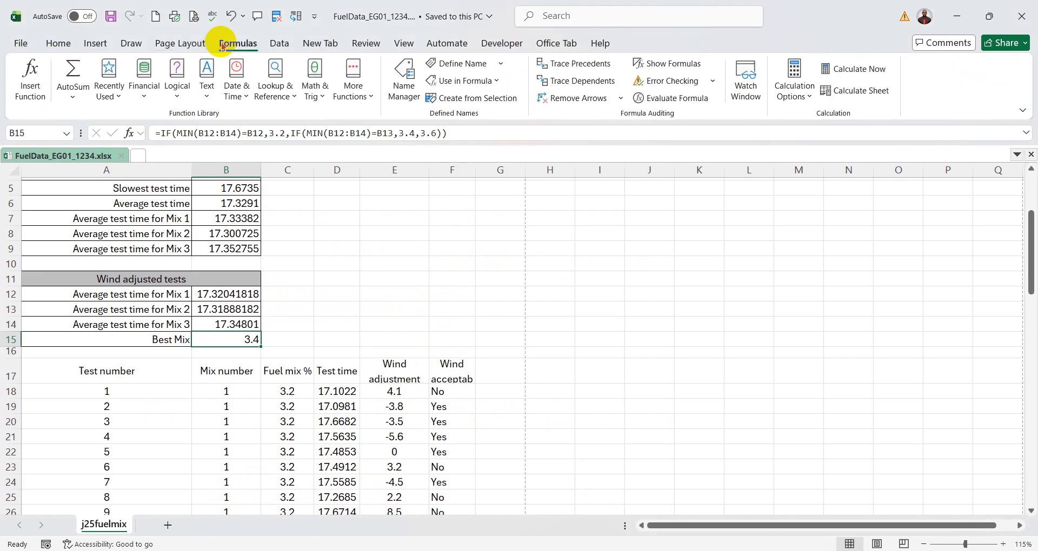
pyautogui.click(666, 65)
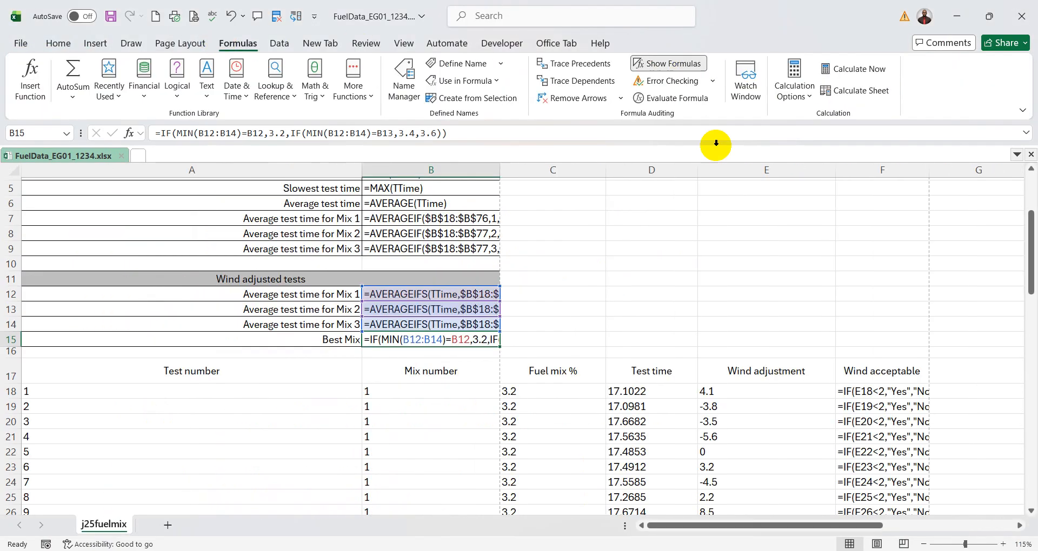
pyautogui.click(18, 173)
pyautogui.doubleClick(360, 170)
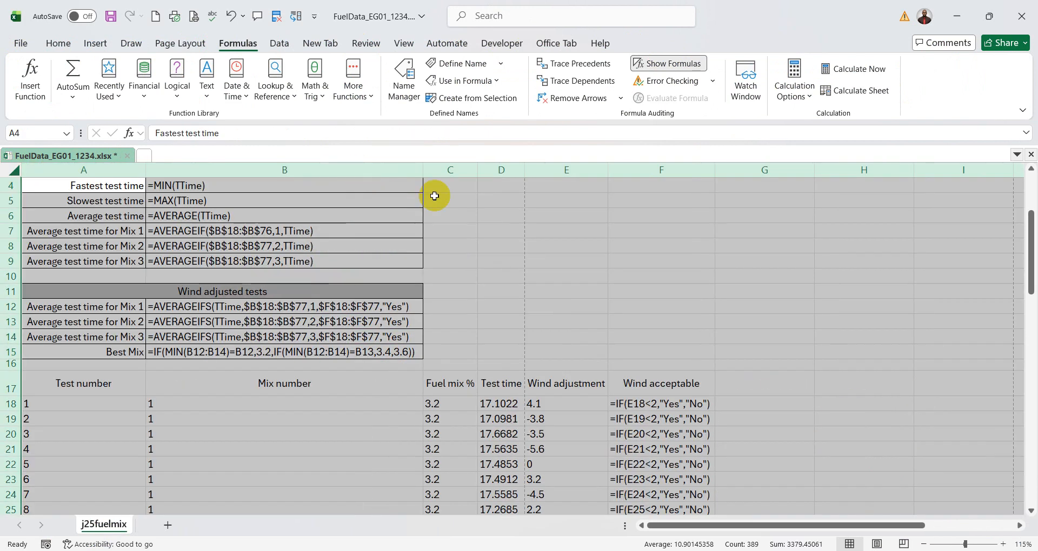
pyautogui.scroll(1, 582, 266)
pyautogui.scroll(-5, 581, 266)
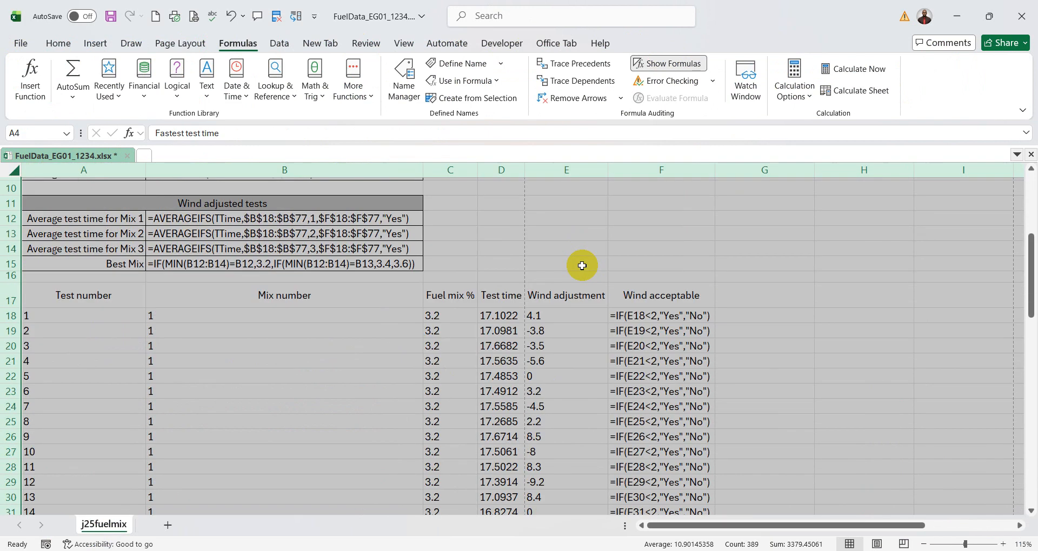
pyautogui.scroll(4, 579, 262)
pyautogui.click(715, 263)
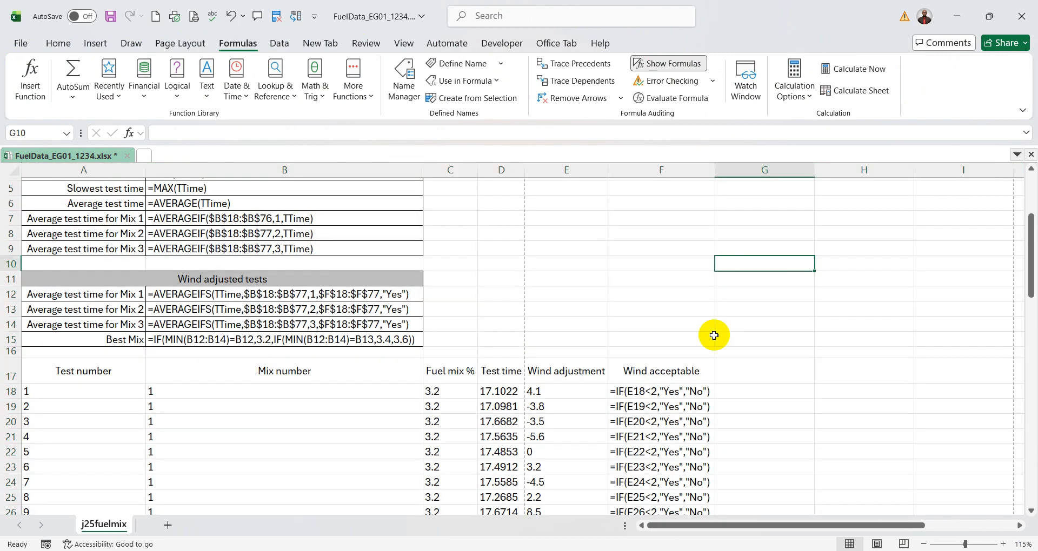
# - Underline question 16's landscape orientation, row and column headings, and fully visible contents requirements in the question paper
pyautogui.click(779, 550)
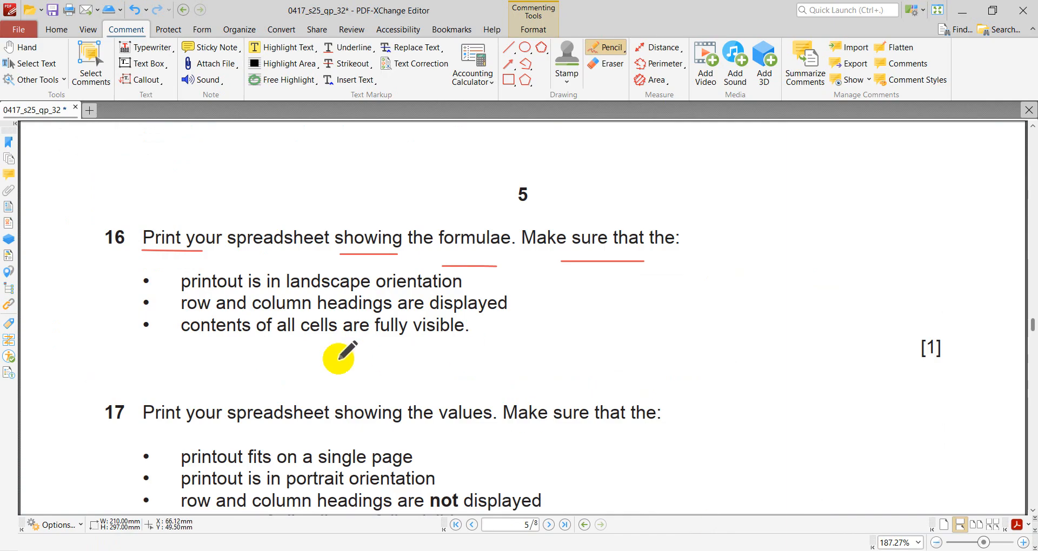
pyautogui.moveTo(238, 293); pyautogui.dragTo(432, 292)
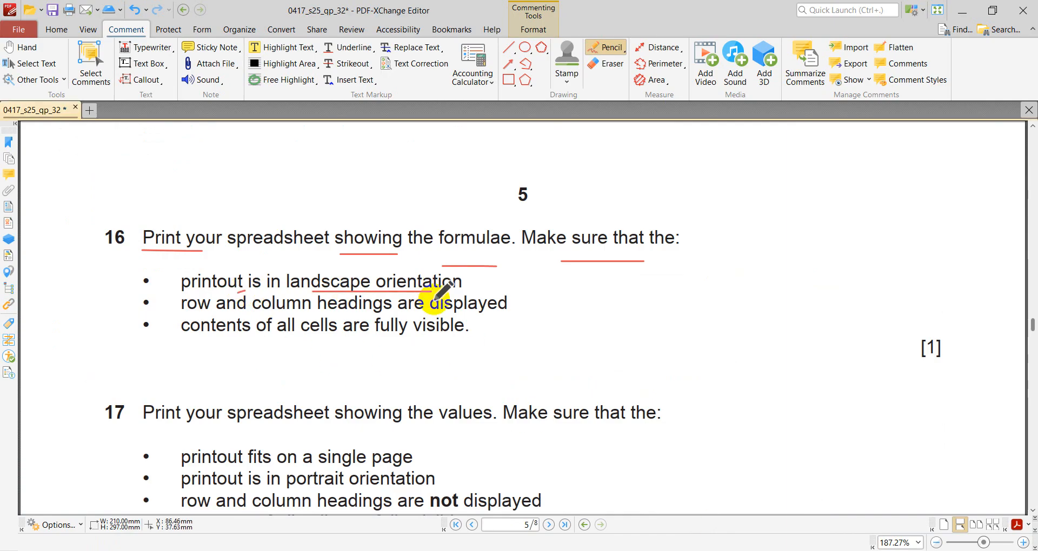
pyautogui.moveTo(215, 312); pyautogui.dragTo(262, 309)
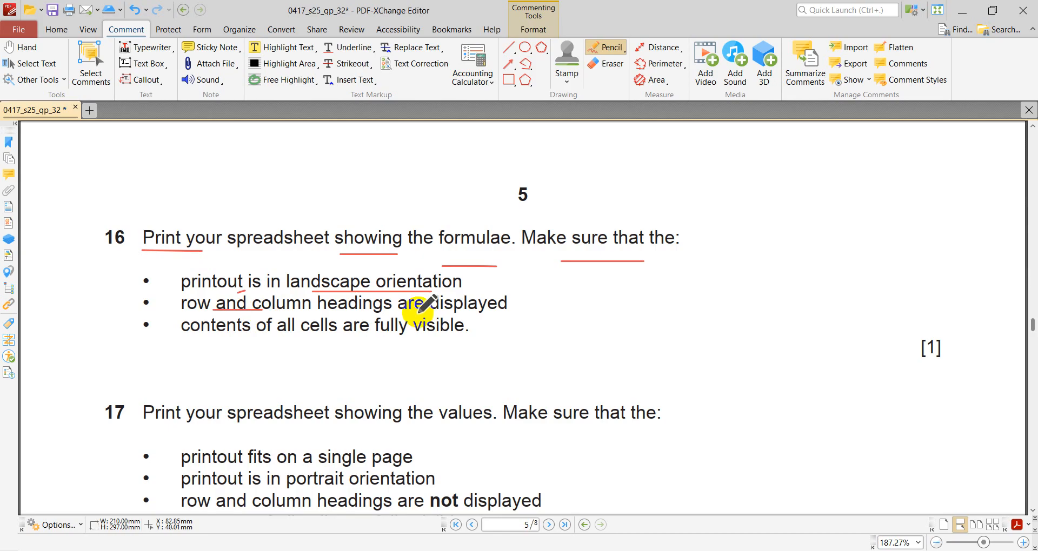
pyautogui.moveTo(397, 313); pyautogui.dragTo(492, 308)
pyautogui.moveTo(205, 335); pyautogui.dragTo(253, 335)
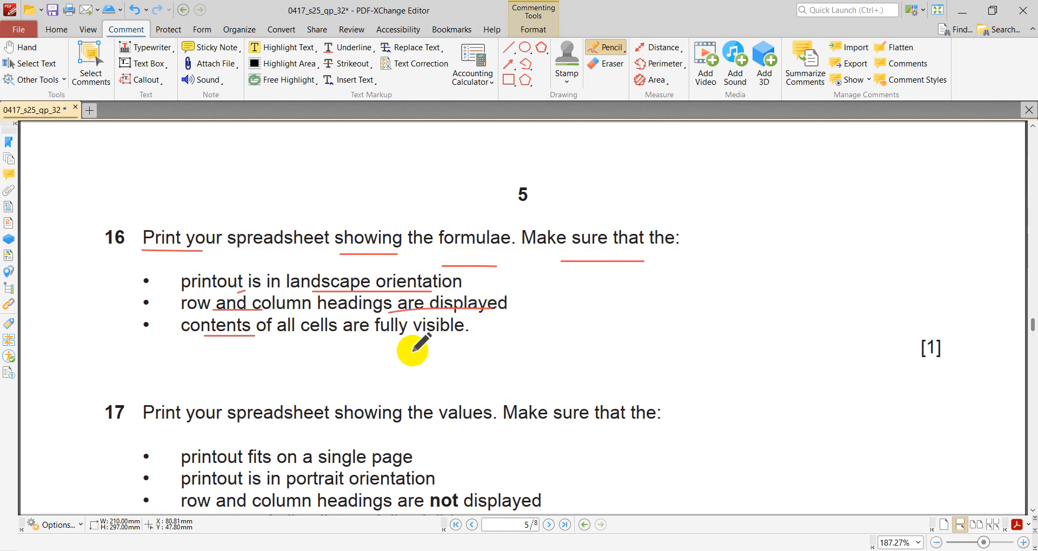
pyautogui.moveTo(356, 337); pyautogui.dragTo(464, 331)
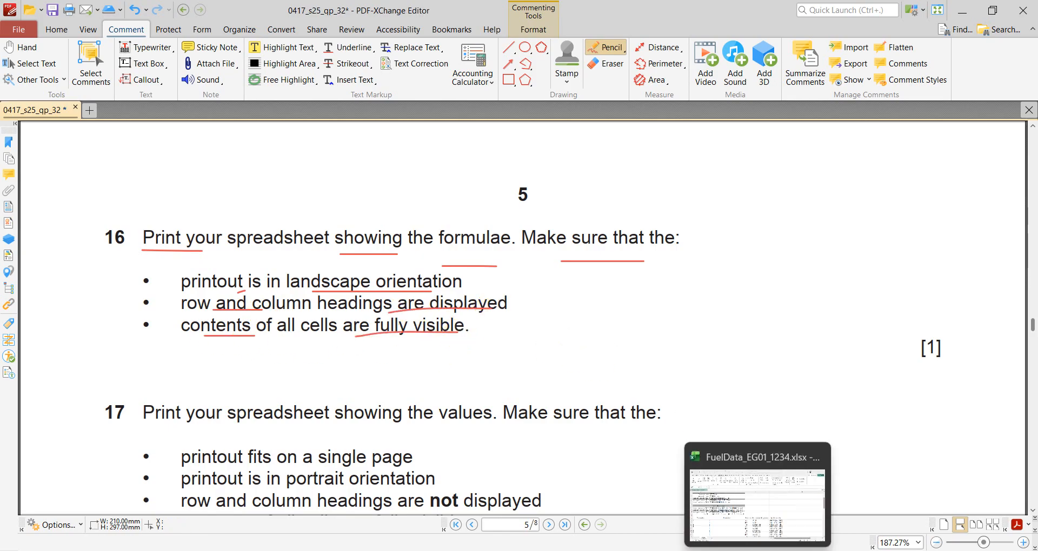
# - Set the worksheet's print orientation to Landscape in the Excel workbook, checking it against question 16
pyautogui.click(779, 550)
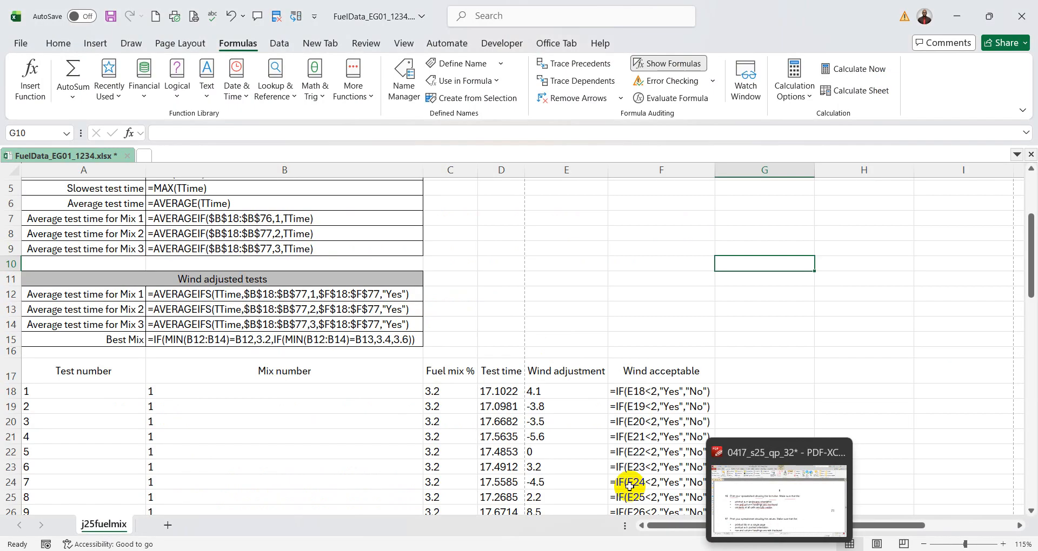
pyautogui.click(23, 47)
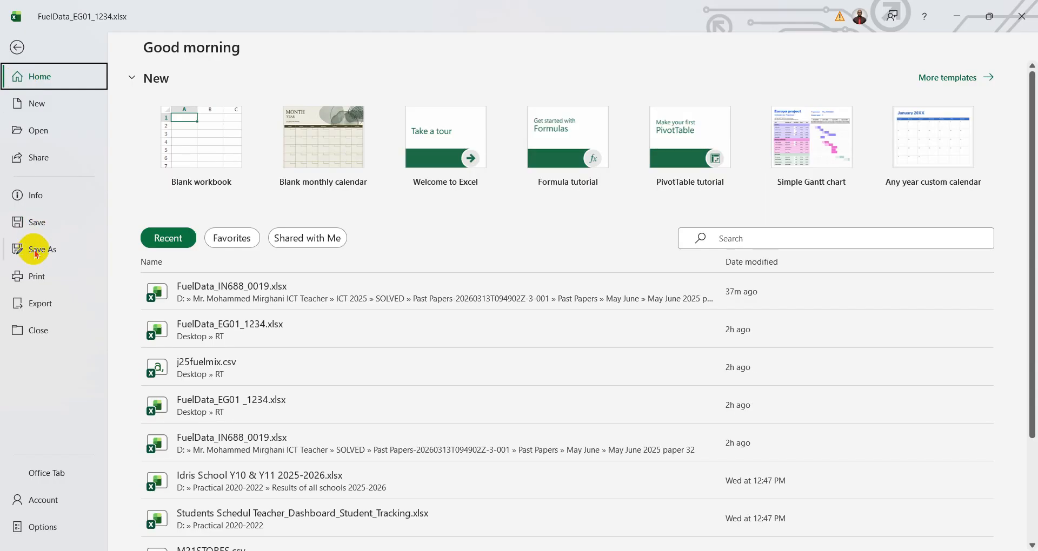
pyautogui.click(38, 278)
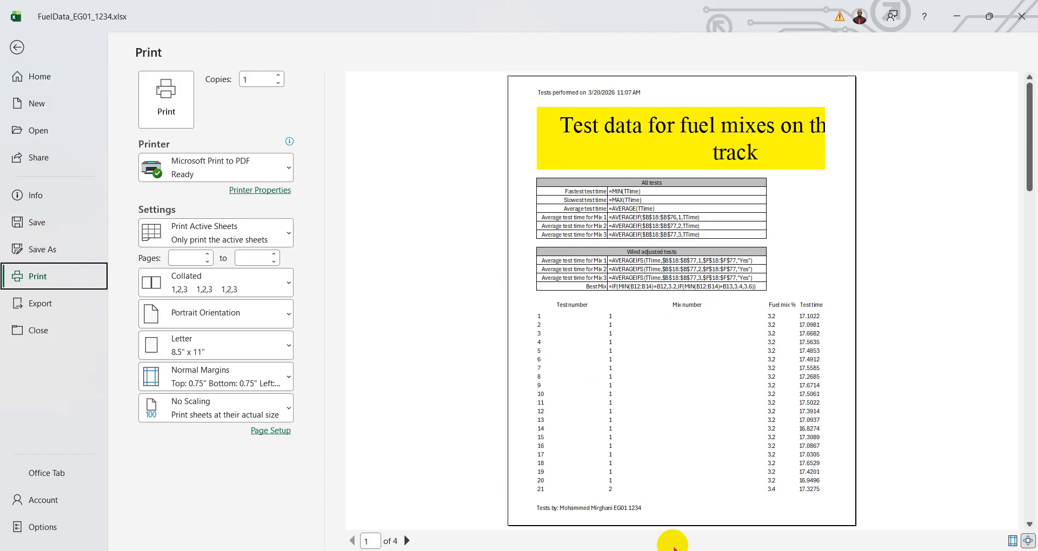
pyautogui.hotkey('alt', 'Tab')
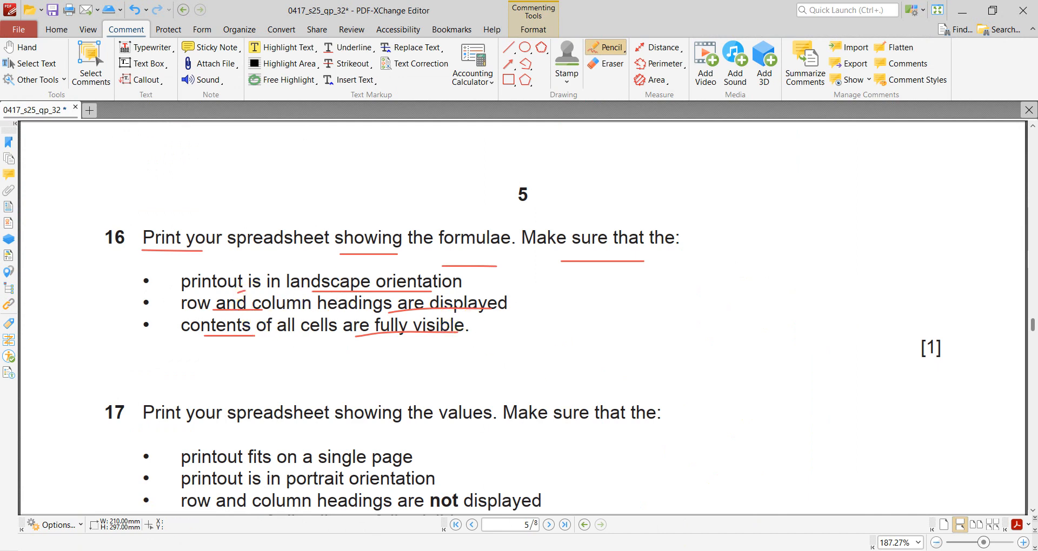
pyautogui.hotkey('alt', 'Tab')
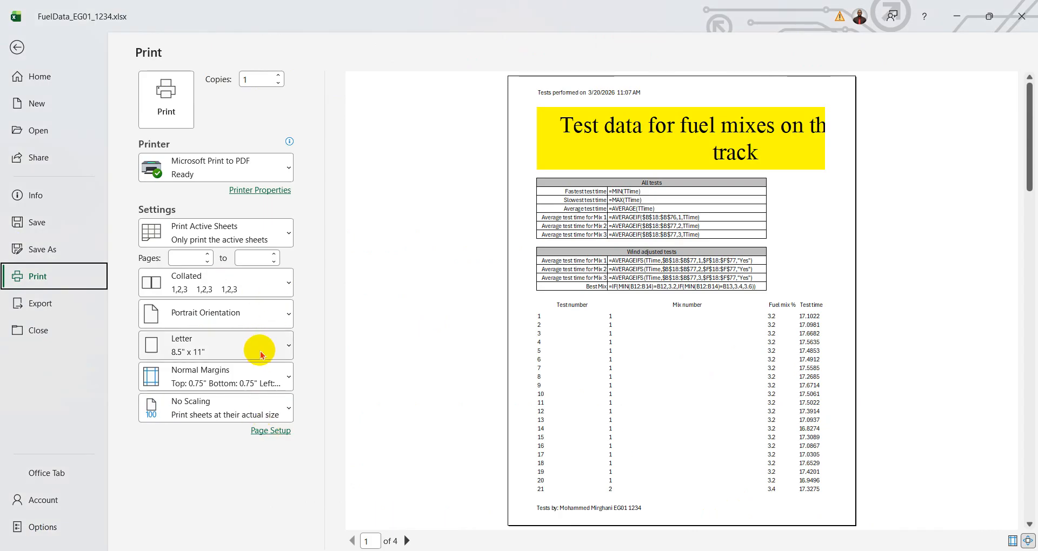
pyautogui.click(262, 313)
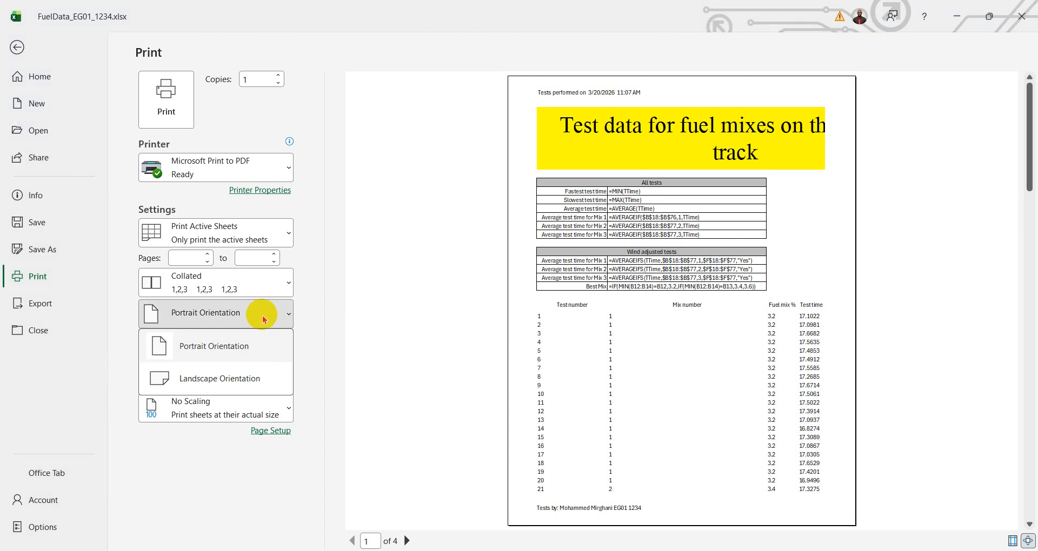
pyautogui.click(246, 376)
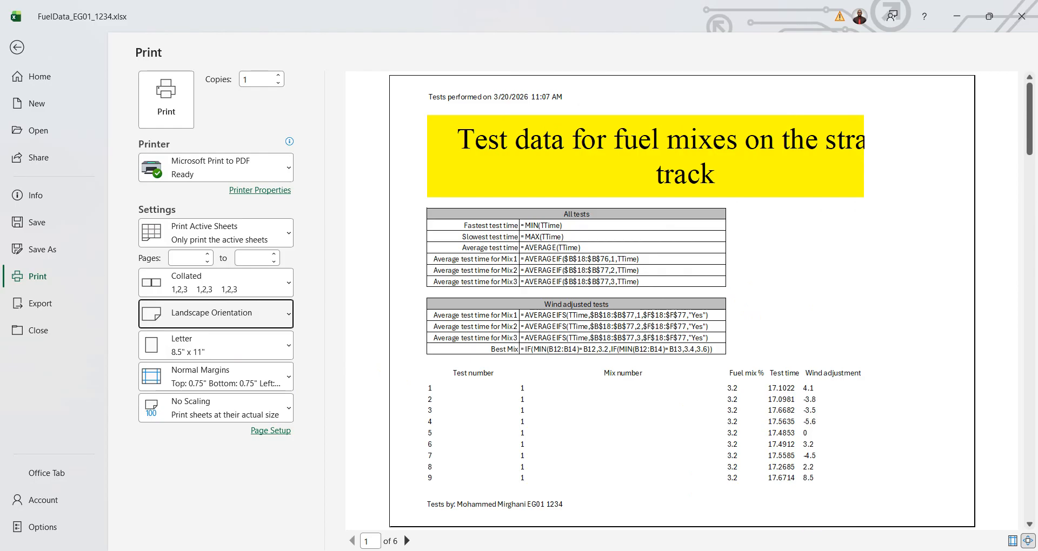
# - Turn on row and column headings for the worksheet's landscape formulae printout in Excel, checking it against question 16 in the question paper
pyautogui.hotkey('alt', 'Tab')
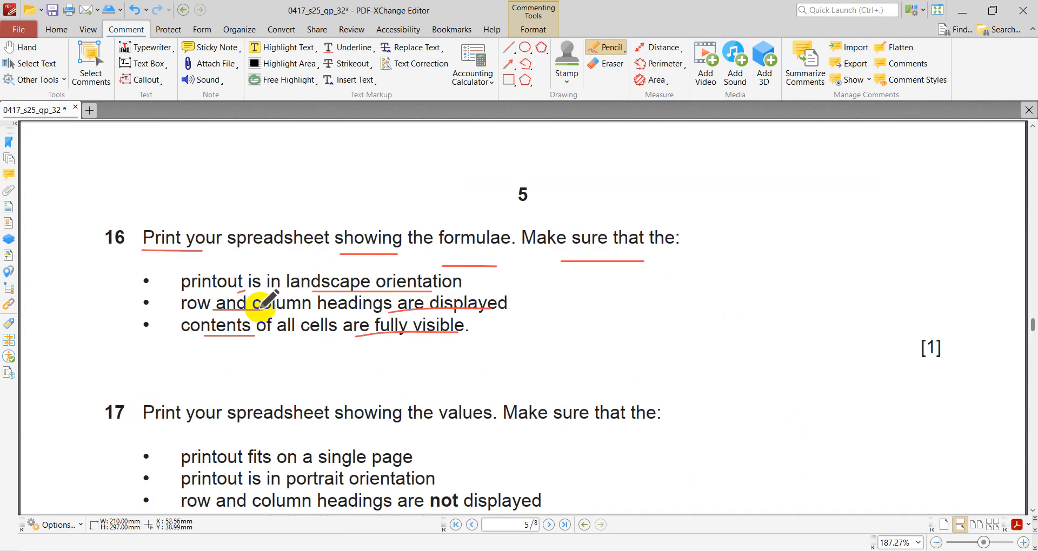
pyautogui.hotkey('alt', 'Tab')
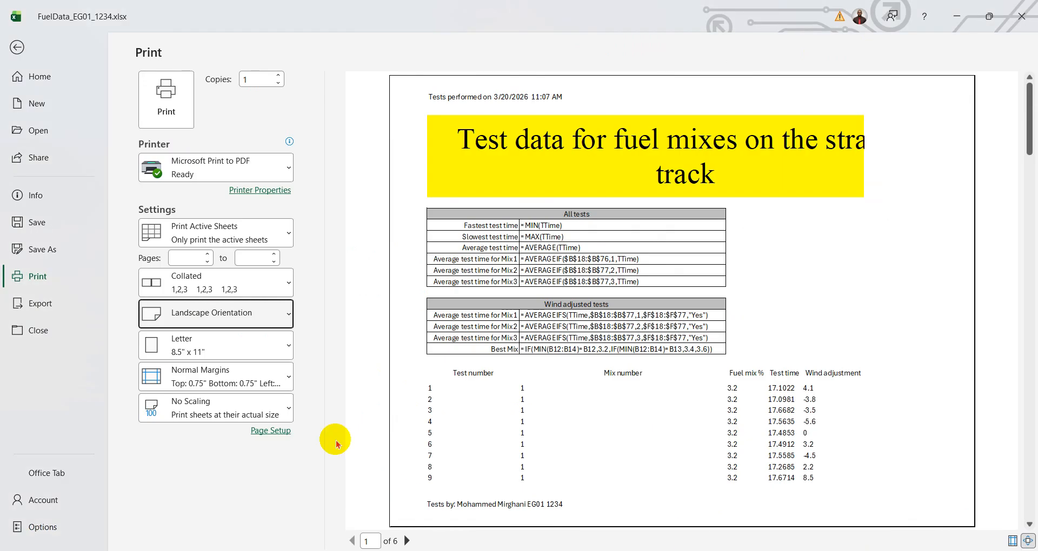
pyautogui.click(271, 431)
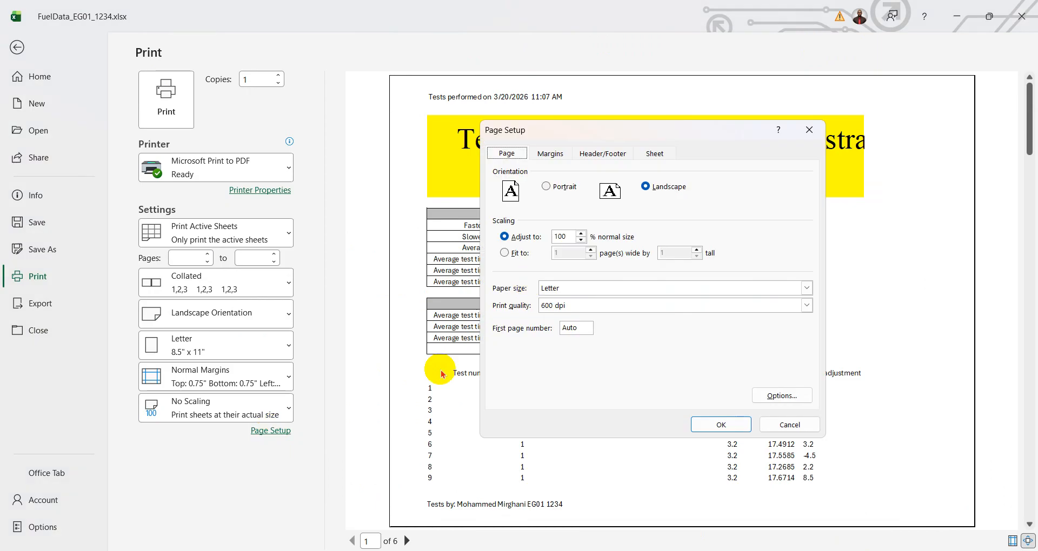
pyautogui.click(658, 154)
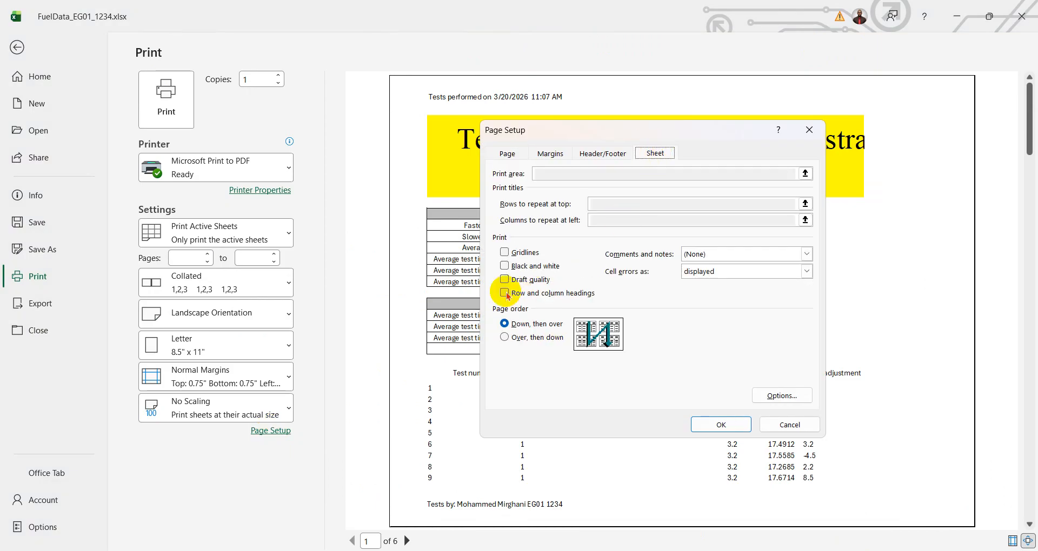
pyautogui.click(724, 425)
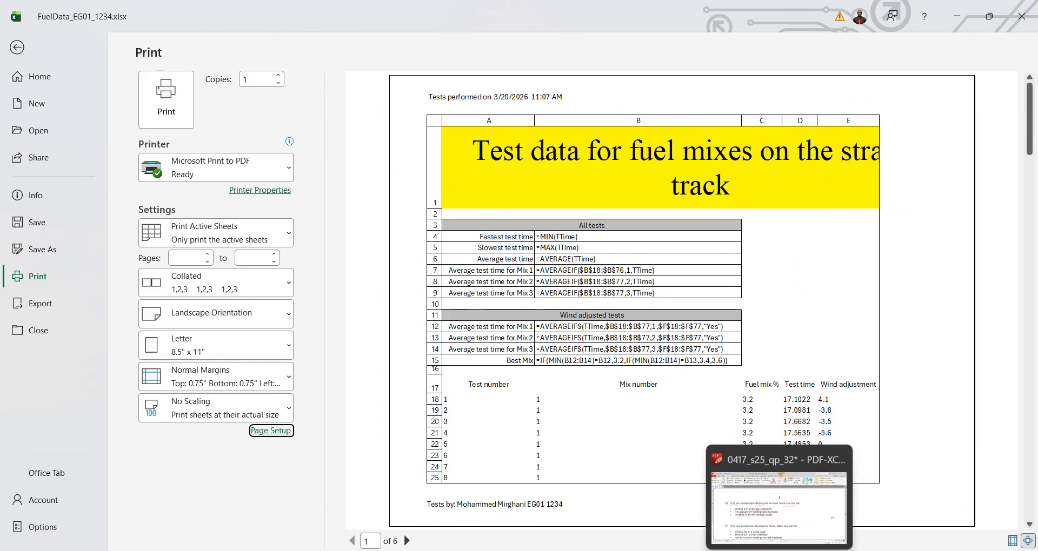
pyautogui.click(772, 538)
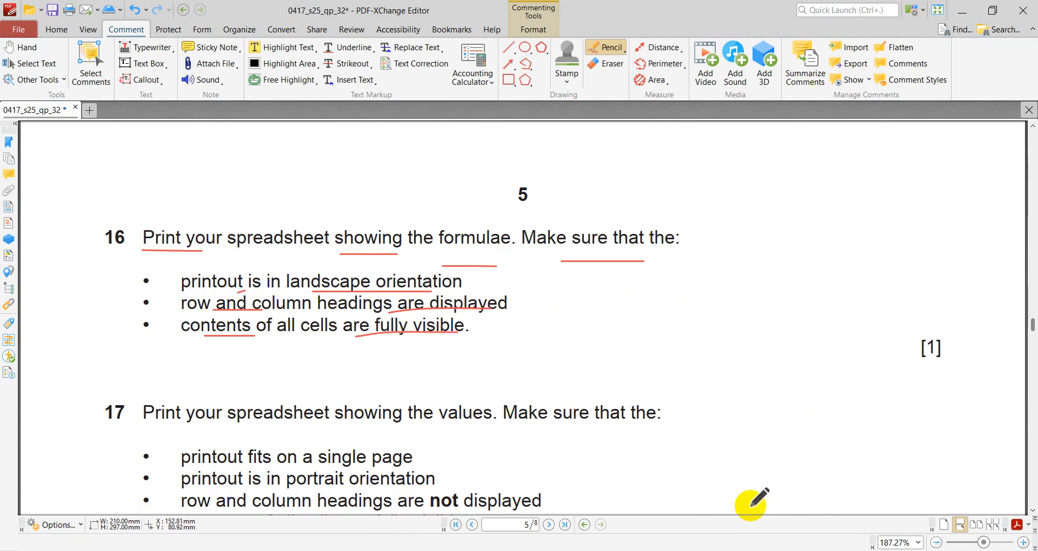
pyautogui.click(746, 550)
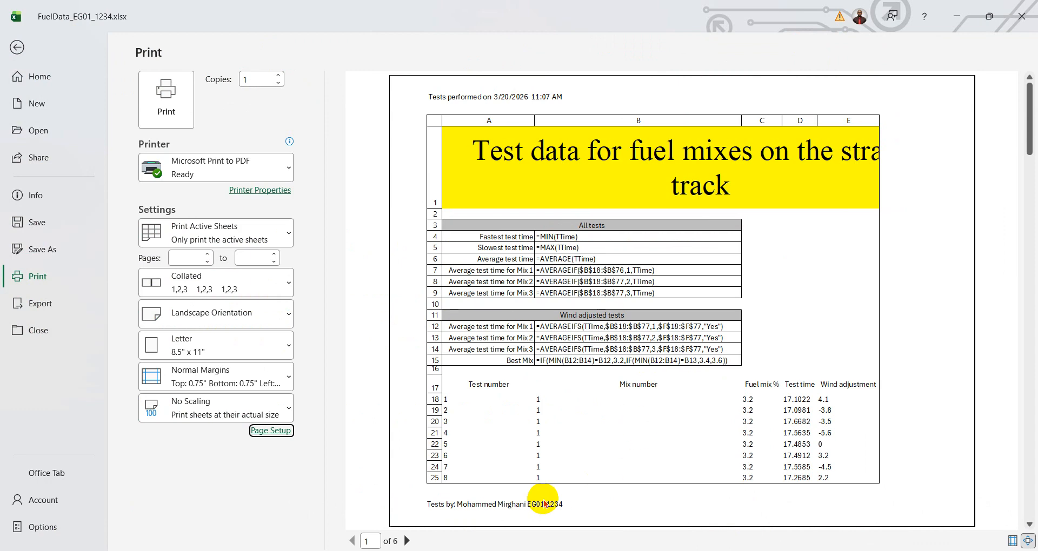
# - Page through the formulae print preview to examine the headings and the visibility of cell contents on every page
pyautogui.click(406, 541)
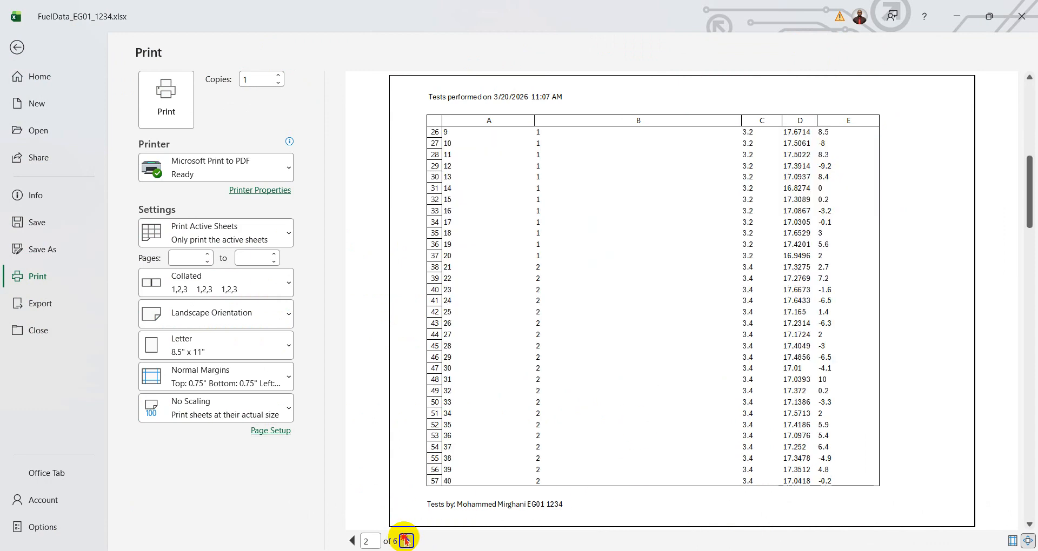
pyautogui.click(405, 541)
pyautogui.click(405, 541)
pyautogui.click(406, 540)
pyautogui.click(405, 541)
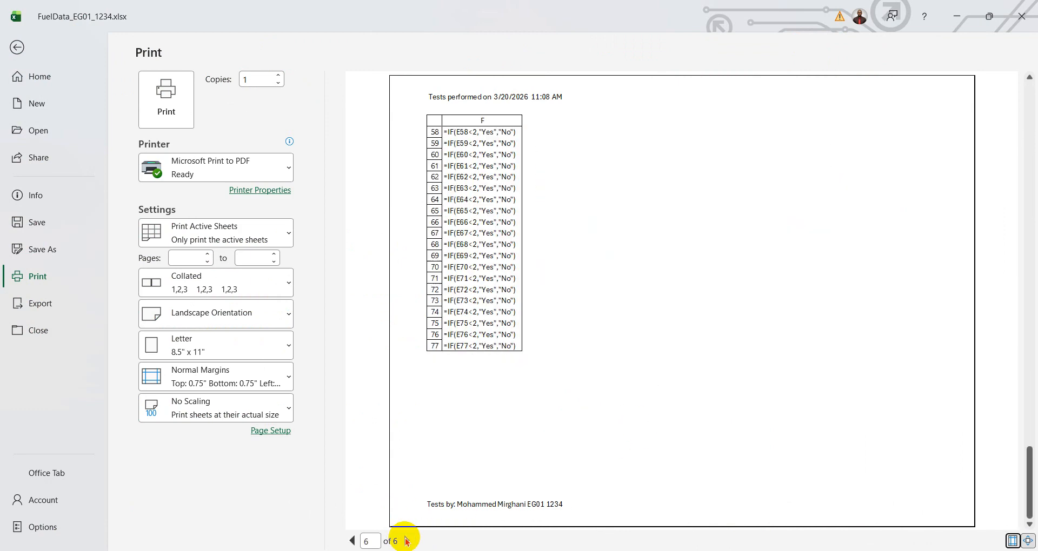
pyautogui.click(353, 541)
pyautogui.click(352, 541)
pyautogui.click(353, 541)
pyautogui.click(353, 540)
pyautogui.click(353, 540)
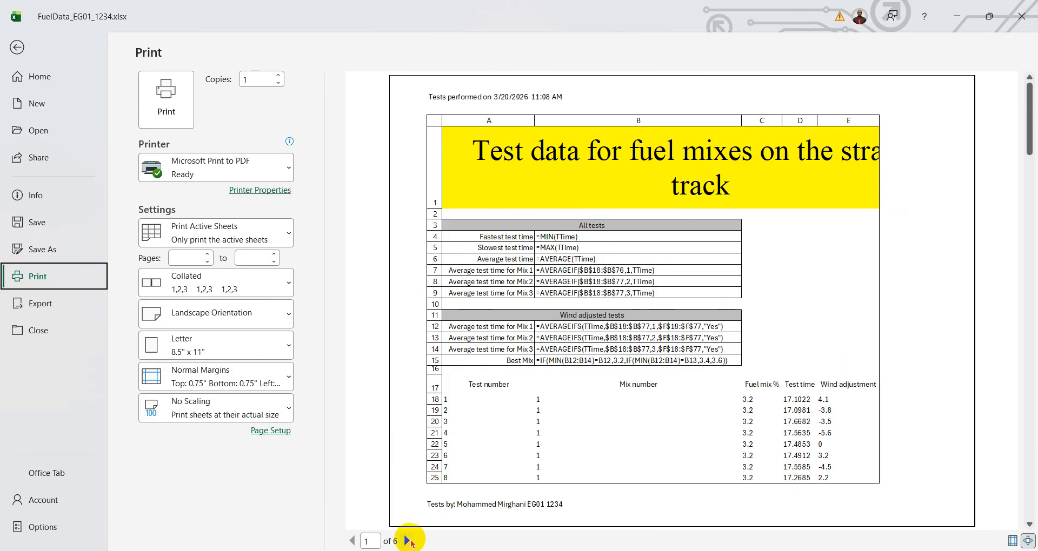
pyautogui.click(407, 541)
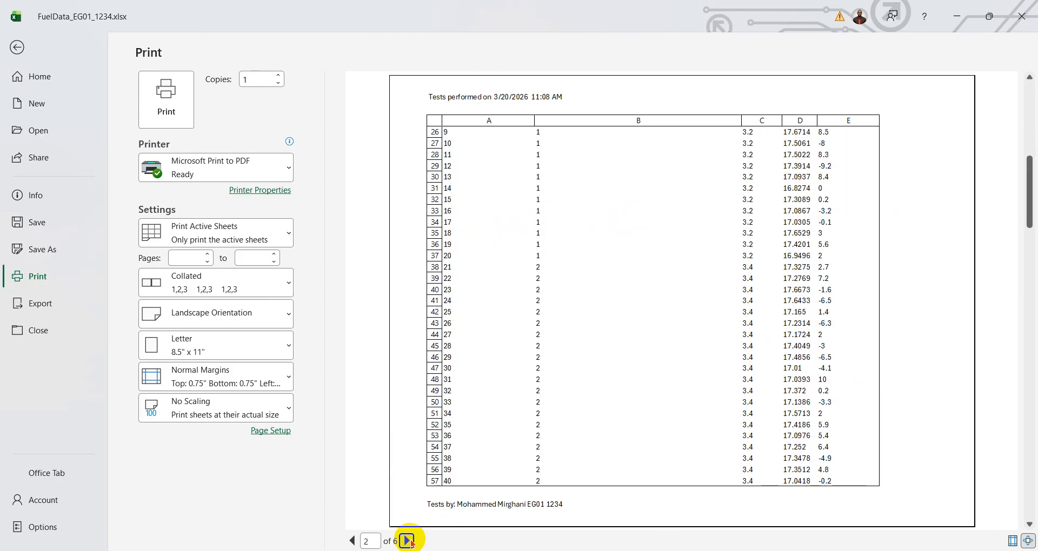
pyautogui.click(352, 540)
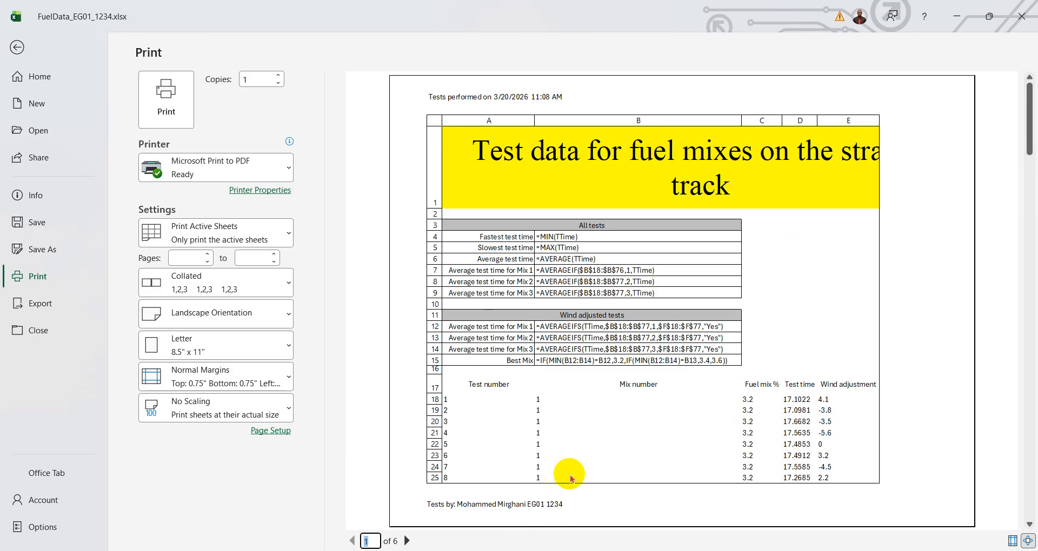
# - Send the formulae printout to Microsoft Print to PDF and cancel saving the output file
pyautogui.click(176, 109)
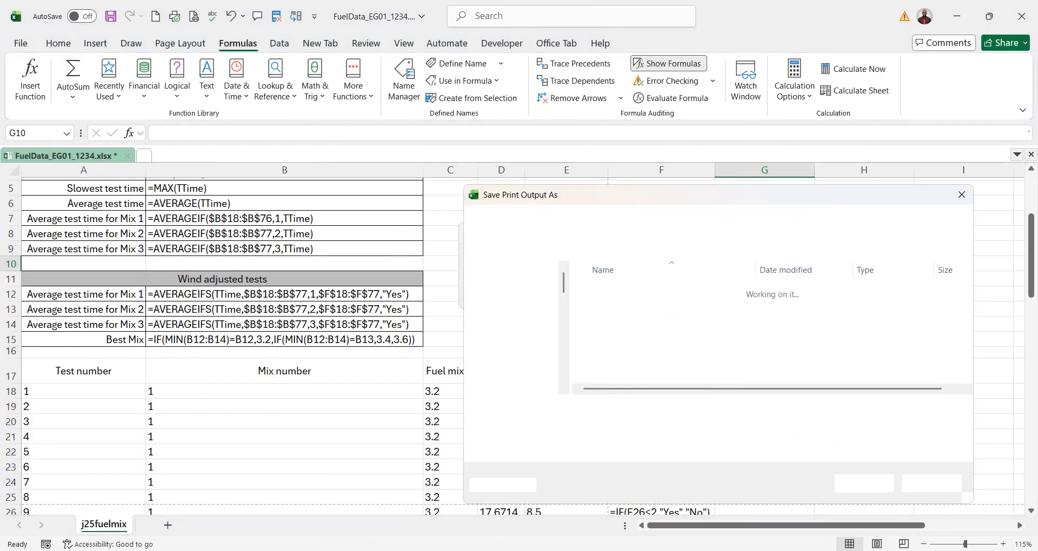
pyautogui.click(930, 485)
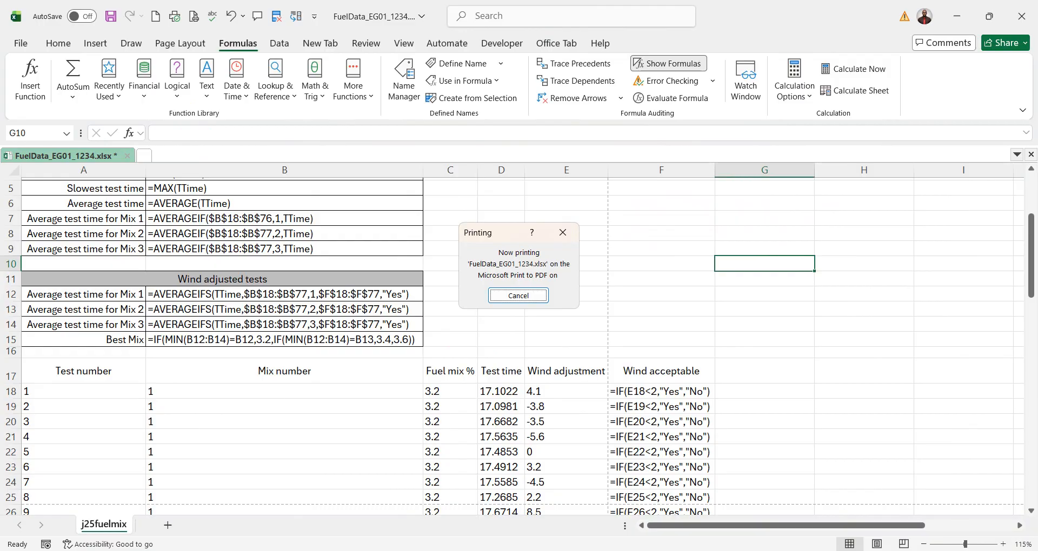
# - Underline the "your", "spreadsheet" and "values" parts of question 17's opening sentence in the PDF-XChange Editor question paper
pyautogui.click(778, 550)
pyautogui.scroll(-3, 480, 323)
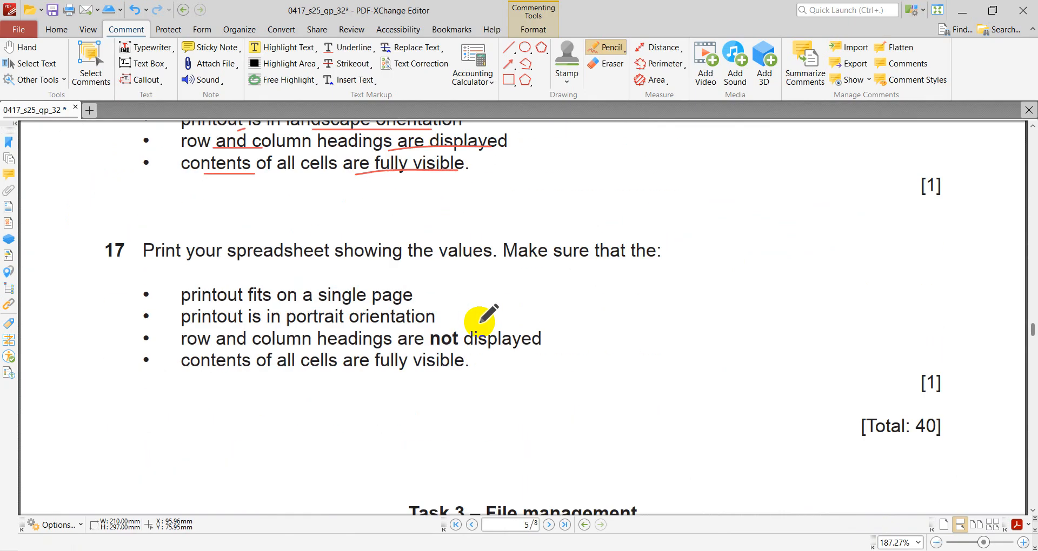
pyautogui.moveTo(170, 268); pyautogui.dragTo(212, 268)
pyautogui.moveTo(259, 265); pyautogui.dragTo(308, 266)
pyautogui.moveTo(430, 261); pyautogui.dragTo(493, 260)
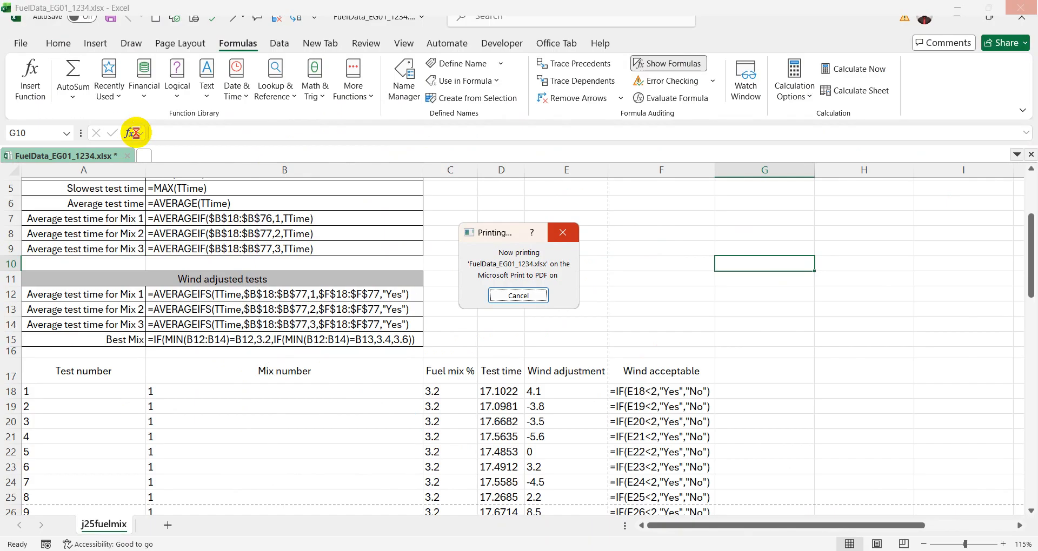
# - Dismiss the stuck Printing dialog in Excel and reopen the recent workbook FuelData_EG01_1234.xlsx
pyautogui.click(562, 233)
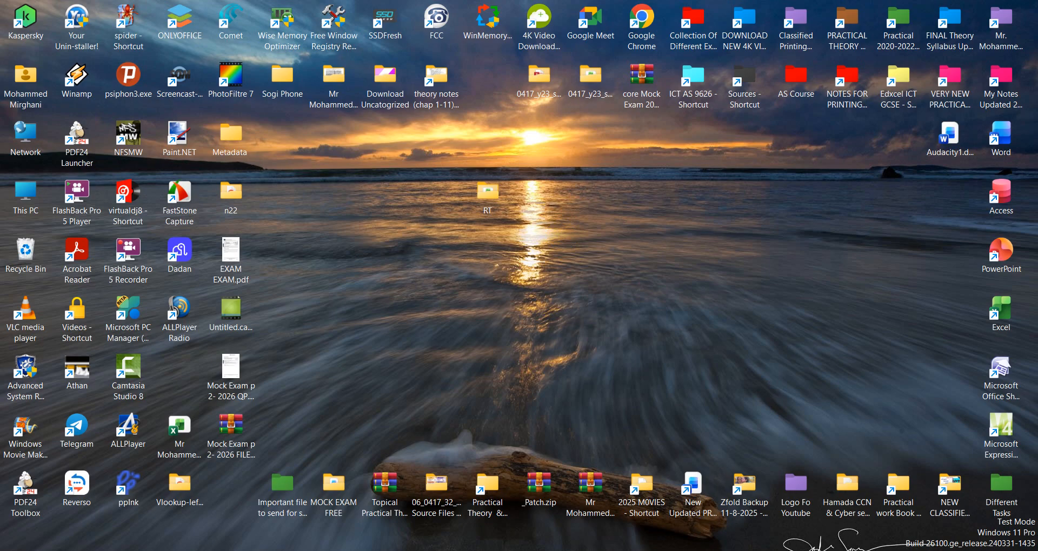
pyautogui.rightClick(757, 550)
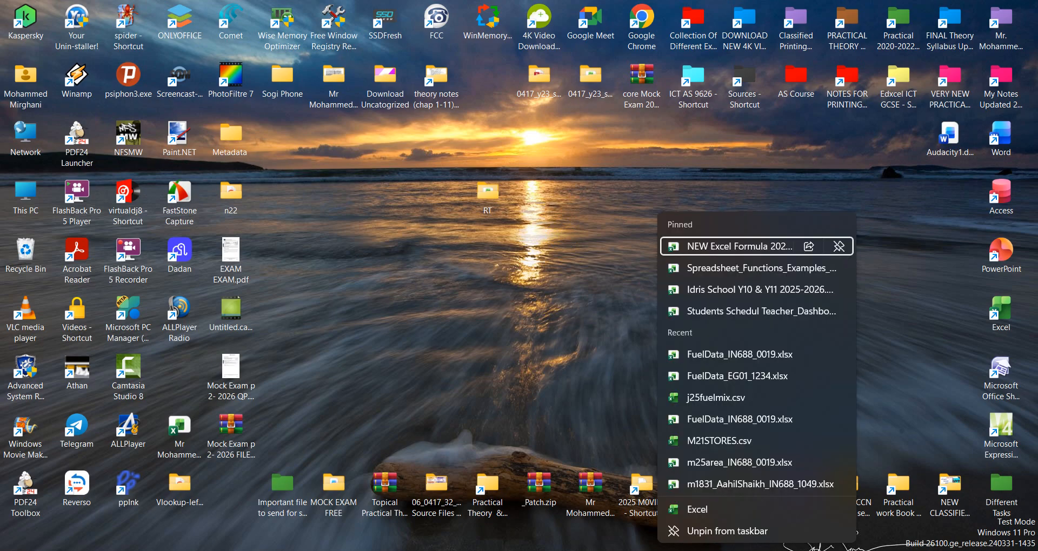
pyautogui.click(733, 377)
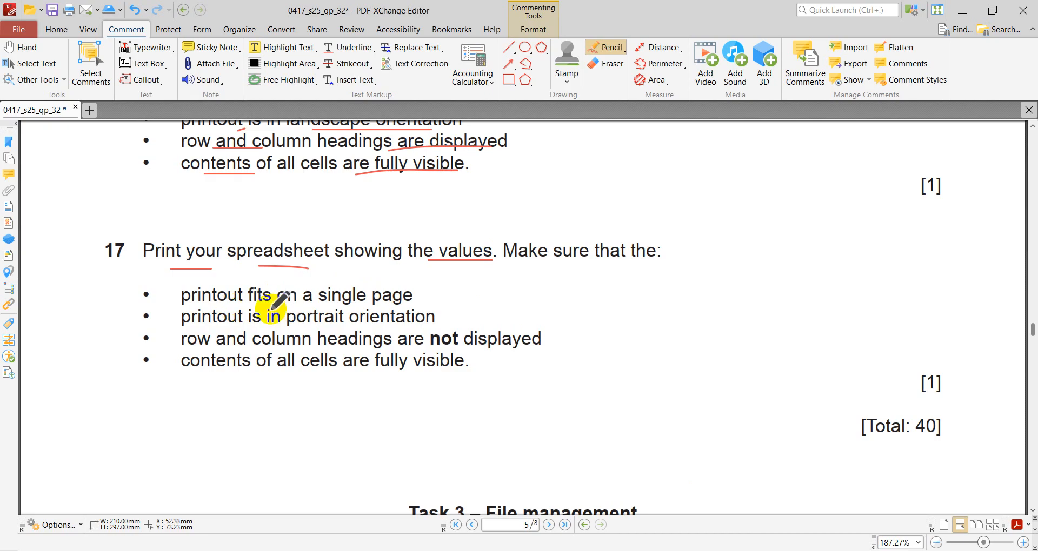
# - Underline question 17's single page and portrait orientation requirements in the question paper
pyautogui.moveTo(276, 301); pyautogui.dragTo(369, 302)
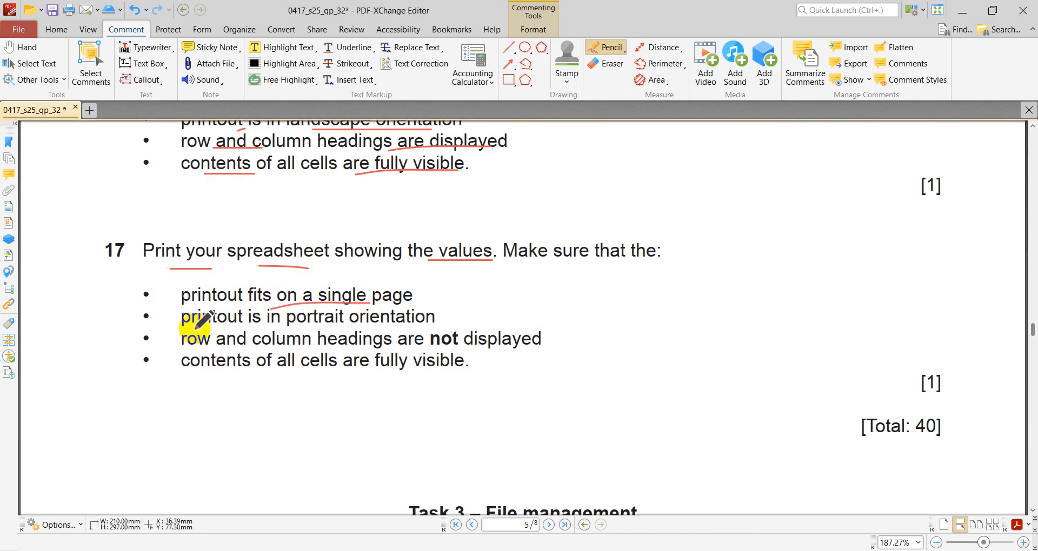
pyautogui.moveTo(193, 328); pyautogui.dragTo(373, 326)
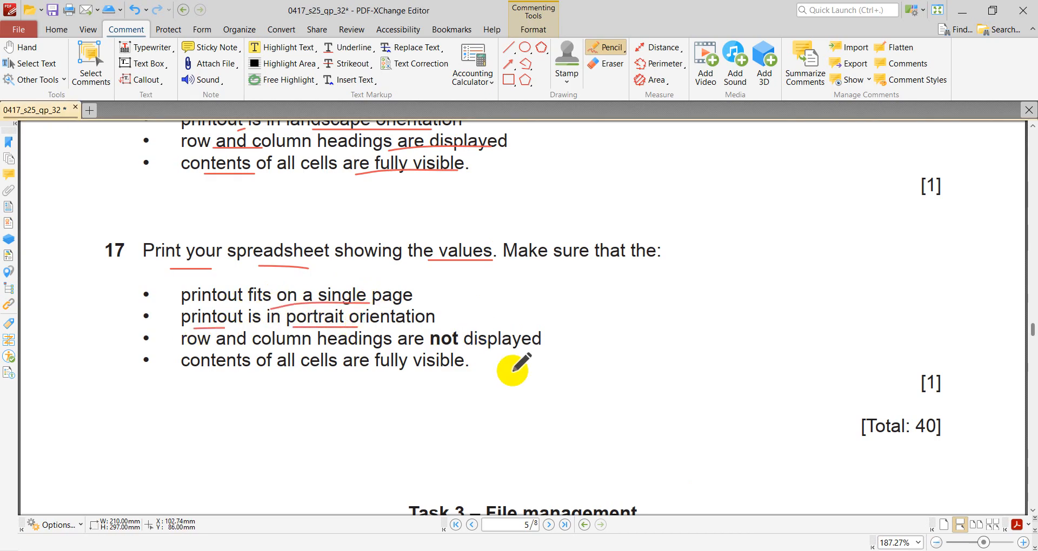
pyautogui.scroll(1, 512, 371)
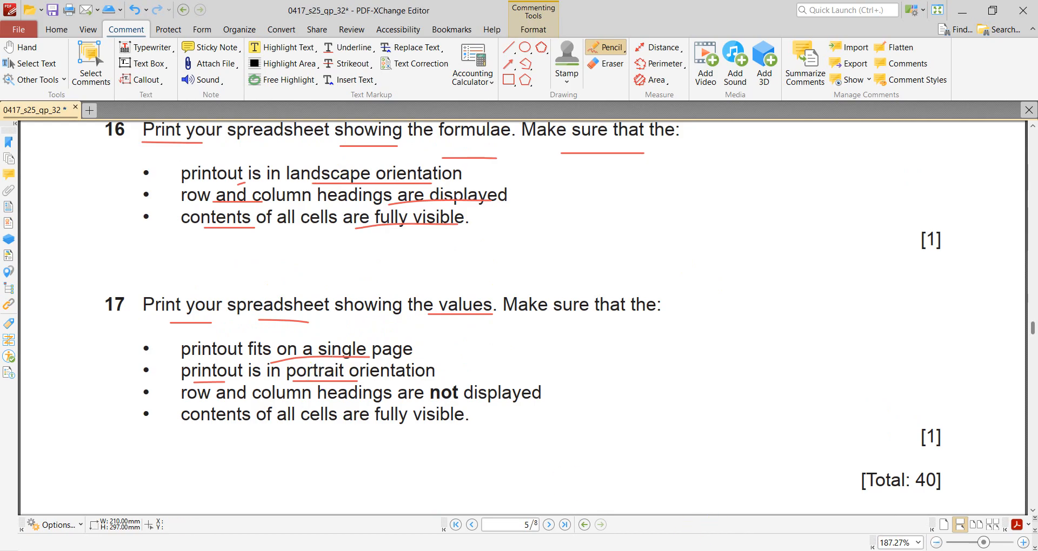
# - Switch to the reopened Excel workbook and dismiss the Document Recovery list
pyautogui.click(746, 457)
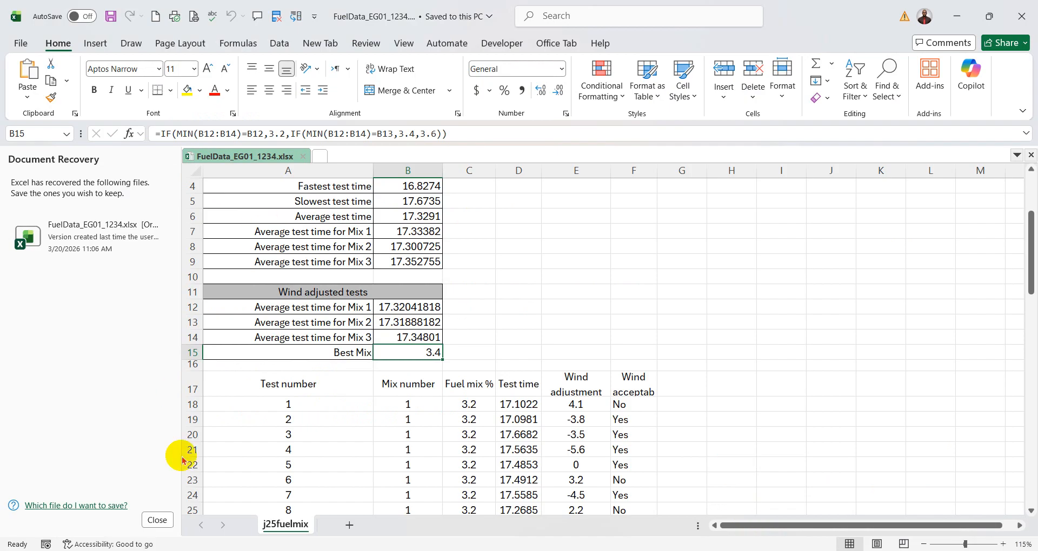
pyautogui.click(157, 520)
pyautogui.scroll(1, 546, 373)
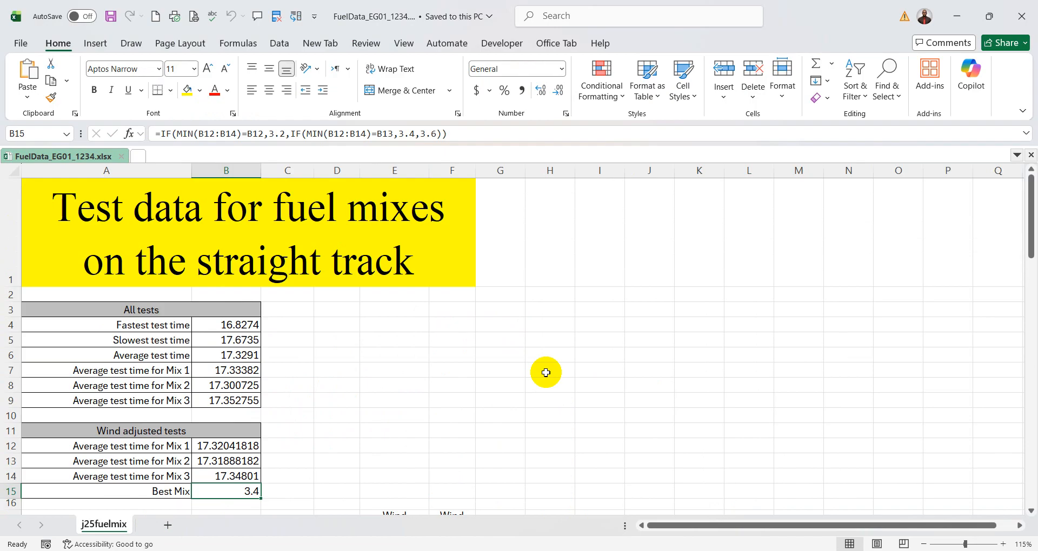
# - Set the values printout's scaling to Fit Sheet on One Page, checking it against question 17 in the question paper
pyautogui.click(21, 47)
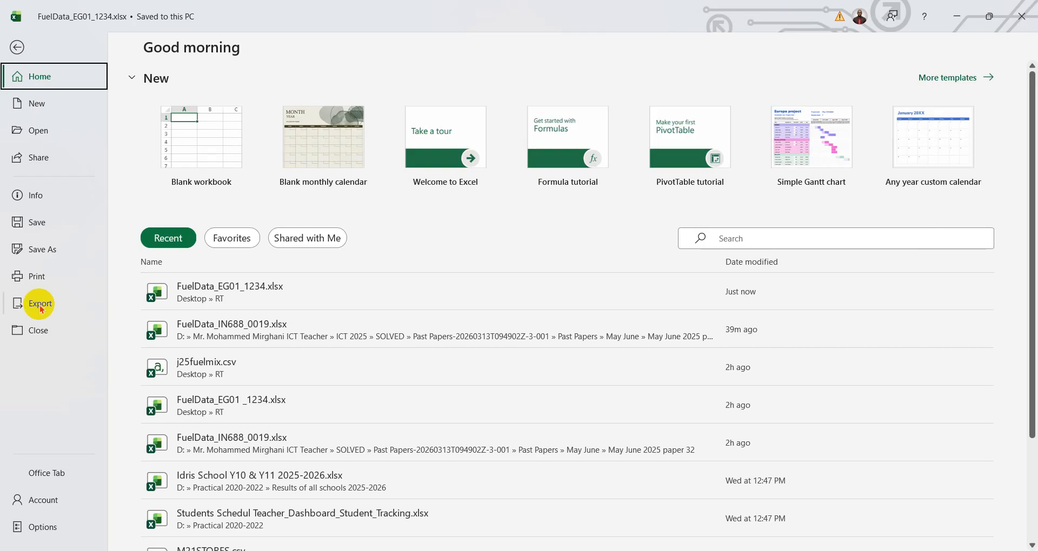
pyautogui.click(35, 275)
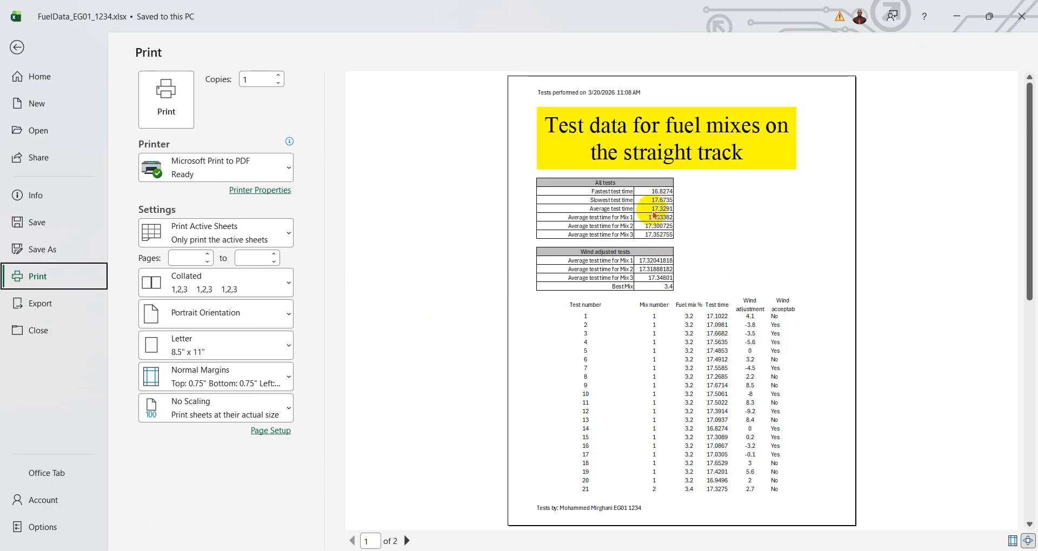
pyautogui.click(780, 550)
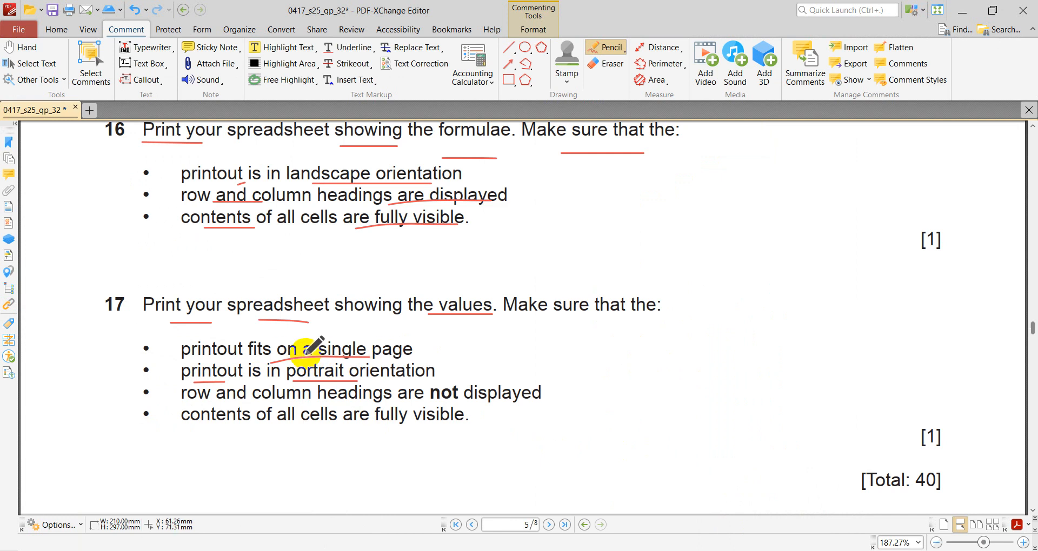
pyautogui.hotkey('alt', 'Tab')
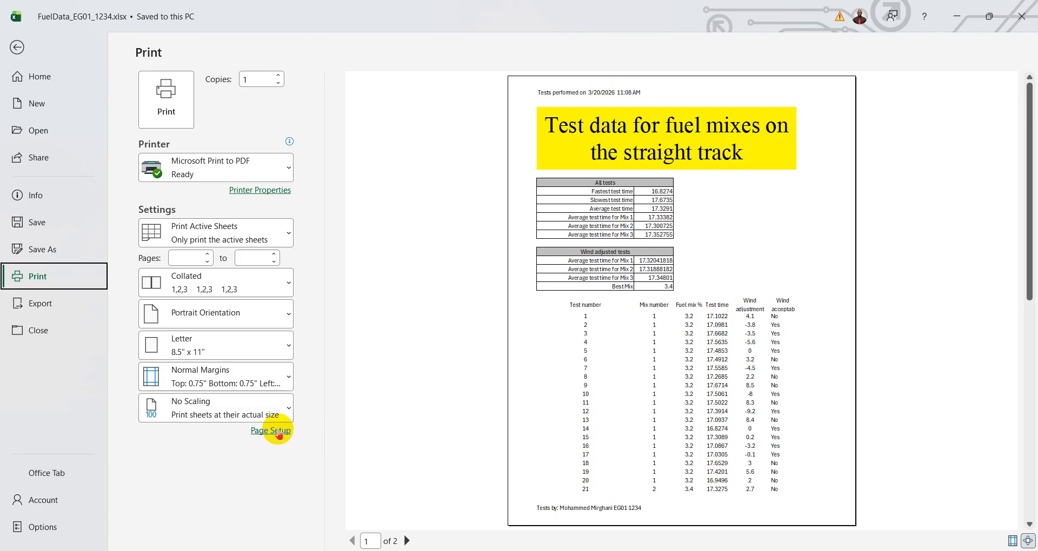
pyautogui.click(272, 411)
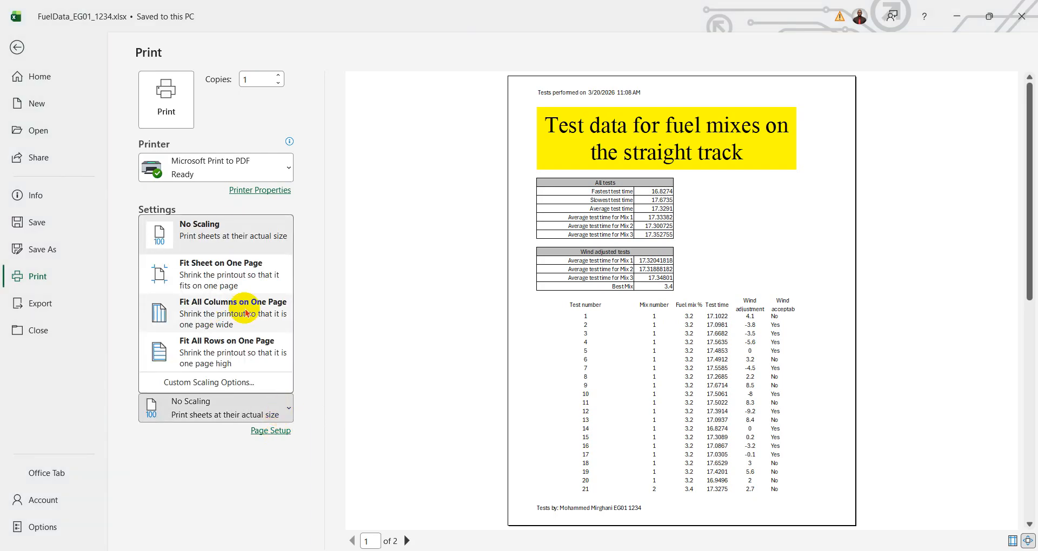
pyautogui.click(238, 272)
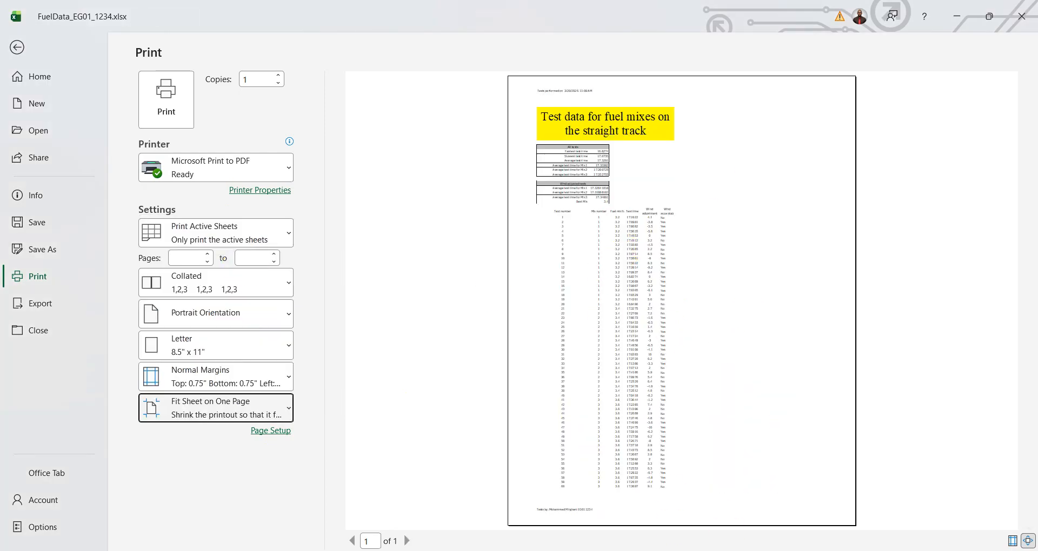
# - Check question 17 again and inspect the worksheet's row and column headings print option, leaving the page setup without changes
pyautogui.hotkey('alt', 'Tab')
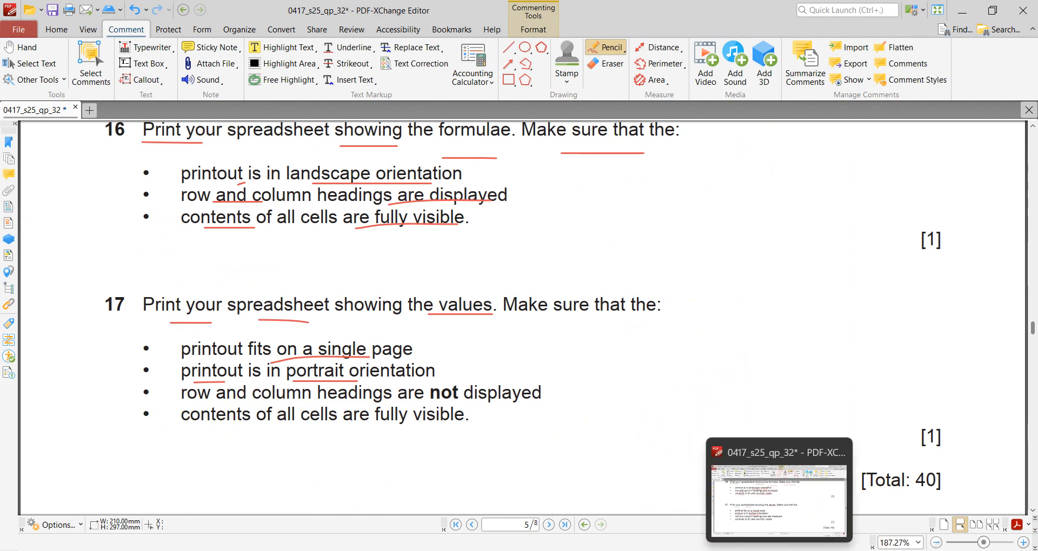
pyautogui.hotkey('alt', 'Tab')
pyautogui.click(270, 431)
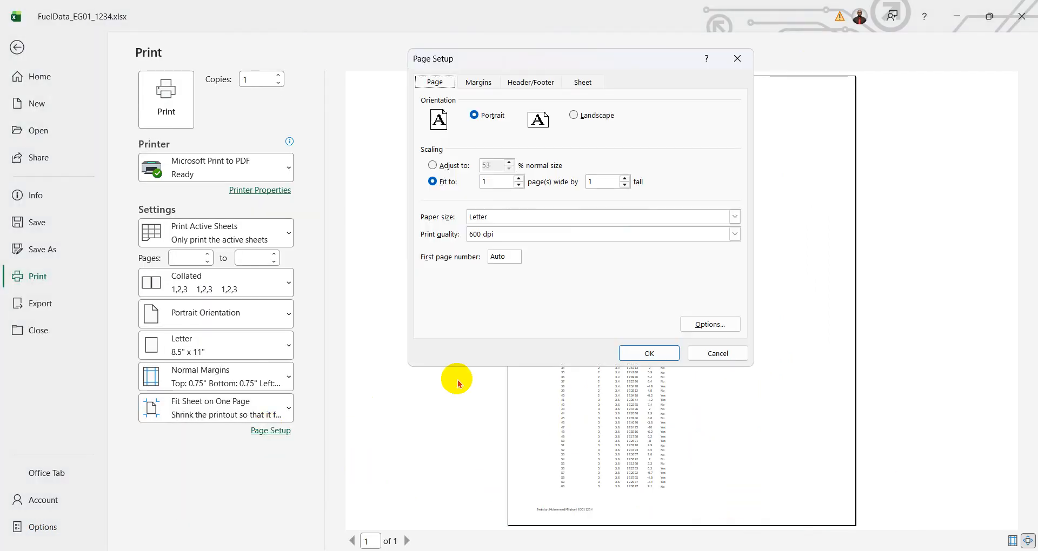
pyautogui.click(583, 81)
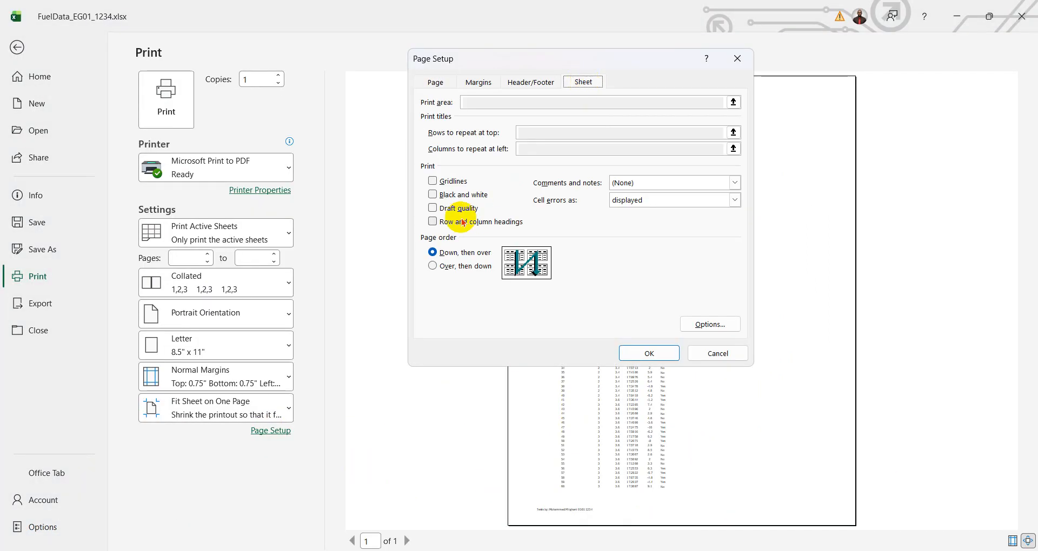
pyautogui.click(718, 353)
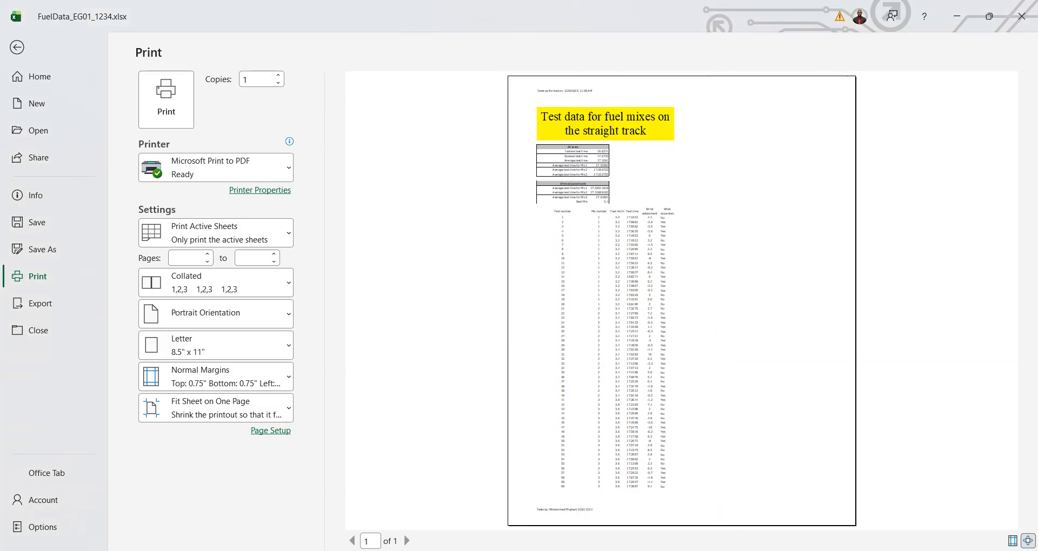
# - Underline "contents of all" in question 17's last requirement in the question paper
pyautogui.hotkey('alt', 'Tab')
pyautogui.moveTo(204, 433); pyautogui.dragTo(291, 433)
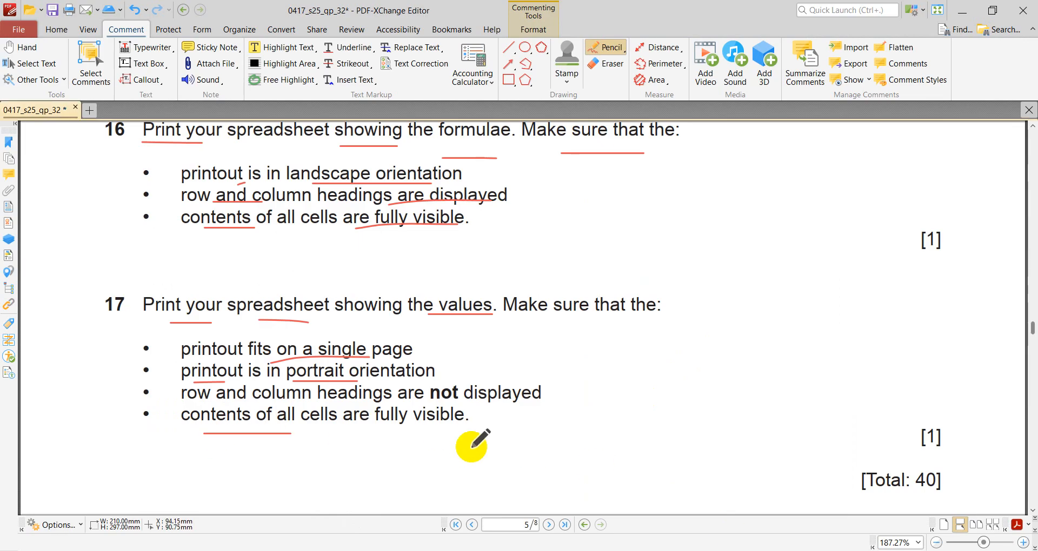
# - Underline "fully visible" in question 17's last requirement and switch to the Excel workbook's print settings
pyautogui.moveTo(371, 427); pyautogui.dragTo(440, 433)
pyautogui.hotkey('alt', 'Tab')
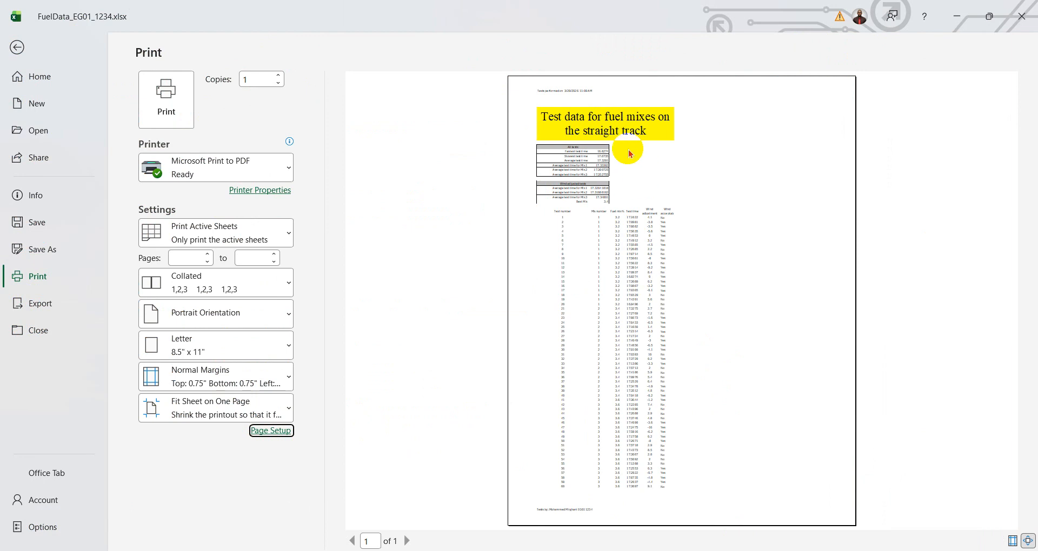
# - Try scaling the printout to 75% of normal size, restore fitting to 1 page wide by 1 tall, and enlarge the preview
pyautogui.click(268, 431)
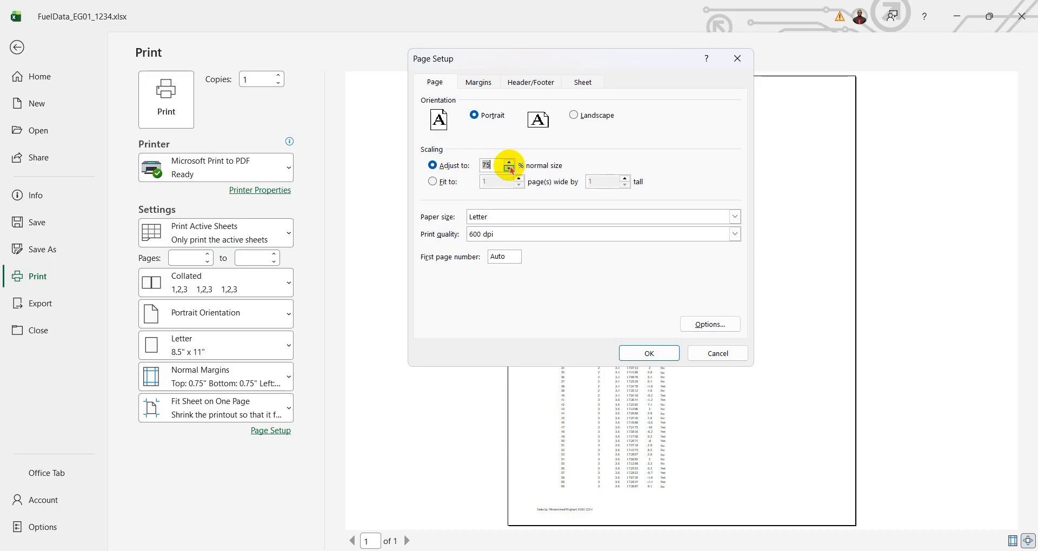
pyautogui.click(643, 351)
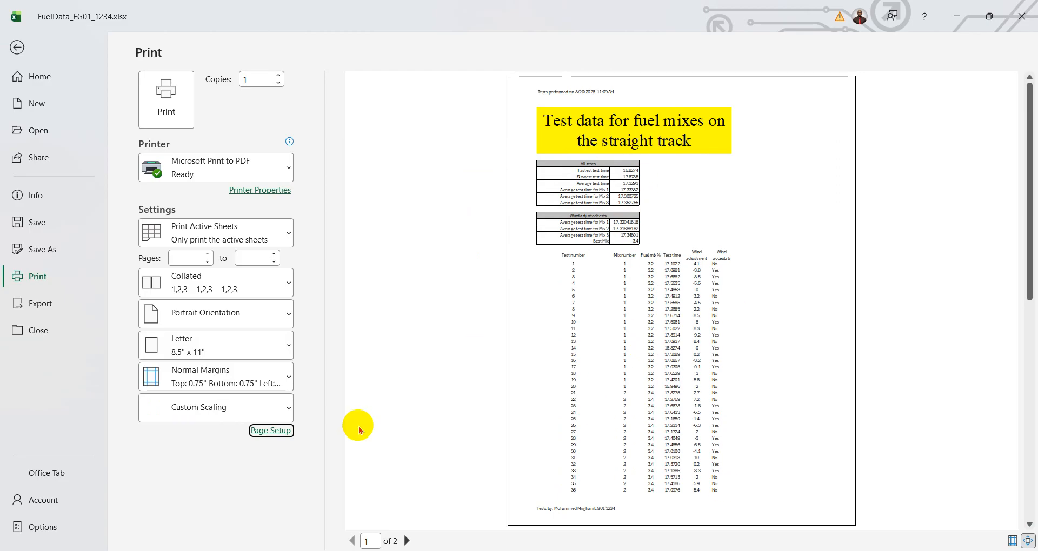
pyautogui.click(272, 431)
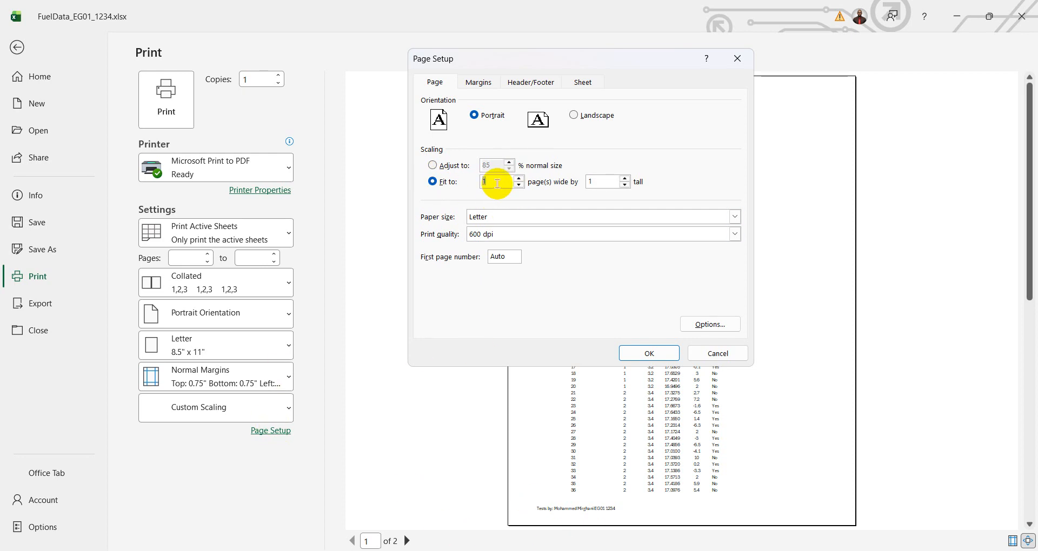
pyautogui.click(648, 353)
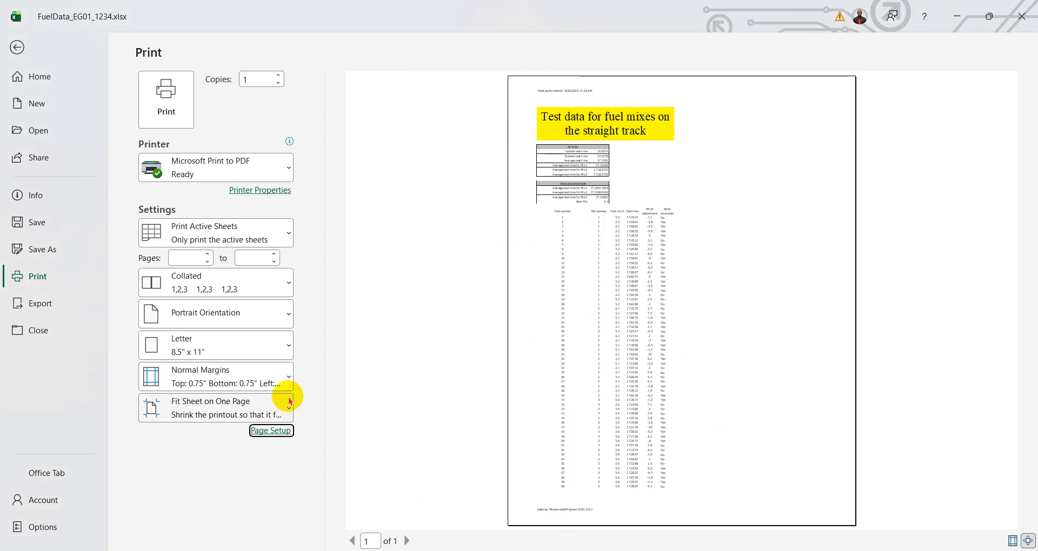
pyautogui.click(595, 316)
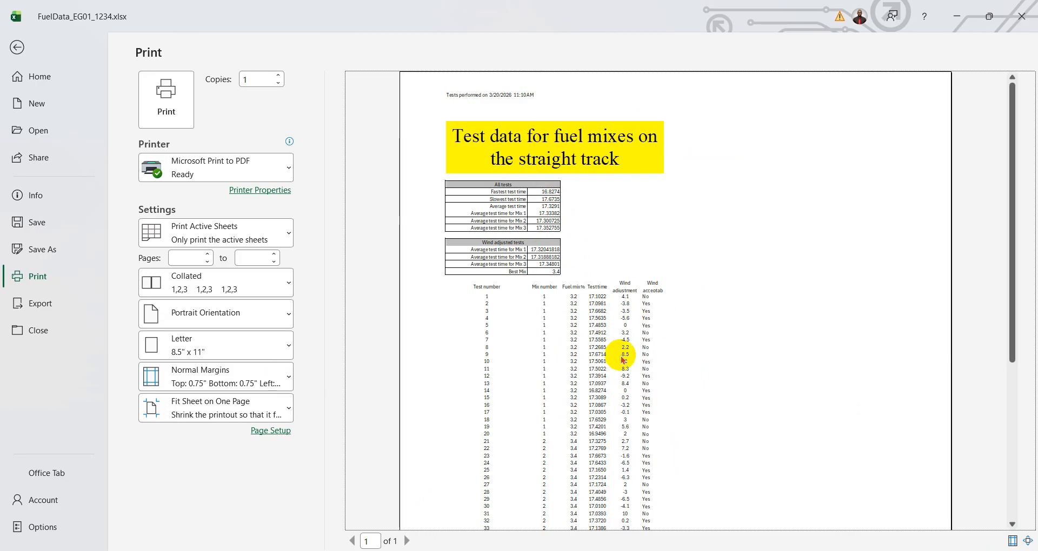
# - Return to the worksheet and set A1:F15, the title and both summary tables, as the print area
pyautogui.click(16, 47)
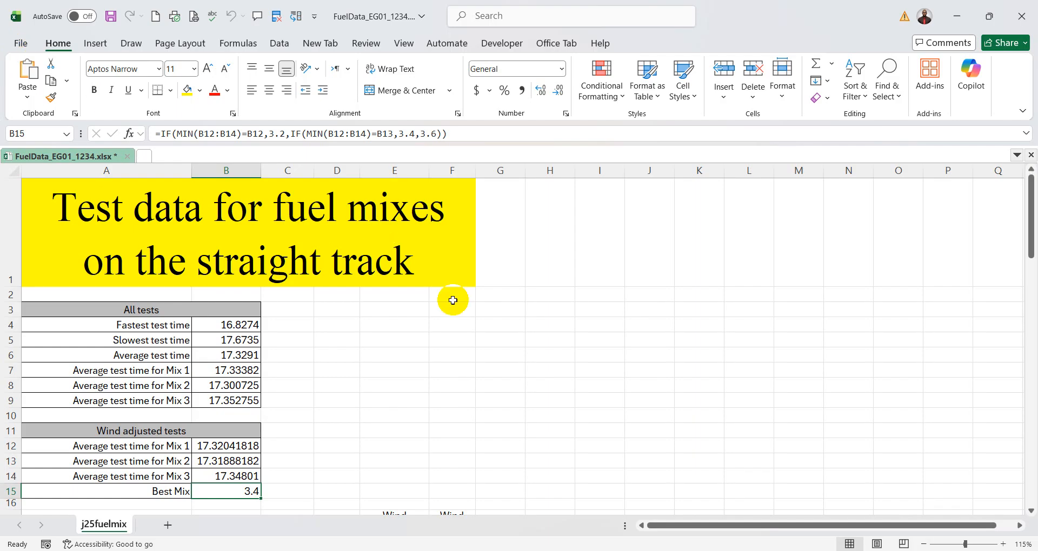
pyautogui.scroll(-2, 520, 338)
pyautogui.scroll(2, 520, 337)
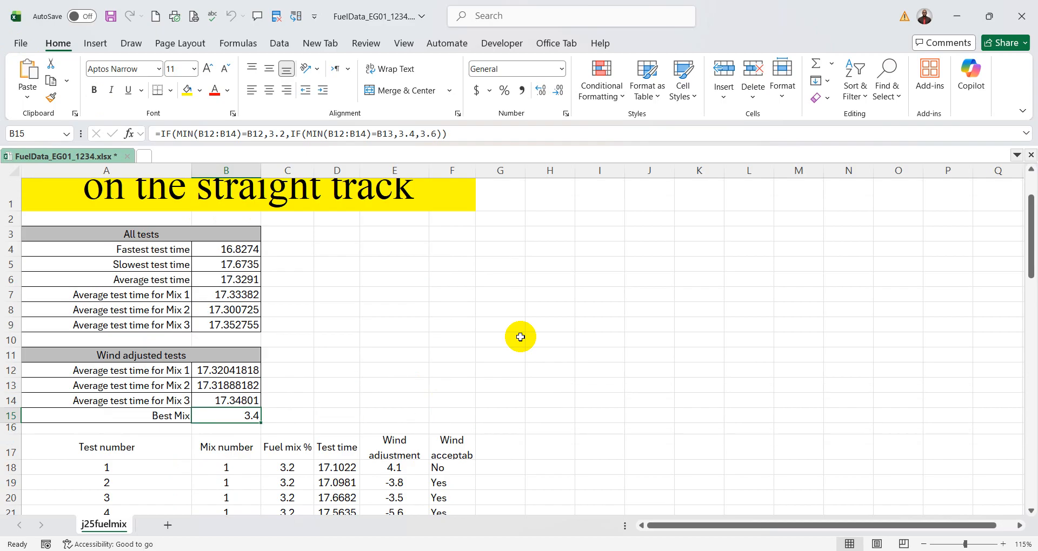
pyautogui.moveTo(81, 206); pyautogui.dragTo(344, 483)
pyautogui.scroll(-3, 593, 375)
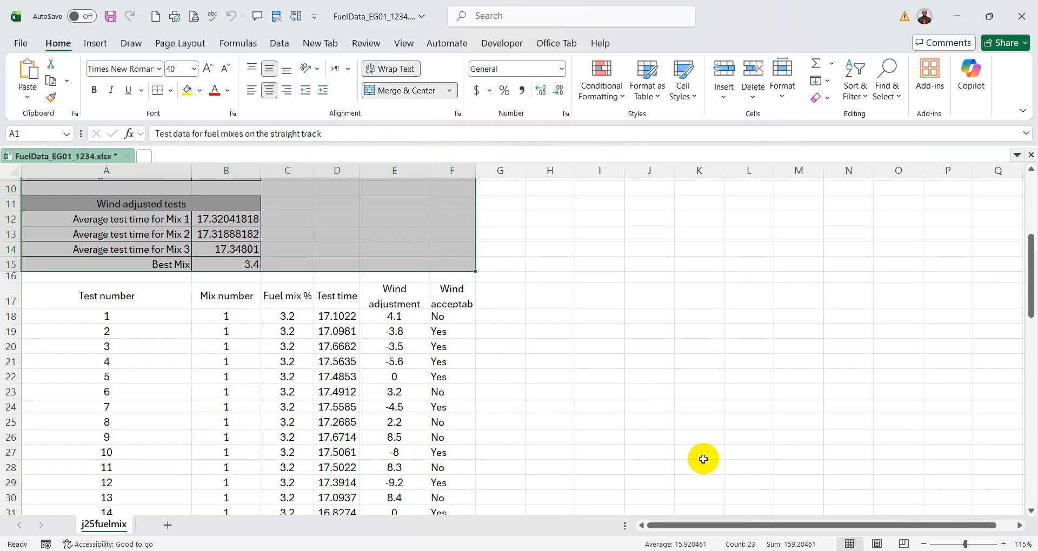
pyautogui.scroll(3, 702, 459)
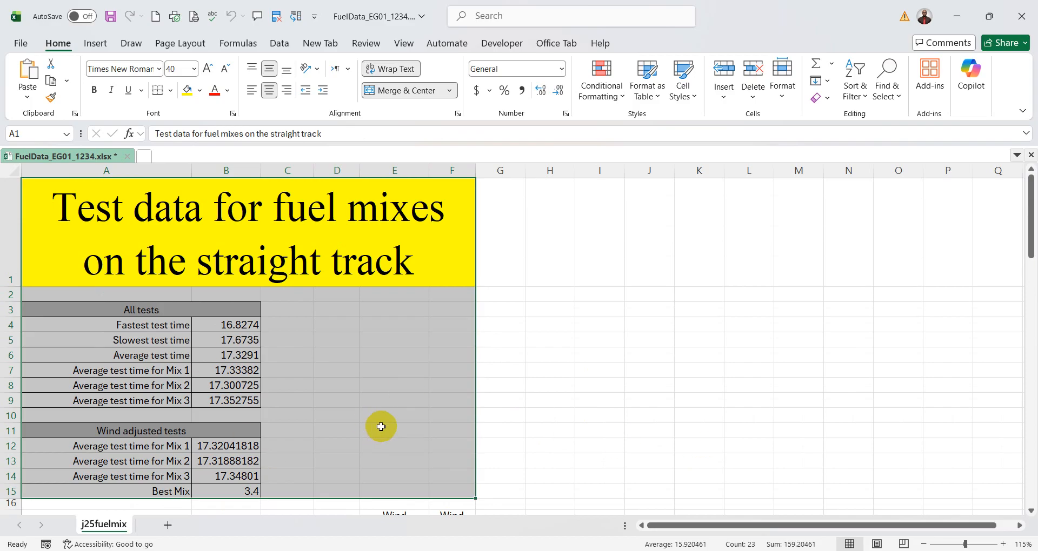
pyautogui.click(190, 46)
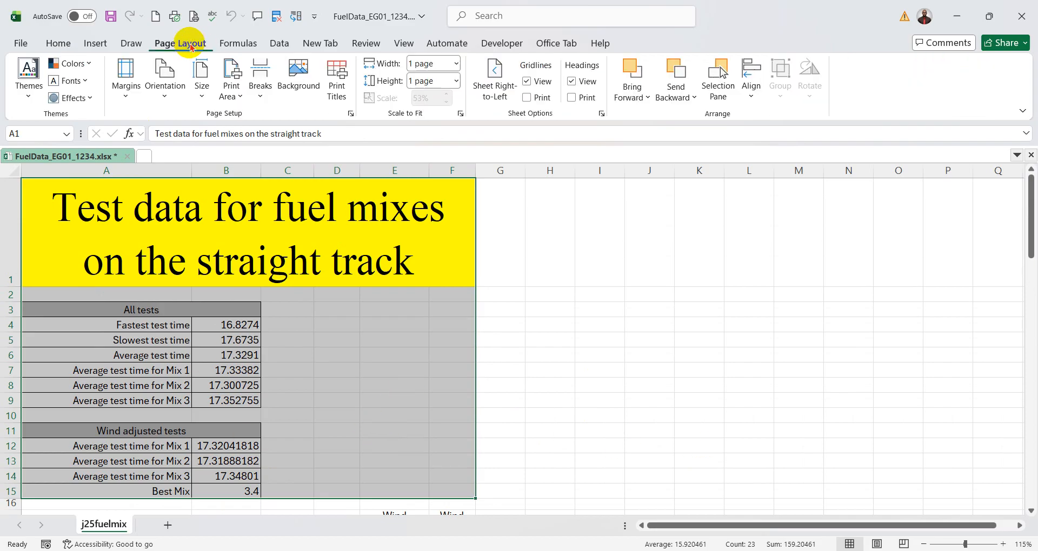
pyautogui.click(236, 95)
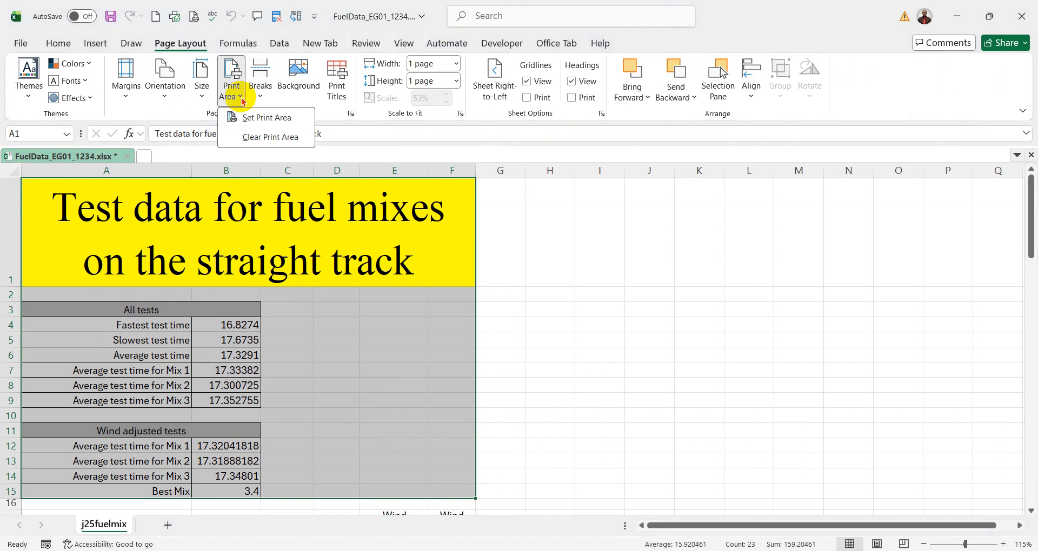
pyautogui.click(256, 124)
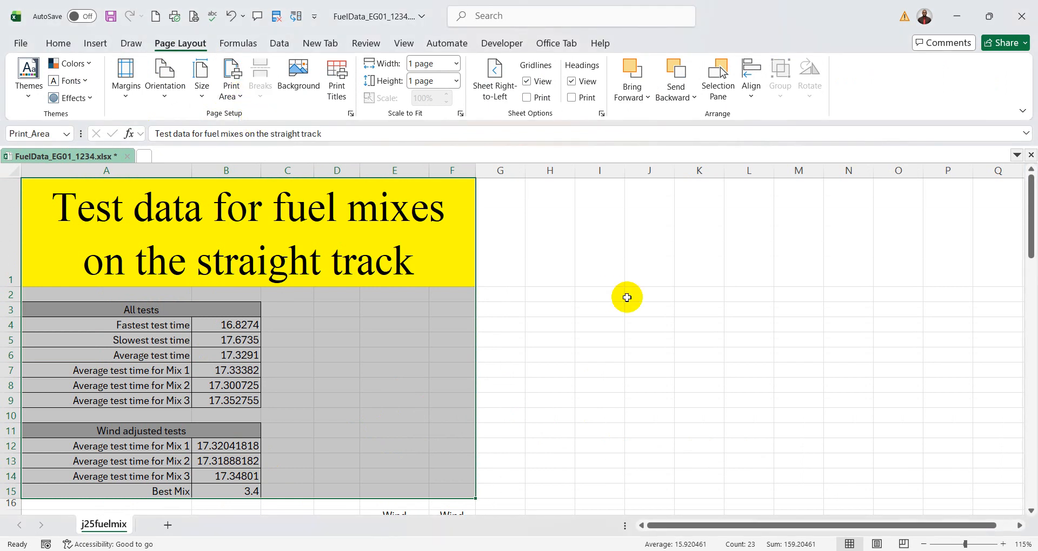
# - Check the print area on the worksheet, review its print preview from header to footer, and return to the worksheet
pyautogui.scroll(-2, 556, 336)
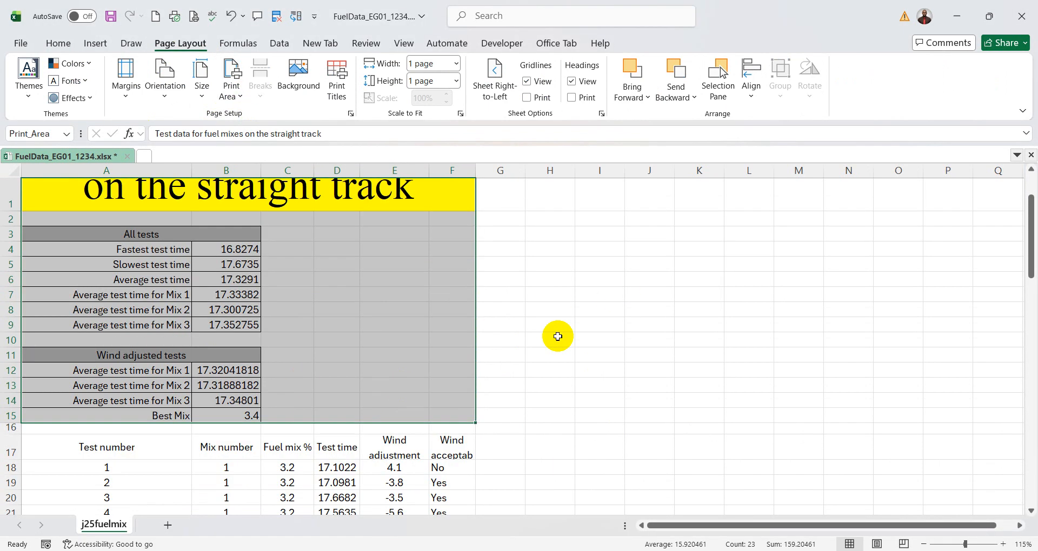
pyautogui.scroll(2, 354, 334)
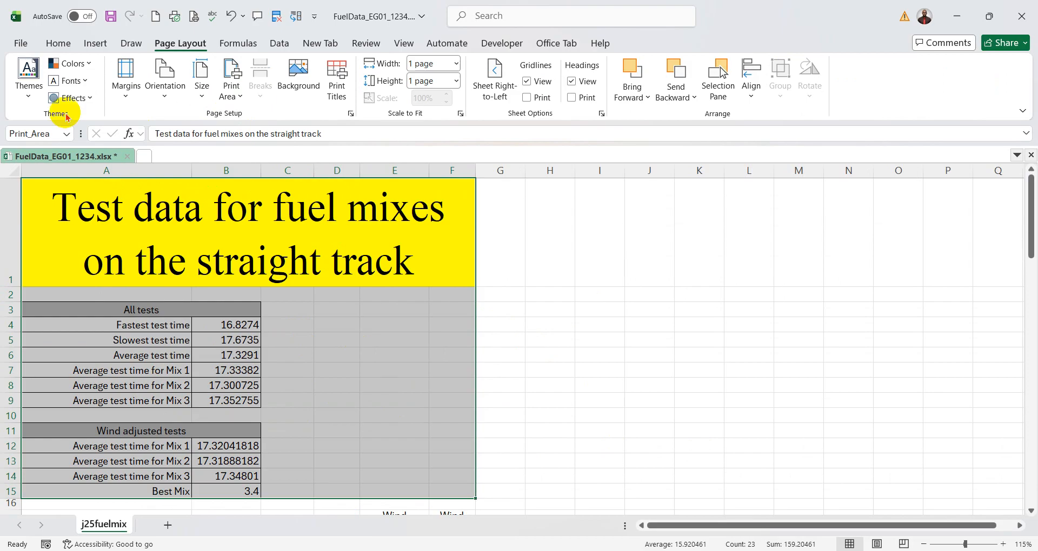
pyautogui.click(20, 44)
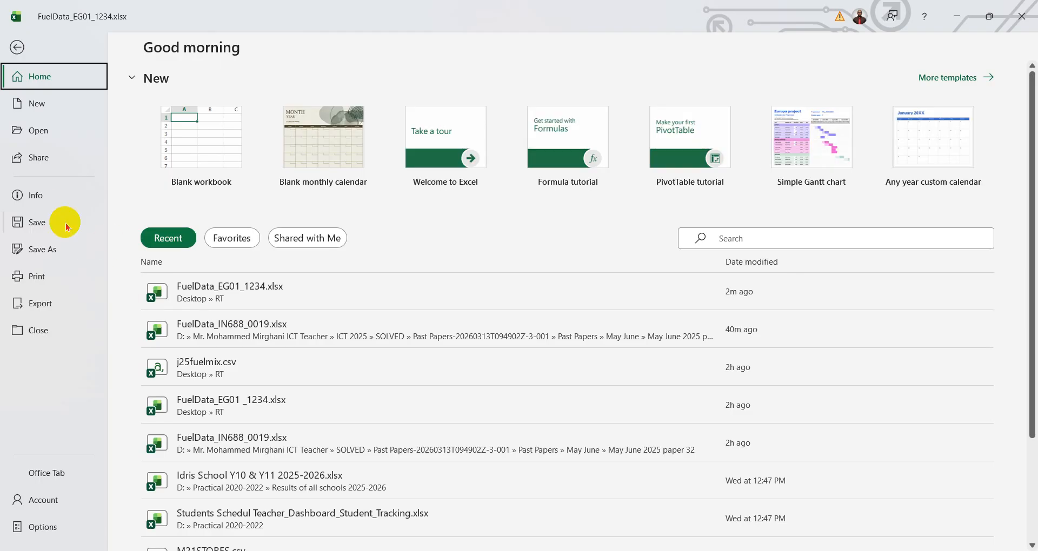
pyautogui.click(43, 277)
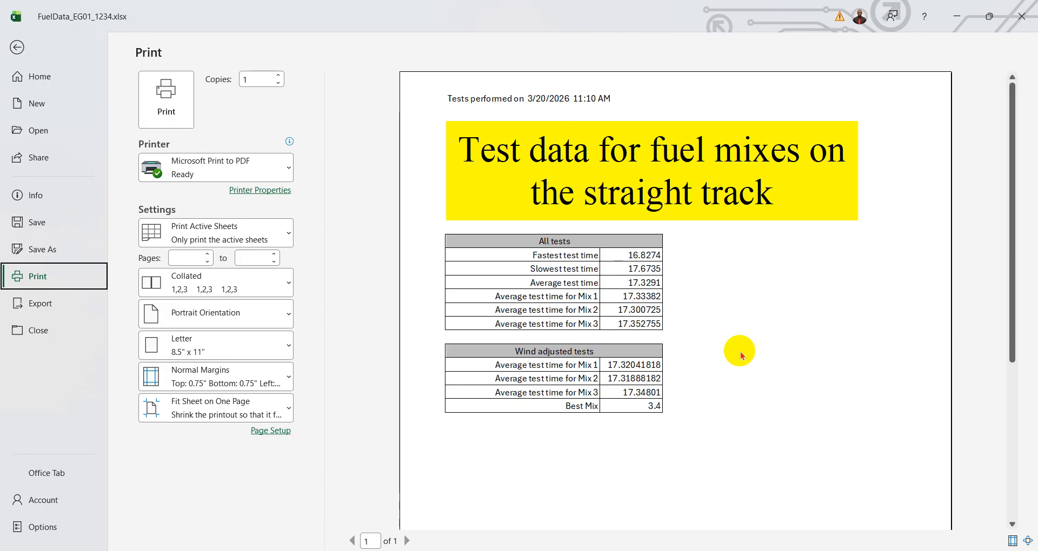
pyautogui.scroll(-5, 743, 362)
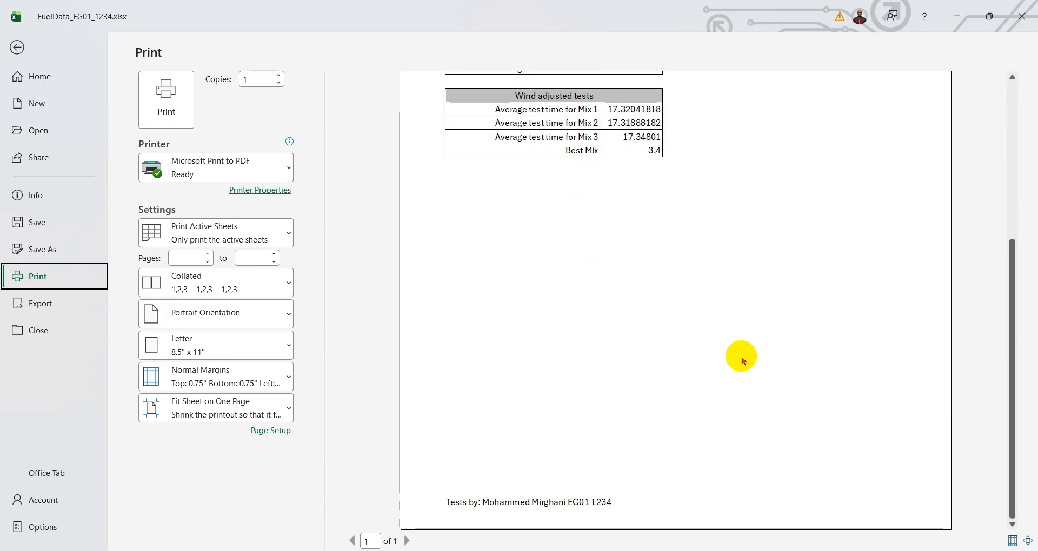
pyautogui.scroll(5, 704, 420)
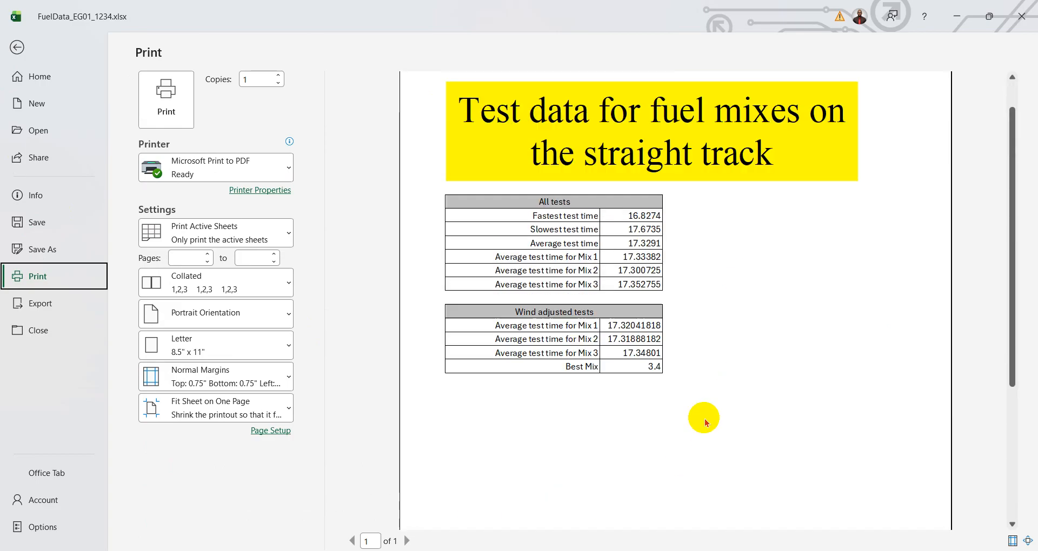
pyautogui.scroll(2, 704, 421)
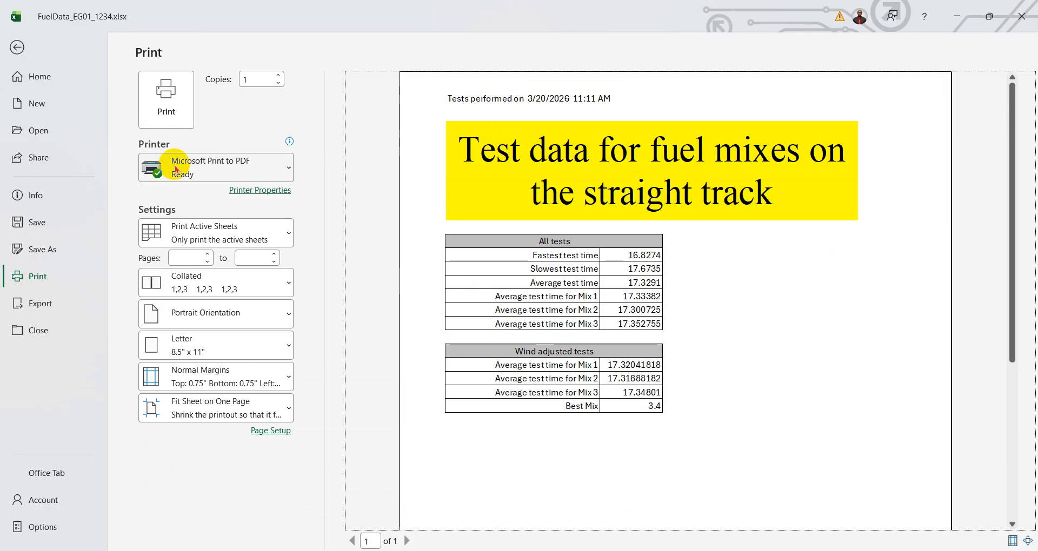
pyautogui.click(16, 47)
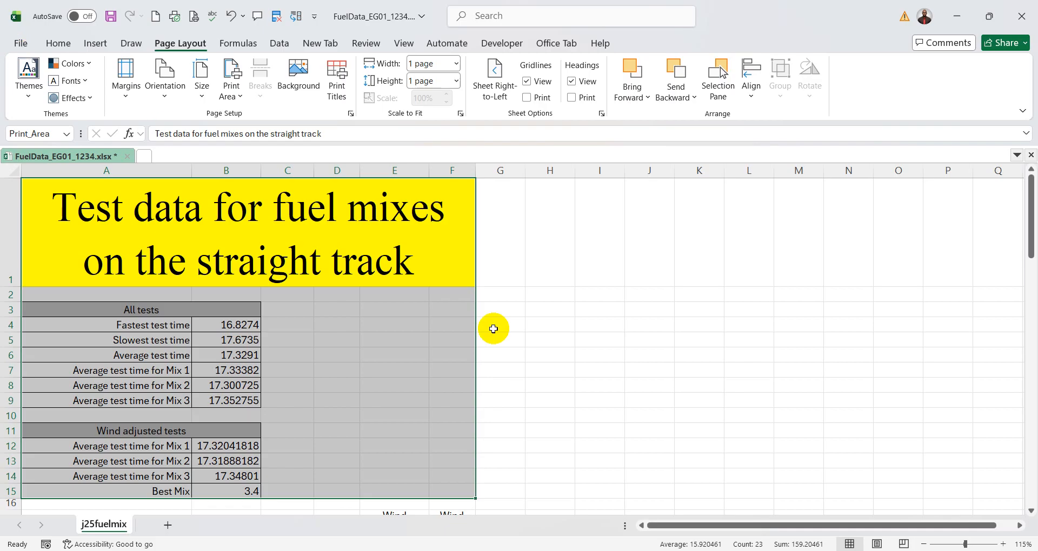
# - Switch to the question paper in PDF-XChange Editor and draw a tick mark below question 17's requirements
pyautogui.moveTo(779, 549)
pyautogui.click(779, 508)
pyautogui.scroll(-4, 595, 348)
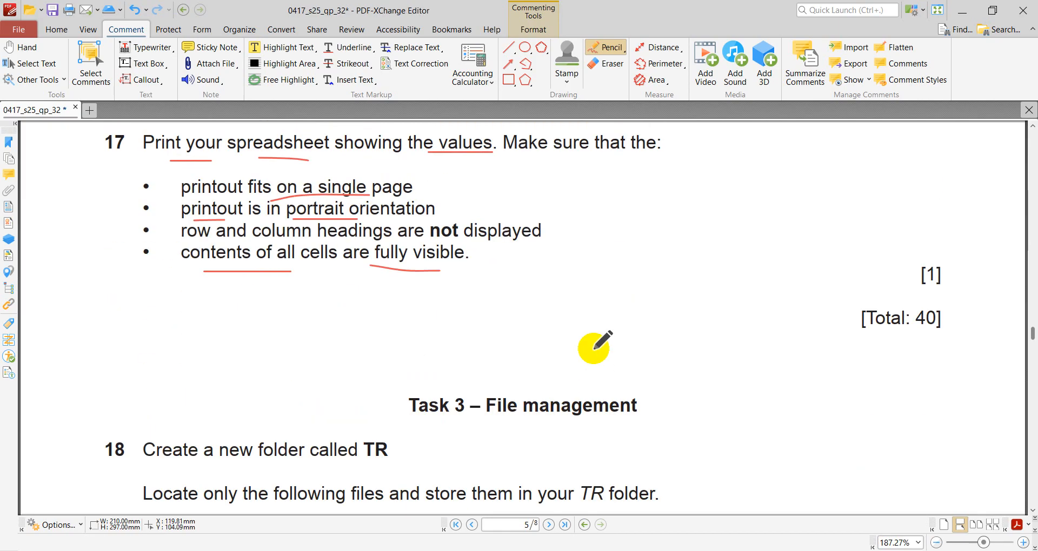
pyautogui.scroll(3, 587, 352)
pyautogui.moveTo(274, 424); pyautogui.dragTo(358, 363)
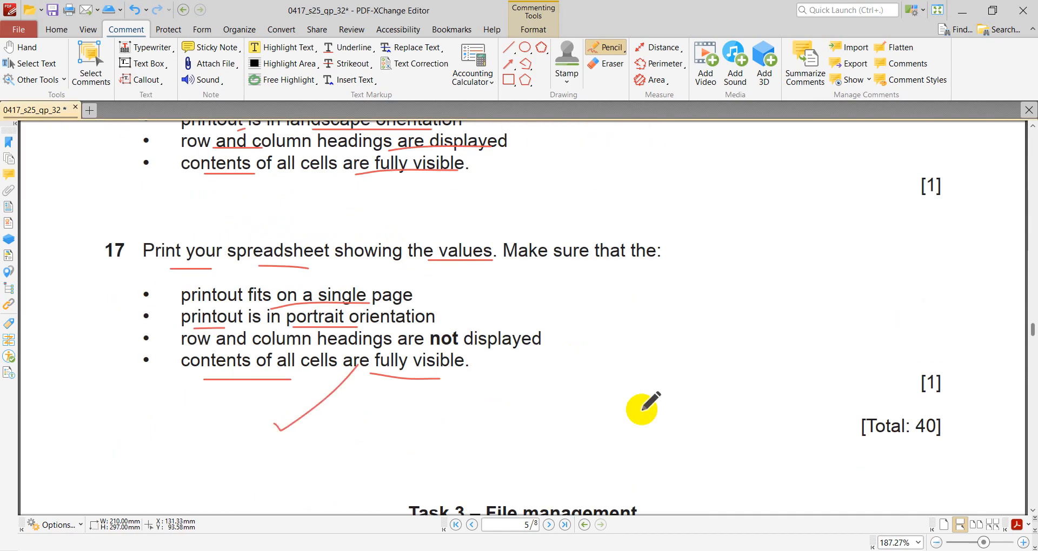
# - Underline the "Task 3 – File management" heading below question 17
pyautogui.scroll(-3, 649, 397)
pyautogui.scroll(4, 703, 349)
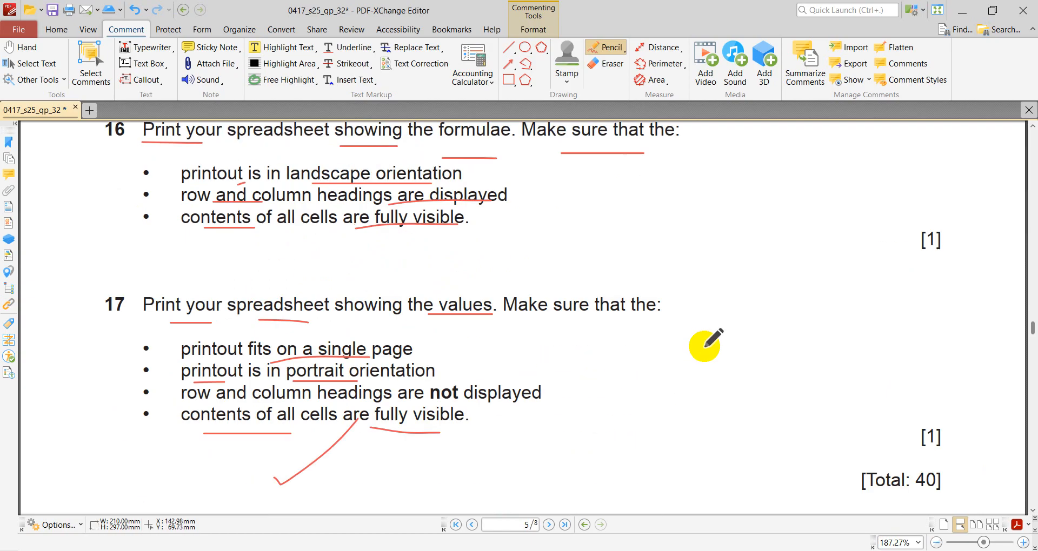
pyautogui.scroll(-2, 699, 340)
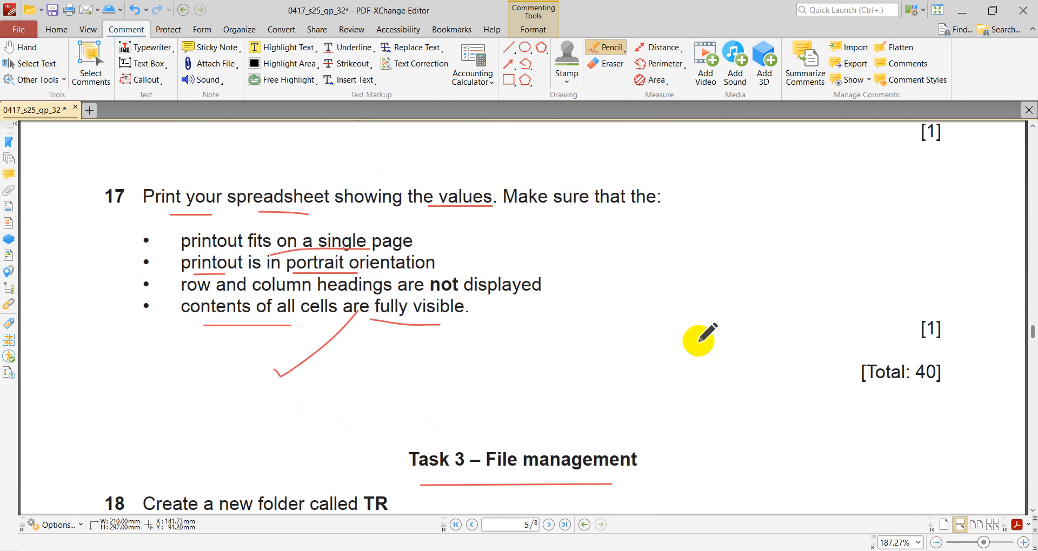
pyautogui.scroll(-1, 699, 340)
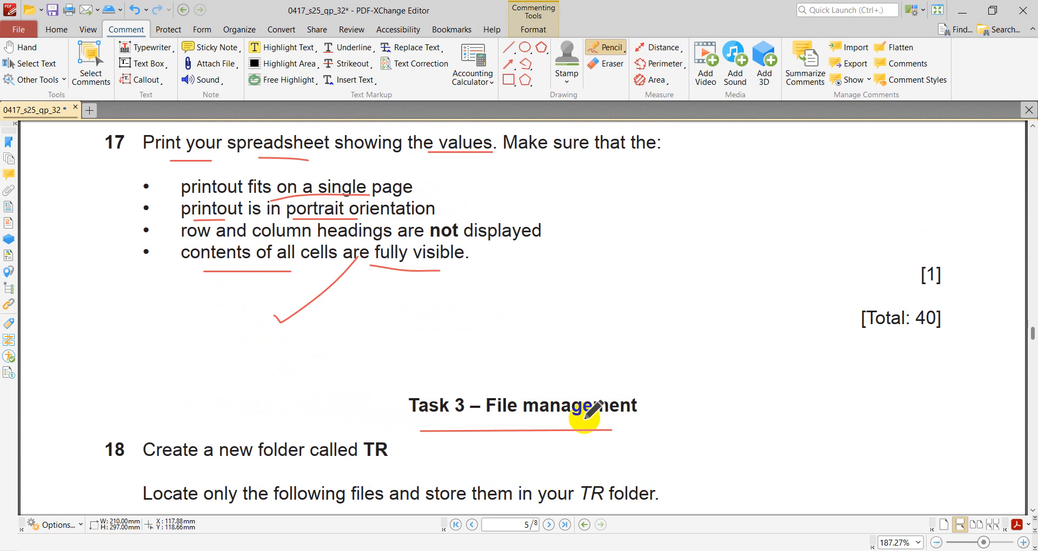
pyautogui.scroll(1, 600, 392)
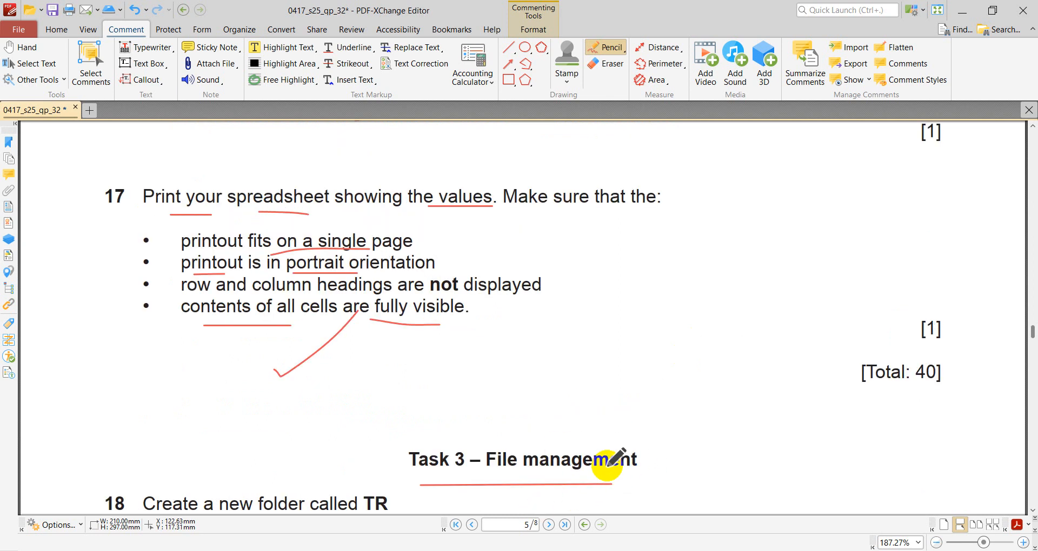
# - On the paper's cover page, circle the exam details and the "32" in the paper code, and underline "June 2025" and "Spreadsheets"
pyautogui.scroll(20, 606, 465)
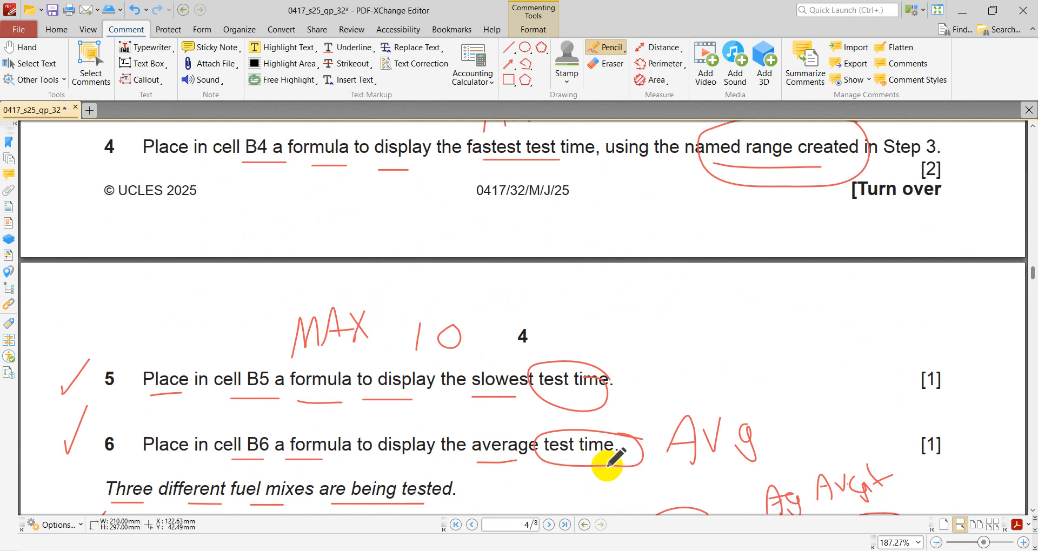
pyautogui.scroll(20, 606, 465)
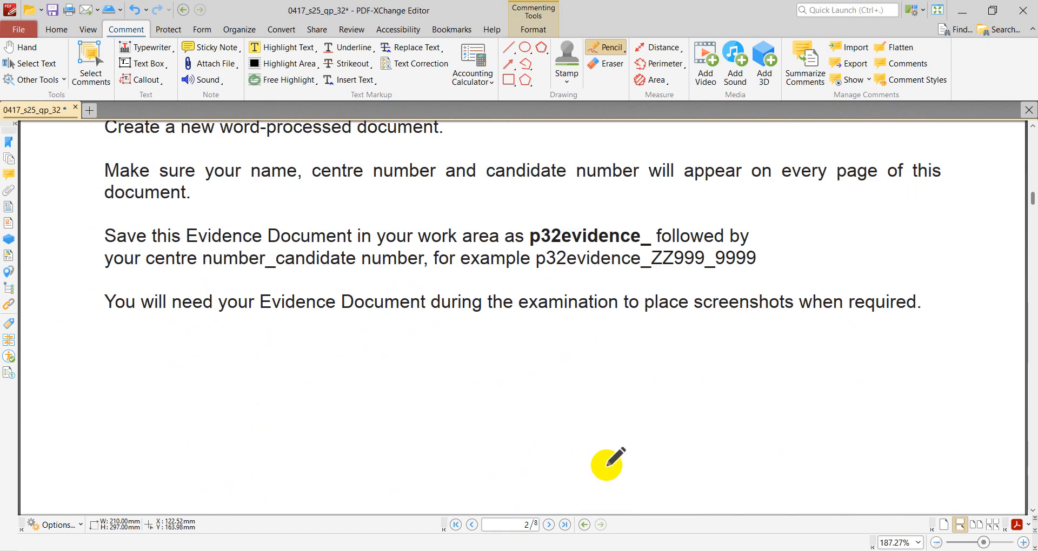
pyautogui.scroll(15, 606, 465)
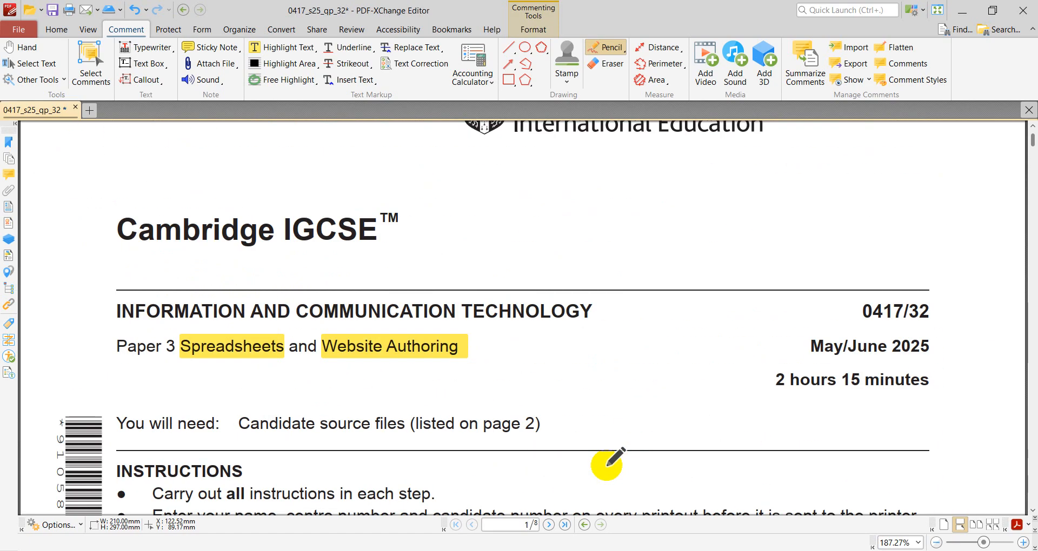
pyautogui.moveTo(984, 291)
pyautogui.mouseDown()
pyautogui.moveTo(832, 250)
pyautogui.moveTo(938, 407)
pyautogui.moveTo(960, 297)
pyautogui.mouseUp()
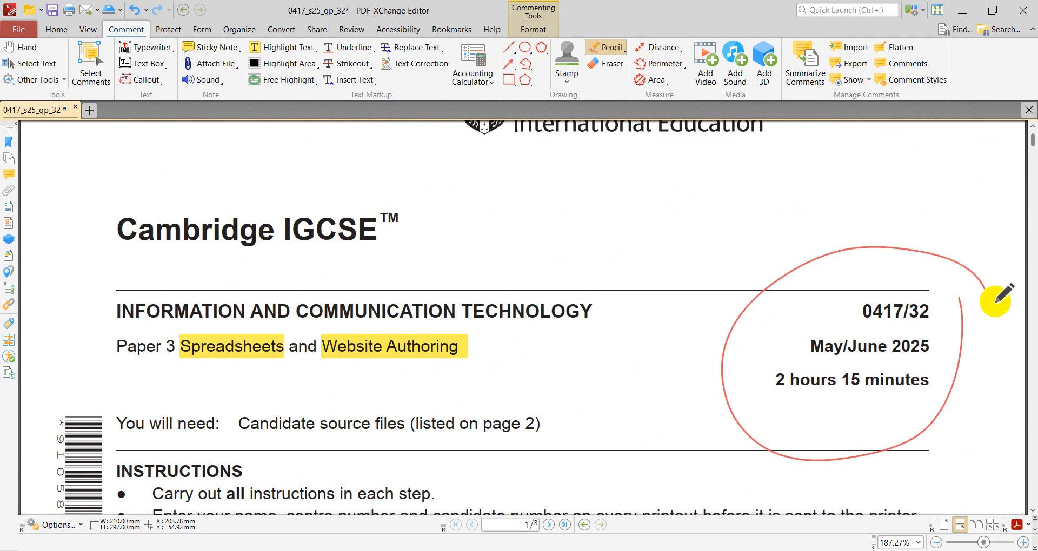
pyautogui.moveTo(832, 366); pyautogui.dragTo(931, 361)
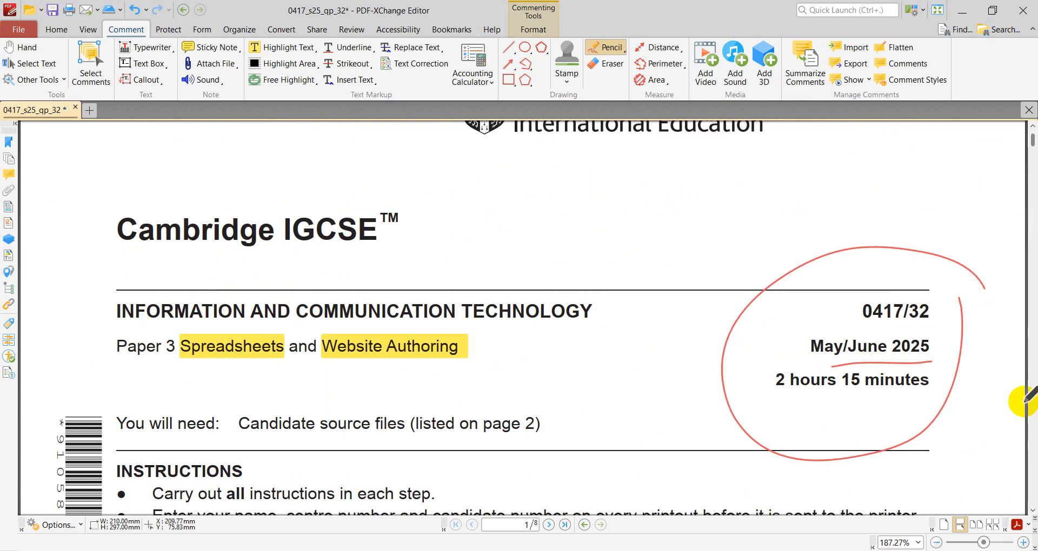
pyautogui.moveTo(941, 296)
pyautogui.mouseDown()
pyautogui.moveTo(900, 306)
pyautogui.moveTo(932, 316)
pyautogui.mouseUp()
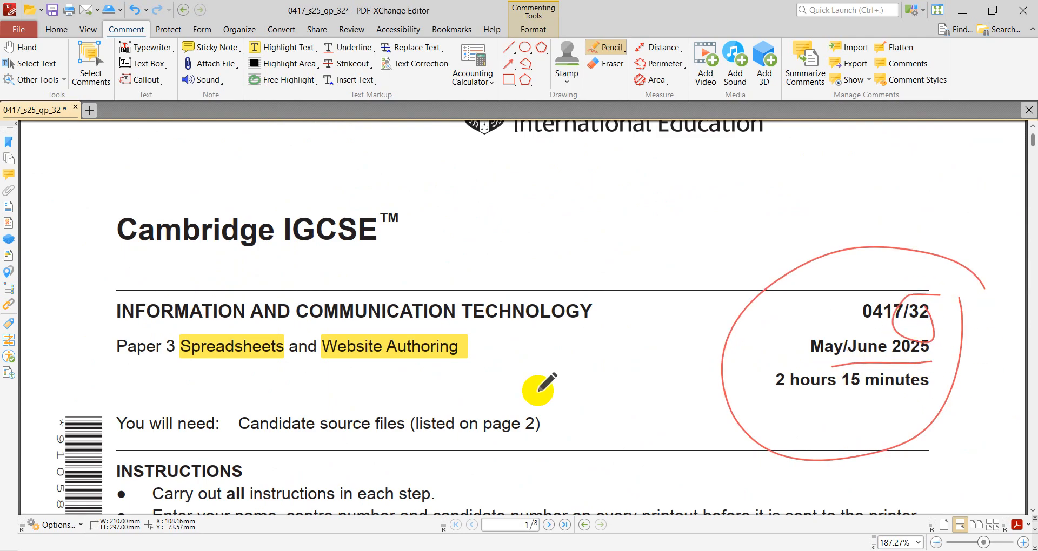
pyautogui.moveTo(190, 371); pyautogui.dragTo(298, 371)
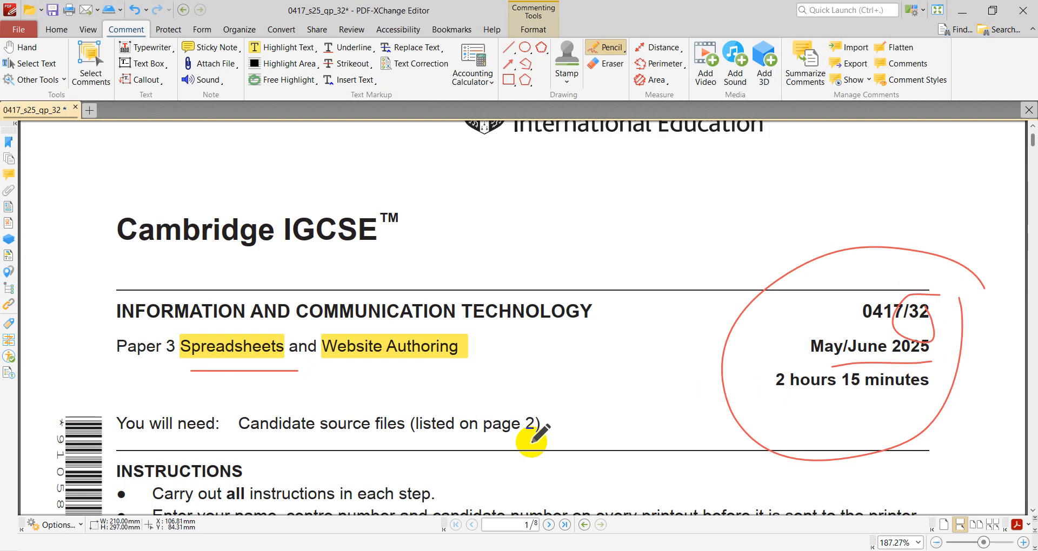